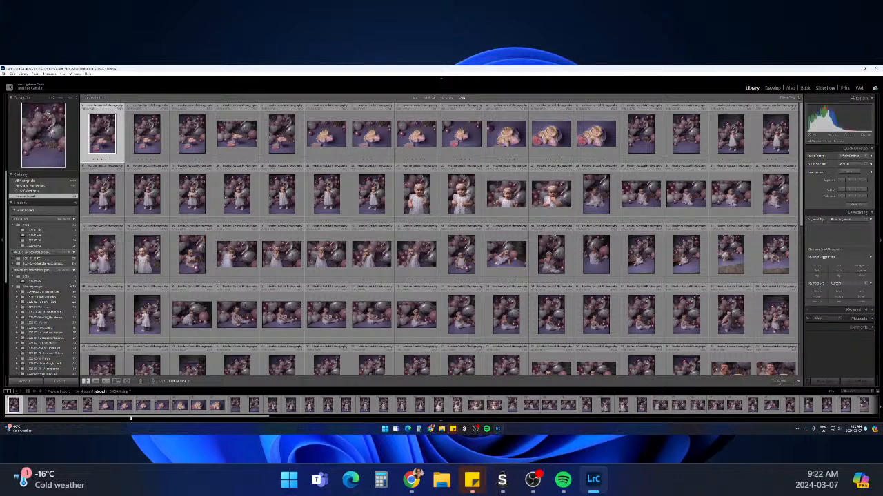
Review the opening cake and balloon setup photos in Loupe view and flag the vertical shot DSC9473.dng as a pick
{"action": "left_click", "coordinate": [95, 381]}
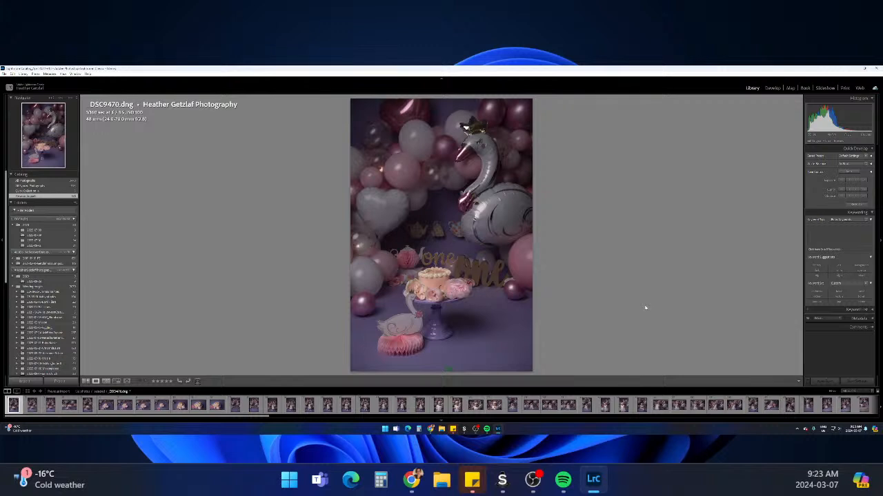
{"action": "key", "text": "Right"}
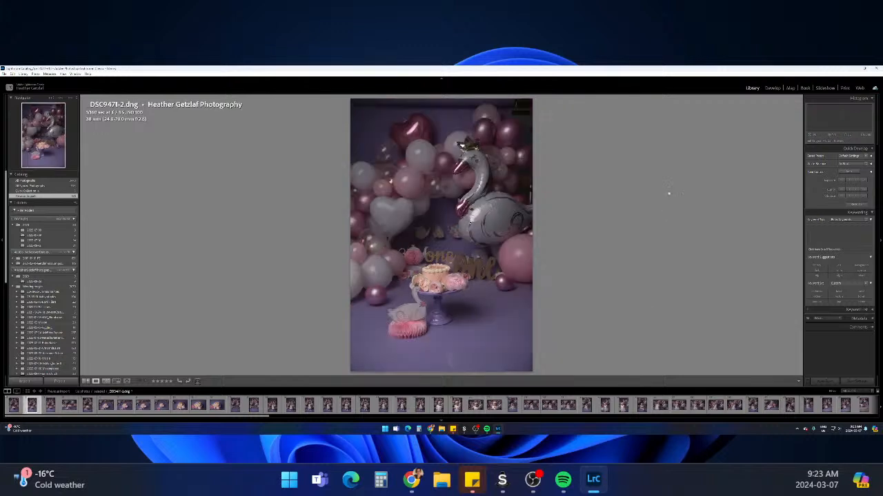
{"action": "key", "text": "Right"}
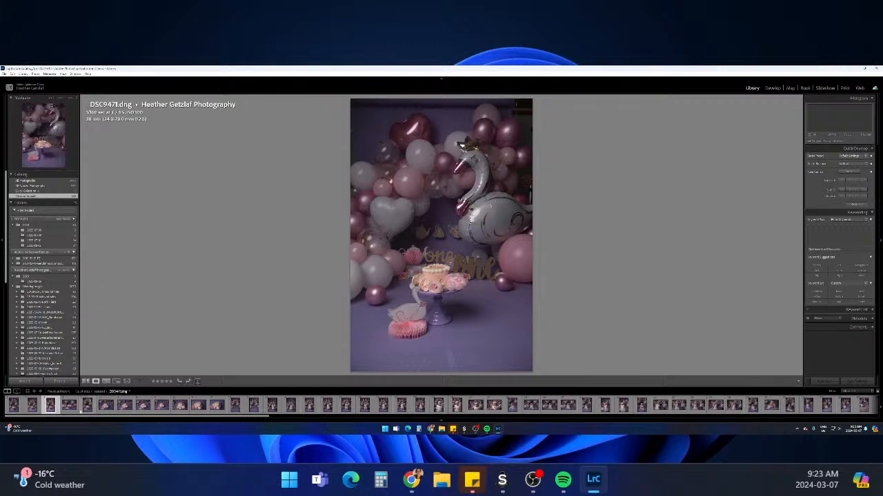
{"action": "left_click", "coordinate": [69, 405]}
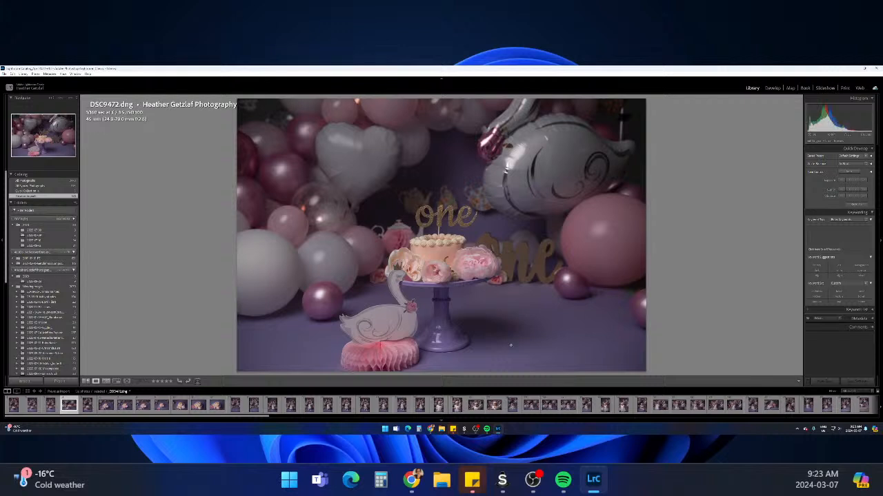
{"action": "key", "text": "Right"}
{"action": "key", "text": "Right"}
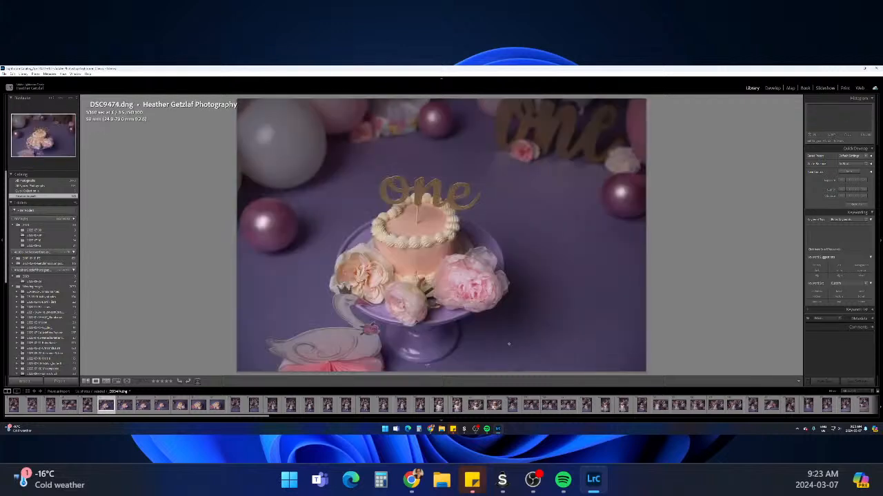
{"action": "key", "text": "Left"}
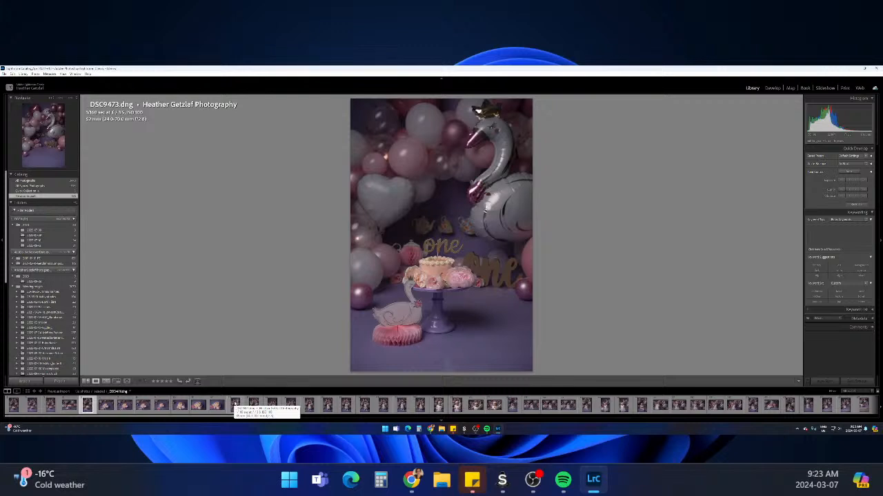
{"action": "key", "text": "p"}
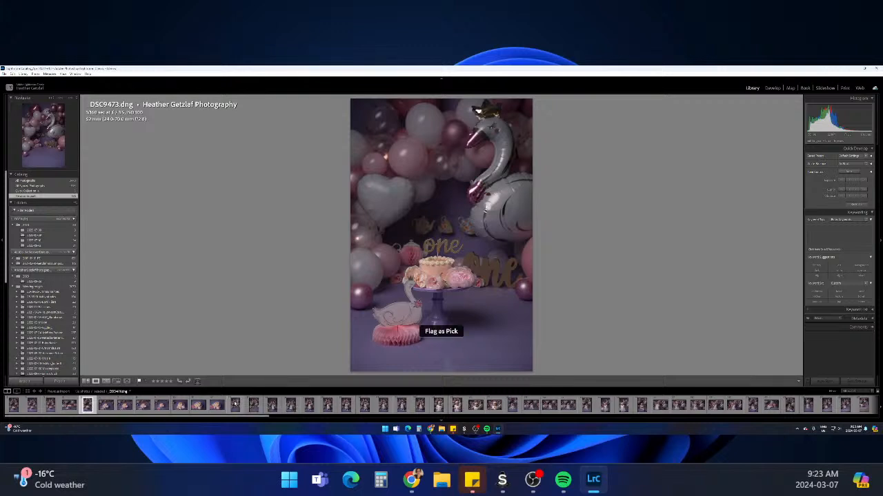
Flag the horizontal cake close-up DSC9475-2.dng as a pick
{"action": "key", "text": "Right"}
{"action": "key", "text": "Right"}
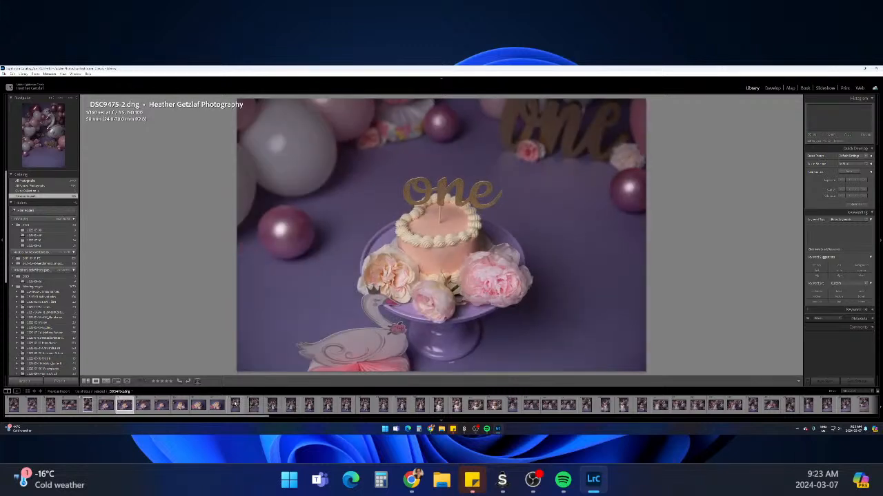
{"action": "key", "text": "p"}
Compare the remaining cake close-ups and flag the tilted overhead shot DSC9478-2.dng as a pick
{"action": "key", "text": "Right"}
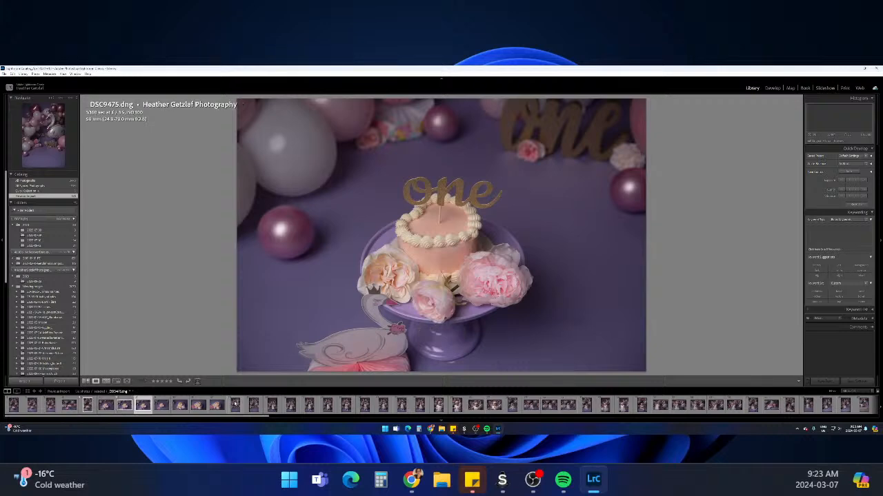
{"action": "key", "text": "Right"}
{"action": "key", "text": "Right"}
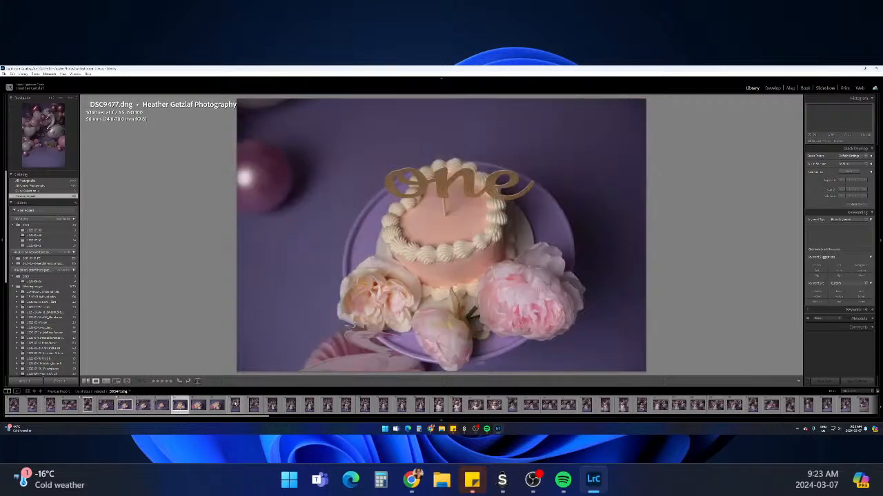
{"action": "key", "text": "Right"}
{"action": "key", "text": "Left"}
{"action": "key", "text": "Right"}
{"action": "key", "text": "Right"}
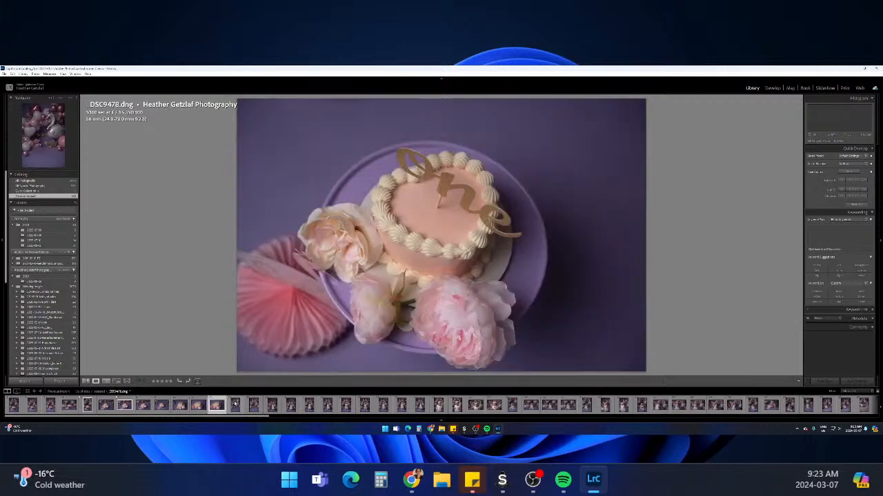
{"action": "key", "text": "Left"}
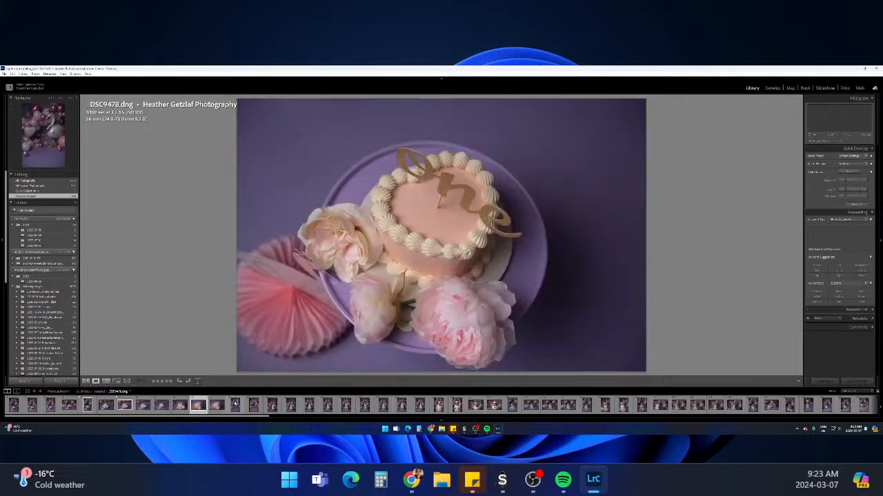
{"action": "key", "text": "Right"}
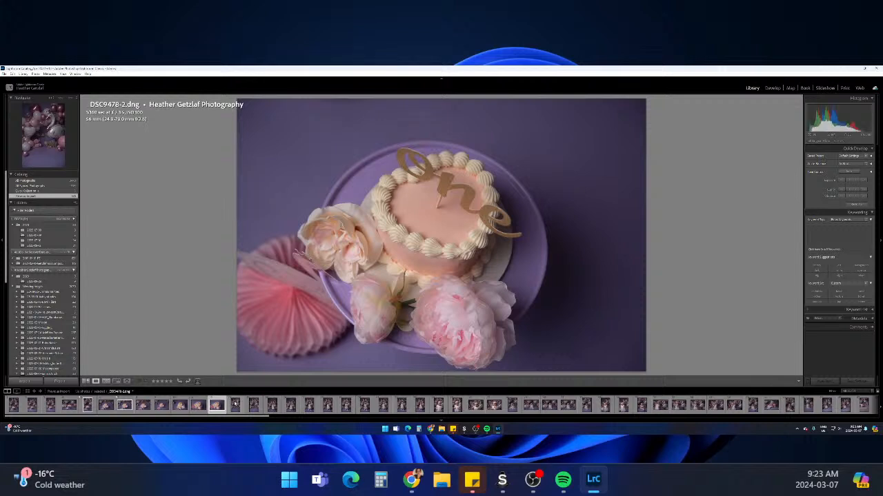
{"action": "key", "text": "p"}
Compare the first full-length photos of the standing baby and flag DSC9482.dng as a pick
{"action": "key", "text": "Right"}
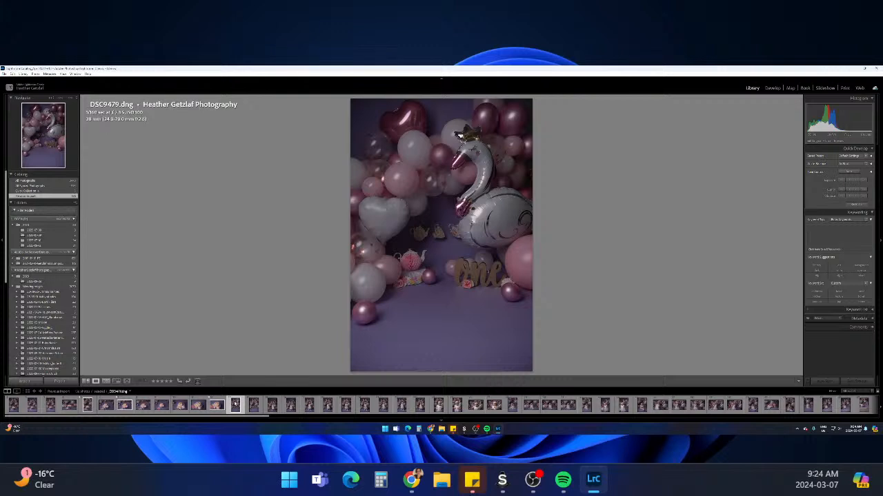
{"action": "key", "text": "Right"}
{"action": "key", "text": "Right"}
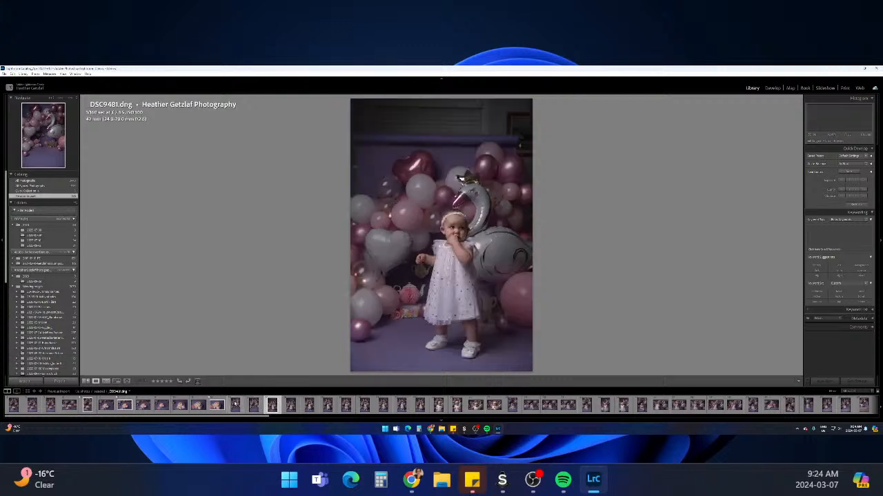
{"action": "key", "text": "Right"}
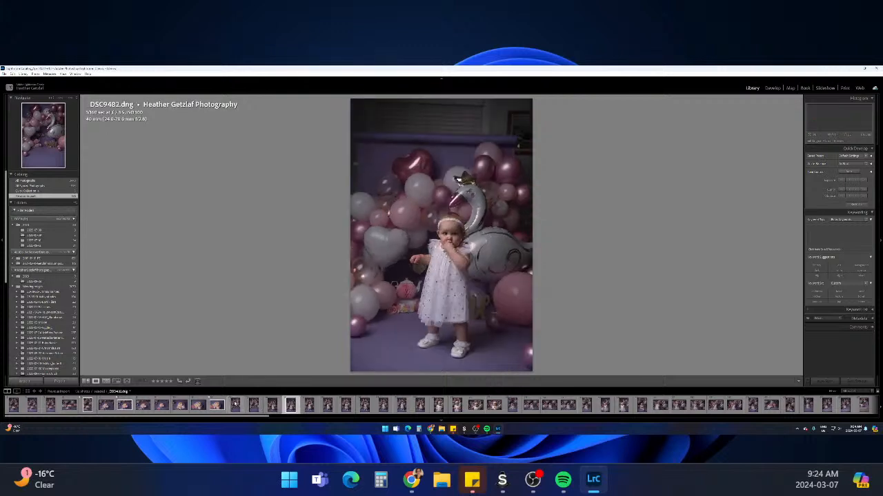
{"action": "key", "text": "Right"}
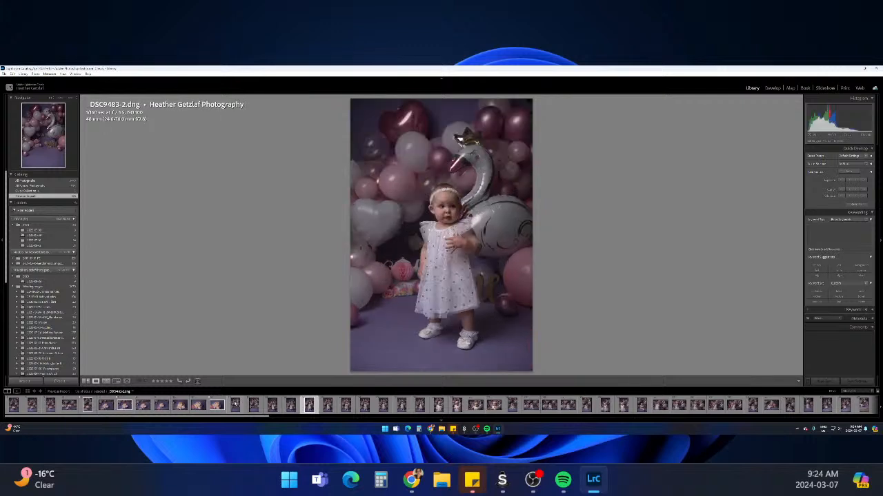
{"action": "key", "text": "Right"}
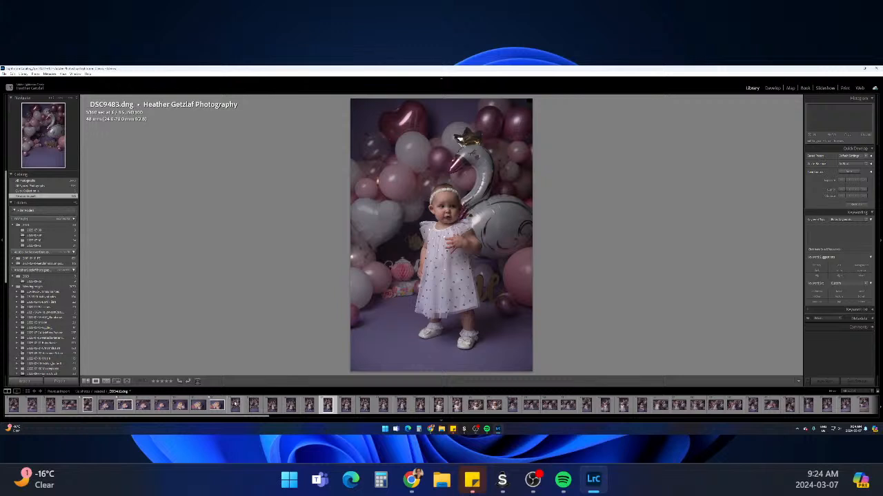
{"action": "key", "text": "Left"}
{"action": "key", "text": "Left"}
{"action": "key", "text": "Left"}
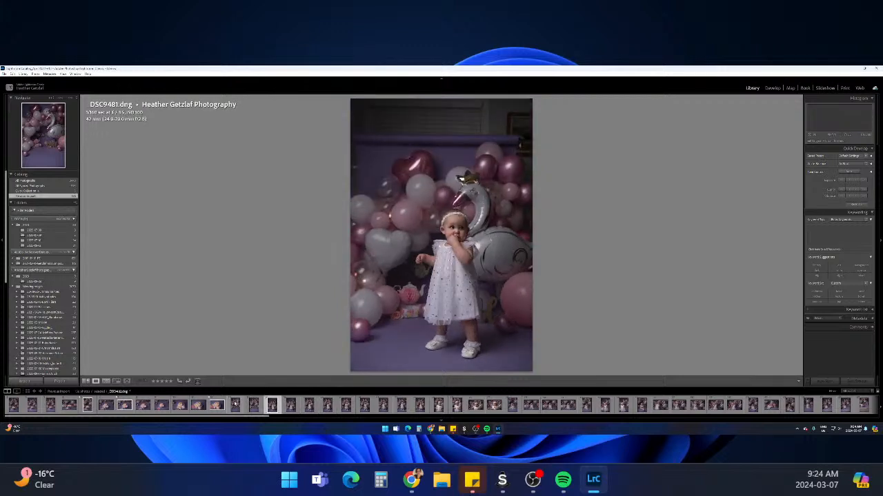
{"action": "key", "text": "Right"}
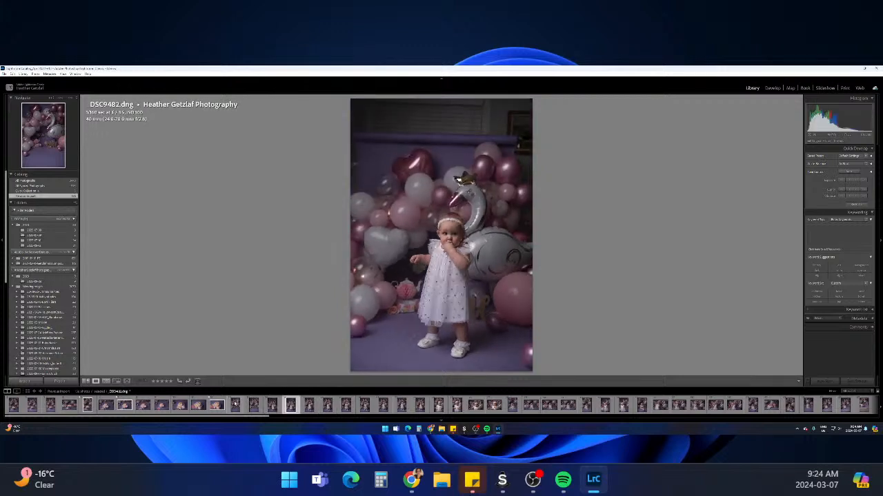
{"action": "key", "text": "p"}
Flag the standing full-length photo DSC9484.dng, with the baby's hands together, as a pick
{"action": "key", "text": "Right"}
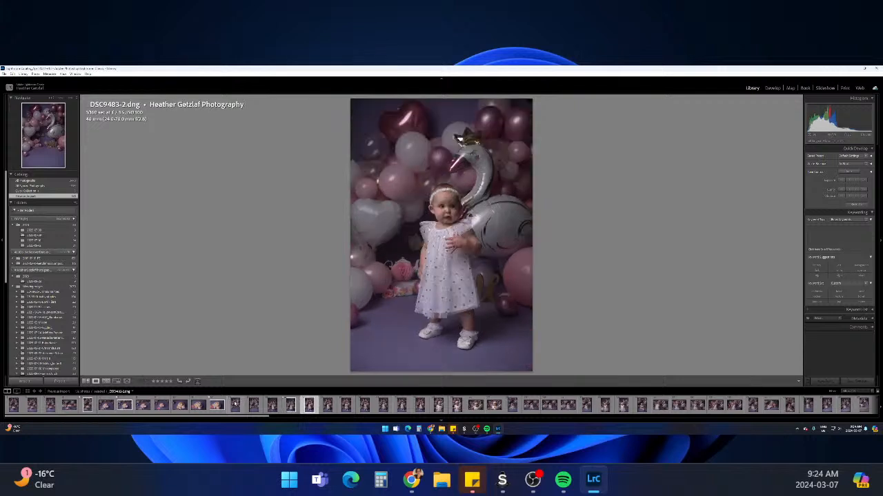
{"action": "key", "text": "Right"}
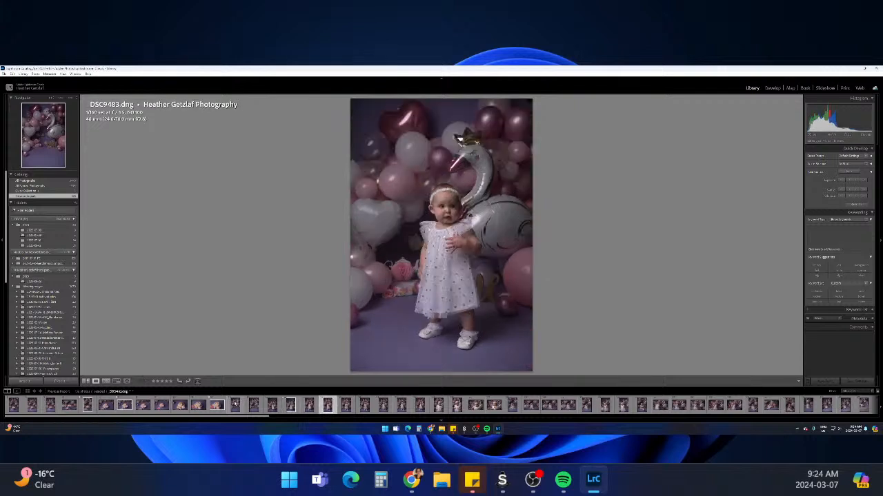
{"action": "key", "text": "Right"}
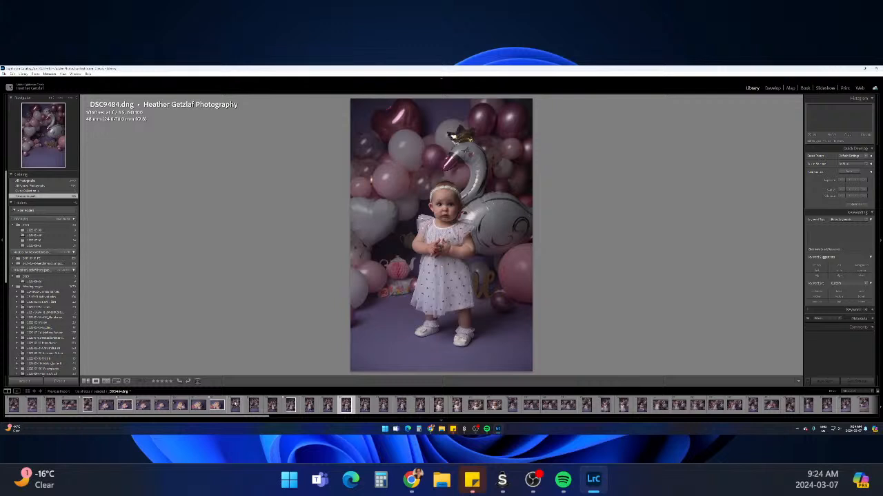
{"action": "key", "text": "p"}
Go through the remaining full-length shots and flag the smiling vertical close-up DSC9490.dng as a pick
{"action": "key", "text": "Right"}
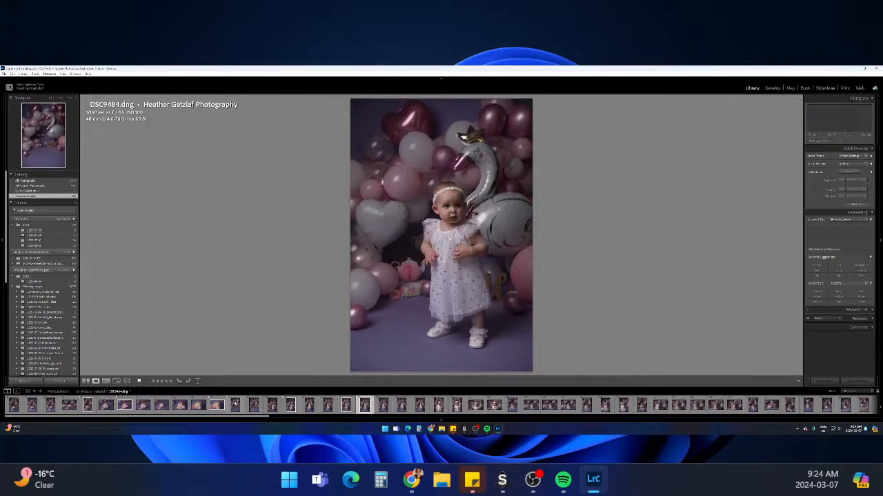
{"action": "key", "text": "Right"}
{"action": "key", "text": "Right"}
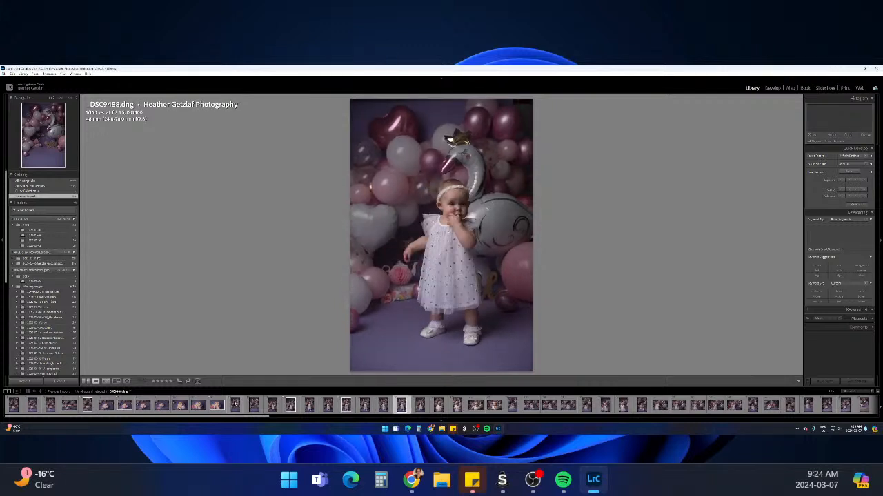
{"action": "key", "text": "Right"}
{"action": "key", "text": "Right"}
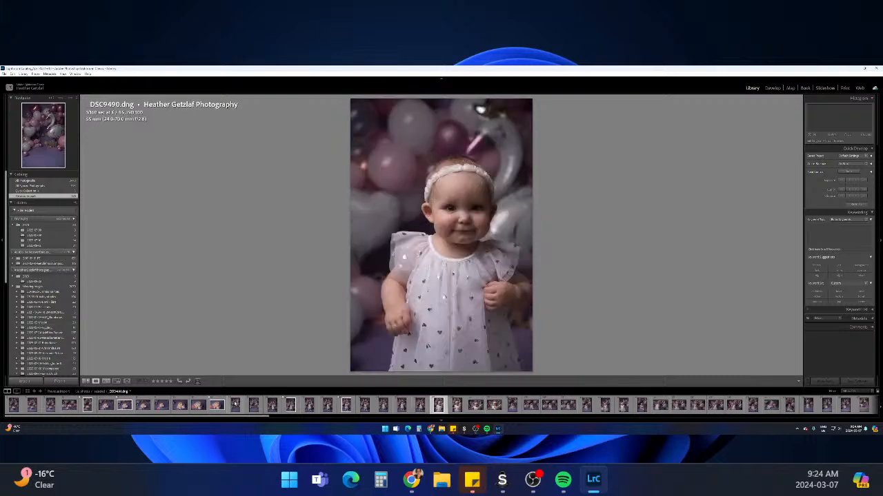
{"action": "key", "text": "p"}
Flag the horizontal close-up DSC9493.dng, with the baby's hand at the mouth, as a pick
{"action": "key", "text": "Right"}
{"action": "key", "text": "Right"}
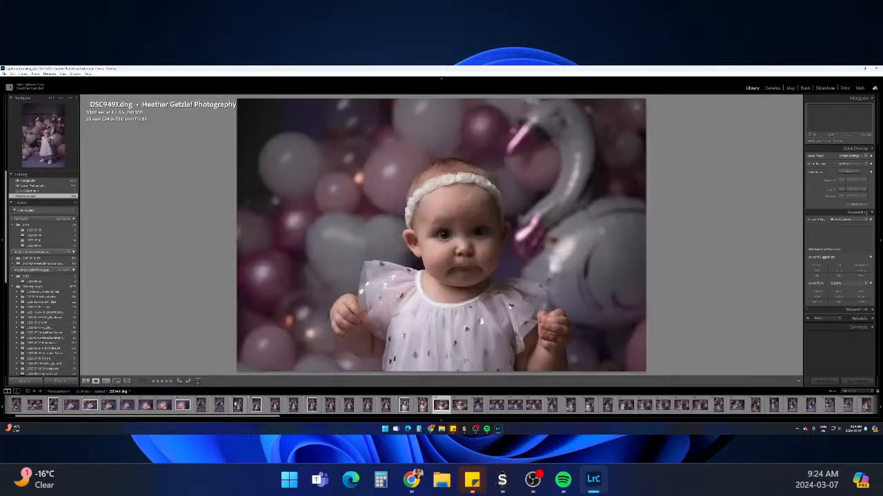
{"action": "key", "text": "Right"}
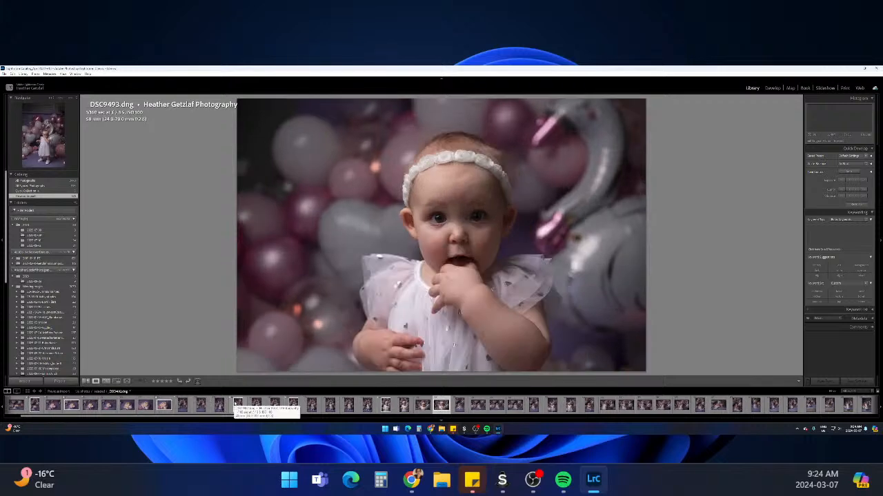
{"action": "key", "text": "p"}
Compare the neighbouring close-up portraits DSC9492.dng and DSC9493.dng, checking expression and pose
{"action": "key", "text": "Right"}
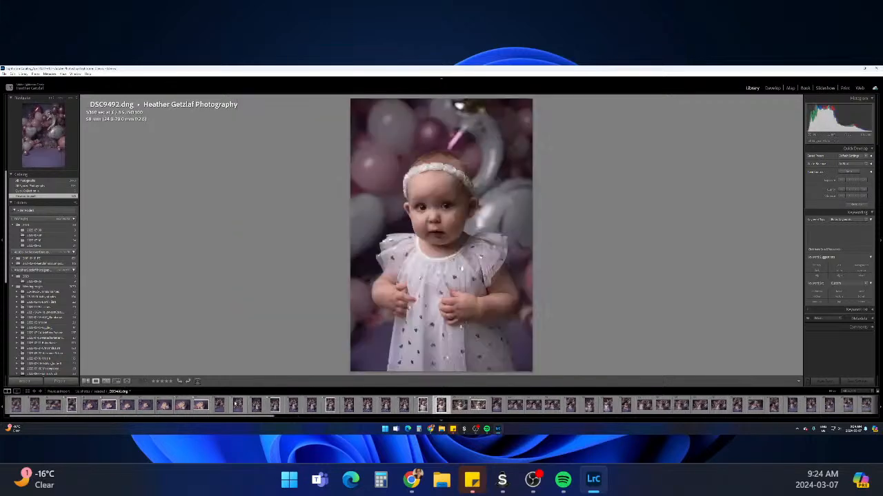
{"action": "key", "text": "Right"}
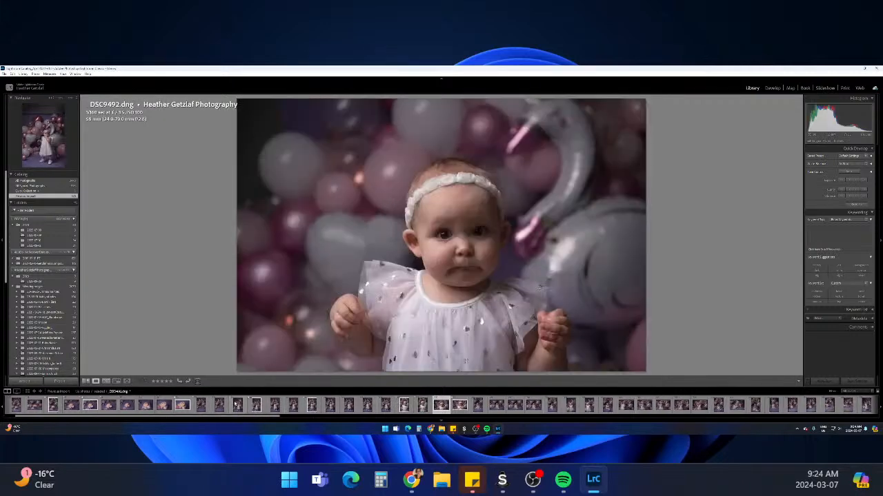
{"action": "key", "text": "Right"}
{"action": "key", "text": "Right"}
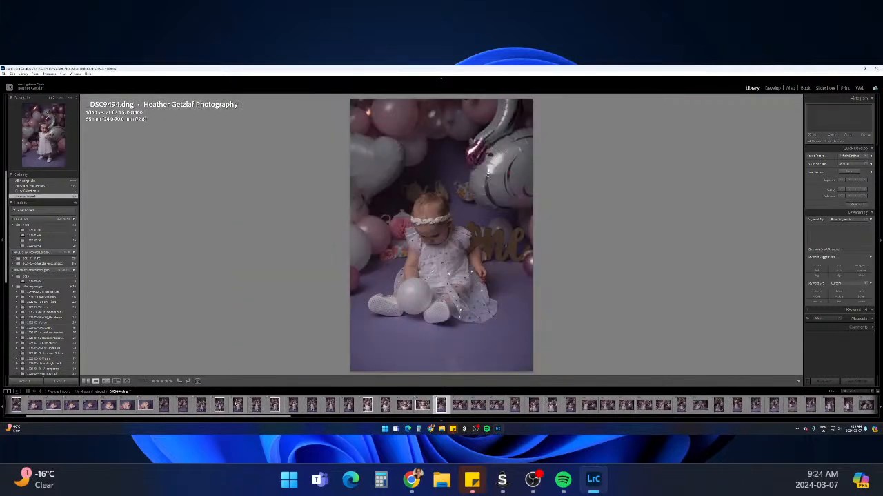
{"action": "key", "text": "Left"}
{"action": "key", "text": "Left"}
{"action": "key", "text": "Right"}
{"action": "key", "text": "Left"}
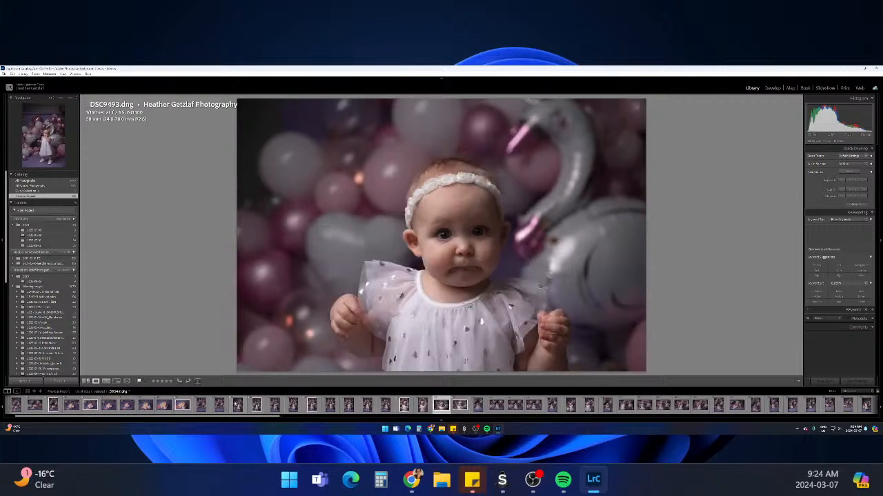
{"action": "key", "text": "Left"}
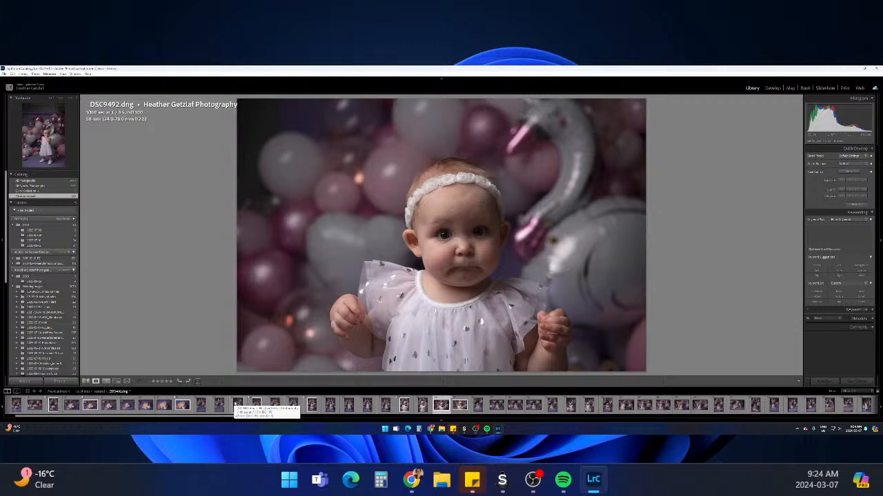
{"action": "key", "text": "Right"}
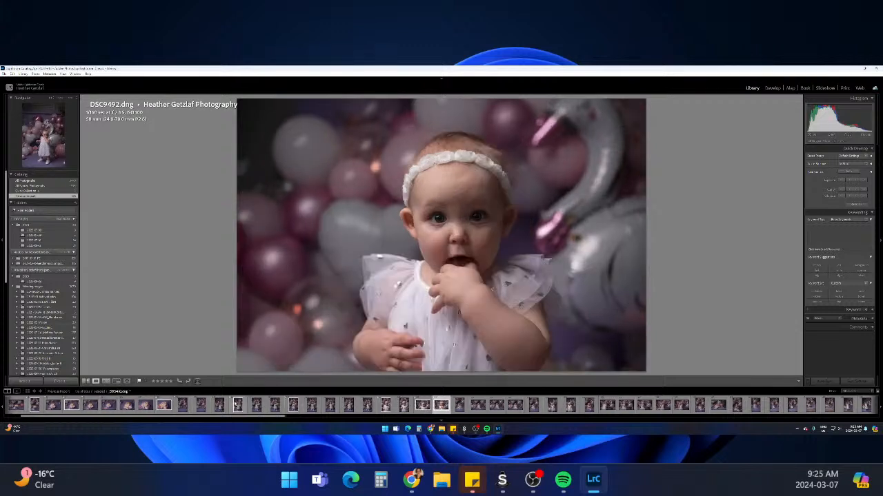
{"action": "key", "text": "Right"}
{"action": "key", "text": "Right"}
{"action": "key", "text": "Right"}
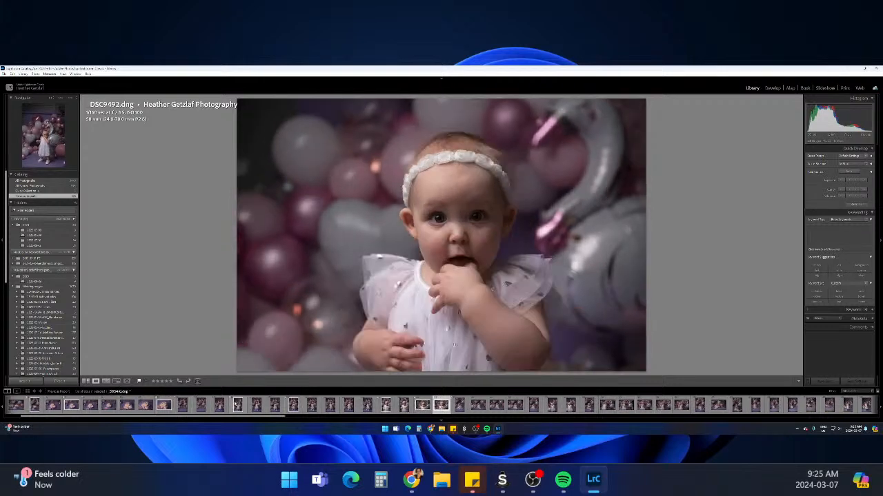
Review the seated shots from DSC9495.dng to DSC9497.dng, comparing them with DSC9495-2.dng for expression and framing
{"action": "key", "text": "Right"}
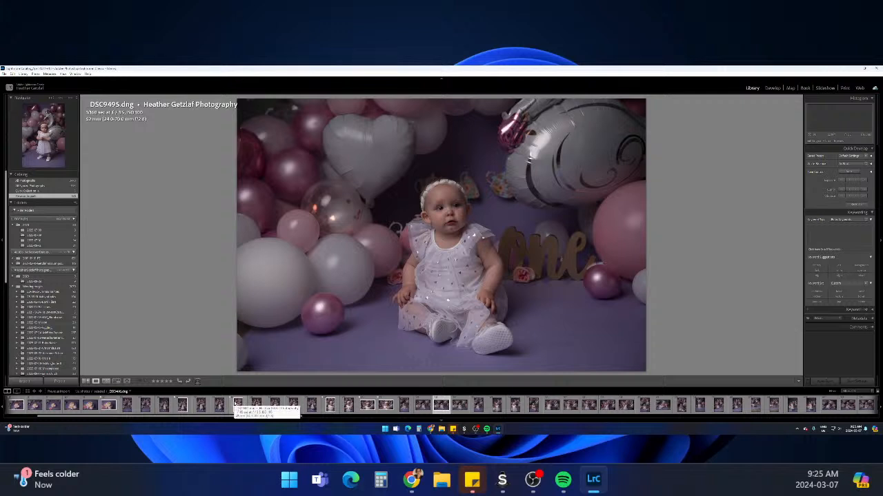
{"action": "key", "text": "Right"}
{"action": "key", "text": "Right"}
{"action": "key", "text": "Right"}
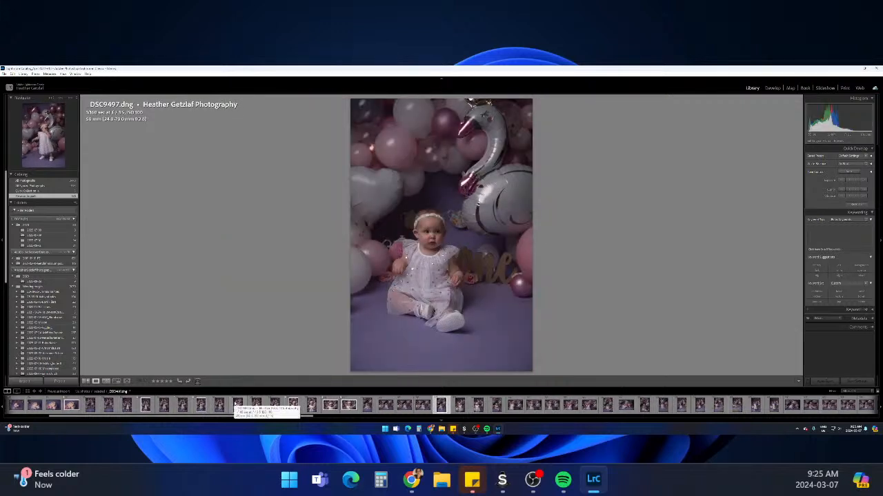
{"action": "key", "text": "Left"}
{"action": "key", "text": "Left"}
{"action": "key", "text": "Left"}
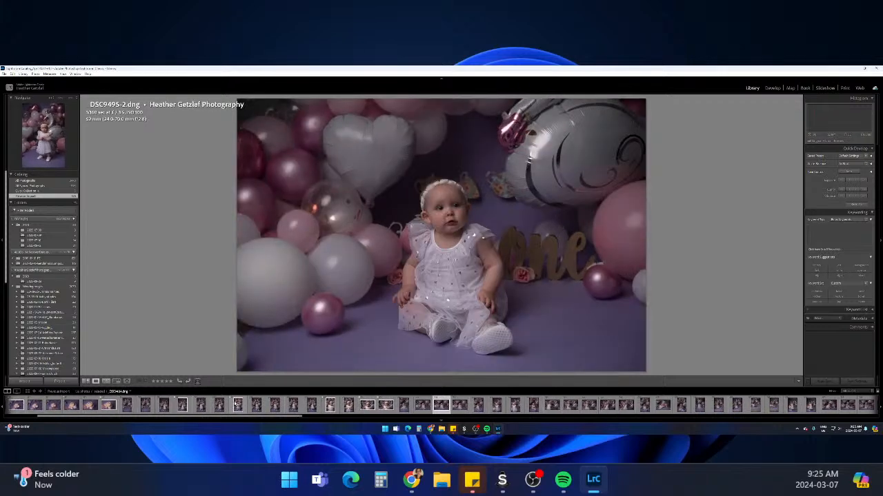
Flag the vertical standing photo DSC9500.dng, with the baby's mouth wide open, as a pick
{"action": "key", "text": "Right"}
{"action": "key", "text": "Right"}
{"action": "key", "text": "Right"}
{"action": "key", "text": "Right"}
{"action": "key", "text": "Right"}
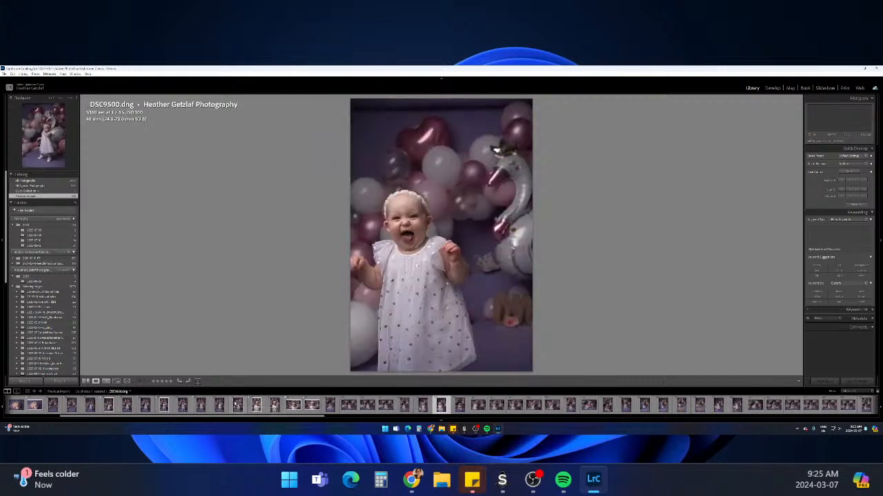
{"action": "key", "text": "p"}
Flag the horizontal standing photo DSC9503-2.dng as a pick and compare it with its near-identical DSC9503.dng
{"action": "key", "text": "Right"}
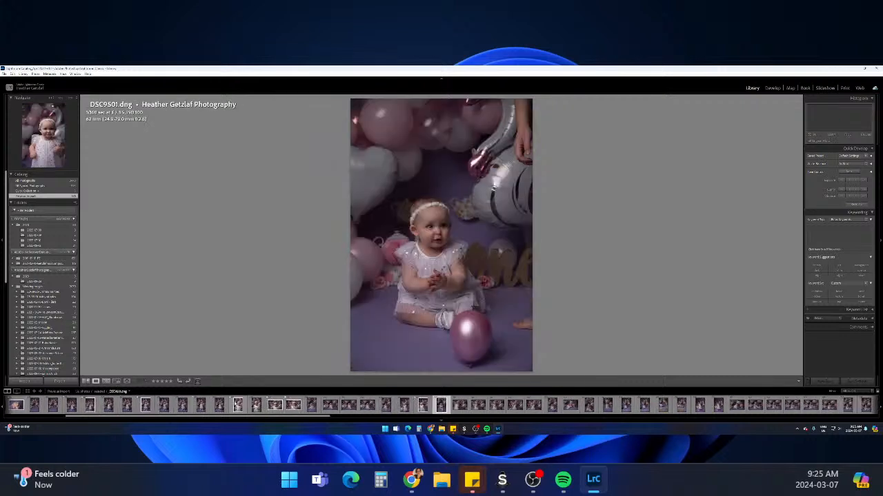
{"action": "key", "text": "Right"}
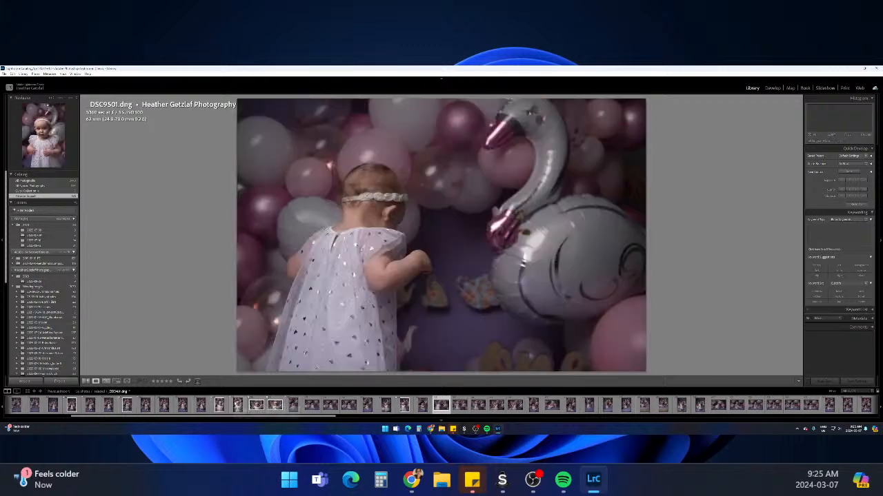
{"action": "key", "text": "Right"}
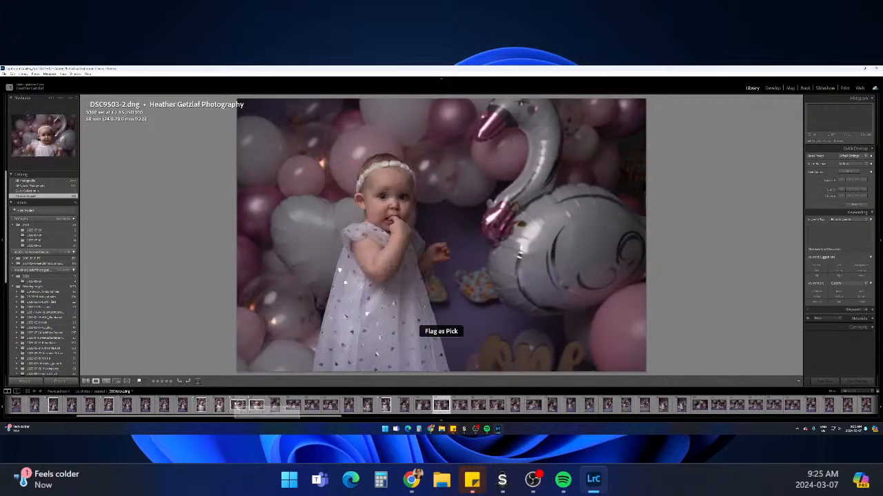
{"action": "key", "text": "Left"}
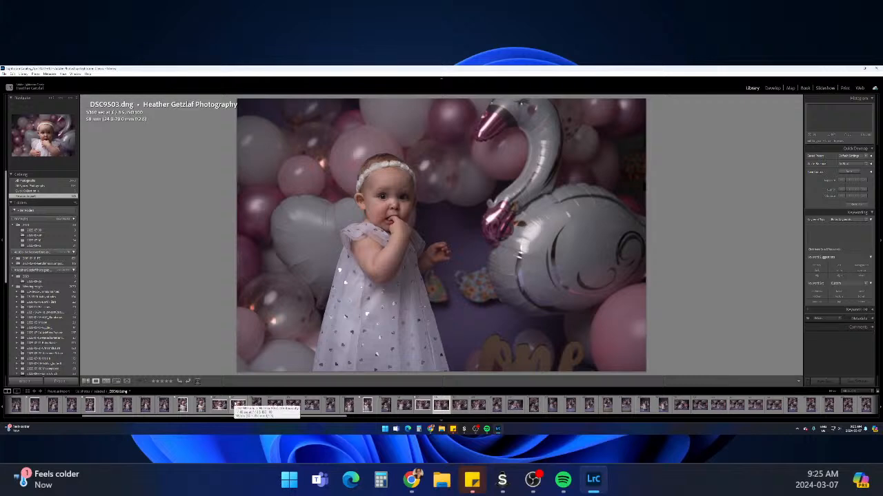
Flag the vertical seated photo DSC9505.dng, with a pink balloon by the baby's feet, as a pick
{"action": "key", "text": "Right"}
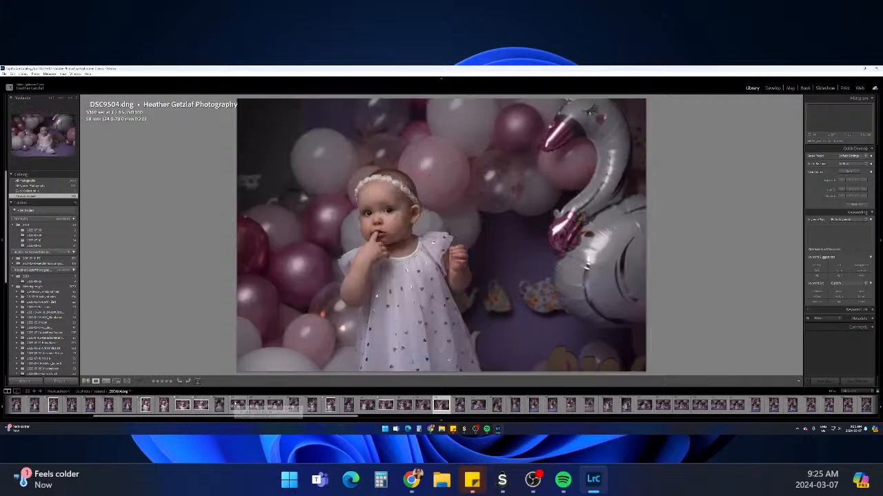
{"action": "key", "text": "Right"}
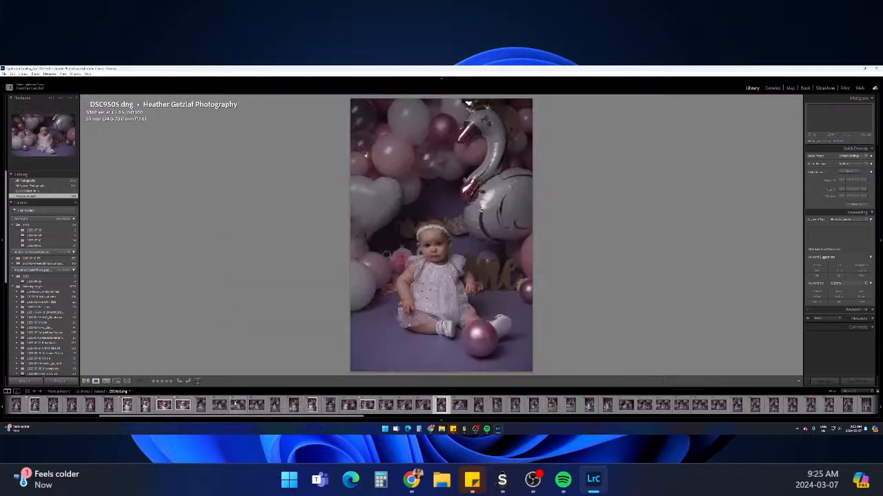
{"action": "key", "text": "p"}
Review the crawling, turned-away and wide shots from DSC9506.dng to DSC9513.dng for pick candidates
{"action": "key", "text": "Right"}
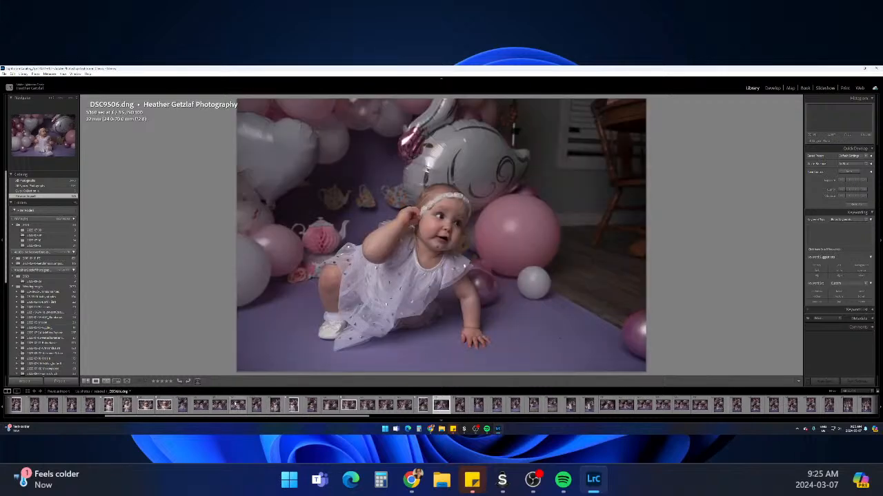
{"action": "key", "text": "Right"}
{"action": "key", "text": "Right"}
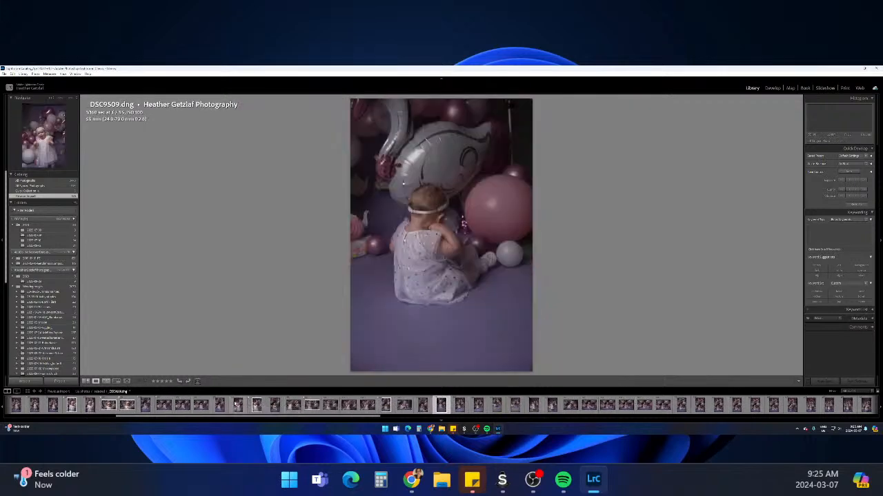
{"action": "key", "text": "Right"}
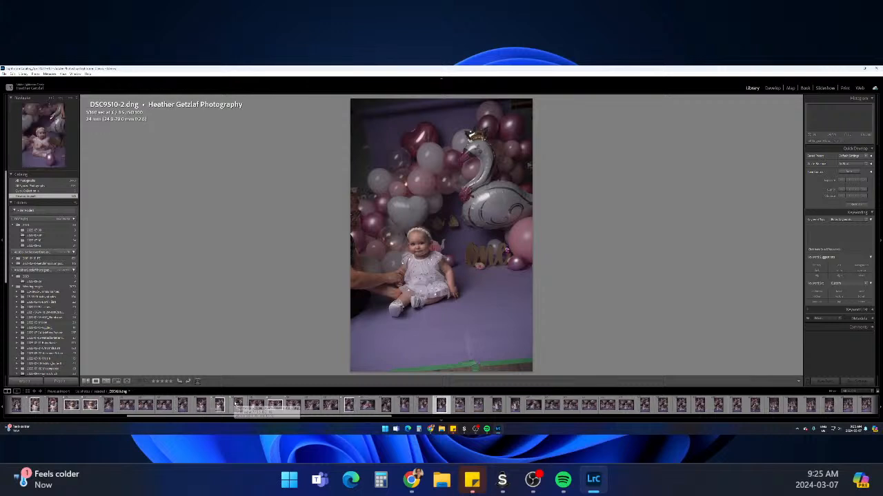
{"action": "key", "text": "Right"}
{"action": "key", "text": "Right"}
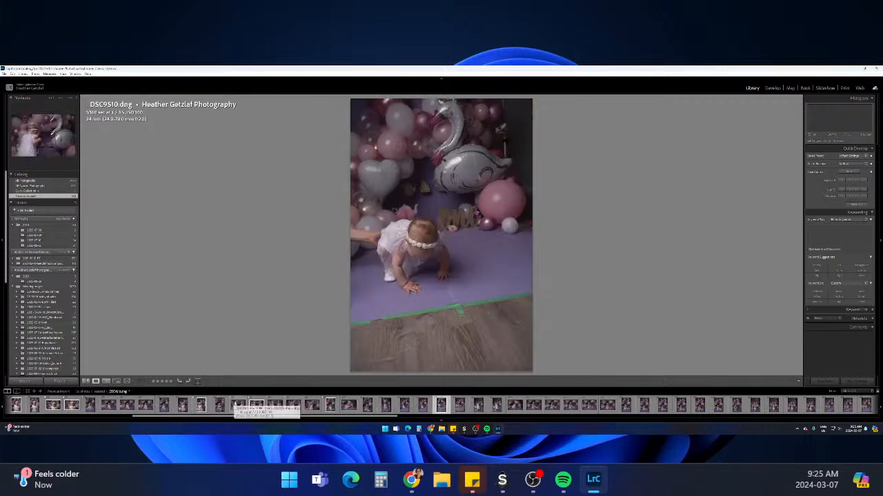
{"action": "key", "text": "Right"}
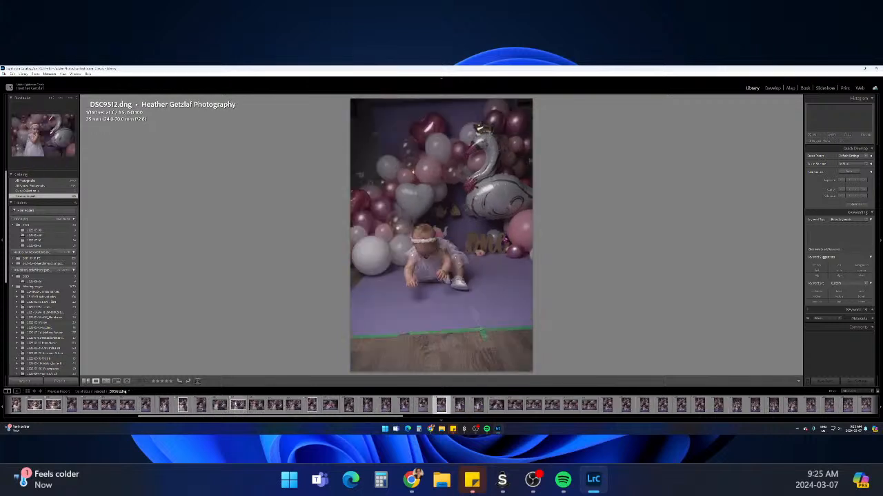
{"action": "key", "text": "Right"}
{"action": "key", "text": "Right"}
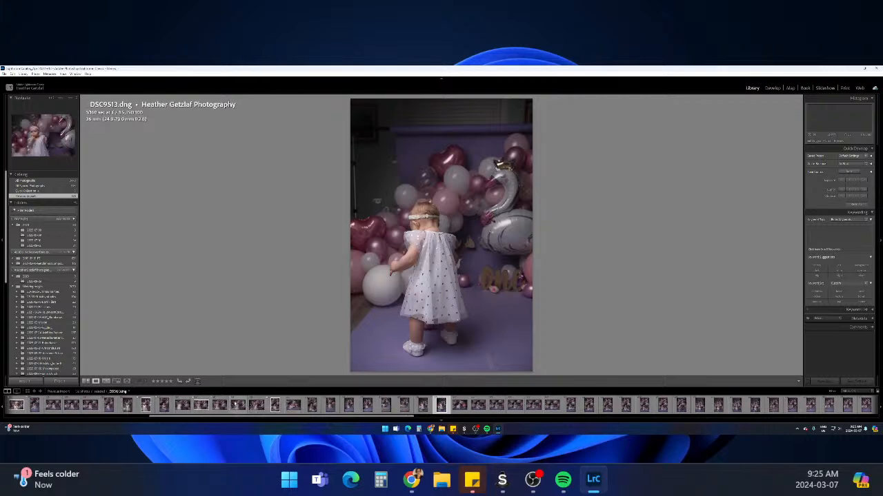
Review the seated flower shots from DSC9516.dng to DSC9524.dng, checking the baby's gaze and pose
{"action": "key", "text": "Right"}
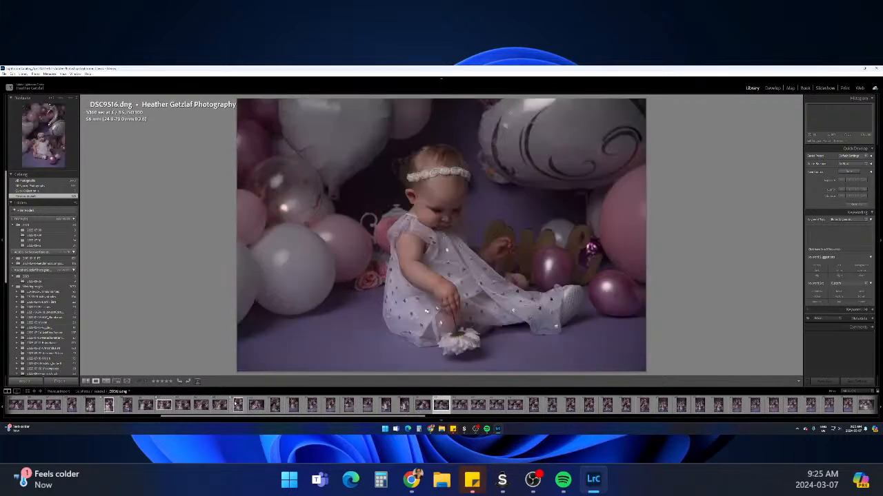
{"action": "key", "text": "Right"}
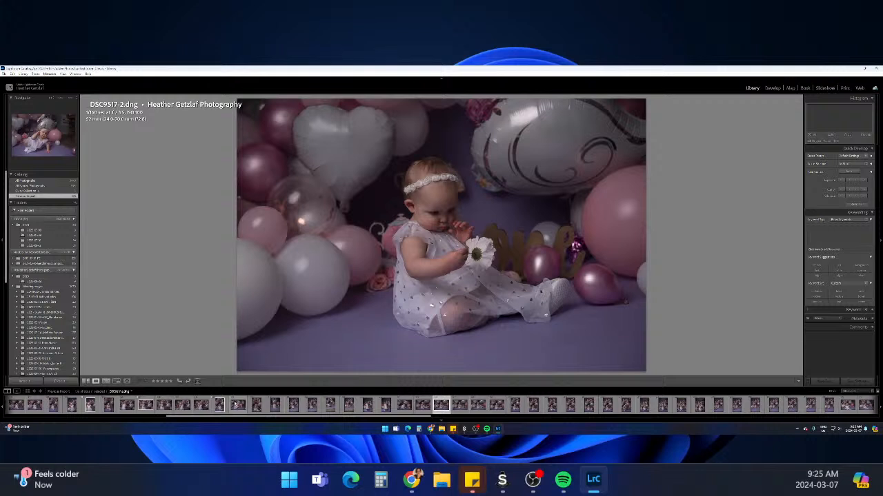
{"action": "key", "text": "Right"}
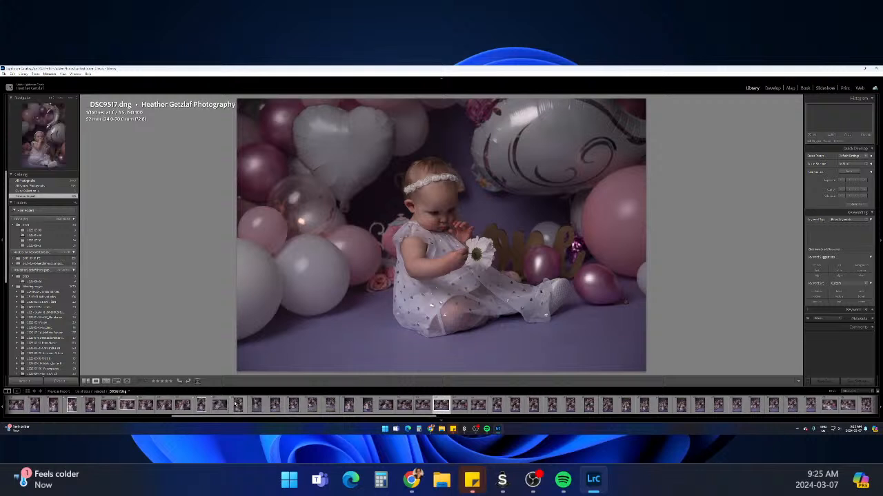
{"action": "key", "text": "Right"}
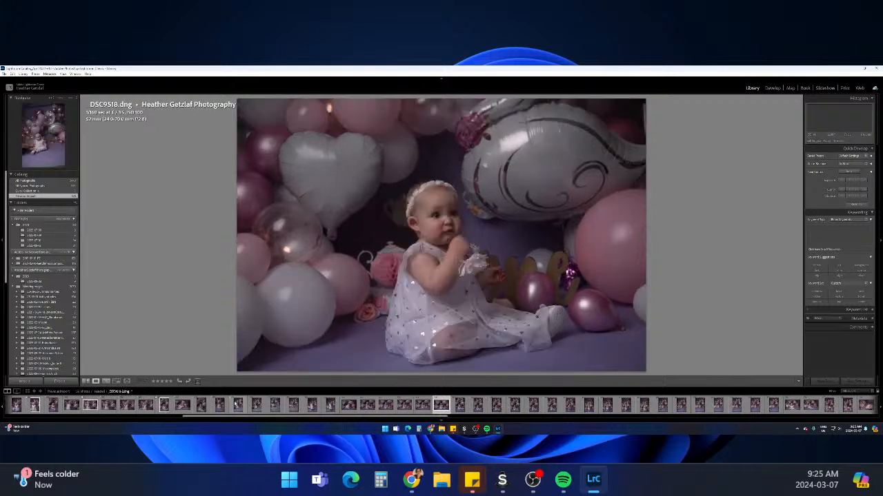
{"action": "key", "text": "Right"}
{"action": "key", "text": "Right"}
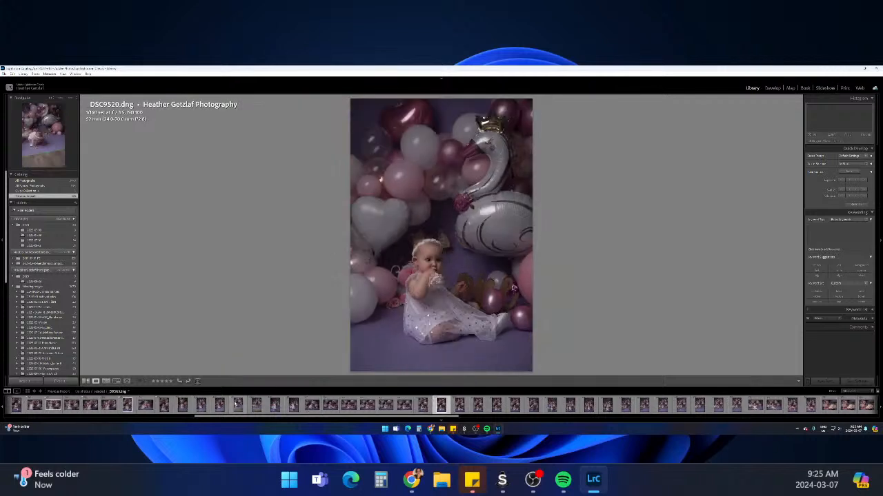
{"action": "key", "text": "Right"}
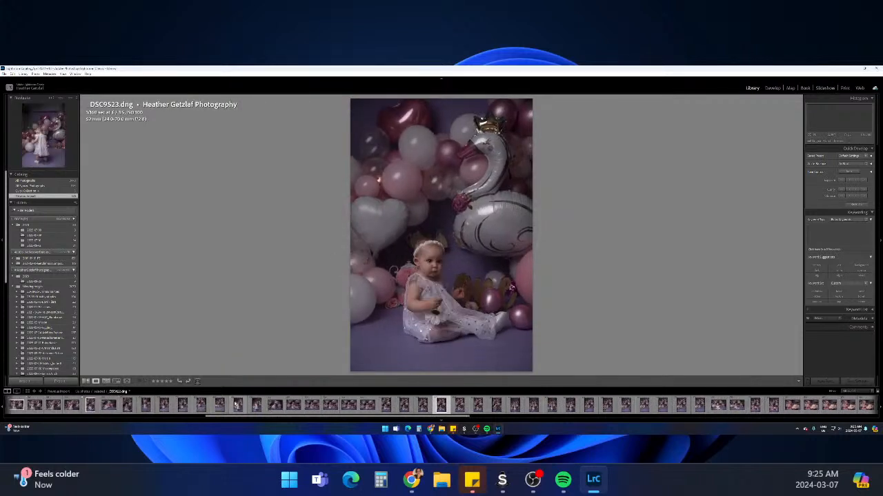
{"action": "key", "text": "Right"}
{"action": "key", "text": "Right"}
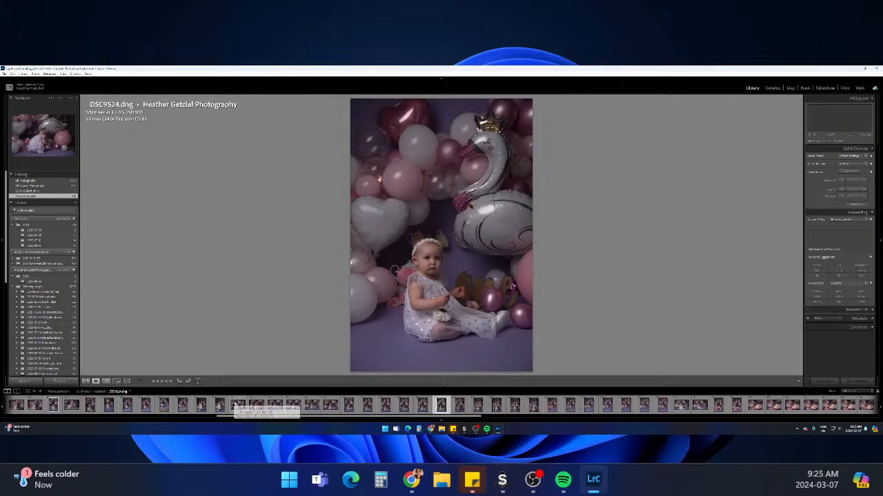
Examine the standing and wide seated vertical shots through DSC9533.dng, checking for a good expression and a clean frame
{"action": "key", "text": "Right"}
{"action": "key", "text": "Right"}
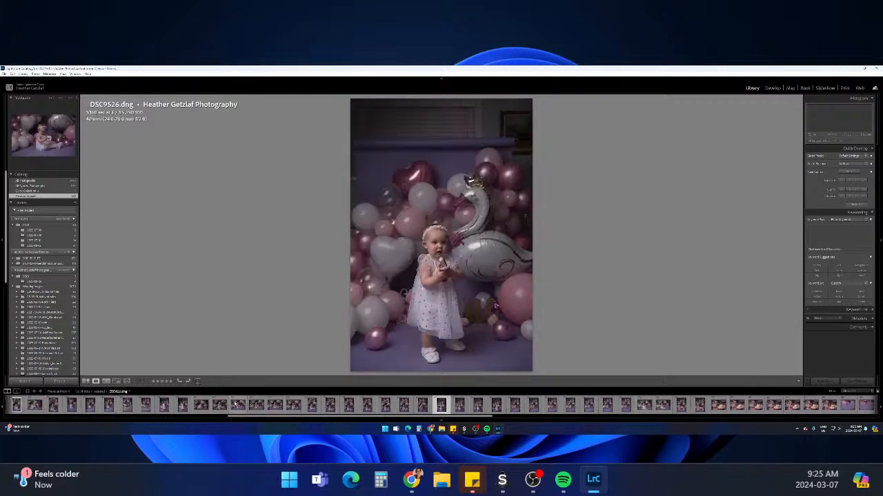
{"action": "key", "text": "Right"}
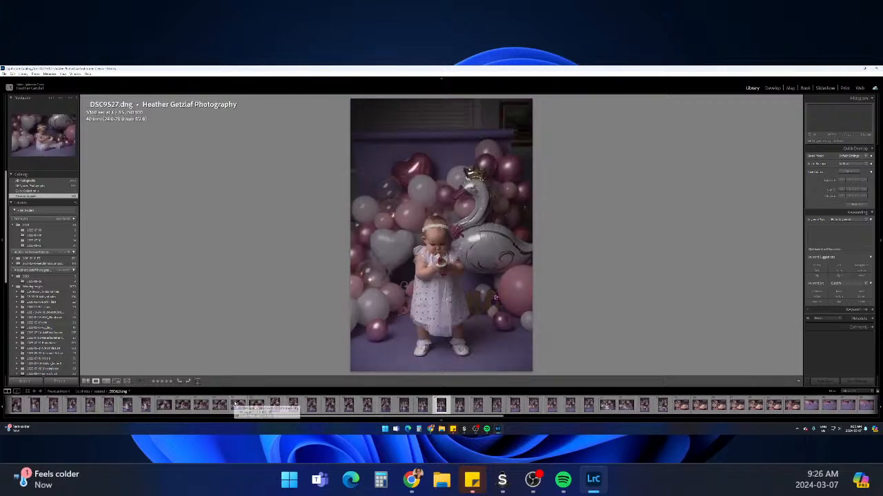
{"action": "key", "text": "Right"}
{"action": "key", "text": "Right"}
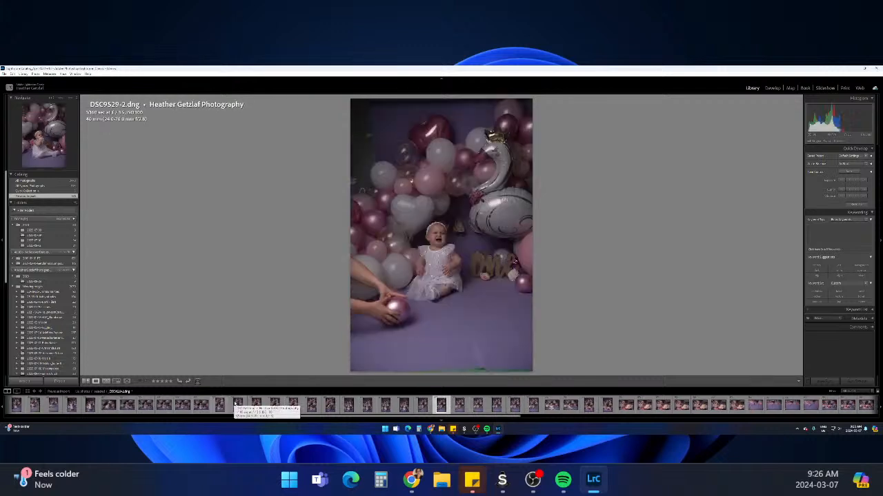
{"action": "key", "text": "Right"}
{"action": "key", "text": "Right"}
{"action": "key", "text": "Right"}
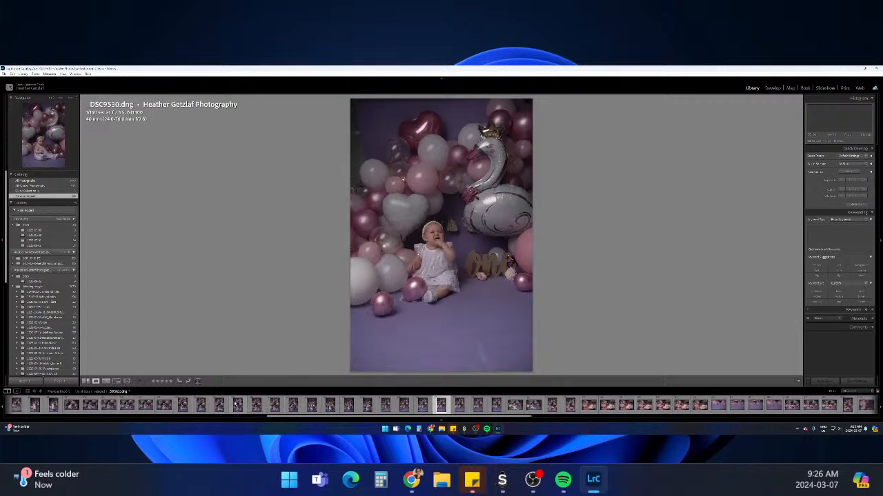
{"action": "key", "text": "Right"}
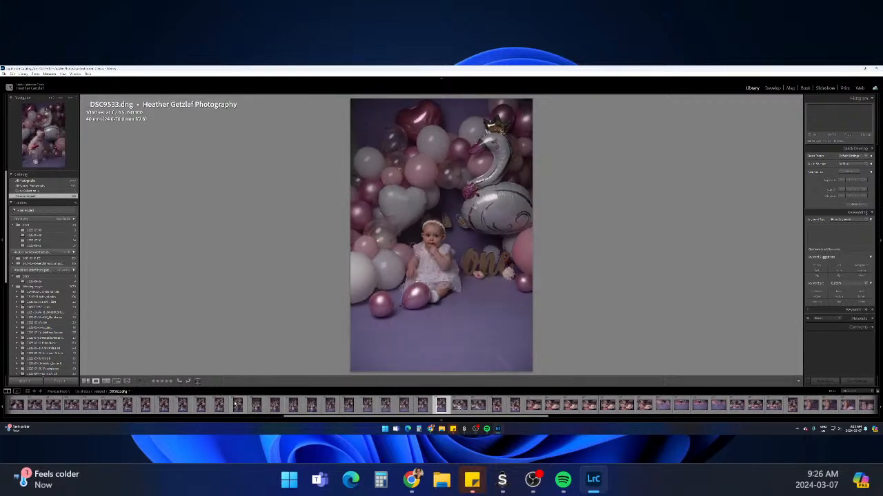
Flag the horizontal seated photo DSC9536.dng, with the baby smiling at the camera, as a pick
{"action": "key", "text": "Right"}
{"action": "key", "text": "Right"}
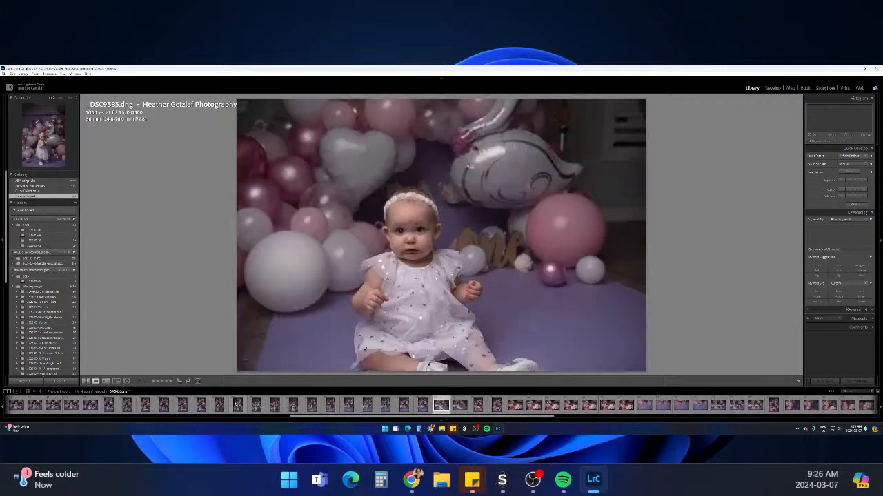
{"action": "key", "text": "Right"}
{"action": "key", "text": "p"}
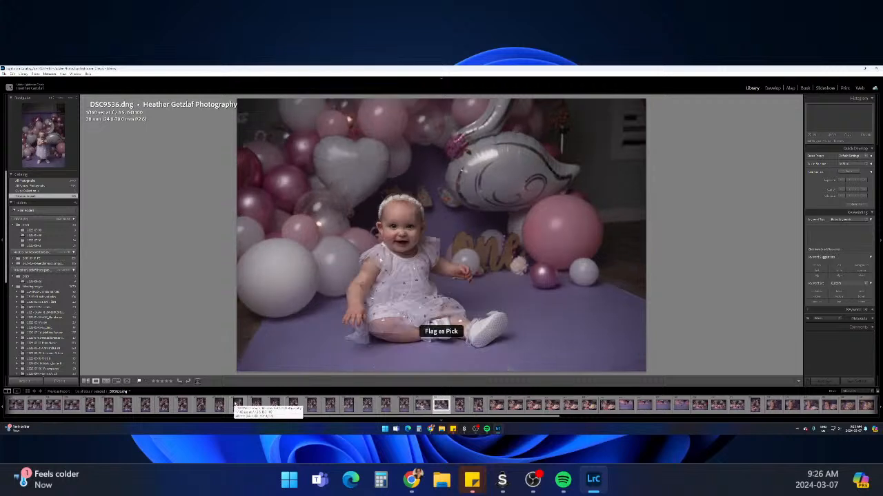
Flag the vertical cake photo DSC9538.dng, with the baby's hand at the mouth, as a pick
{"action": "key", "text": "Right"}
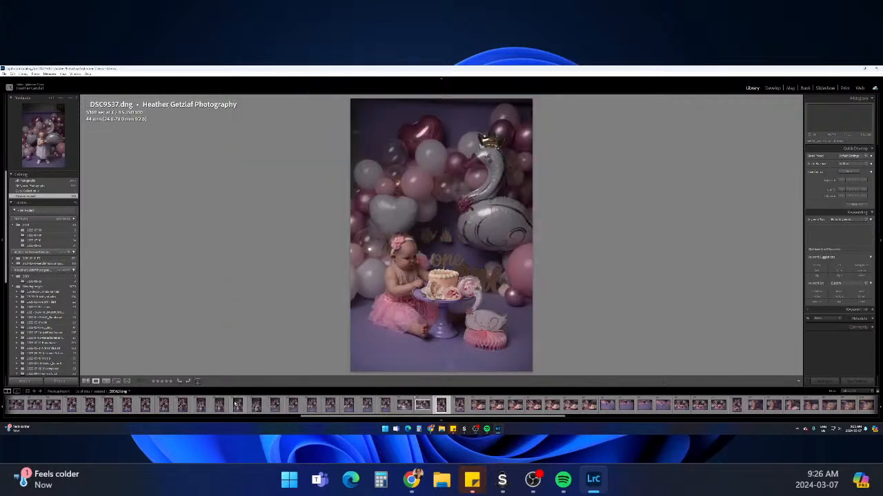
{"action": "key", "text": "Right"}
{"action": "key", "text": "Right"}
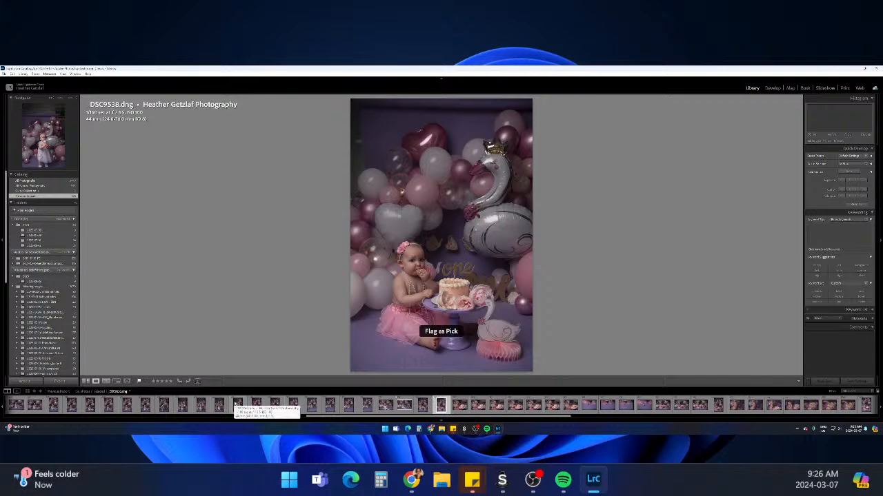
Flag the horizontal close-up DSC9539.dng, with the baby looking down beside the cake, as a pick
{"action": "key", "text": "Right"}
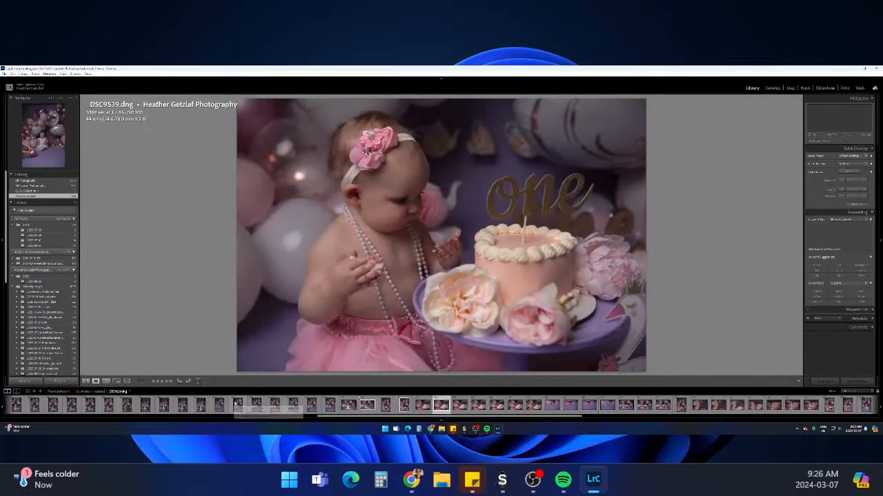
{"action": "key", "text": "Right"}
{"action": "key", "text": "Right"}
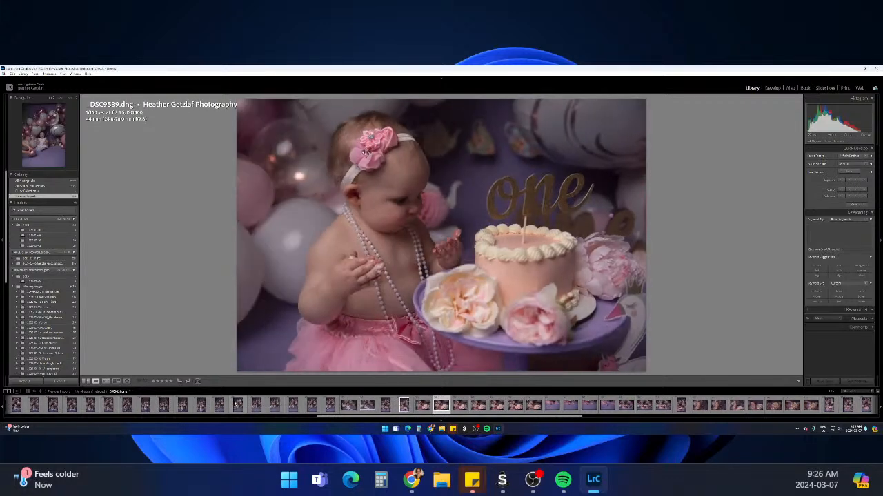
{"action": "key", "text": "Right"}
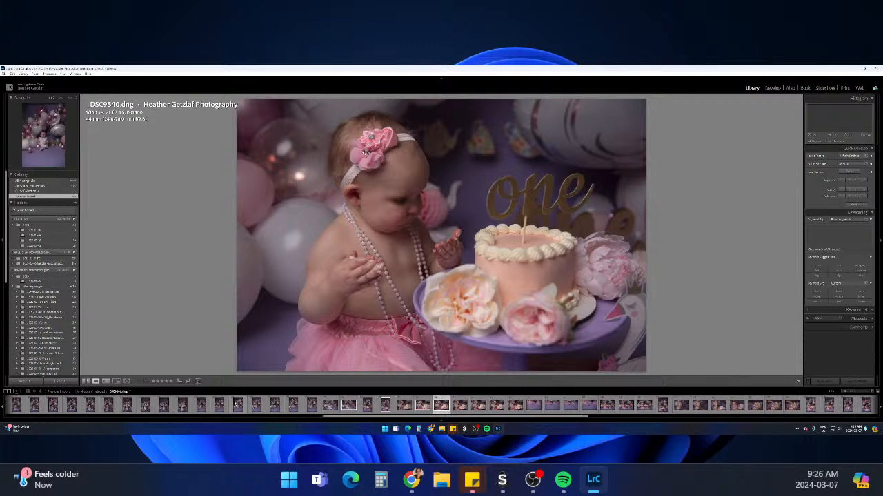
Flag the horizontal cake photo DSC9543.dng, with the baby looking at the camera, as a pick
{"action": "key", "text": "Right"}
{"action": "key", "text": "Right"}
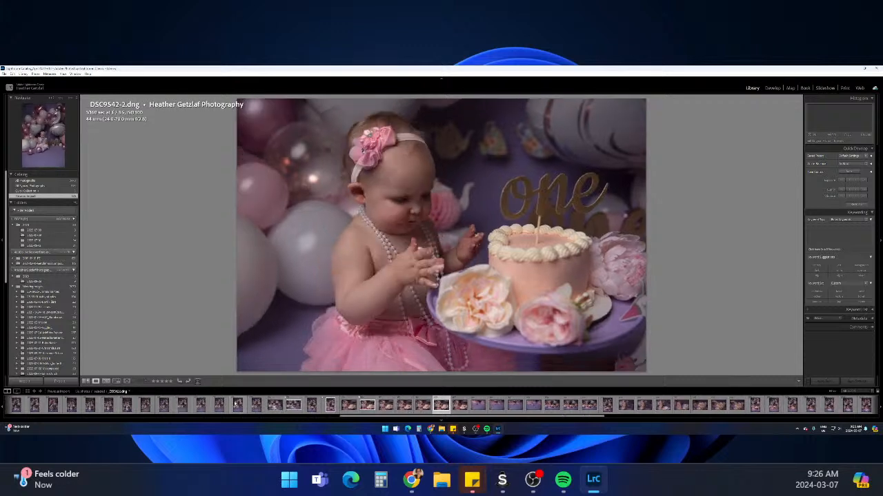
{"action": "key", "text": "Right"}
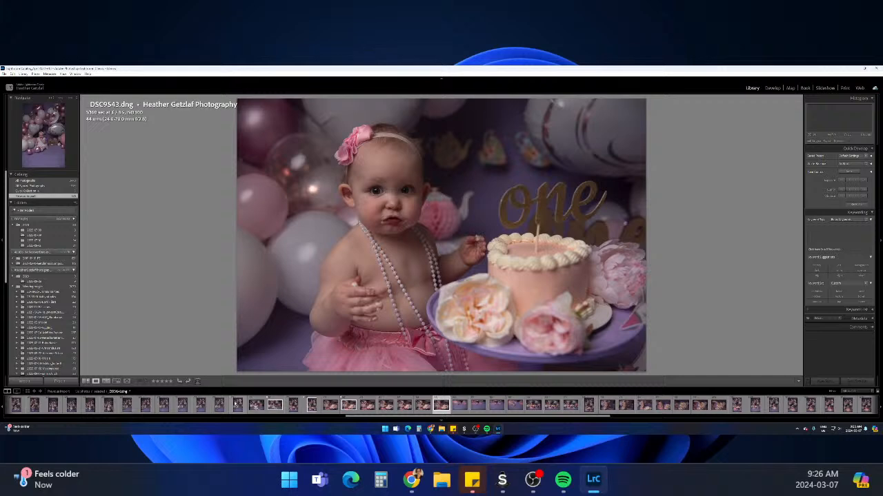
{"action": "key", "text": "Right"}
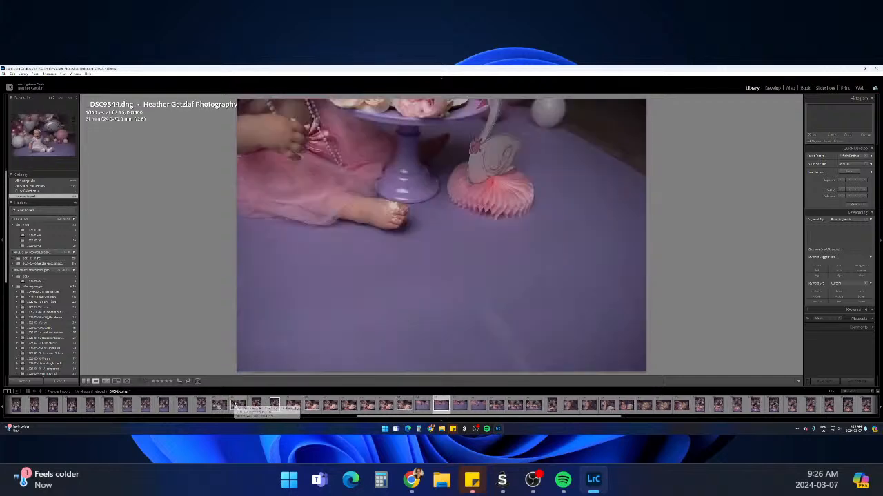
Compare the foot detail shots and flag the tight frosting-covered foot photo DSC9546.dng as a pick
{"action": "key", "text": "Right"}
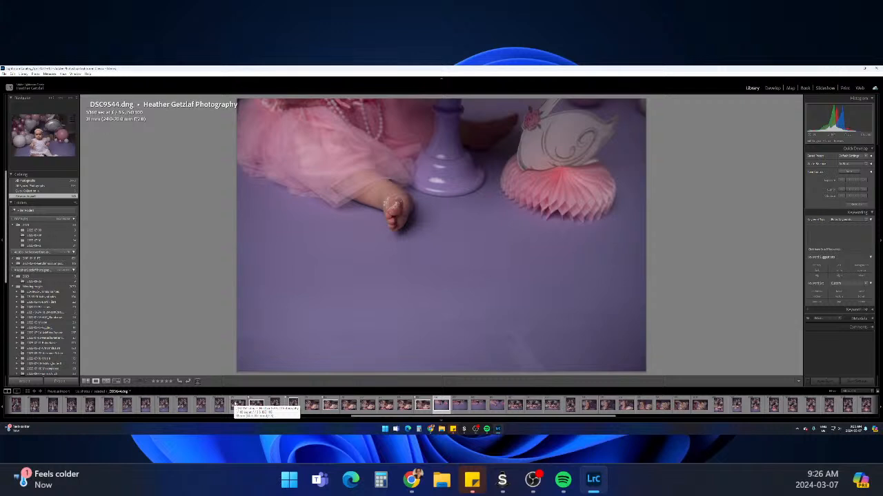
{"action": "key", "text": "Right"}
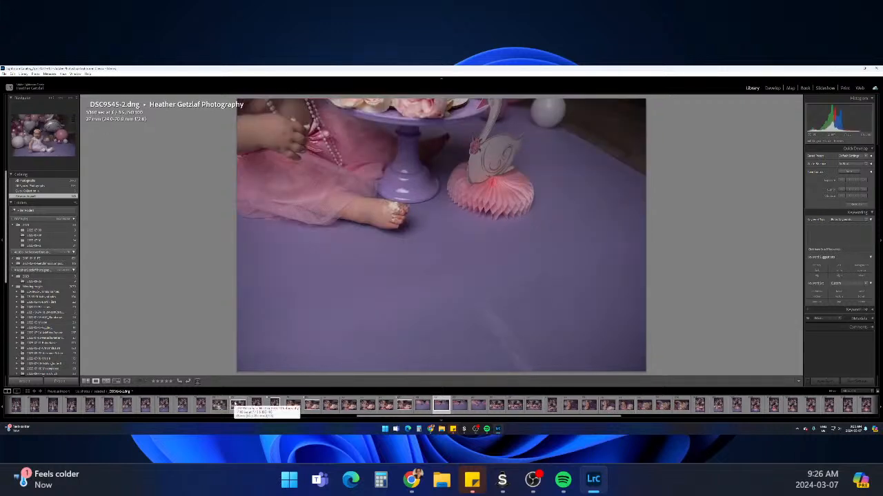
{"action": "key", "text": "Right"}
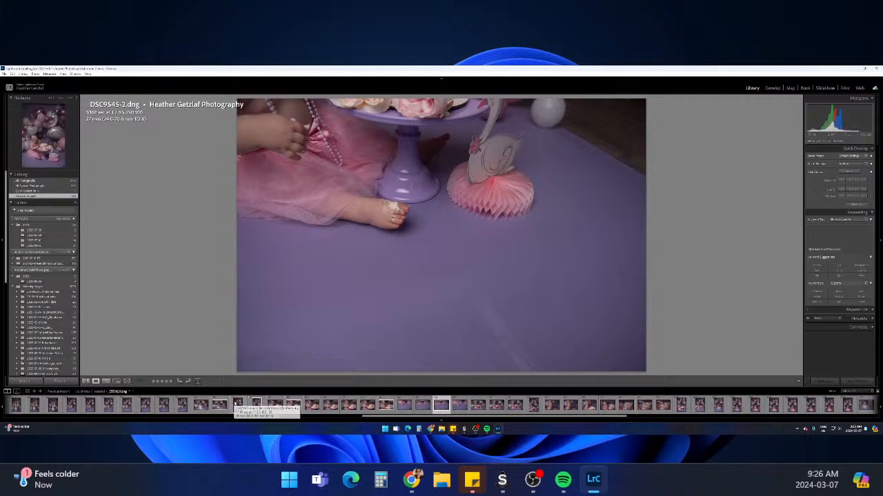
{"action": "key", "text": "Right"}
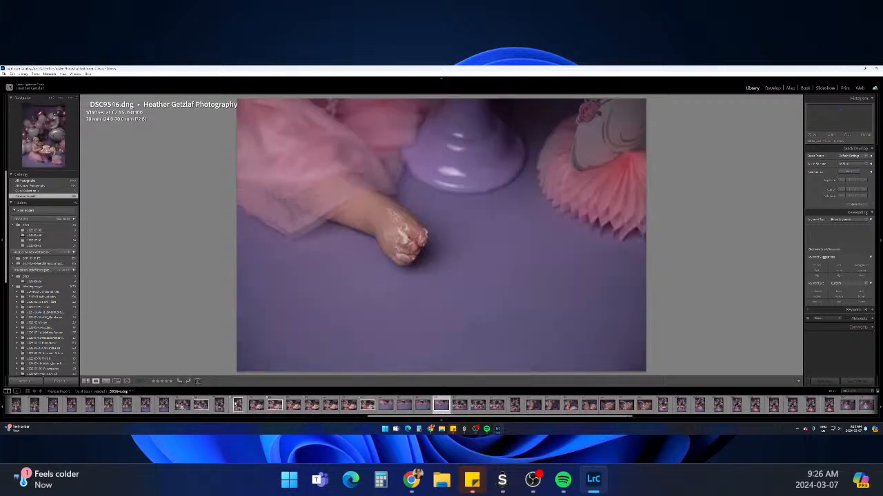
{"action": "key", "text": "p"}
Flag the wide horizontal cake photo DSC9549.dng, with the baby's hand near the mouth, as a pick
{"action": "key", "text": "Right"}
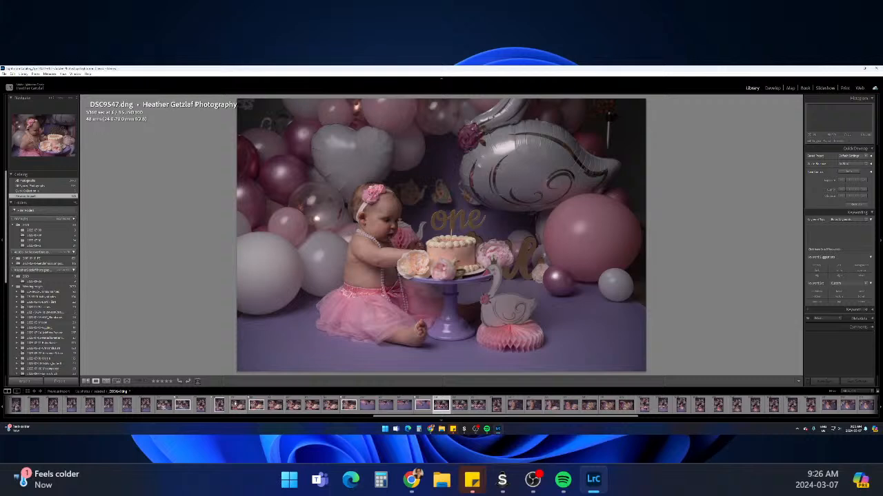
{"action": "key", "text": "Right"}
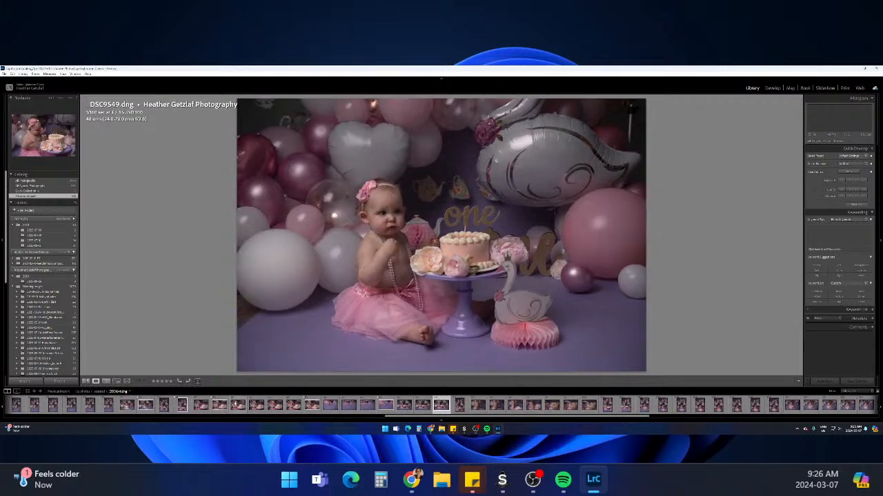
{"action": "key", "text": "Right"}
{"action": "key", "text": "Left"}
{"action": "key", "text": "p"}
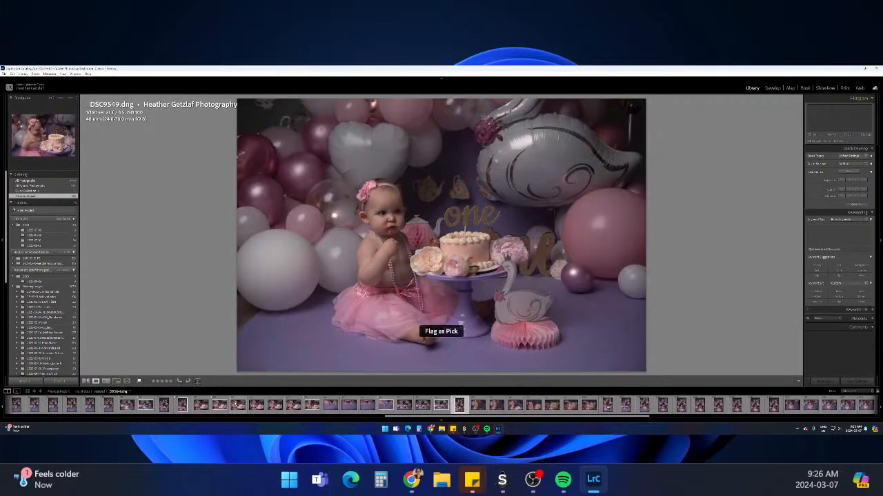
Flag the close-up portrait of the baby facing the camera with frosting on the lips as a pick
{"action": "key", "text": "Right"}
{"action": "key", "text": "Right"}
{"action": "key", "text": "p"}
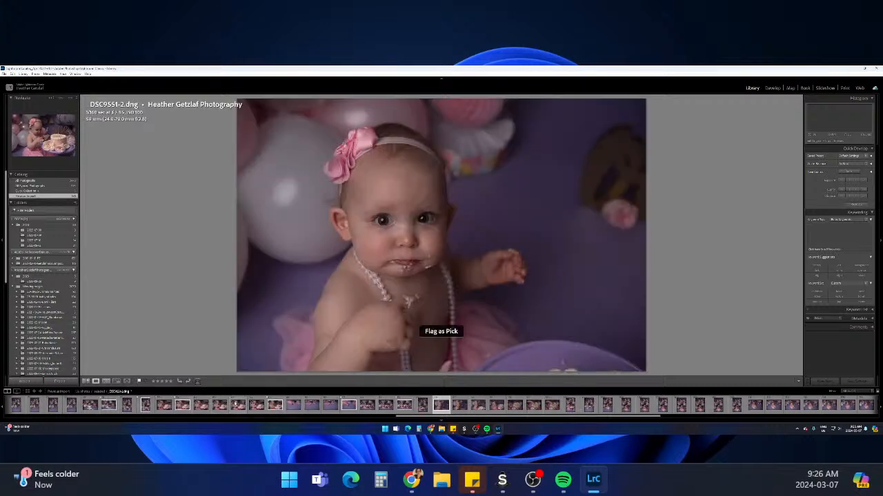
Flag the overhead cake close-up DSC9555.dng, with the baby's hand in the frosting, as a pick and remove the pick flag from DSC9554.dng
{"action": "key", "text": "Right"}
{"action": "key", "text": "Right"}
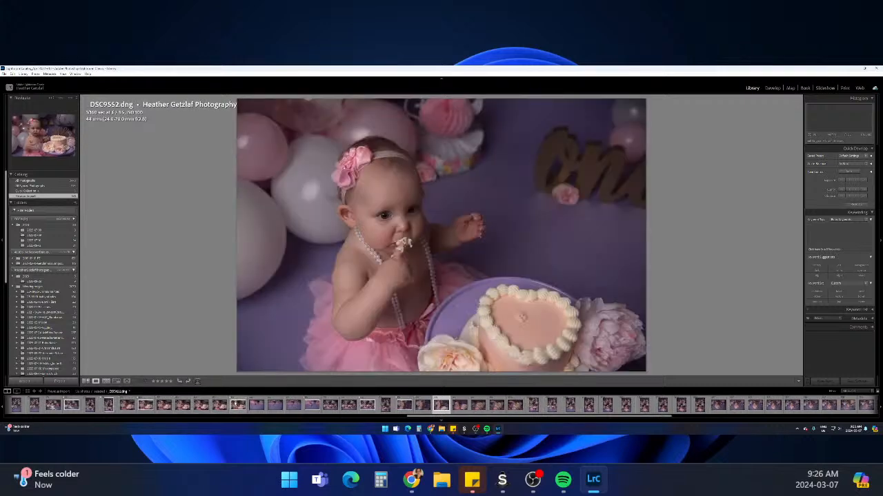
{"action": "key", "text": "Right"}
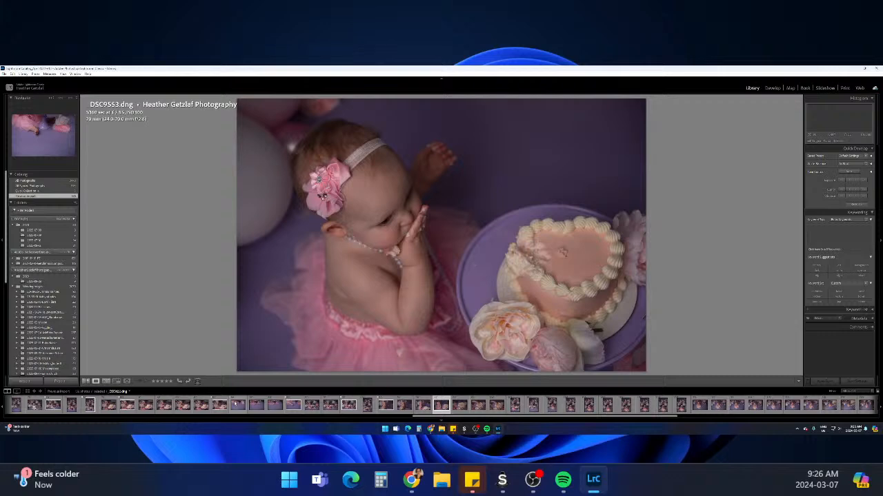
{"action": "key", "text": "Right"}
{"action": "key", "text": "p"}
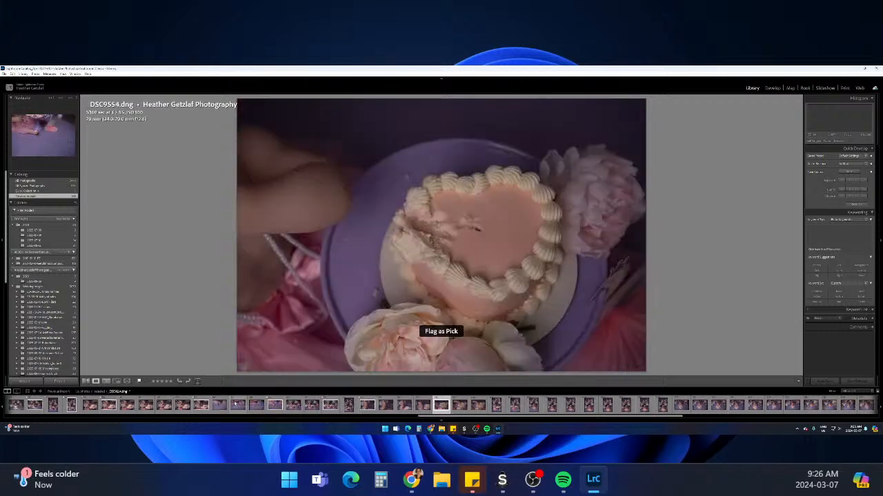
{"action": "key", "text": "p"}
{"action": "key", "text": "Left"}
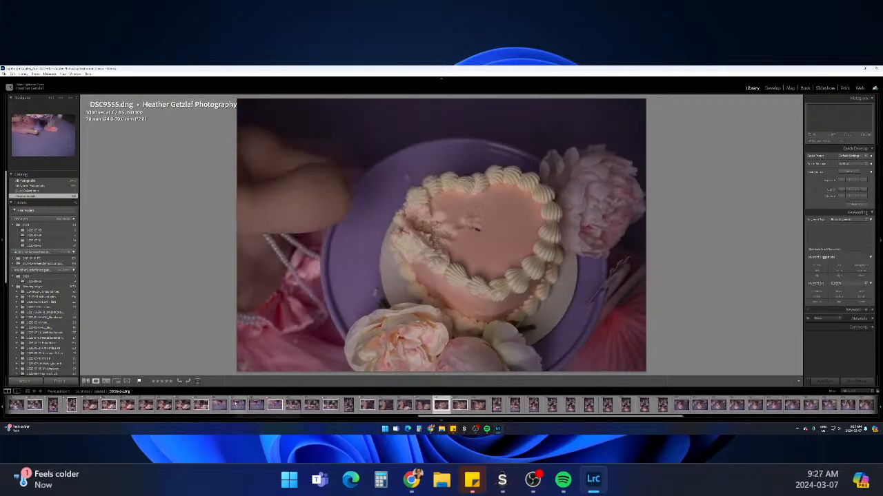
{"action": "key", "text": "u"}
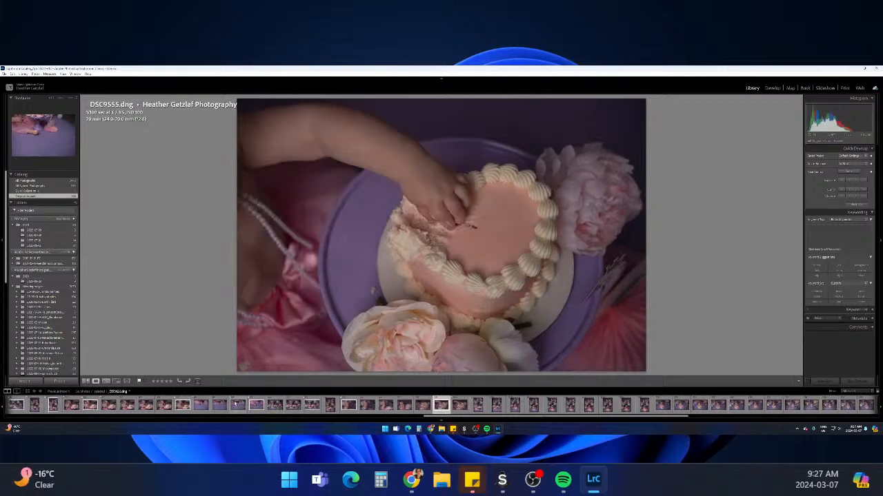
Compare the overhead cake close-ups DSC9555.dng and DSC9556.dng, checking the hand position and framing
{"action": "key", "text": "Right"}
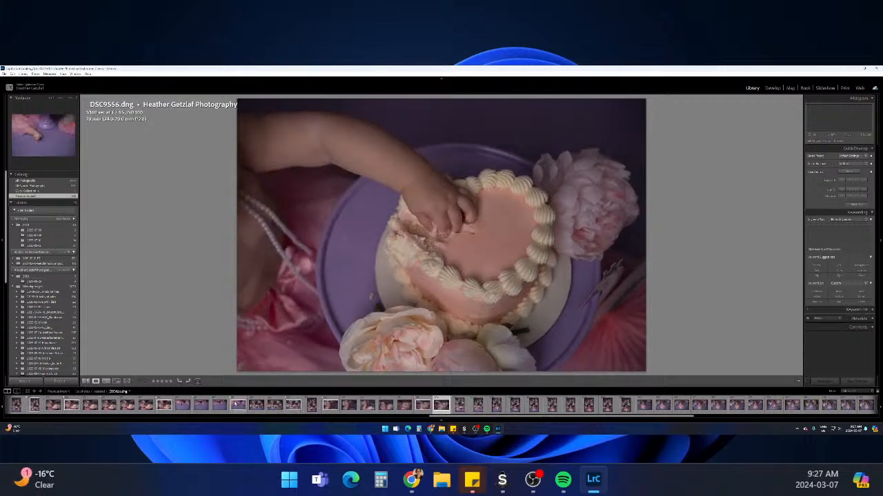
{"action": "key", "text": "Left"}
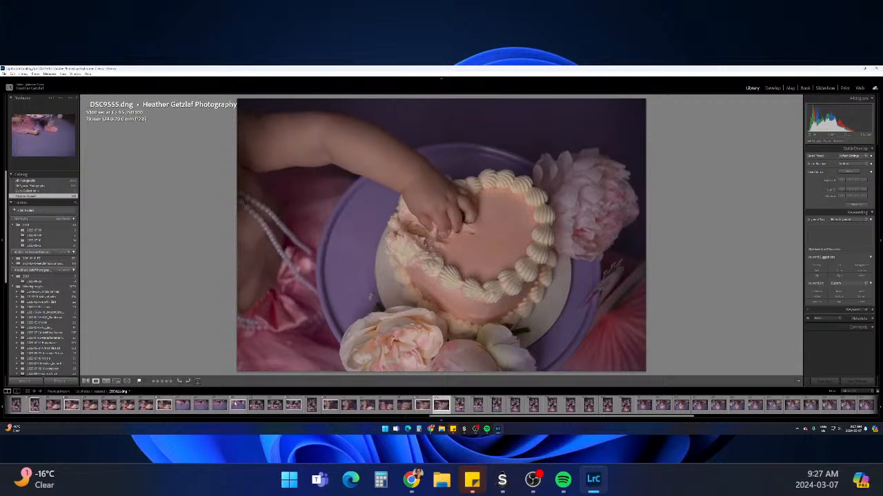
{"action": "key", "text": "Right"}
{"action": "key", "text": "Left"}
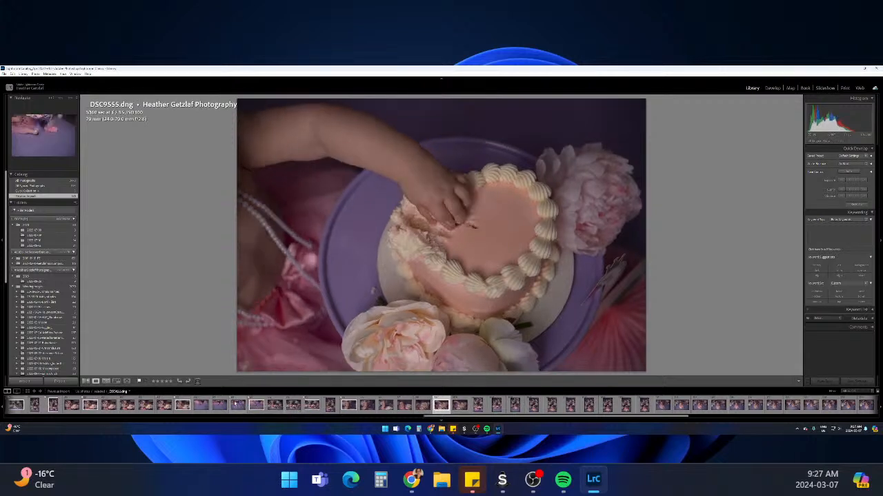
{"action": "key", "text": "Right"}
{"action": "key", "text": "Left"}
{"action": "key", "text": "Right"}
{"action": "key", "text": "Left"}
{"action": "key", "text": "Right"}
{"action": "key", "text": "Left"}
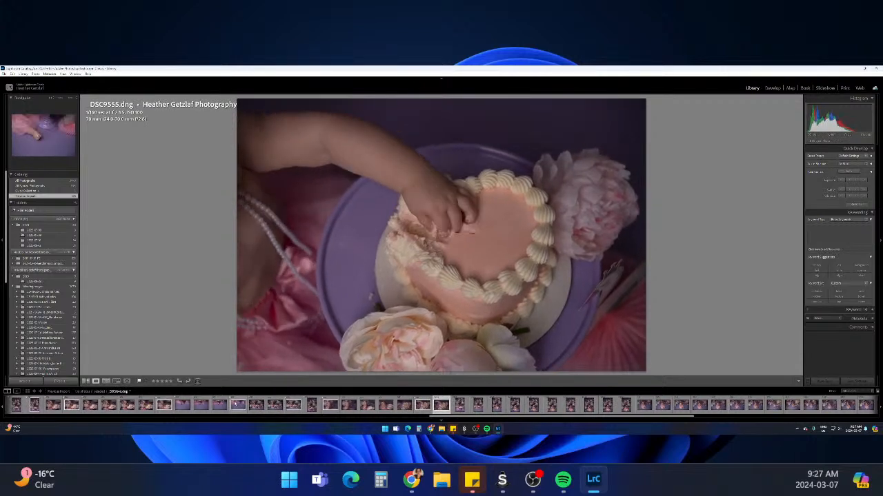
{"action": "key", "text": "Right"}
{"action": "key", "text": "Left"}
{"action": "key", "text": "Right"}
{"action": "key", "text": "Left"}
Compare the wide vertical cake photos up to DSC9559.dng, checking the baby's pose and the backdrop edges
{"action": "key", "text": "Right"}
{"action": "key", "text": "Right"}
{"action": "key", "text": "Right"}
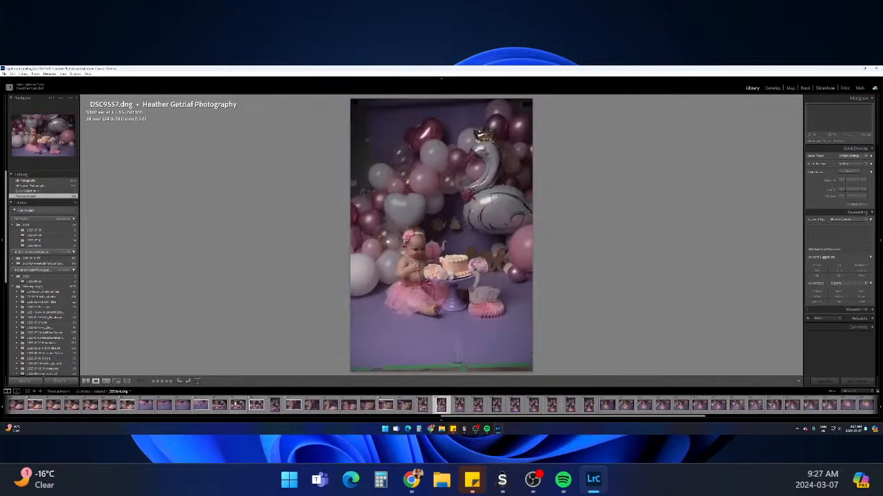
{"action": "key", "text": "Left"}
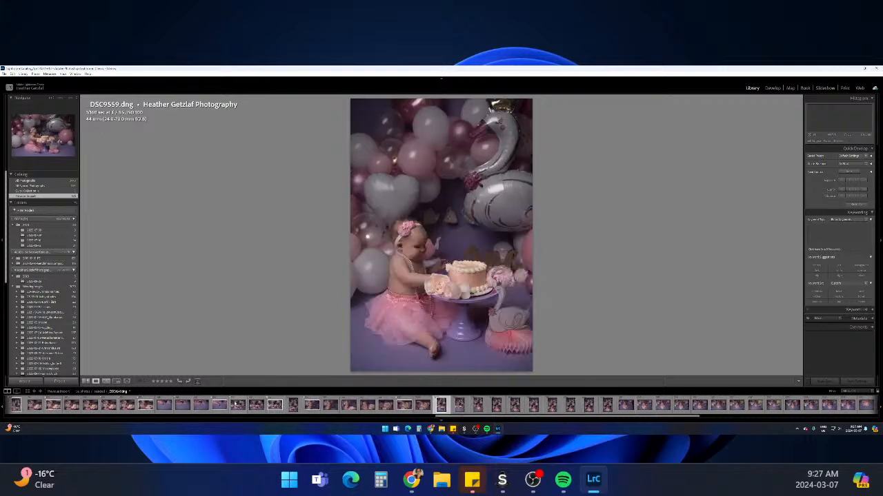
{"action": "key", "text": "Left"}
{"action": "key", "text": "Right"}
{"action": "key", "text": "Right"}
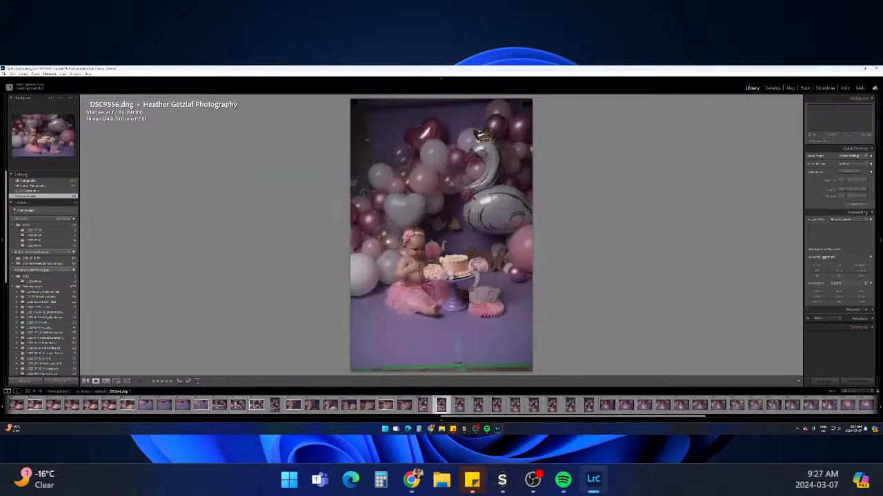
{"action": "key", "text": "Right"}
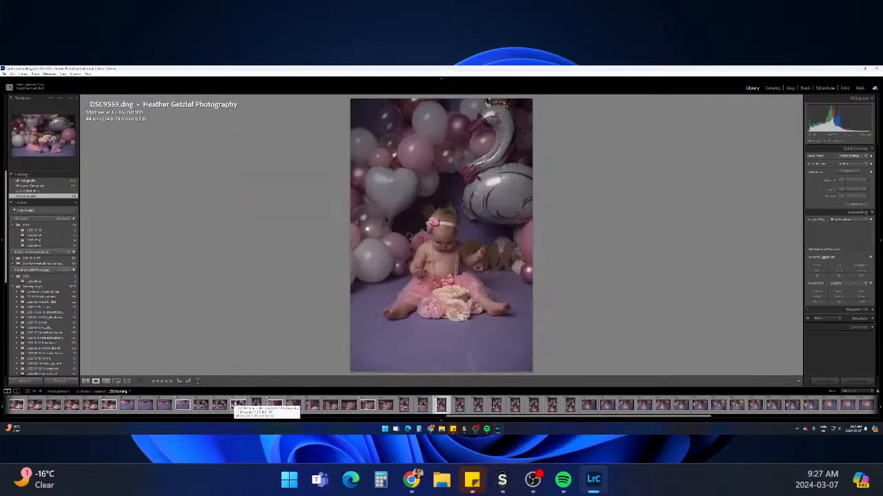
{"action": "key", "text": "Left"}
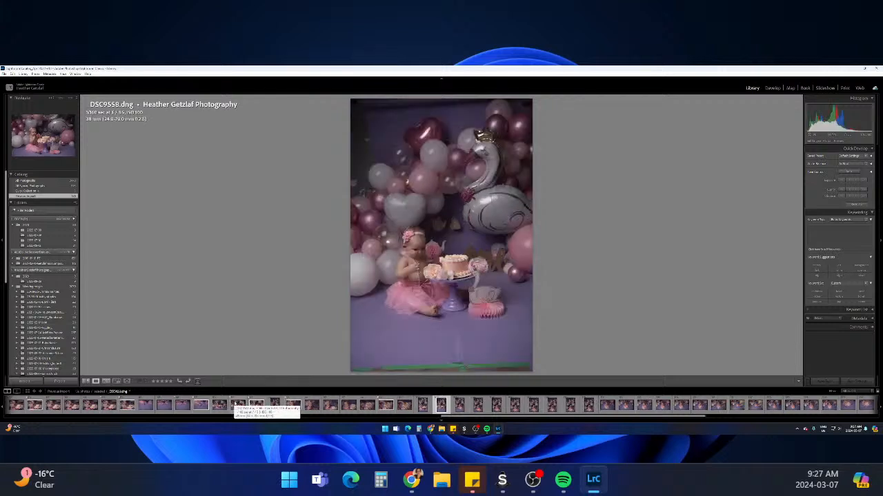
{"action": "key", "text": "Right"}
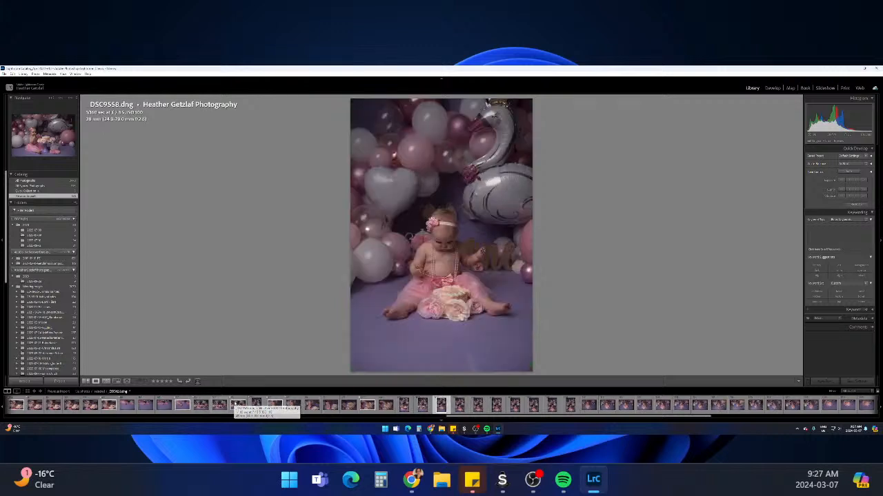
Review the vertical seated shots through DSC9564-2.dng and flag DSC9559.dng, with the cake between the baby's legs, as a pick
{"action": "key", "text": "Right"}
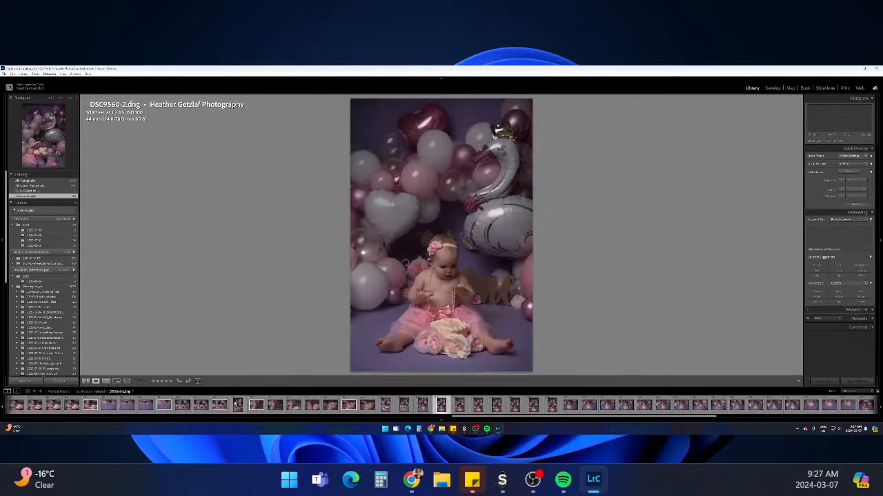
{"action": "key", "text": "Right"}
{"action": "key", "text": "Right"}
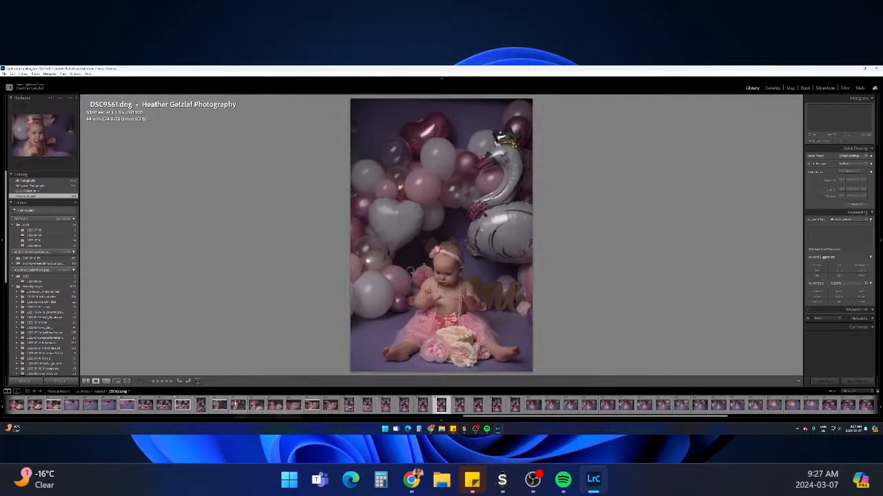
{"action": "key", "text": "Right"}
{"action": "key", "text": "Right"}
{"action": "key", "text": "Right"}
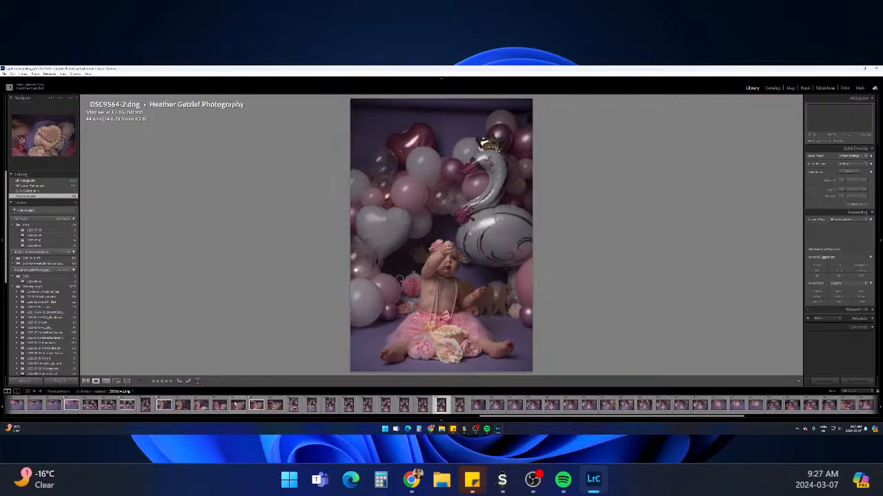
{"action": "key", "text": "Left"}
{"action": "key", "text": "Left"}
{"action": "key", "text": "Left"}
{"action": "key", "text": "Left"}
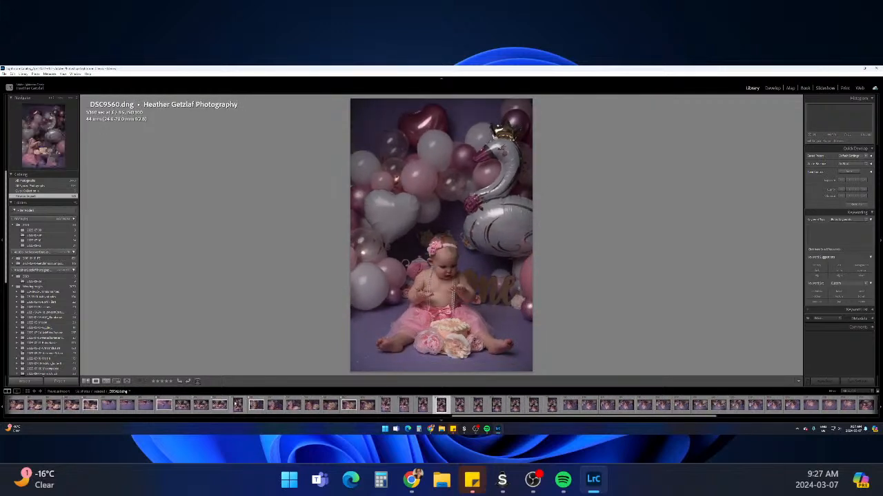
{"action": "key", "text": "Left"}
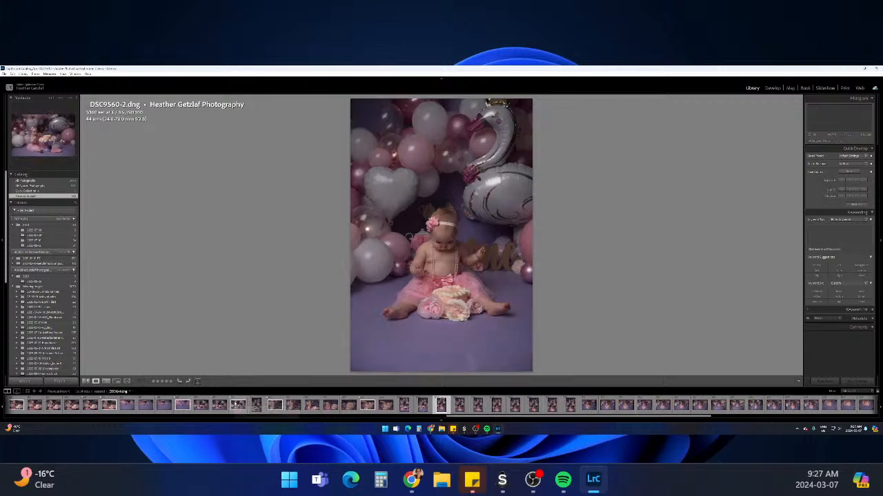
{"action": "key", "text": "p"}
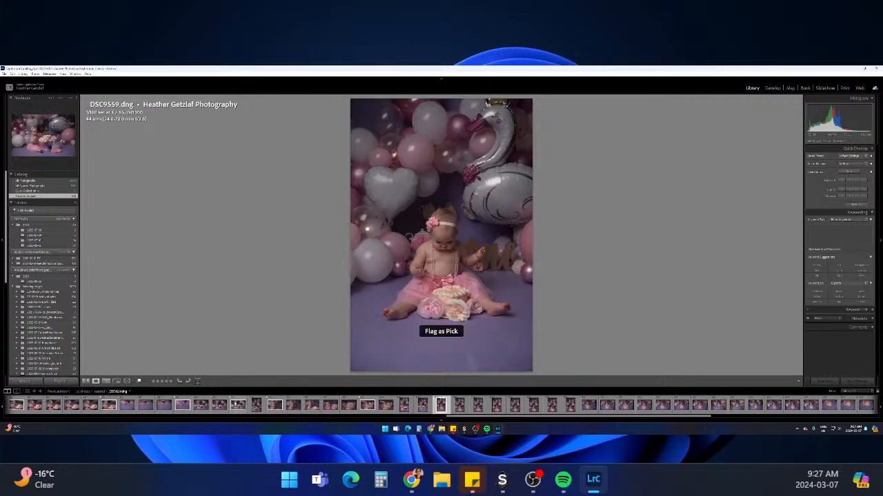
Flag the vertical seated shot DSC9562.dng, with the baby's hand at her mouth, as a pick
{"action": "key", "text": "Right"}
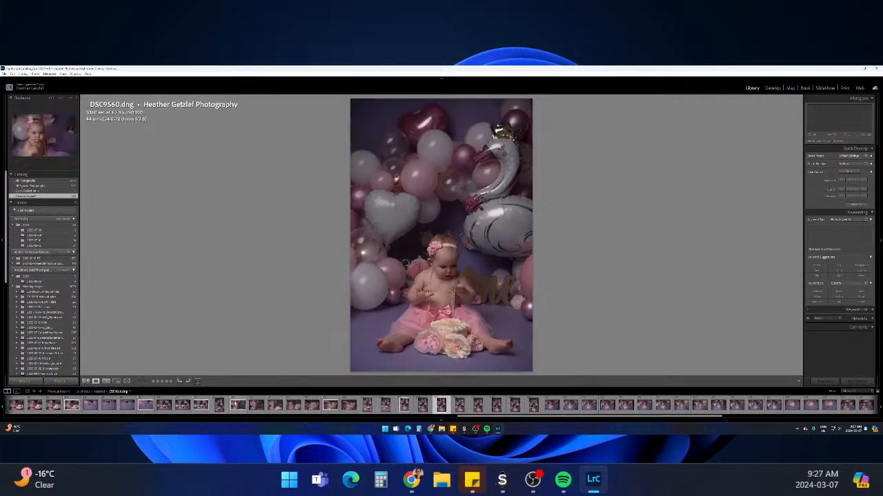
{"action": "key", "text": "Right"}
{"action": "key", "text": "Right"}
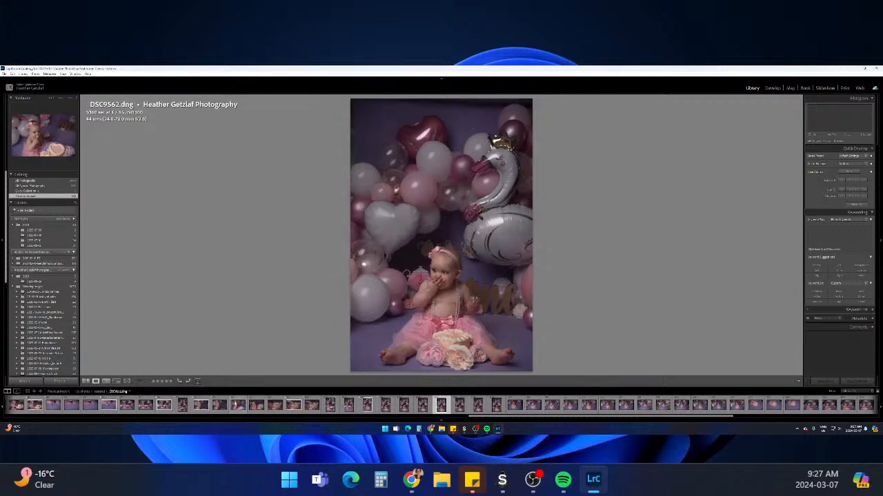
{"action": "key", "text": "p"}
Compare DSC9562.dng with DSC9563.dng, remove the pick flag from DSC9562.dng and flag DSC9563.dng as a pick instead
{"action": "key", "text": "Right"}
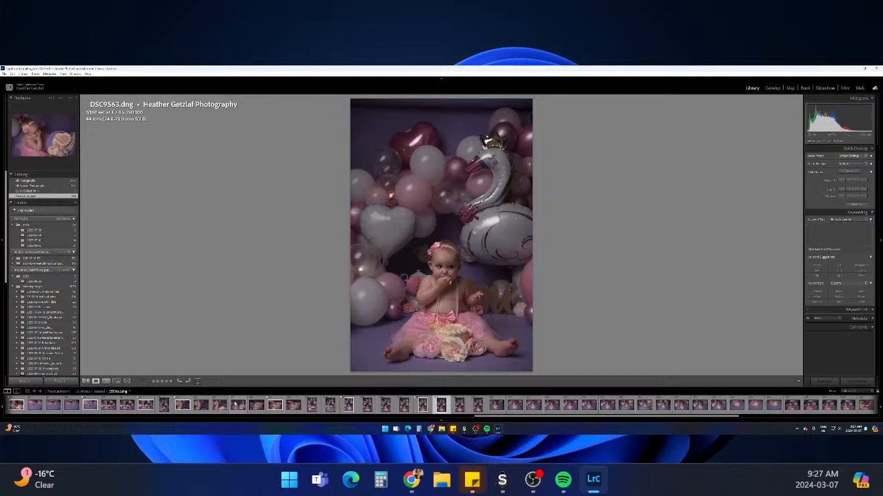
{"action": "key", "text": "Left"}
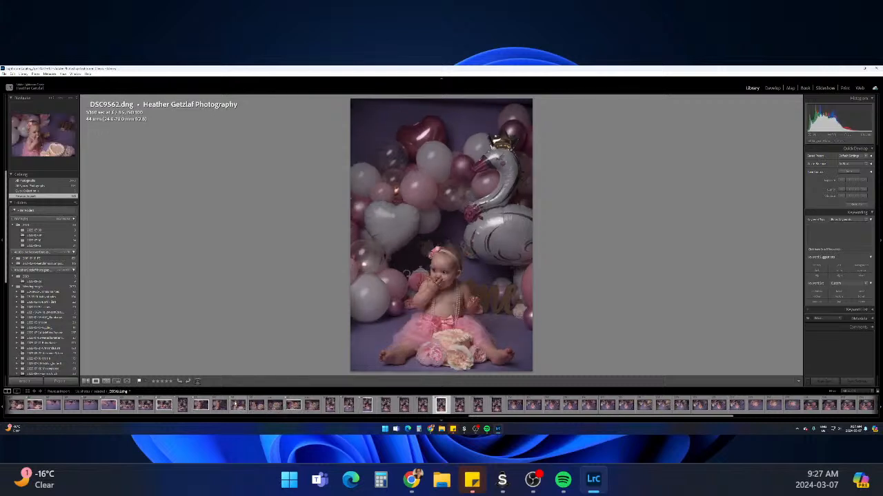
{"action": "key", "text": "u"}
{"action": "key", "text": "Right"}
{"action": "key", "text": "p"}
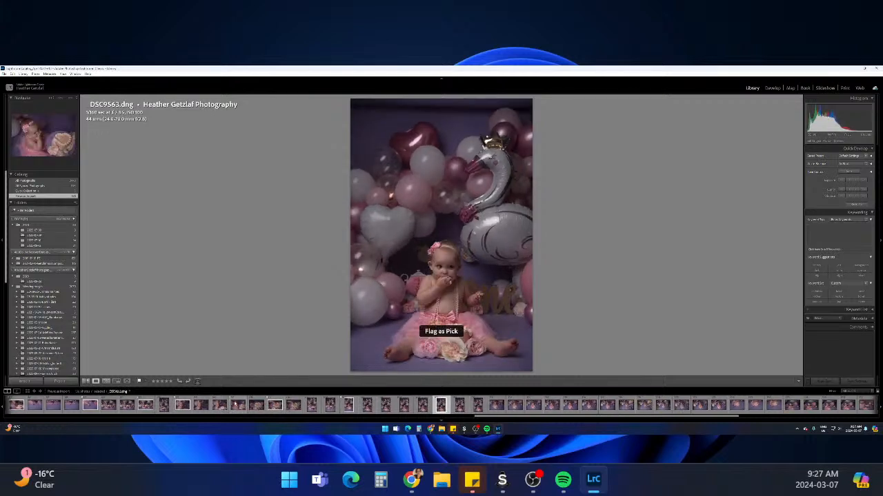
Flag the overhead horizontal shot DSC9565.dng, with the baby looking down at her hands above the cake, as a pick
{"action": "key", "text": "Right"}
{"action": "key", "text": "Right"}
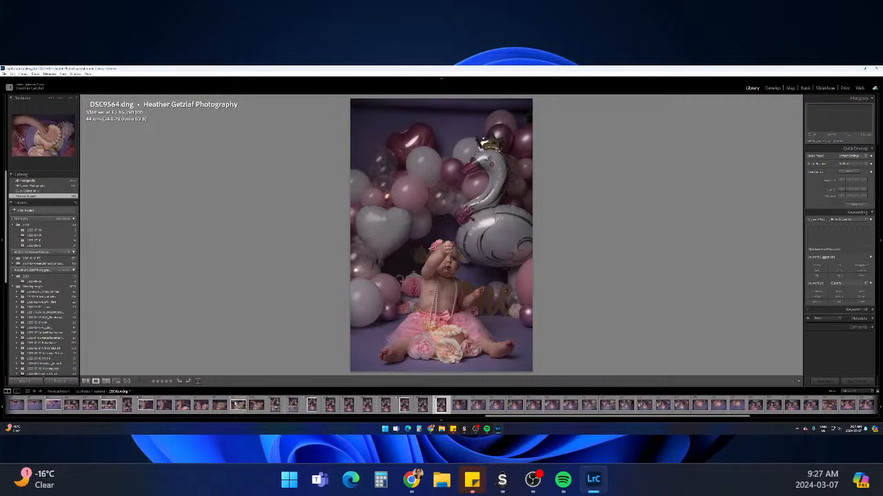
{"action": "key", "text": "Right"}
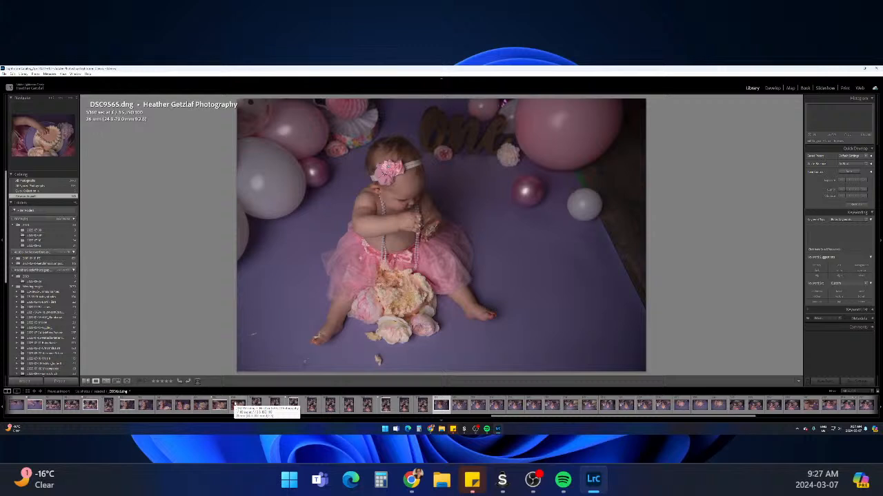
{"action": "key", "text": "p"}
Review the overhead seated shots from DSC9566-2.dng onward and flag the wide setup shot DSC9572.dng as a pick
{"action": "key", "text": "Right"}
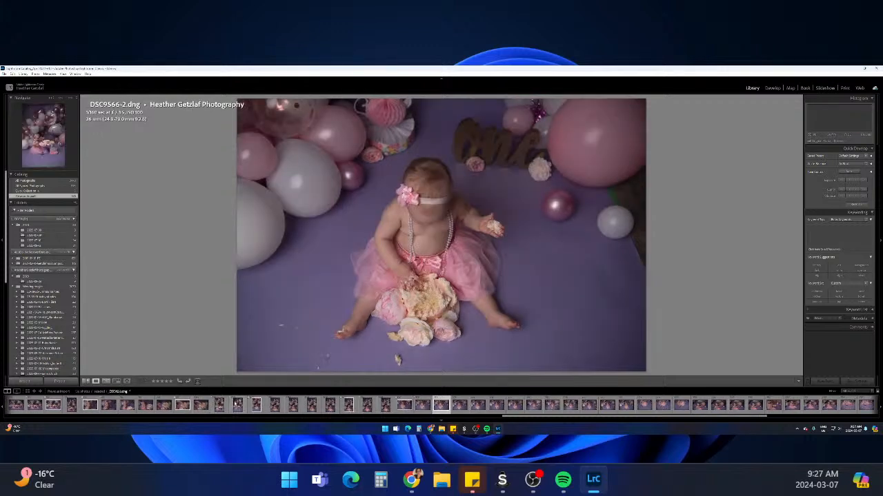
{"action": "key", "text": "Right"}
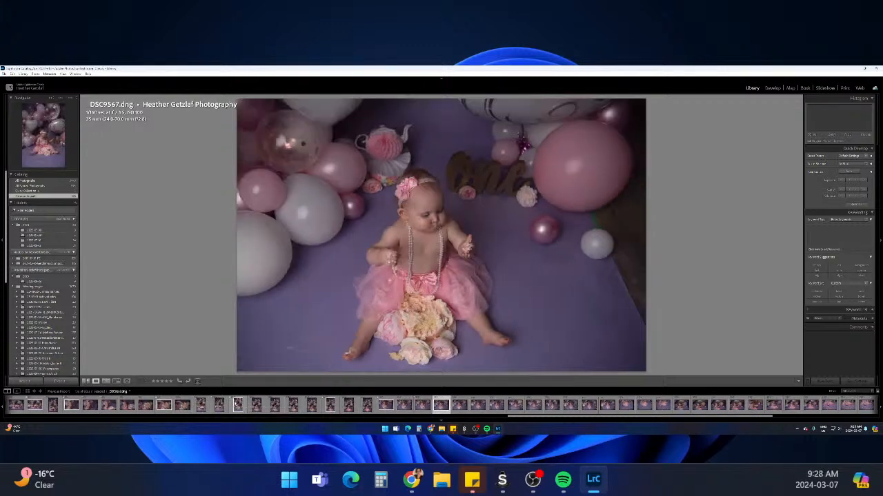
{"action": "key", "text": "Right"}
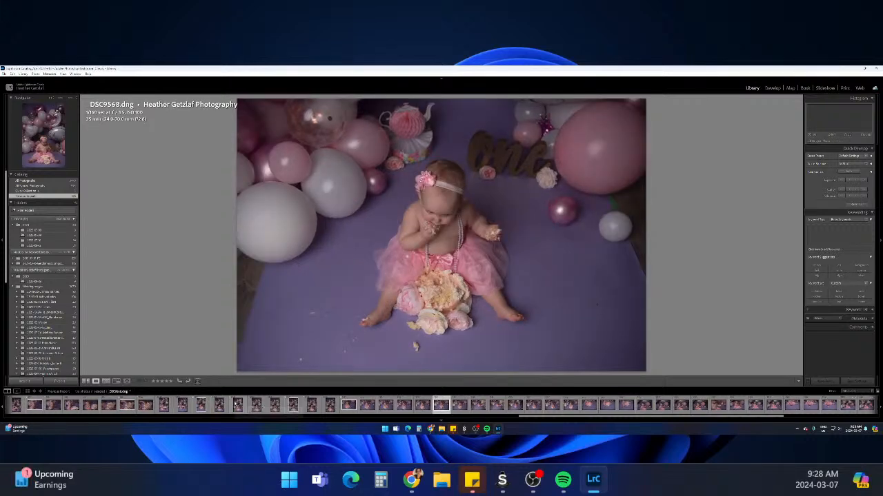
{"action": "key", "text": "Right"}
{"action": "key", "text": "Right"}
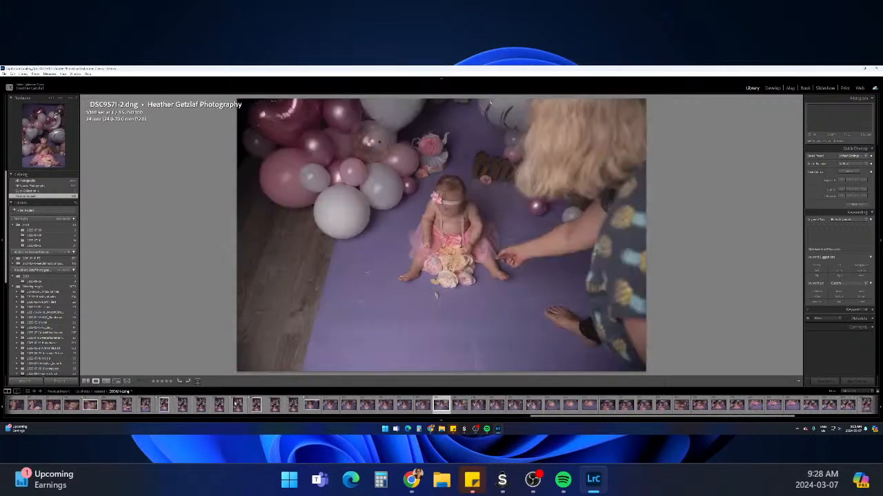
{"action": "key", "text": "Right"}
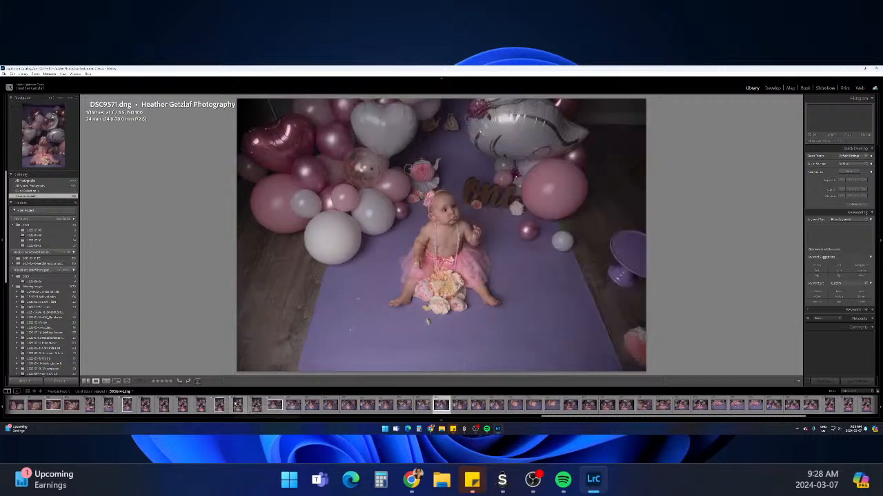
{"action": "key", "text": "Right"}
{"action": "key", "text": "p"}
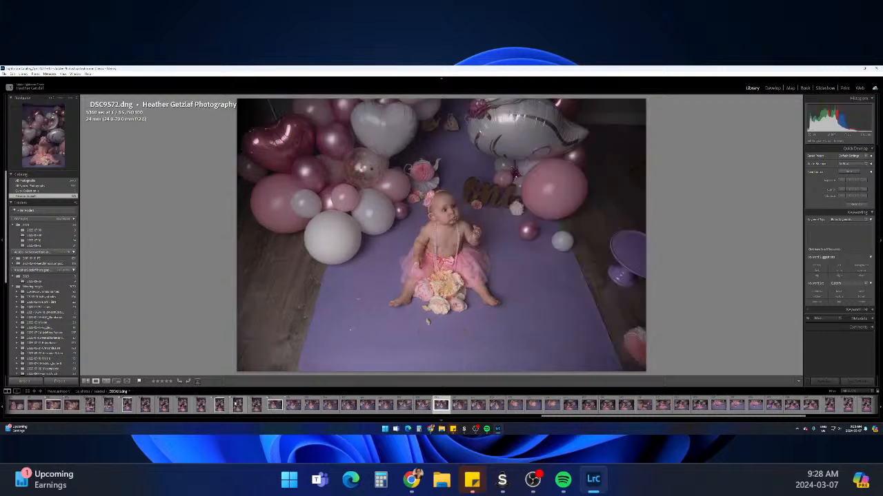
Remove the pick flag from DSC9572.dng and flag the closer overhead portrait DSC9574-2.dng as a pick instead
{"action": "key", "text": "Right"}
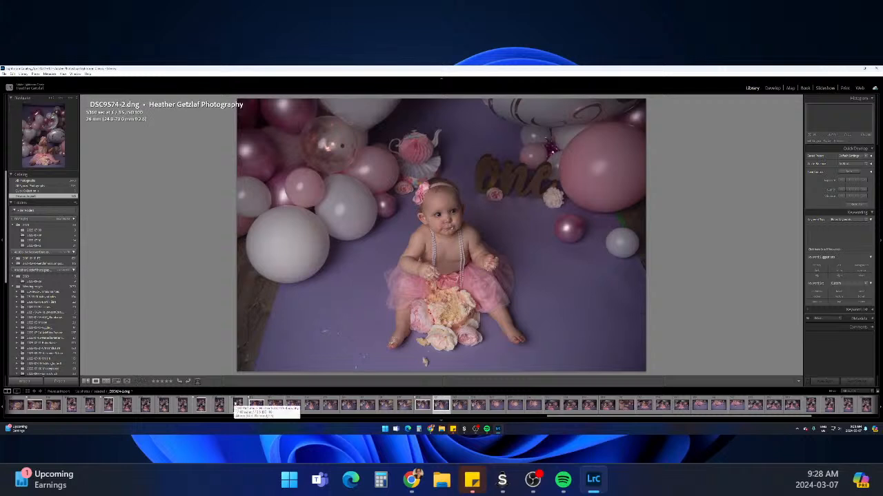
{"action": "key", "text": "Left"}
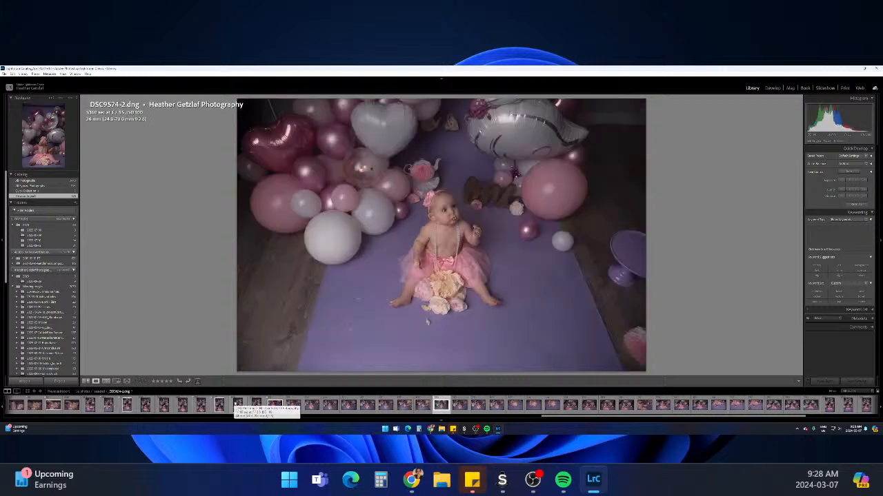
{"action": "key", "text": "u"}
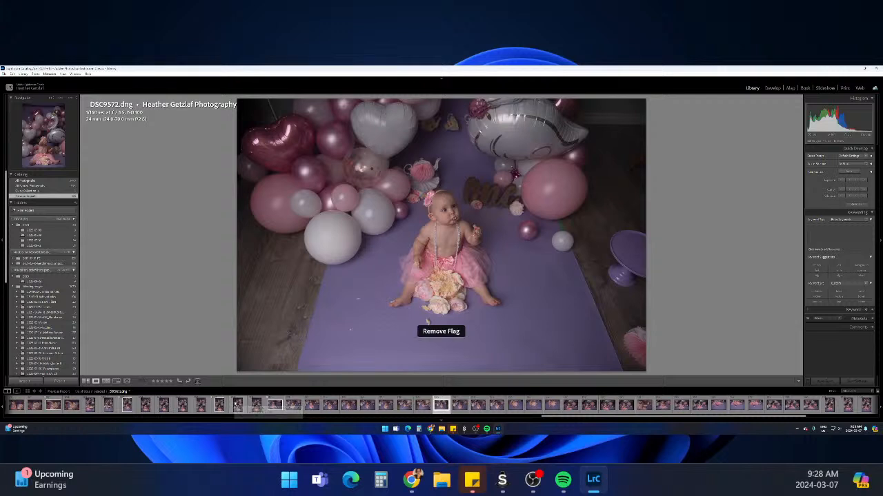
{"action": "key", "text": "p"}
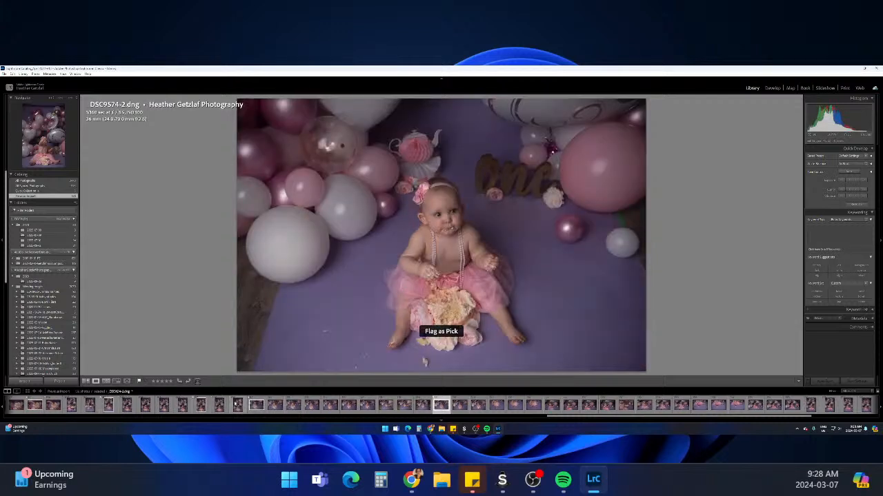
Flag the detail shot DSC9576.dng, with the cake and the baby's frosted hand and foot, as a pick
{"action": "key", "text": "Right"}
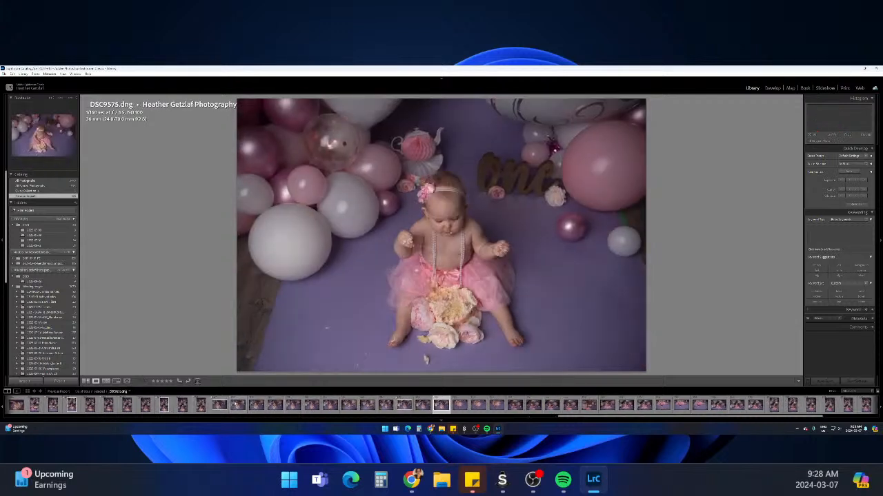
{"action": "key", "text": "Right"}
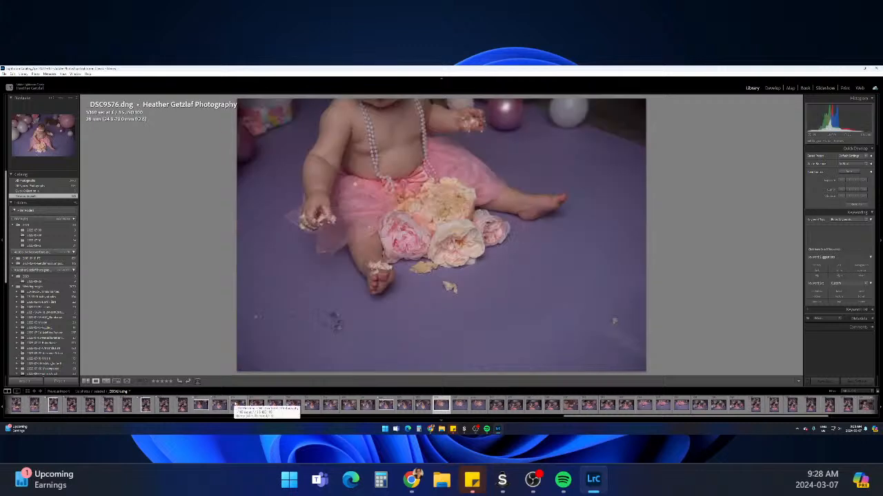
{"action": "key", "text": "p"}
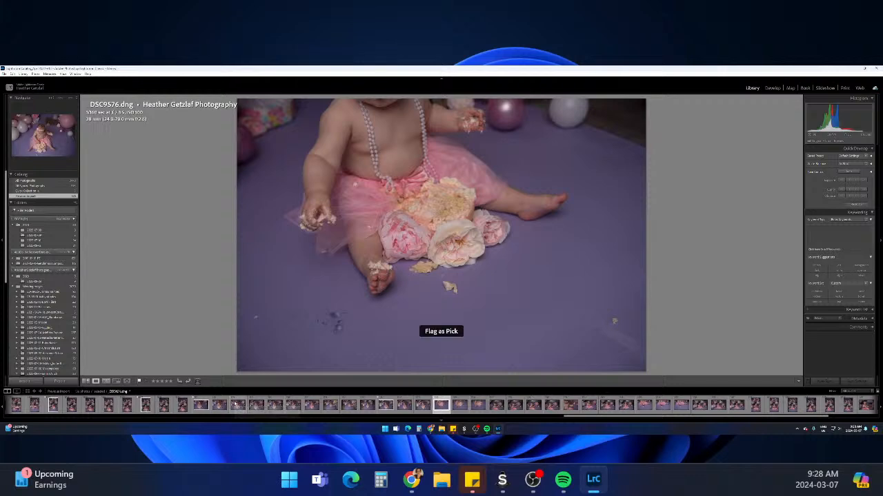
Compare the cake detail shots DSC9576.dng and DSC9577.dng with the following frames through DSC9579-2.dng
{"action": "key", "text": "Right"}
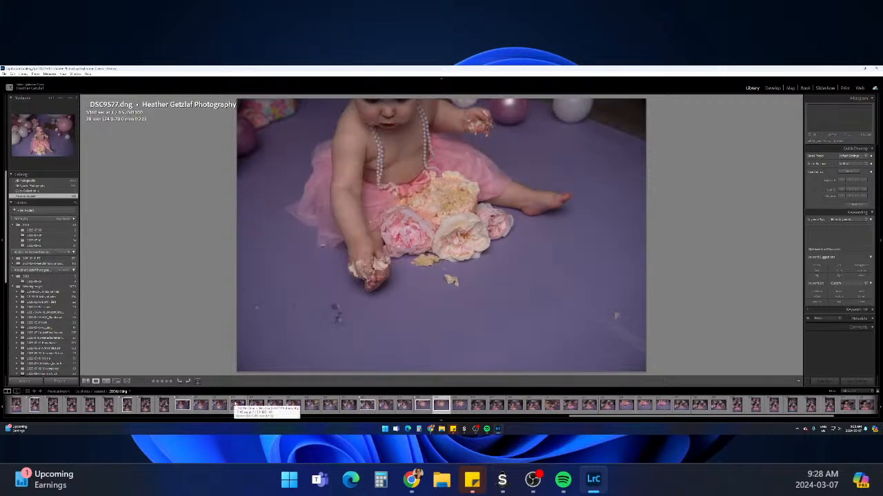
{"action": "key", "text": "Right"}
{"action": "key", "text": "Right"}
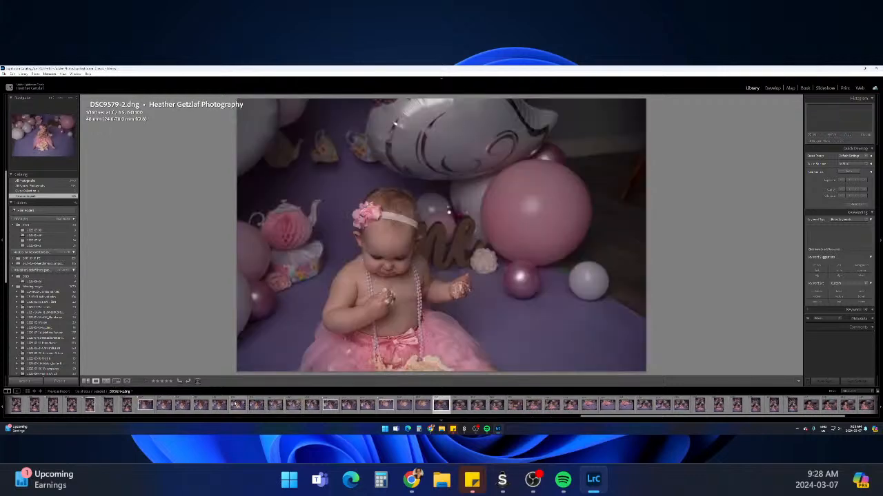
{"action": "key", "text": "Left"}
{"action": "key", "text": "Left"}
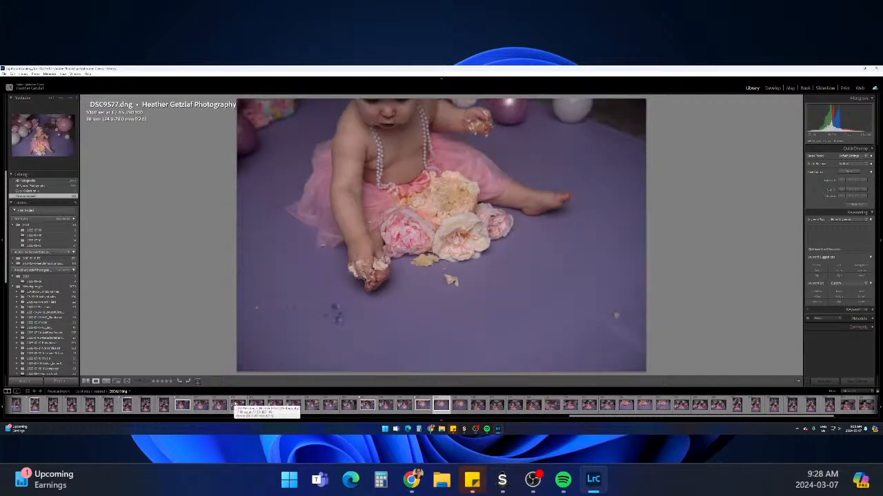
{"action": "key", "text": "Left"}
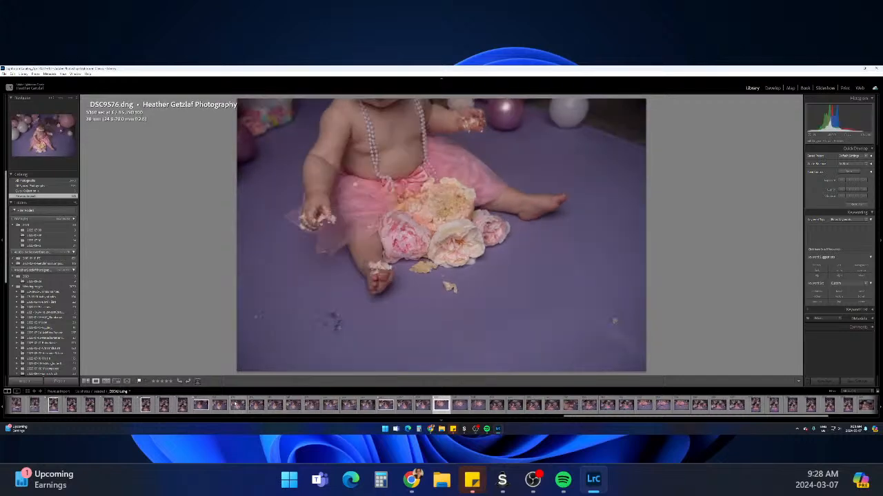
{"action": "key", "text": "Right"}
{"action": "key", "text": "Right"}
{"action": "key", "text": "Right"}
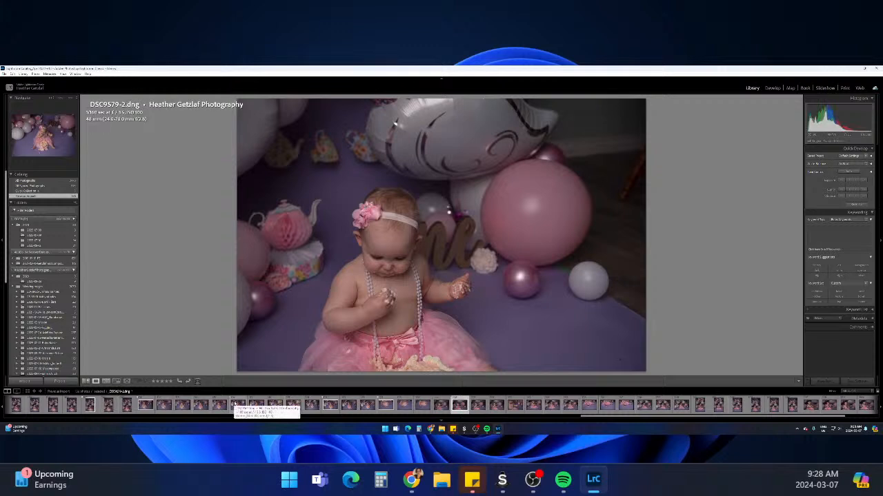
Check the baby's face up close in DSC9580.dng, with cake at her mouth, and flag the photo as a pick
{"action": "key", "text": "Right"}
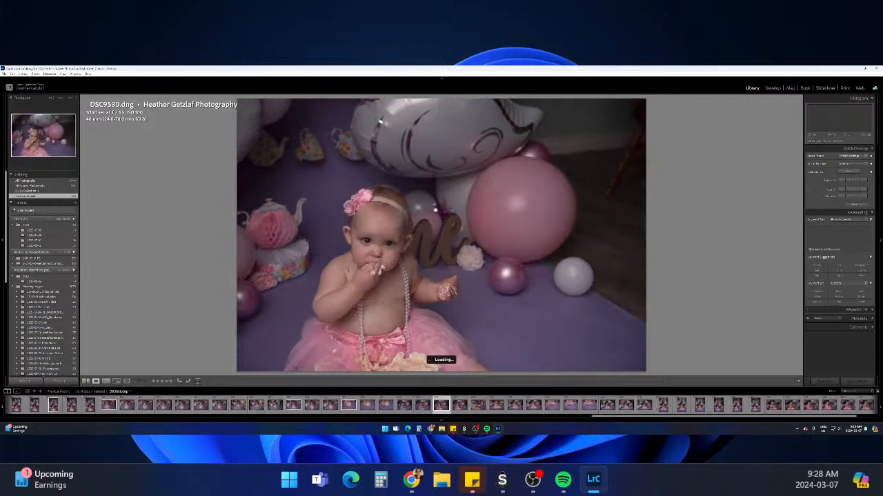
{"action": "left_click", "coordinate": [393, 253]}
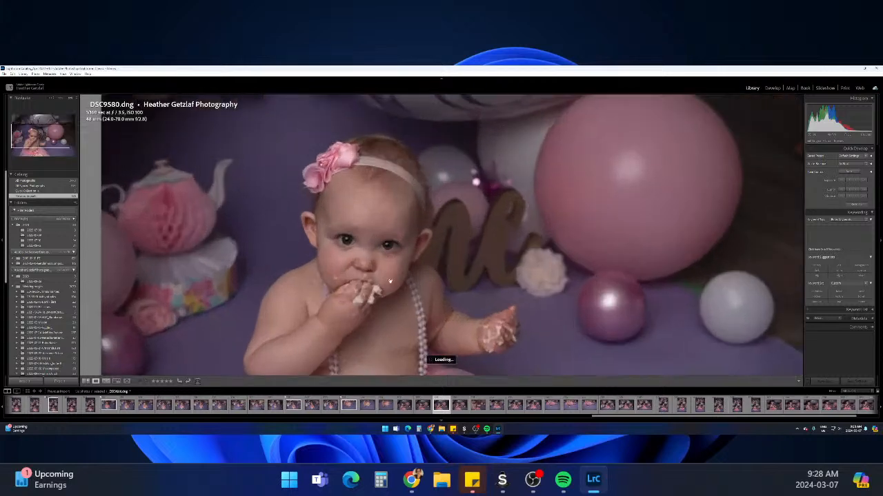
{"action": "key", "text": "p"}
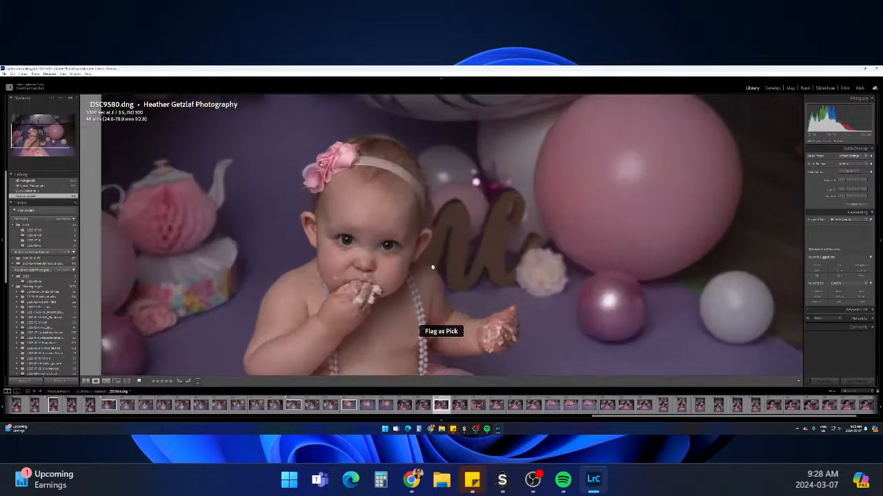
{"action": "left_click", "coordinate": [387, 234]}
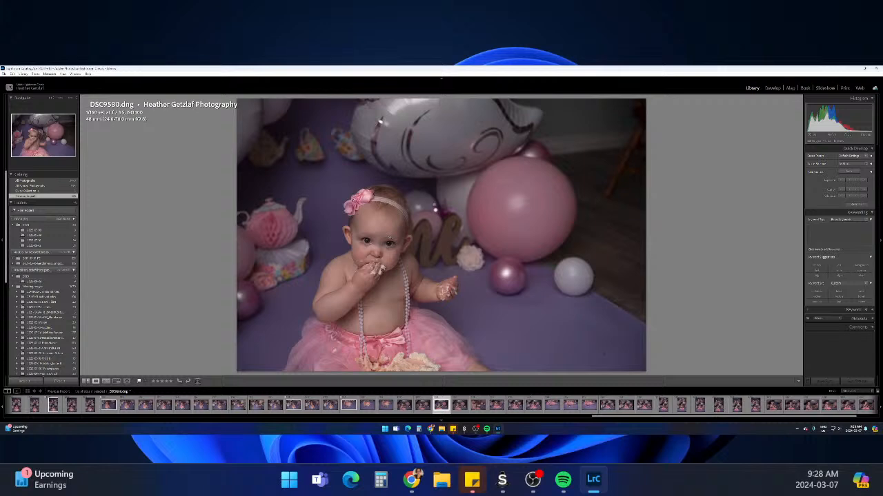
Flag the close-up DSC9582.dng, with the baby's frosting-covered hand and pearl necklace, as a pick
{"action": "key", "text": "Right"}
{"action": "key", "text": "Right"}
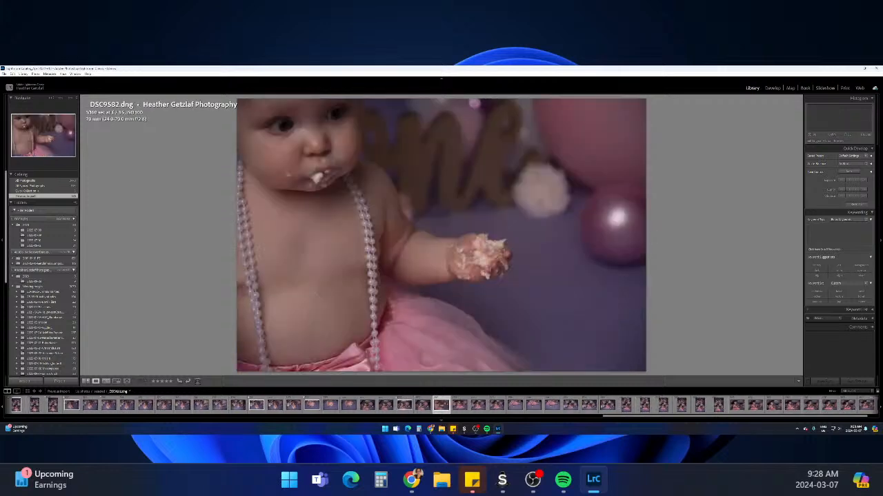
{"action": "key", "text": "p"}
Compare the seated tutu shots DSC9583.dng, DSC9584-2.dng and DSC9584.dng, checking the baby's gaze and pose
{"action": "key", "text": "Right"}
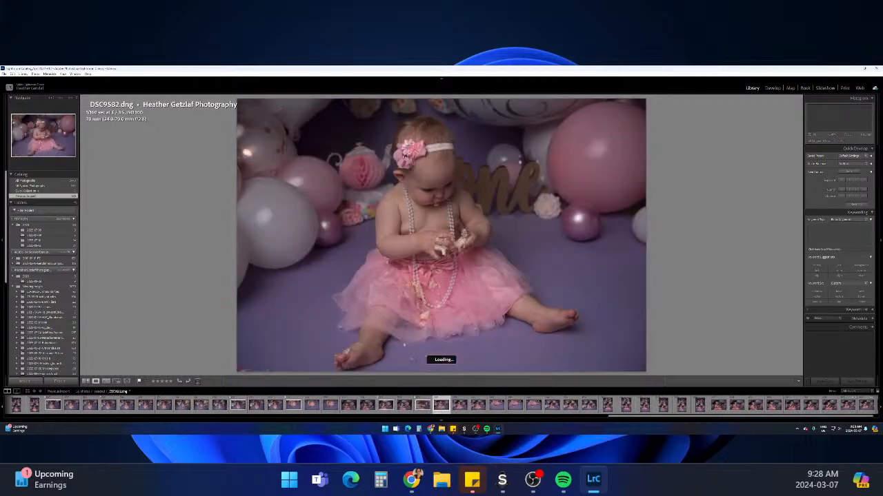
{"action": "key", "text": "Right"}
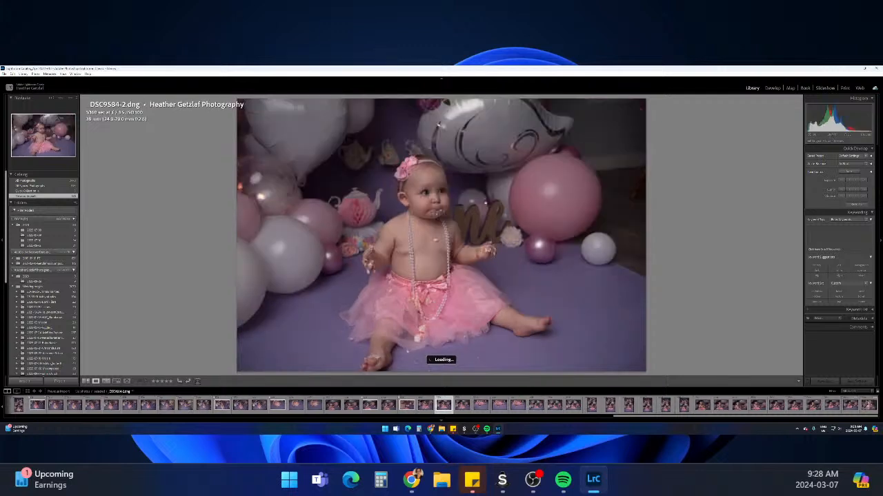
{"action": "key", "text": "Right"}
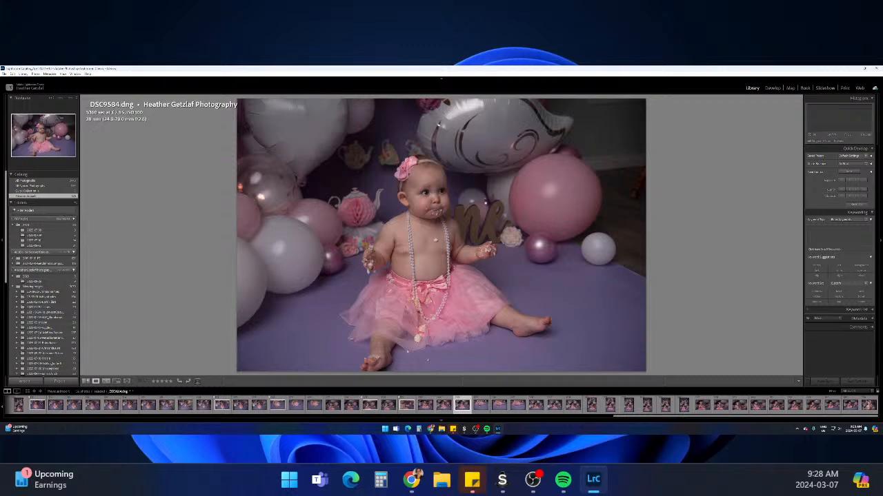
{"action": "key", "text": "Left"}
{"action": "key", "text": "Left"}
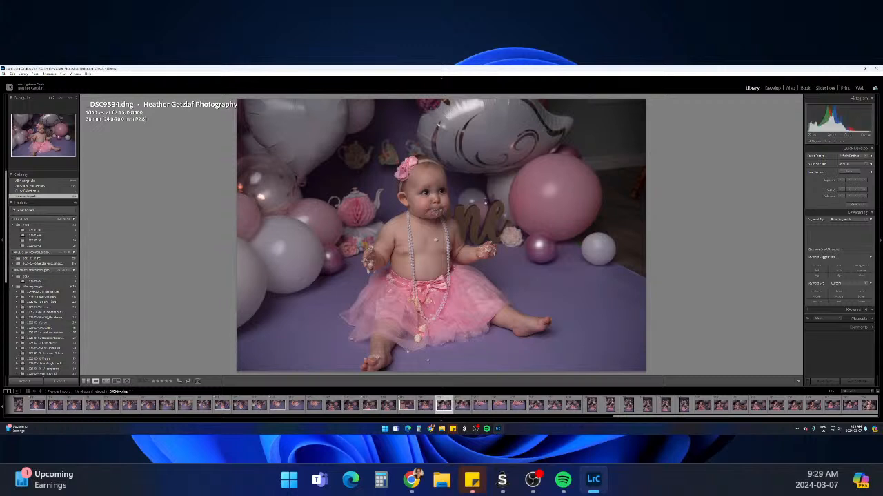
{"action": "key", "text": "Right"}
{"action": "key", "text": "Right"}
{"action": "key", "text": "Right"}
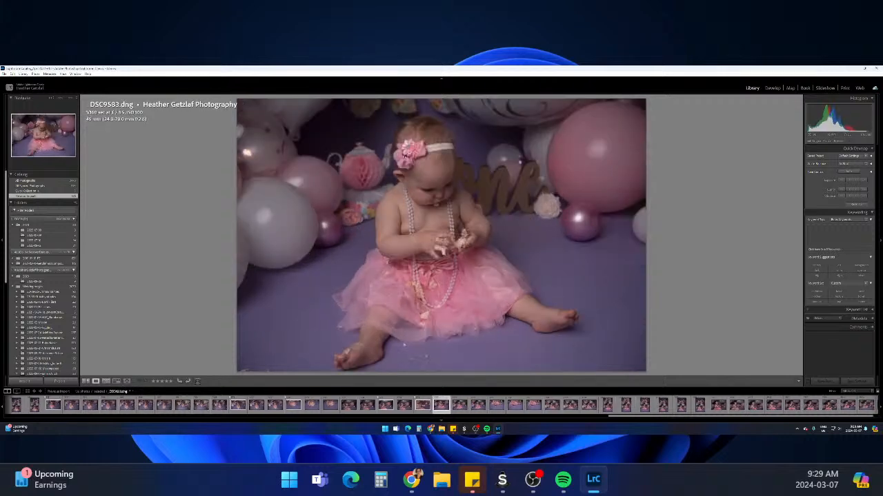
Review the seated tutu shots from DSC9584.dng through DSC9589.dng, checking the baby's gaze, pose and the framing
{"action": "key", "text": "Right"}
{"action": "key", "text": "Right"}
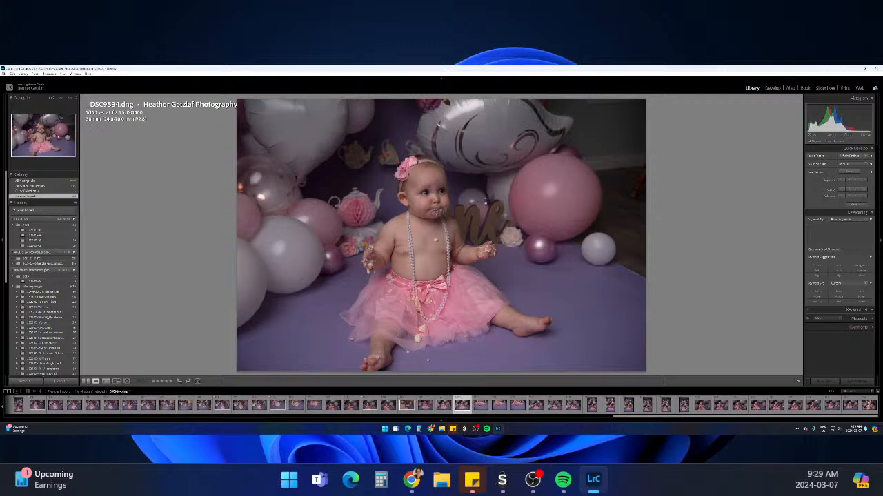
{"action": "key", "text": "Right"}
{"action": "key", "text": "Right"}
{"action": "key", "text": "Right"}
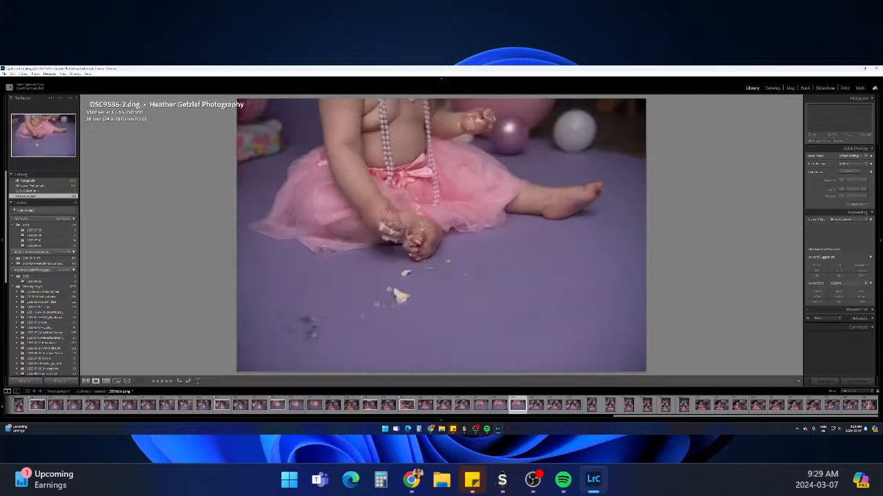
{"action": "key", "text": "Right"}
{"action": "key", "text": "Right"}
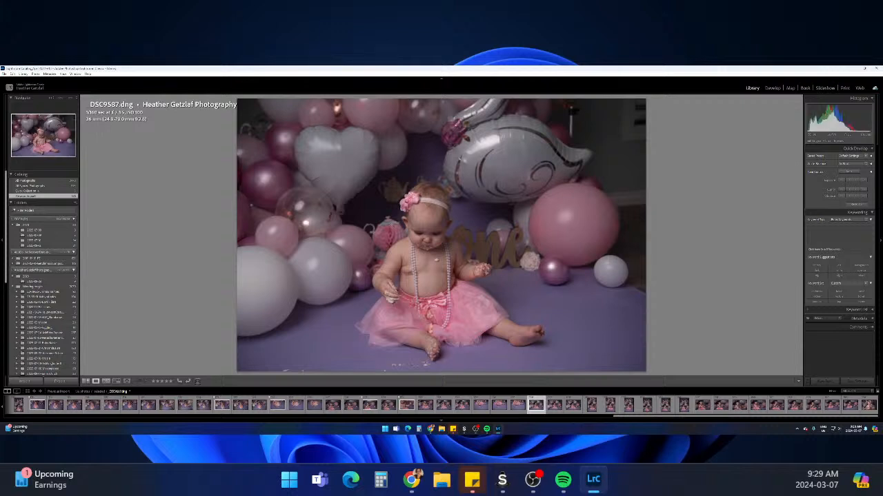
{"action": "key", "text": "Right"}
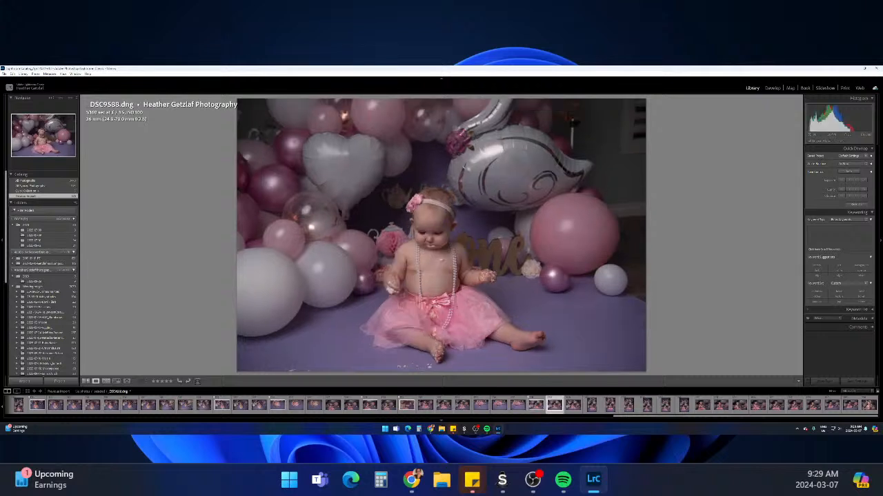
{"action": "key", "text": "Right"}
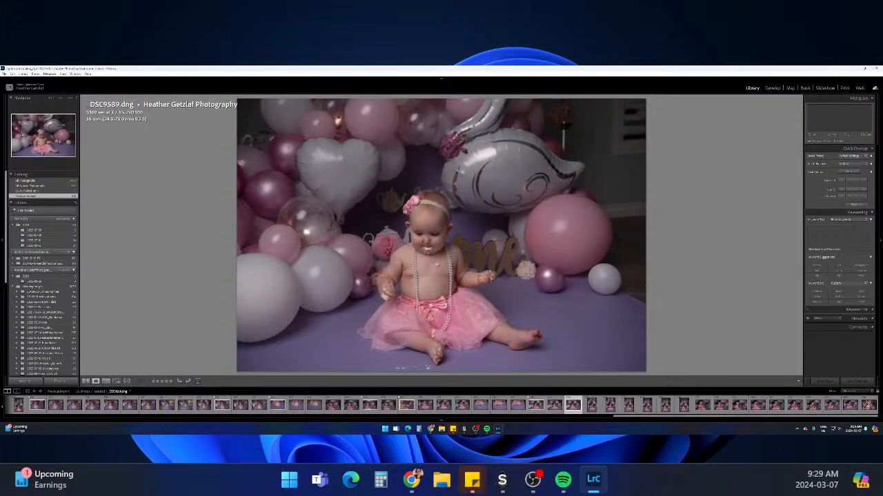
Compare the vertical balloon-backdrop portraits DSC9590.dng, DSC9591.dng and DSC9592.dng for the baby's expression and framing
{"action": "key", "text": "Right"}
{"action": "key", "text": "Right"}
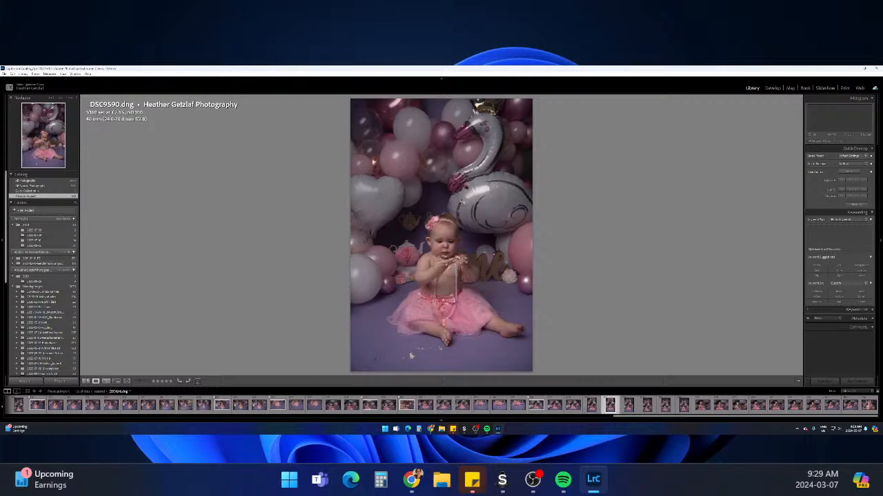
{"action": "key", "text": "Right"}
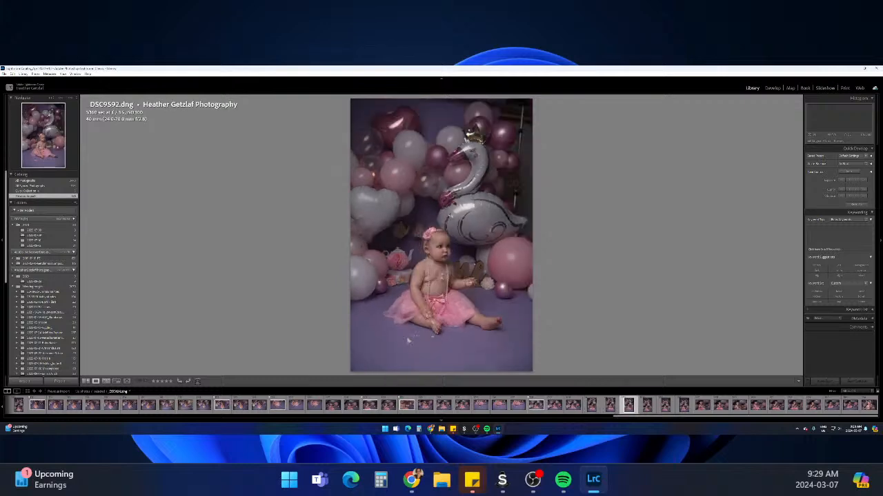
{"action": "key", "text": "Left"}
{"action": "key", "text": "Left"}
{"action": "key", "text": "Left"}
{"action": "key", "text": "Right"}
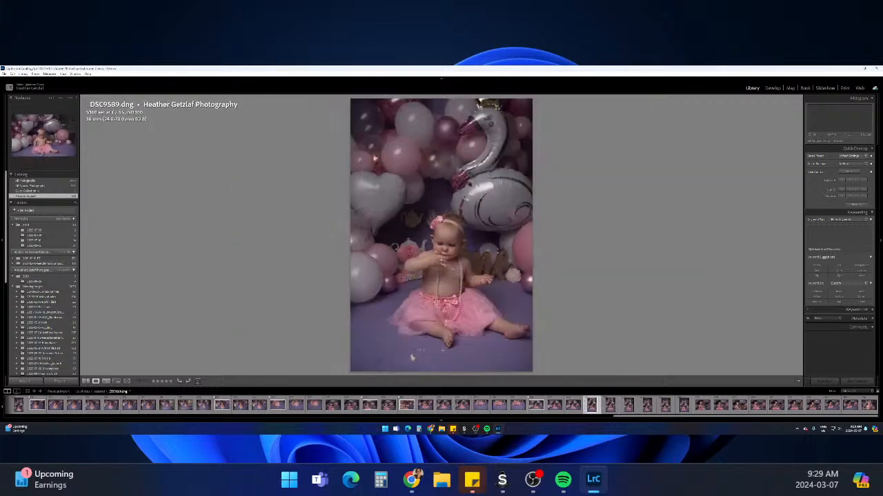
{"action": "key", "text": "Right"}
{"action": "key", "text": "Right"}
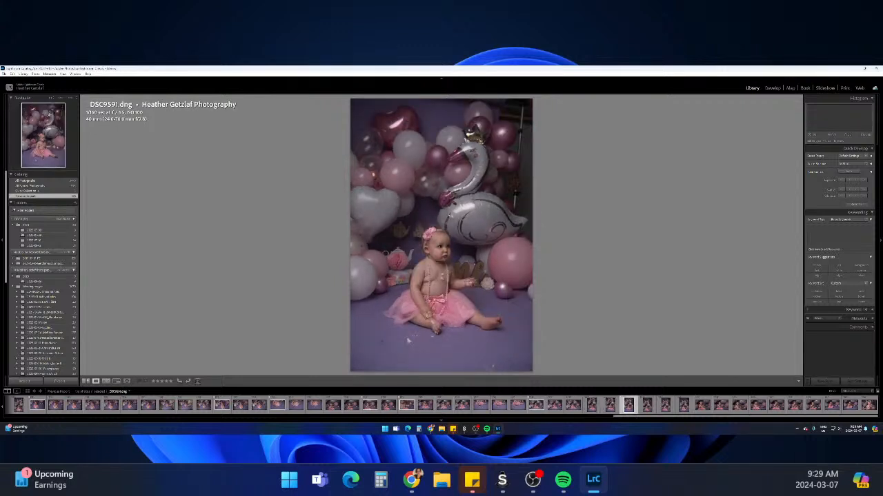
{"action": "key", "text": "Right"}
{"action": "key", "text": "Right"}
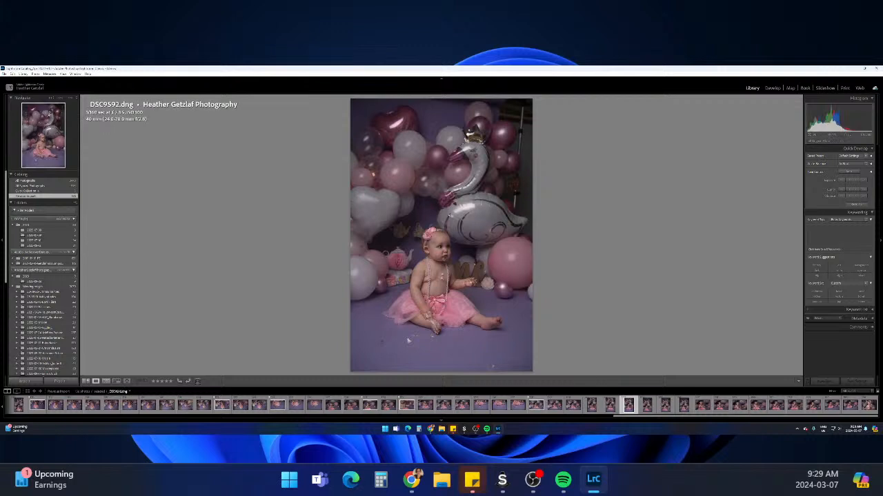
{"action": "key", "text": "Left"}
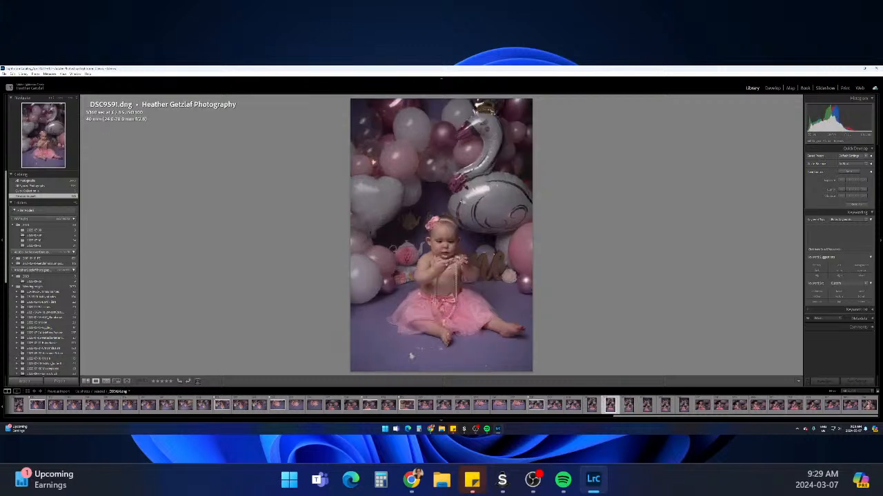
{"action": "key", "text": "p"}
{"action": "key", "text": "Right"}
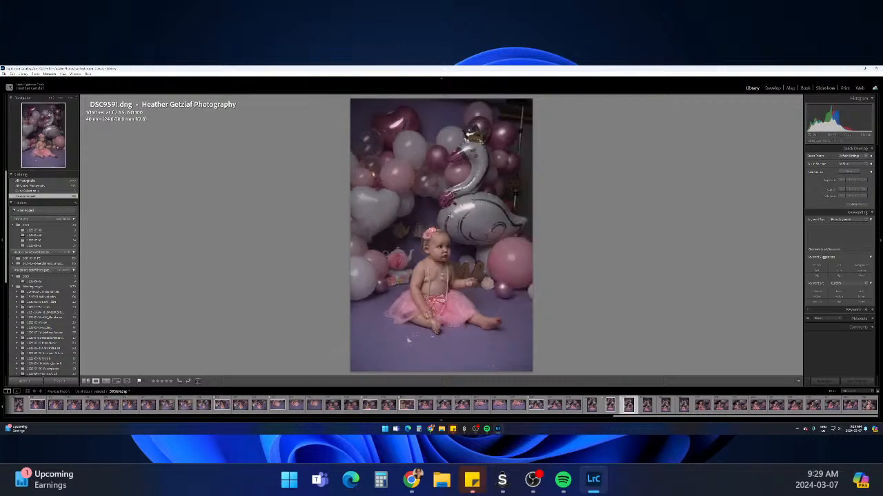
{"action": "key", "text": "Left"}
{"action": "key", "text": "Right"}
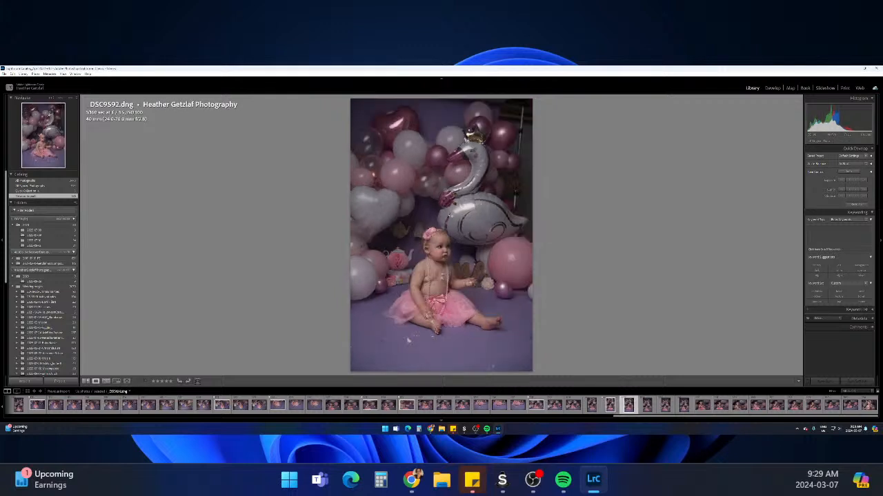
{"action": "key", "text": "Left"}
{"action": "key", "text": "u"}
Flag the vertical portraits with the full balloon setup, DSC9592.dng and DSC9595.dng, as picks
{"action": "key", "text": "Right"}
{"action": "key", "text": "Right"}
{"action": "key", "text": "p"}
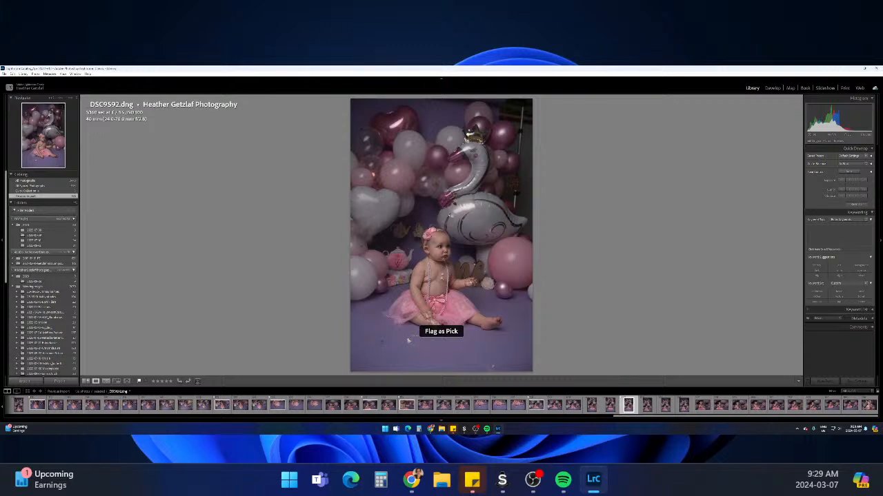
{"action": "key", "text": "Right"}
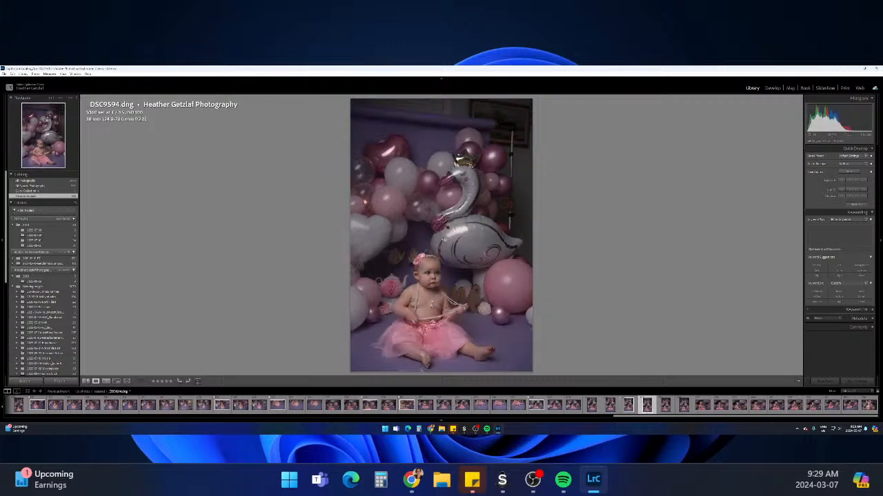
{"action": "key", "text": "Right"}
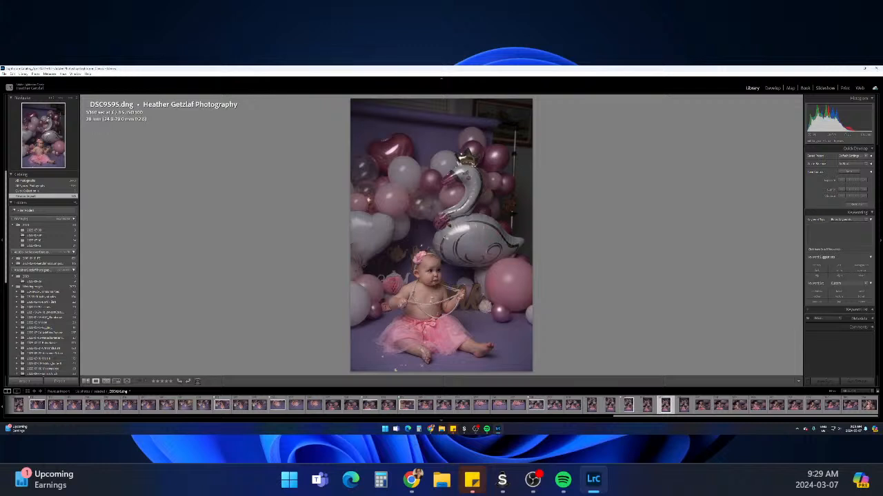
{"action": "key", "text": "p"}
Flag the close-ups of the baby holding the pearl necklace, DSC9597.dng and DSC9599.dng, as picks
{"action": "key", "text": "Right"}
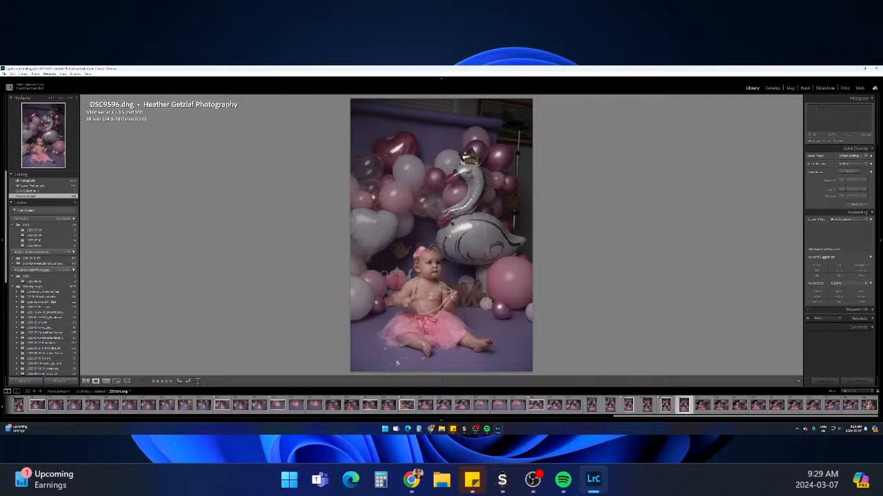
{"action": "key", "text": "Right"}
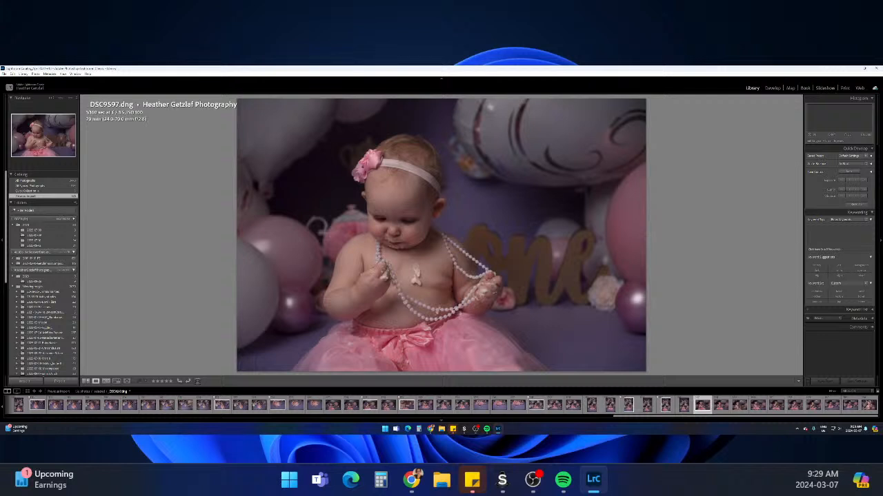
{"action": "key", "text": "p"}
{"action": "key", "text": "Right"}
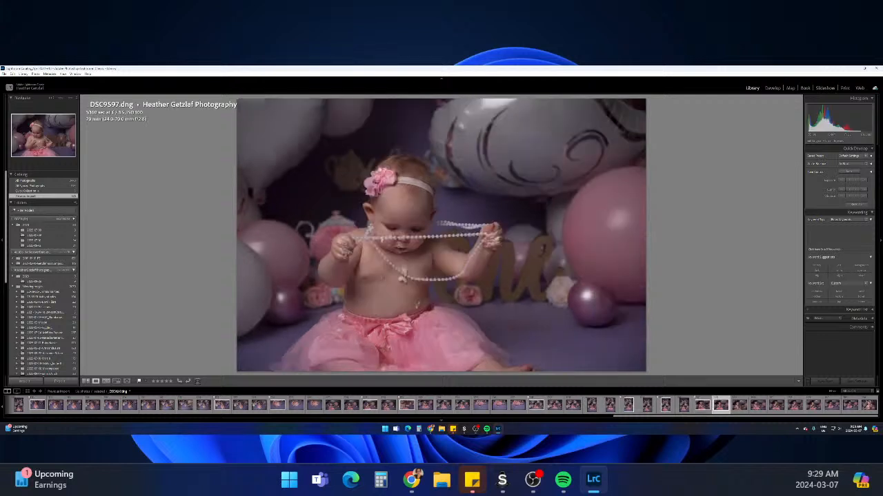
{"action": "key", "text": "Right"}
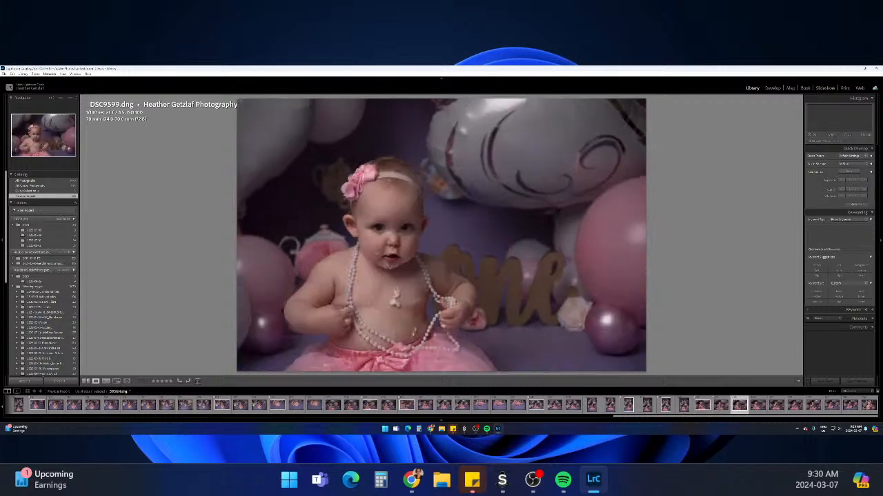
{"action": "key", "text": "p"}
Flag the hand-at-mouth portrait DSC9601-2.dng as a pick and check its near-identical frame DSC9601.dng
{"action": "key", "text": "Right"}
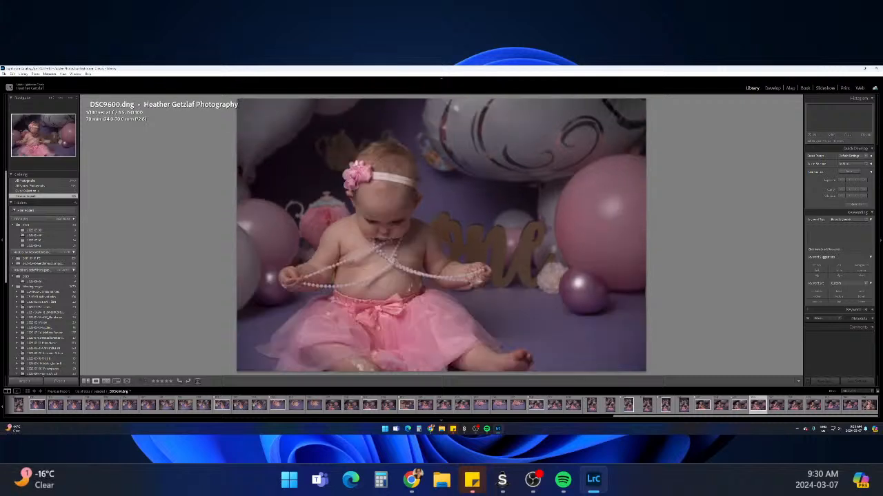
{"action": "key", "text": "Right"}
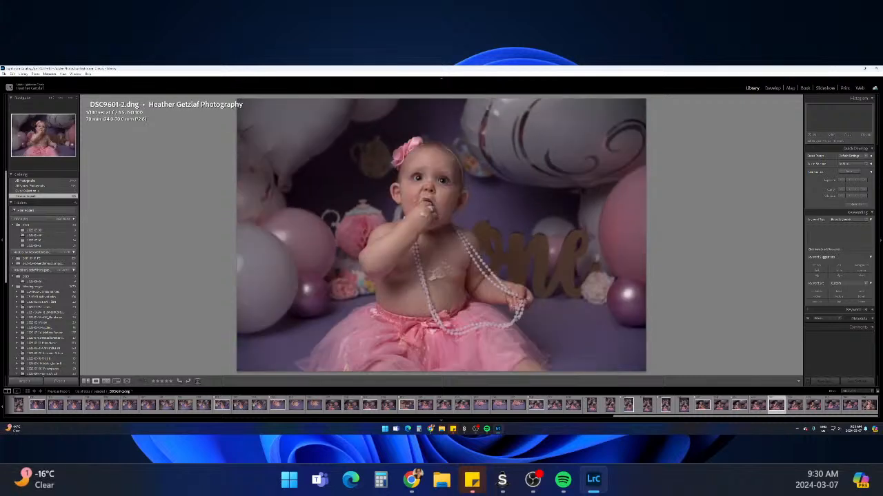
{"action": "key", "text": "p"}
{"action": "key", "text": "Right"}
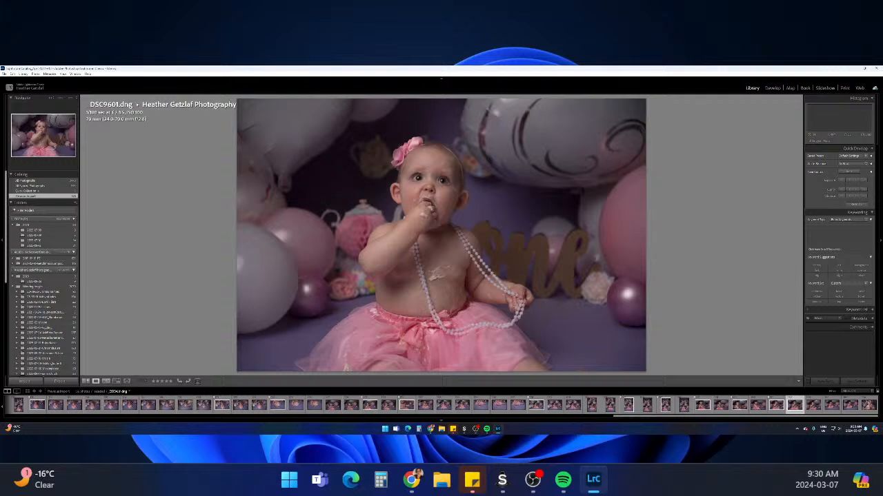
{"action": "key", "text": "p"}
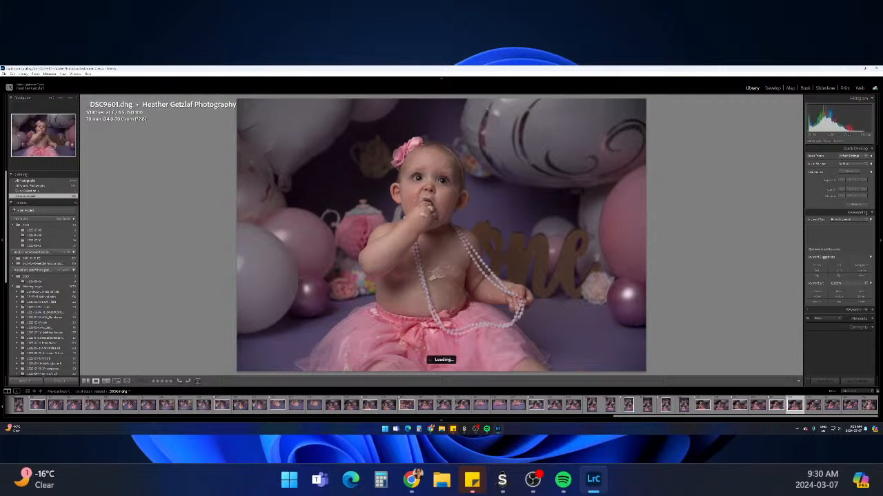
{"action": "key", "text": "Right"}
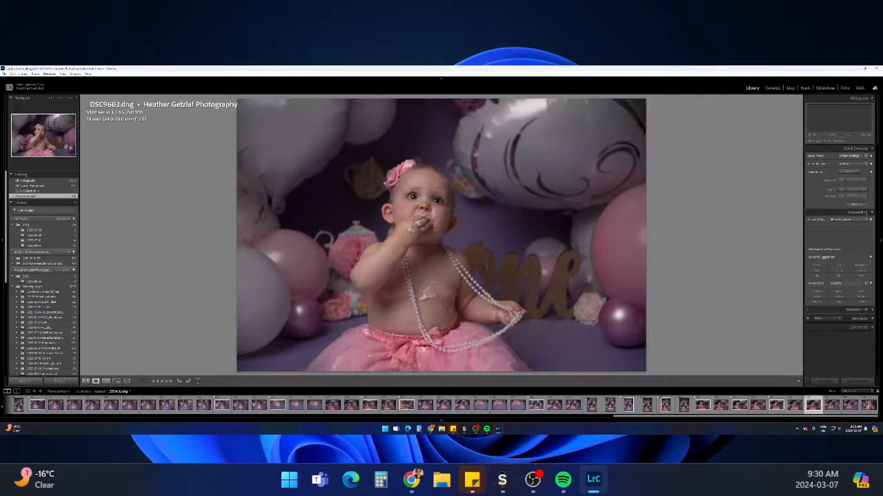
Compare the hand-at-mouth frames DSC9601-2.dng, DSC9601.dng and DSC9603.dng, and flag DSC9603.dng as a pick
{"action": "key", "text": "Left"}
{"action": "key", "text": "Left"}
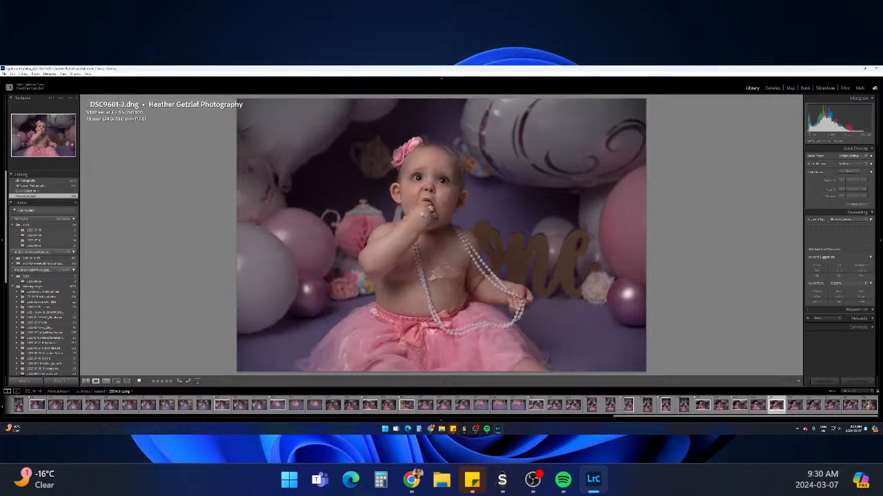
{"action": "key", "text": "Right"}
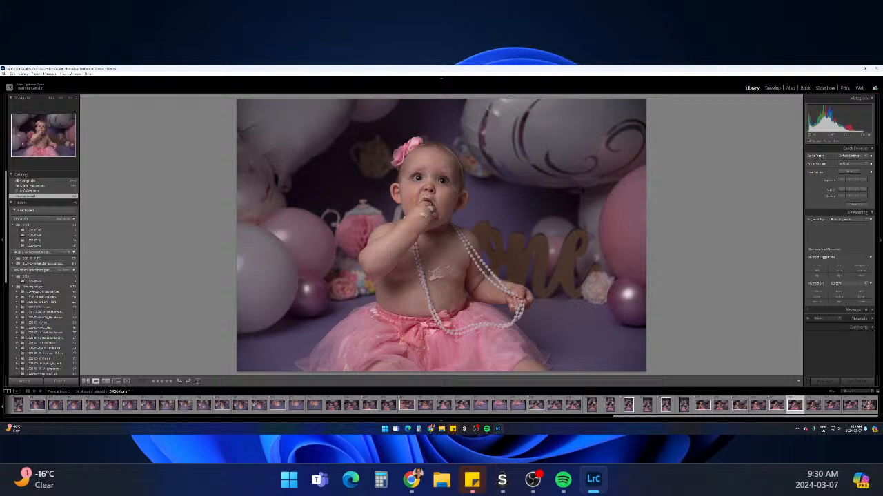
{"action": "key", "text": "Left"}
{"action": "key", "text": "Left"}
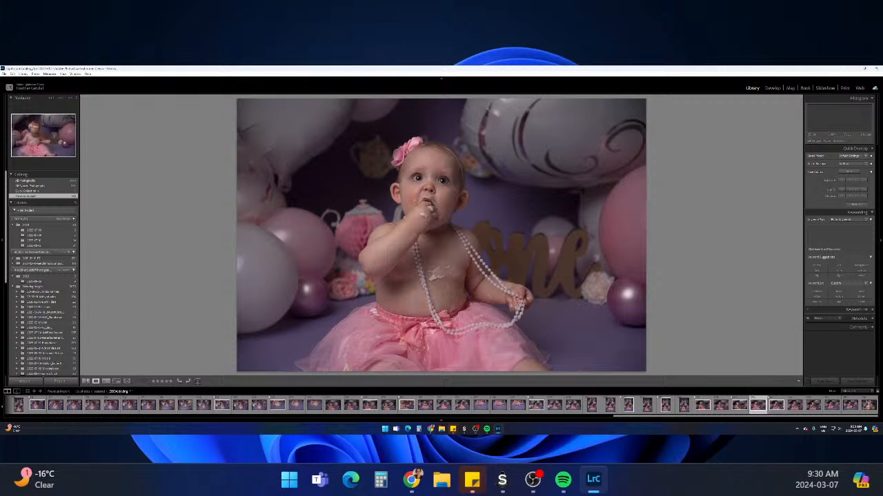
{"action": "key", "text": "Right"}
{"action": "key", "text": "Right"}
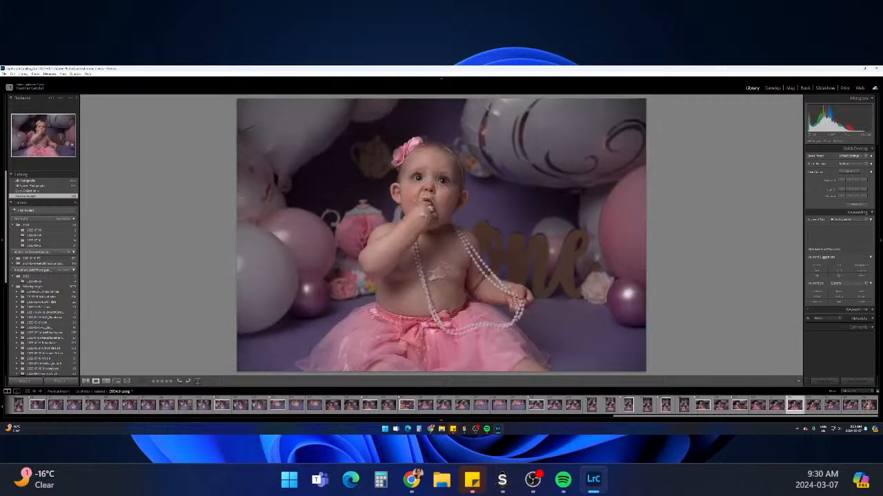
{"action": "key", "text": "Right"}
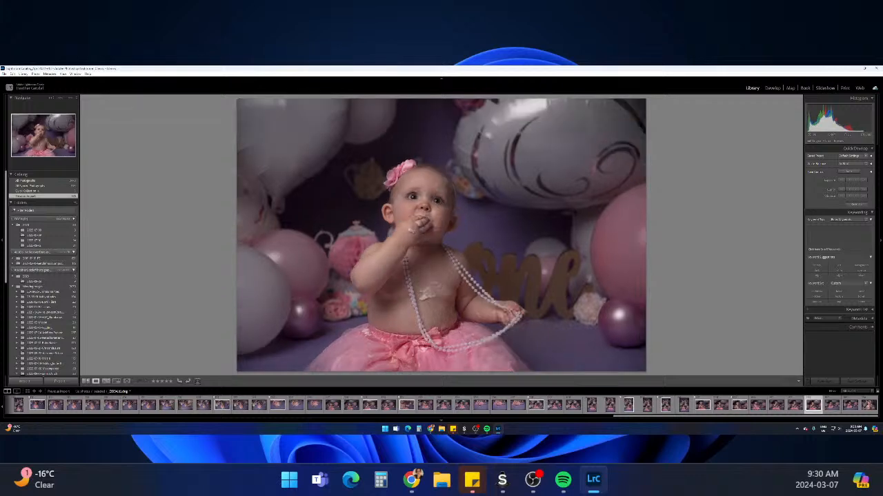
{"action": "key", "text": "p"}
Check the last frames of the session, then filter the filmstrip to flagged photos only
{"action": "key", "text": "Right"}
{"action": "key", "text": "Right"}
{"action": "key", "text": "Right"}
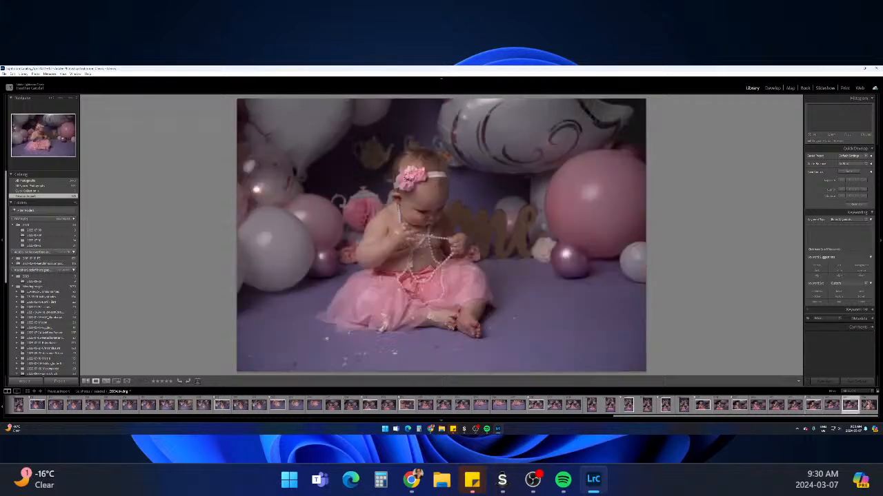
{"action": "key", "text": "Right"}
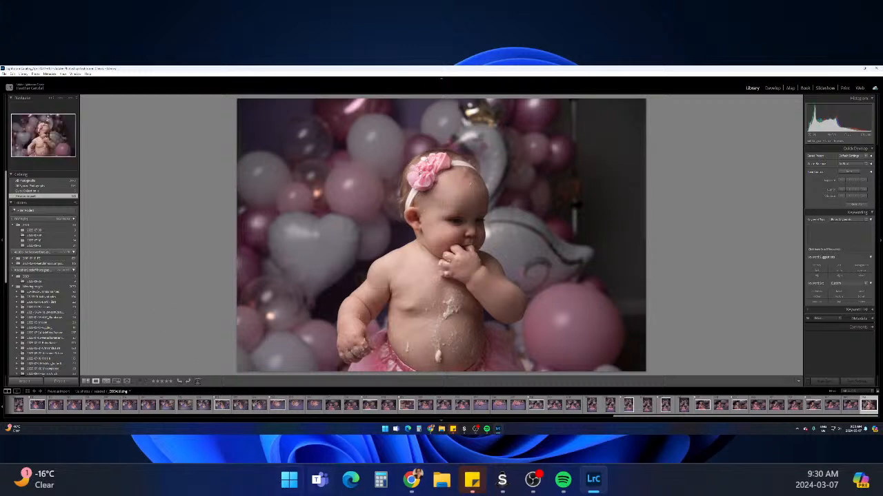
{"action": "right_click", "coordinate": [835, 401]}
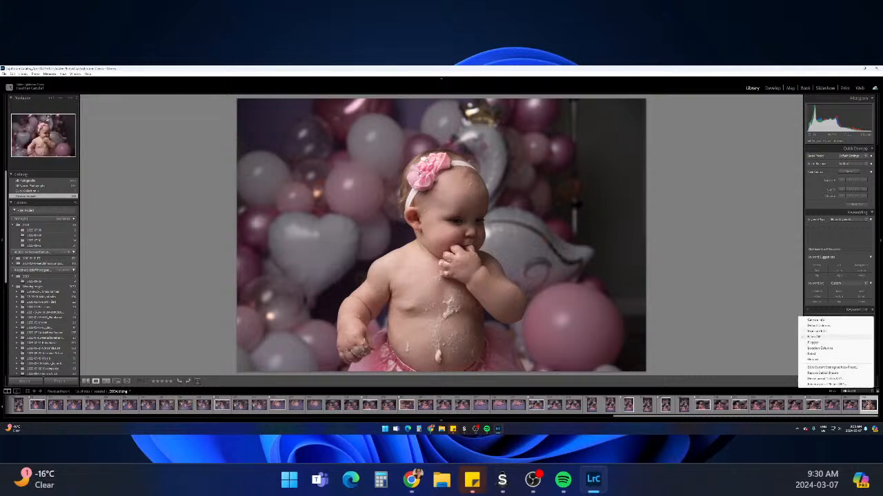
{"action": "left_click", "coordinate": [832, 343]}
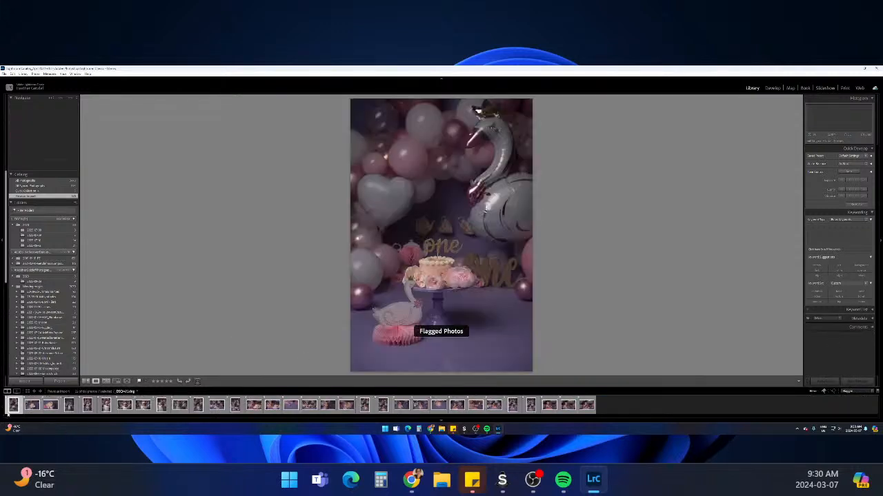
{"action": "key", "text": "Right"}
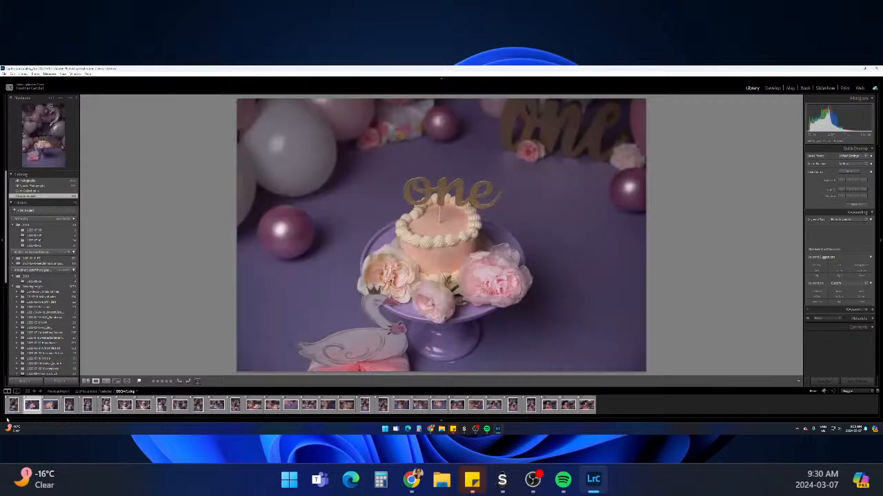
Review the flagged cake details and compare the two full-length standing portraits in front of the swan balloon
{"action": "key", "text": "Right"}
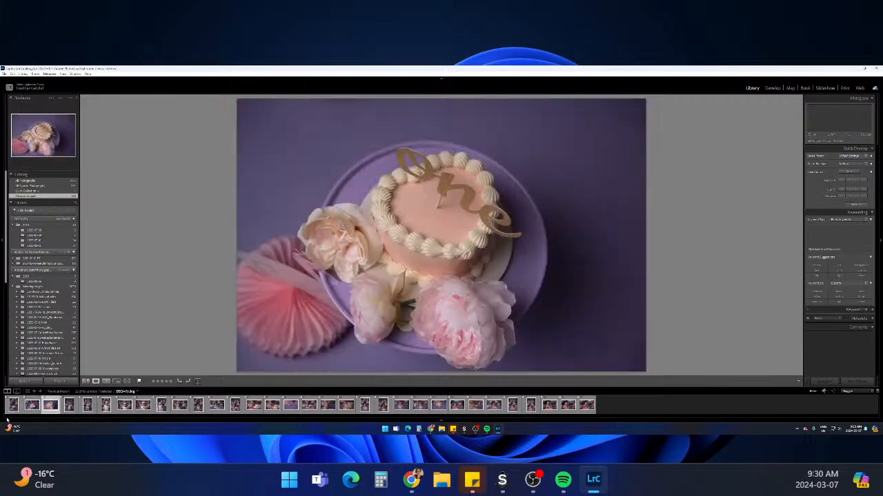
{"action": "key", "text": "Right"}
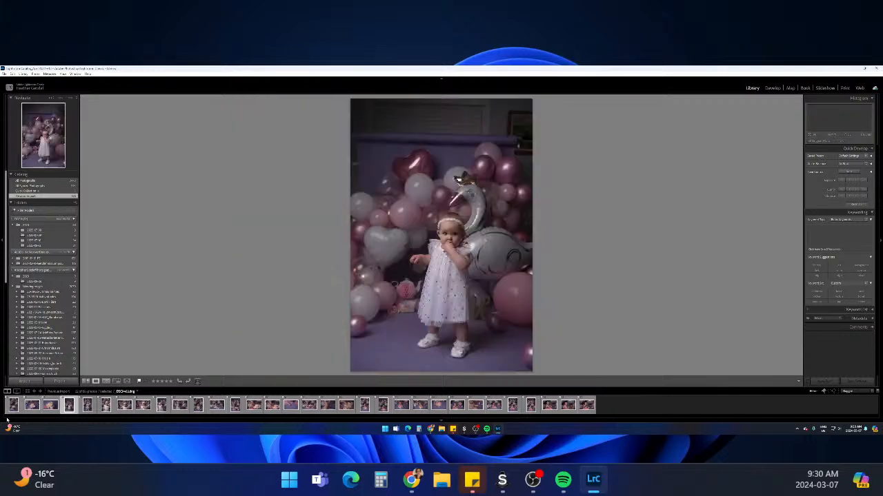
{"action": "key", "text": "Right"}
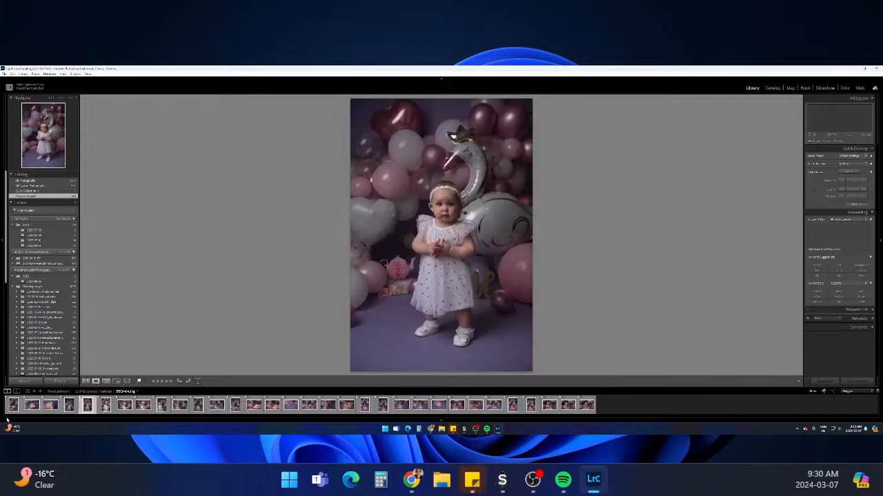
{"action": "key", "text": "Left"}
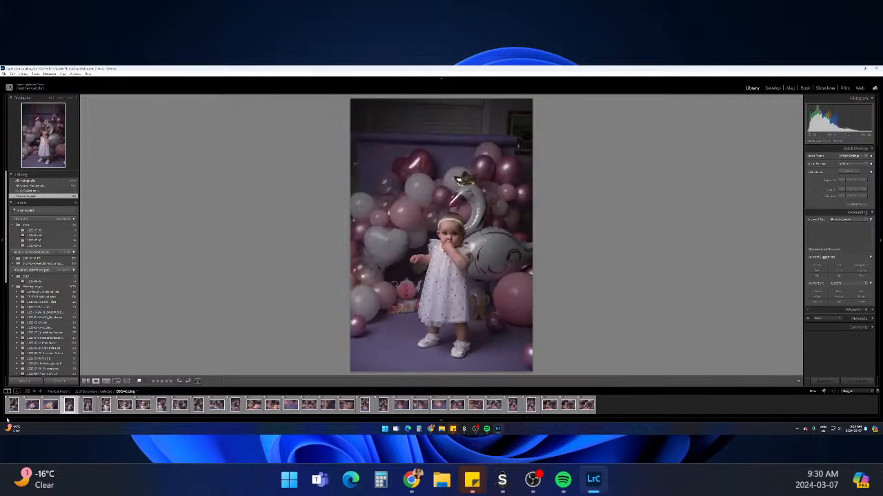
{"action": "key", "text": "Right"}
{"action": "key", "text": "Left"}
{"action": "key", "text": "Right"}
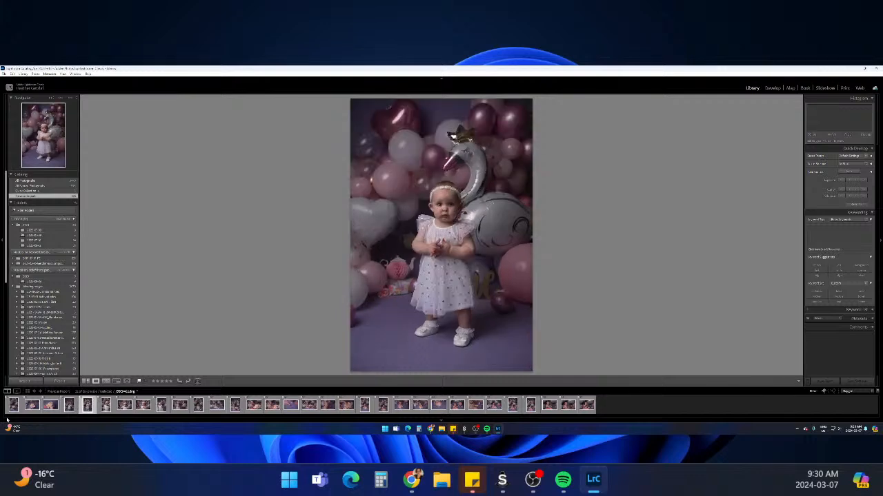
{"action": "key", "text": "Left"}
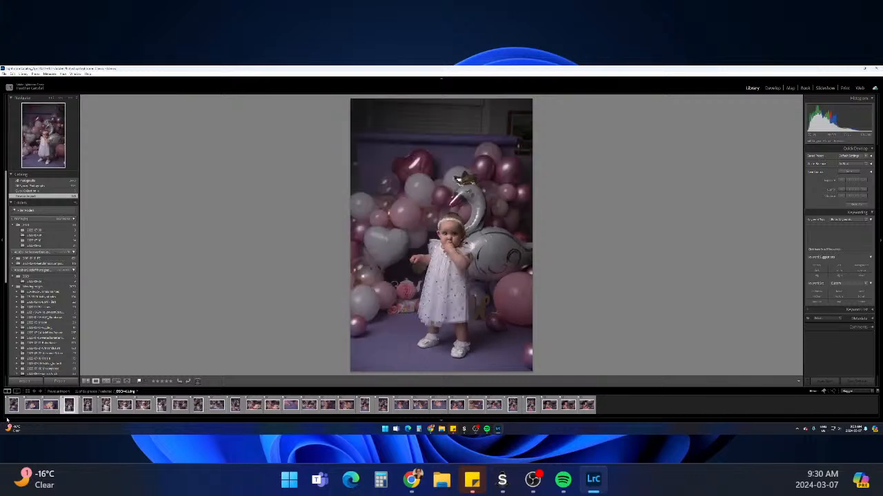
Remove the vertical half-length portrait from the picks and reject the horizontal hand-at-mouth portrait after comparing it with the raised-hands frame
{"action": "key", "text": "Right"}
{"action": "key", "text": "Right"}
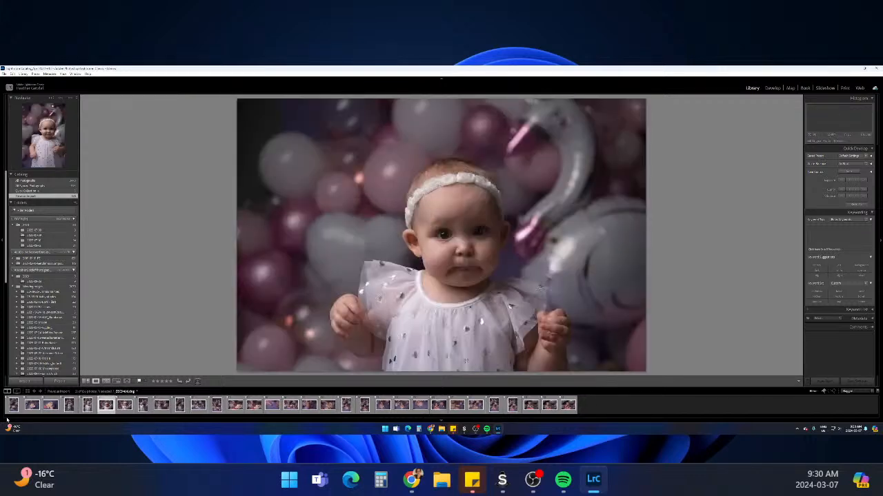
{"action": "key", "text": "Right"}
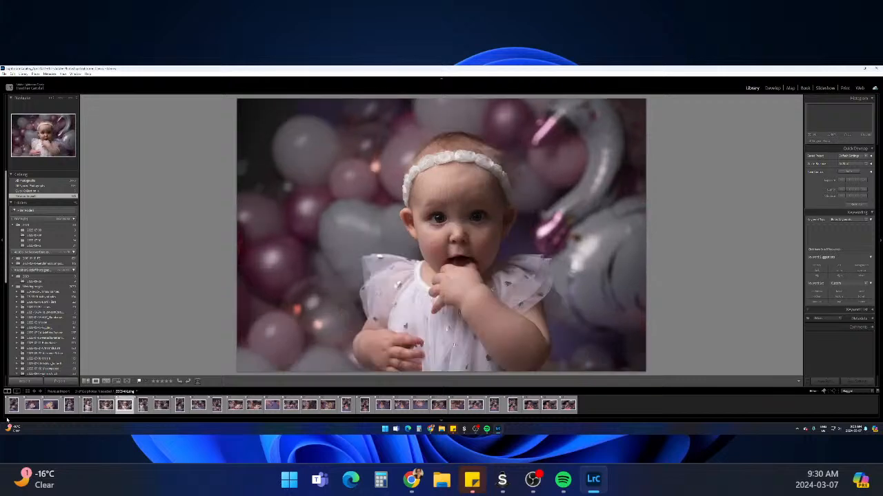
{"action": "key", "text": "Left"}
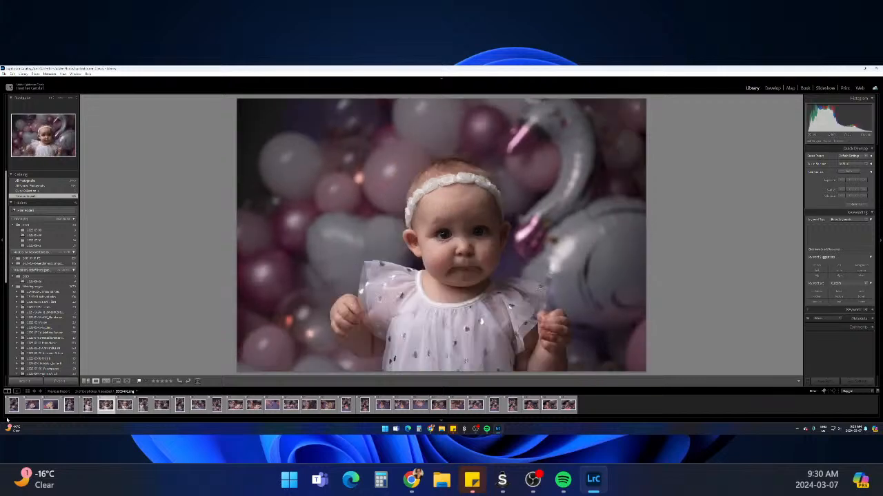
{"action": "key", "text": "Right"}
{"action": "key", "text": "Left"}
{"action": "key", "text": "Right"}
{"action": "key", "text": "x"}
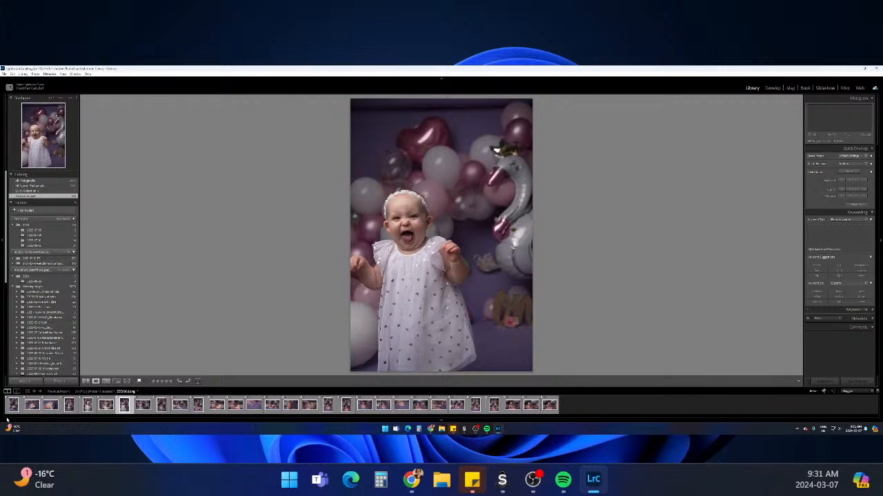
Review the remaining white-dress portraits, compare the looking-down and looking-at-camera frames beside the uncut cake, and remove one from the picks
{"action": "key", "text": "Right"}
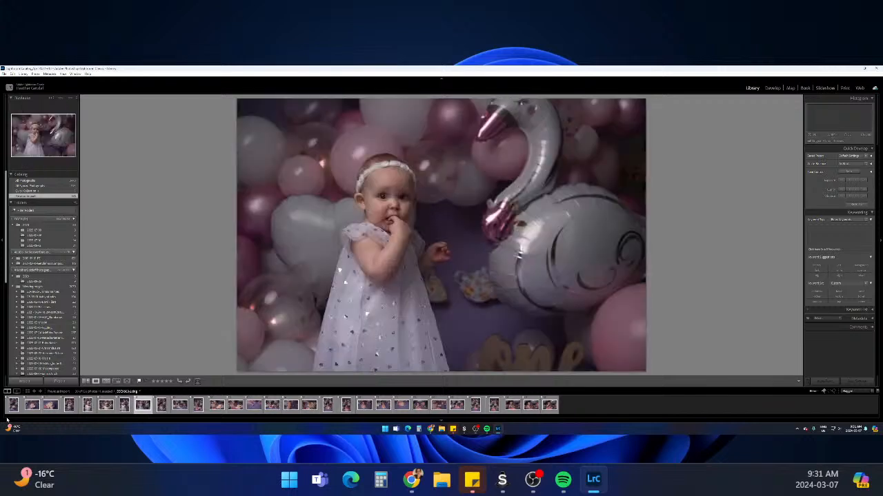
{"action": "key", "text": "Right"}
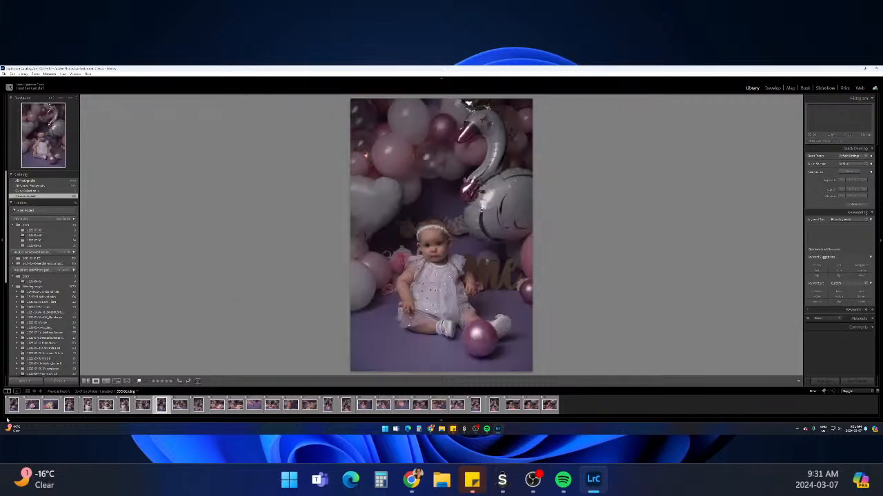
{"action": "key", "text": "Right"}
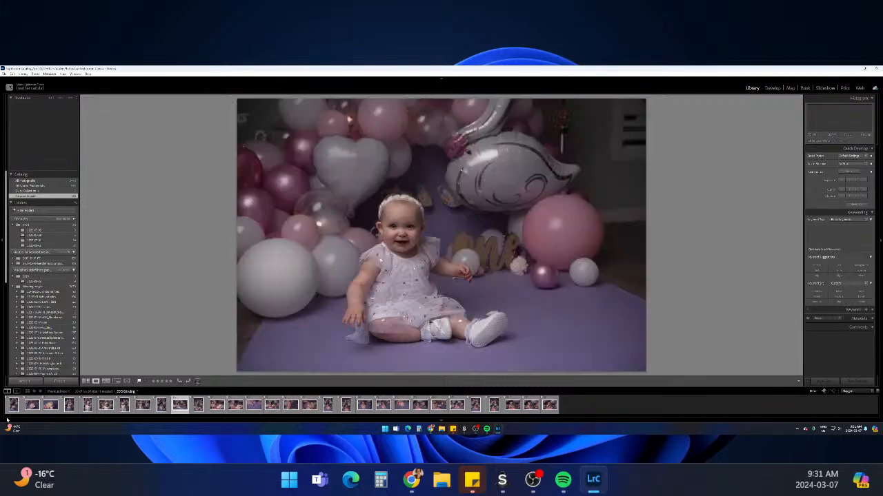
{"action": "key", "text": "Right"}
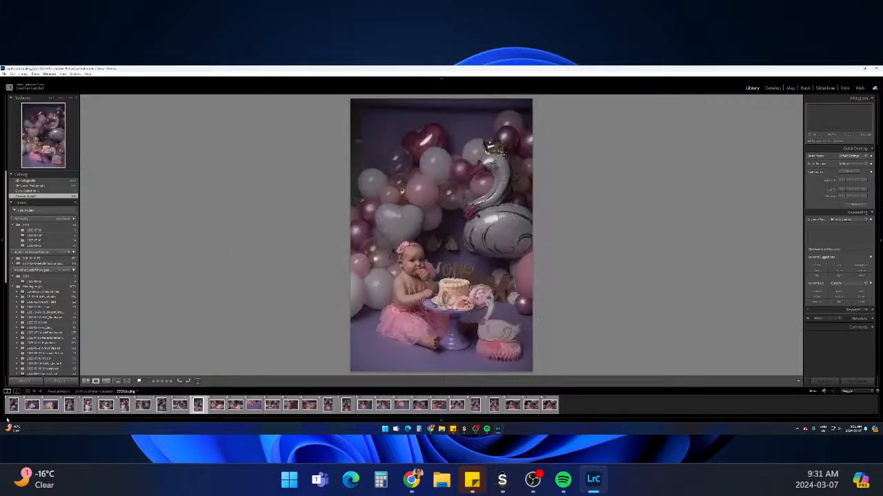
{"action": "key", "text": "Right"}
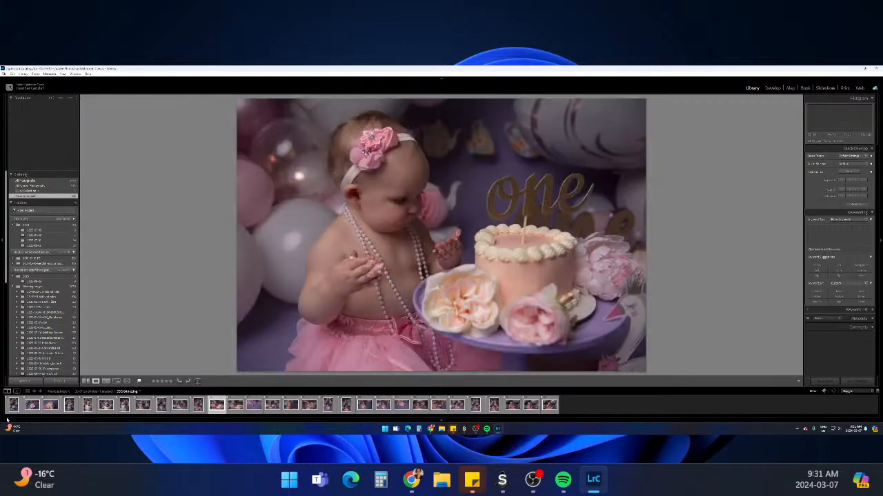
{"action": "key", "text": "Right"}
{"action": "key", "text": "Left"}
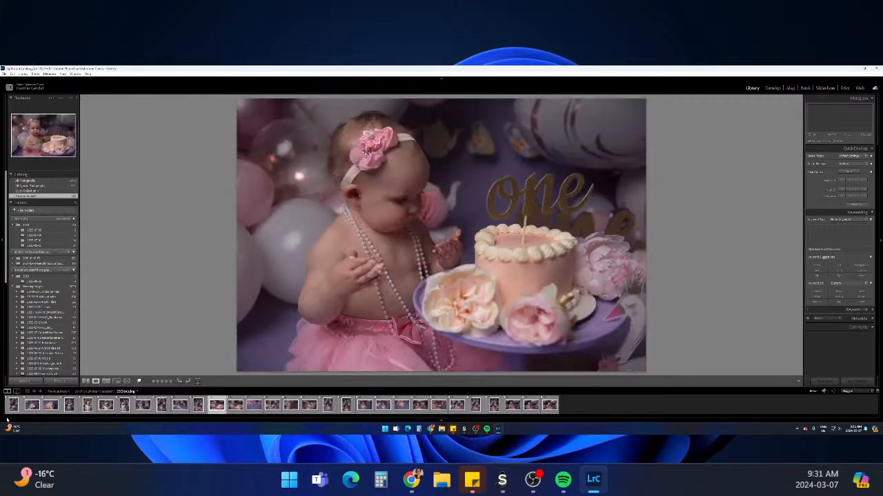
{"action": "key", "text": "Right"}
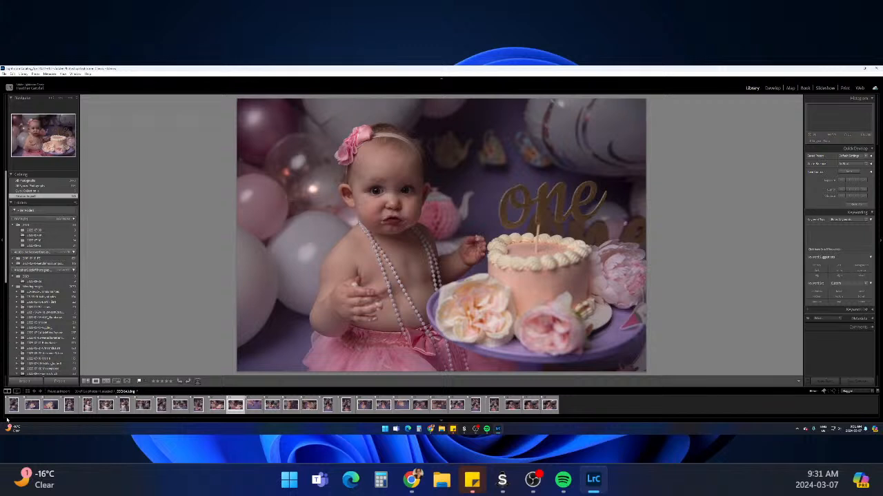
{"action": "key", "text": "Left"}
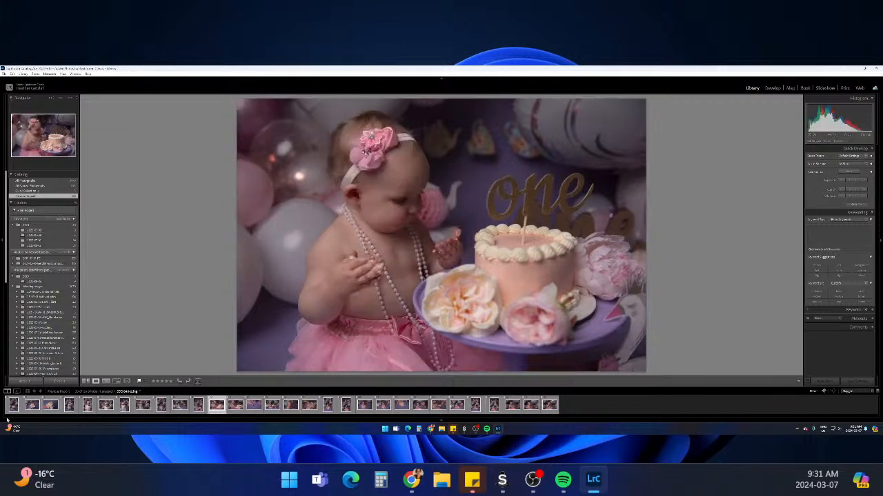
{"action": "key", "text": "Right"}
{"action": "key", "text": "Left"}
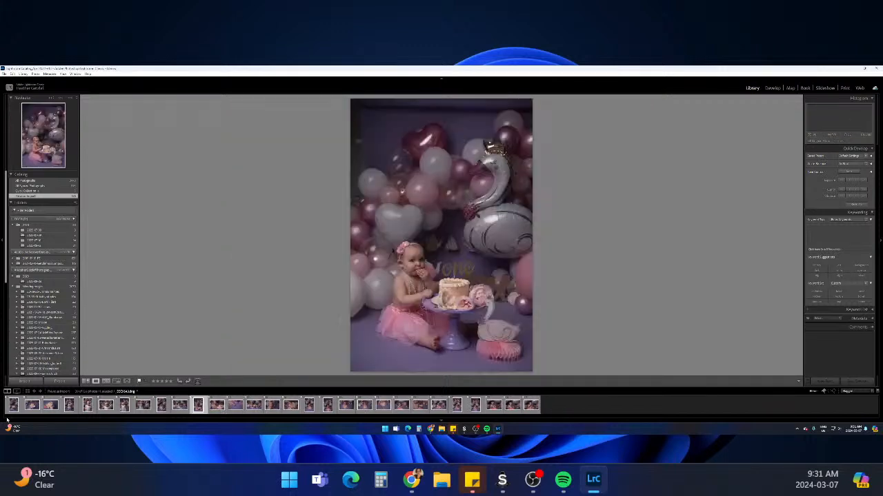
Review the flagged cake-smash shots from the messy foot detail through the hand-in-cake close-up to the vertical seated frames
{"action": "key", "text": "Right"}
{"action": "key", "text": "Right"}
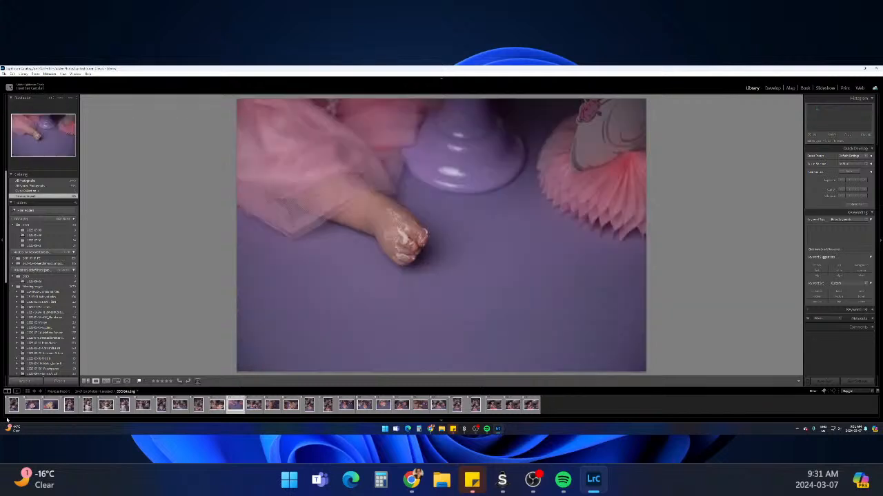
{"action": "key", "text": "Right"}
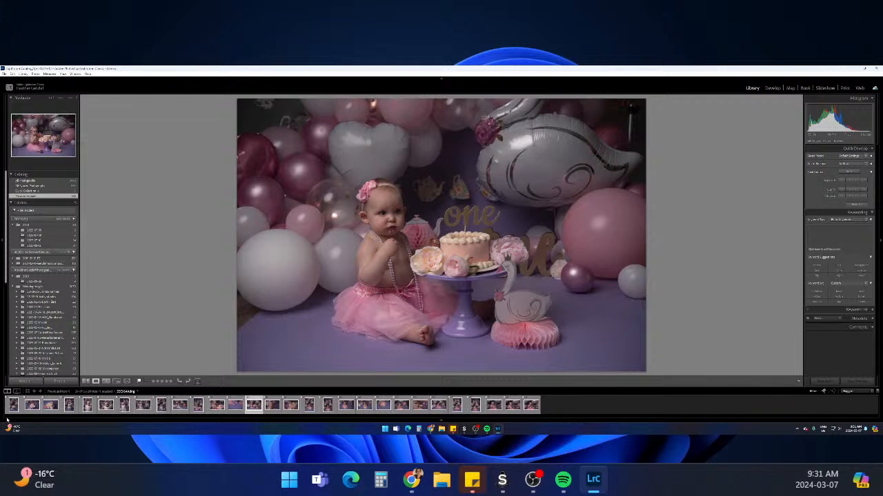
{"action": "key", "text": "Right"}
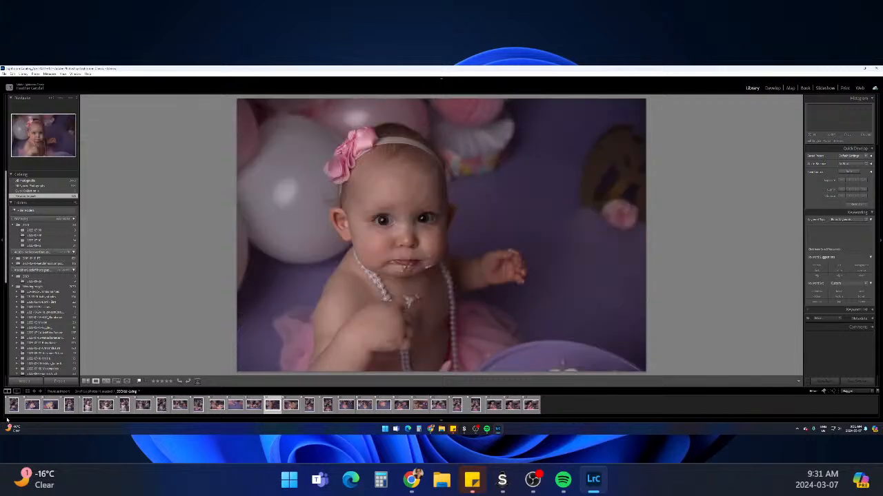
{"action": "key", "text": "Right"}
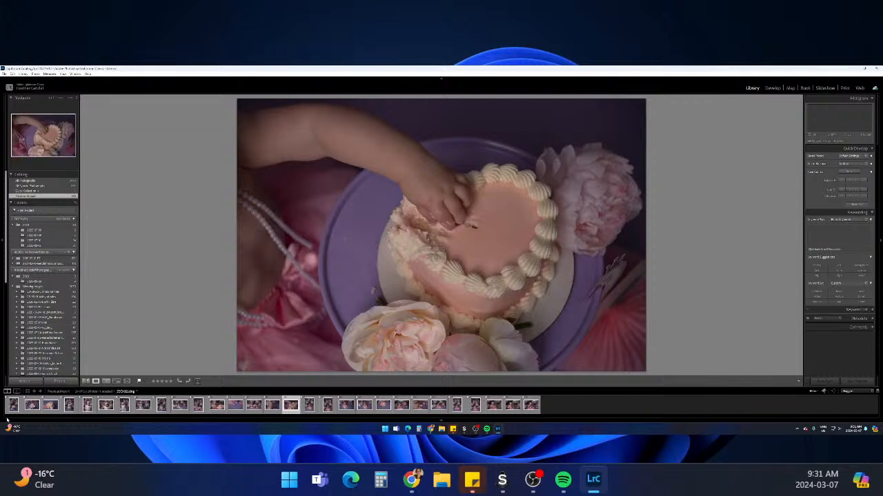
{"action": "key", "text": "Right"}
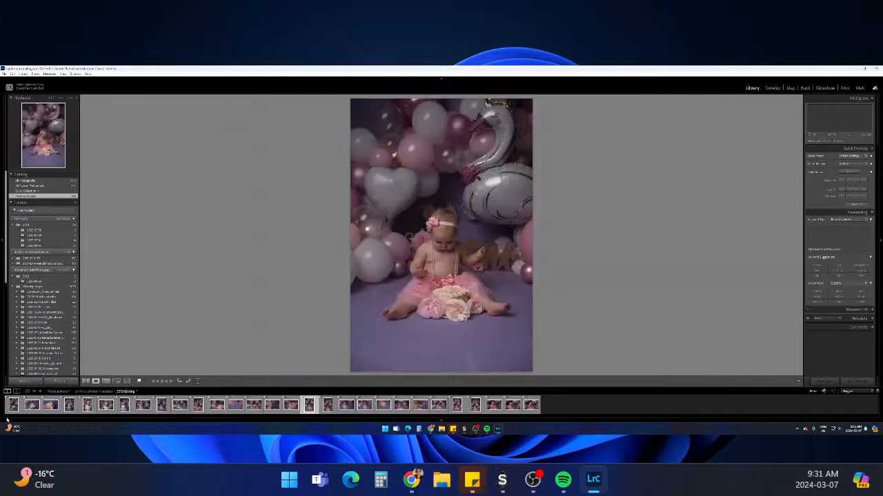
{"action": "key", "text": "Right"}
Compare the two high-angle frames of the seated baby with the flowers and unflag the one looking down at the necklace
{"action": "key", "text": "Right"}
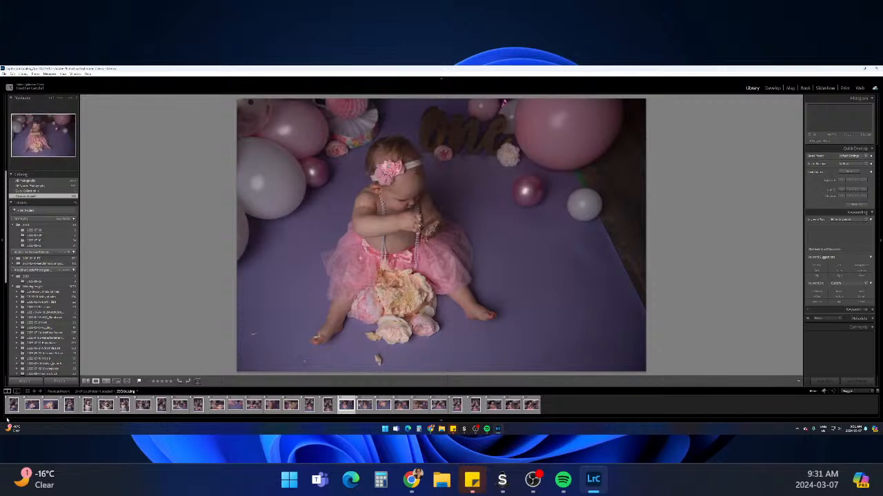
{"action": "key", "text": "Right"}
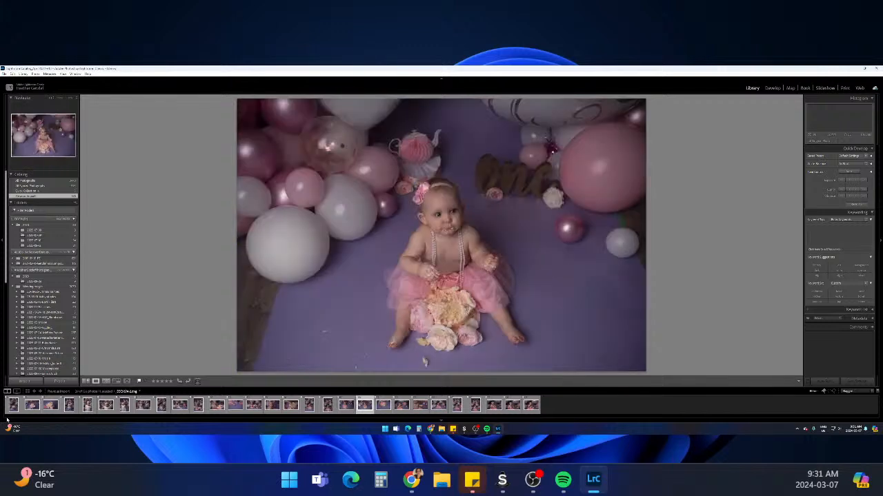
{"action": "key", "text": "Right"}
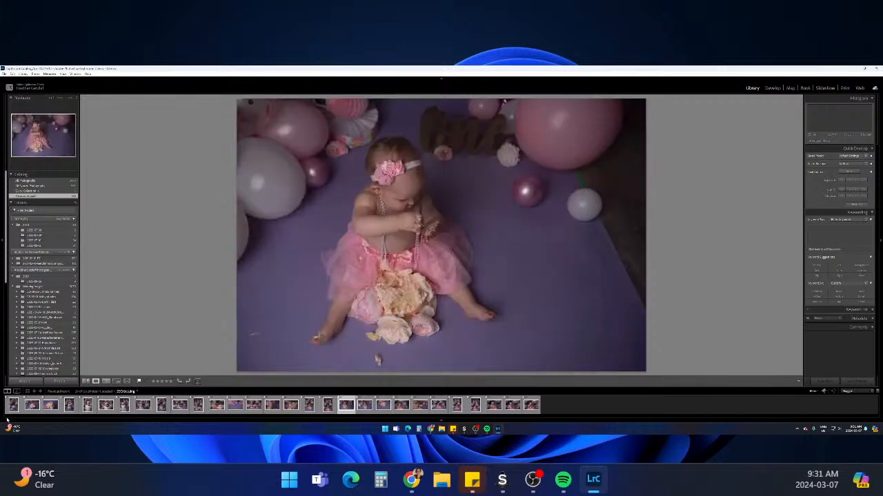
{"action": "key", "text": "u"}
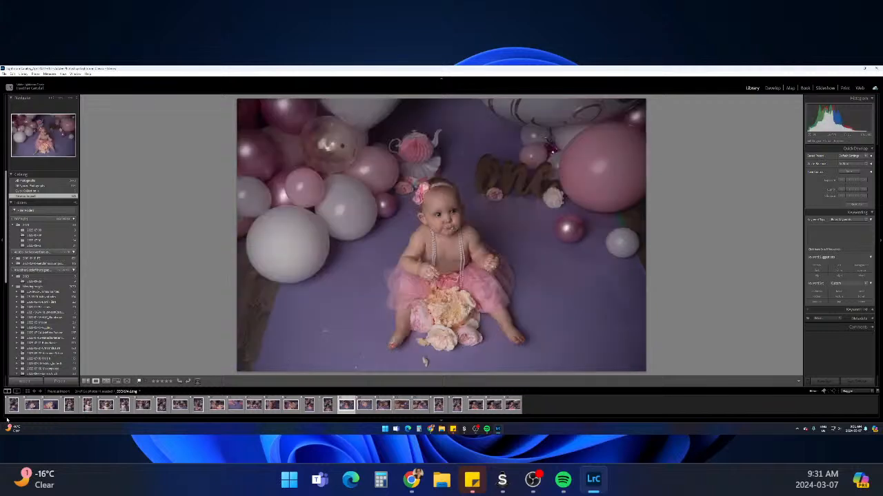
Review the rest of the flagged photos, from the cake-covered hands and feet detail to the final hand-at-mouth portrait
{"action": "key", "text": "Right"}
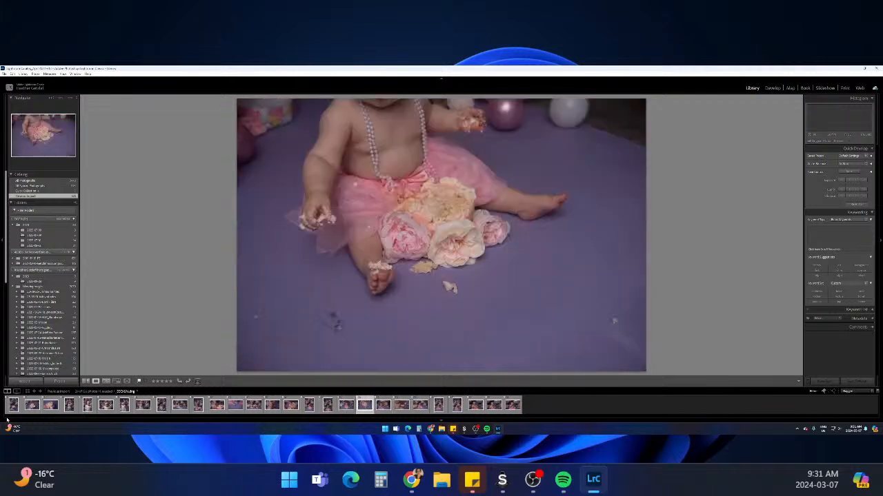
{"action": "key", "text": "Right"}
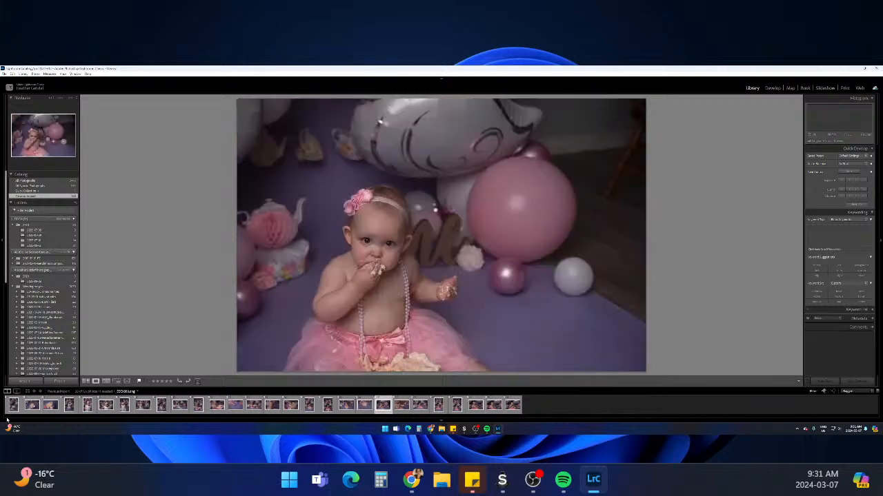
{"action": "key", "text": "Right"}
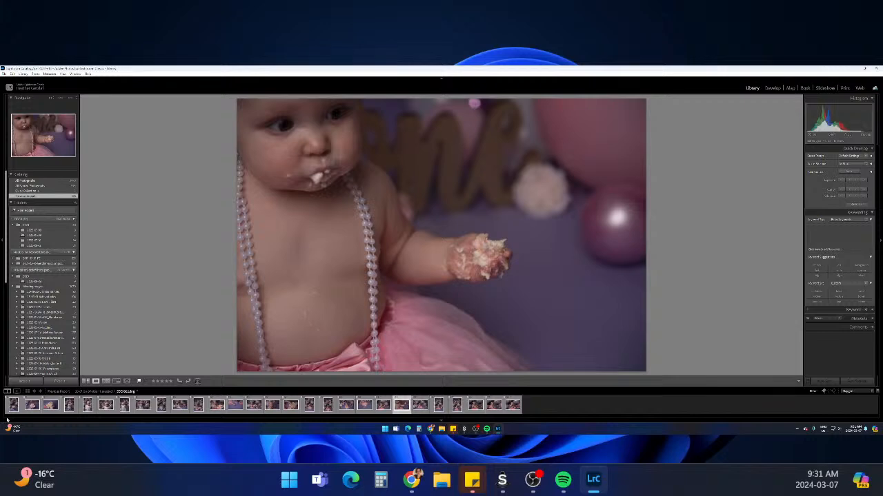
{"action": "key", "text": "Right"}
{"action": "key", "text": "Right"}
{"action": "key", "text": "Right"}
{"action": "key", "text": "Right"}
{"action": "key", "text": "Right"}
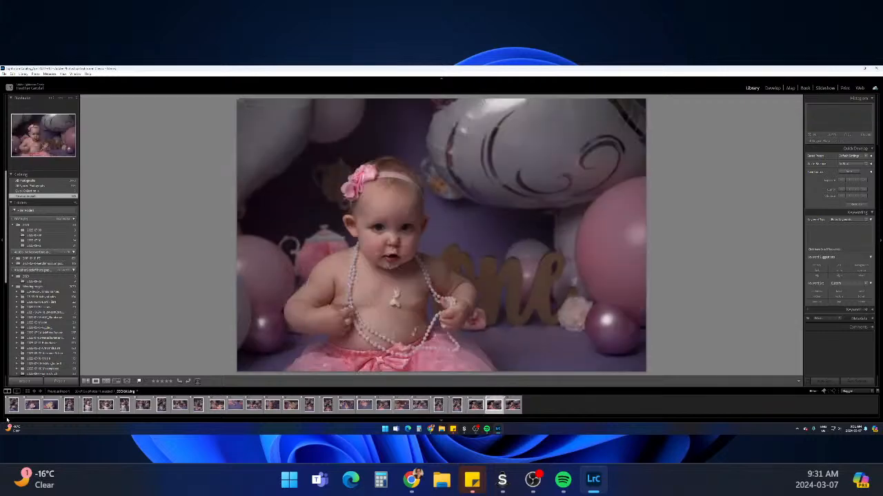
{"action": "key", "text": "Right"}
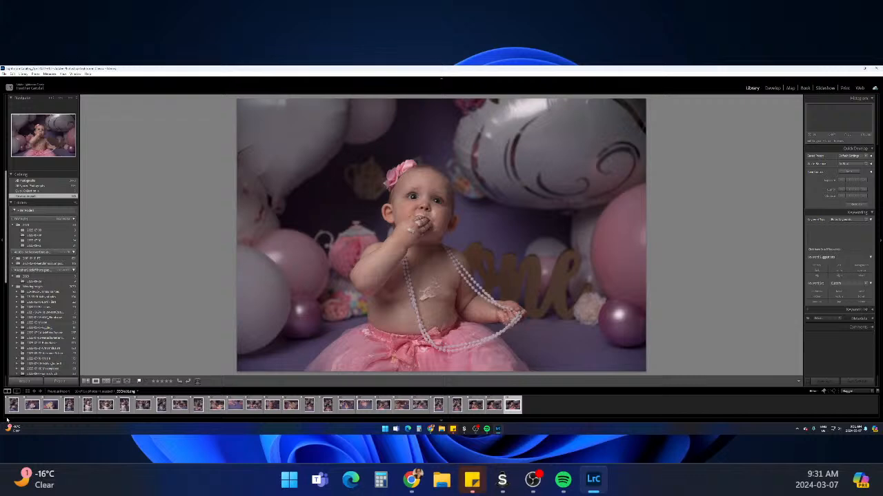
Go back through the flagged photos to recheck the hands and feet detail and the baby eating cake
{"action": "key", "text": "Left"}
{"action": "key", "text": "Left"}
{"action": "key", "text": "Left"}
{"action": "key", "text": "Left"}
{"action": "key", "text": "Left"}
{"action": "key", "text": "Left"}
{"action": "key", "text": "Left"}
{"action": "key", "text": "Left"}
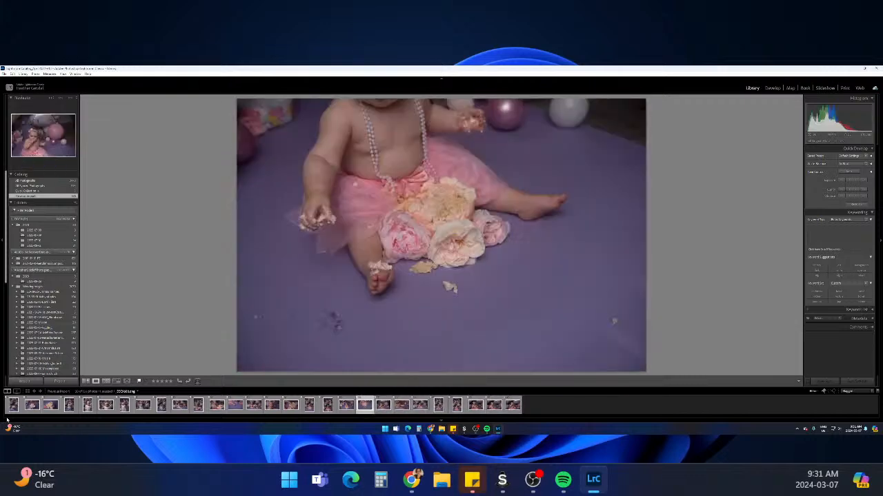
{"action": "key", "text": "Right"}
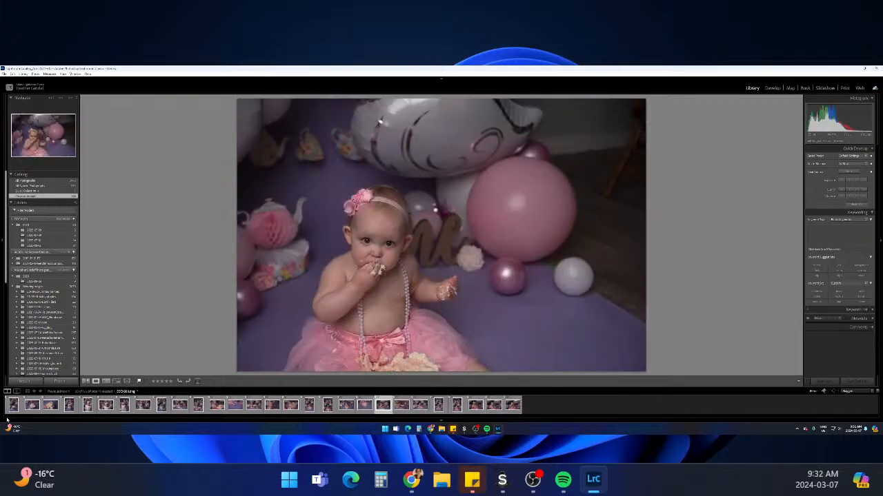
Unflag the final hand-at-mouth portrait in which the baby holds the pearl necklace out to the side
{"action": "key", "text": "Right"}
{"action": "key", "text": "Right"}
{"action": "key", "text": "Right"}
{"action": "key", "text": "Right"}
{"action": "key", "text": "Right"}
{"action": "key", "text": "Right"}
{"action": "key", "text": "Right"}
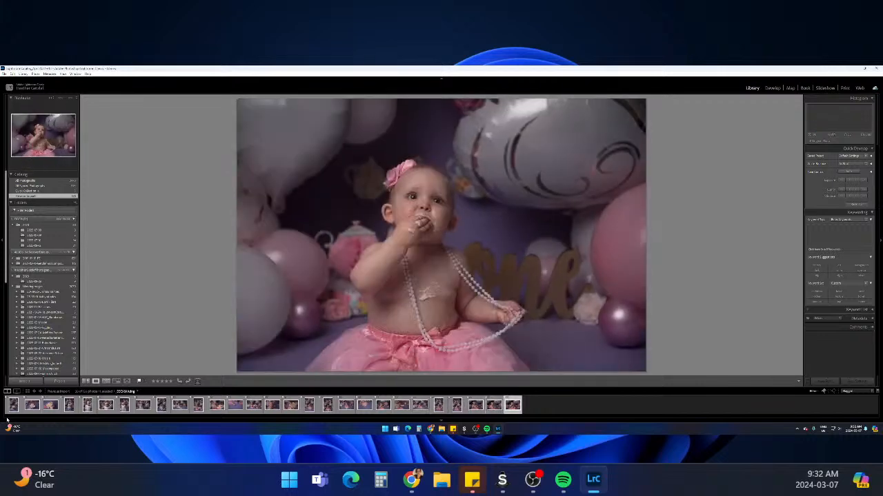
{"action": "key", "text": "u"}
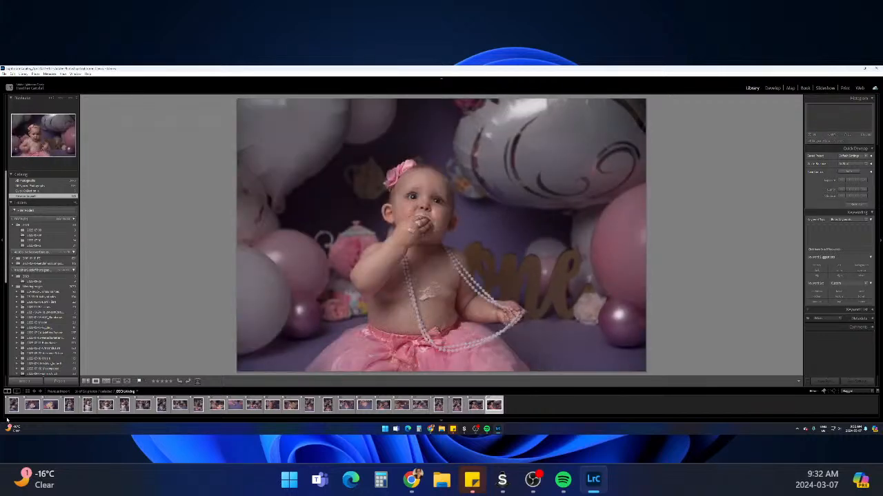
Compare the last two necklace portraits and unflag the one where the baby faces the camera with her mouth open
{"action": "key", "text": "Right"}
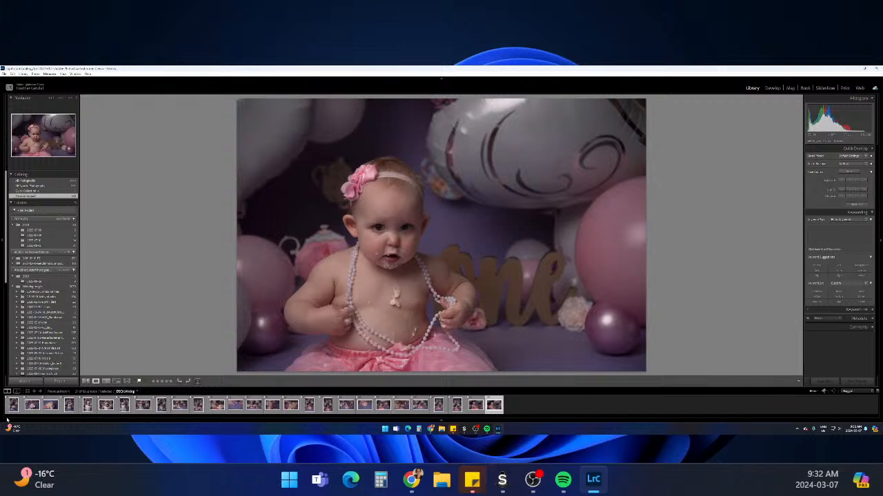
{"action": "key", "text": "Left"}
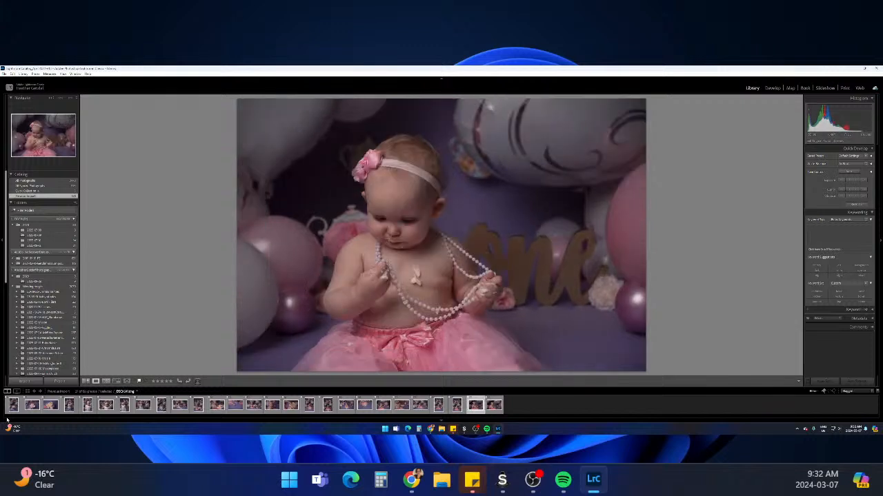
{"action": "key", "text": "Right"}
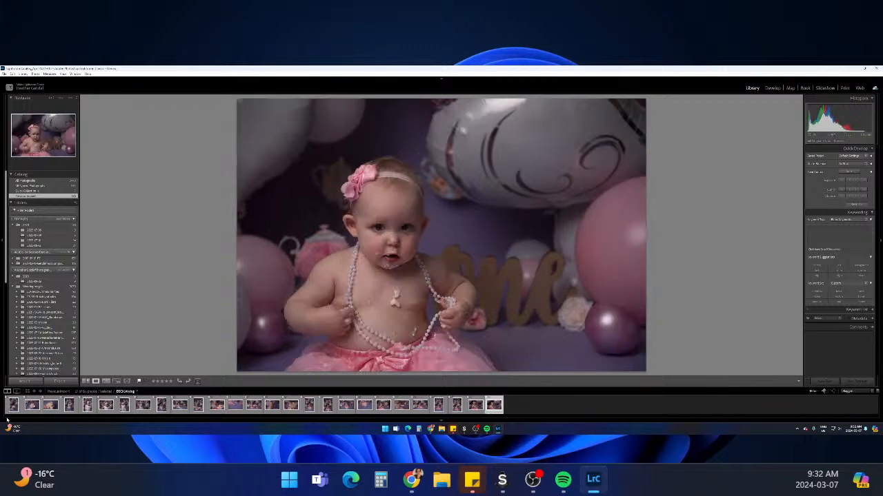
{"action": "left_click", "coordinate": [383, 230]}
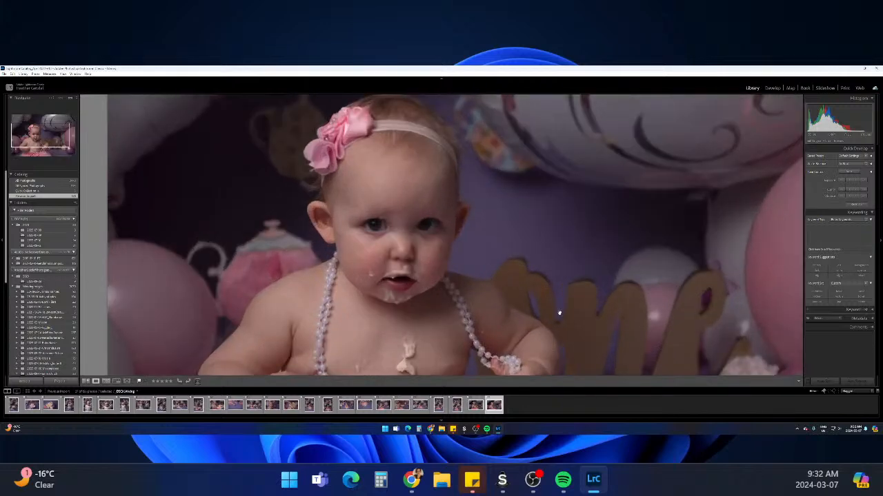
{"action": "key", "text": "u"}
{"action": "key", "text": "Left"}
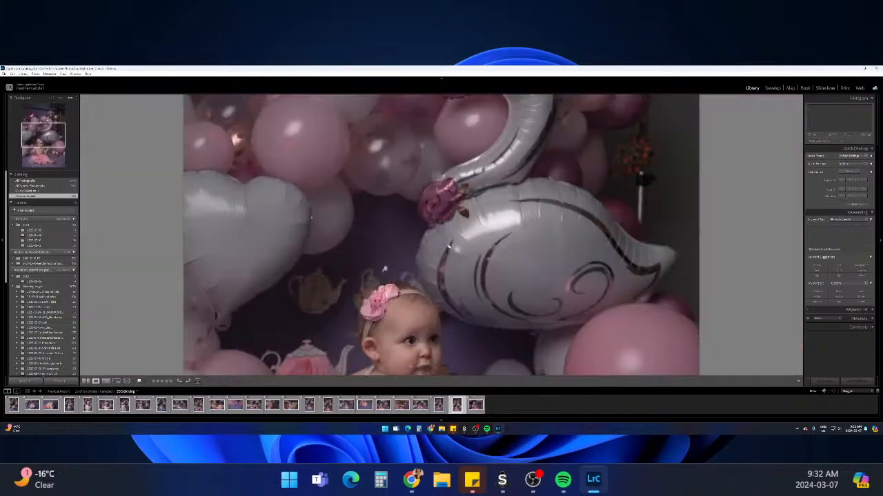
Compare the two vertical full-backdrop frames of the seated baby and unflag the one where she holds up the necklace
{"action": "left_click", "coordinate": [442, 360]}
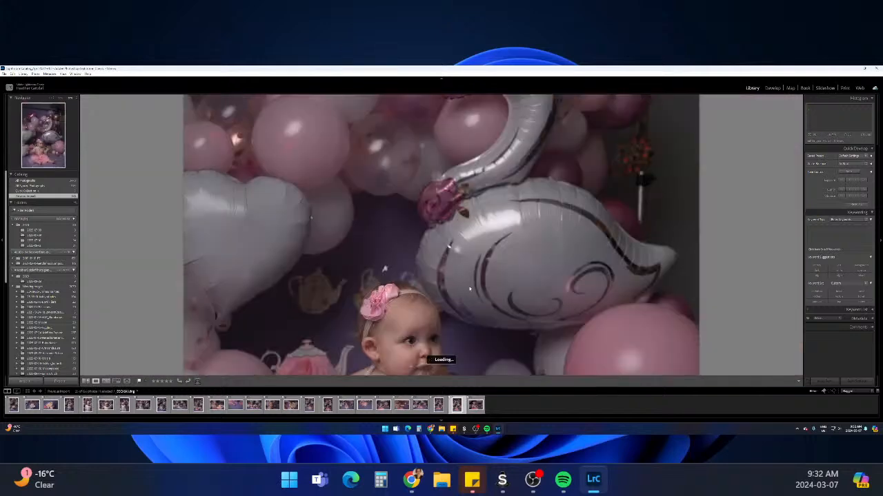
{"action": "key", "text": "Left"}
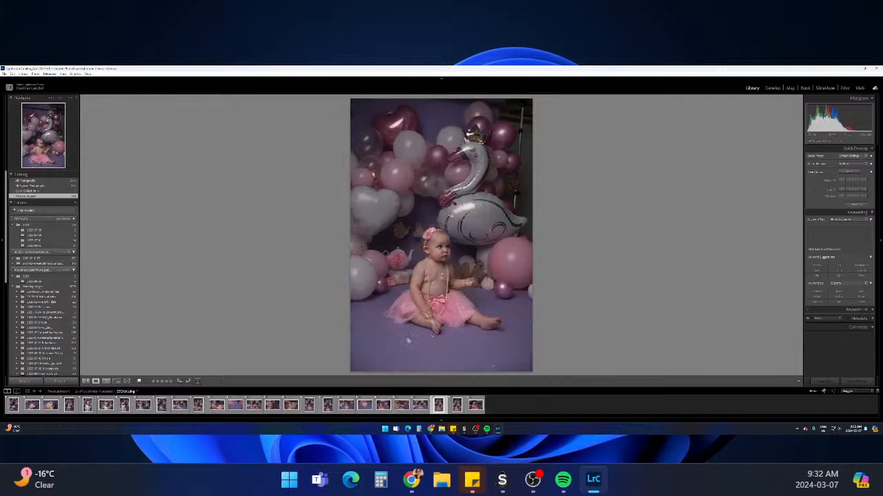
{"action": "key", "text": "Right"}
{"action": "key", "text": "Left"}
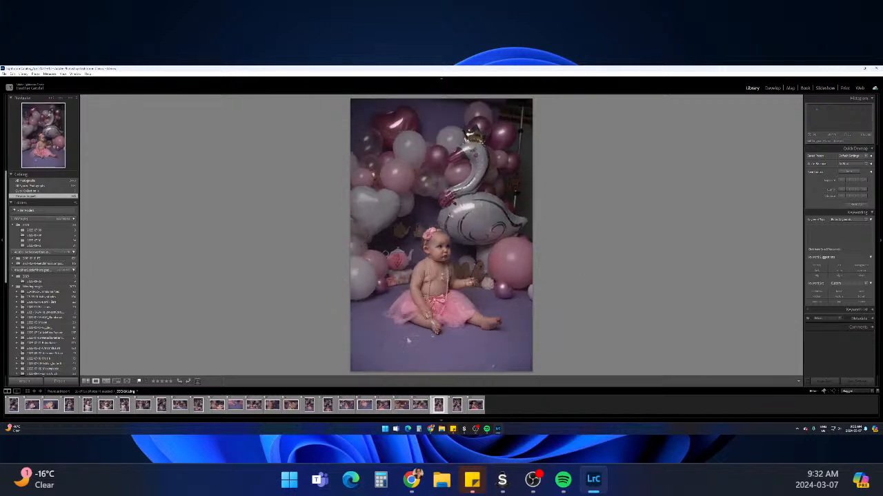
{"action": "key", "text": "Right"}
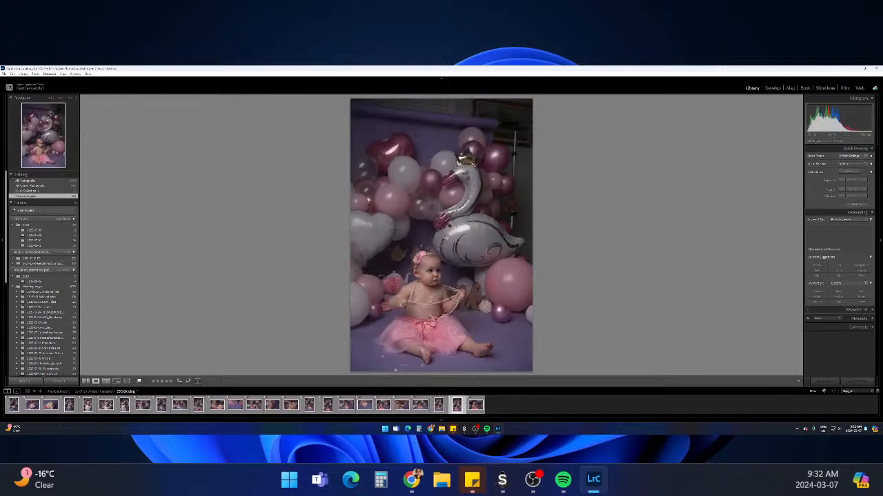
{"action": "key", "text": "Left"}
{"action": "key", "text": "Right"}
{"action": "key", "text": "Left"}
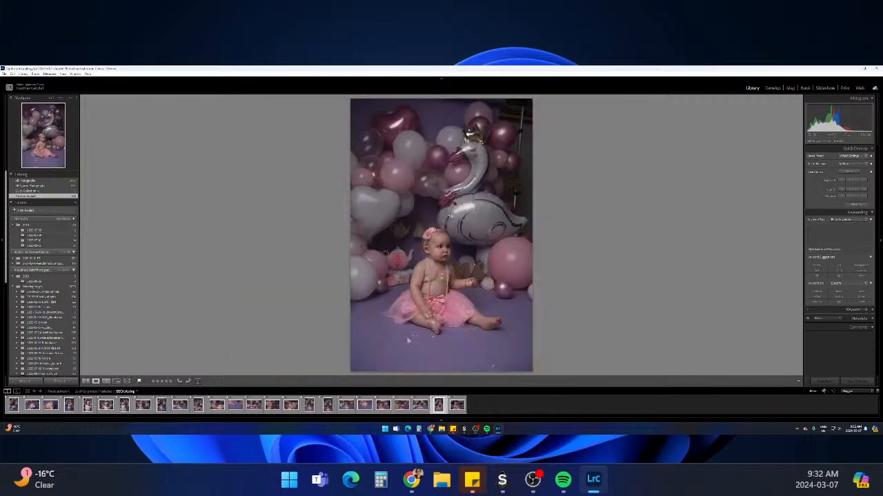
Review the remaining flagged photos backward from the vertical seated frame to the vertical shot of the baby looking down at the flowers
{"action": "key", "text": "Left"}
{"action": "key", "text": "Right"}
{"action": "key", "text": "Left"}
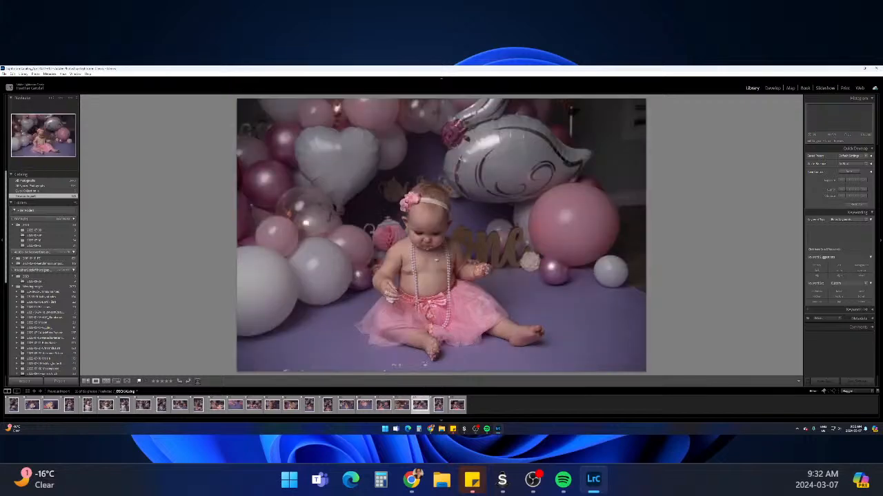
{"action": "key", "text": "Left"}
{"action": "key", "text": "Left"}
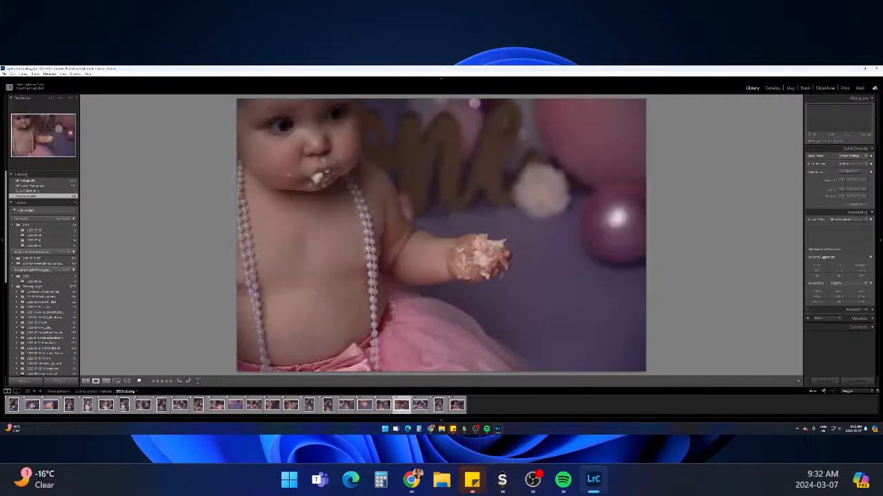
{"action": "key", "text": "Left"}
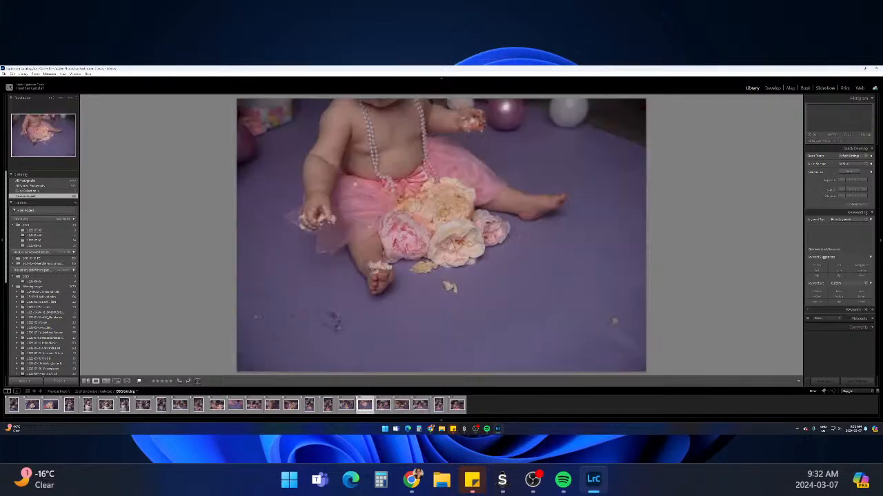
{"action": "key", "text": "Left"}
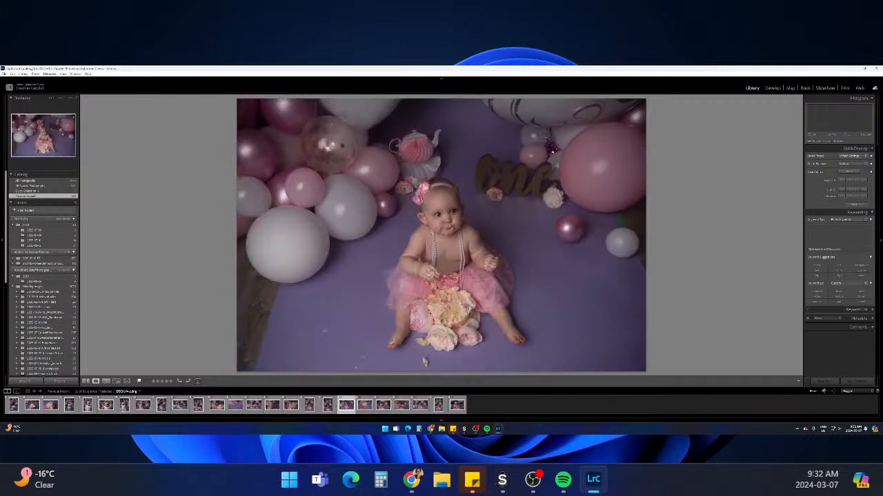
{"action": "key", "text": "Left"}
{"action": "key", "text": "Left"}
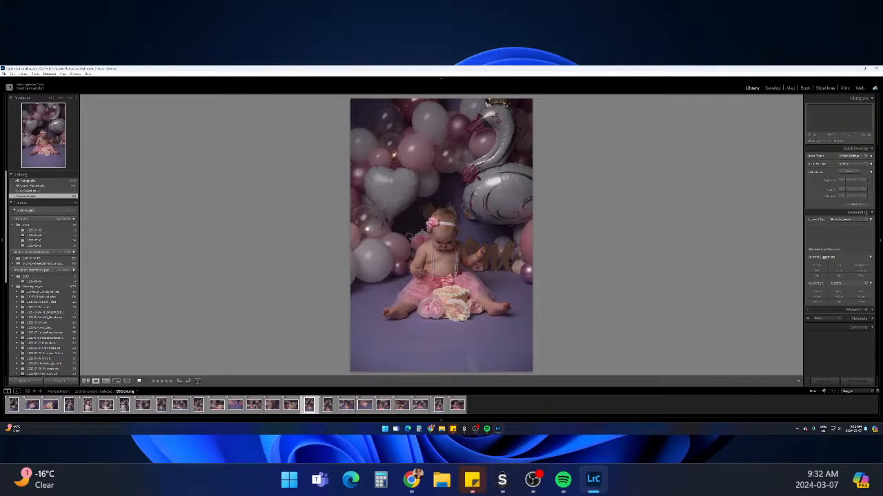
Continue reviewing backward from the close portrait with cake on the face to the vertical shot of the baby beside the cake
{"action": "key", "text": "Left"}
{"action": "key", "text": "Left"}
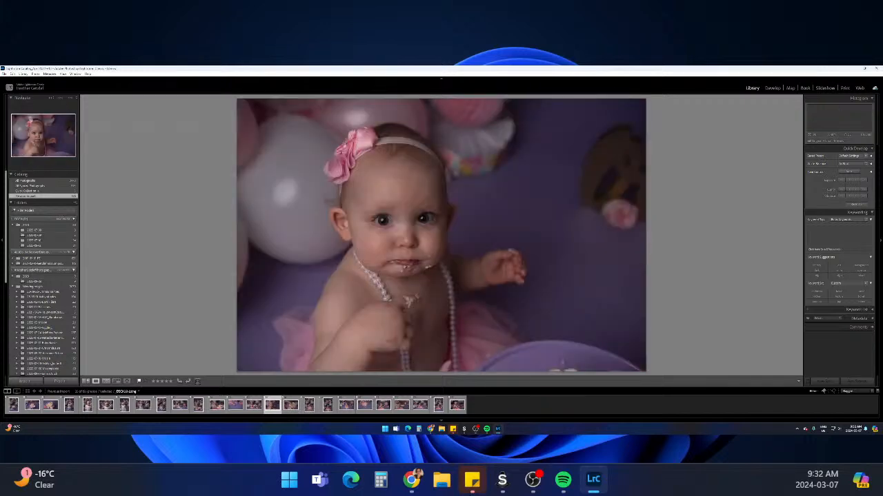
{"action": "key", "text": "Left"}
{"action": "key", "text": "Left"}
{"action": "key", "text": "Left"}
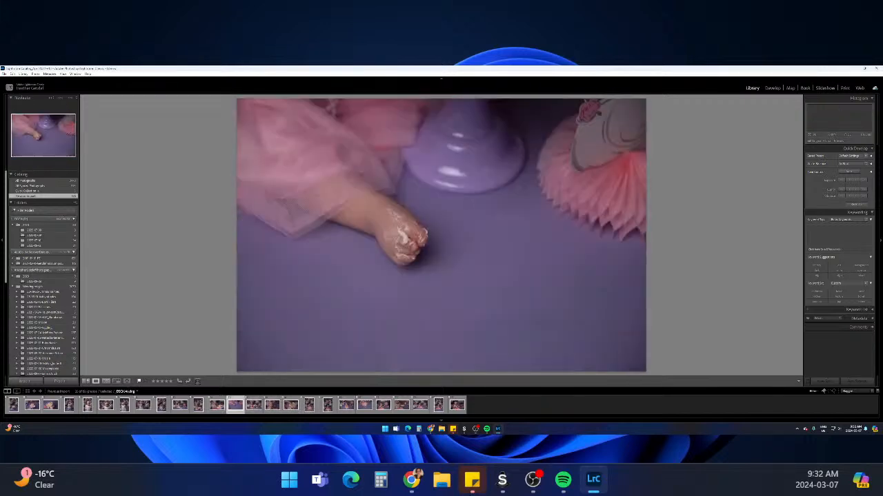
{"action": "key", "text": "Left"}
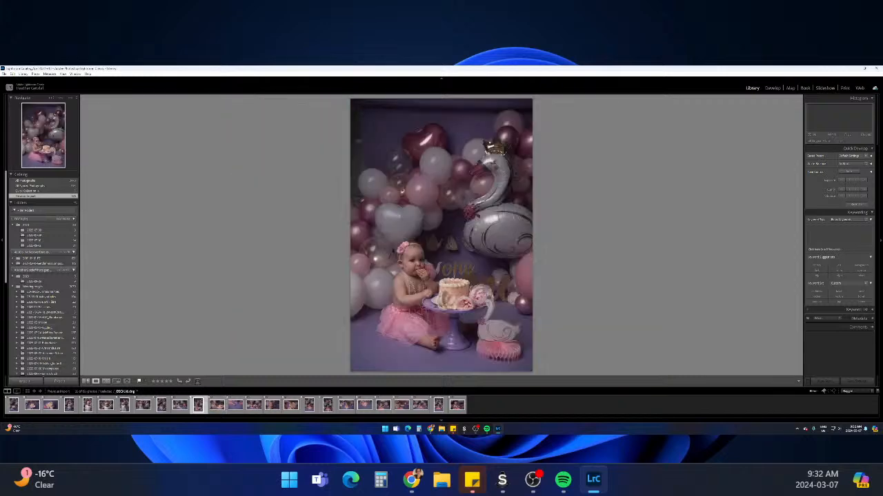
{"action": "key", "text": "Left"}
{"action": "key", "text": "Right"}
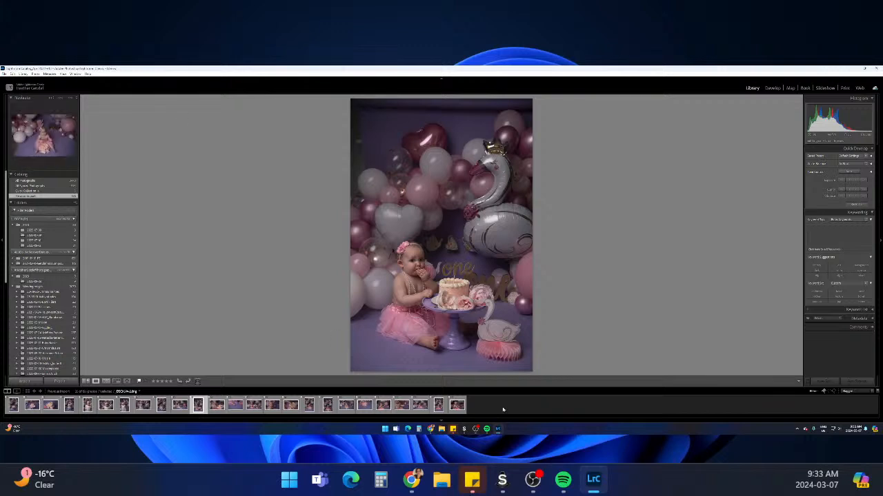
Select all the flagged photos and raise their exposure and shadows together in the Develop module
{"action": "left_click", "coordinate": [13, 409]}
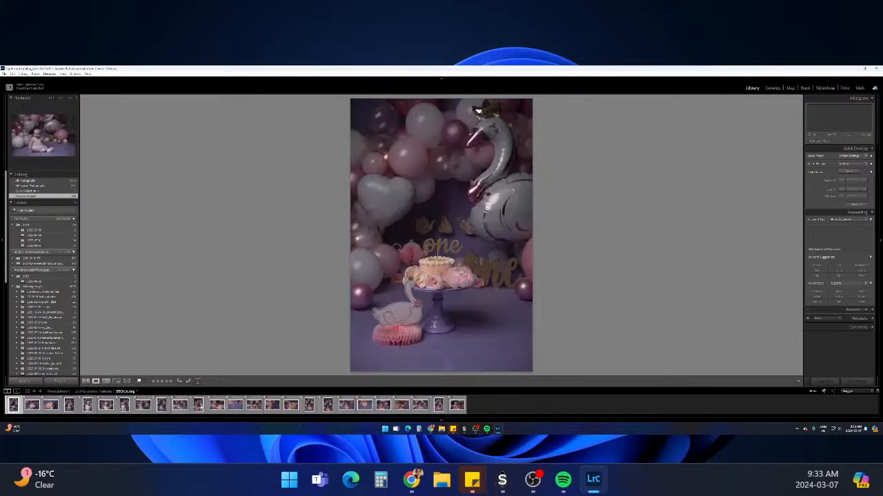
{"action": "left_click", "coordinate": [460, 407], "text": "shift"}
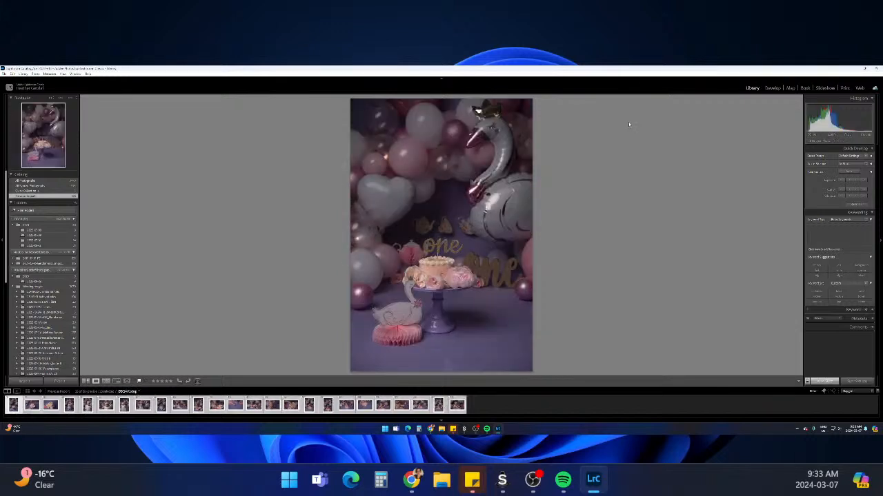
{"action": "left_click", "coordinate": [771, 88]}
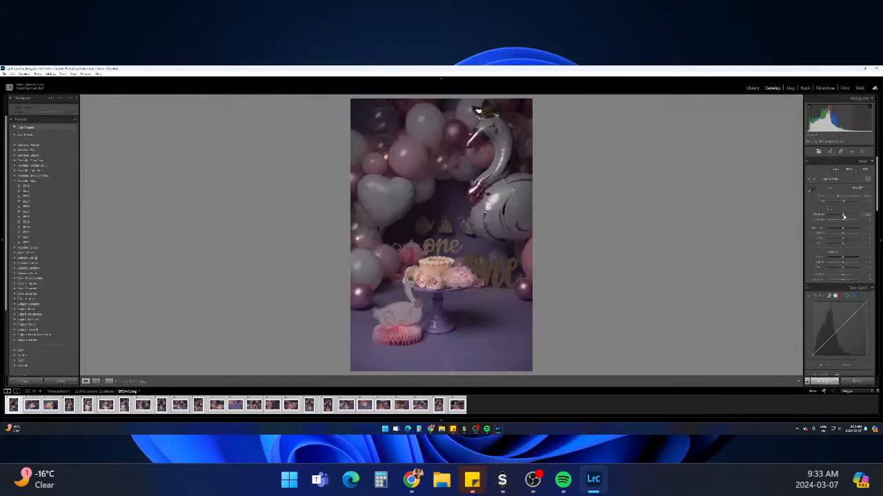
{"action": "left_click_drag", "start_coordinate": [842, 217], "coordinate": [846, 217]}
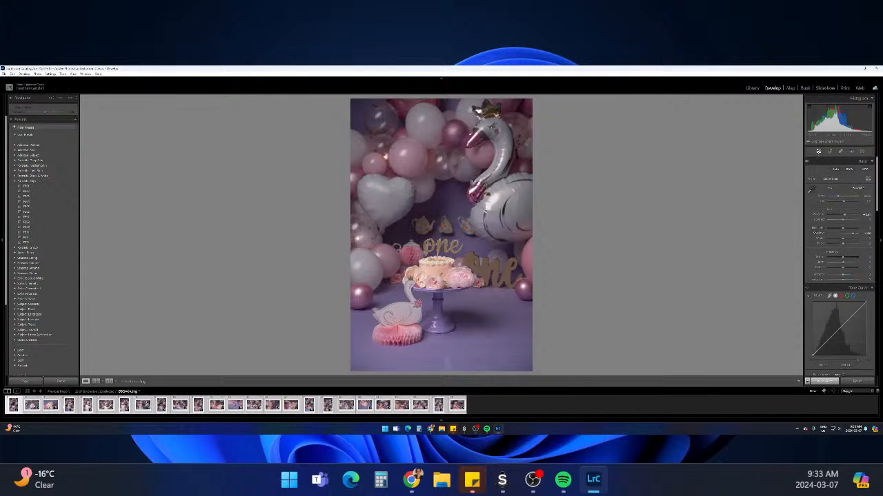
Examine the synced brightness adjustments on the cake details, the white-dress portraits and the cake-smash close-up
{"action": "left_click", "coordinate": [69, 405]}
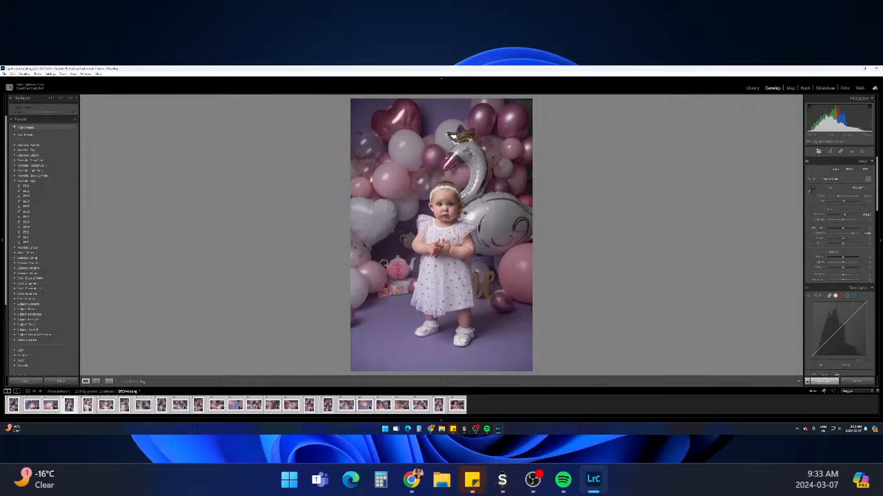
{"action": "left_click", "coordinate": [88, 406]}
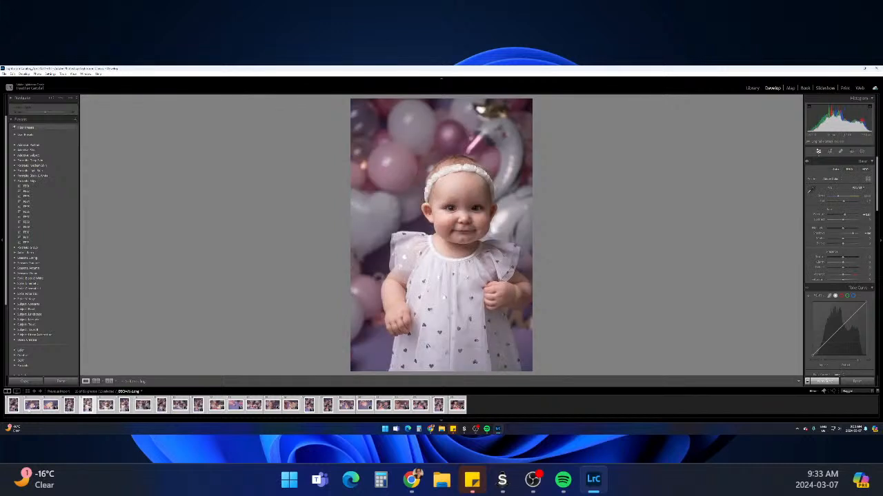
{"action": "left_click", "coordinate": [31, 406]}
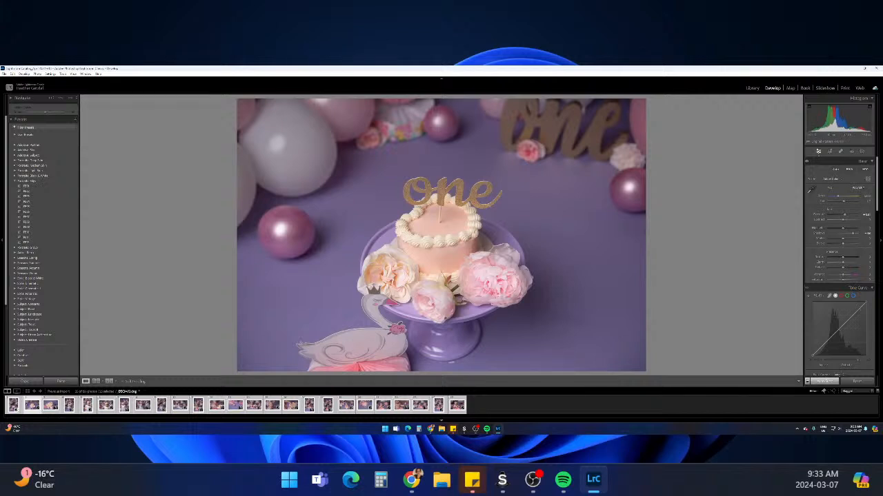
{"action": "left_click", "coordinate": [15, 409]}
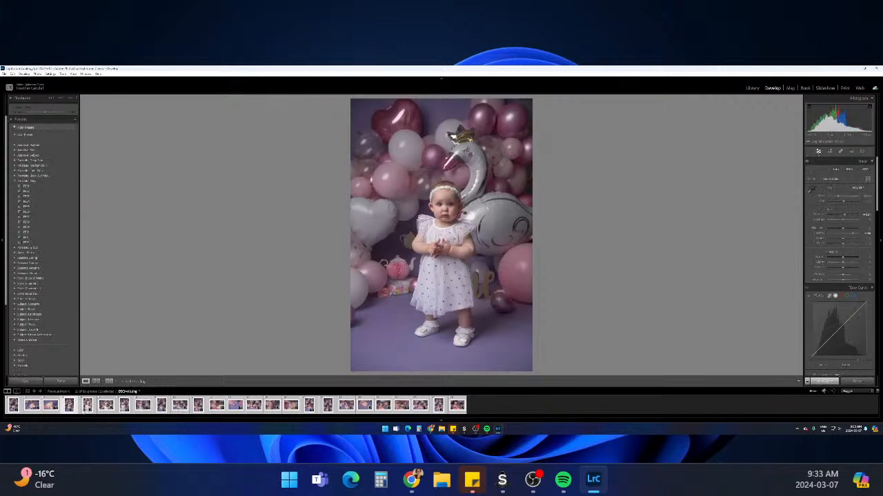
{"action": "left_click", "coordinate": [143, 404]}
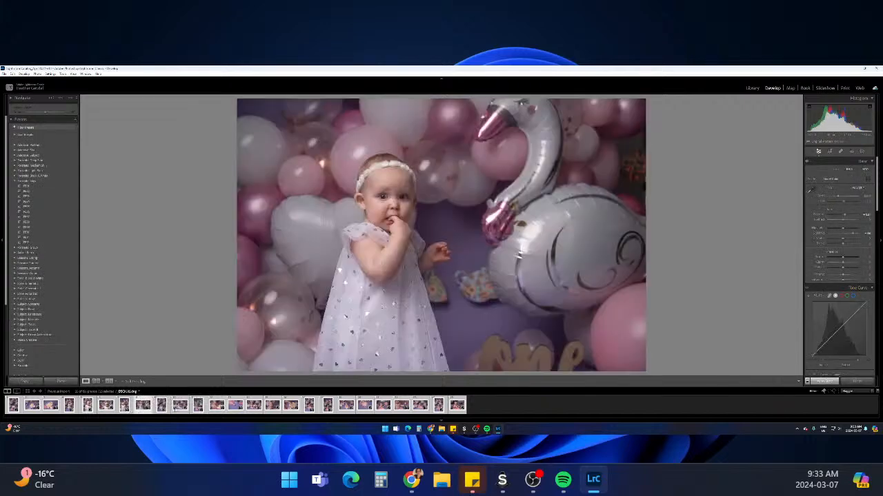
{"action": "left_click", "coordinate": [180, 405]}
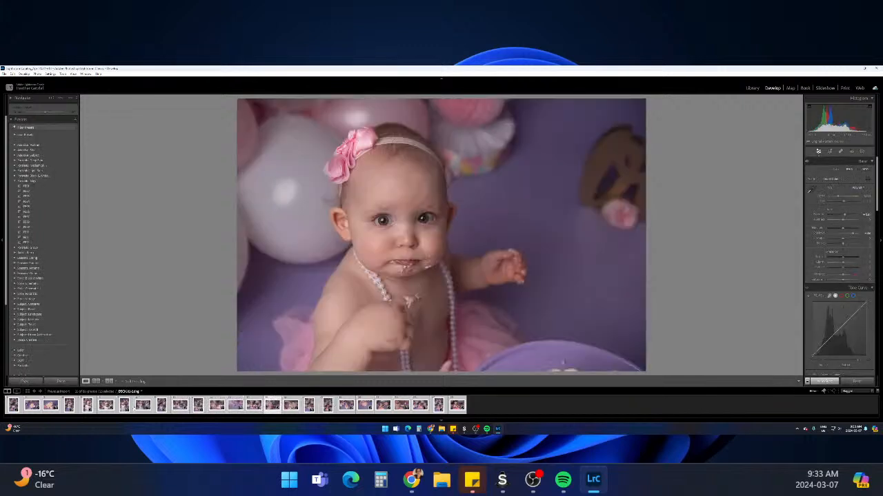
{"action": "left_click", "coordinate": [89, 407]}
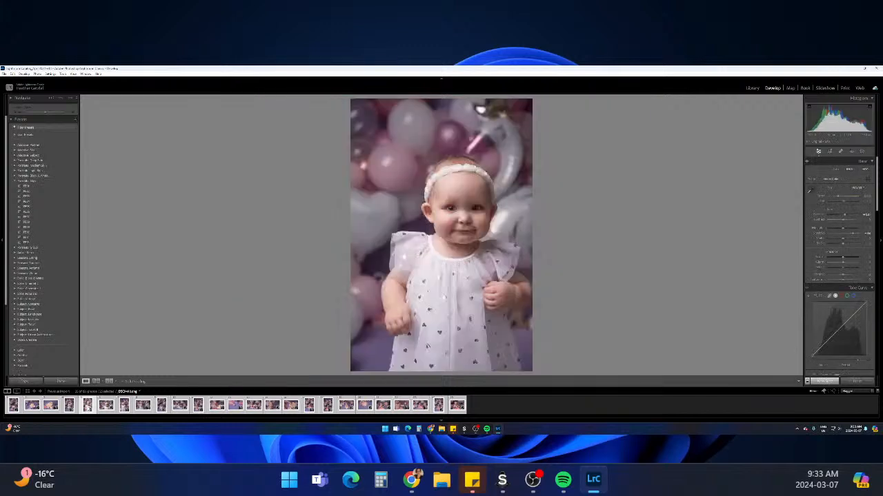
{"action": "left_click", "coordinate": [69, 406]}
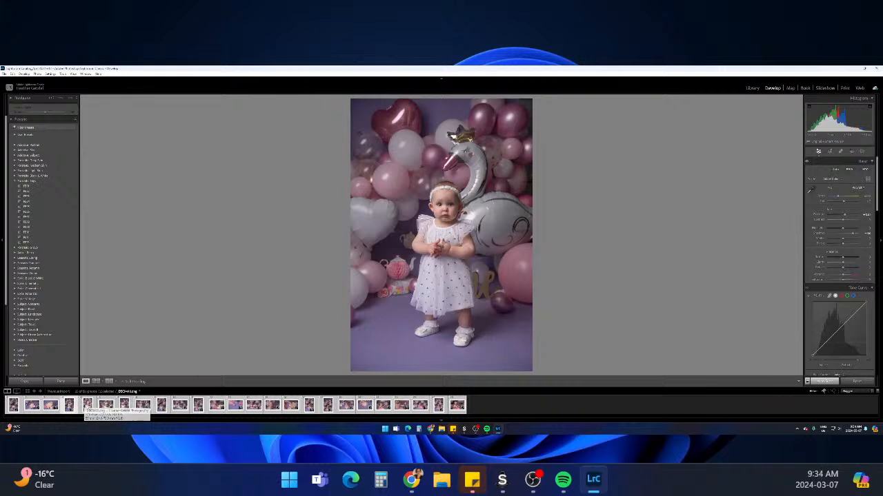
Lower the highlights of all the selected photos, using the close white-dress portrait as the reference
{"action": "left_click", "coordinate": [88, 406]}
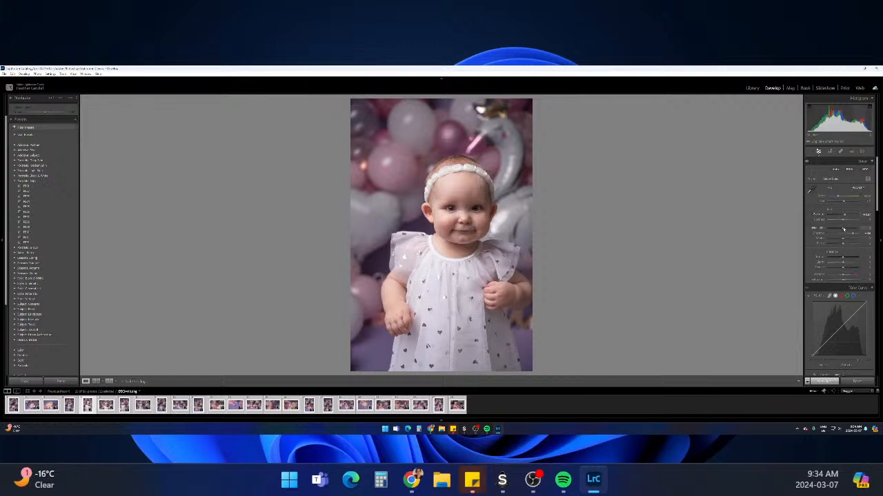
{"action": "left_click_drag", "start_coordinate": [839, 228], "coordinate": [828, 228]}
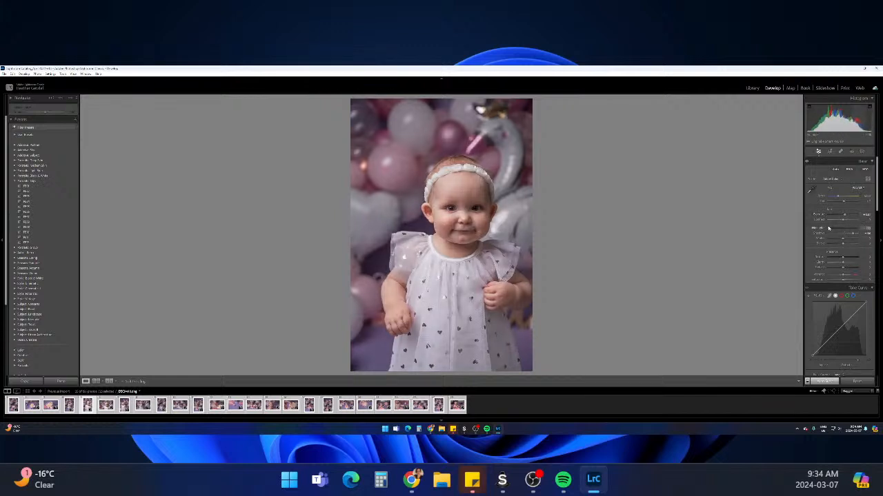
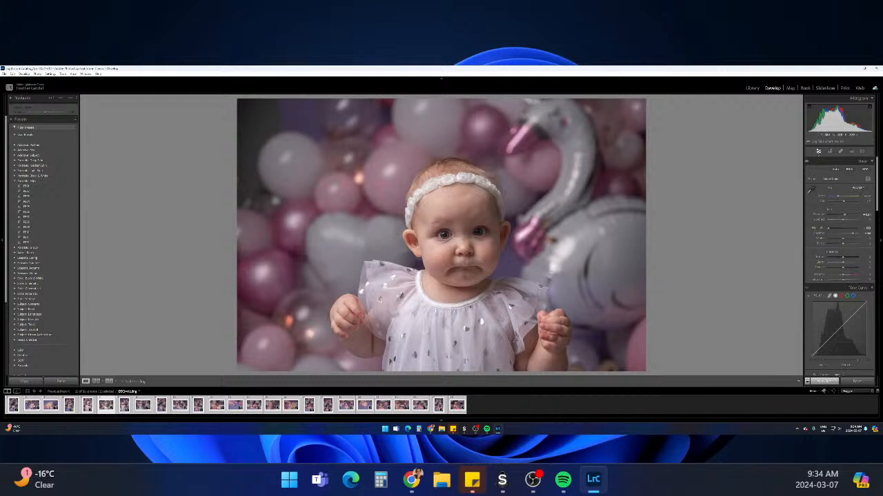
Undo the batch highlights reduction and lower the highlights only on the close vertical white-dress portrait
{"action": "key", "text": "ctrl+z"}
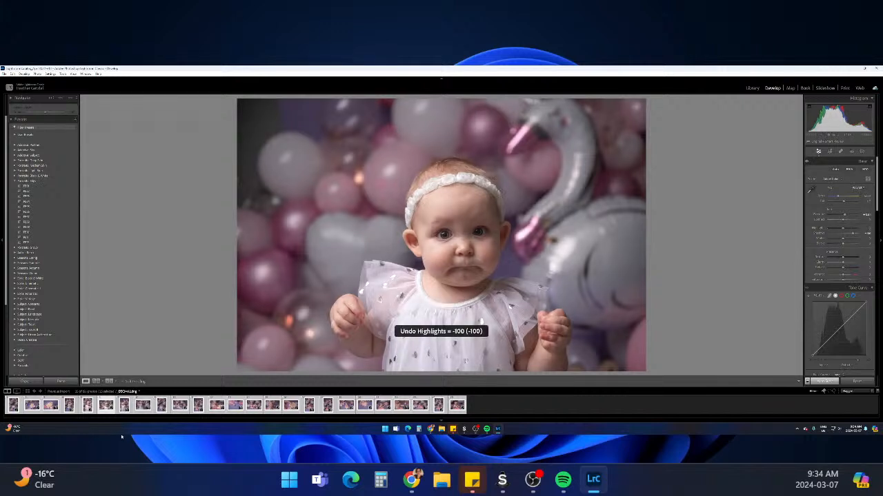
{"action": "left_click", "coordinate": [88, 411]}
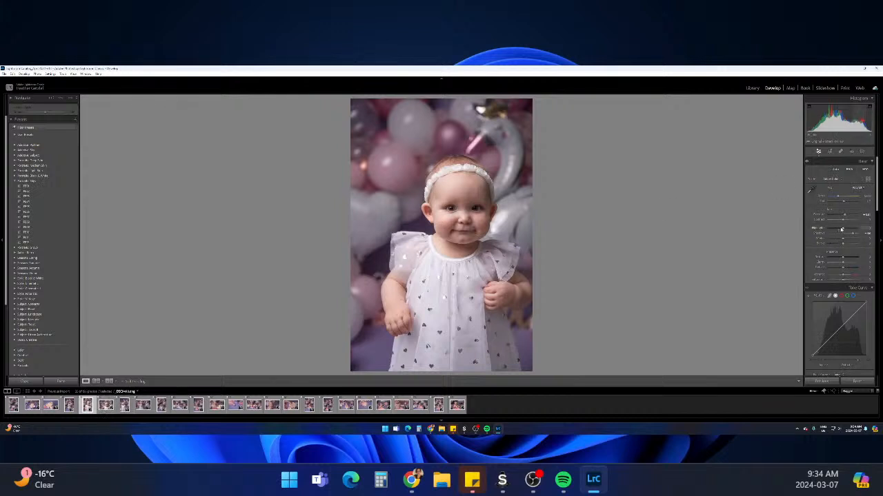
{"action": "left_click_drag", "start_coordinate": [839, 229], "coordinate": [830, 233]}
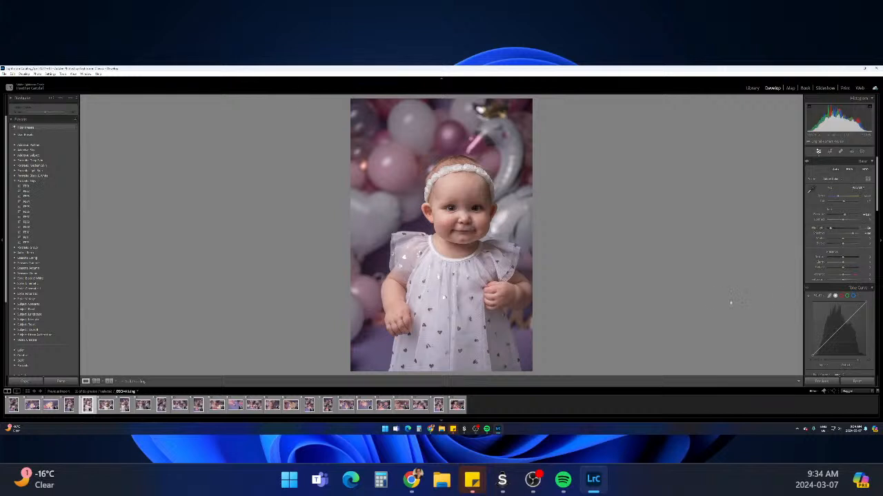
Compare the close vertical white-dress portrait with its neighbouring photos and raise its blacks slightly
{"action": "key", "text": "Left"}
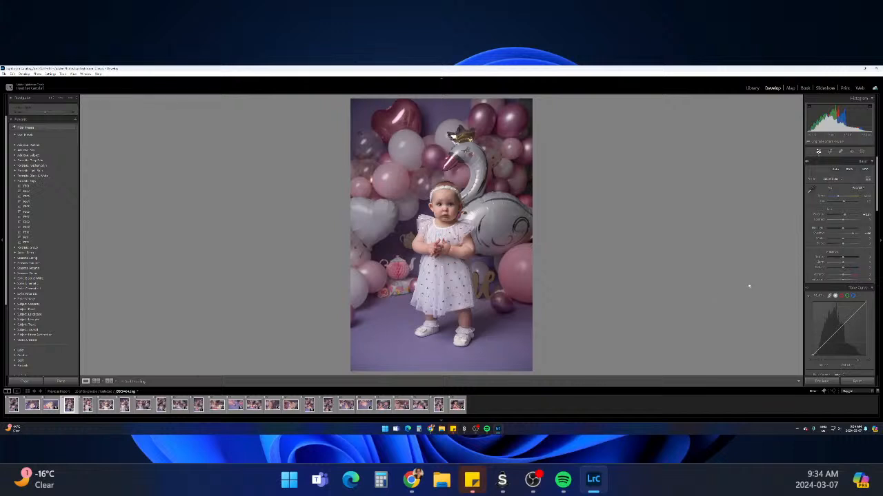
{"action": "key", "text": "Right"}
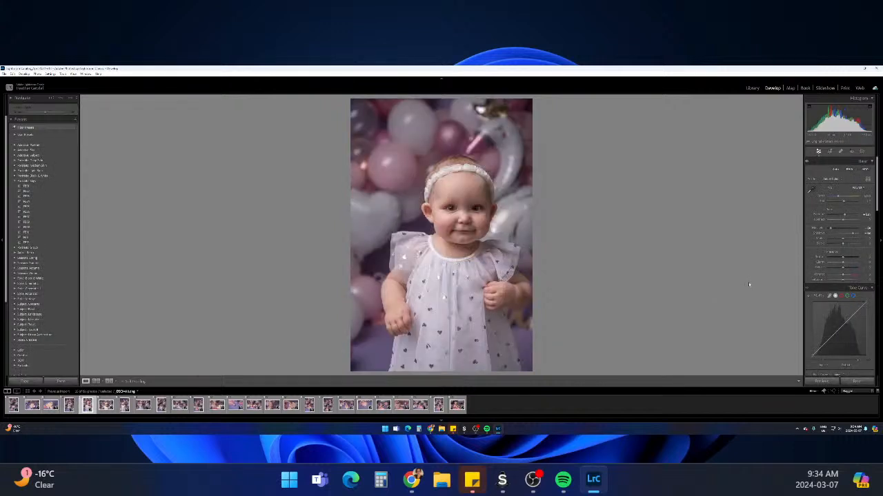
{"action": "key", "text": "Right"}
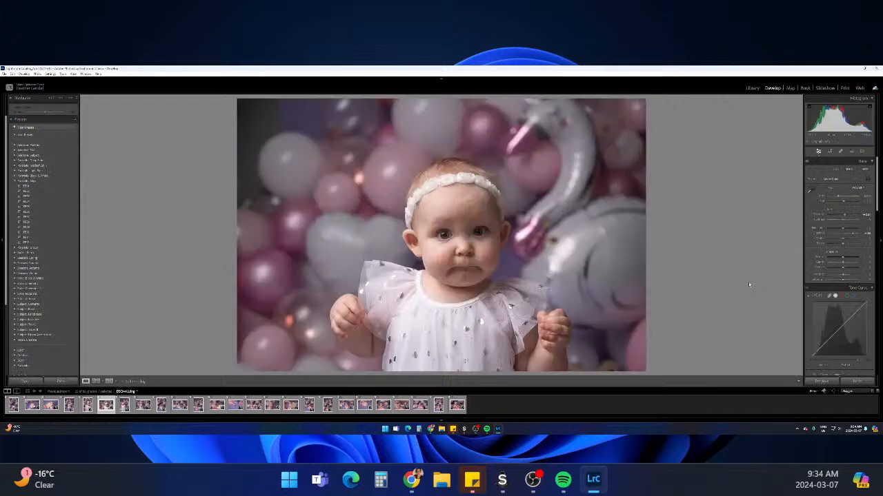
{"action": "key", "text": "Left"}
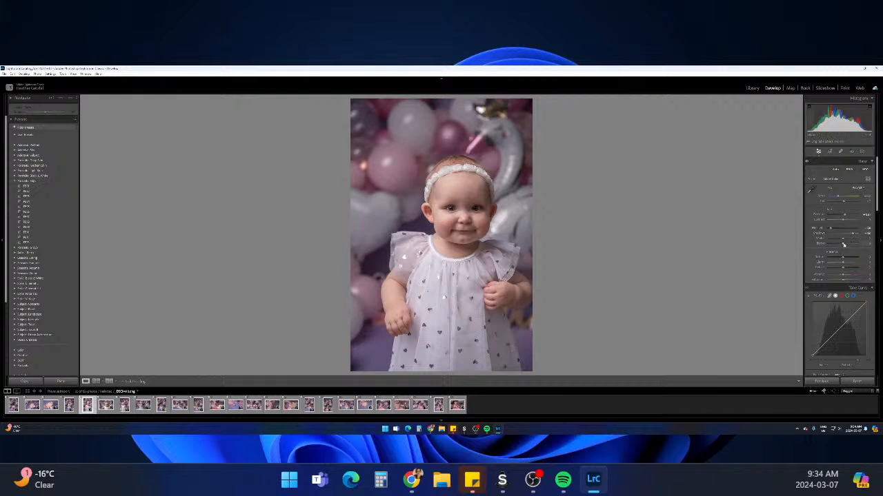
{"action": "left_click_drag", "start_coordinate": [842, 245], "coordinate": [848, 244]}
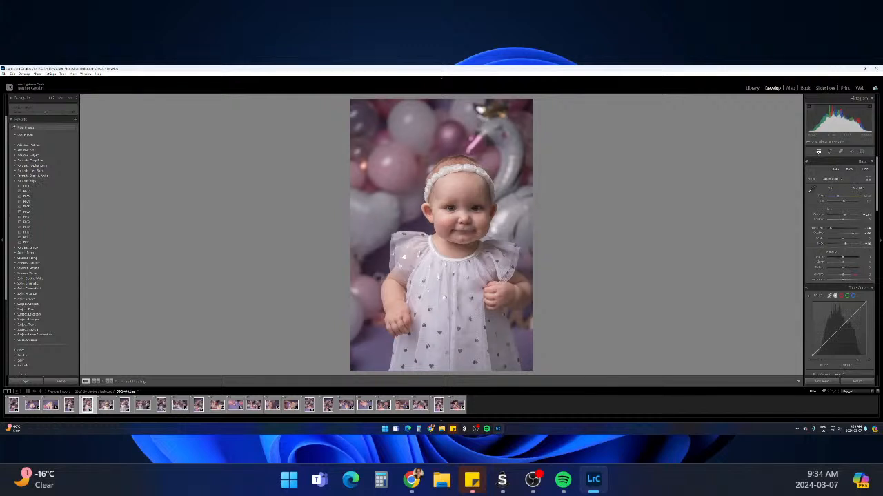
Set the highlights of the close horizontal white-dress portrait to -100 and fine-tune its blacks
{"action": "left_click", "coordinate": [106, 405]}
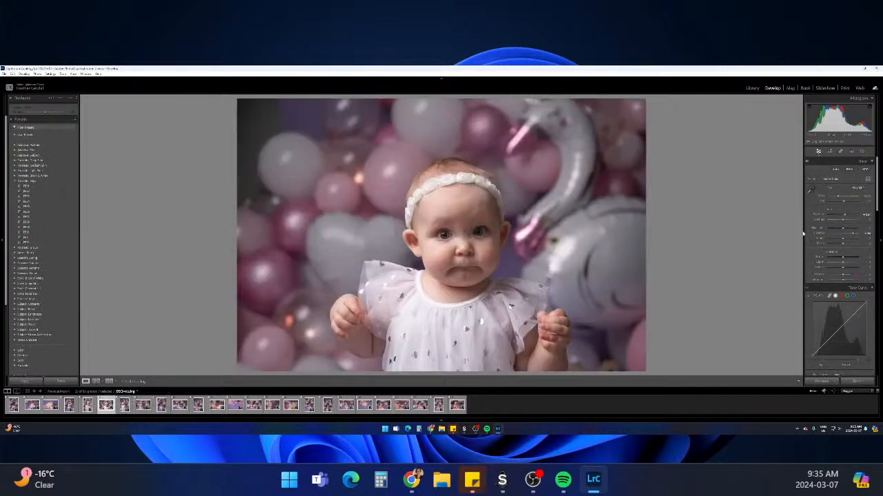
{"action": "left_click_drag", "start_coordinate": [842, 228], "coordinate": [827, 228]}
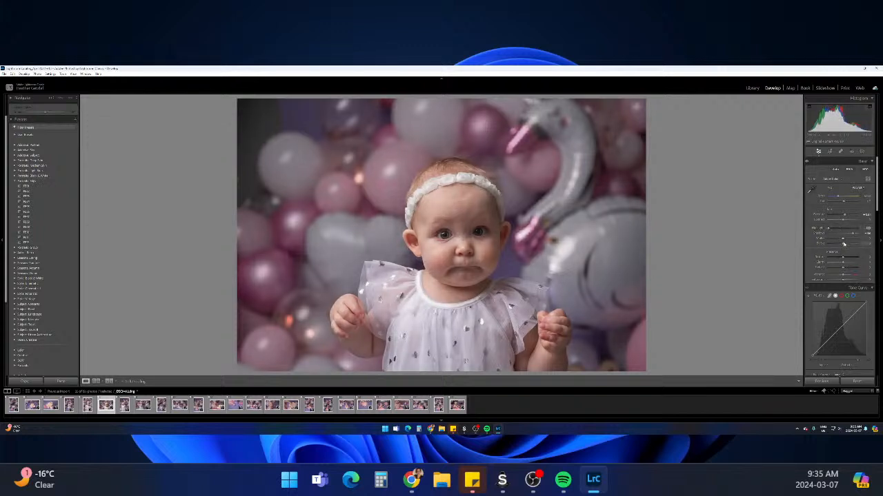
{"action": "left_click_drag", "start_coordinate": [844, 244], "coordinate": [845, 245]}
Pull the highlights fully down on the vertical photo of the laughing baby, lower its whites and fine-tune its blacks
{"action": "left_click", "coordinate": [123, 406]}
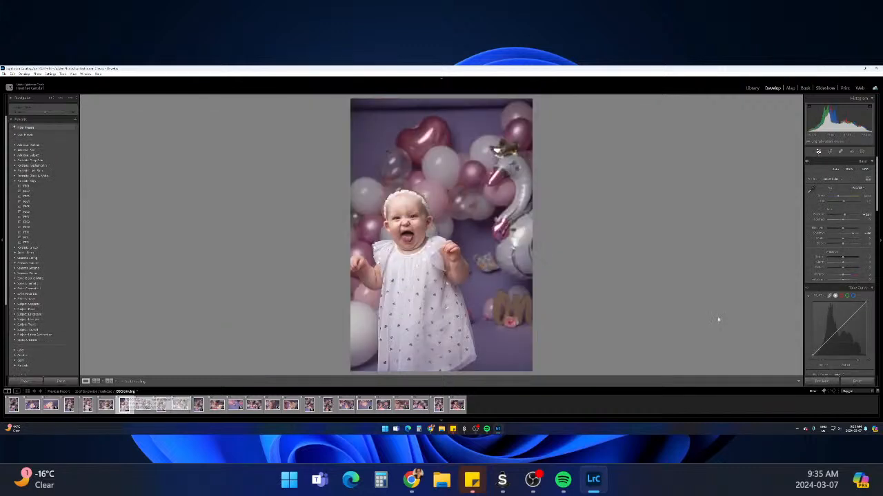
{"action": "left_click_drag", "start_coordinate": [839, 229], "coordinate": [825, 231]}
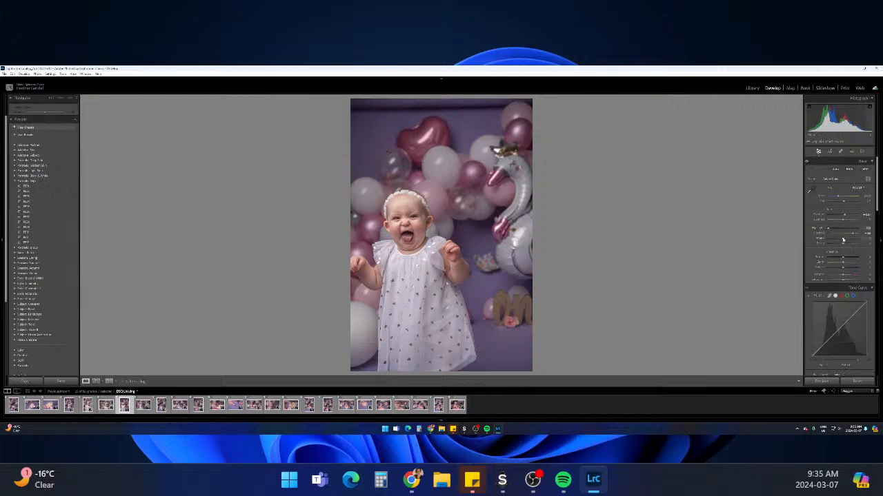
{"action": "left_click_drag", "start_coordinate": [842, 240], "coordinate": [838, 240]}
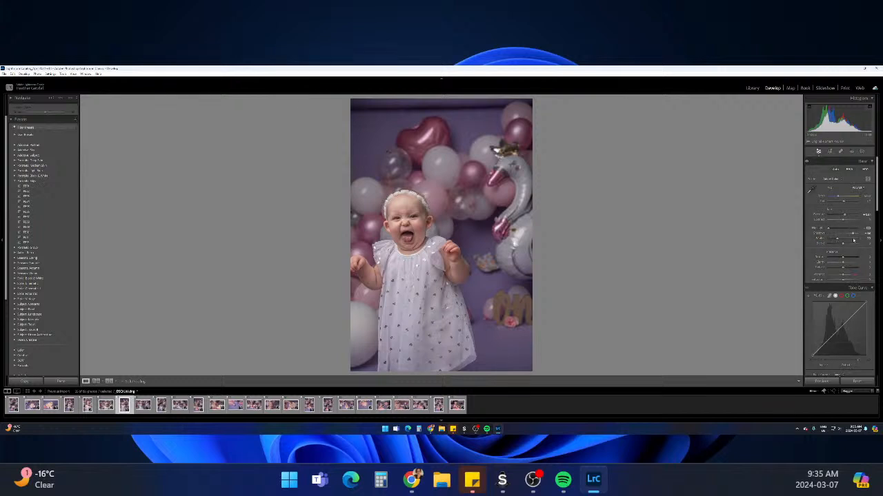
{"action": "left_click_drag", "start_coordinate": [843, 245], "coordinate": [844, 244]}
Examine the exposure of the remaining white-dress photos and the cake photos up to the vertical shots with the smashed cake
{"action": "left_click", "coordinate": [143, 406]}
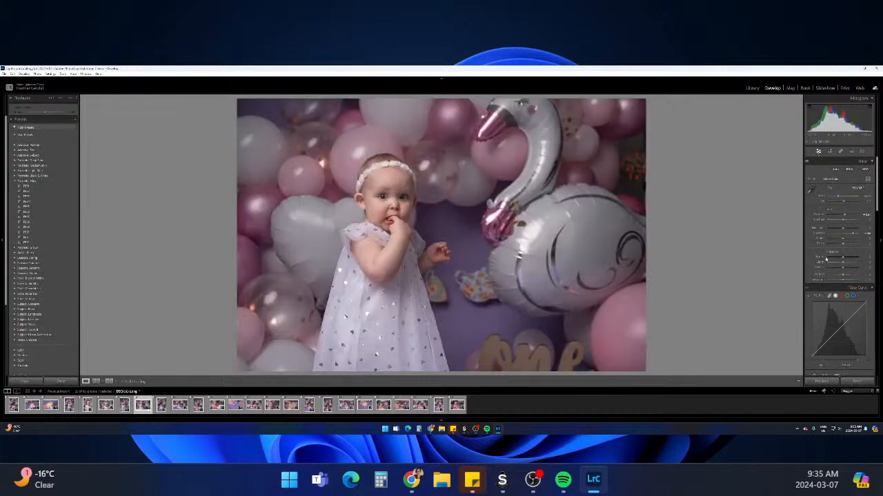
{"action": "left_click", "coordinate": [161, 407]}
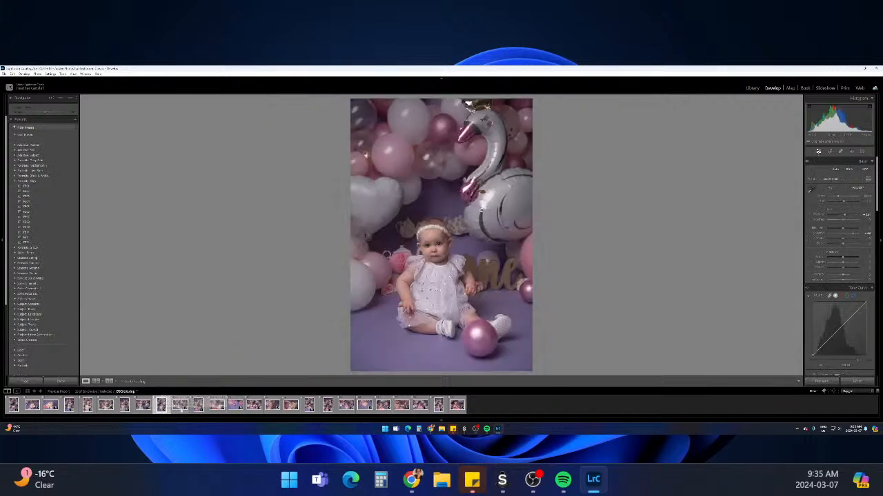
{"action": "left_click", "coordinate": [180, 407]}
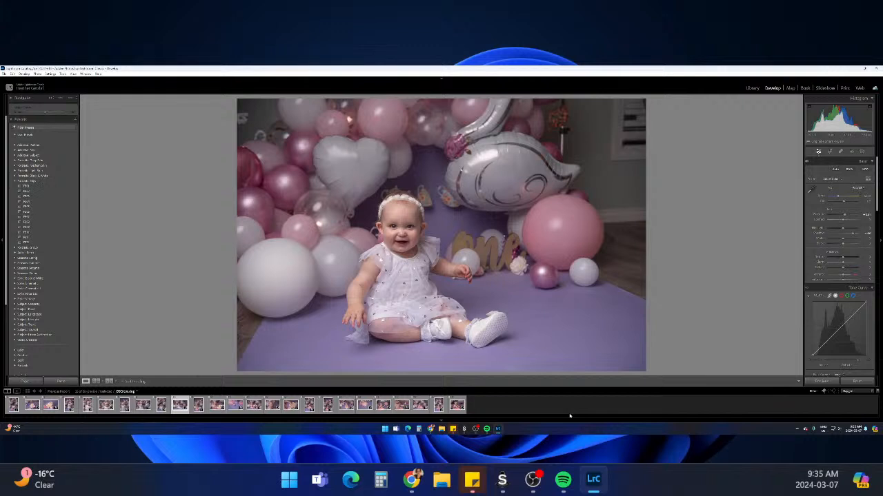
{"action": "key", "text": "Right"}
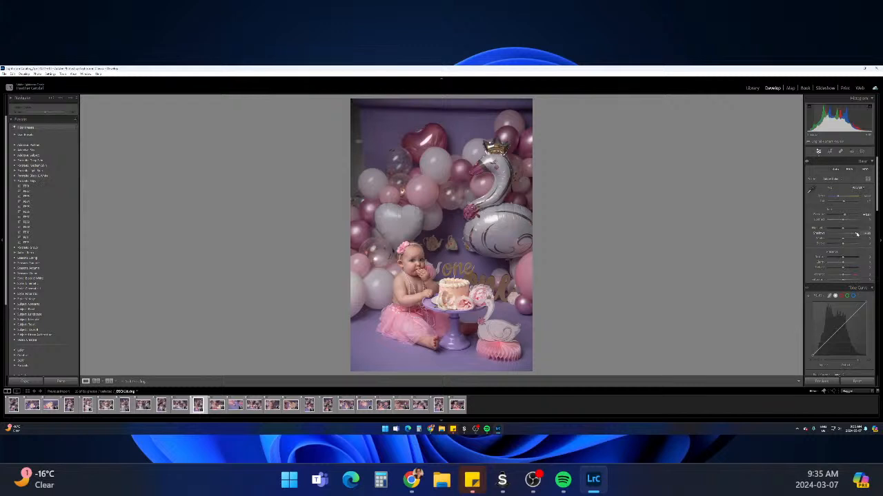
{"action": "left_click", "coordinate": [216, 406]}
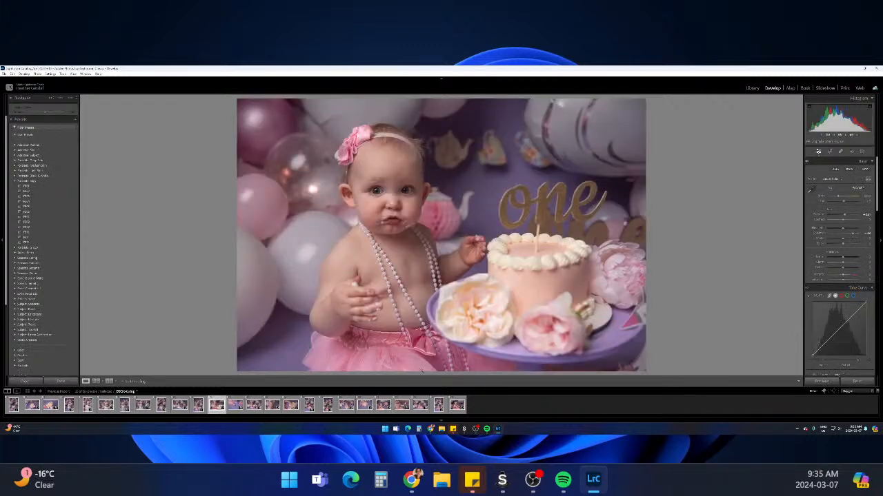
{"action": "key", "text": "Right"}
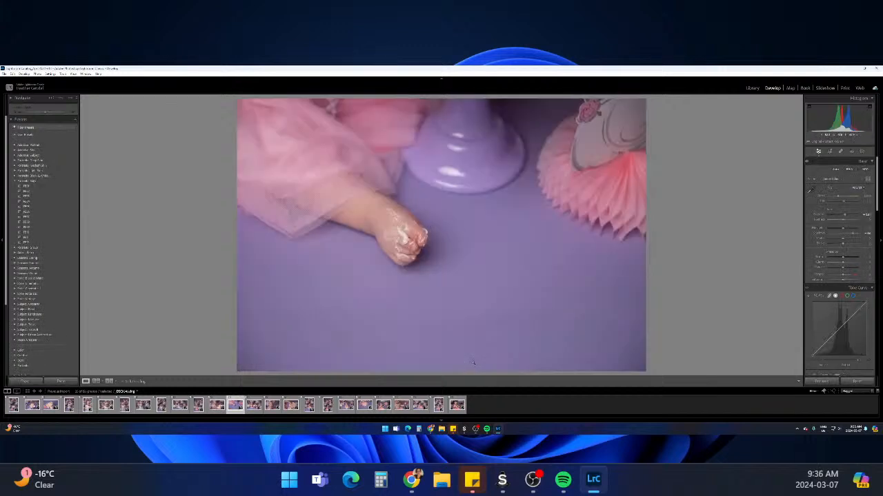
{"action": "key", "text": "Right"}
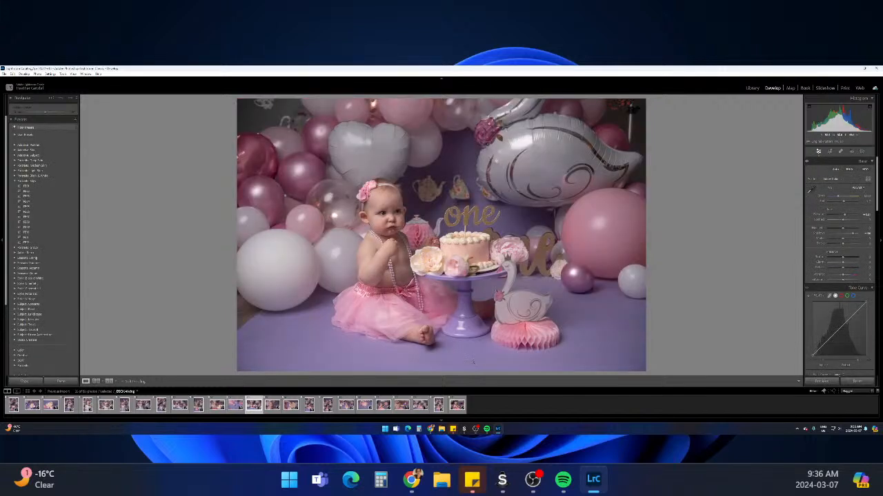
{"action": "key", "text": "Right"}
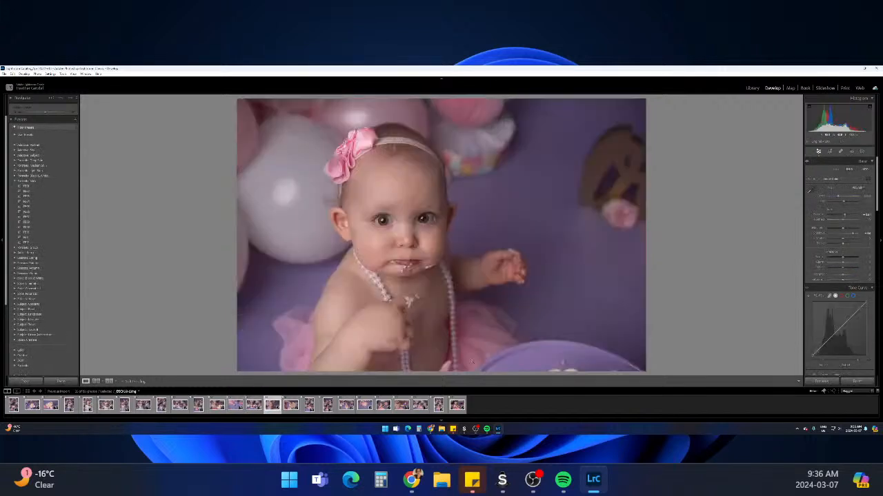
{"action": "key", "text": "Right"}
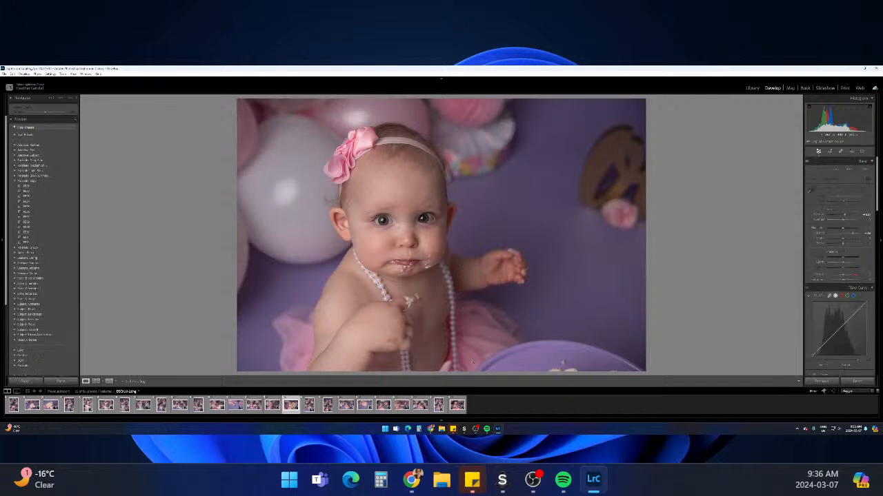
{"action": "key", "text": "Right"}
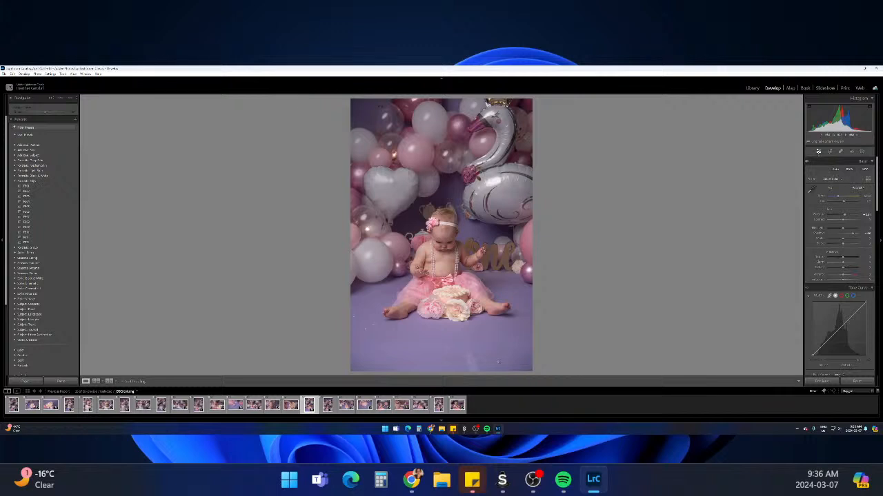
{"action": "key", "text": "Right"}
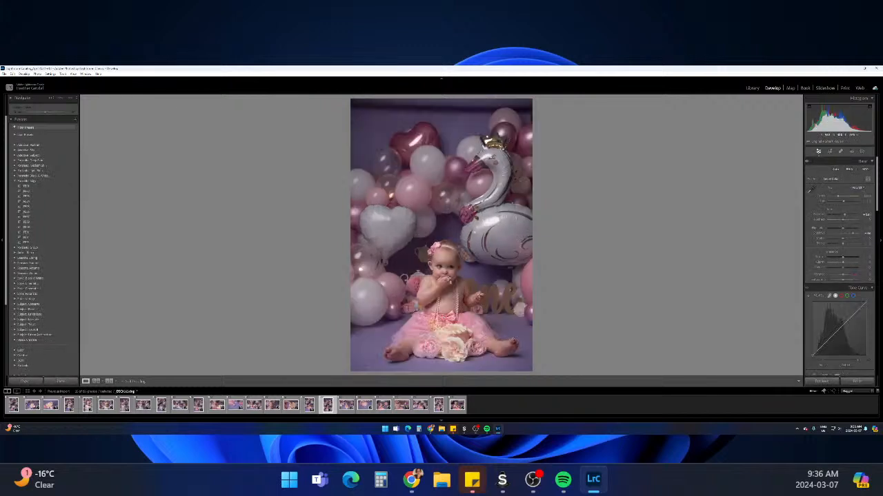
Select the two vertical shots of the baby with the smashed cake and fine-tune their shadows together
{"action": "key", "text": "Left"}
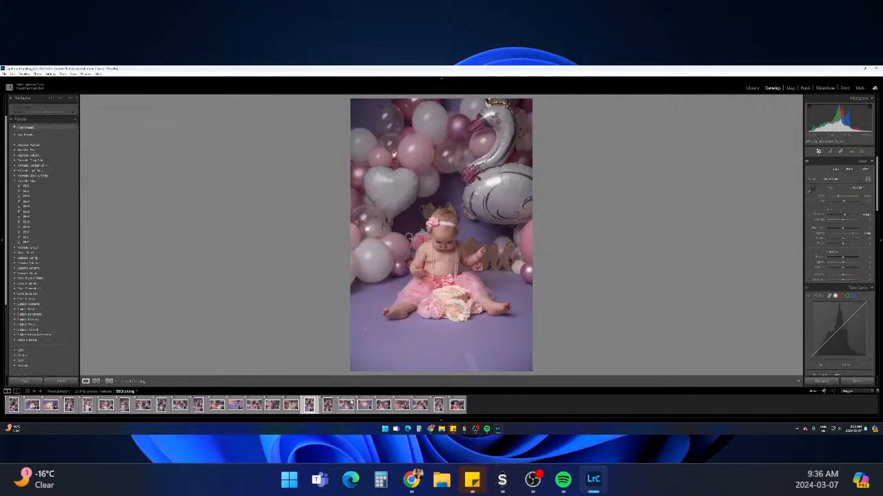
{"action": "left_click", "coordinate": [326, 405], "text": "ctrl"}
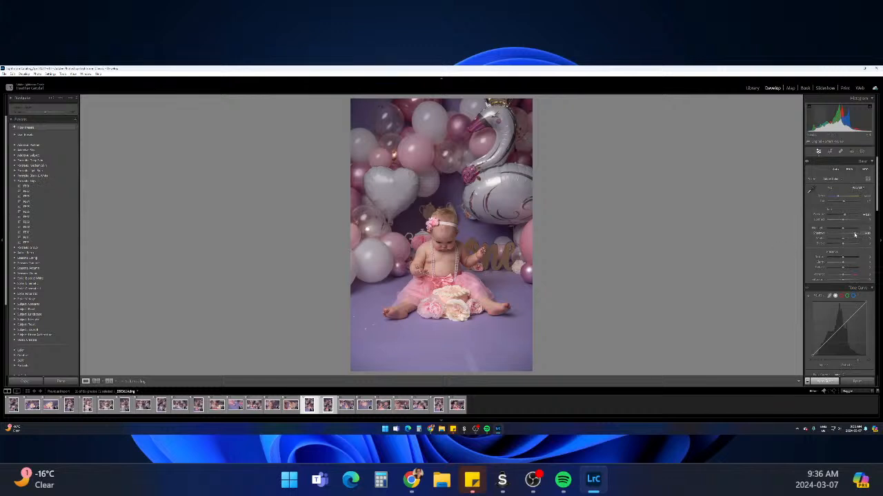
{"action": "left_click_drag", "start_coordinate": [855, 235], "coordinate": [855, 234]}
Check the remaining cake-smash photos and lower the highlights on the wide horizontal shot of the baby looking down in the pink tutu
{"action": "left_click", "coordinate": [346, 405]}
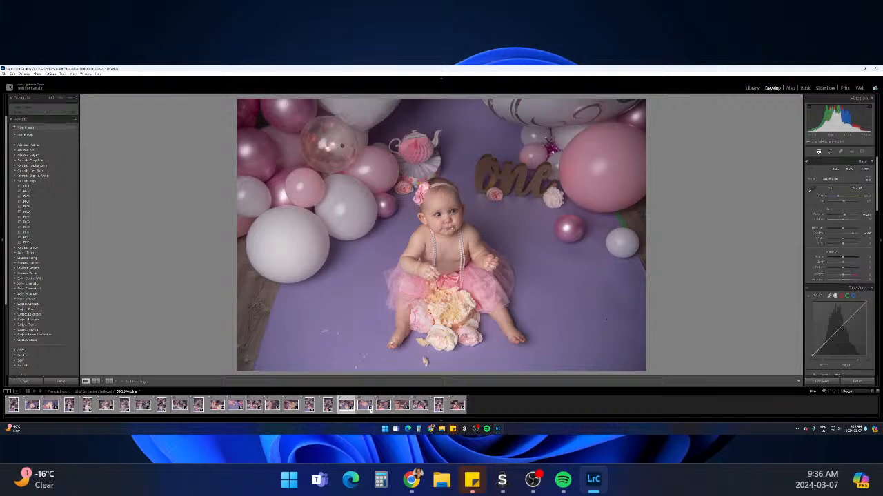
{"action": "left_click", "coordinate": [368, 409]}
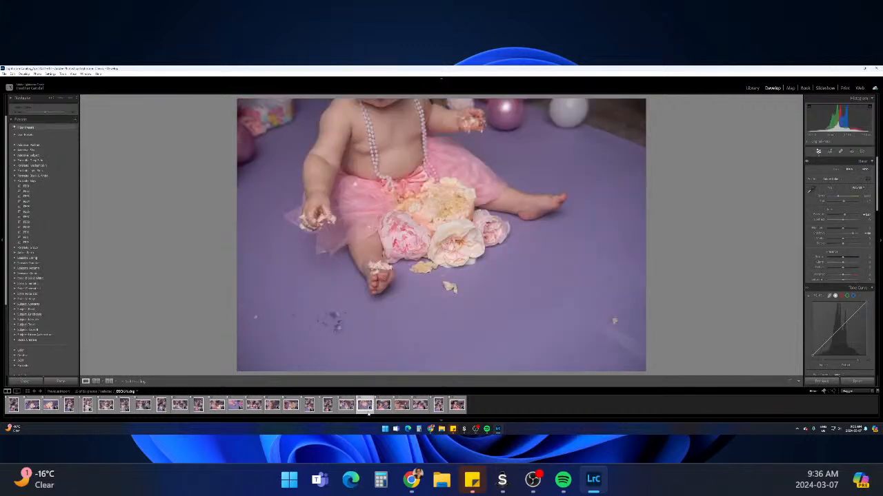
{"action": "left_click", "coordinate": [387, 412]}
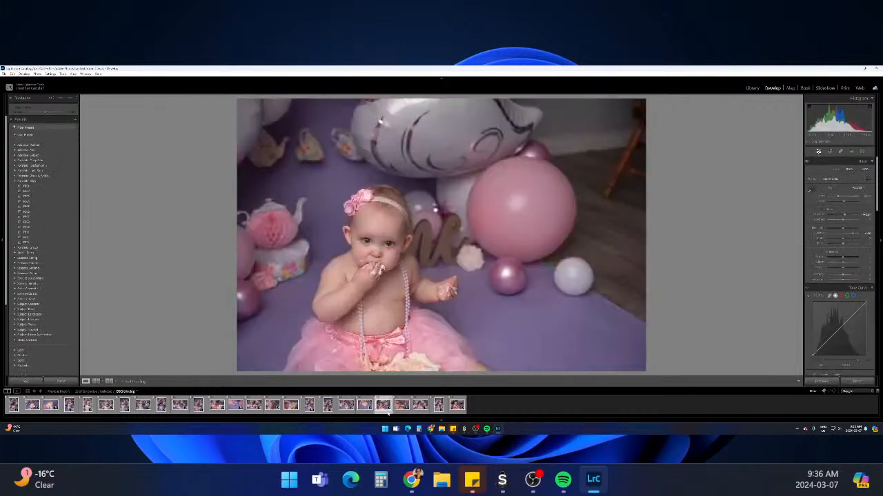
{"action": "left_click", "coordinate": [403, 413]}
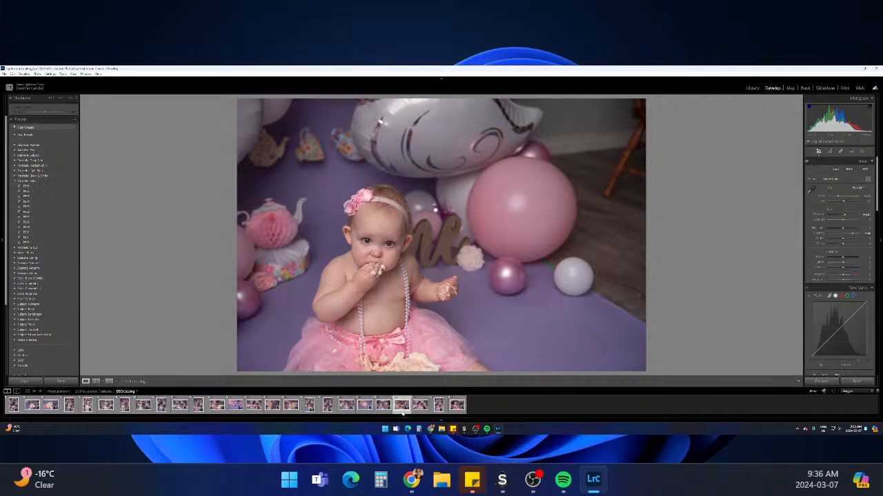
{"action": "left_click", "coordinate": [417, 413]}
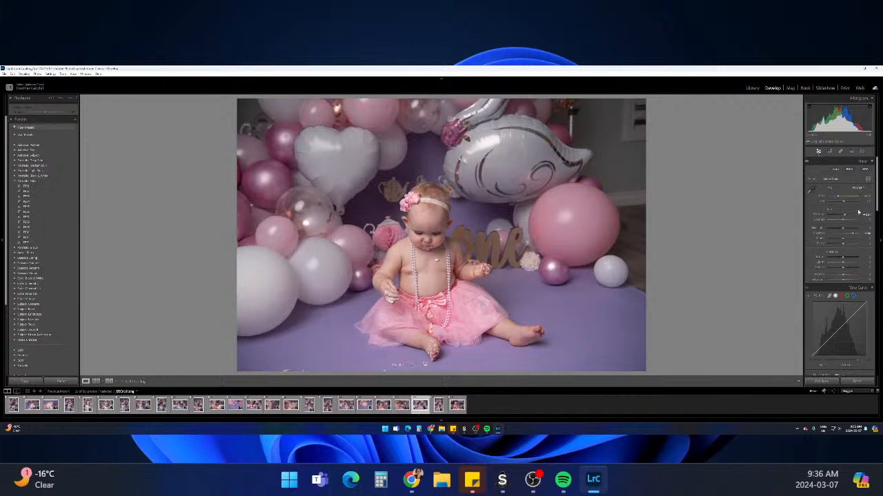
{"action": "left_click_drag", "start_coordinate": [843, 229], "coordinate": [834, 229]}
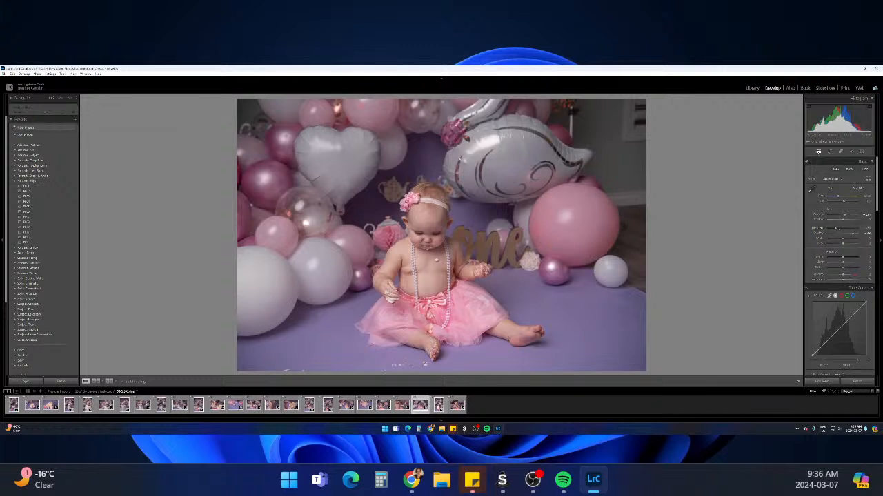
{"action": "left_click", "coordinate": [438, 406]}
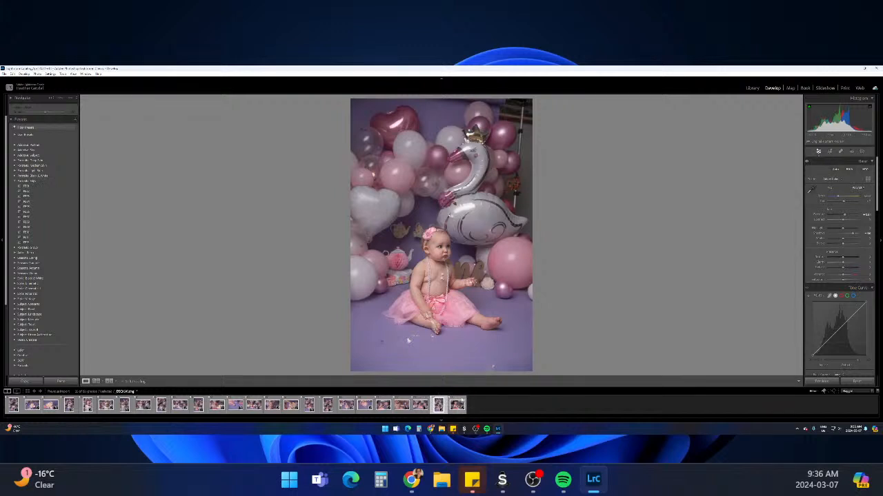
{"action": "left_click", "coordinate": [457, 405]}
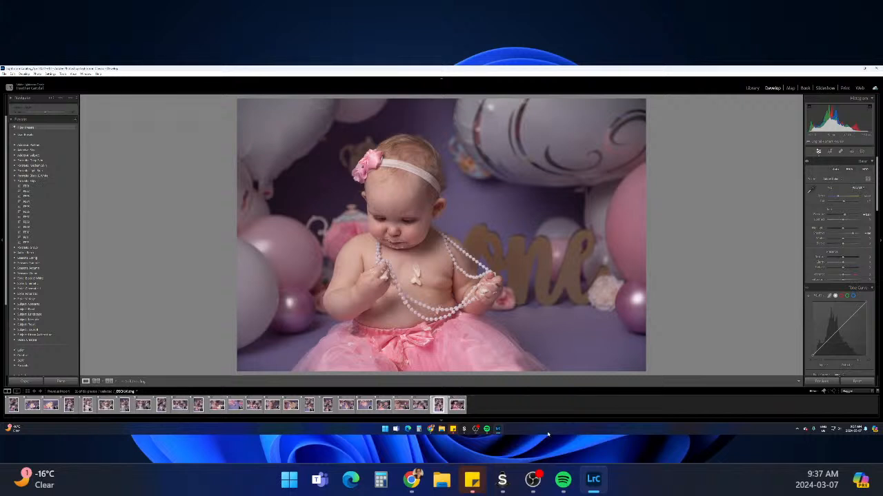
Straighten the vertical shot of the pink-tutu baby sitting beneath the swan balloon, and crop it slightly tighter
{"action": "key", "text": "Right"}
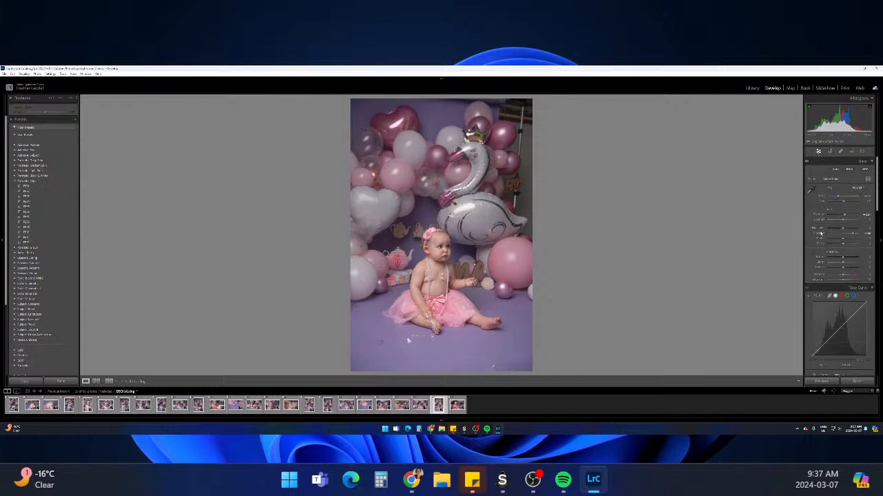
{"action": "left_click", "coordinate": [829, 151]}
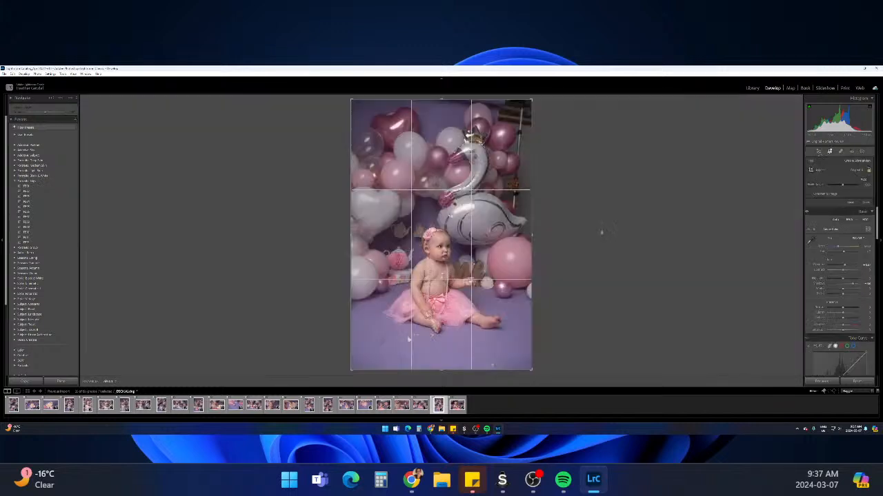
{"action": "left_click_drag", "start_coordinate": [543, 371], "coordinate": [548, 371]}
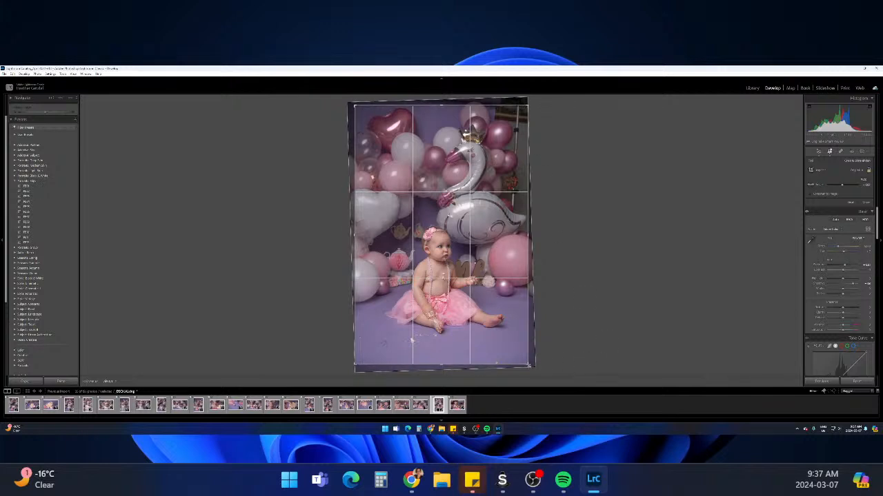
{"action": "left_click_drag", "start_coordinate": [529, 365], "coordinate": [526, 360]}
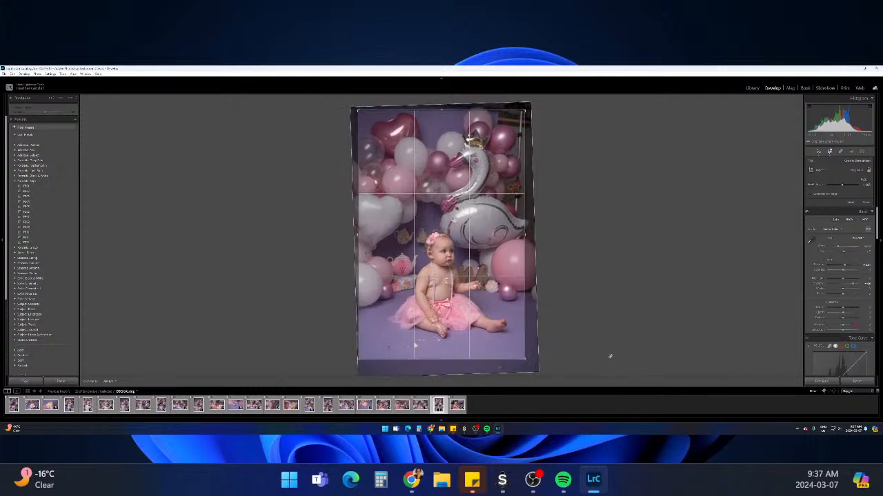
{"action": "key", "text": "Return"}
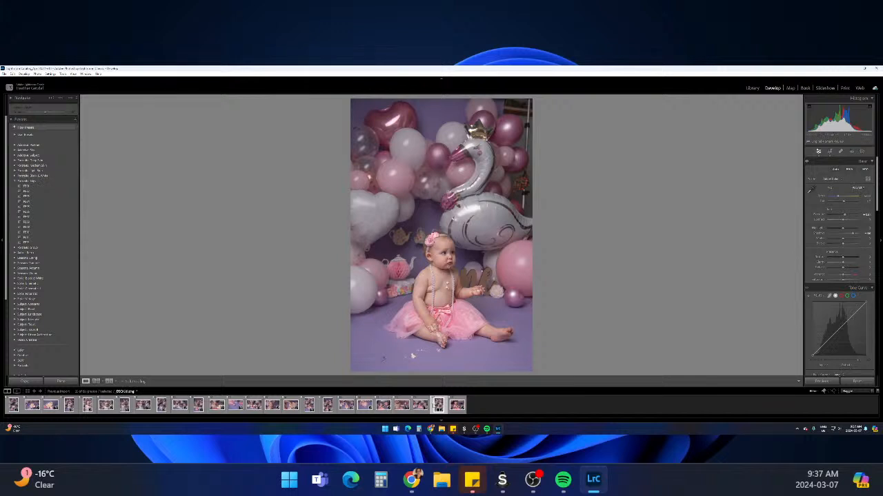
Crop the wide horizontal shot of the baby looking down in the pink tutu, trimming its top and right edges
{"action": "left_click", "coordinate": [416, 407]}
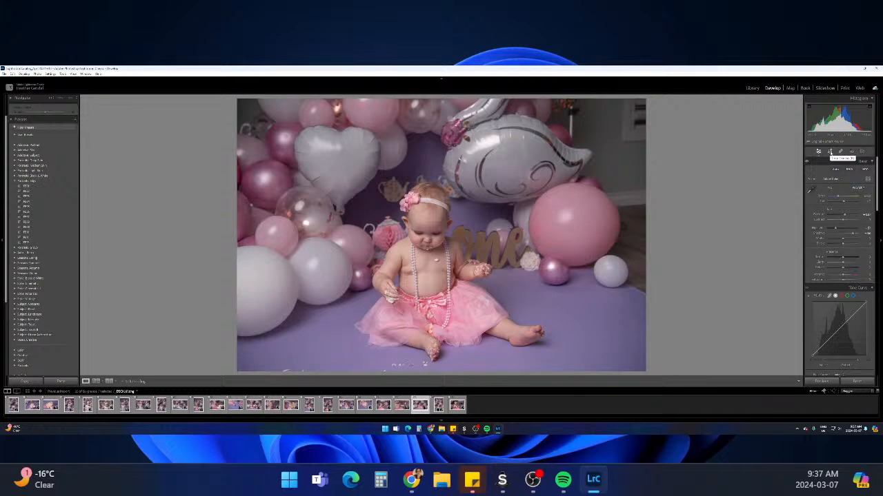
{"action": "left_click", "coordinate": [830, 152]}
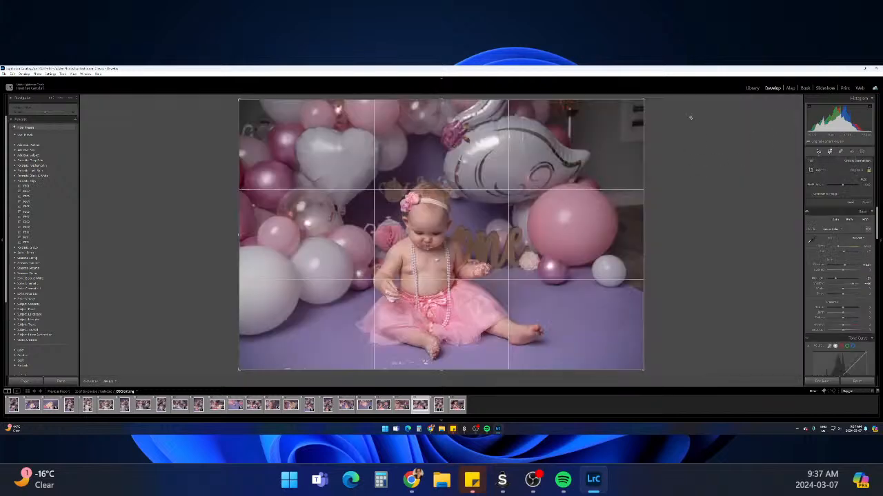
{"action": "left_click_drag", "start_coordinate": [645, 101], "coordinate": [635, 109]}
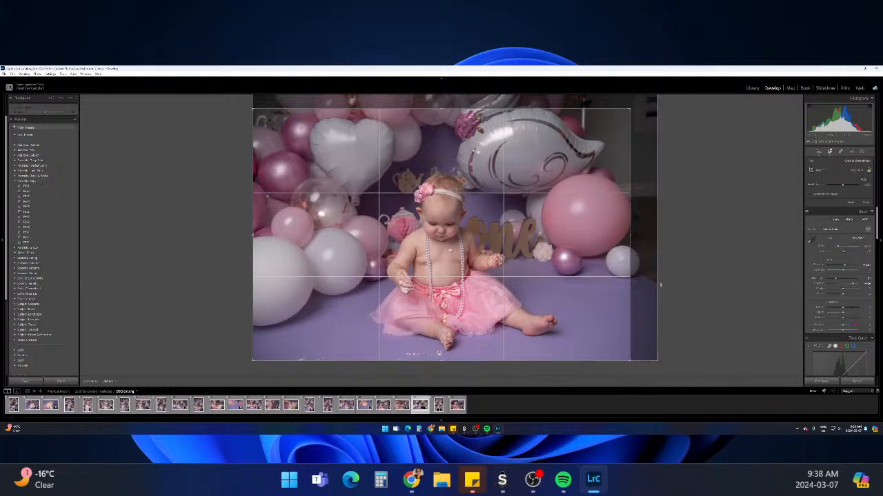
{"action": "key", "text": "Return"}
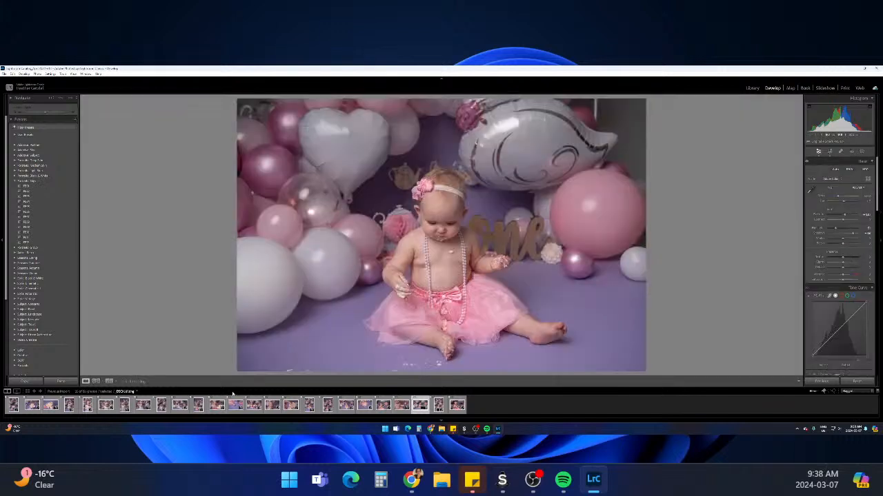
Crop the horizontal shot of the baby eating cake tightly around her, removing the bare floor and most of the swan balloon
{"action": "left_click", "coordinate": [401, 405]}
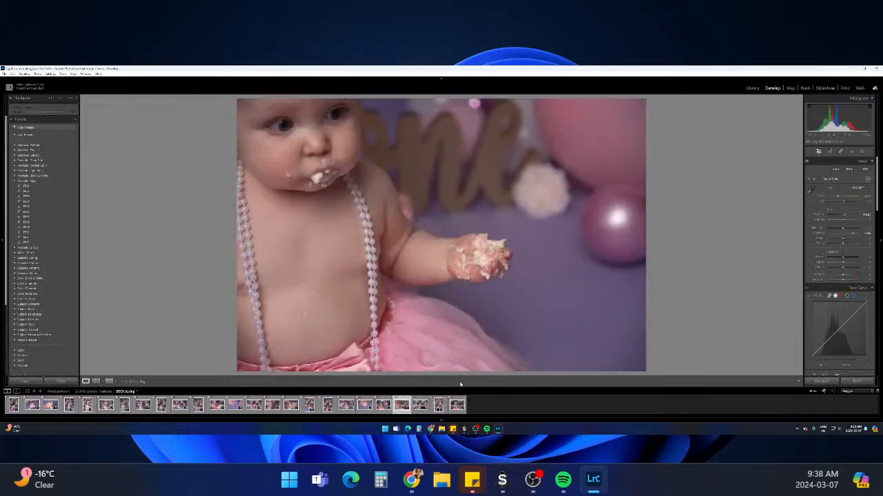
{"action": "key", "text": "Left"}
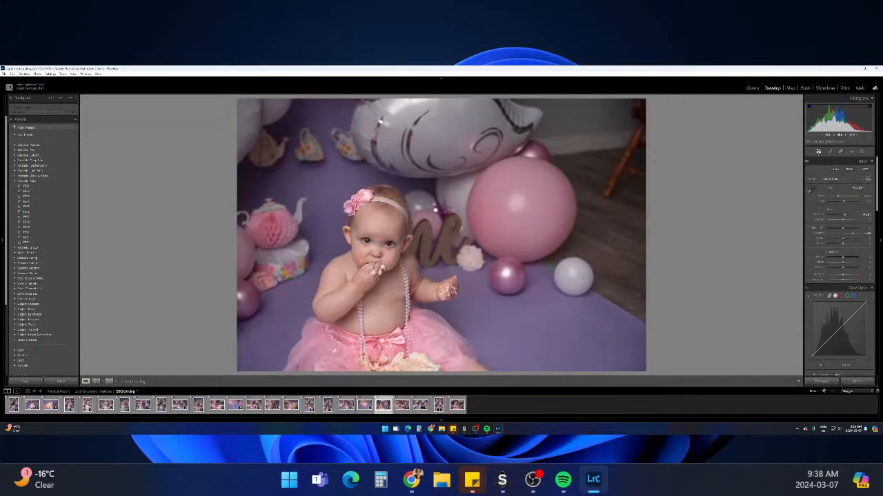
{"action": "left_click", "coordinate": [831, 152]}
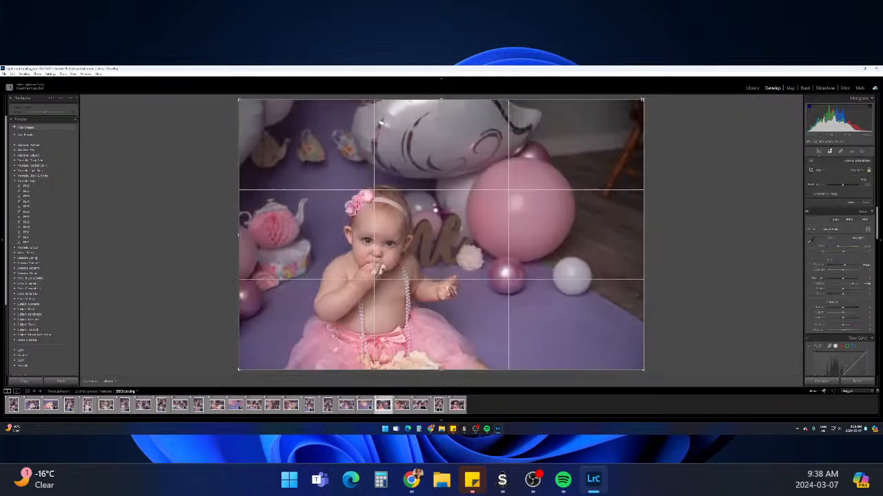
{"action": "left_click_drag", "start_coordinate": [644, 101], "coordinate": [527, 180]}
{"action": "left_click_drag", "start_coordinate": [587, 128], "coordinate": [591, 125]}
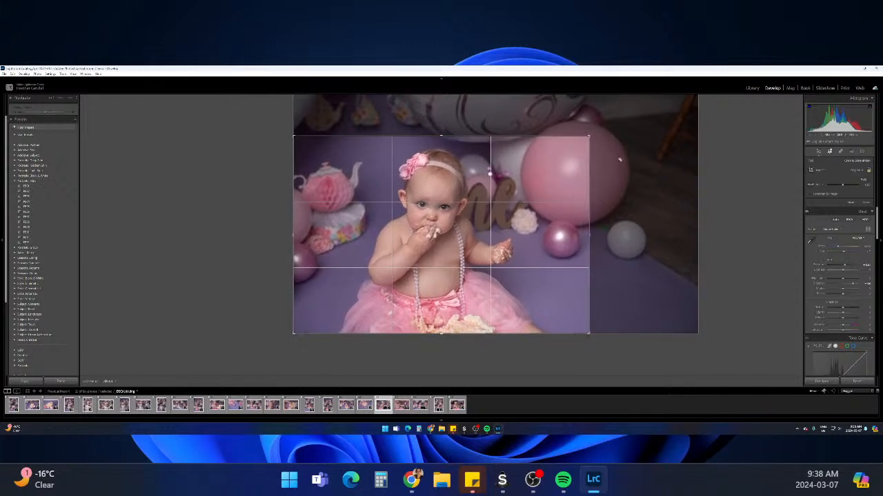
{"action": "key", "text": "Return"}
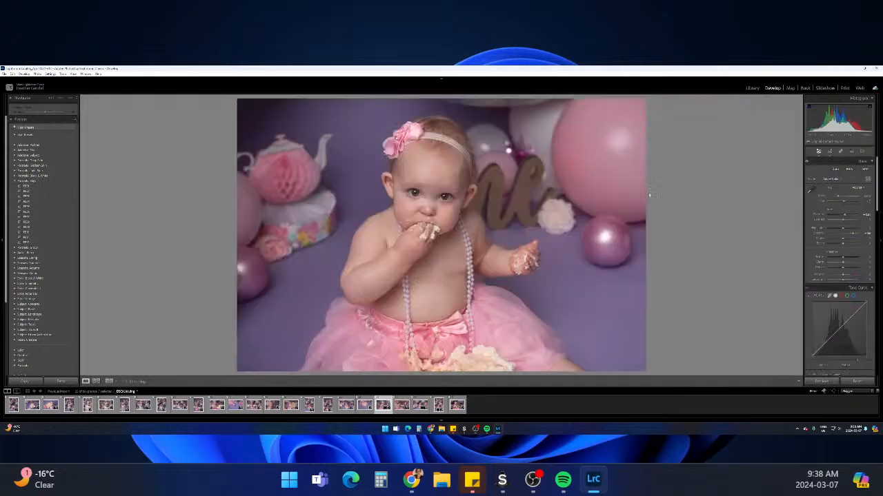
Crop the headless detail shot closer to the smashed cake, the tutu and the baby's legs
{"action": "left_click", "coordinate": [365, 405]}
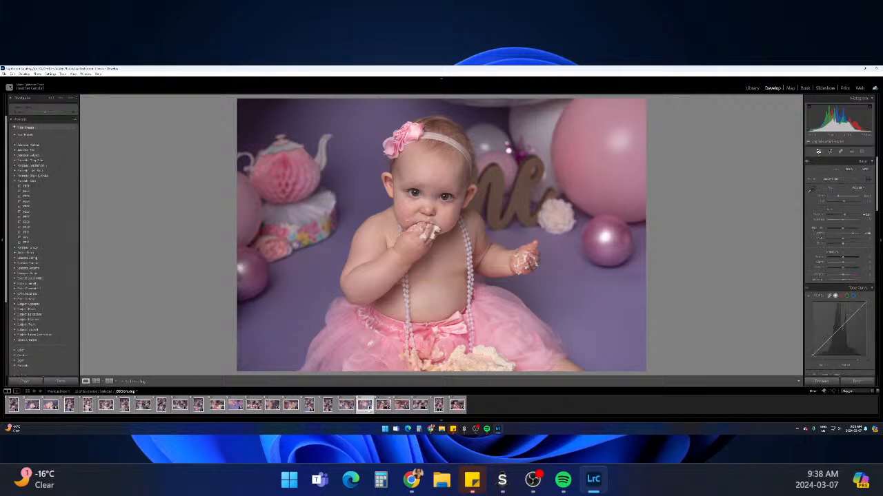
{"action": "key", "text": "r"}
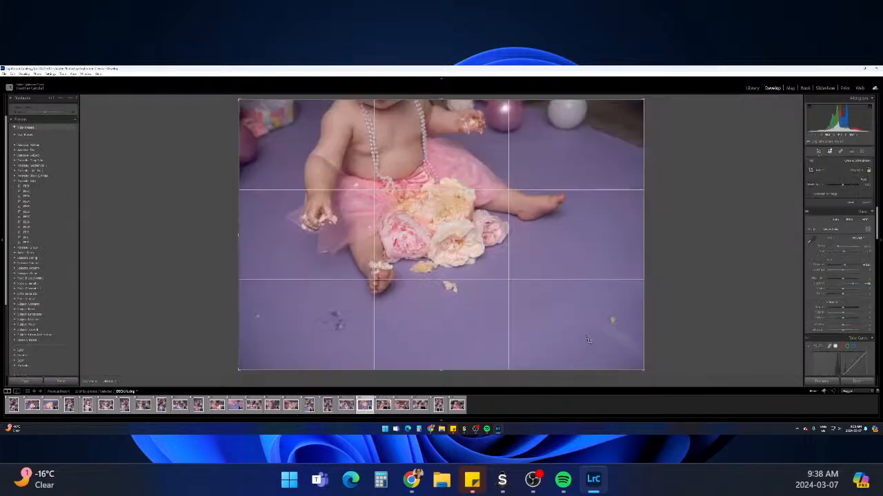
{"action": "left_click_drag", "start_coordinate": [643, 370], "coordinate": [608, 346]}
{"action": "left_click_drag", "start_coordinate": [293, 124], "coordinate": [280, 138]}
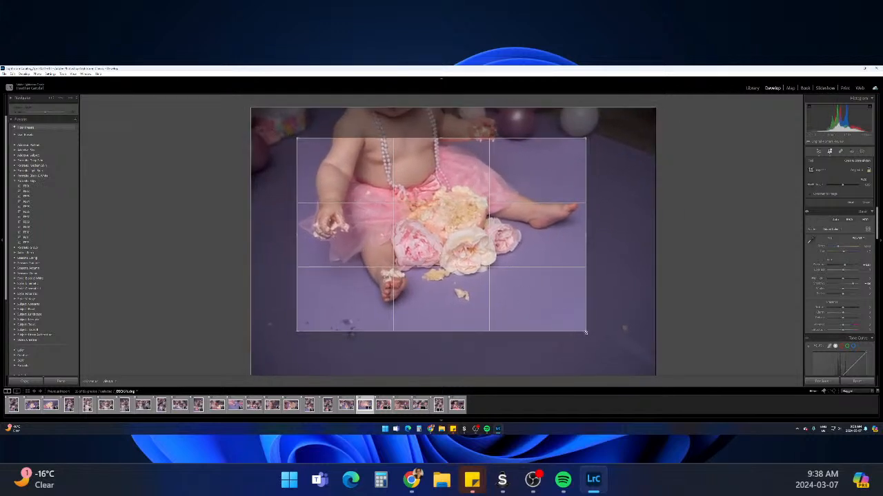
{"action": "mouse_move", "coordinate": [520, 280]}
{"action": "left_mouse_down"}
{"action": "mouse_move", "coordinate": [533, 272]}
{"action": "mouse_move", "coordinate": [523, 274]}
{"action": "left_mouse_up"}
{"action": "key", "text": "Return"}
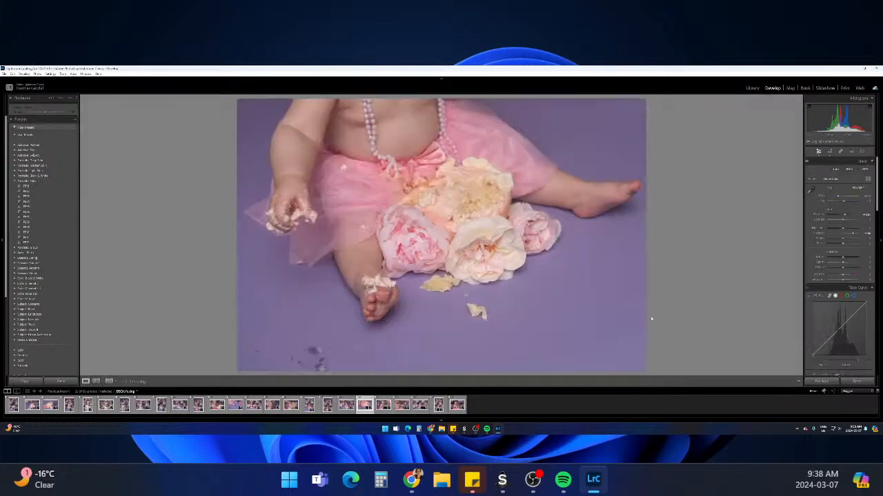
Crop the wide high-angle shot of the baby with the smashed cake on all sides to remove the exposed wood floor
{"action": "left_click", "coordinate": [346, 406]}
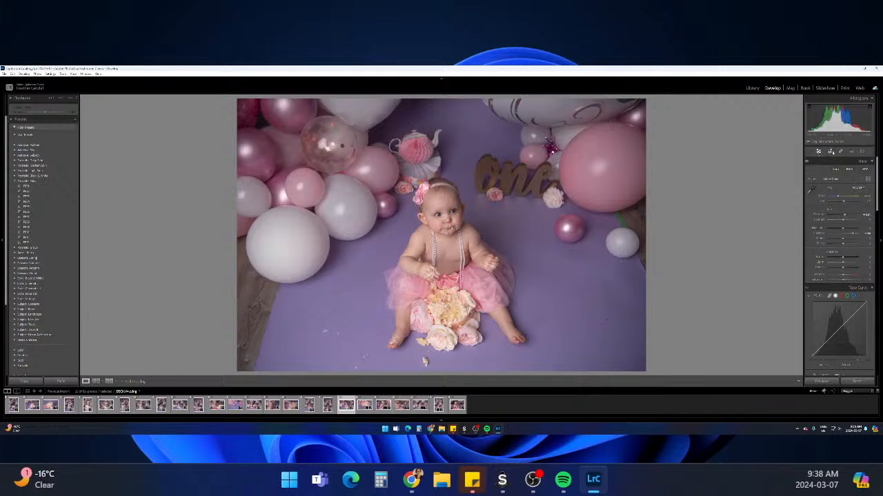
{"action": "left_click", "coordinate": [830, 151]}
{"action": "left_click_drag", "start_coordinate": [238, 370], "coordinate": [245, 366]}
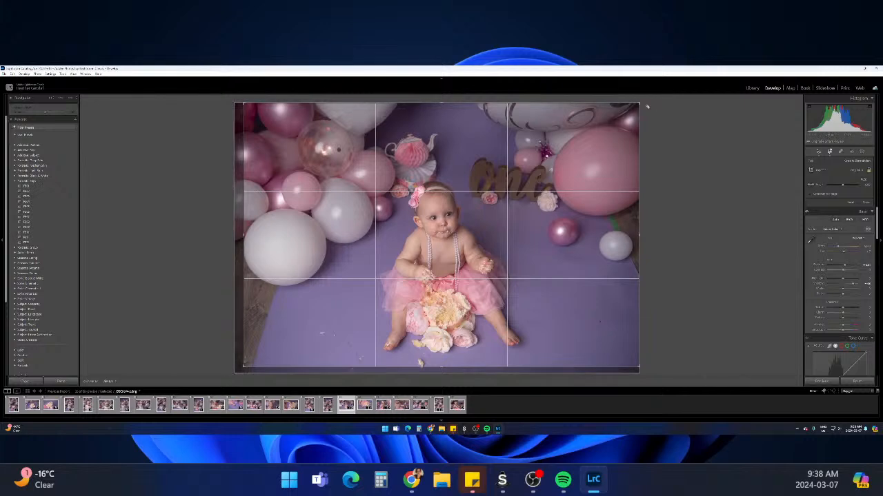
{"action": "left_click_drag", "start_coordinate": [645, 105], "coordinate": [628, 118]}
{"action": "left_click_drag", "start_coordinate": [555, 162], "coordinate": [536, 161]}
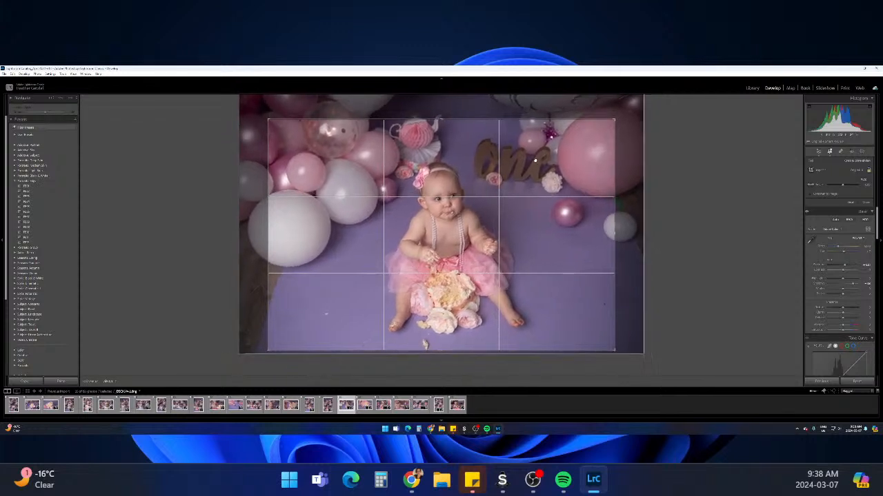
{"action": "left_click_drag", "start_coordinate": [270, 116], "coordinate": [275, 125]}
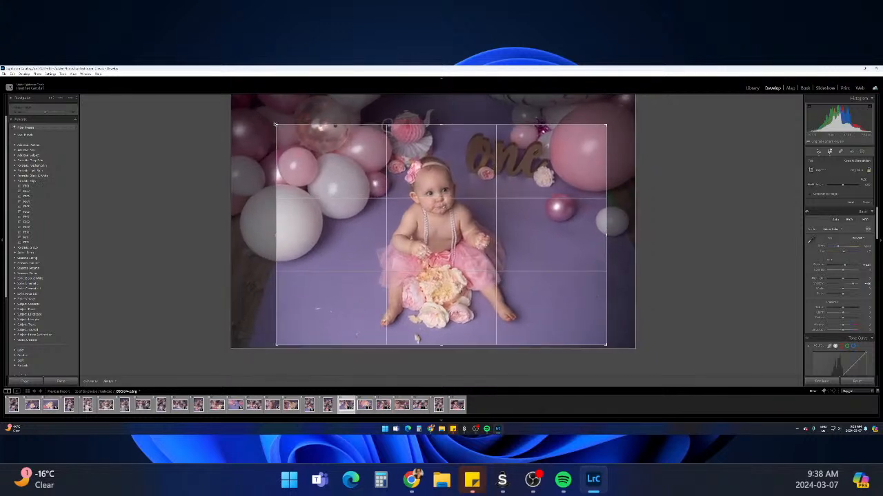
{"action": "left_click_drag", "start_coordinate": [606, 126], "coordinate": [605, 127]}
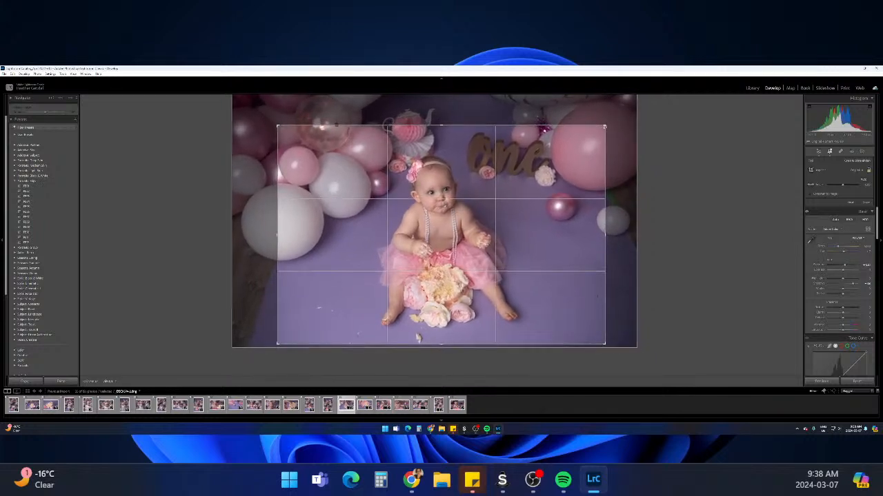
{"action": "key", "text": "Return"}
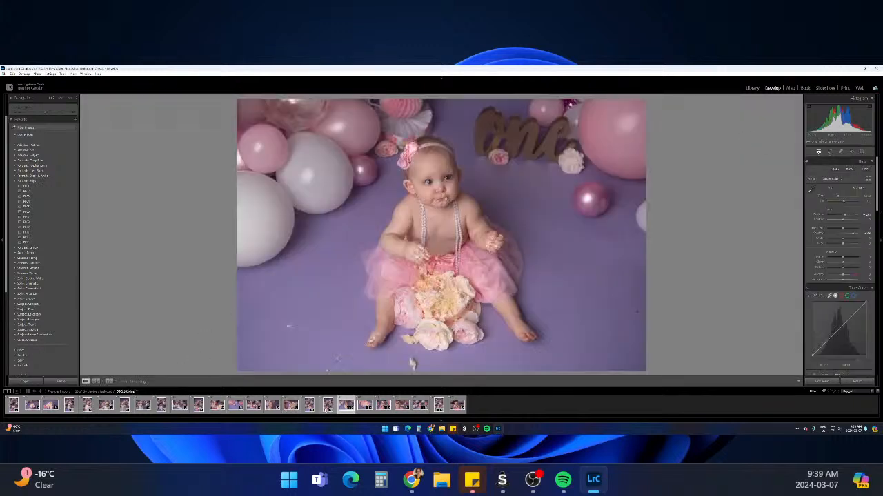
Rotate the vertical shot of the baby eating cake under the swan balloon slightly to straighten it
{"action": "left_click", "coordinate": [328, 405]}
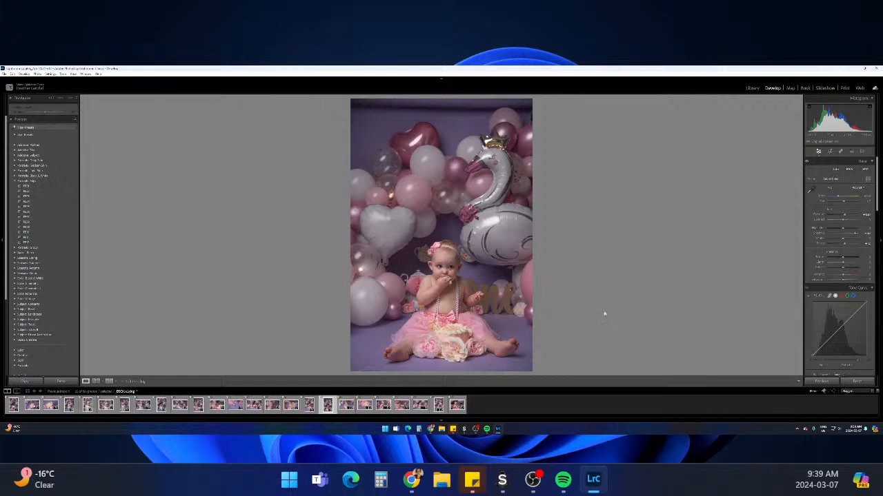
{"action": "left_click", "coordinate": [829, 152]}
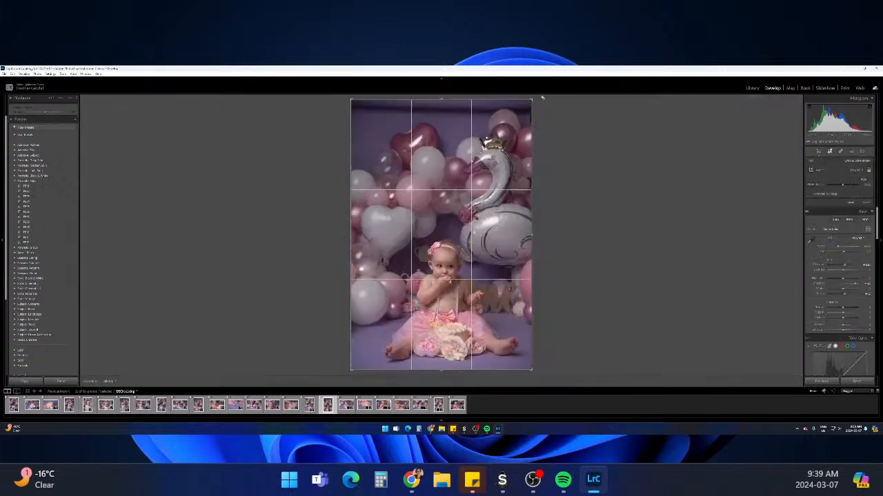
{"action": "left_click_drag", "start_coordinate": [541, 98], "coordinate": [541, 97]}
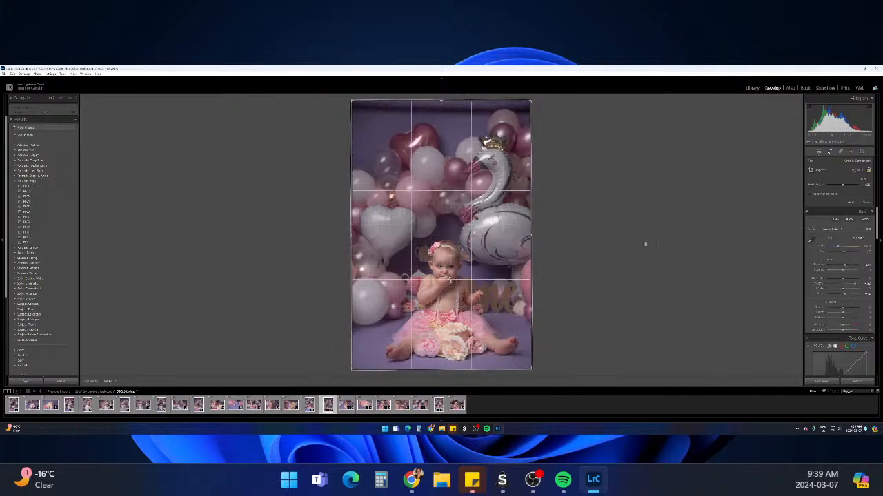
Apply the open crop and crop the preceding portrait of the baby looking down, trimming the floor and sides
{"action": "key", "text": "Return"}
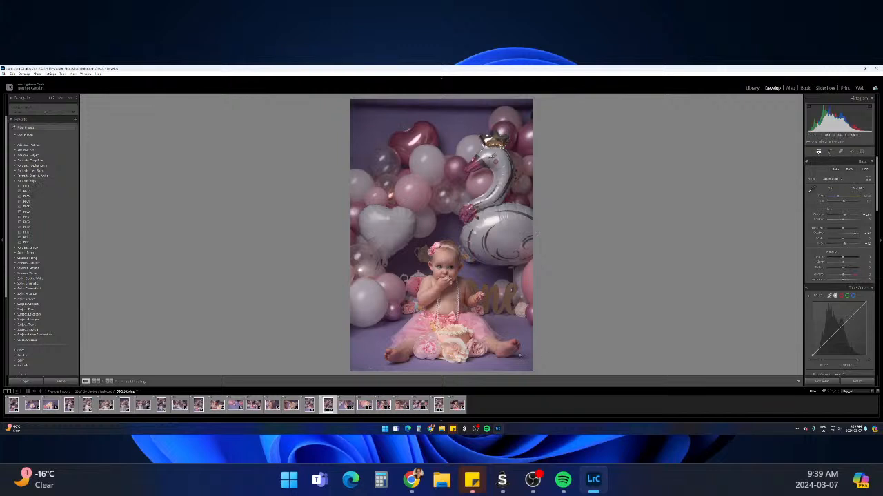
{"action": "left_click", "coordinate": [308, 405]}
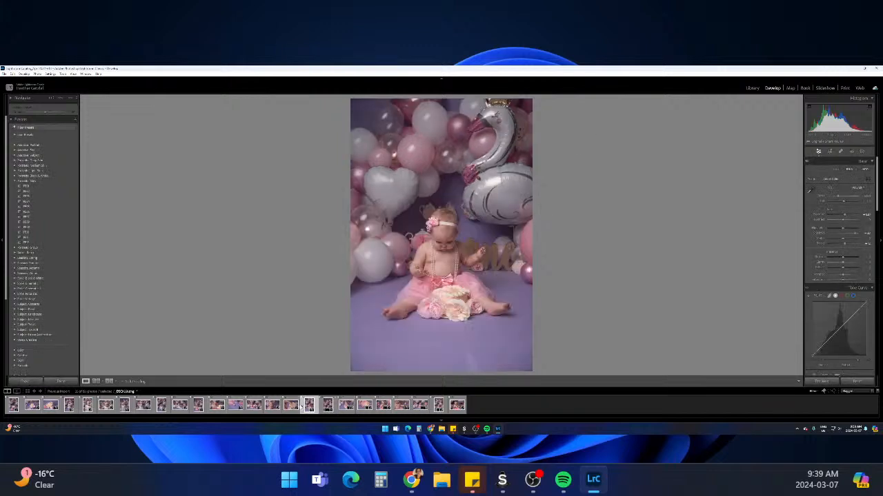
{"action": "left_click", "coordinate": [831, 152]}
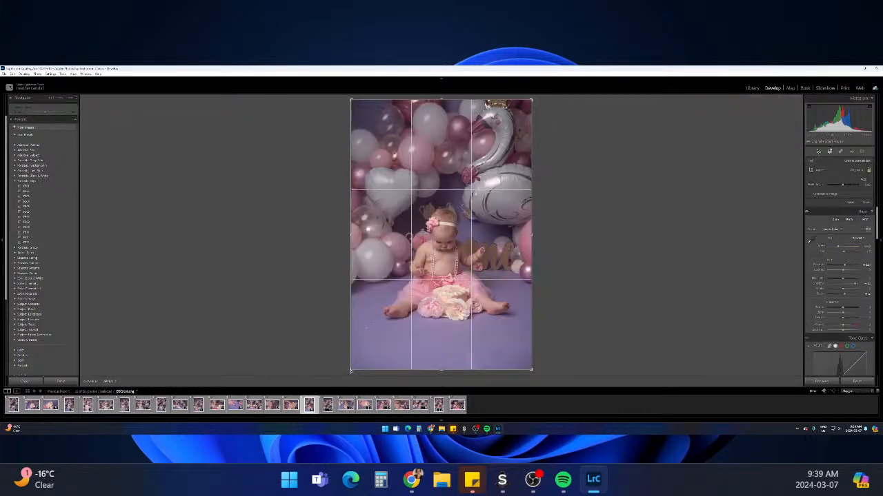
{"action": "left_click_drag", "start_coordinate": [351, 370], "coordinate": [365, 346]}
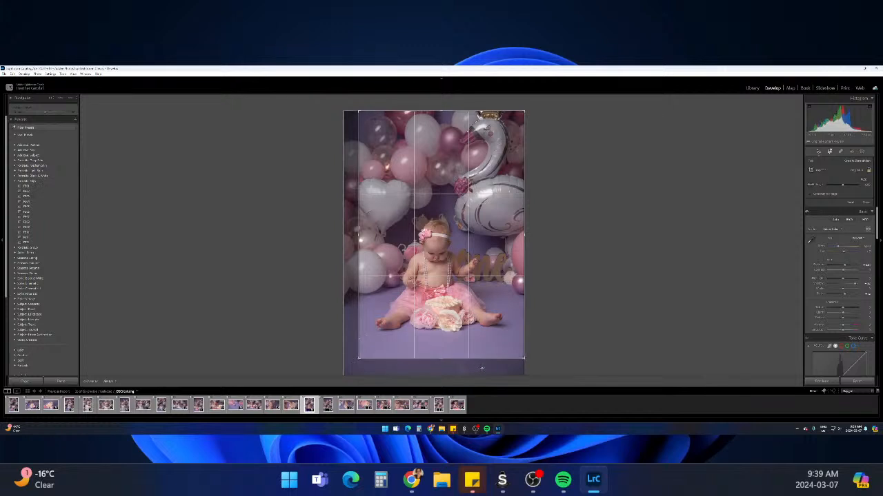
{"action": "left_click_drag", "start_coordinate": [524, 358], "coordinate": [520, 353]}
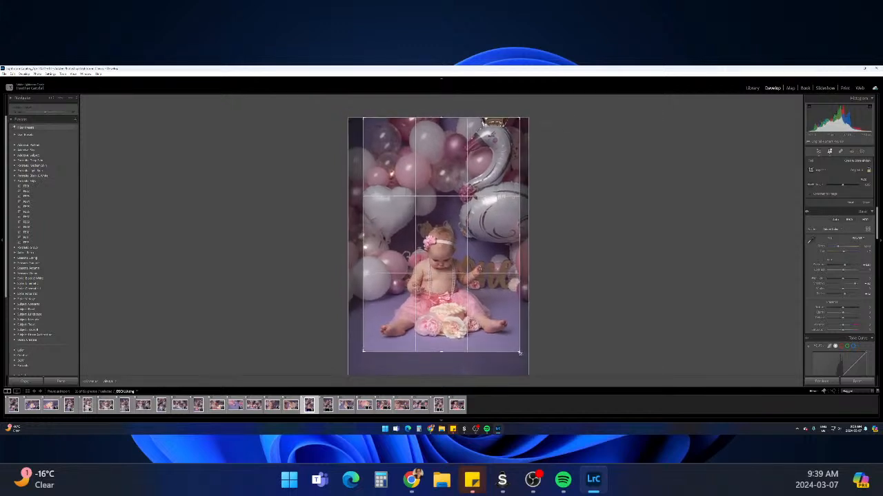
{"action": "key", "text": "Return"}
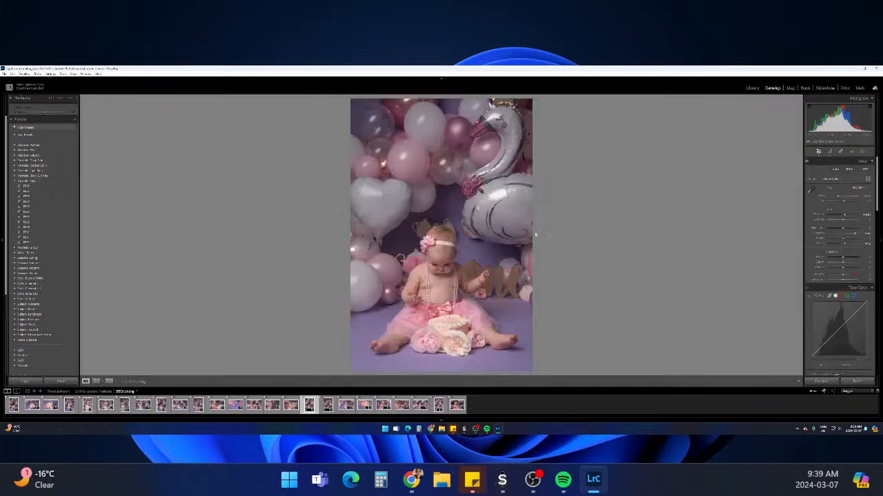
Undo the last crop adjustment and recrop the portrait tighter, with the baby centred between the balloons
{"action": "key", "text": "ctrl+z"}
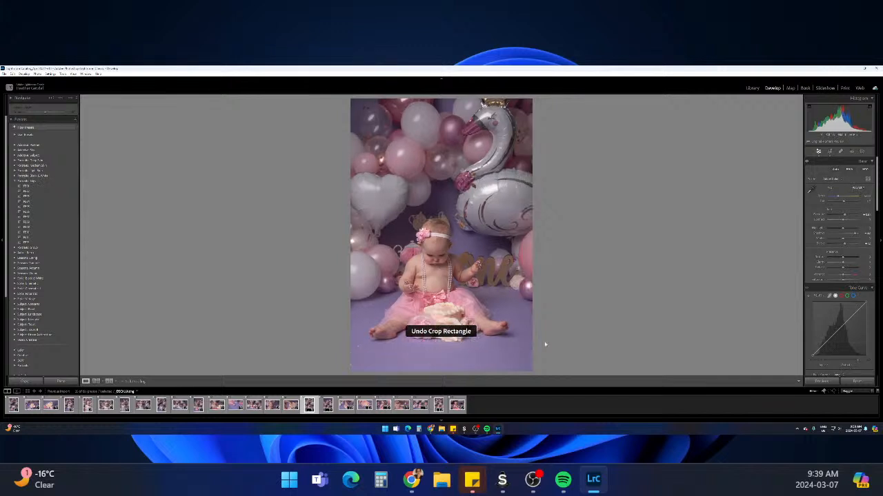
{"action": "left_click", "coordinate": [820, 151]}
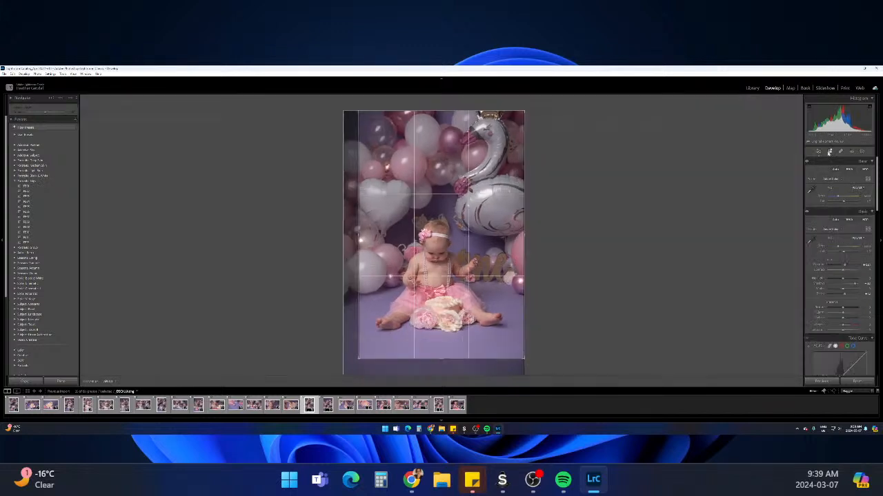
{"action": "left_click_drag", "start_coordinate": [524, 358], "coordinate": [517, 355]}
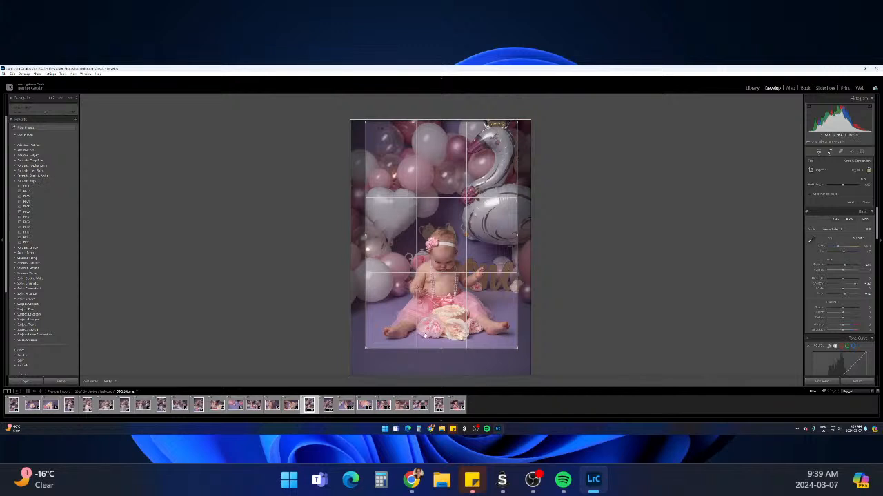
{"action": "key", "text": "Return"}
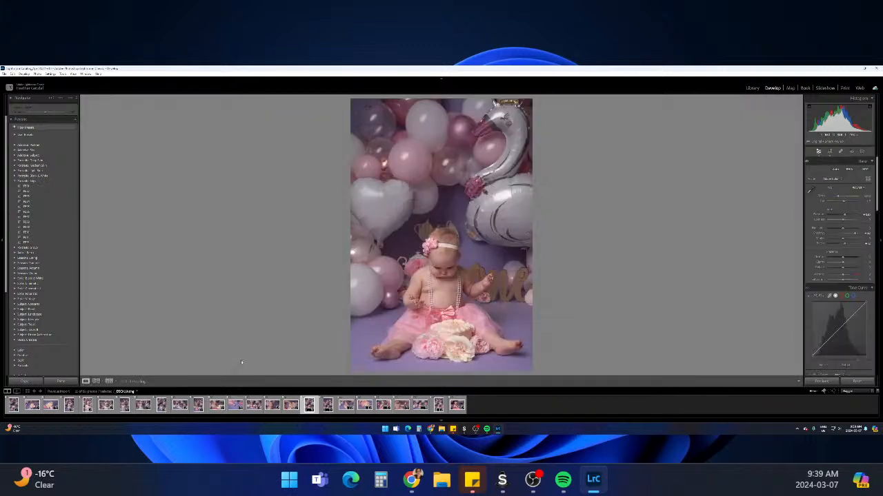
Crop the landscape photo of the baby sitting beside the full cake stand, trimming the top and both sides
{"action": "left_click", "coordinate": [290, 405]}
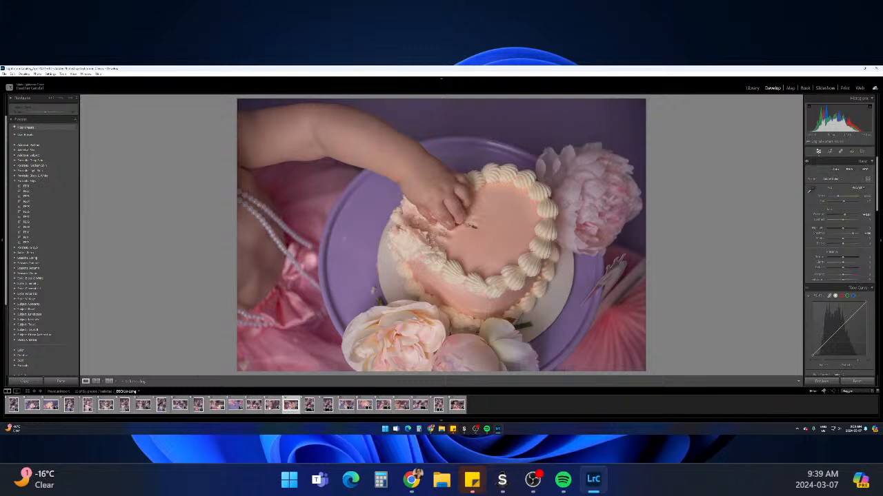
{"action": "left_click", "coordinate": [272, 405]}
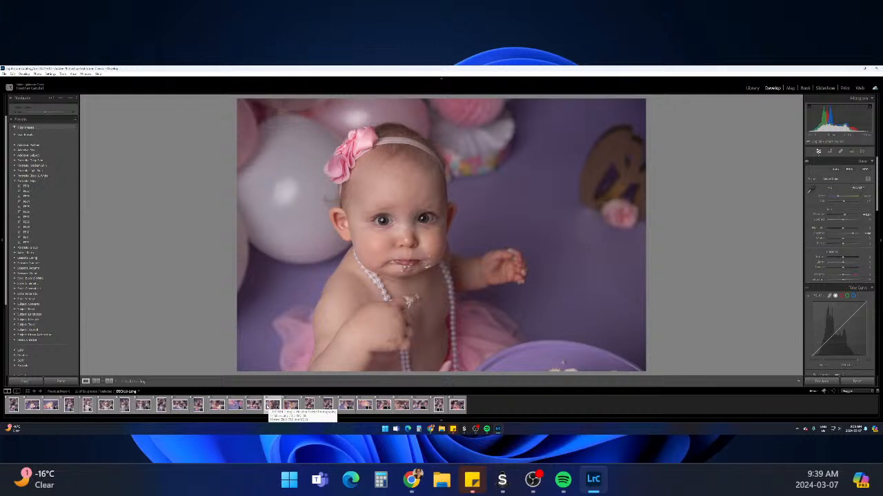
{"action": "left_click", "coordinate": [254, 405]}
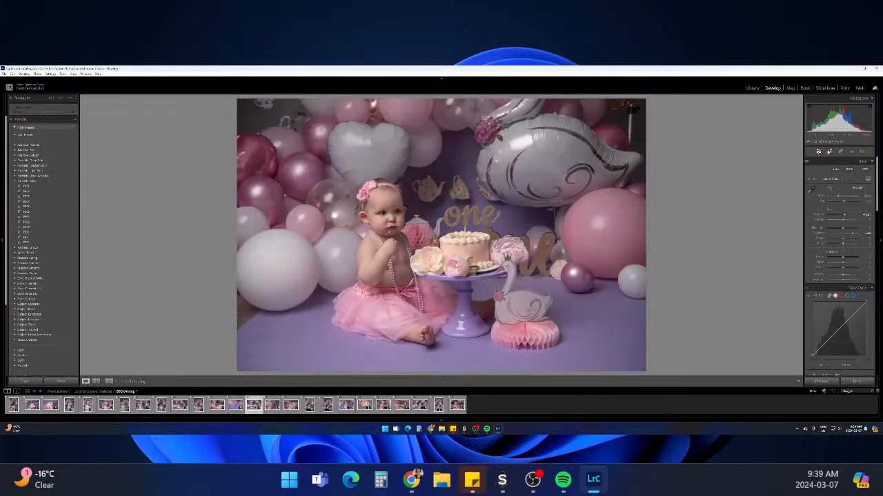
{"action": "key", "text": "r"}
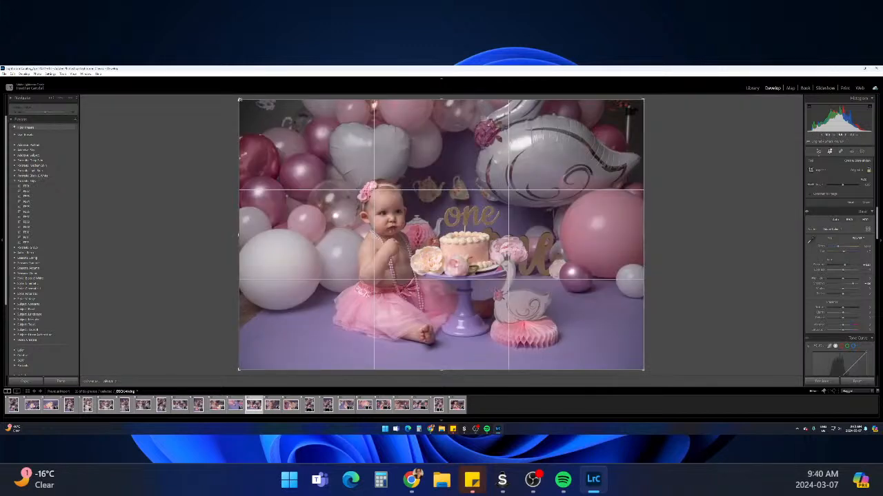
{"action": "left_click_drag", "start_coordinate": [239, 100], "coordinate": [249, 108]}
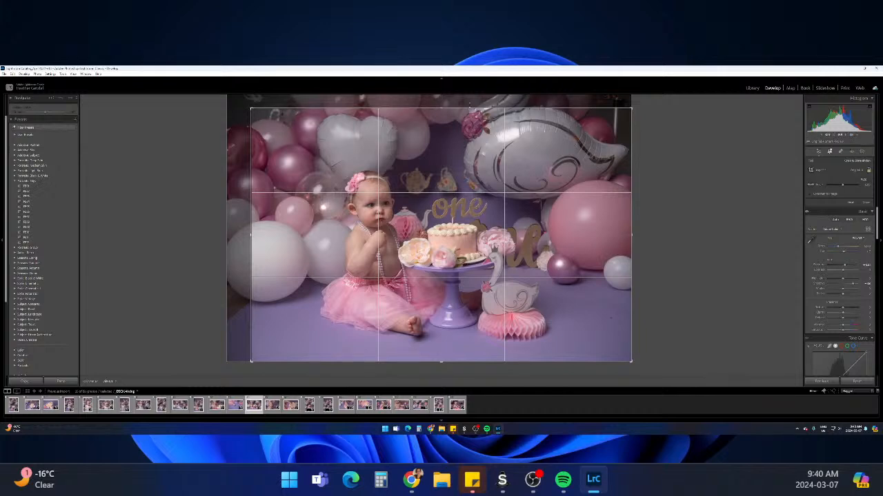
{"action": "left_click_drag", "start_coordinate": [631, 108], "coordinate": [618, 118]}
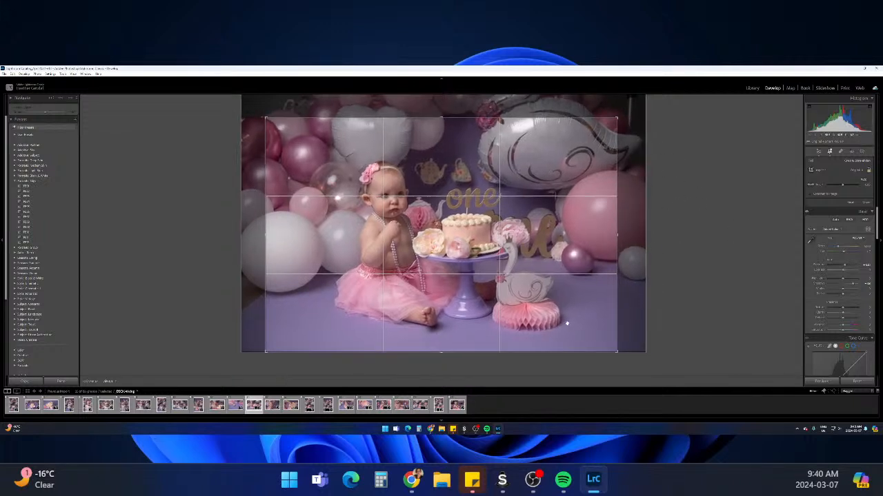
{"action": "double_click", "coordinate": [561, 316]}
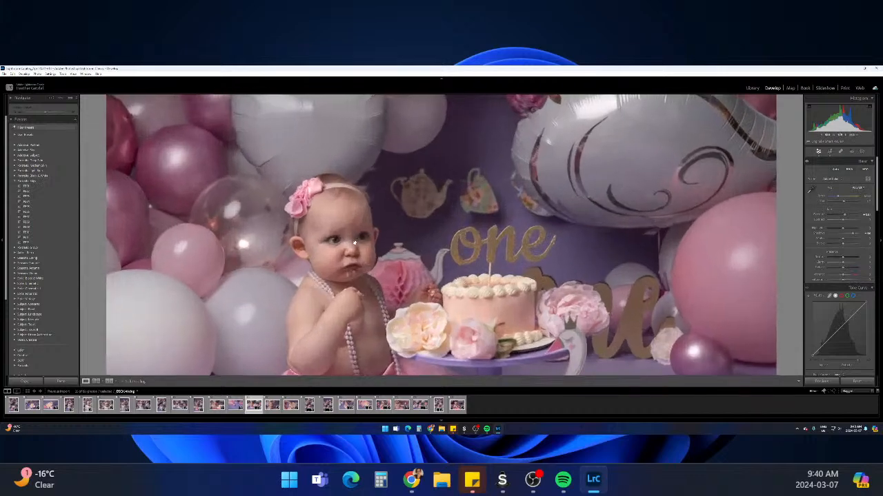
{"action": "left_click", "coordinate": [354, 242]}
Crop the close-up of the frosting-covered foot tightly and reposition the image within the crop frame
{"action": "left_click", "coordinate": [233, 408]}
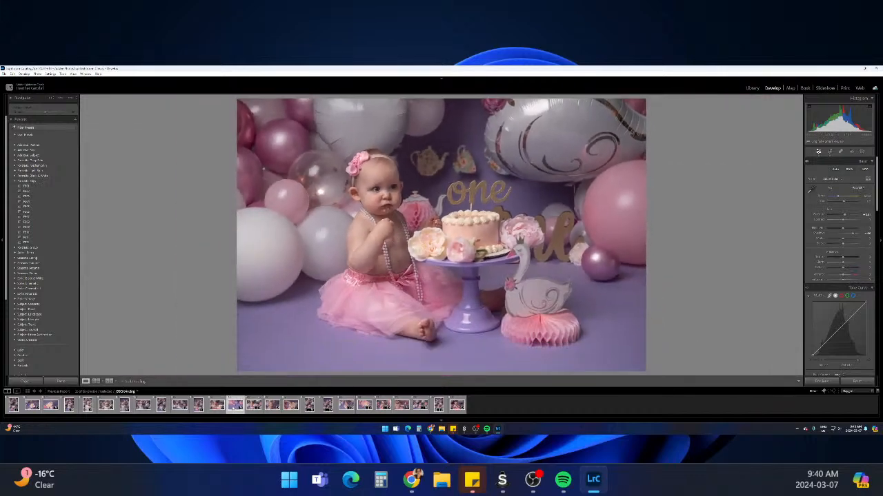
{"action": "left_click", "coordinate": [830, 152]}
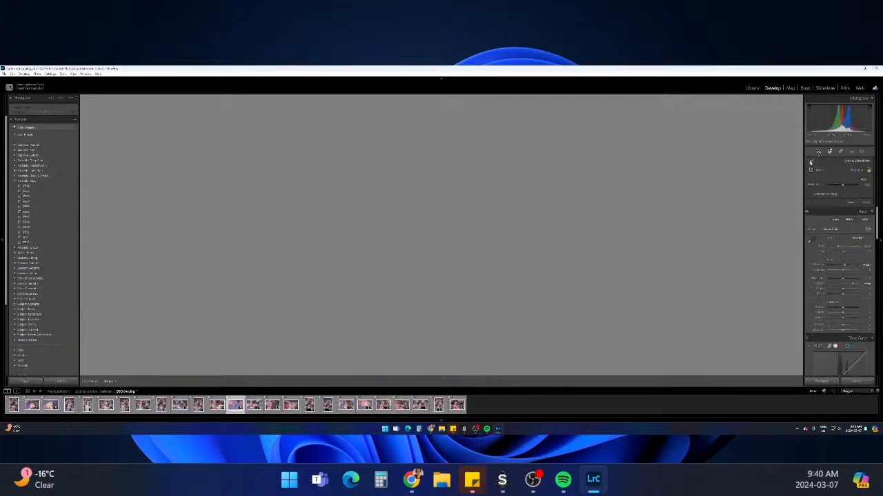
{"action": "left_click_drag", "start_coordinate": [643, 369], "coordinate": [510, 280]}
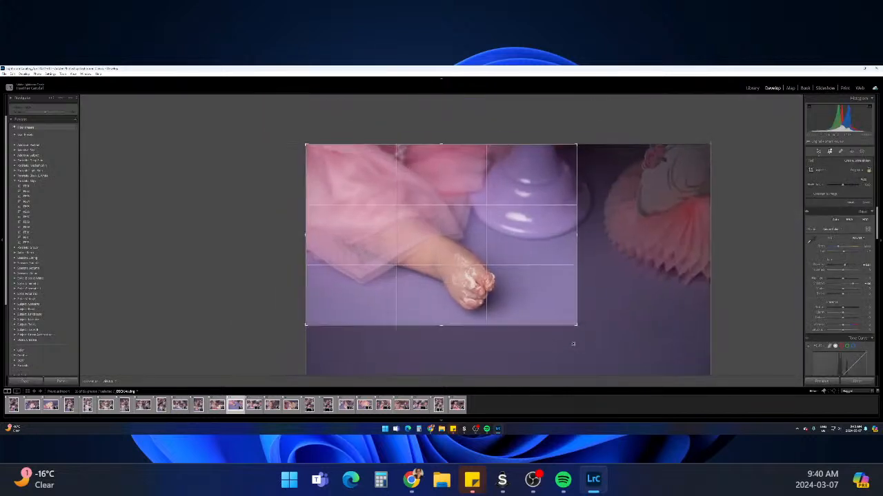
{"action": "left_click_drag", "start_coordinate": [411, 211], "coordinate": [445, 238]}
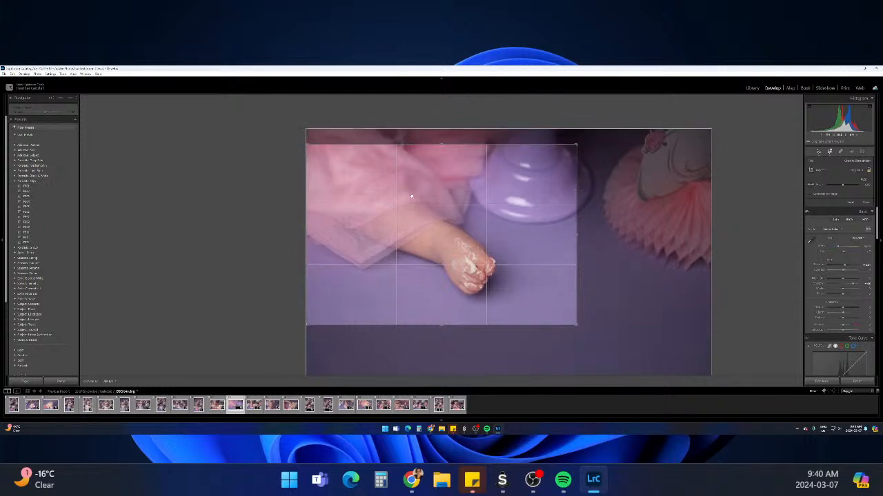
{"action": "key", "text": "Return"}
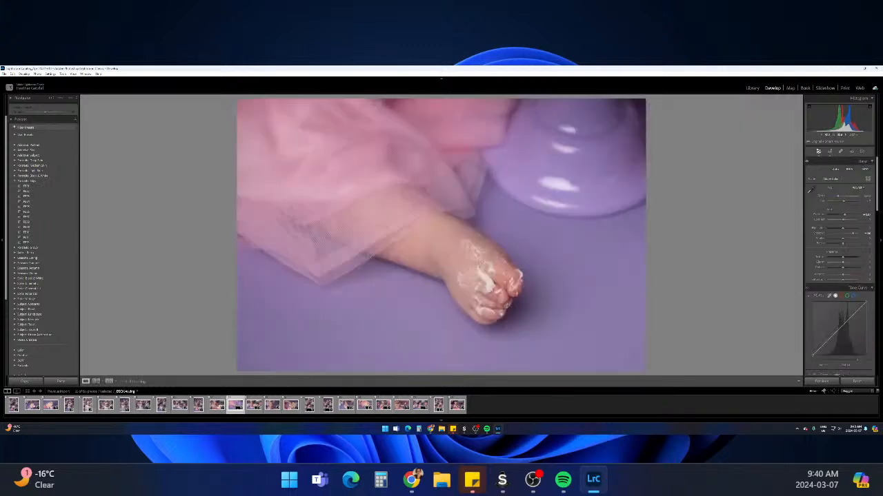
Straighten the tall portrait of the baby eating beside the cake with a slight rotation and crop in from the top and sides
{"action": "left_click", "coordinate": [217, 405]}
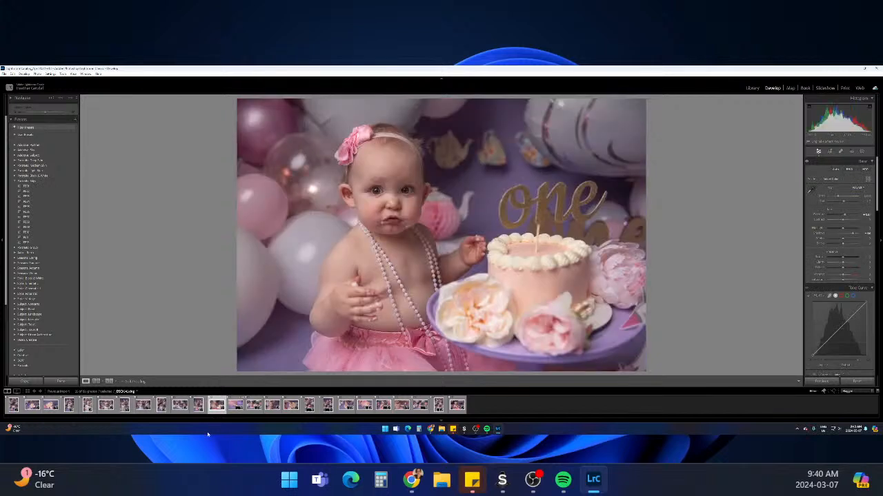
{"action": "left_click", "coordinate": [198, 406]}
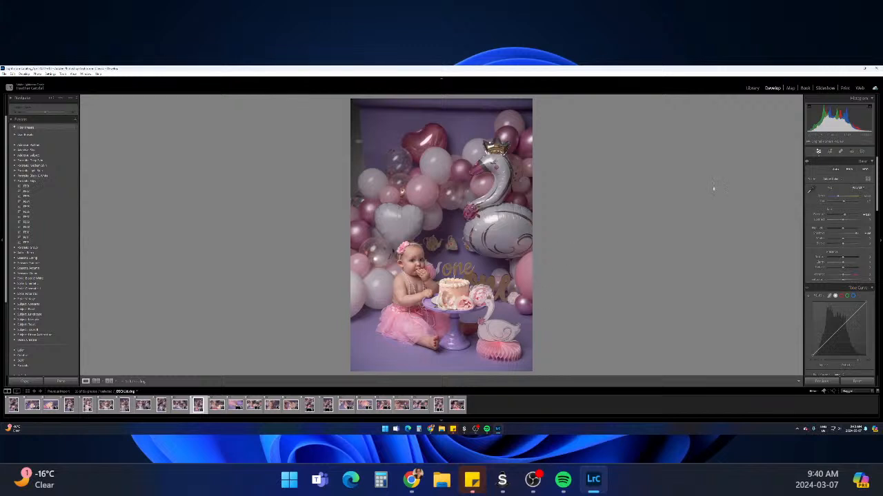
{"action": "left_click", "coordinate": [830, 151]}
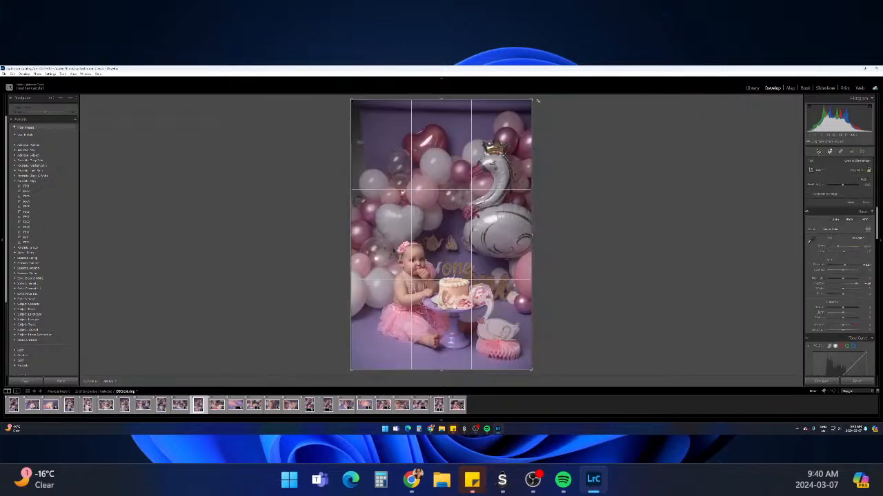
{"action": "left_click_drag", "start_coordinate": [538, 100], "coordinate": [538, 102]}
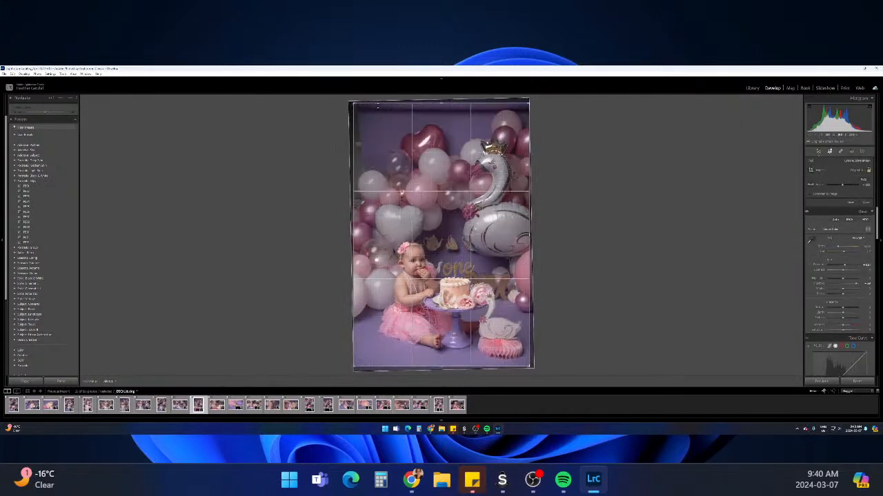
{"action": "left_click_drag", "start_coordinate": [354, 104], "coordinate": [360, 112]}
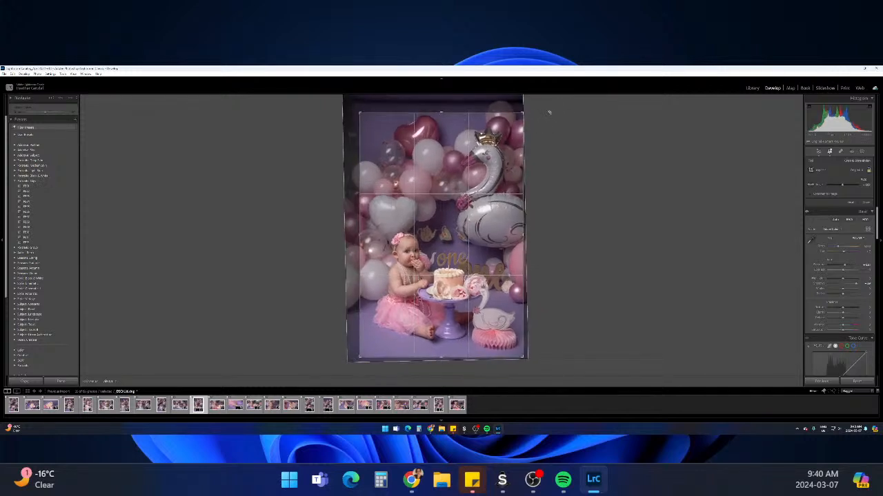
{"action": "key", "text": "Return"}
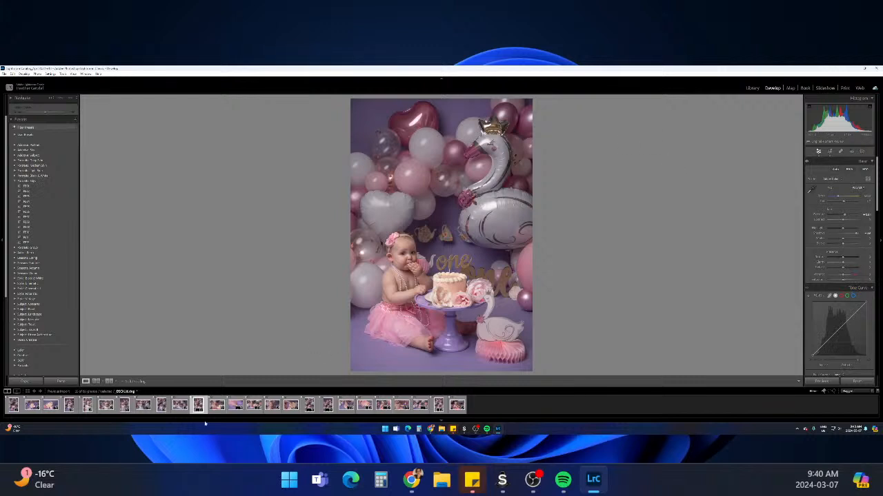
Crop the landscape photo of the smiling baby seated in the white dress, removing the room visible beyond the backdrop
{"action": "left_click", "coordinate": [179, 406]}
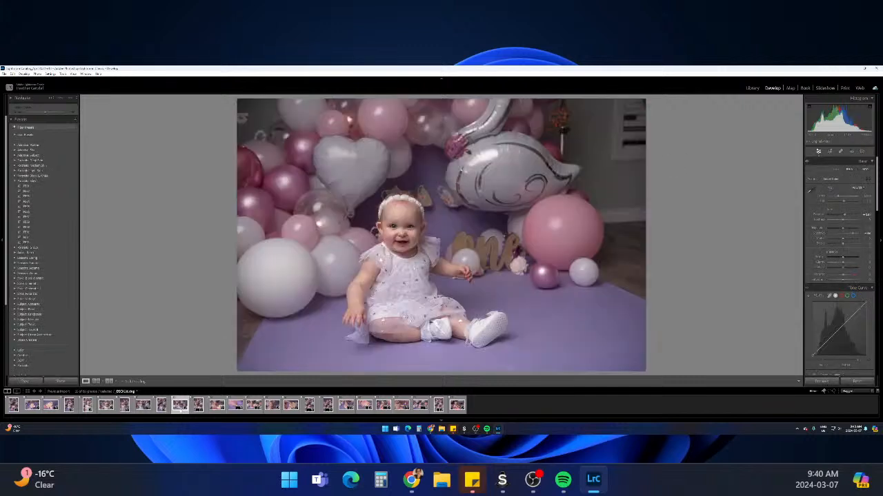
{"action": "left_click", "coordinate": [830, 151]}
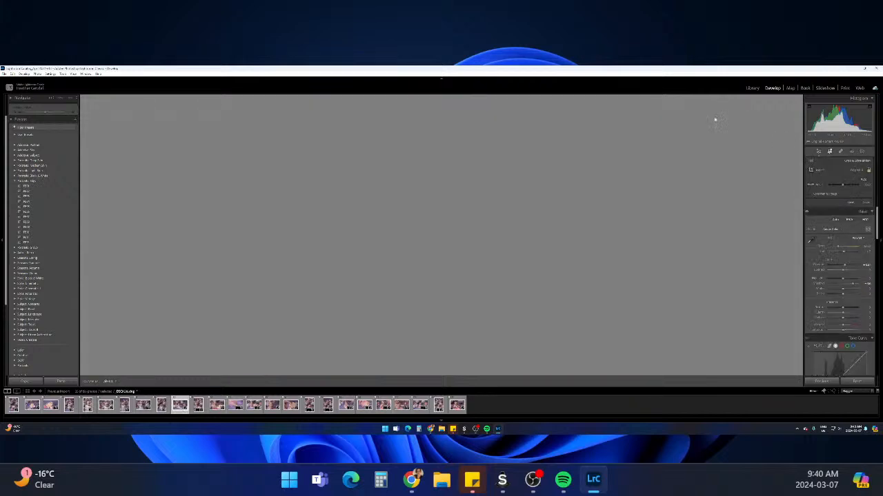
{"action": "left_click_drag", "start_coordinate": [643, 100], "coordinate": [617, 127]}
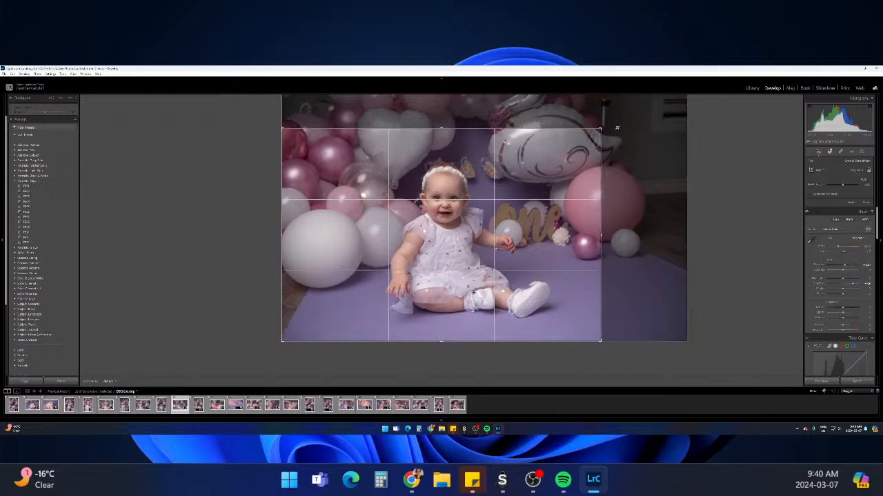
{"action": "left_click_drag", "start_coordinate": [283, 130], "coordinate": [298, 140]}
{"action": "left_click_drag", "start_coordinate": [412, 201], "coordinate": [414, 217]}
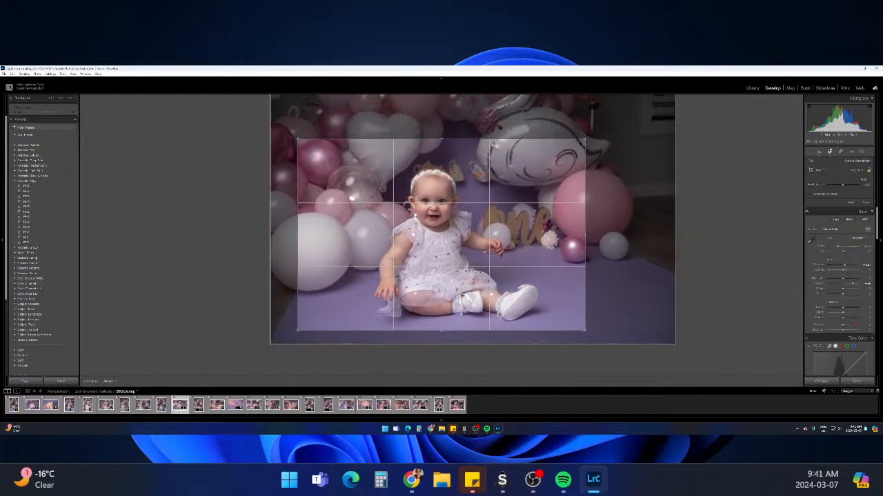
{"action": "key", "text": "Return"}
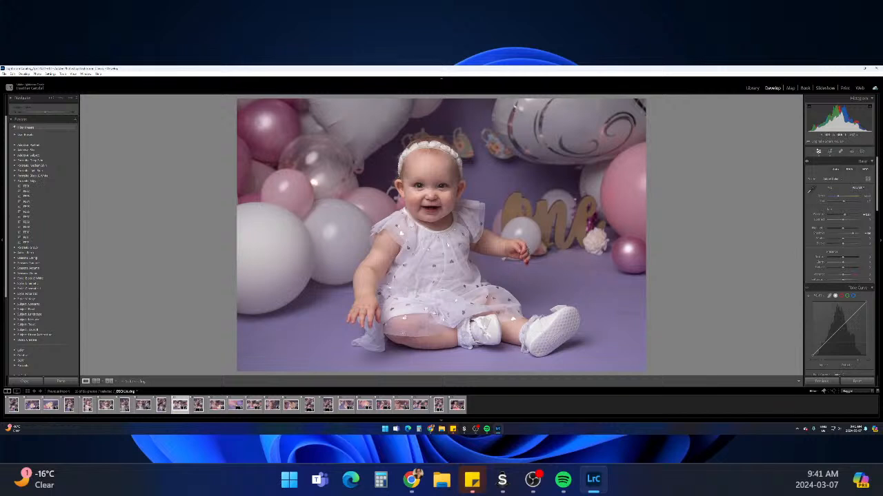
Straighten the tall portrait of the baby standing with her mouth wide open and crop in to remove the backdrop's upper edge
{"action": "left_click", "coordinate": [163, 406]}
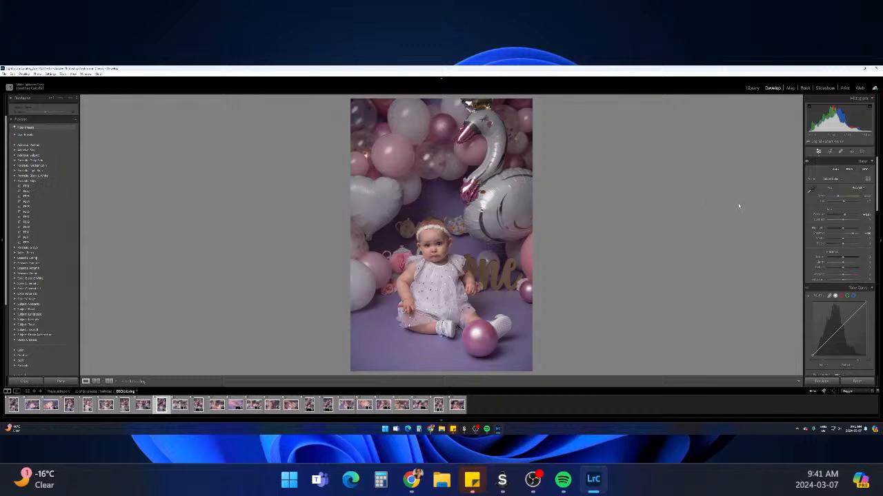
{"action": "left_click", "coordinate": [143, 405]}
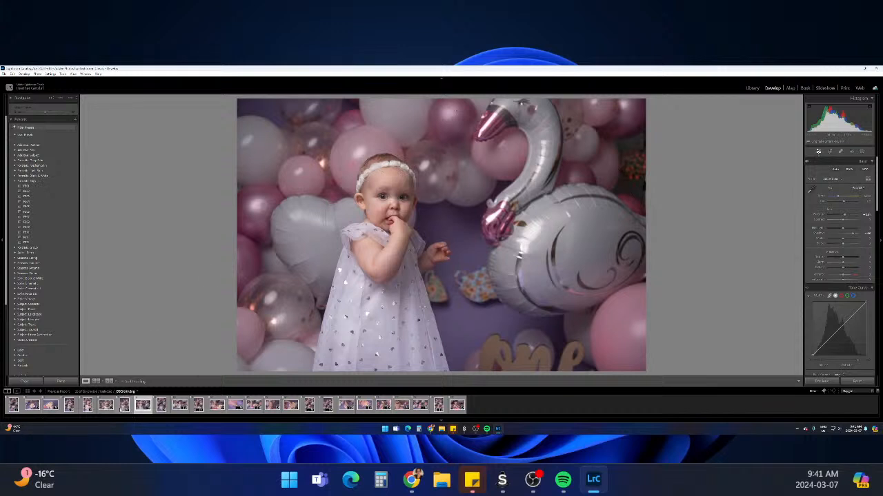
{"action": "left_click", "coordinate": [125, 406]}
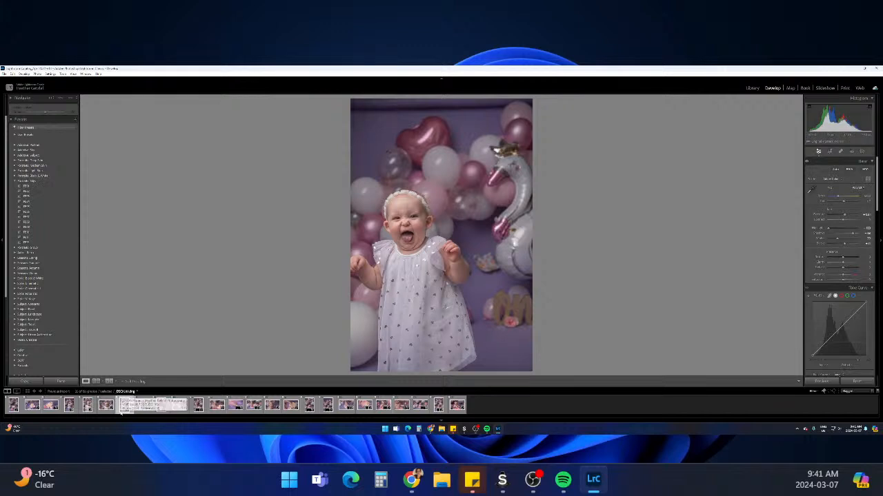
{"action": "left_click", "coordinate": [832, 151]}
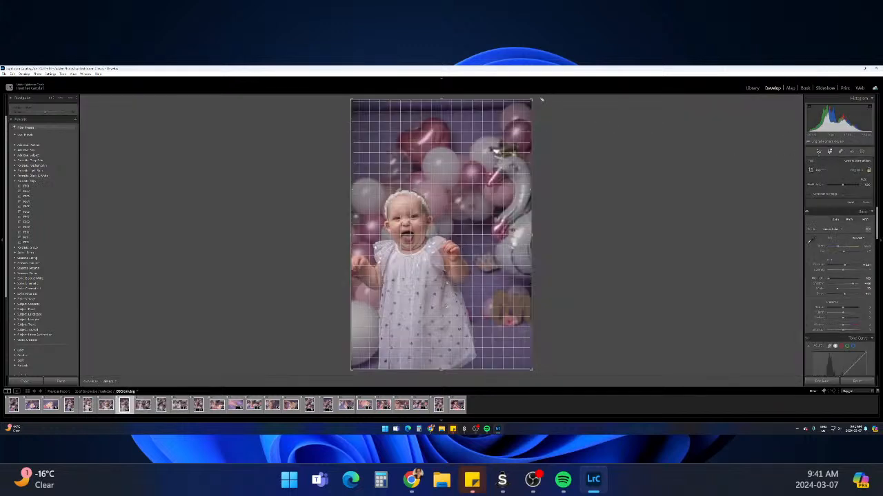
{"action": "left_click_drag", "start_coordinate": [541, 100], "coordinate": [528, 107]}
{"action": "key", "text": "Return"}
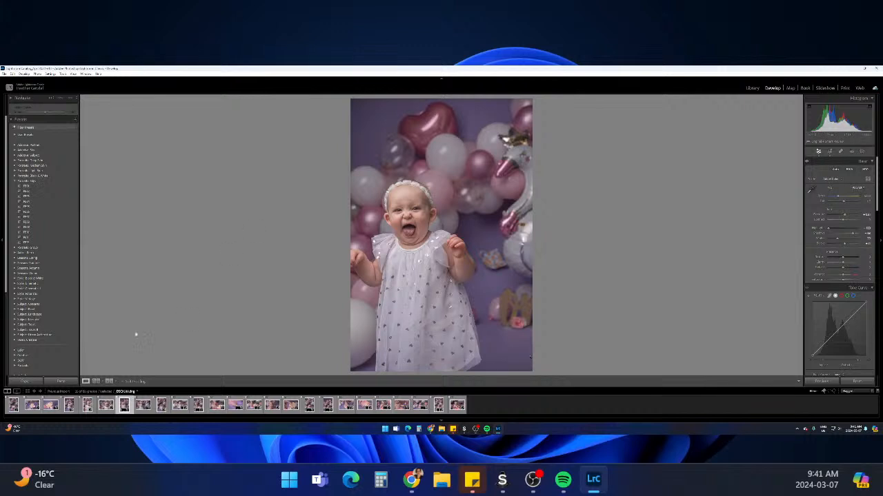
Slightly adjust the crop angle of the landscape close-up of the pouting baby, check the two portraits before it and exit cropping
{"action": "left_click", "coordinate": [106, 405]}
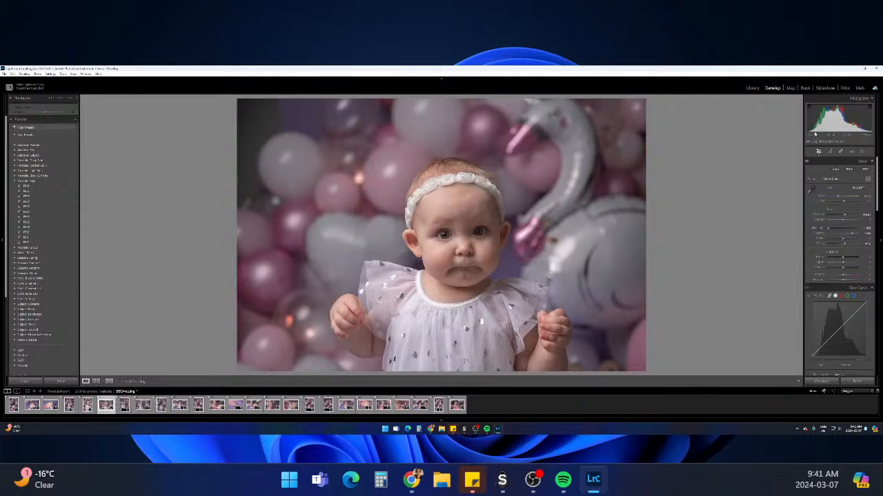
{"action": "left_click", "coordinate": [829, 151]}
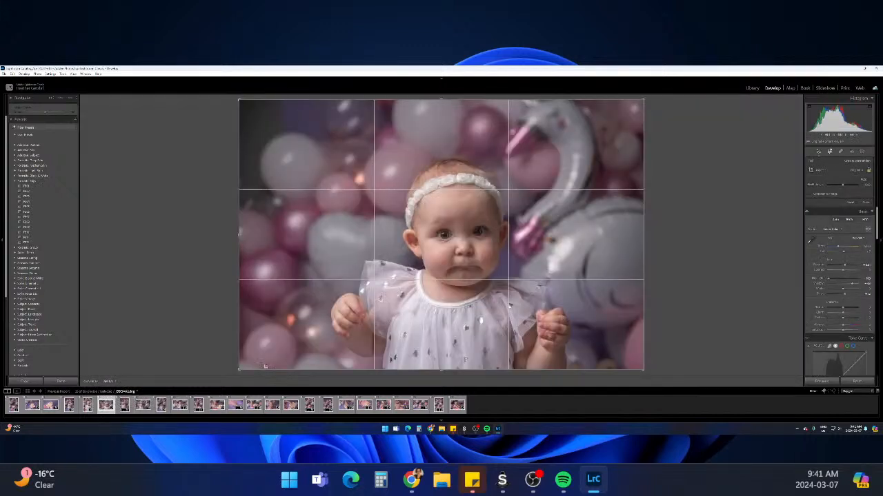
{"action": "left_click_drag", "start_coordinate": [239, 99], "coordinate": [239, 99]}
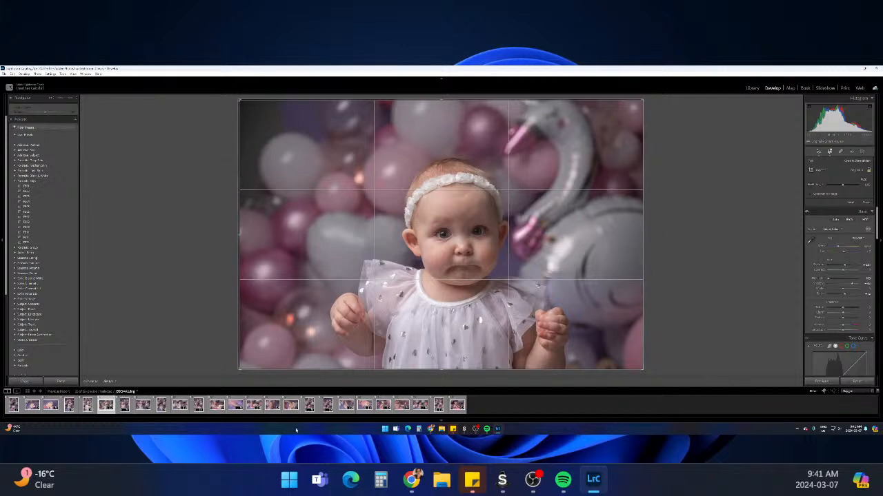
{"action": "left_click", "coordinate": [87, 406]}
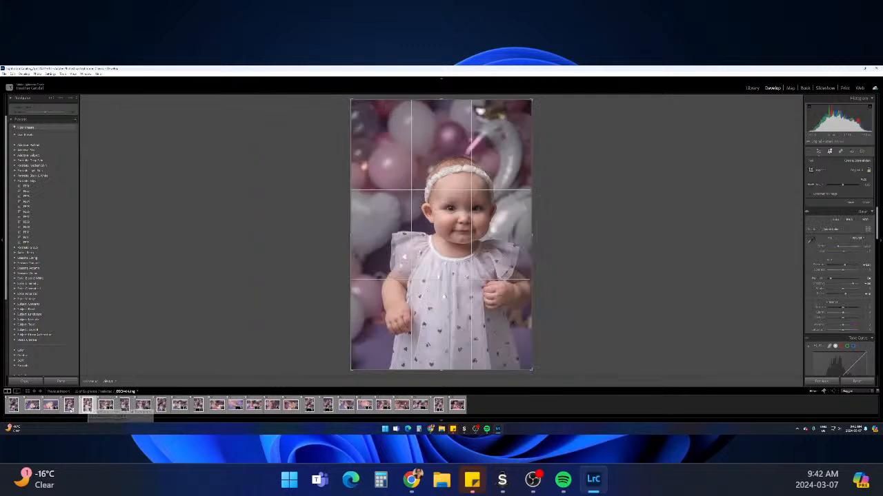
{"action": "left_click", "coordinate": [69, 406]}
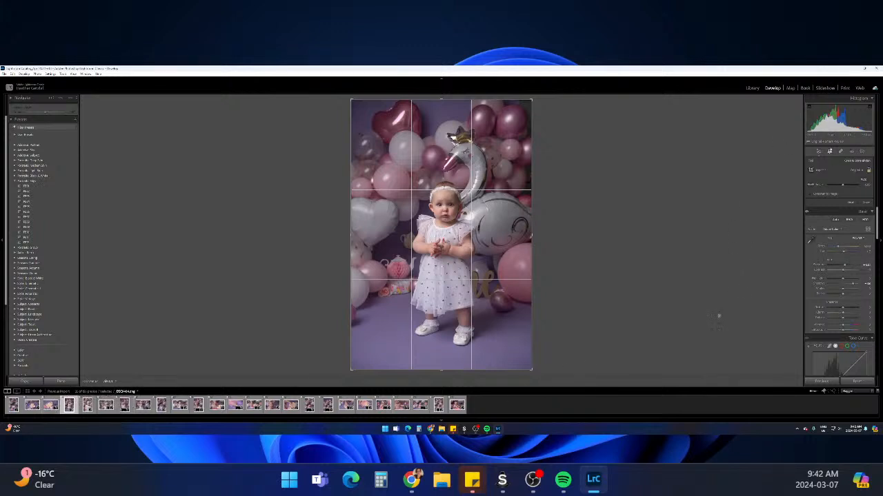
{"action": "key", "text": "r"}
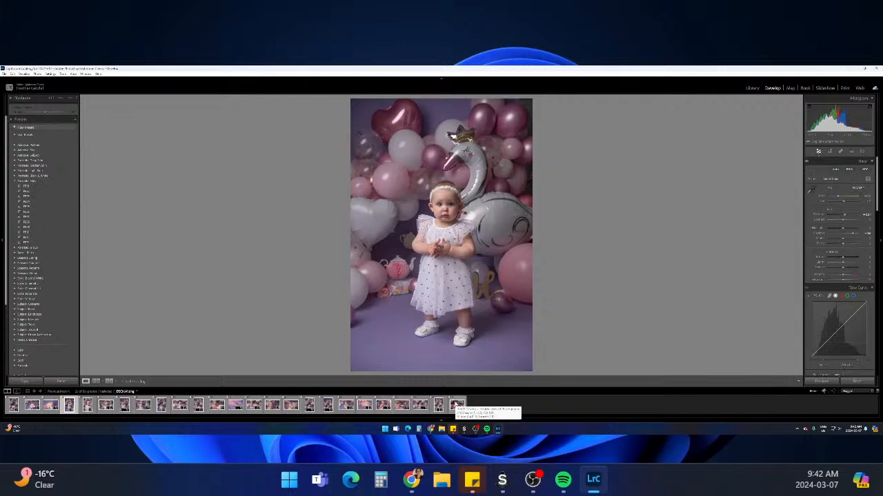
{"action": "left_click", "coordinate": [475, 429]}
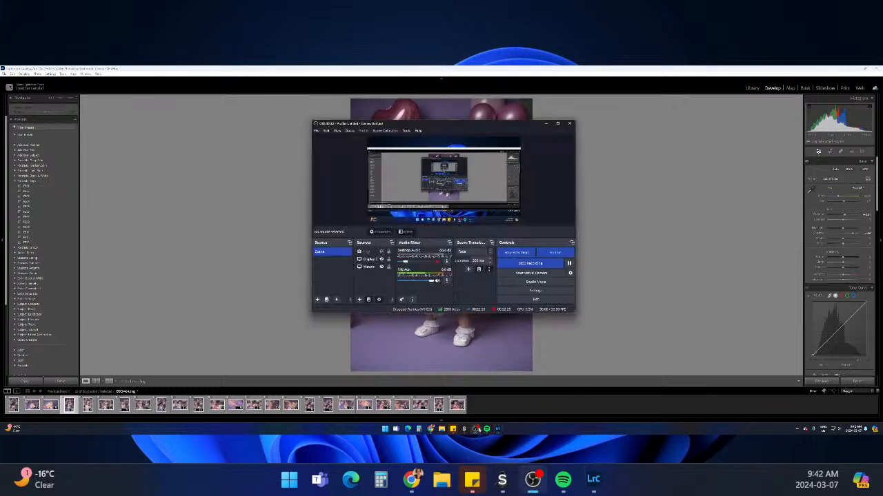
{"action": "left_click", "coordinate": [366, 259]}
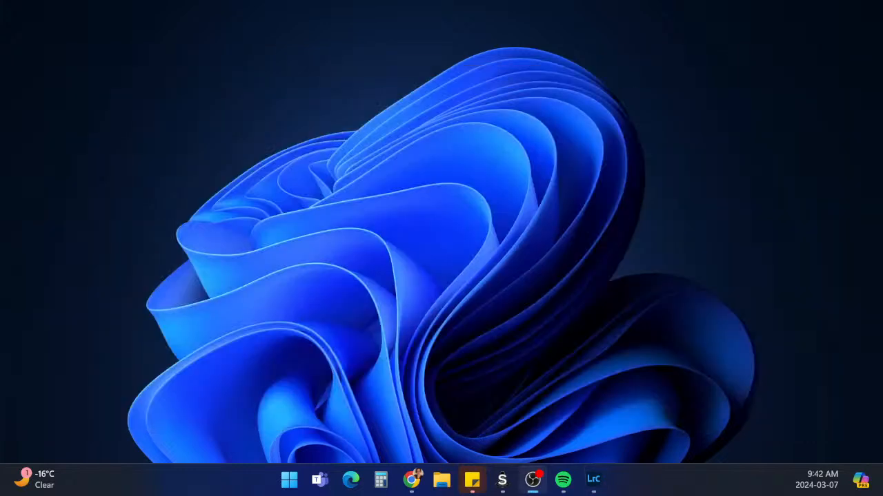
Switch to Photoshop, duplicate the Background layer of _DSC9597.dng and run the HGP-All-in-one-action
{"action": "key", "text": "alt+Tab"}
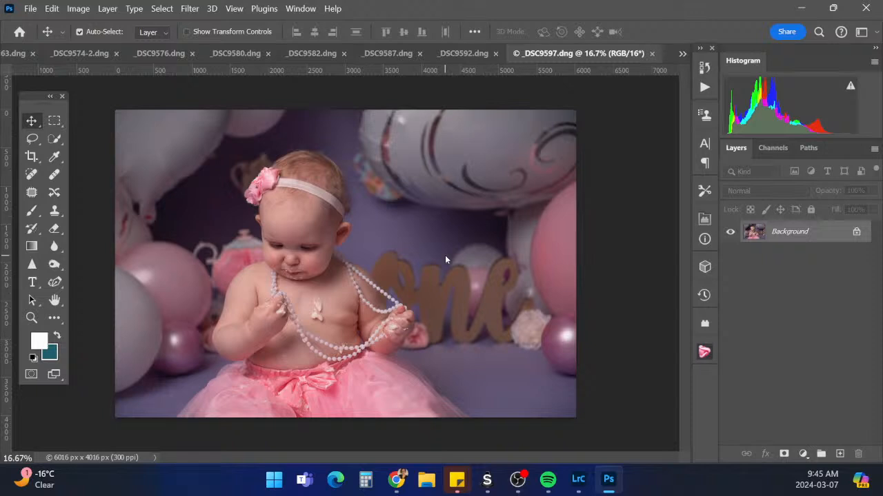
{"action": "left_click_drag", "start_coordinate": [825, 236], "coordinate": [839, 454]}
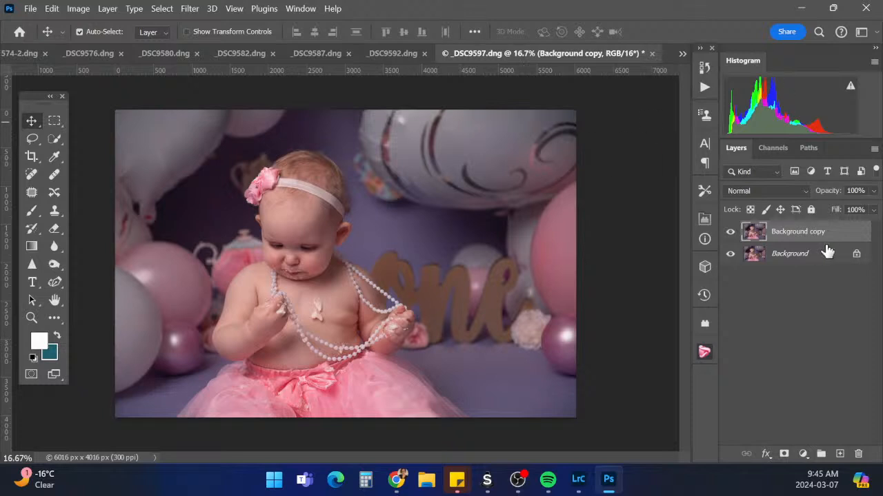
{"action": "left_click", "coordinate": [704, 68]}
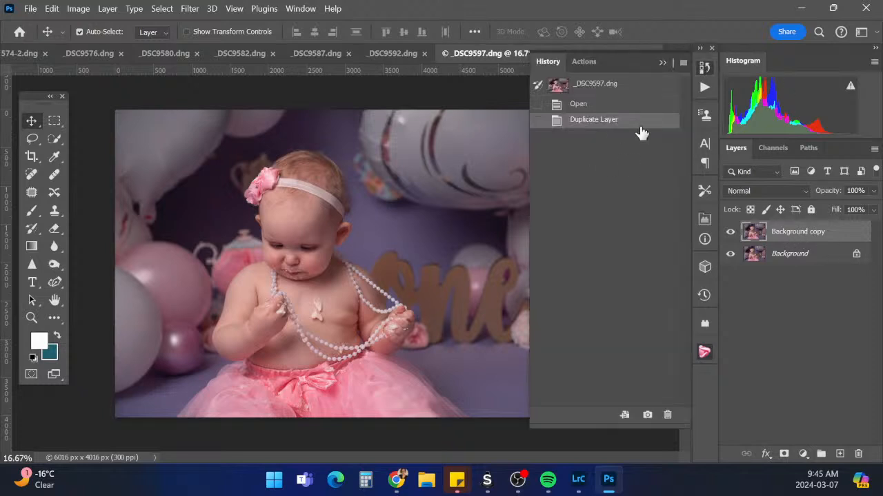
{"action": "left_click", "coordinate": [705, 88]}
{"action": "left_click", "coordinate": [565, 128]}
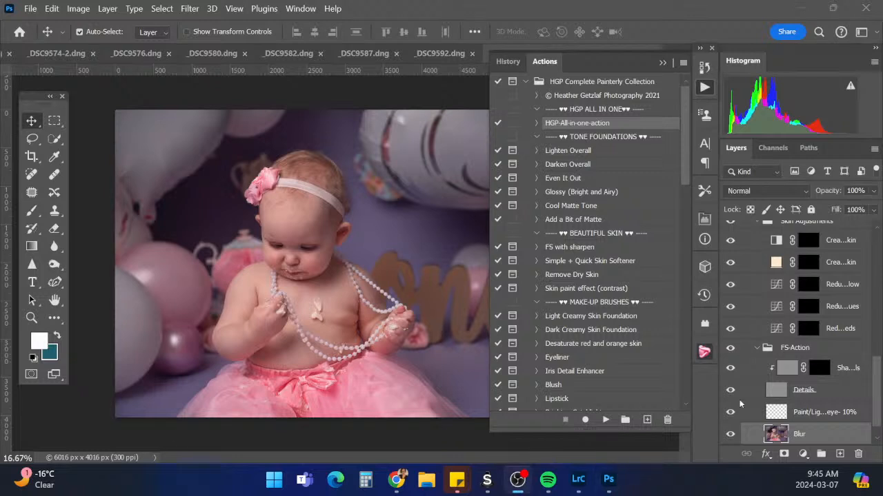
Examine the layer groups the action built, from FS-Action and Skin Adjustments up to HGP- Glossy Finish and Vignette
{"action": "scroll", "coordinate": [779, 339], "scroll_direction": "down", "scroll_amount": 1}
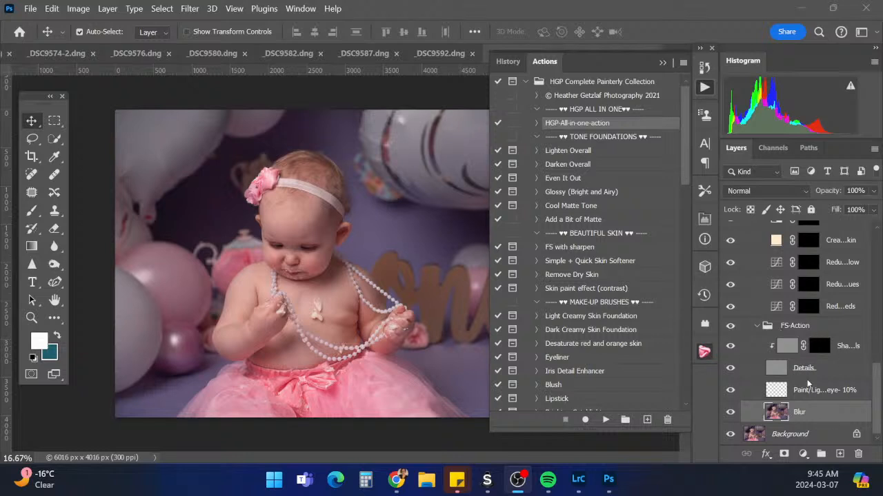
{"action": "scroll", "coordinate": [812, 384], "scroll_direction": "up", "scroll_amount": 3}
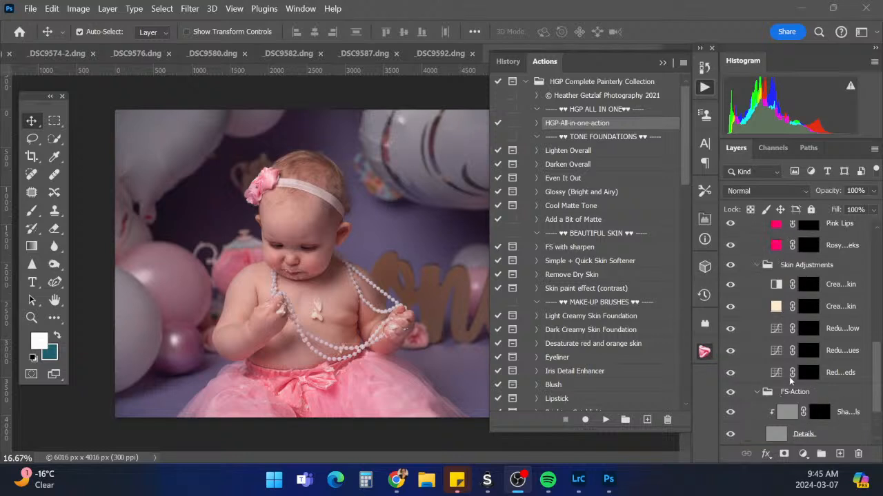
{"action": "scroll", "coordinate": [789, 381], "scroll_direction": "up", "scroll_amount": 5}
{"action": "scroll", "coordinate": [786, 376], "scroll_direction": "up", "scroll_amount": 4}
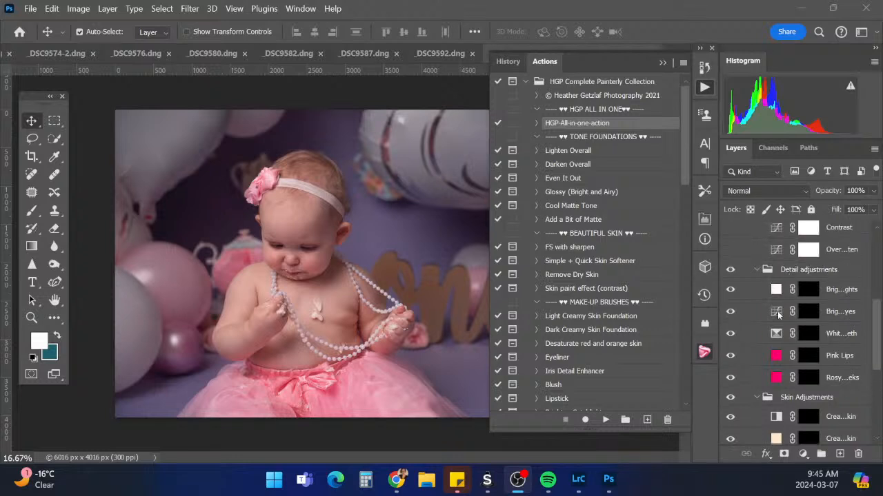
{"action": "scroll", "coordinate": [767, 380], "scroll_direction": "up", "scroll_amount": 1}
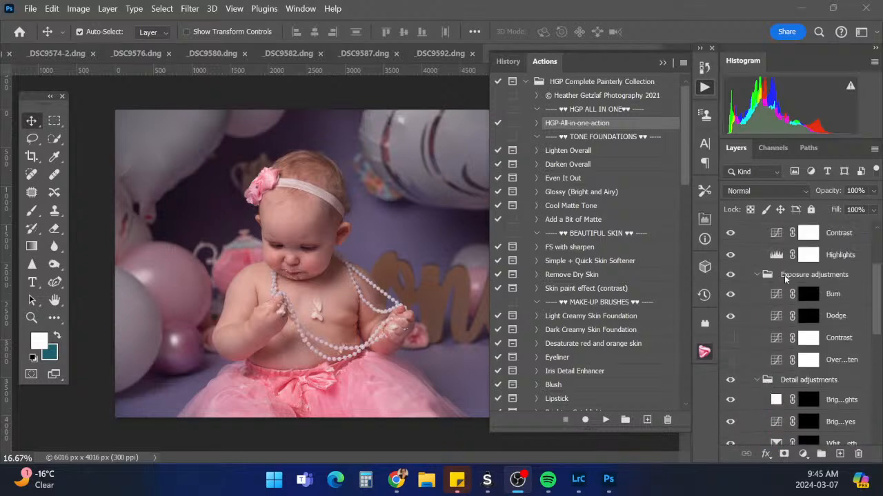
{"action": "scroll", "coordinate": [778, 359], "scroll_direction": "up", "scroll_amount": 2}
{"action": "scroll", "coordinate": [778, 363], "scroll_direction": "up", "scroll_amount": 3}
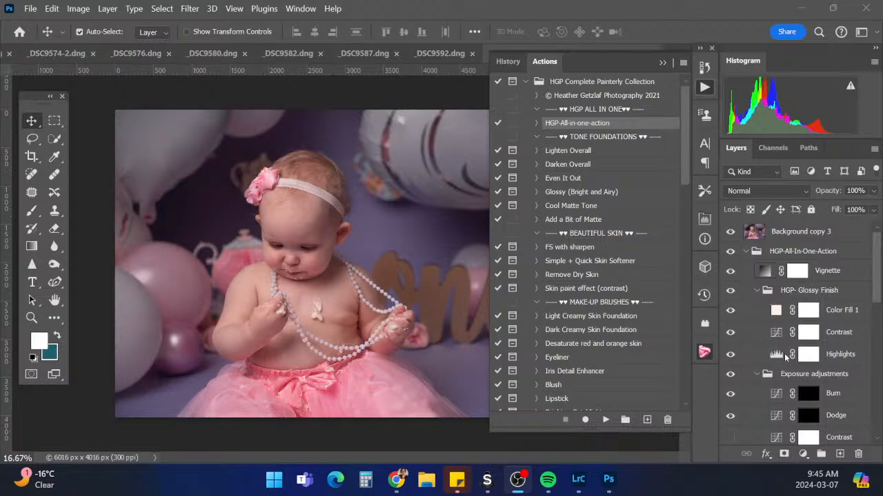
Delete the Background copy 3 layer above the HGP-All-In-One-Action group
{"action": "left_click", "coordinate": [730, 293]}
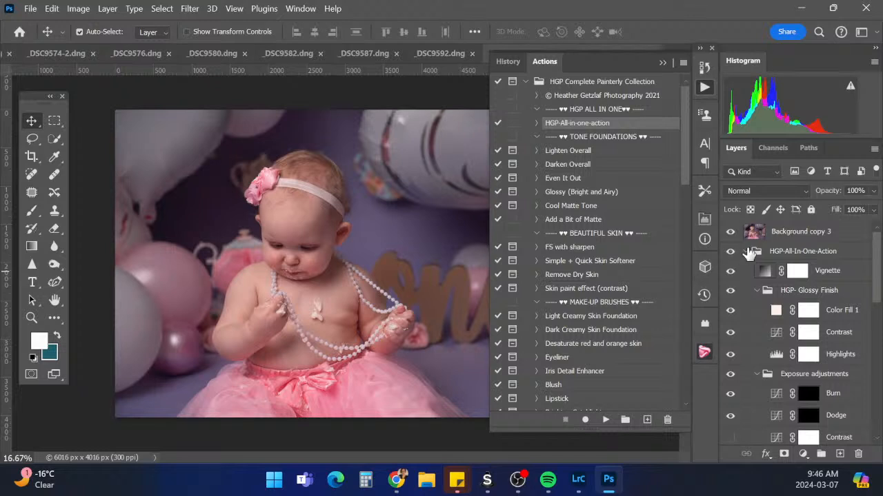
{"action": "left_click_drag", "start_coordinate": [785, 235], "coordinate": [858, 453]}
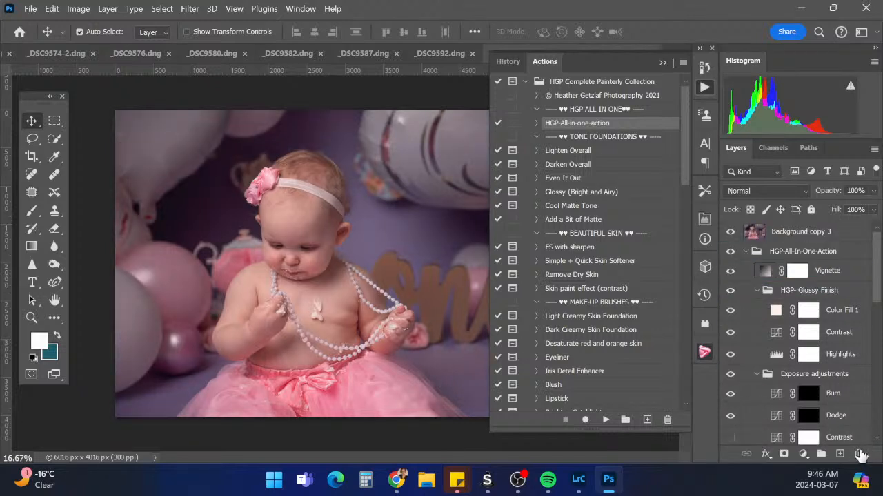
{"action": "scroll", "coordinate": [808, 375], "scroll_direction": "up", "scroll_amount": 10}
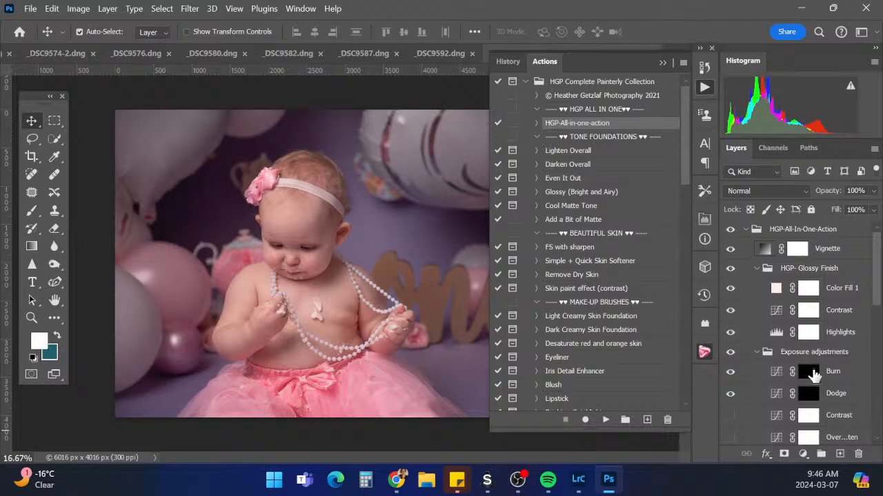
Compare the image with and without Color Fill 1, the HGP- Glossy Finish group and the Vignette, leaving all of them visible
{"action": "left_click", "coordinate": [730, 289]}
{"action": "left_click", "coordinate": [731, 288]}
{"action": "left_click", "coordinate": [730, 269]}
{"action": "left_click", "coordinate": [729, 269]}
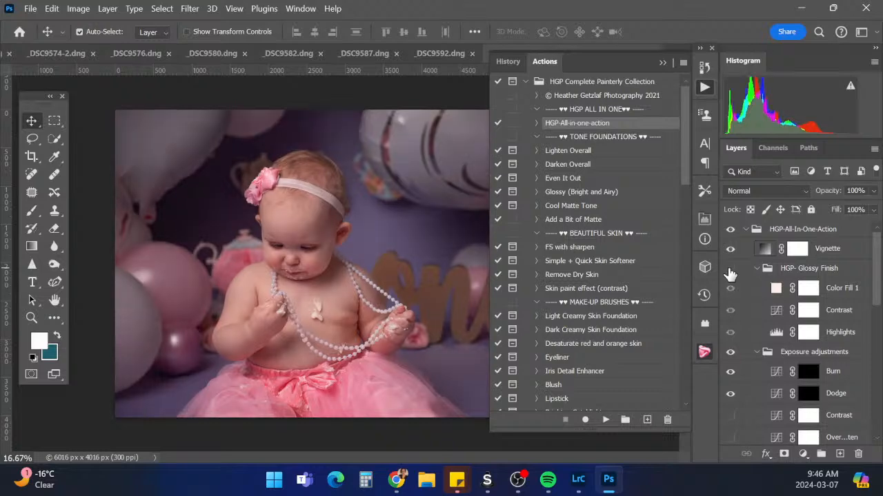
{"action": "left_click", "coordinate": [730, 269]}
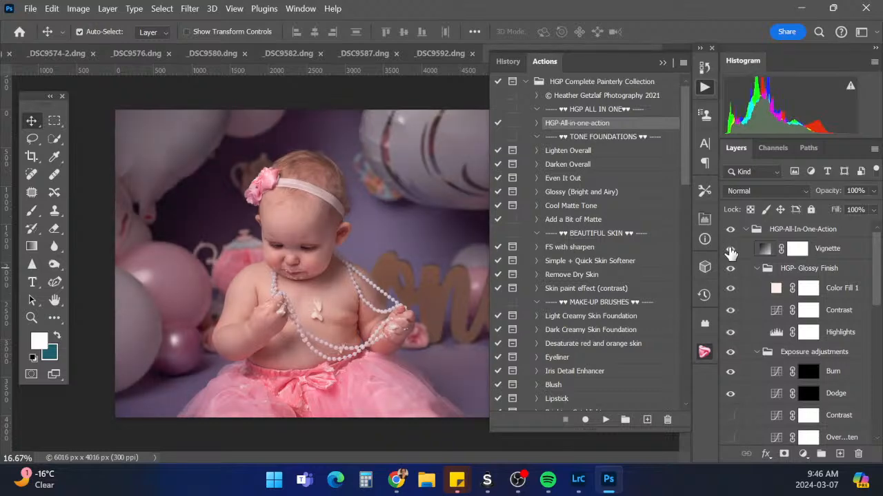
{"action": "left_click", "coordinate": [731, 250]}
{"action": "left_click", "coordinate": [731, 251]}
{"action": "left_click", "coordinate": [662, 62]}
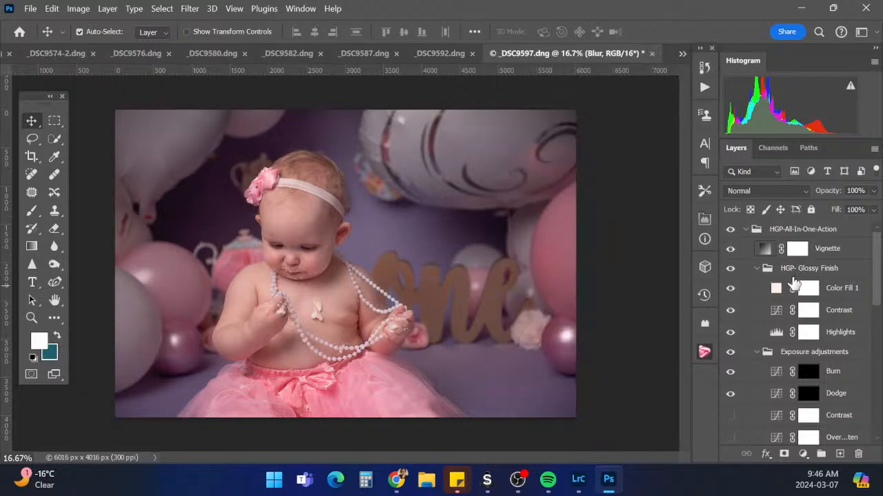
With the Blur layer active, outline the baby's forehead and nose using the Lasso tool with a 10 px feather
{"action": "scroll", "coordinate": [814, 348], "scroll_direction": "down", "scroll_amount": 3}
{"action": "scroll", "coordinate": [814, 348], "scroll_direction": "down", "scroll_amount": 6}
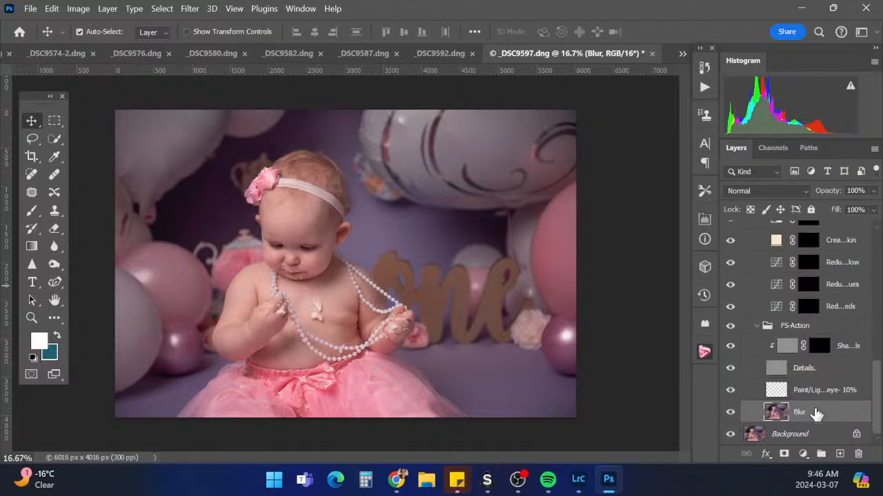
{"action": "left_click", "coordinate": [34, 136]}
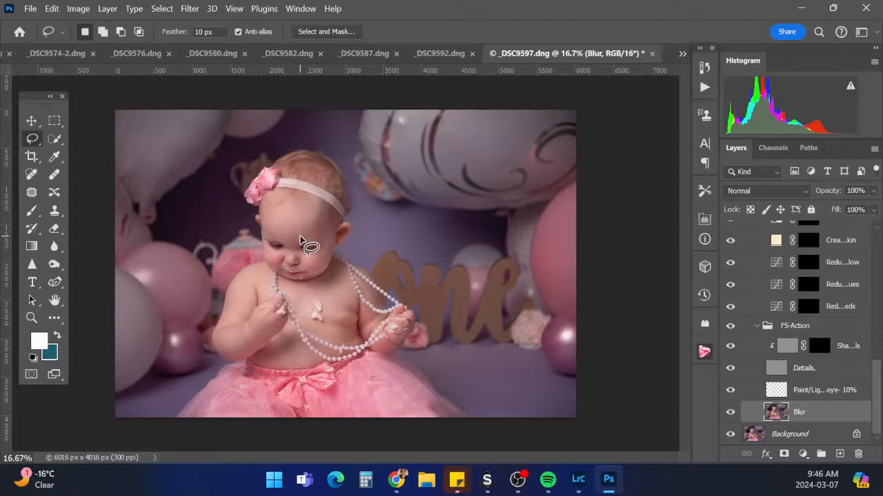
{"action": "key", "text": "ctrl+plus"}
{"action": "key", "text": "ctrl+plus"}
{"action": "key", "text": "ctrl+plus"}
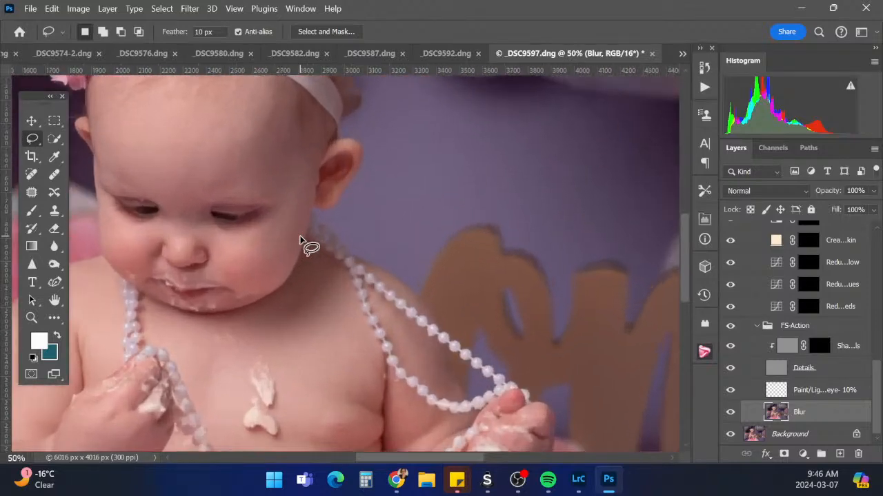
{"action": "left_click_drag", "start_coordinate": [429, 458], "coordinate": [380, 455]}
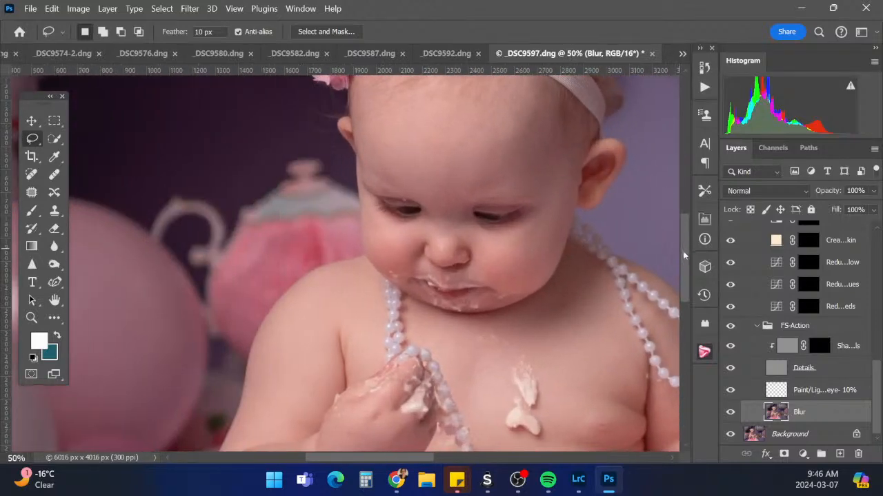
{"action": "scroll", "coordinate": [680, 233], "scroll_direction": "up", "scroll_amount": 3}
{"action": "mouse_move", "coordinate": [363, 193]}
{"action": "left_mouse_down"}
{"action": "mouse_move", "coordinate": [361, 226]}
{"action": "mouse_move", "coordinate": [377, 260]}
{"action": "left_mouse_up"}
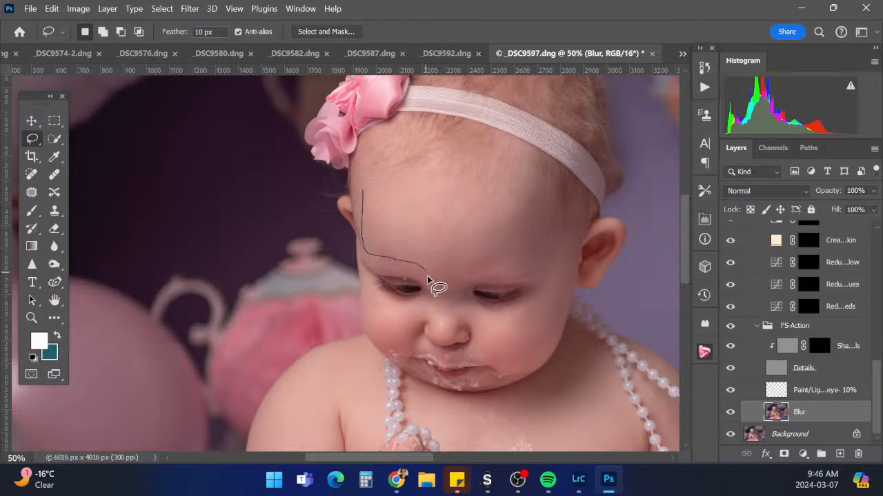
{"action": "mouse_move", "coordinate": [426, 275]}
{"action": "left_mouse_down"}
{"action": "mouse_move", "coordinate": [429, 328]}
{"action": "mouse_move", "coordinate": [464, 331]}
{"action": "left_mouse_up"}
{"action": "left_click_drag", "start_coordinate": [467, 281], "coordinate": [547, 256]}
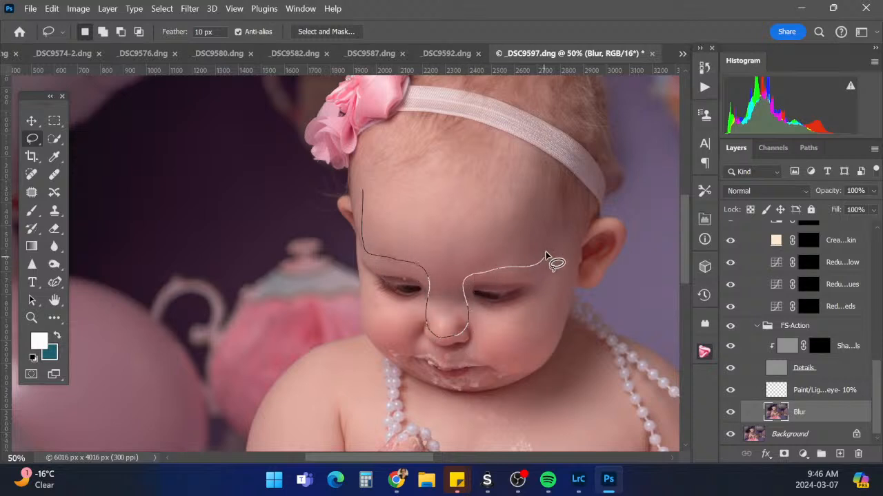
{"action": "left_click_drag", "start_coordinate": [465, 193], "coordinate": [373, 192]}
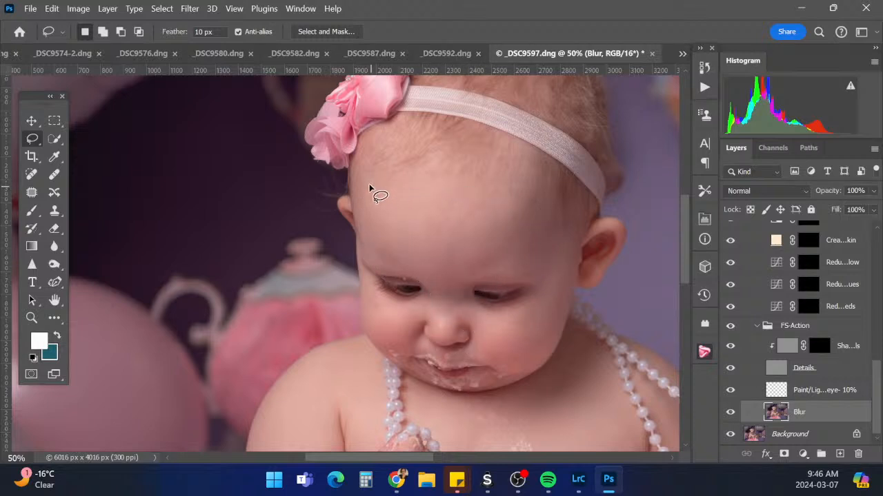
Apply a Gaussian Blur with a 7.0 pixel radius to the forehead and nose selection, and clear the selection
{"action": "left_click", "coordinate": [189, 9]}
{"action": "mouse_move", "coordinate": [226, 187]}
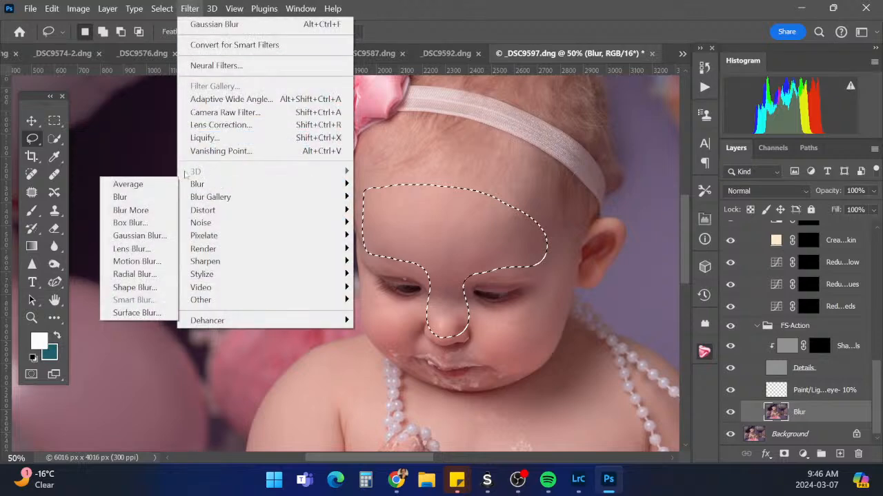
{"action": "left_click", "coordinate": [153, 238]}
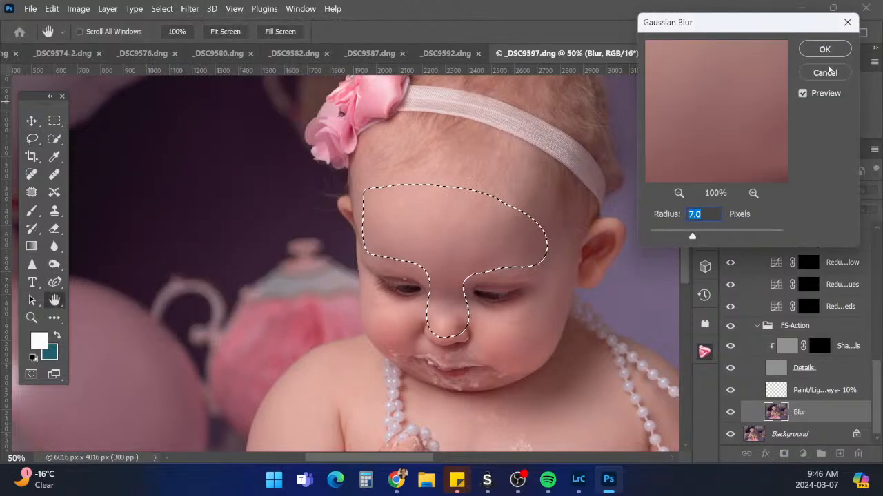
{"action": "left_click", "coordinate": [824, 49]}
{"action": "key", "text": "ctrl+d"}
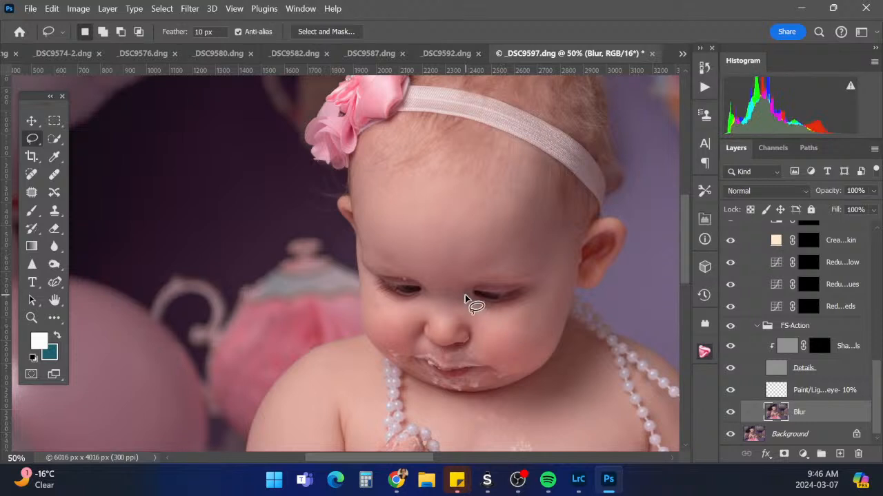
Outline each of the baby's cheeks in turn with the 10 px feathered Lasso on the Blur layer, clearing the selection between them
{"action": "mouse_move", "coordinate": [531, 296]}
{"action": "left_mouse_down"}
{"action": "mouse_move", "coordinate": [568, 260]}
{"action": "mouse_move", "coordinate": [545, 361]}
{"action": "mouse_move", "coordinate": [526, 378]}
{"action": "mouse_move", "coordinate": [498, 363]}
{"action": "left_mouse_up"}
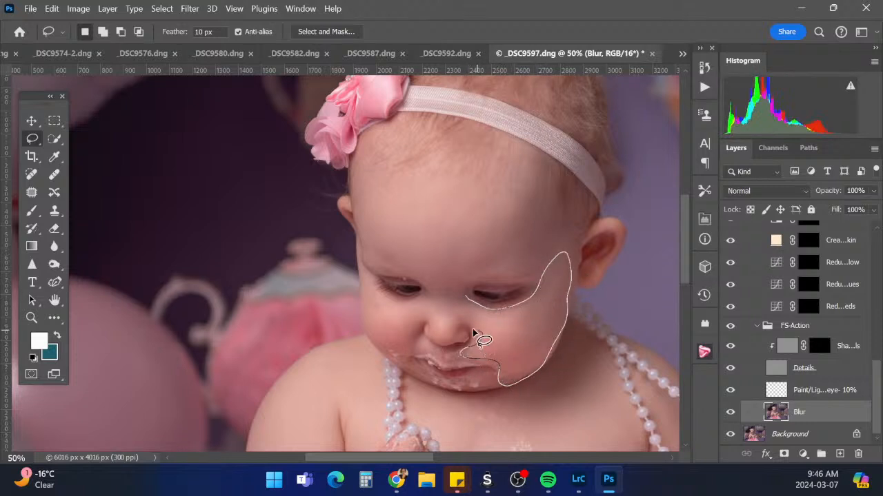
{"action": "left_click_drag", "start_coordinate": [466, 293], "coordinate": [469, 293]}
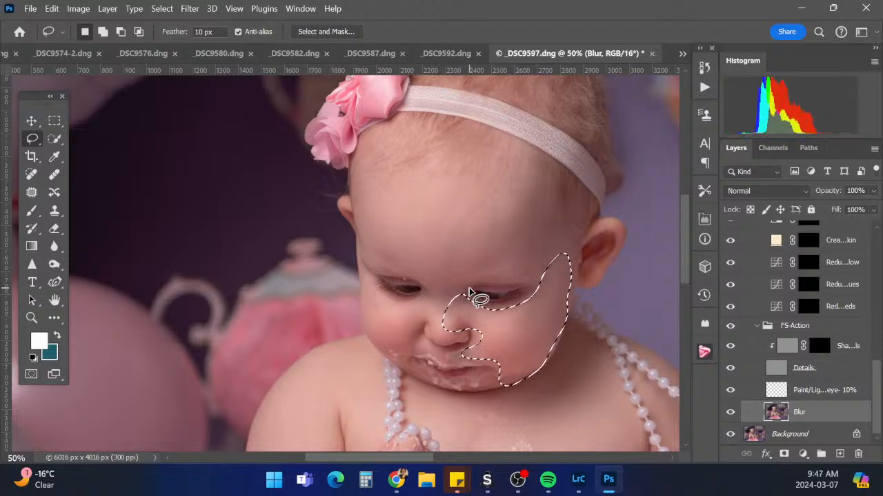
{"action": "key", "text": "ctrl+d"}
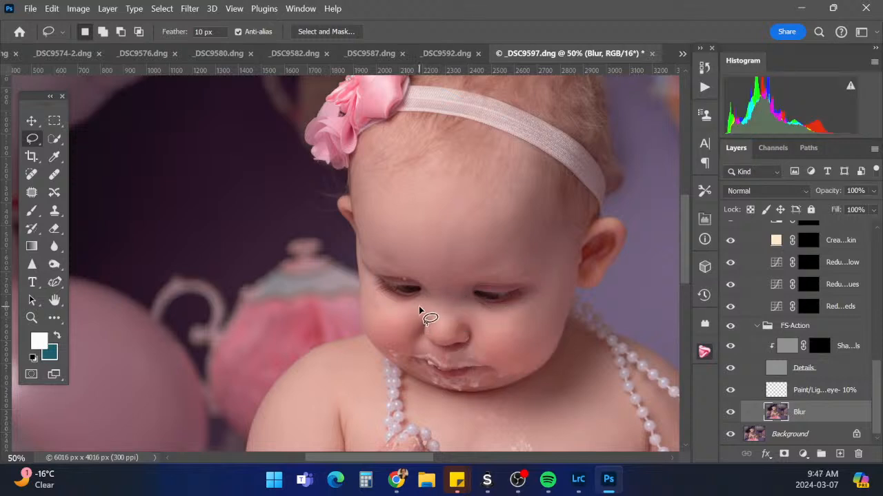
{"action": "mouse_move", "coordinate": [426, 295]}
{"action": "left_mouse_down"}
{"action": "mouse_move", "coordinate": [394, 303]}
{"action": "mouse_move", "coordinate": [368, 277]}
{"action": "mouse_move", "coordinate": [361, 282]}
{"action": "mouse_move", "coordinate": [363, 310]}
{"action": "mouse_move", "coordinate": [391, 356]}
{"action": "mouse_move", "coordinate": [429, 349]}
{"action": "mouse_move", "coordinate": [421, 339]}
{"action": "mouse_move", "coordinate": [449, 313]}
{"action": "mouse_move", "coordinate": [433, 290]}
{"action": "left_mouse_up"}
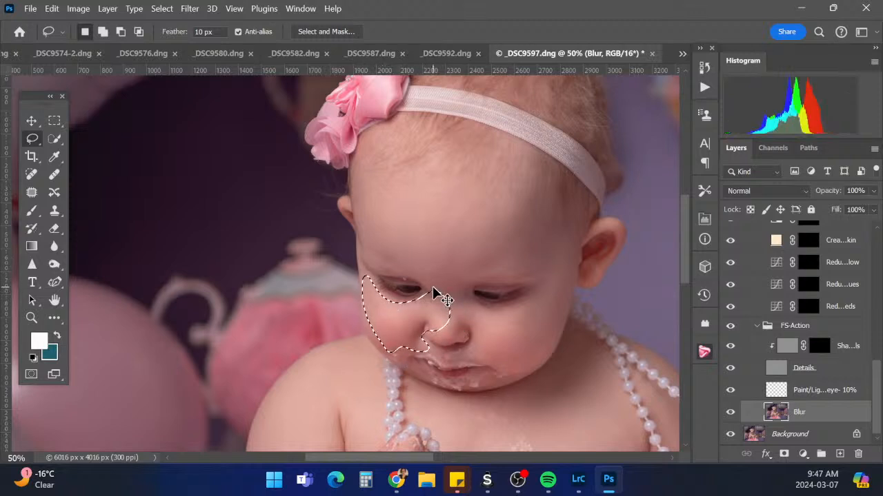
Outline the baby's chest with the Lasso, following the chin and the inner edges of the pearl necklace
{"action": "scroll", "coordinate": [469, 244], "scroll_direction": "down", "scroll_amount": 3}
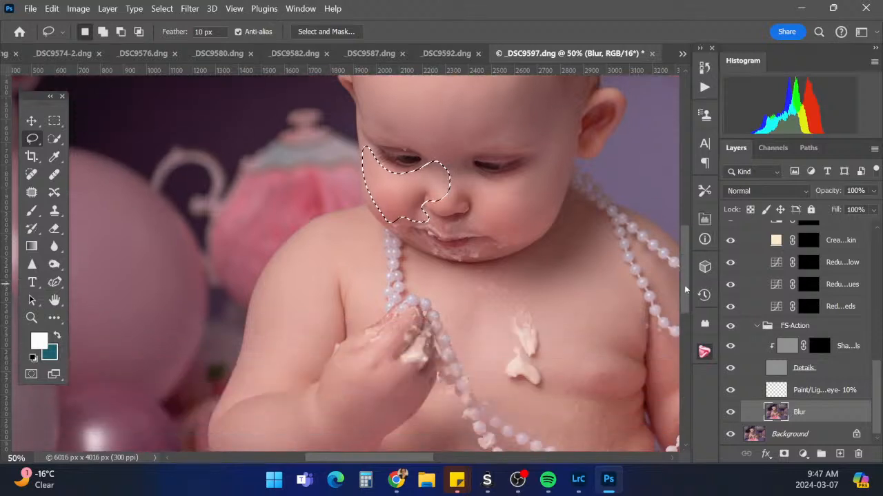
{"action": "mouse_move", "coordinate": [408, 247]}
{"action": "left_mouse_down"}
{"action": "mouse_move", "coordinate": [424, 296]}
{"action": "mouse_move", "coordinate": [458, 326]}
{"action": "left_mouse_up"}
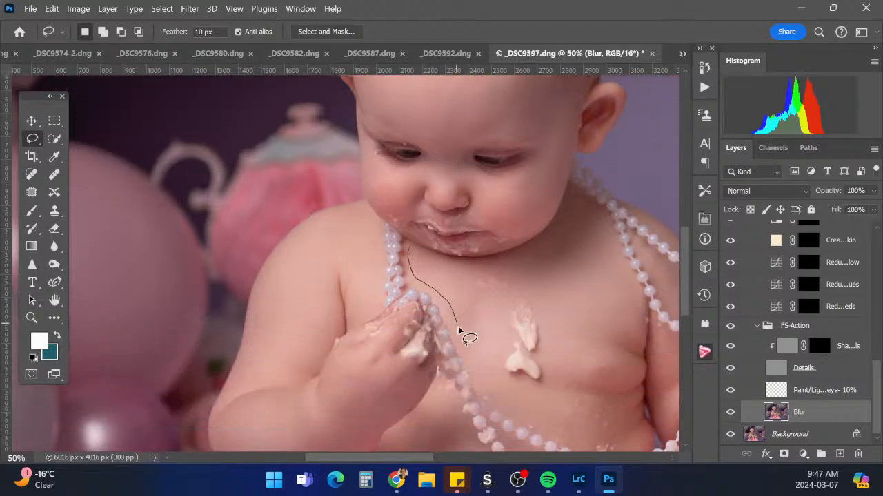
{"action": "mouse_move", "coordinate": [501, 398]}
{"action": "left_mouse_down"}
{"action": "mouse_move", "coordinate": [547, 431]}
{"action": "mouse_move", "coordinate": [609, 441]}
{"action": "left_mouse_up"}
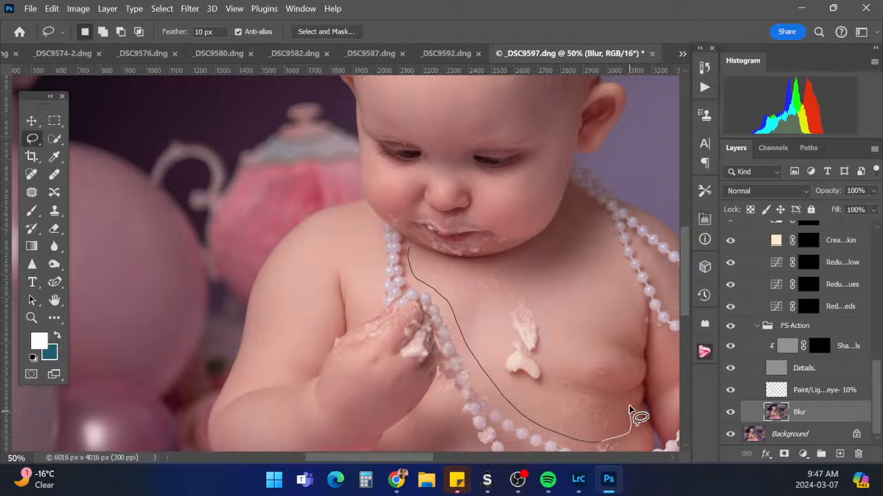
{"action": "mouse_move", "coordinate": [628, 409]}
{"action": "left_mouse_down"}
{"action": "mouse_move", "coordinate": [646, 338]}
{"action": "mouse_move", "coordinate": [616, 258]}
{"action": "left_mouse_up"}
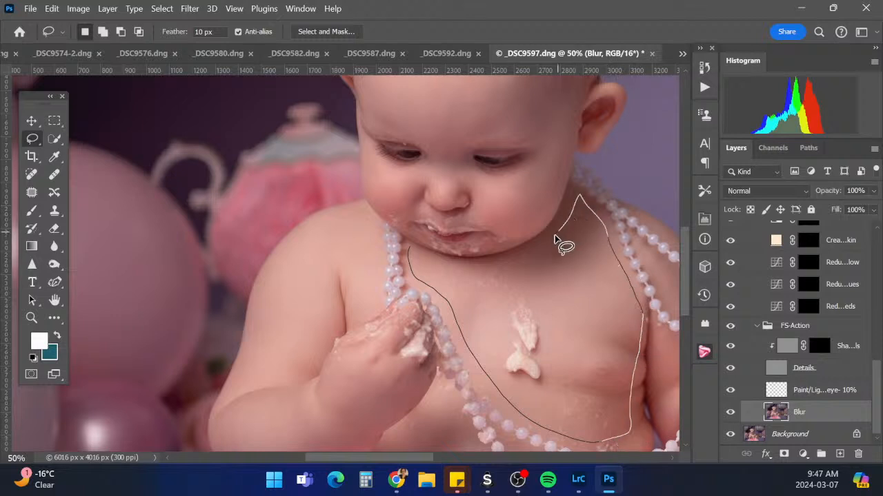
{"action": "left_click_drag", "start_coordinate": [555, 238], "coordinate": [490, 265]}
{"action": "left_click_drag", "start_coordinate": [428, 254], "coordinate": [419, 251]}
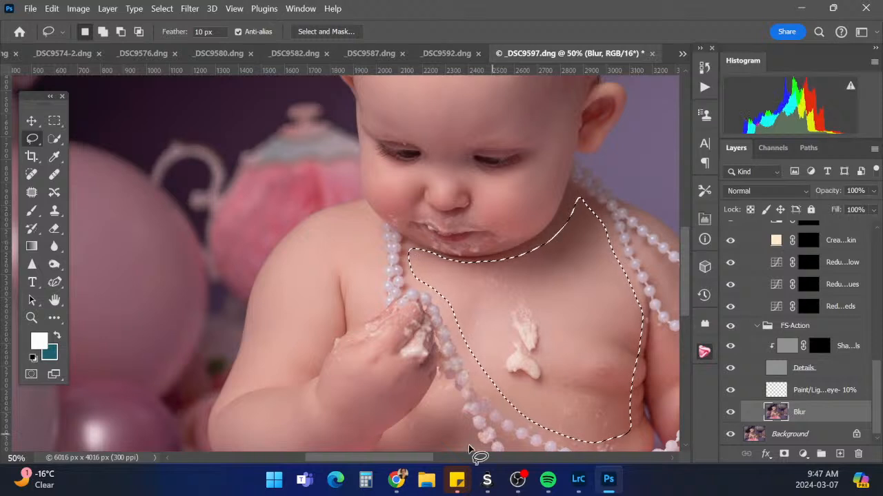
Lasso the skin of the arm between the necklace strands, and outline the belly area between the other forearm, pearls and skirt
{"action": "left_click_drag", "start_coordinate": [427, 457], "coordinate": [457, 461]}
{"action": "left_click_drag", "start_coordinate": [682, 251], "coordinate": [682, 273]}
{"action": "left_click_drag", "start_coordinate": [491, 244], "coordinate": [502, 338]}
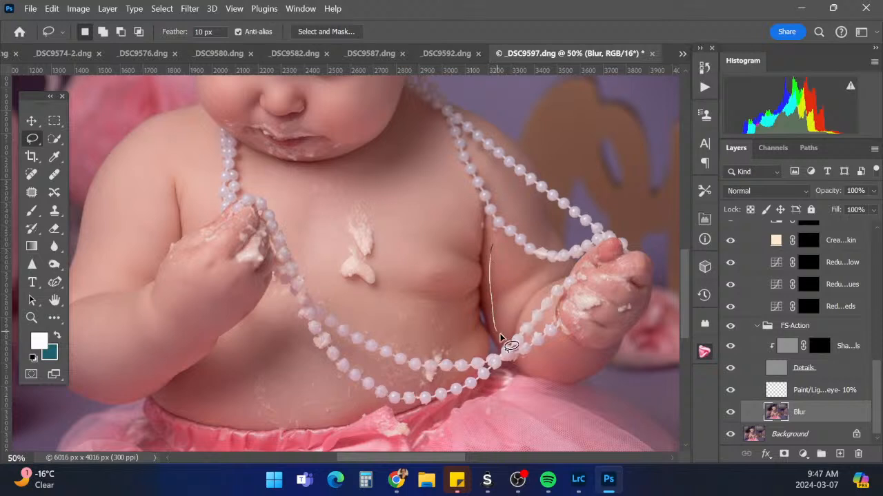
{"action": "left_click_drag", "start_coordinate": [556, 284], "coordinate": [495, 236]}
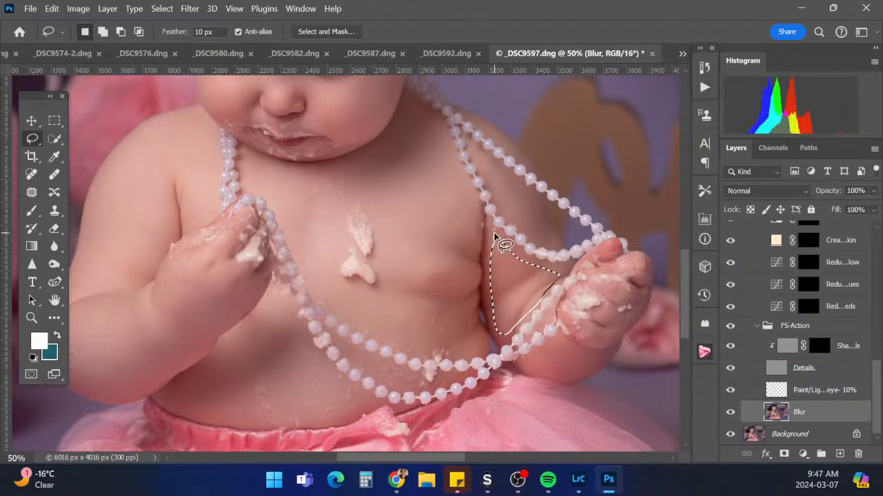
{"action": "left_click", "coordinate": [169, 385]}
{"action": "mouse_move", "coordinate": [169, 386]}
{"action": "left_mouse_down"}
{"action": "mouse_move", "coordinate": [228, 351]}
{"action": "mouse_move", "coordinate": [264, 304]}
{"action": "mouse_move", "coordinate": [302, 321]}
{"action": "mouse_move", "coordinate": [330, 367]}
{"action": "left_mouse_up"}
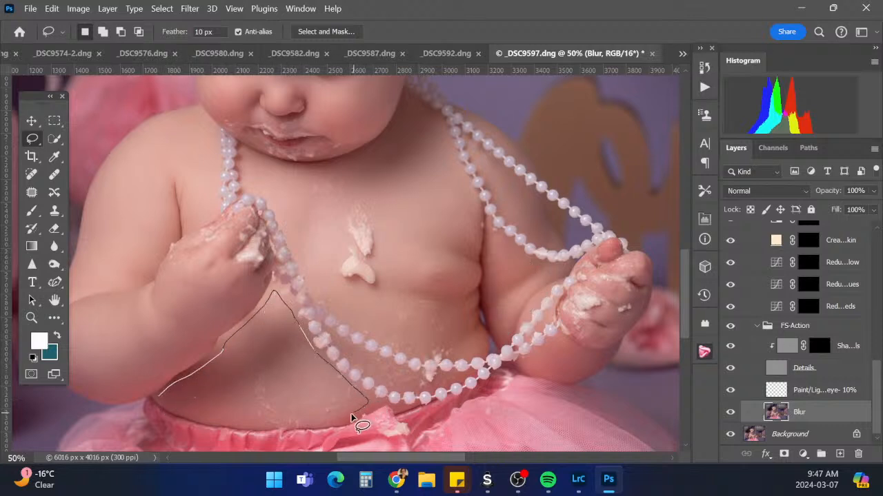
{"action": "mouse_move", "coordinate": [352, 419]}
{"action": "left_mouse_down"}
{"action": "mouse_move", "coordinate": [239, 424]}
{"action": "mouse_move", "coordinate": [163, 397]}
{"action": "left_mouse_up"}
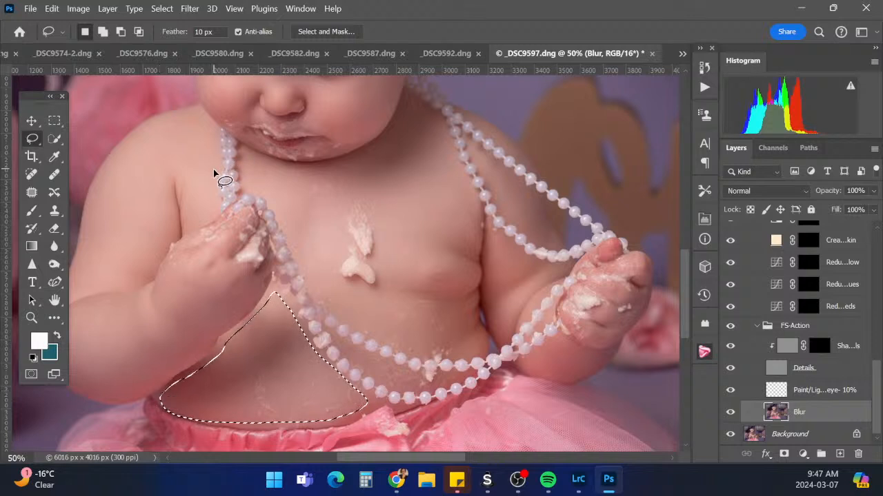
Outline the shoulder and upper arm beside the pink teapot with the Lasso, followed by the forearm and back of the hand
{"action": "mouse_move", "coordinate": [213, 171]}
{"action": "left_mouse_down"}
{"action": "mouse_move", "coordinate": [206, 125]}
{"action": "mouse_move", "coordinate": [193, 110]}
{"action": "mouse_move", "coordinate": [144, 128]}
{"action": "mouse_move", "coordinate": [118, 168]}
{"action": "left_mouse_up"}
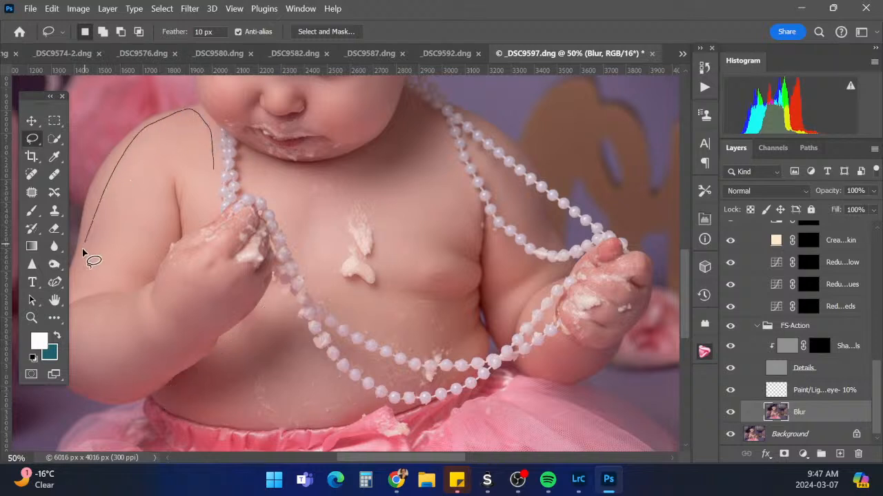
{"action": "mouse_move", "coordinate": [164, 195]}
{"action": "left_mouse_down"}
{"action": "mouse_move", "coordinate": [191, 216]}
{"action": "mouse_move", "coordinate": [205, 213]}
{"action": "mouse_move", "coordinate": [212, 172]}
{"action": "left_mouse_up"}
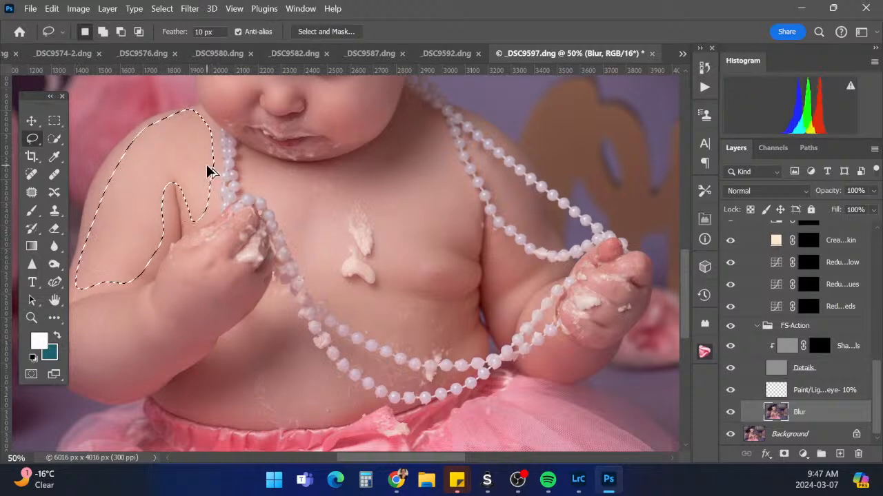
{"action": "left_click_drag", "start_coordinate": [454, 458], "coordinate": [425, 469]}
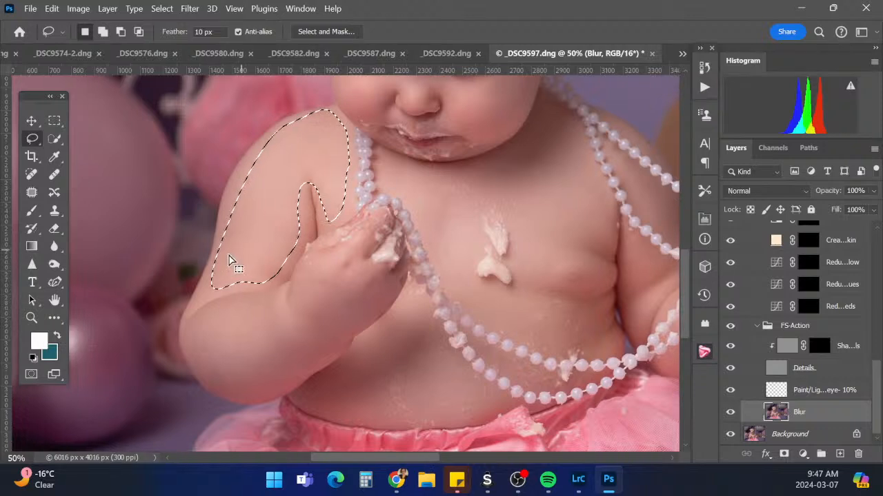
{"action": "mouse_move", "coordinate": [200, 290]}
{"action": "left_mouse_down"}
{"action": "mouse_move", "coordinate": [187, 325]}
{"action": "mouse_move", "coordinate": [202, 374]}
{"action": "mouse_move", "coordinate": [233, 397]}
{"action": "left_mouse_up"}
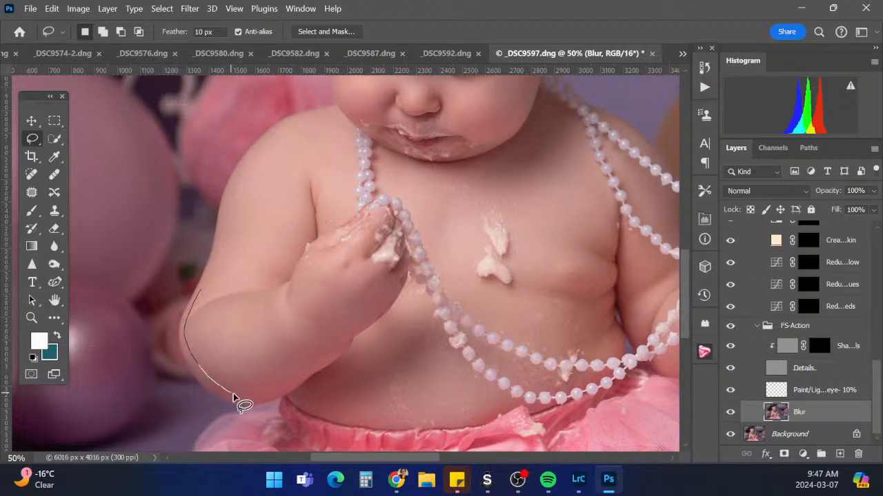
{"action": "left_click_drag", "start_coordinate": [344, 341], "coordinate": [391, 302]}
{"action": "mouse_move", "coordinate": [269, 297]}
{"action": "left_mouse_down"}
{"action": "mouse_move", "coordinate": [240, 299]}
{"action": "mouse_move", "coordinate": [204, 289]}
{"action": "left_mouse_up"}
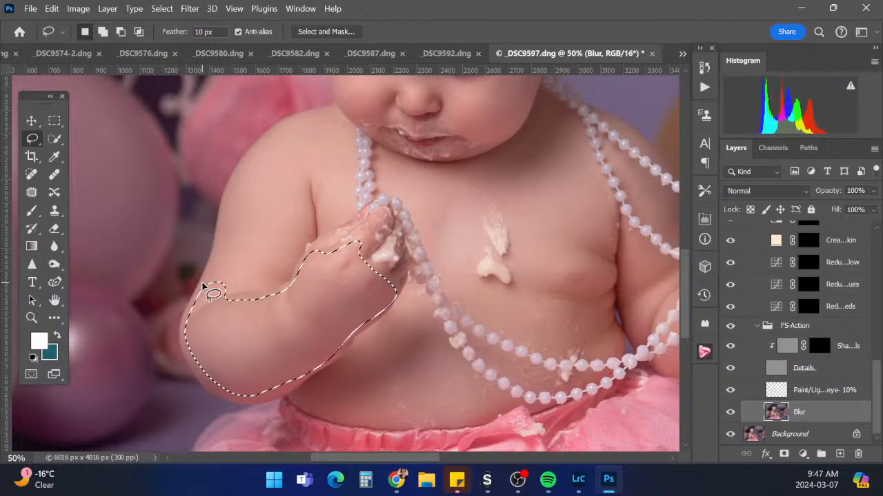
On the Paint/Lighten Under eye- 10% layer, set up a Soft Round brush in Lighten mode at 10% opacity
{"action": "left_click_drag", "start_coordinate": [688, 275], "coordinate": [684, 342]}
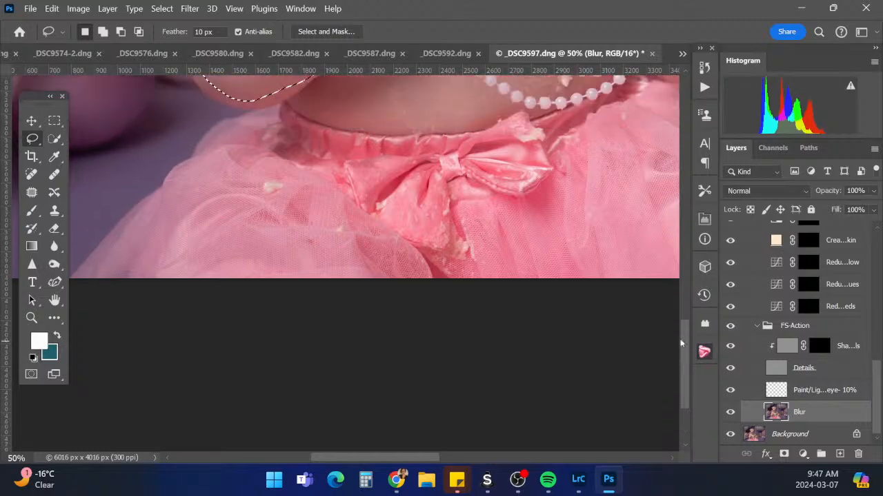
{"action": "key", "text": "ctrl+minus"}
{"action": "key", "text": "ctrl+minus"}
{"action": "key", "text": "ctrl+minus"}
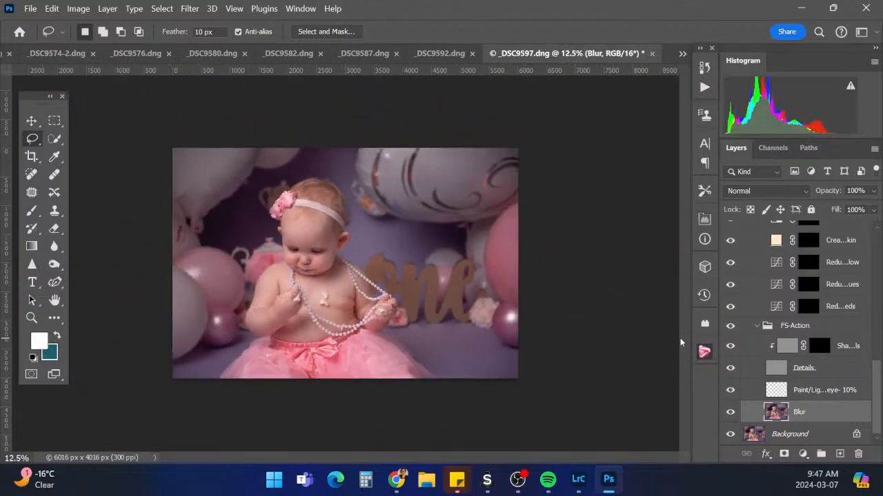
{"action": "left_click", "coordinate": [834, 392]}
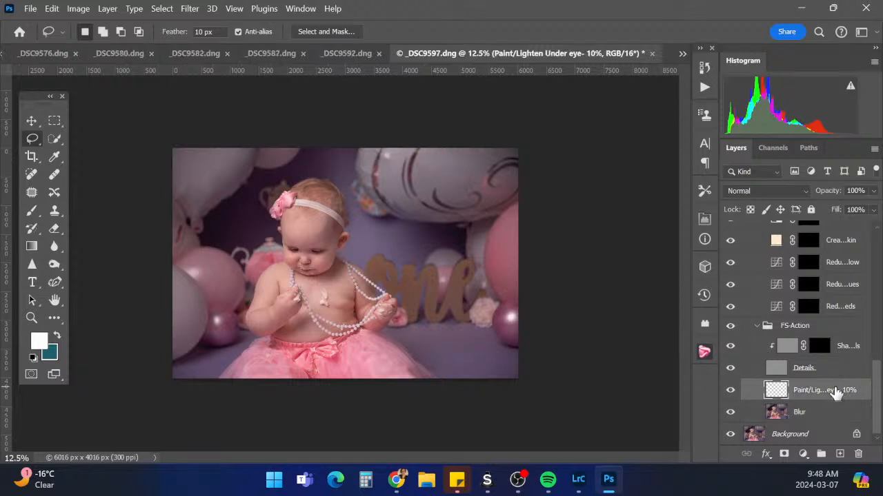
{"action": "left_click", "coordinate": [31, 210]}
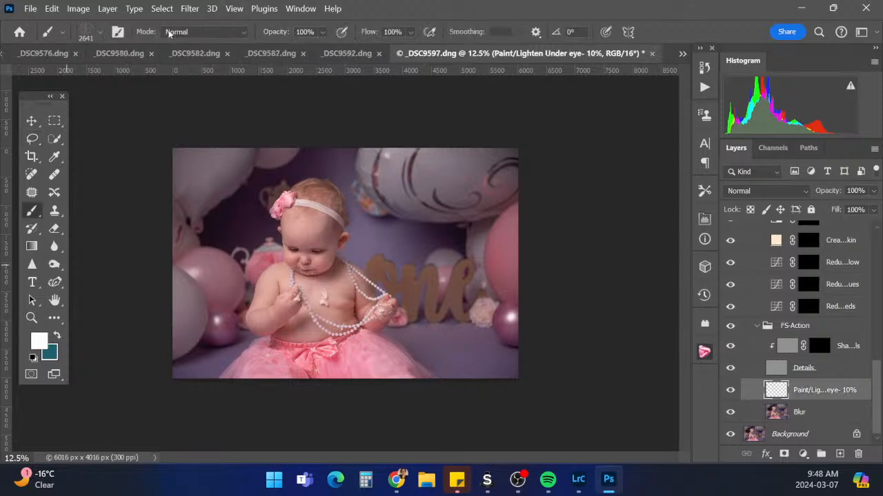
{"action": "left_click", "coordinate": [101, 32]}
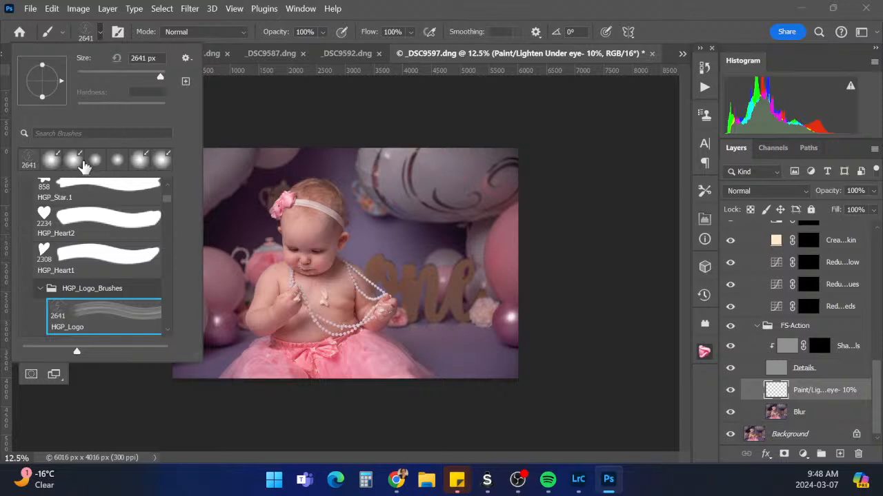
{"action": "left_click", "coordinate": [97, 159]}
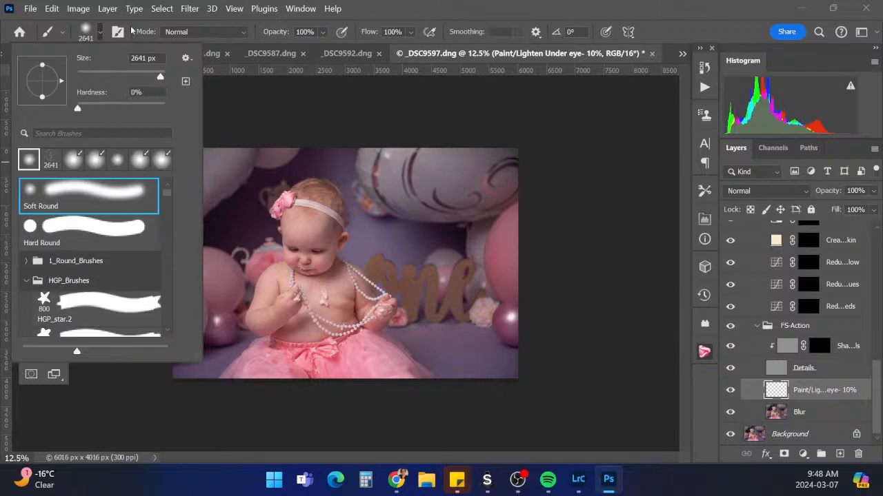
{"action": "left_click", "coordinate": [101, 34]}
{"action": "left_click", "coordinate": [232, 34]}
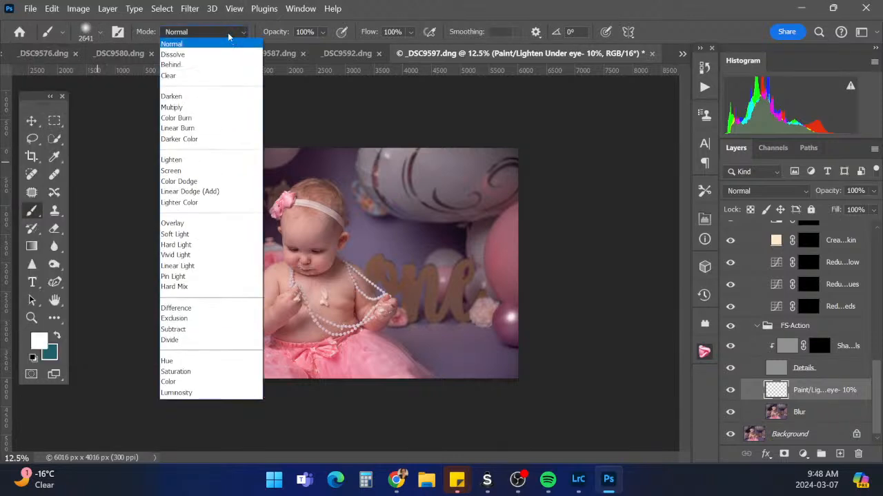
{"action": "left_click", "coordinate": [231, 162]}
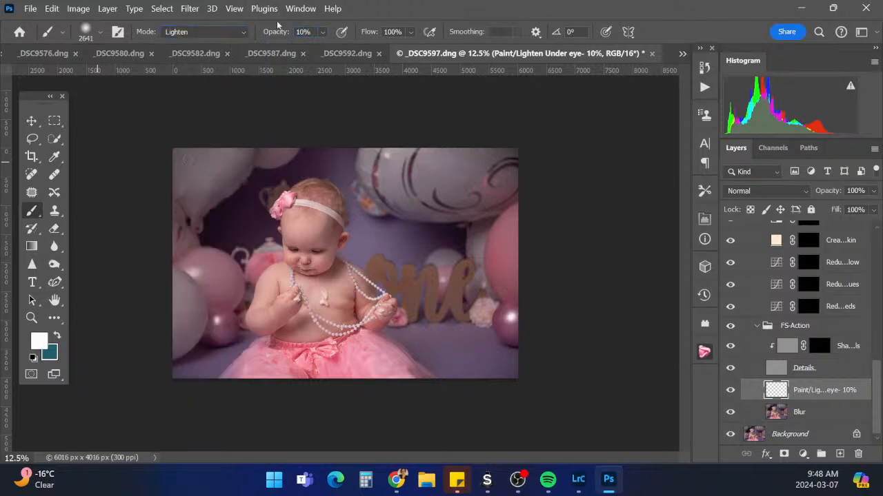
Reduce the brush size to 60 px and sample the pink skin tone of the cheek below the eye
{"action": "key", "text": "ctrl+plus"}
{"action": "key", "text": "ctrl+plus"}
{"action": "key", "text": "ctrl+plus"}
{"action": "key", "text": "ctrl+plus"}
{"action": "key", "text": "ctrl+plus"}
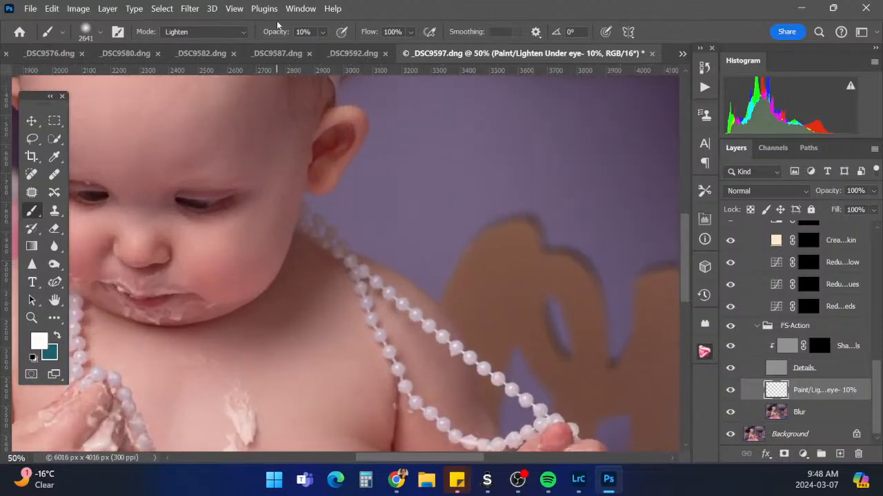
{"action": "key", "text": "["}
{"action": "key", "text": "["}
{"action": "key", "text": "["}
{"action": "key", "text": "["}
{"action": "key", "text": "["}
{"action": "key", "text": "["}
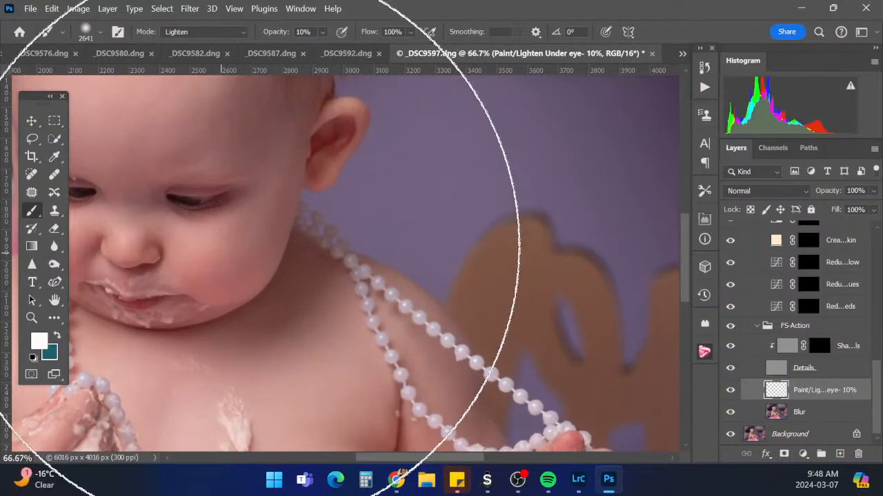
{"action": "key", "text": "["}
{"action": "key", "text": "["}
{"action": "key", "text": "["}
{"action": "key", "text": "["}
{"action": "key", "text": "["}
{"action": "key", "text": "["}
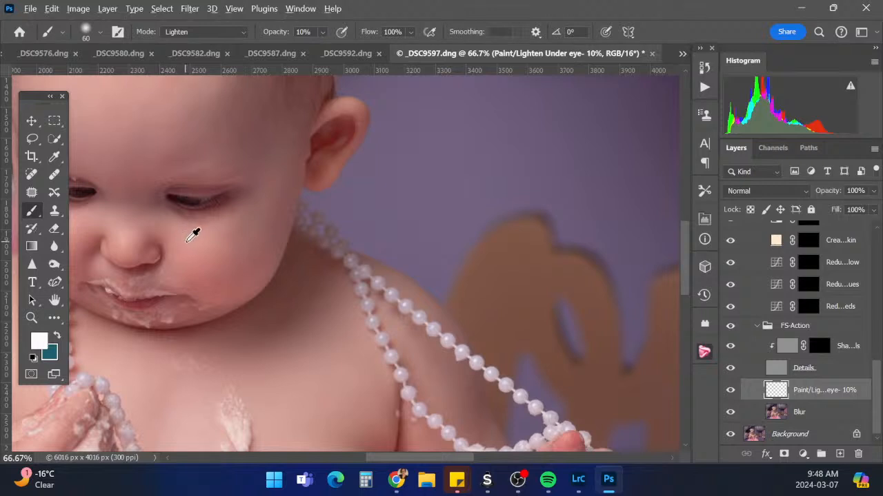
{"action": "left_click", "coordinate": [187, 241], "text": "alt"}
Paint the sampled pink tone beneath both eyes on the under-eye layer, undoing and repainting the first stroke
{"action": "mouse_move", "coordinate": [172, 212]}
{"action": "left_mouse_down"}
{"action": "mouse_move", "coordinate": [214, 216]}
{"action": "mouse_move", "coordinate": [170, 215]}
{"action": "mouse_move", "coordinate": [220, 224]}
{"action": "mouse_move", "coordinate": [179, 218]}
{"action": "mouse_move", "coordinate": [232, 211]}
{"action": "mouse_move", "coordinate": [185, 220]}
{"action": "mouse_move", "coordinate": [236, 196]}
{"action": "left_mouse_up"}
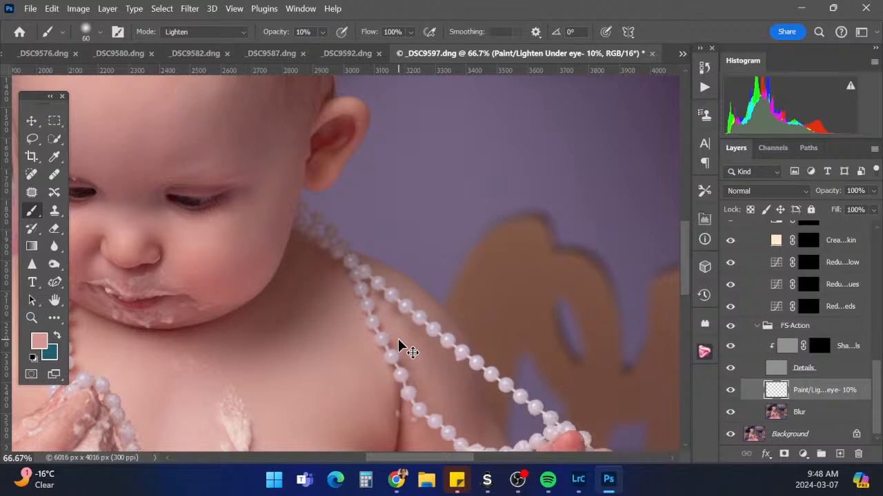
{"action": "key", "text": "ctrl+z"}
{"action": "mouse_move", "coordinate": [176, 210]}
{"action": "left_mouse_down"}
{"action": "mouse_move", "coordinate": [219, 210]}
{"action": "mouse_move", "coordinate": [196, 213]}
{"action": "mouse_move", "coordinate": [250, 186]}
{"action": "mouse_move", "coordinate": [233, 122]}
{"action": "mouse_move", "coordinate": [233, 204]}
{"action": "mouse_move", "coordinate": [191, 216]}
{"action": "mouse_move", "coordinate": [231, 197]}
{"action": "left_mouse_up"}
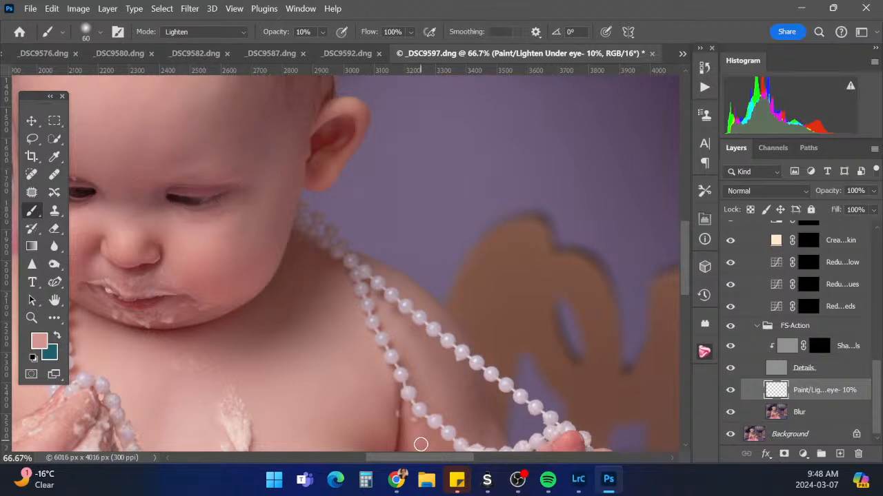
{"action": "left_click_drag", "start_coordinate": [423, 458], "coordinate": [389, 448]}
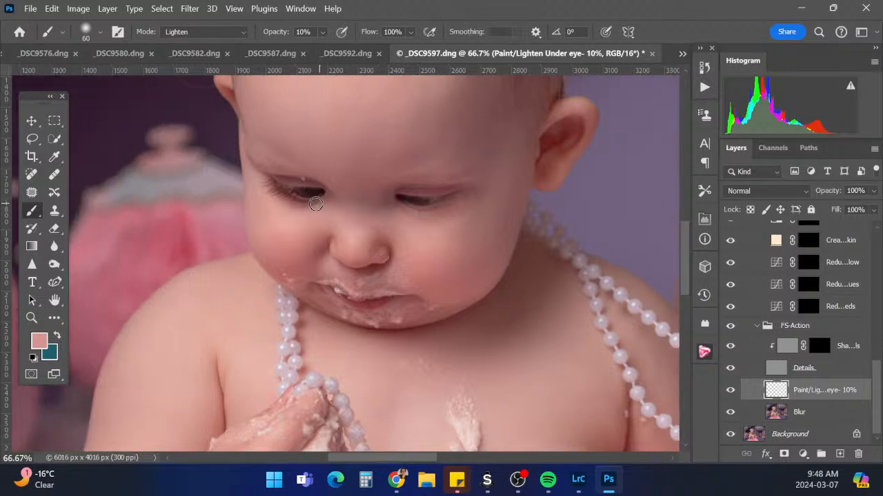
{"action": "left_click_drag", "start_coordinate": [323, 202], "coordinate": [278, 191]}
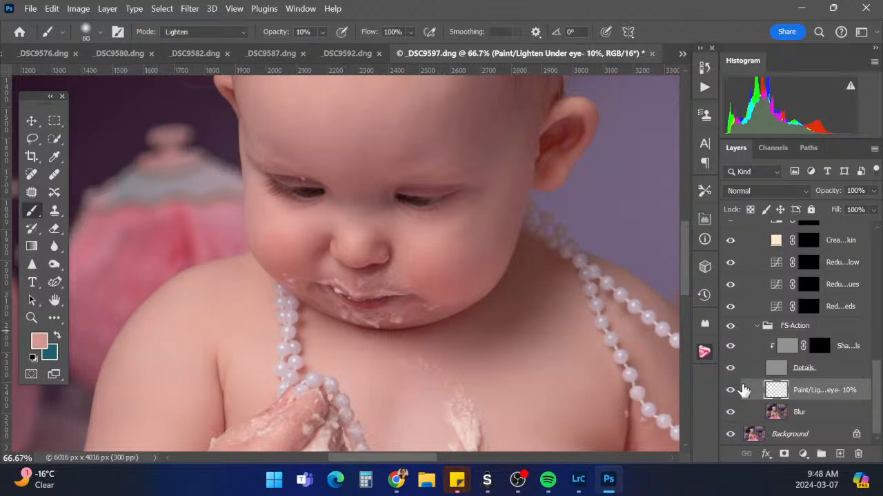
On the Details layer, set up the Spot Healing Brush at a size of 40 px
{"action": "left_click", "coordinate": [825, 371]}
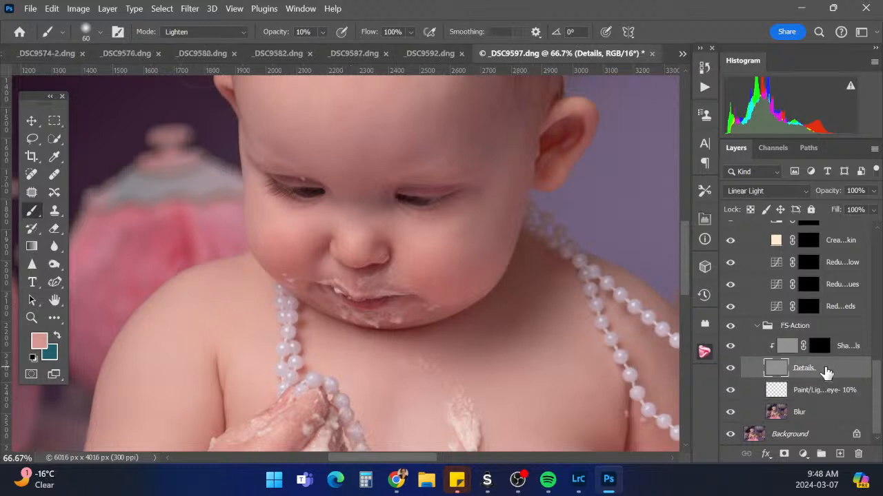
{"action": "left_click", "coordinate": [55, 175]}
{"action": "left_click", "coordinate": [33, 173]}
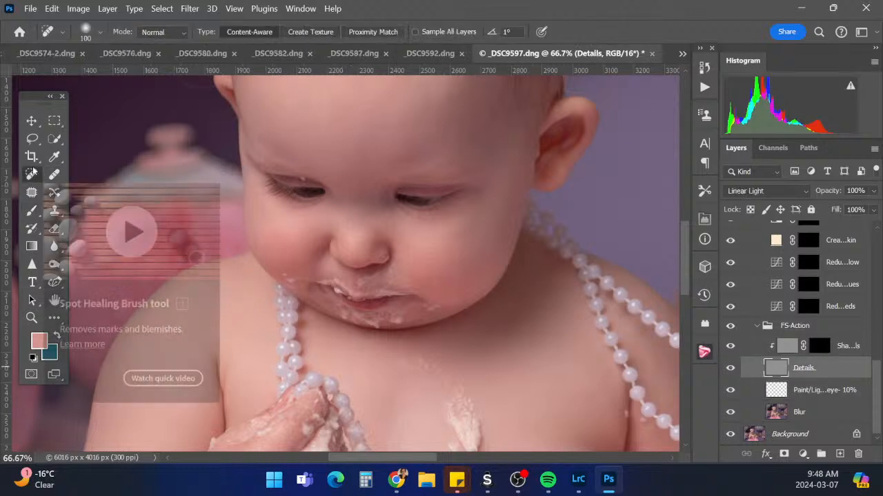
{"action": "key", "text": "bracketleft"}
{"action": "key", "text": "bracketleft"}
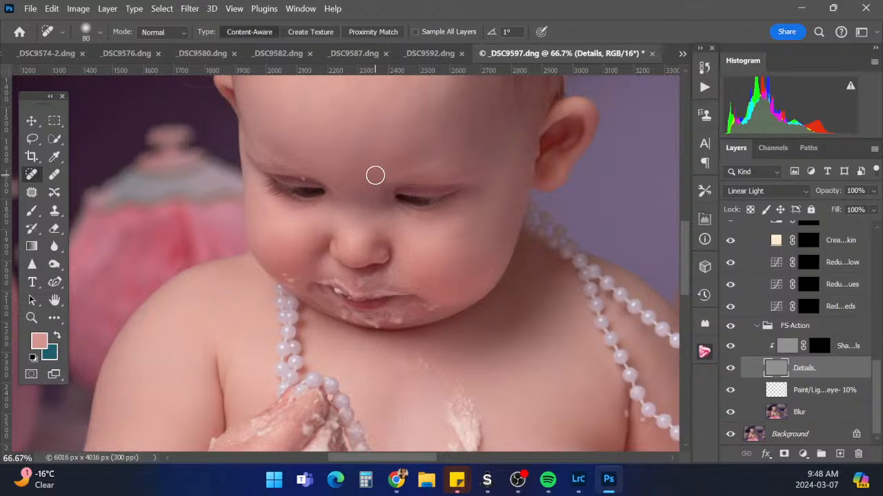
{"action": "key", "text": "bracketleft"}
{"action": "key", "text": "bracketleft"}
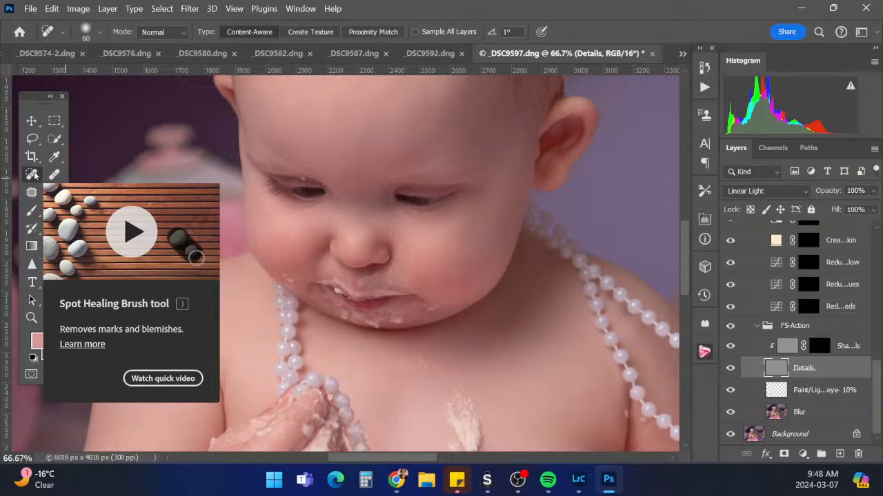
{"action": "key", "text": "bracketleft"}
Inspect the forehead, face, chest, arms and hands for remaining skin blemishes
{"action": "left_click_drag", "start_coordinate": [682, 244], "coordinate": [683, 216]}
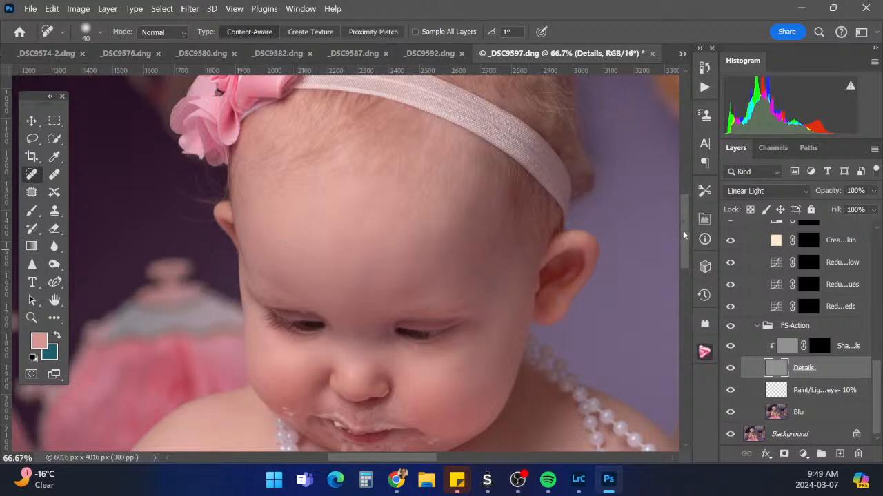
{"action": "left_click_drag", "start_coordinate": [684, 235], "coordinate": [683, 258]}
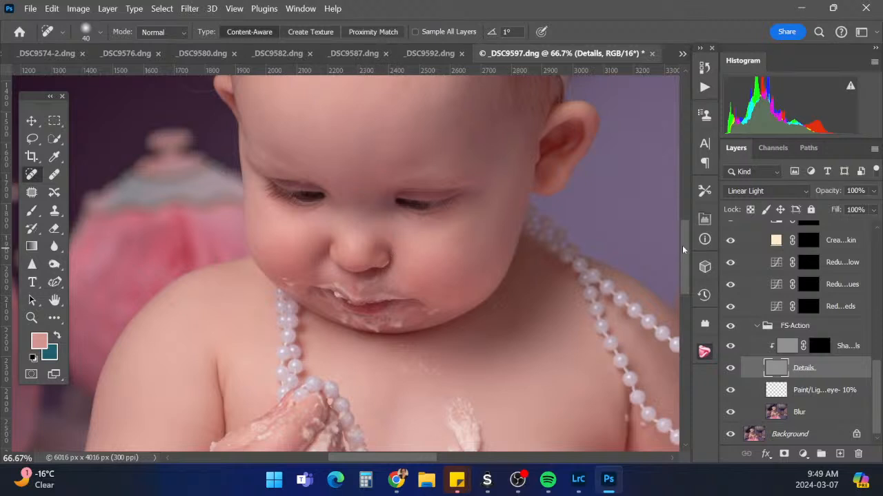
{"action": "mouse_move", "coordinate": [682, 246]}
{"action": "left_mouse_down"}
{"action": "mouse_move", "coordinate": [684, 321]}
{"action": "mouse_move", "coordinate": [684, 275]}
{"action": "left_mouse_up"}
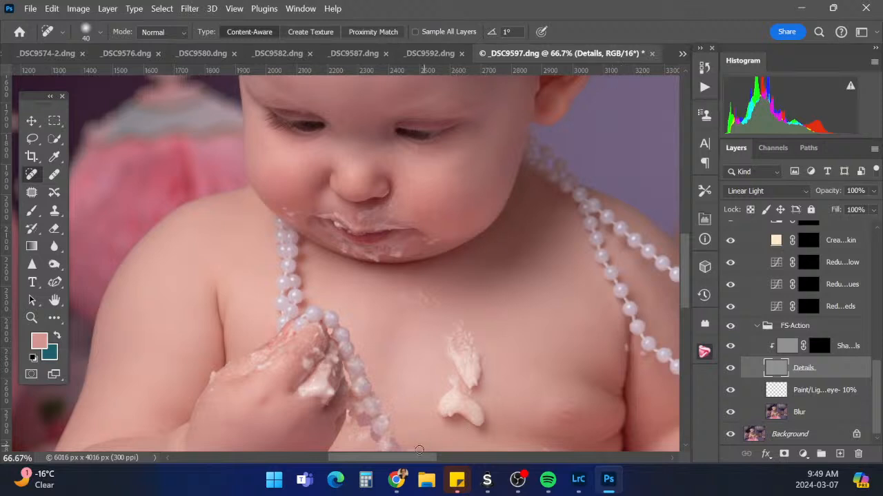
{"action": "scroll", "coordinate": [419, 448], "scroll_direction": "right", "scroll_amount": 5}
{"action": "mouse_move", "coordinate": [685, 286]}
{"action": "left_mouse_down"}
{"action": "mouse_move", "coordinate": [684, 334]}
{"action": "mouse_move", "coordinate": [683, 314]}
{"action": "left_mouse_up"}
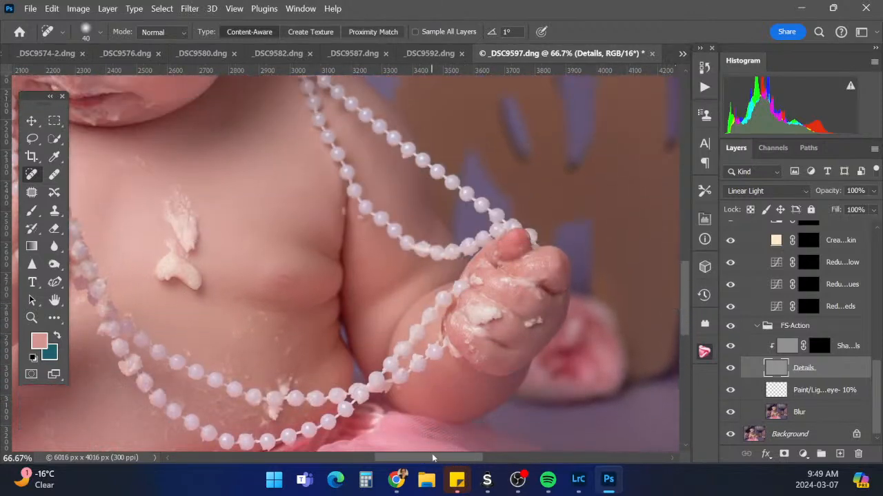
{"action": "left_click_drag", "start_coordinate": [433, 458], "coordinate": [393, 455]}
{"action": "left_click_drag", "start_coordinate": [682, 305], "coordinate": [678, 263]}
{"action": "key", "text": "ctrl+minus"}
{"action": "key", "text": "ctrl+minus"}
{"action": "key", "text": "ctrl+minus"}
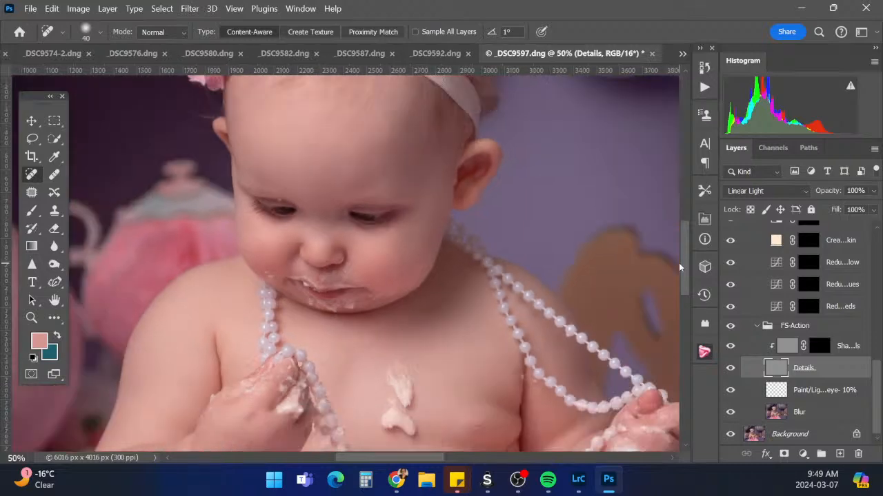
{"action": "key", "text": "ctrl+minus"}
Target the Sharpen Details layer mask and set the Brush tool to Normal mode at 100% opacity
{"action": "left_click", "coordinate": [819, 346]}
{"action": "key", "text": "ctrl+plus"}
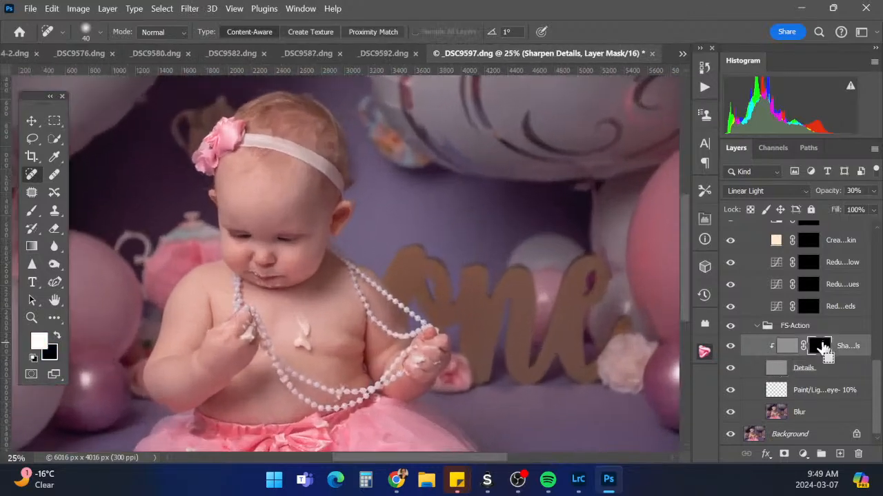
{"action": "key", "text": "ctrl+plus"}
{"action": "key", "text": "ctrl+plus"}
{"action": "key", "text": "b"}
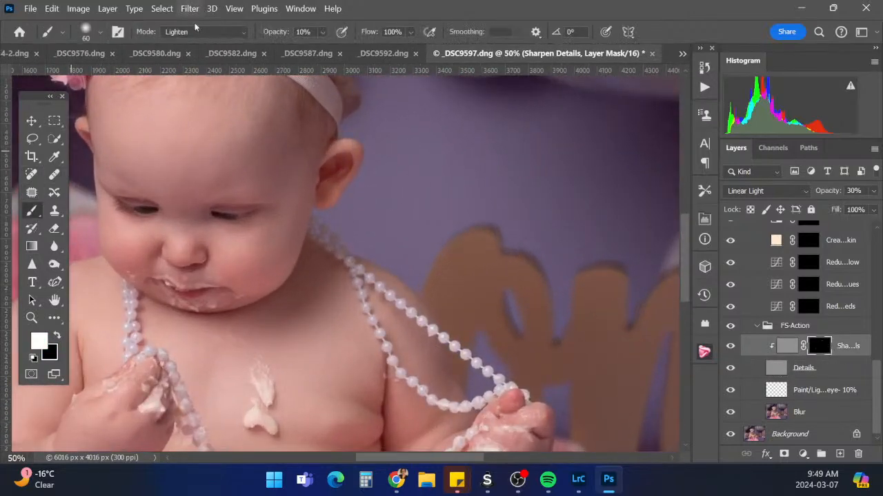
{"action": "left_click", "coordinate": [191, 32]}
{"action": "left_click", "coordinate": [204, 44]}
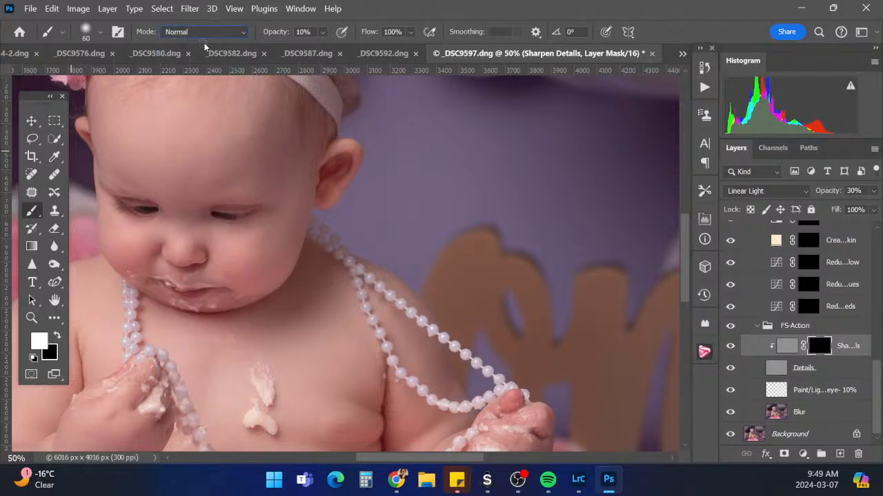
{"action": "left_click_drag", "start_coordinate": [322, 33], "coordinate": [368, 44]}
{"action": "left_click", "coordinate": [324, 31]}
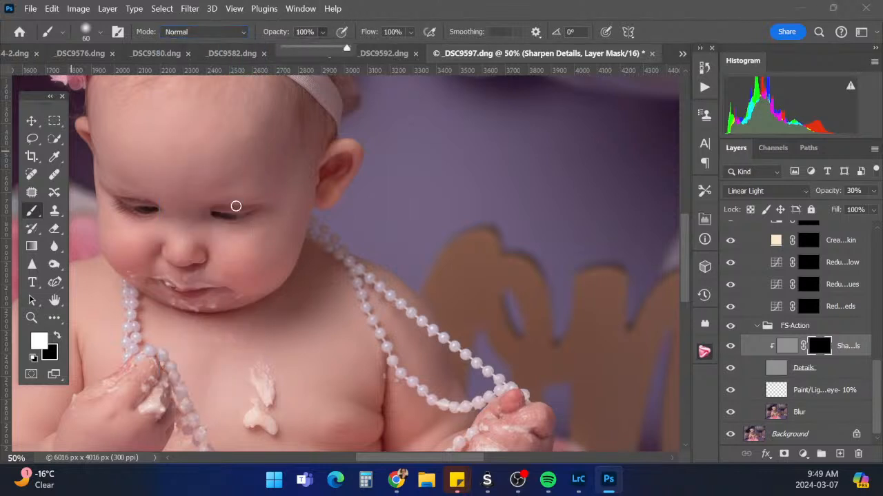
Paint white over both eyes and the mouth on the Sharpen Details mask with a 175 px brush
{"action": "key", "text": "bracketright"}
{"action": "key", "text": "bracketright"}
{"action": "key", "text": "bracketright"}
{"action": "key", "text": "bracketright"}
{"action": "key", "text": "bracketright"}
{"action": "key", "text": "bracketright"}
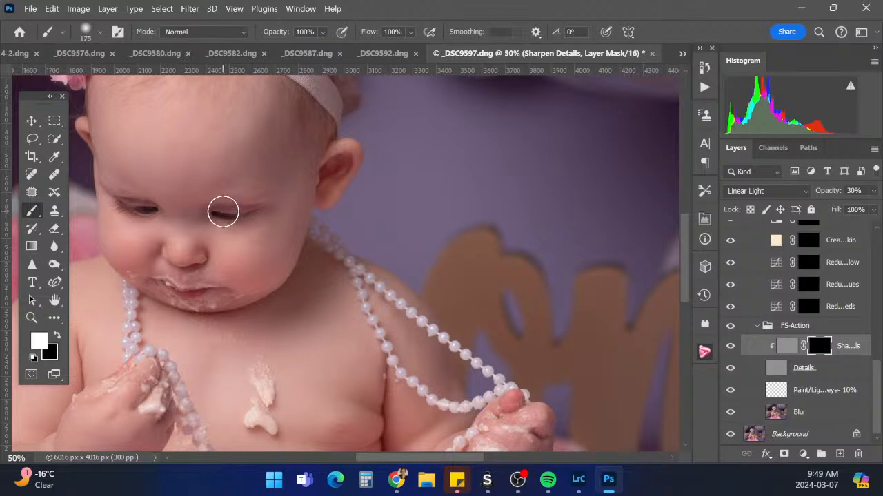
{"action": "mouse_move", "coordinate": [223, 212]}
{"action": "left_mouse_down"}
{"action": "mouse_move", "coordinate": [250, 212]}
{"action": "mouse_move", "coordinate": [232, 206]}
{"action": "left_mouse_up"}
{"action": "mouse_move", "coordinate": [167, 208]}
{"action": "left_mouse_down"}
{"action": "mouse_move", "coordinate": [142, 209]}
{"action": "mouse_move", "coordinate": [124, 191]}
{"action": "left_mouse_up"}
{"action": "mouse_move", "coordinate": [200, 263]}
{"action": "left_mouse_down"}
{"action": "mouse_move", "coordinate": [213, 295]}
{"action": "mouse_move", "coordinate": [178, 292]}
{"action": "mouse_move", "coordinate": [209, 281]}
{"action": "left_mouse_up"}
Collapse the FS-Action group and toggle its visibility to compare the photo before and after skin smoothing
{"action": "key", "text": "ctrl+minus"}
{"action": "key", "text": "ctrl+minus"}
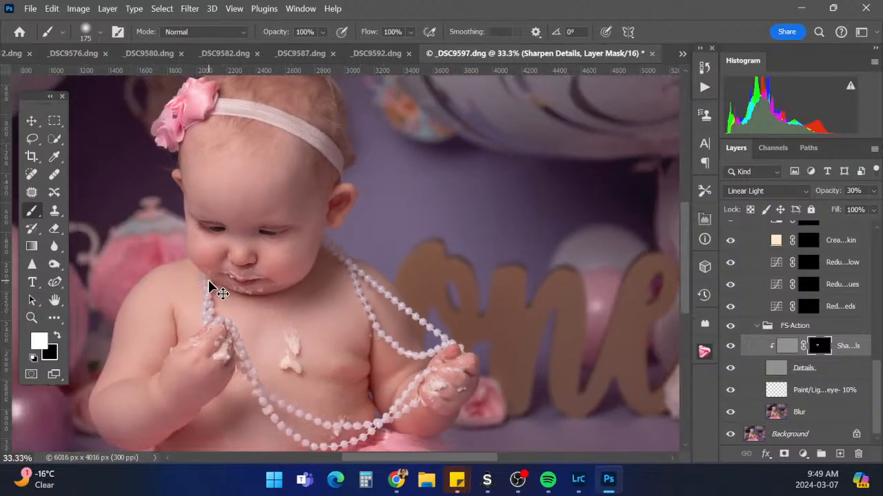
{"action": "left_click", "coordinate": [756, 326]}
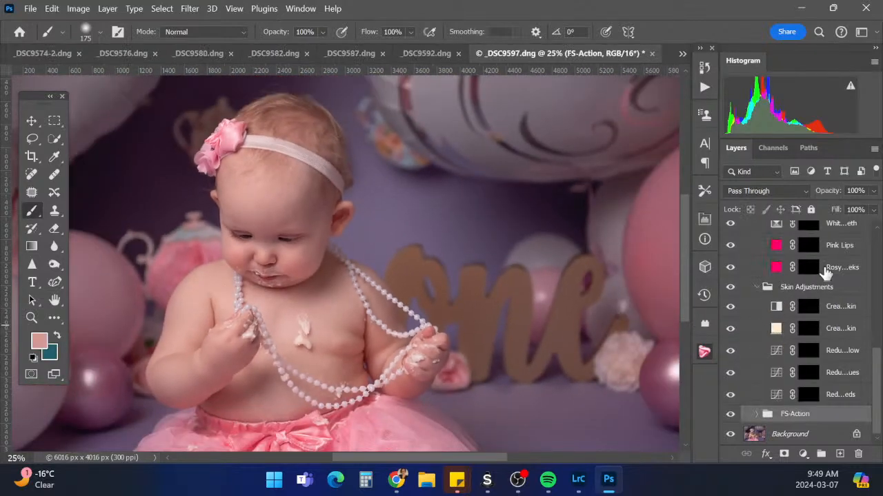
{"action": "left_click", "coordinate": [731, 415]}
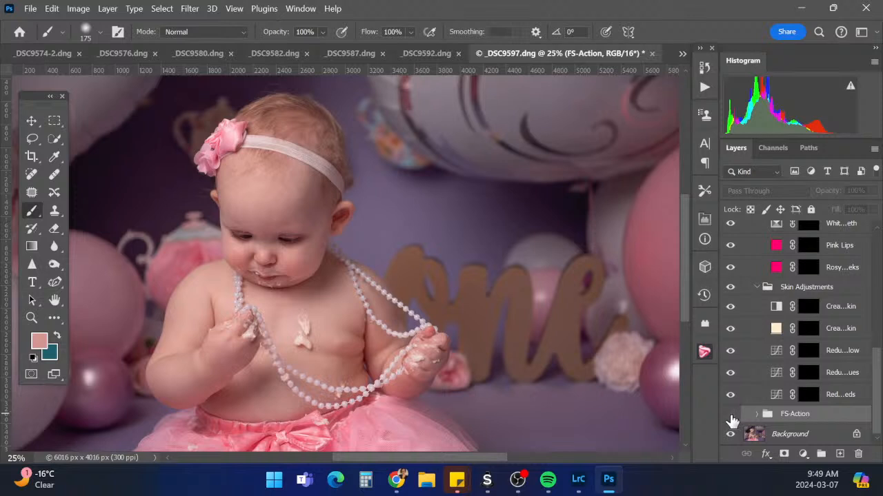
{"action": "left_click", "coordinate": [730, 416]}
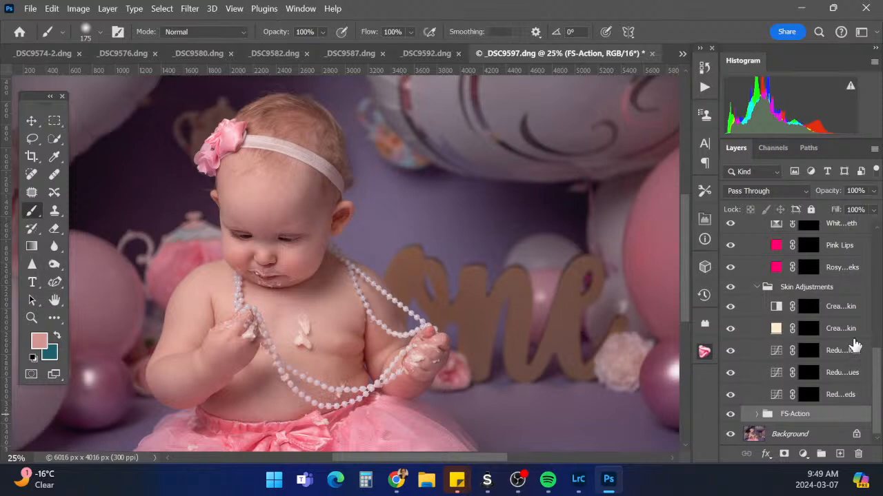
Look through the Reduce Reds and Reduce Blues layers, and widen the Layers panel to show the full layer names
{"action": "left_click", "coordinate": [852, 395]}
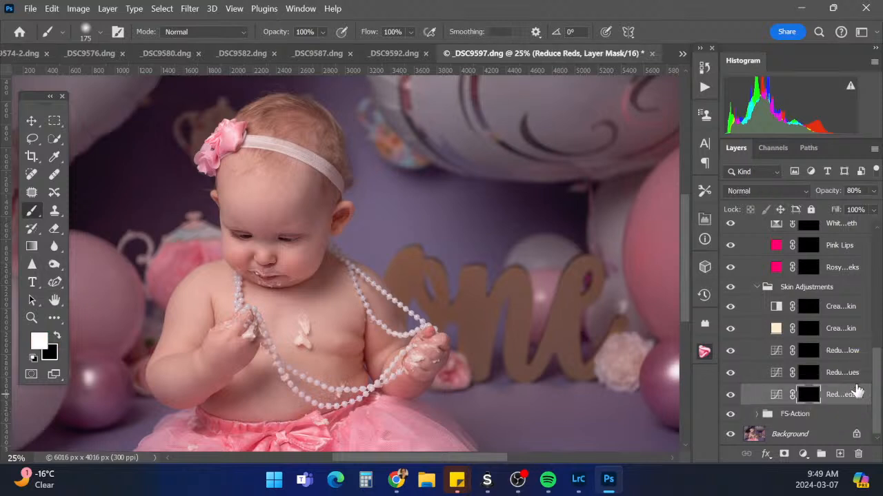
{"action": "left_click", "coordinate": [856, 374]}
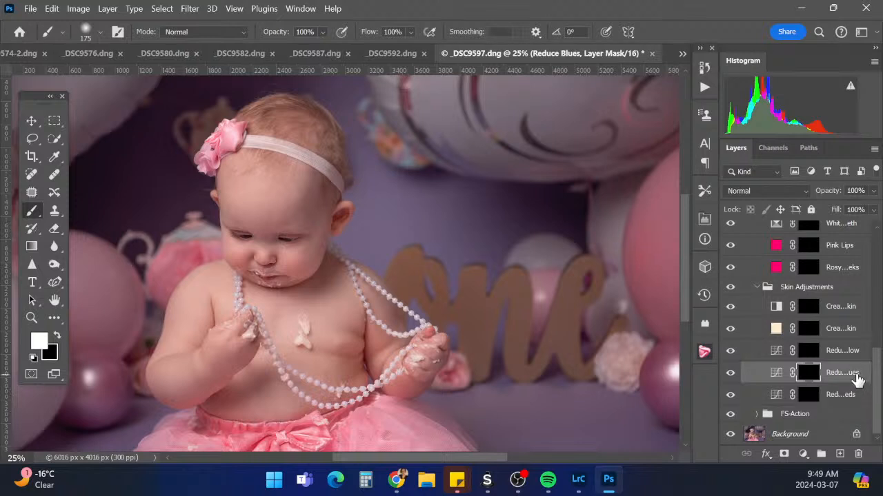
{"action": "left_click", "coordinate": [731, 350]}
{"action": "mouse_move", "coordinate": [692, 376]}
{"action": "left_mouse_down"}
{"action": "mouse_move", "coordinate": [672, 378]}
{"action": "mouse_move", "coordinate": [702, 373]}
{"action": "mouse_move", "coordinate": [684, 376]}
{"action": "left_mouse_up"}
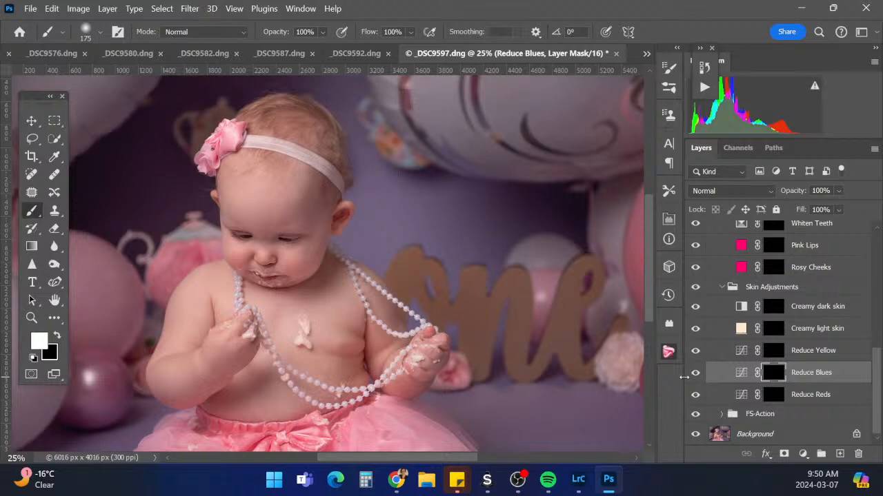
Paint white over the baby's face and head on the Reduce Reds mask with a 500 px brush
{"action": "left_click", "coordinate": [848, 397]}
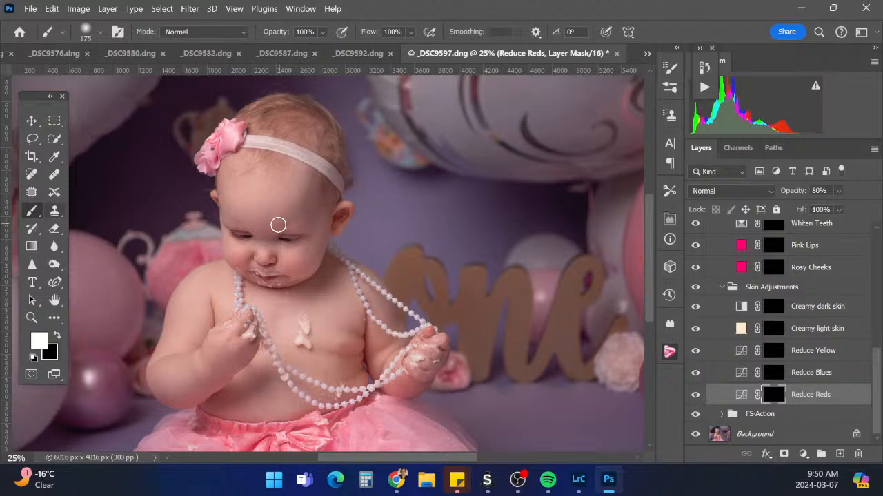
{"action": "key", "text": "bracketright"}
{"action": "key", "text": "bracketright"}
{"action": "key", "text": "bracketright"}
{"action": "key", "text": "bracketright"}
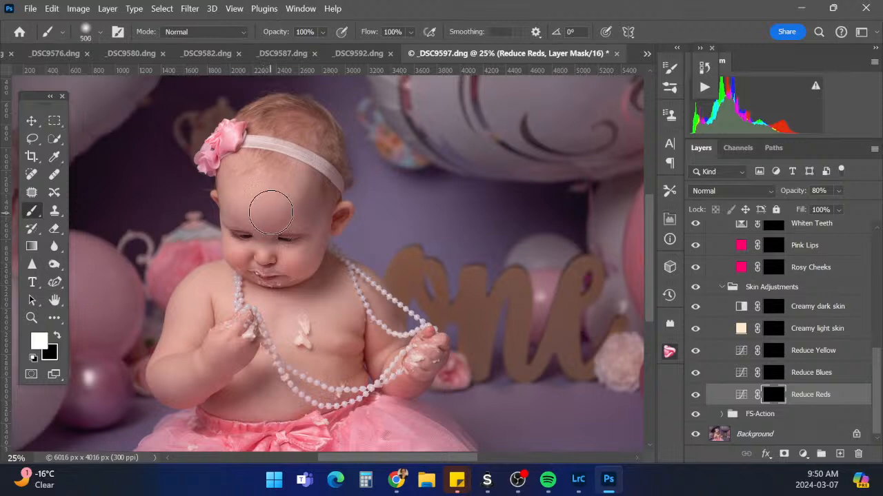
{"action": "mouse_move", "coordinate": [262, 202]}
{"action": "left_mouse_down"}
{"action": "mouse_move", "coordinate": [286, 206]}
{"action": "mouse_move", "coordinate": [262, 211]}
{"action": "left_mouse_up"}
{"action": "mouse_move", "coordinate": [275, 167]}
{"action": "left_mouse_down"}
{"action": "mouse_move", "coordinate": [301, 124]}
{"action": "mouse_move", "coordinate": [331, 113]}
{"action": "mouse_move", "coordinate": [283, 115]}
{"action": "mouse_move", "coordinate": [290, 106]}
{"action": "left_mouse_up"}
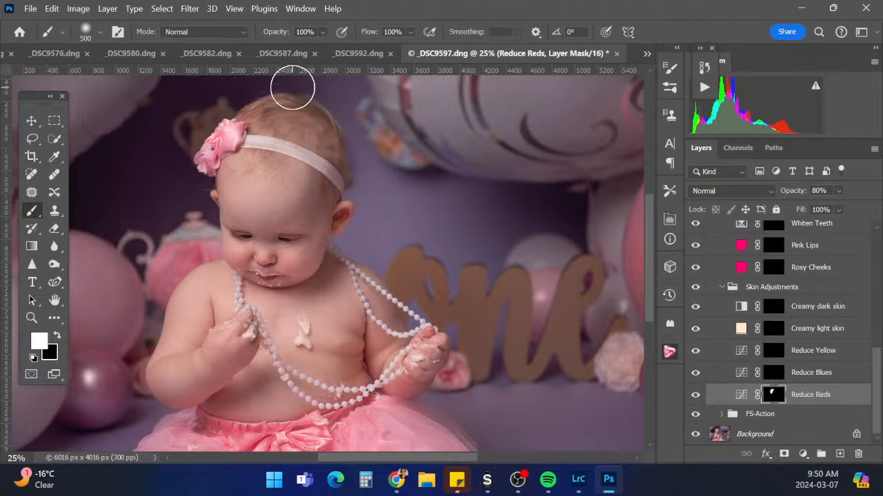
Toggle the Reduce Reds layer's visibility repeatedly to compare the skin tone with and without it
{"action": "left_click", "coordinate": [696, 397]}
{"action": "left_click", "coordinate": [696, 397]}
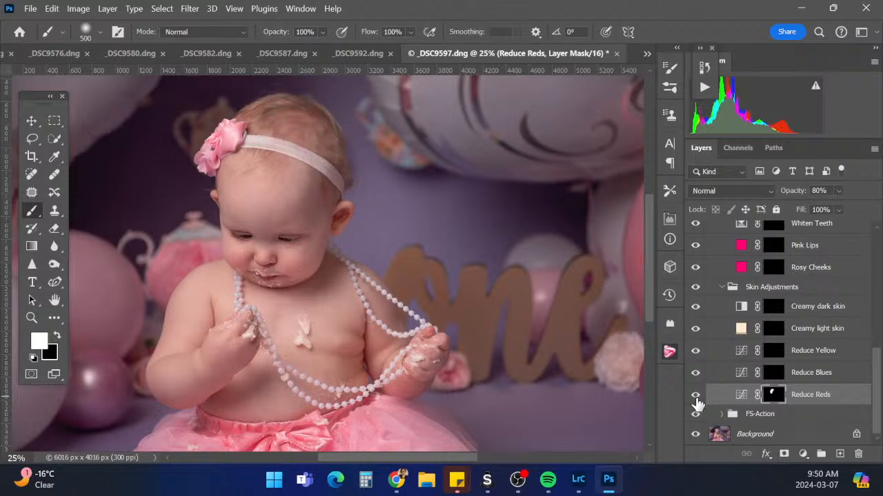
{"action": "left_click", "coordinate": [696, 397]}
{"action": "left_click", "coordinate": [696, 397]}
{"action": "left_click", "coordinate": [696, 400]}
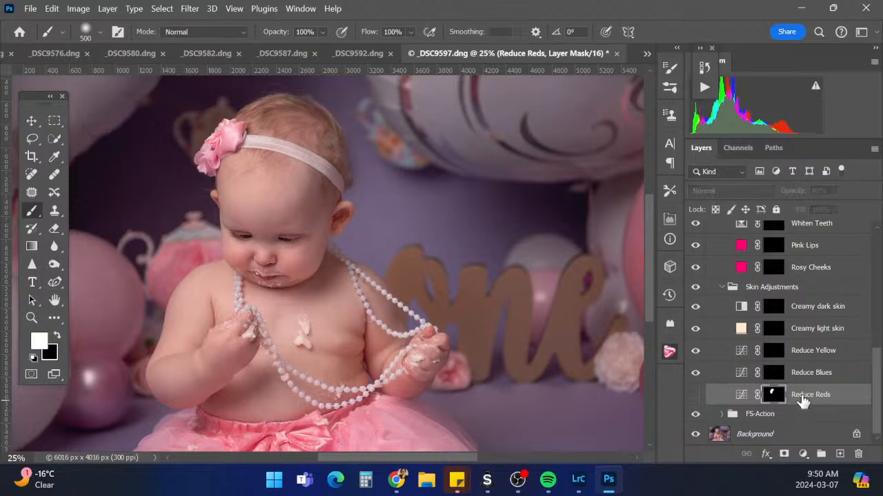
{"action": "left_click", "coordinate": [833, 397]}
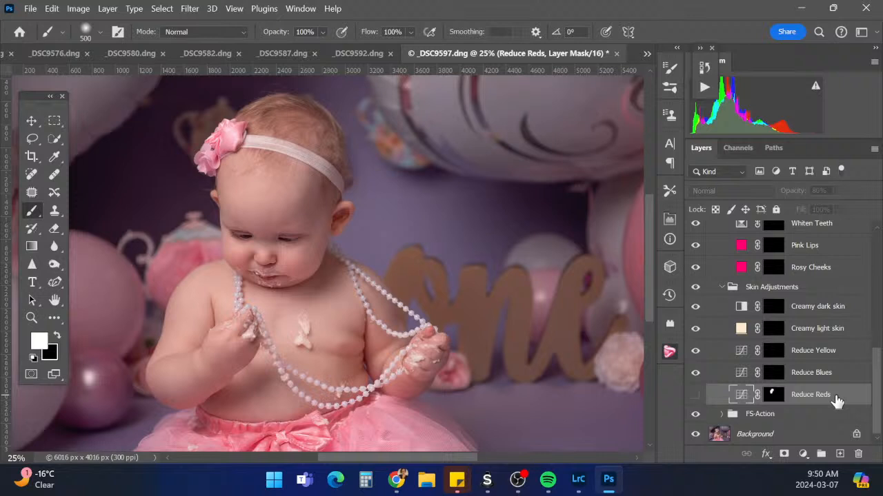
{"action": "left_click", "coordinate": [695, 397]}
Reset the Reduce Reds layer mask to solid black
{"action": "left_click", "coordinate": [775, 395]}
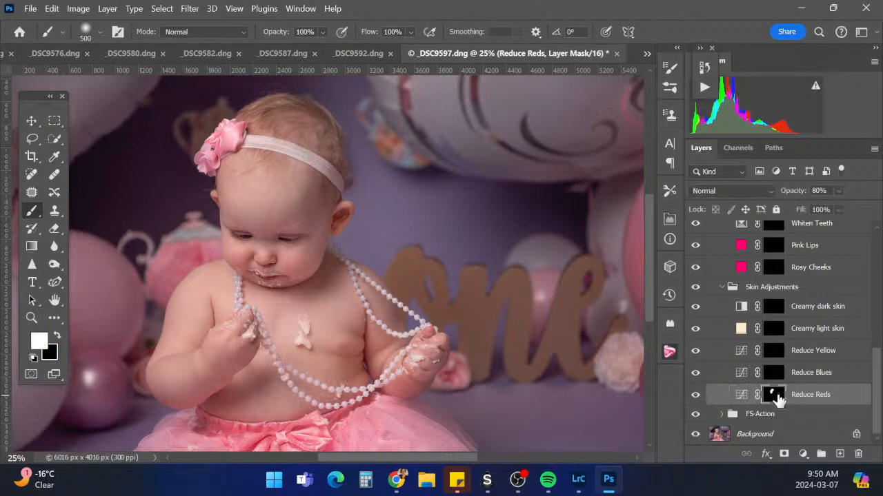
{"action": "key", "text": "alt+BackSpace"}
{"action": "key", "text": "ctrl+i"}
Paint white over the baby's face on the Creamy light skin mask with a 300 px brush
{"action": "left_click", "coordinate": [775, 331]}
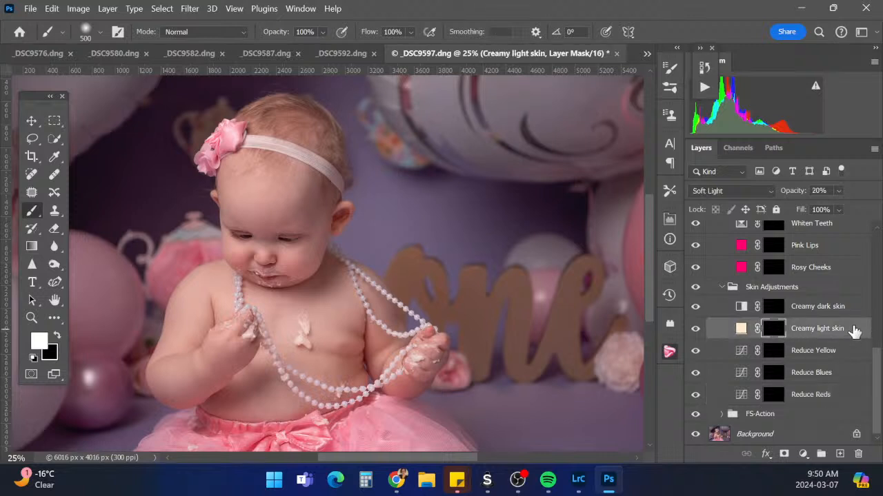
{"action": "key", "text": "bracketleft"}
{"action": "key", "text": "bracketleft"}
{"action": "key", "text": "bracketleft"}
{"action": "key", "text": "bracketright"}
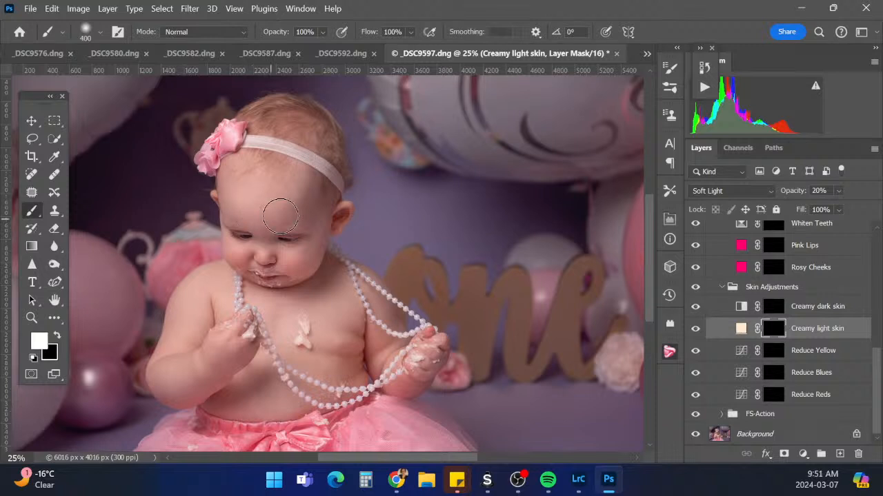
{"action": "key", "text": "bracketleft"}
{"action": "left_click_drag", "start_coordinate": [264, 242], "coordinate": [268, 228]}
Extend the white painting on the Creamy light skin mask over the baby's arms and hand
{"action": "key", "text": "bracketright"}
{"action": "key", "text": "bracketright"}
{"action": "left_click_drag", "start_coordinate": [191, 300], "coordinate": [169, 366]}
{"action": "key", "text": "bracketleft"}
{"action": "key", "text": "bracketleft"}
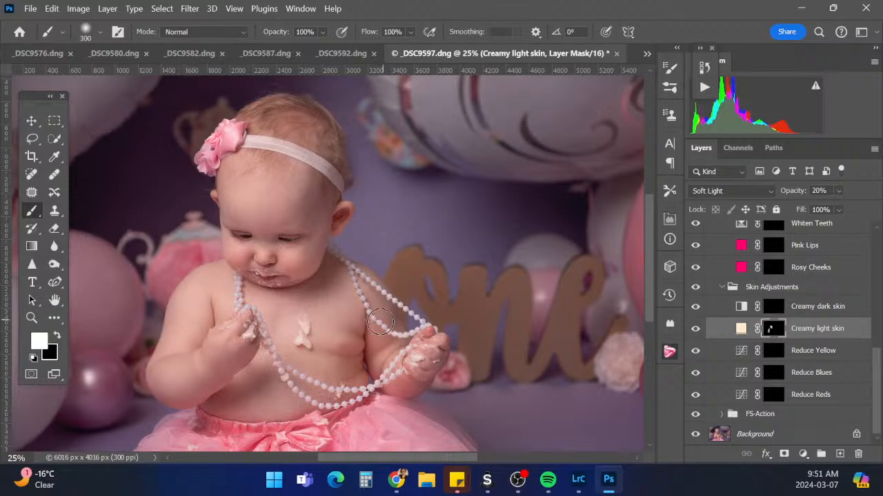
{"action": "mouse_move", "coordinate": [382, 349]}
{"action": "left_mouse_down"}
{"action": "mouse_move", "coordinate": [397, 366]}
{"action": "mouse_move", "coordinate": [431, 357]}
{"action": "left_mouse_up"}
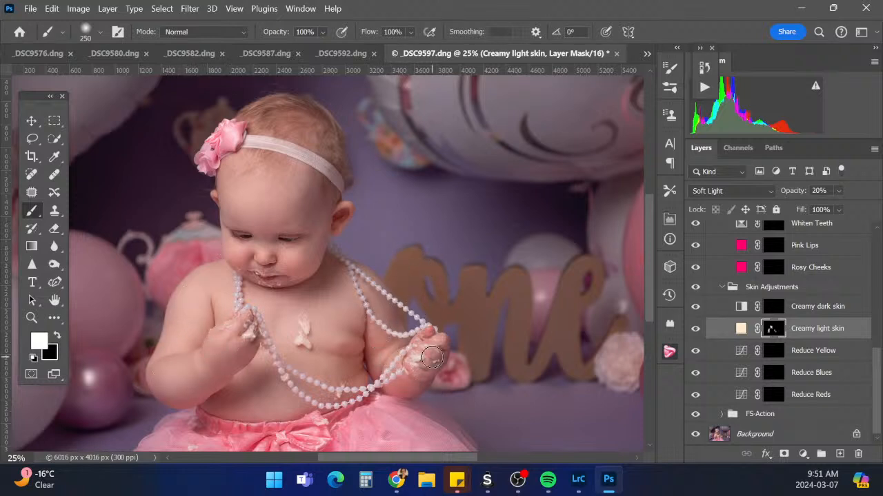
Paint white over both of the baby's cheeks on the Rosy Cheeks mask with a 250 px brush
{"action": "left_click", "coordinate": [778, 308]}
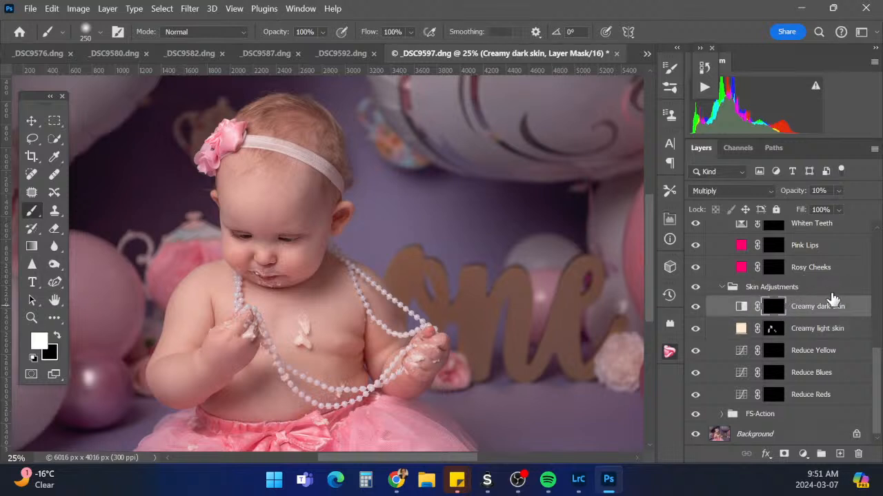
{"action": "scroll", "coordinate": [876, 360], "scroll_direction": "up", "scroll_amount": 1}
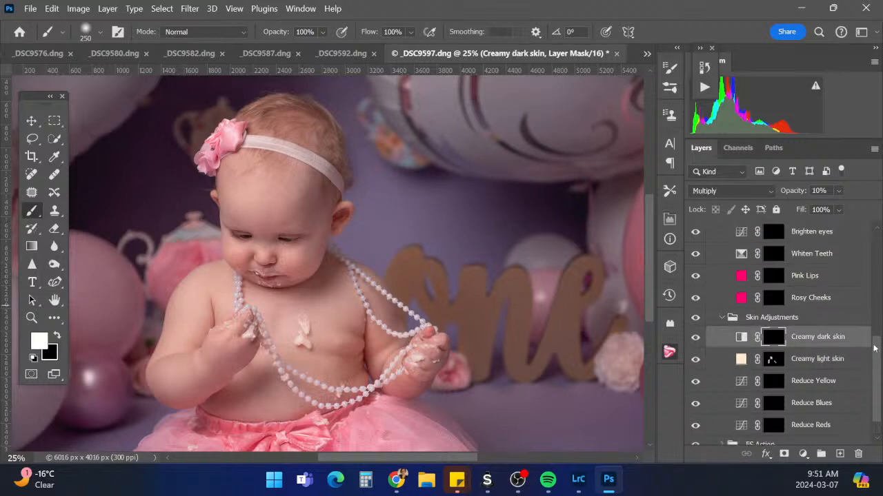
{"action": "scroll", "coordinate": [879, 372], "scroll_direction": "up", "scroll_amount": 1}
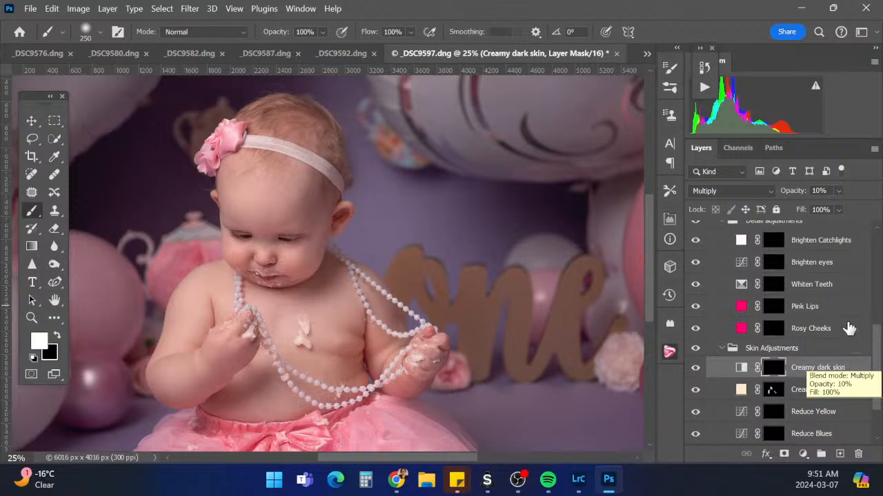
{"action": "left_click", "coordinate": [778, 330]}
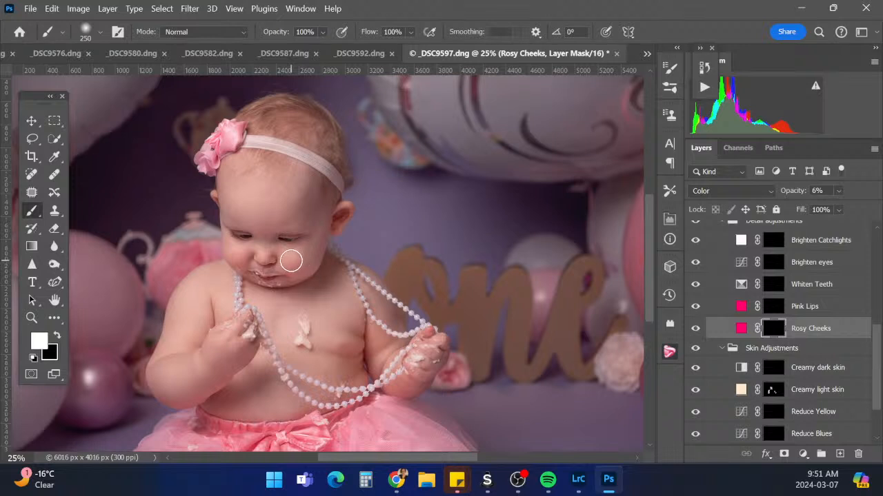
{"action": "left_click_drag", "start_coordinate": [295, 260], "coordinate": [316, 244]}
{"action": "left_click_drag", "start_coordinate": [241, 261], "coordinate": [233, 254]}
{"action": "key", "text": "Return"}
Paint white over the baby's eye area and forehead on the Brighten eyes mask with a 500 px brush
{"action": "left_click", "coordinate": [835, 311]}
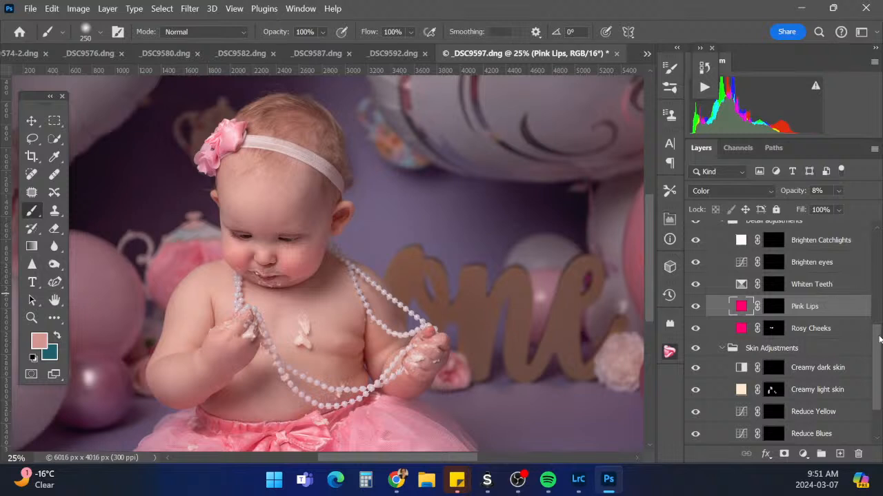
{"action": "scroll", "coordinate": [862, 337], "scroll_direction": "up", "scroll_amount": 2}
{"action": "left_click", "coordinate": [770, 331]}
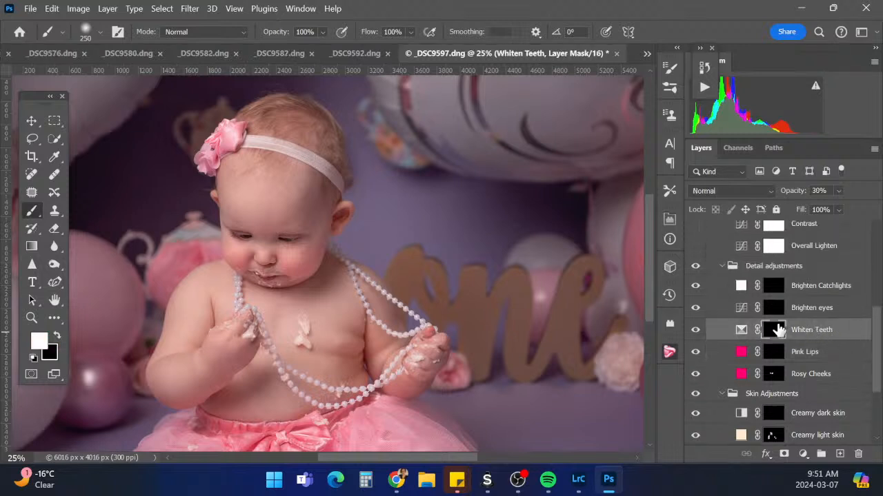
{"action": "left_click", "coordinate": [829, 310]}
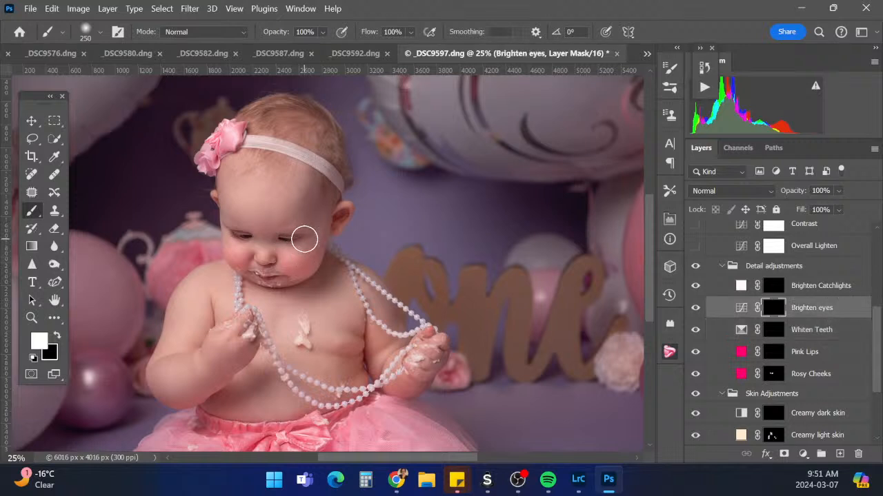
{"action": "key", "text": "bracketright"}
{"action": "key", "text": "bracketright"}
{"action": "key", "text": "bracketright"}
{"action": "mouse_move", "coordinate": [290, 236]}
{"action": "left_mouse_down"}
{"action": "mouse_move", "coordinate": [269, 226]}
{"action": "mouse_move", "coordinate": [240, 235]}
{"action": "mouse_move", "coordinate": [256, 200]}
{"action": "left_mouse_up"}
Target the Brighten Catchlights mask and reduce the brush size to 50 px
{"action": "left_click", "coordinate": [784, 286]}
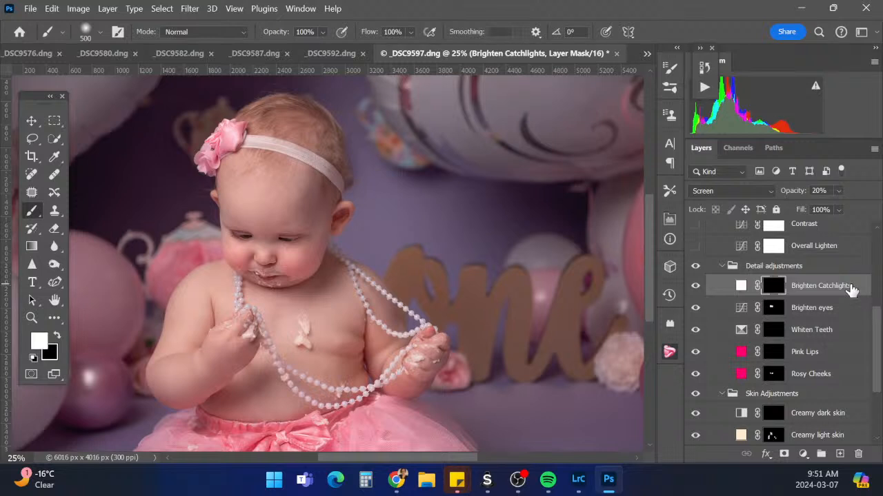
{"action": "key", "text": "bracketleft"}
{"action": "key", "text": "bracketleft"}
{"action": "key", "text": "bracketleft"}
{"action": "key", "text": "bracketleft"}
{"action": "key", "text": "bracketleft"}
{"action": "key", "text": "bracketleft"}
{"action": "key", "text": "bracketleft"}
Toggle the Overall Lighten layer's visibility to compare the whole image with and without it, leaving it hidden
{"action": "left_click_drag", "start_coordinate": [871, 346], "coordinate": [877, 308]}
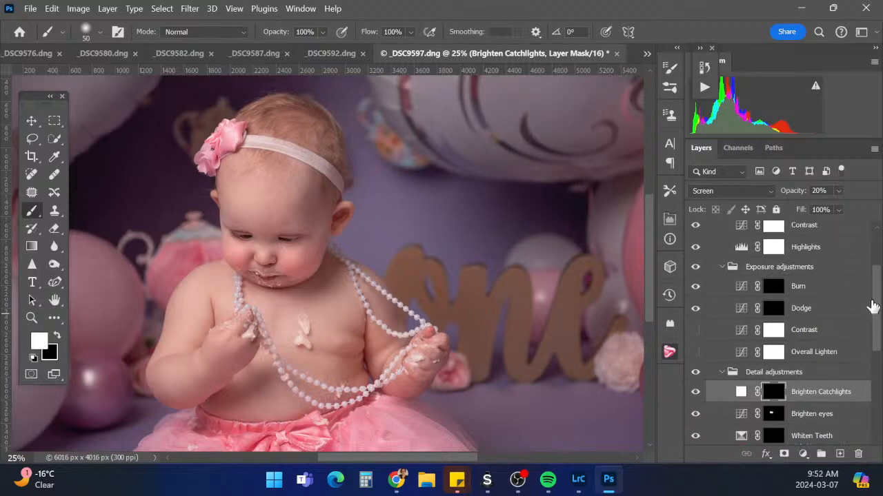
{"action": "key", "text": "ctrl+minus"}
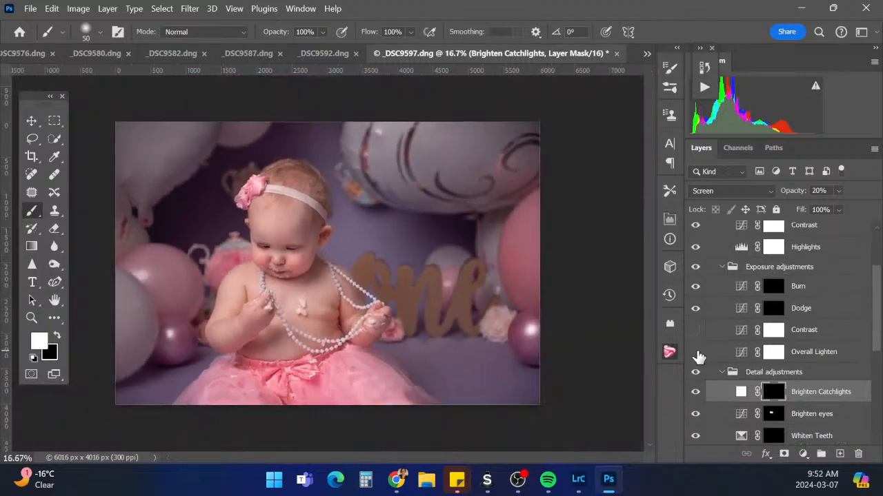
{"action": "key", "text": "ctrl+minus"}
{"action": "key", "text": "ctrl+plus"}
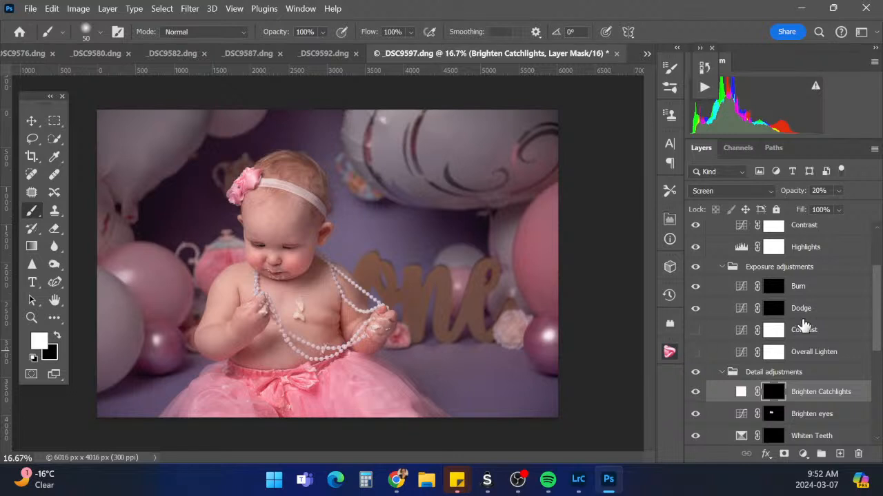
{"action": "left_click", "coordinate": [696, 353]}
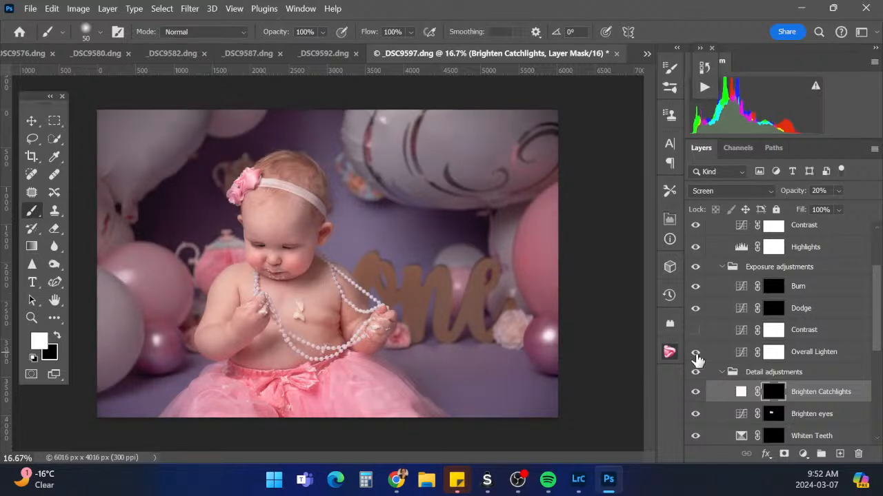
{"action": "left_click", "coordinate": [696, 353]}
{"action": "left_click", "coordinate": [696, 352]}
{"action": "left_click", "coordinate": [696, 353]}
Show the Contrast layer in the Exposure adjustments group, keep Overall Lighten hidden, and set Contrast's opacity to 40%
{"action": "left_click", "coordinate": [814, 331]}
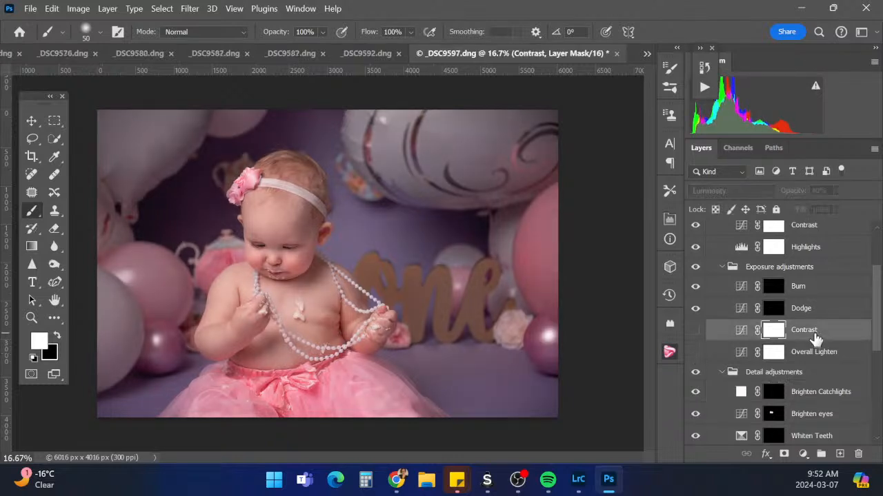
{"action": "left_click", "coordinate": [695, 331]}
{"action": "left_click", "coordinate": [695, 333]}
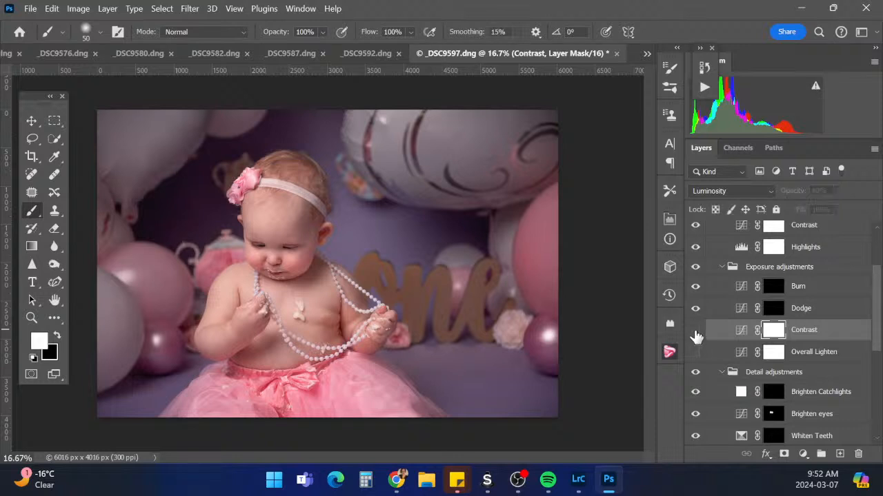
{"action": "left_click", "coordinate": [695, 334]}
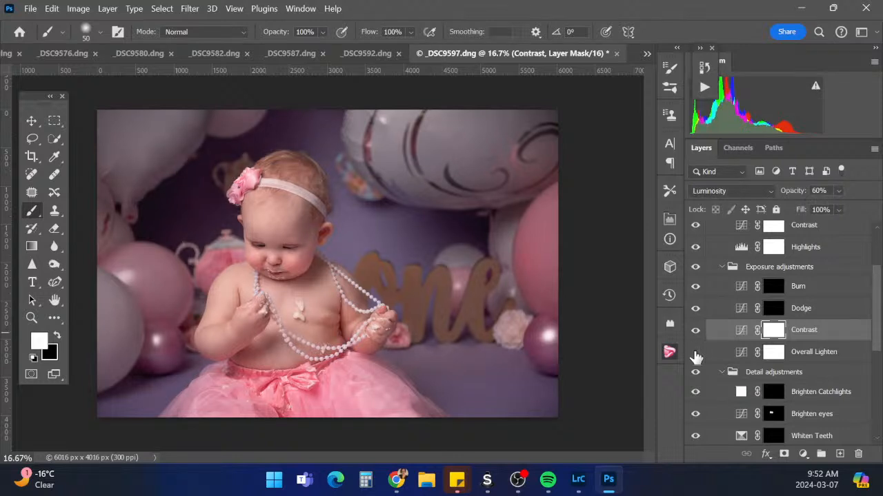
{"action": "left_click", "coordinate": [695, 353]}
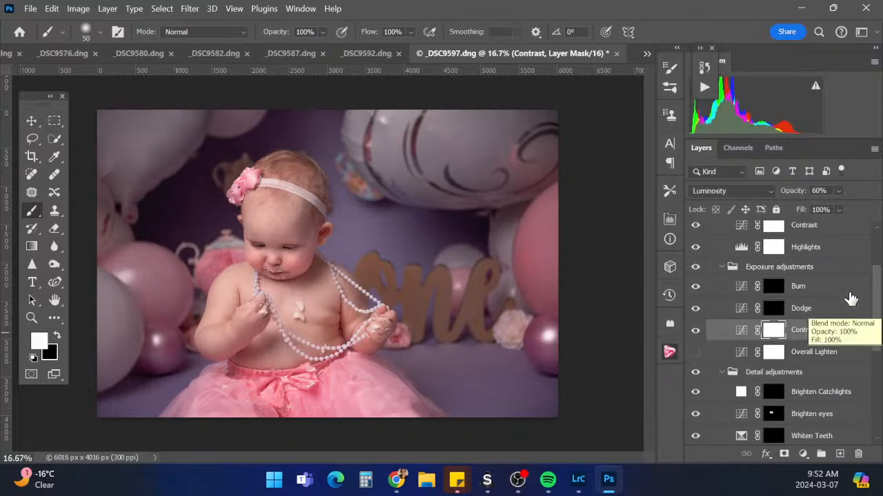
{"action": "left_click", "coordinate": [818, 190]}
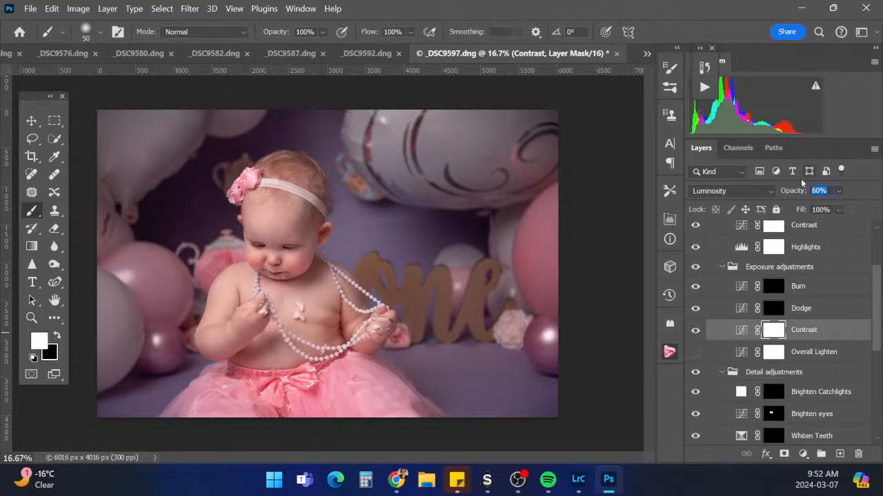
{"action": "type", "text": "40"}
Paint white over the baby's forehead and under-eye areas on the Dodge mask, using a 175 px brush under the eyes
{"action": "left_click", "coordinate": [778, 310]}
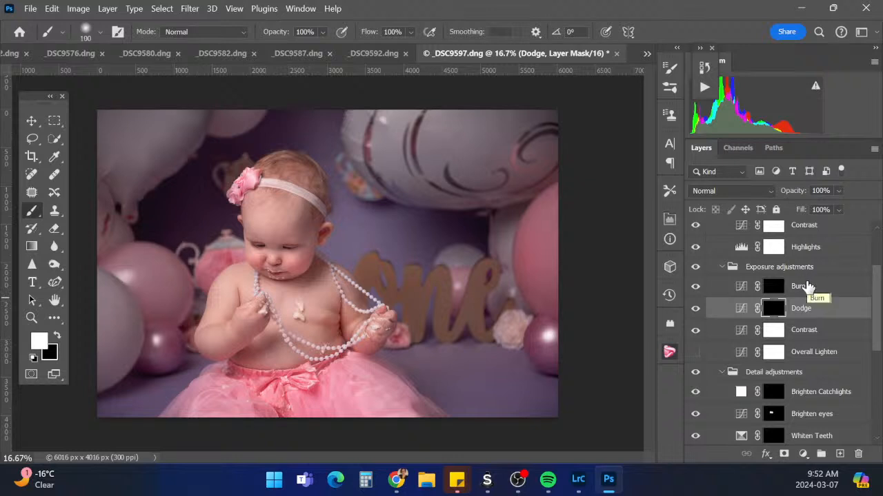
{"action": "key", "text": "bracketright"}
{"action": "key", "text": "bracketright"}
{"action": "key", "text": "bracketright"}
{"action": "key", "text": "bracketright"}
{"action": "mouse_move", "coordinate": [258, 227]}
{"action": "left_mouse_down"}
{"action": "mouse_move", "coordinate": [301, 222]}
{"action": "mouse_move", "coordinate": [287, 230]}
{"action": "left_mouse_up"}
{"action": "key", "text": "bracketleft"}
{"action": "key", "text": "bracketleft"}
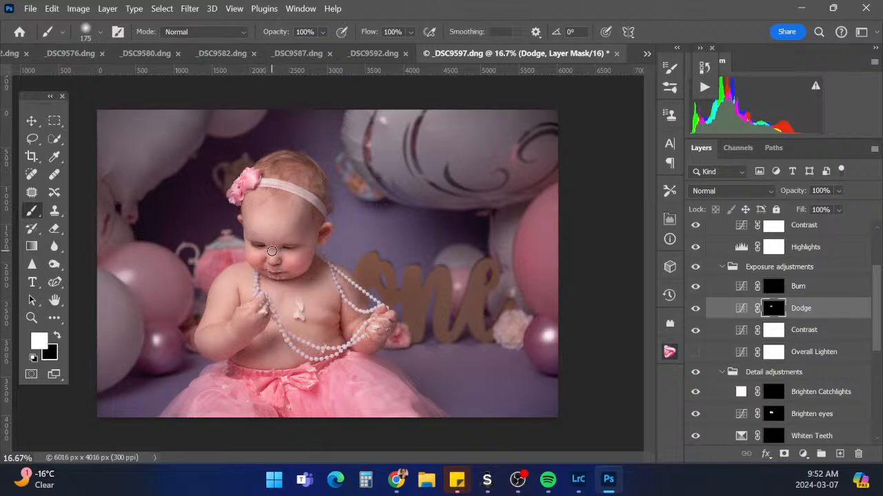
{"action": "left_click_drag", "start_coordinate": [260, 258], "coordinate": [299, 251]}
Dodge the baby's arms and chest by painting white on the mask, using a 400 px brush for the chest
{"action": "key", "text": "bracketright"}
{"action": "key", "text": "bracketright"}
{"action": "key", "text": "bracketright"}
{"action": "mouse_move", "coordinate": [224, 285]}
{"action": "left_mouse_down"}
{"action": "mouse_move", "coordinate": [205, 344]}
{"action": "mouse_move", "coordinate": [258, 305]}
{"action": "left_mouse_up"}
{"action": "key", "text": "bracketleft"}
{"action": "key", "text": "bracketleft"}
{"action": "left_click_drag", "start_coordinate": [346, 296], "coordinate": [369, 340]}
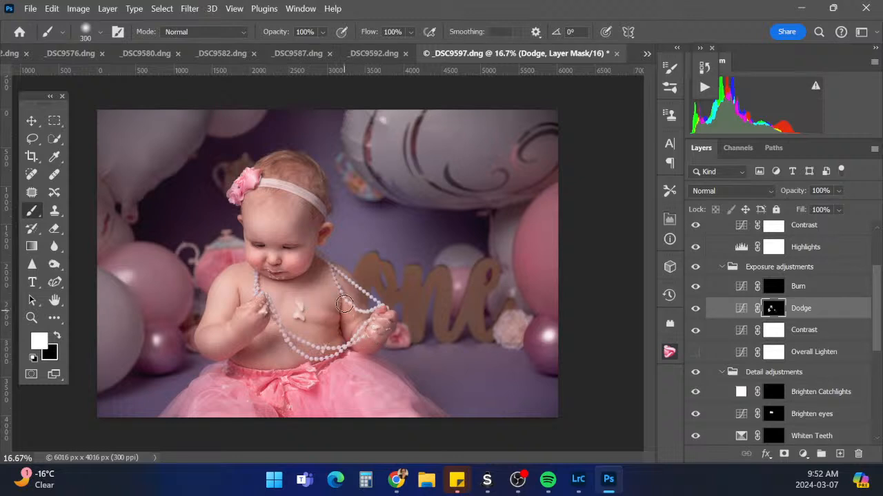
{"action": "key", "text": "bracketright"}
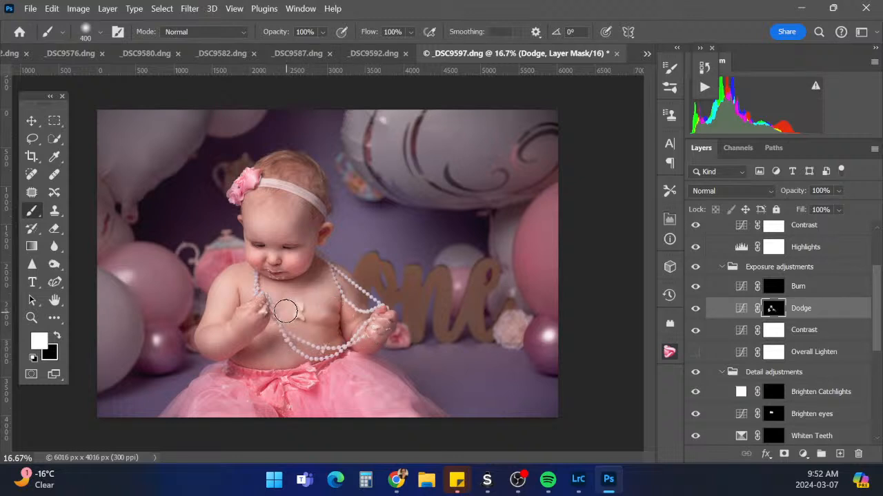
{"action": "left_click_drag", "start_coordinate": [286, 312], "coordinate": [325, 331]}
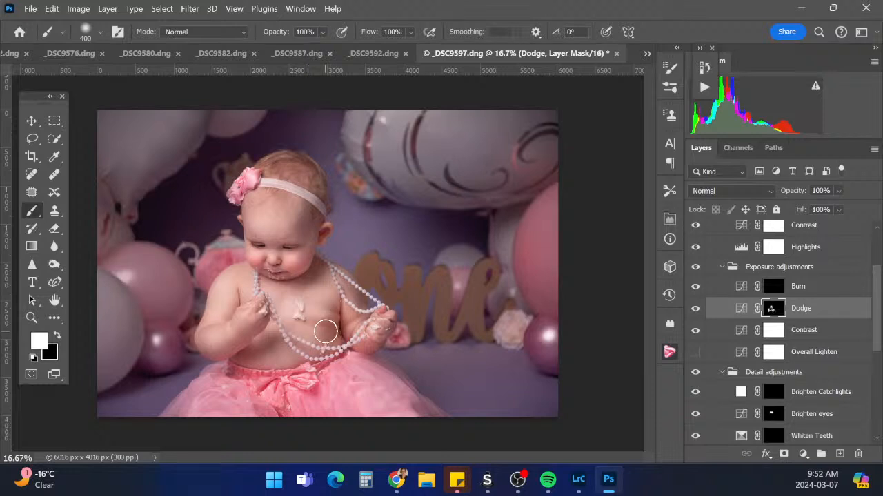
Lower the Dodge layer's opacity to 68% and check its effect and painted mask areas
{"action": "left_click", "coordinate": [839, 191]}
{"action": "left_click_drag", "start_coordinate": [847, 208], "coordinate": [842, 208]}
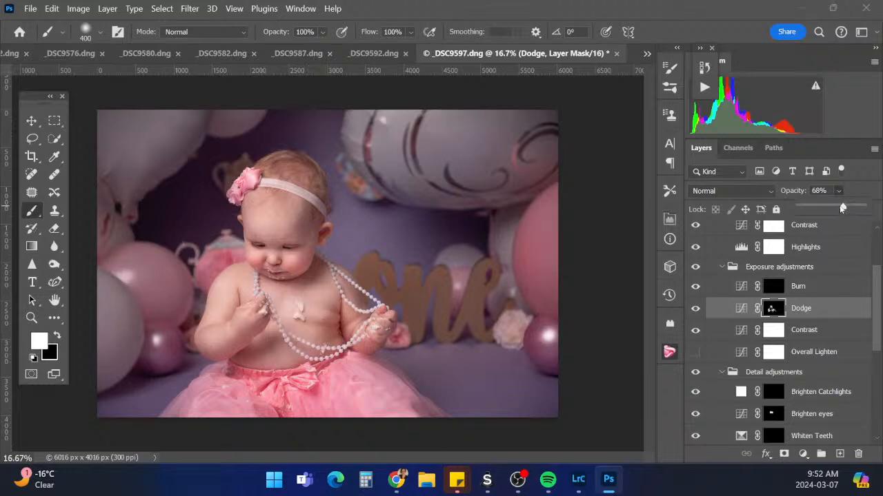
{"action": "left_click", "coordinate": [698, 310]}
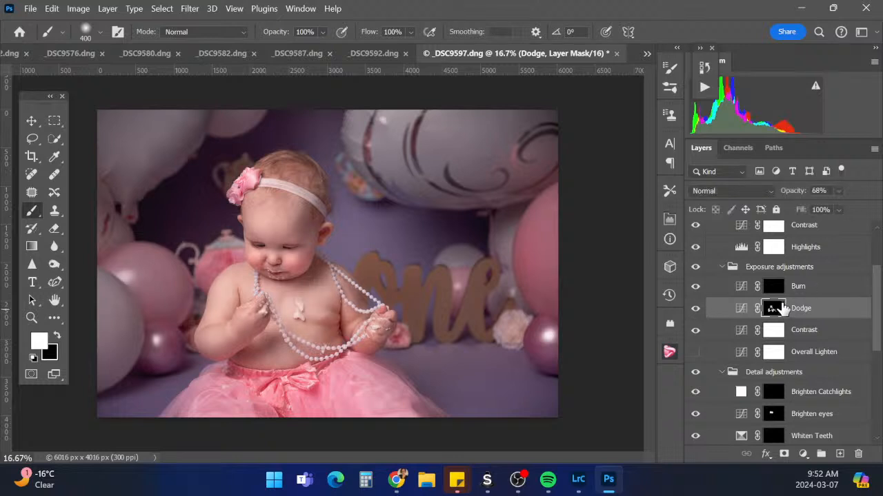
{"action": "key", "text": "x"}
{"action": "key", "text": "backslash"}
{"action": "key", "text": "backslash"}
{"action": "key", "text": "x"}
Paint white over the background balloons on both sides of the baby on the Dodge mask, enlarging the brush to 600 px
{"action": "left_click_drag", "start_coordinate": [534, 235], "coordinate": [527, 258]}
{"action": "key", "text": "bracketright"}
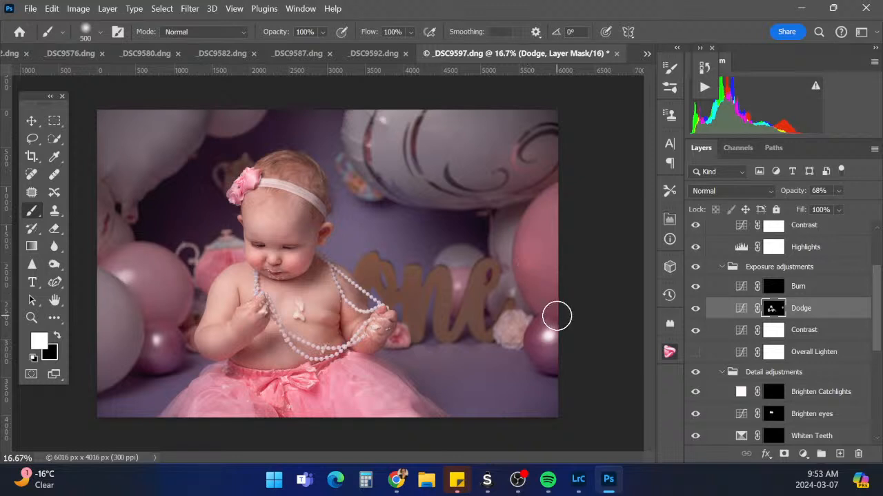
{"action": "left_click_drag", "start_coordinate": [395, 120], "coordinate": [419, 179]}
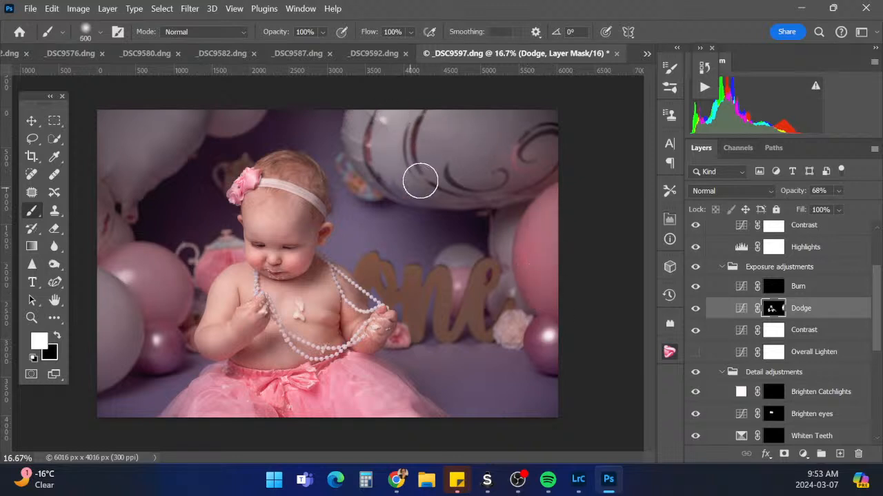
{"action": "key", "text": "bracketright"}
{"action": "left_click_drag", "start_coordinate": [148, 153], "coordinate": [140, 164]}
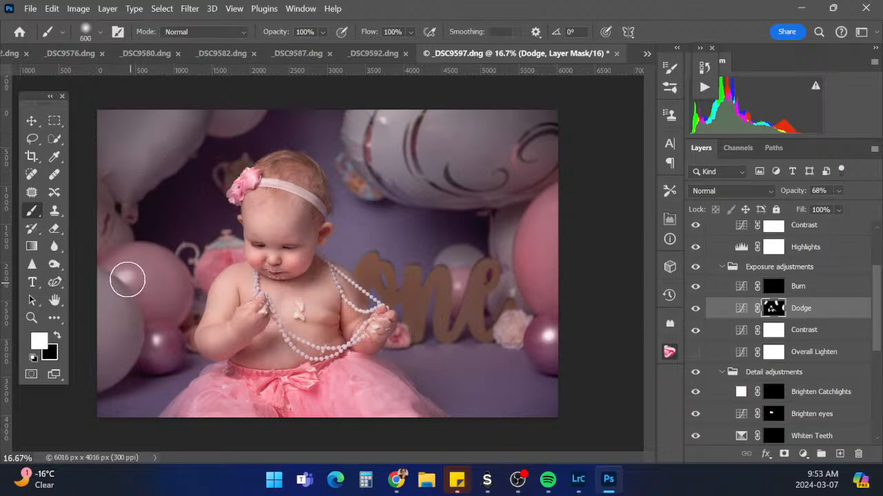
{"action": "mouse_move", "coordinate": [128, 279]}
{"action": "left_mouse_down"}
{"action": "mouse_move", "coordinate": [165, 284]}
{"action": "mouse_move", "coordinate": [174, 309]}
{"action": "left_mouse_up"}
{"action": "left_click_drag", "start_coordinate": [110, 304], "coordinate": [111, 385]}
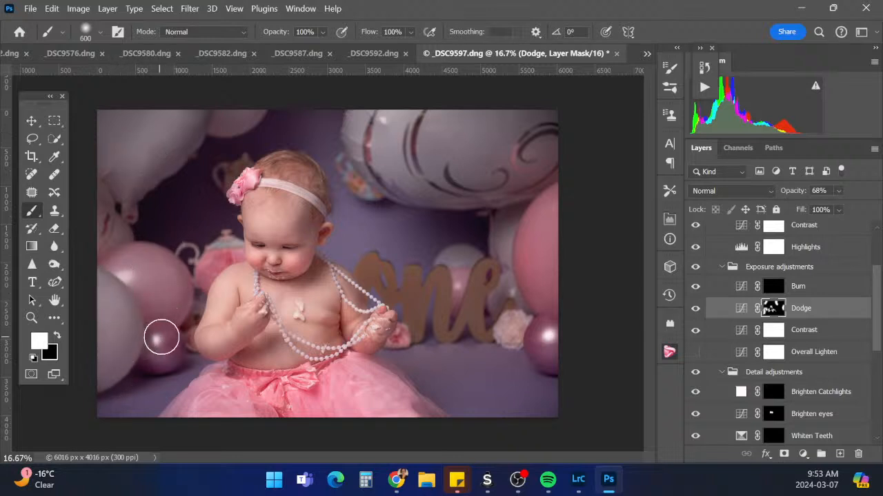
Paint white down the shadowed side of the baby's head and face on the Burn mask
{"action": "left_click", "coordinate": [789, 287]}
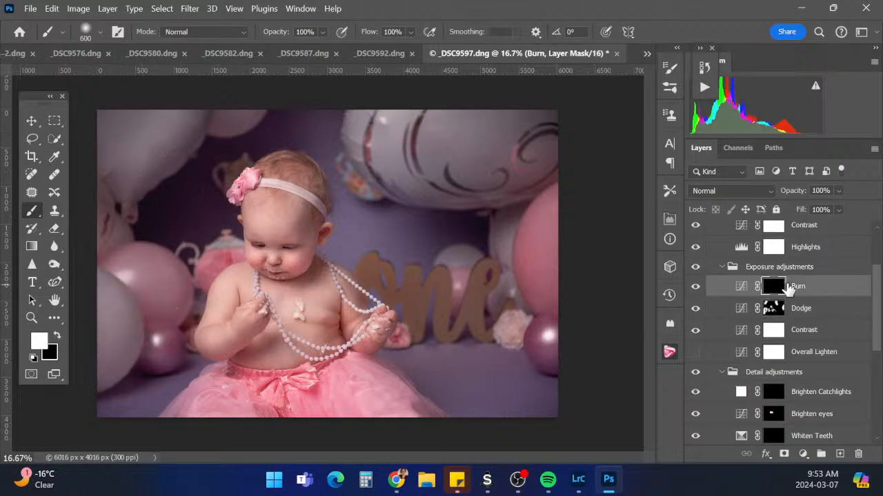
{"action": "key", "text": "bracketleft"}
{"action": "key", "text": "bracketleft"}
{"action": "key", "text": "bracketleft"}
{"action": "key", "text": "bracketleft"}
{"action": "key", "text": "bracketleft"}
{"action": "key", "text": "bracketright"}
{"action": "key", "text": "bracketright"}
{"action": "key", "text": "bracketright"}
{"action": "left_click_drag", "start_coordinate": [319, 188], "coordinate": [310, 260]}
Burn the shadows along the baby's torso, waist and skirt on the mask, reducing the brush from 300 to 175 px
{"action": "key", "text": "bracketleft"}
{"action": "key", "text": "bracketleft"}
{"action": "key", "text": "bracketleft"}
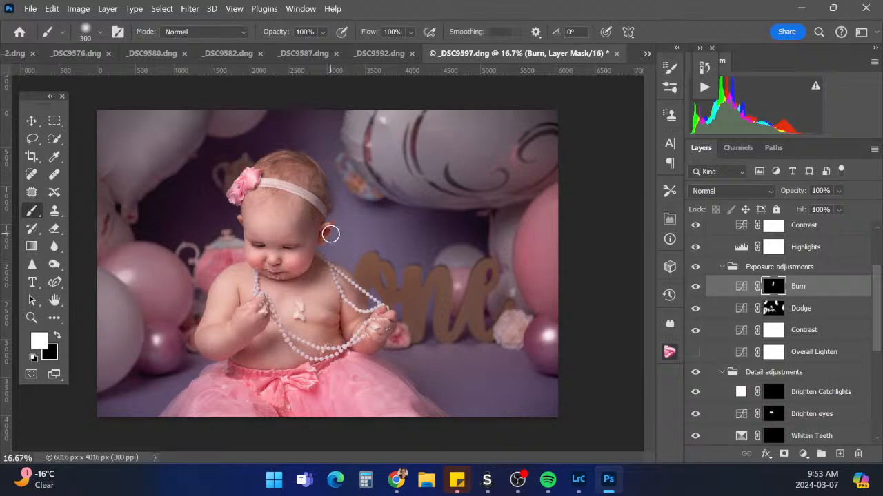
{"action": "key", "text": "bracketright"}
{"action": "left_click_drag", "start_coordinate": [341, 311], "coordinate": [347, 344]}
{"action": "left_click_drag", "start_coordinate": [234, 361], "coordinate": [242, 359]}
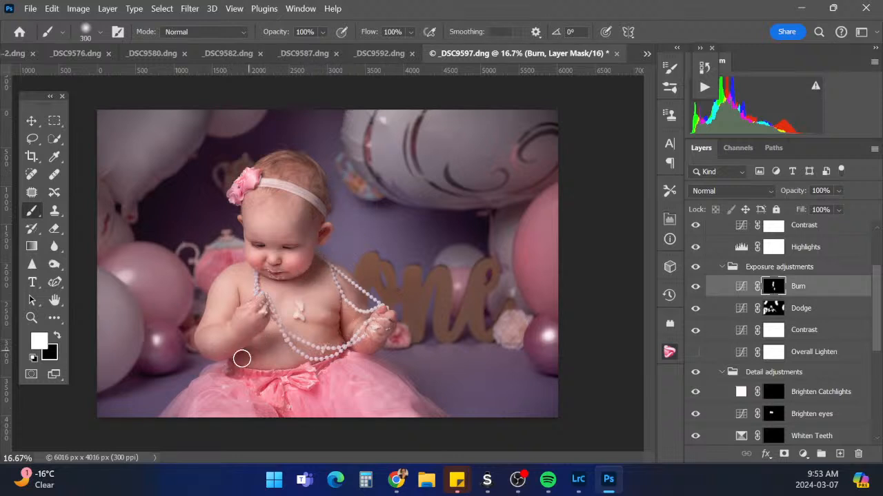
{"action": "key", "text": "bracketleft"}
{"action": "key", "text": "bracketleft"}
{"action": "key", "text": "bracketleft"}
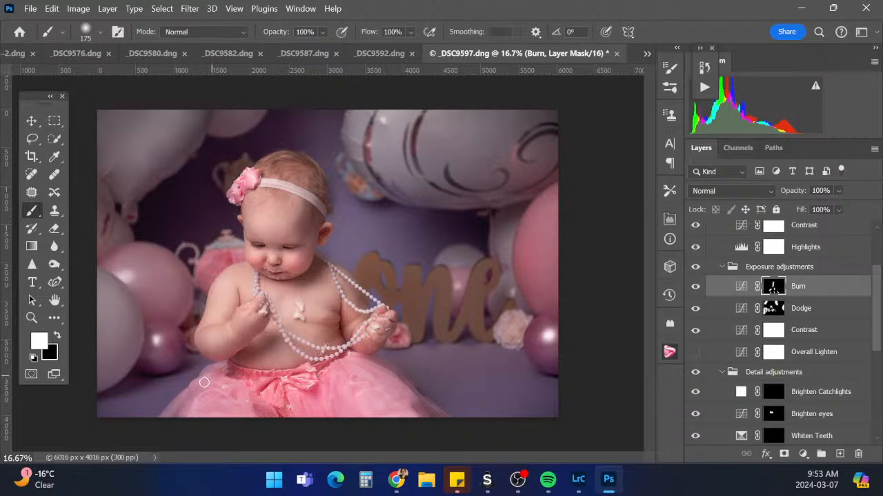
Compare the image with and without the Burn layer and lower its opacity to 53%
{"action": "left_click", "coordinate": [696, 288]}
{"action": "left_click", "coordinate": [696, 289]}
{"action": "left_click", "coordinate": [837, 192]}
{"action": "left_click", "coordinate": [833, 206]}
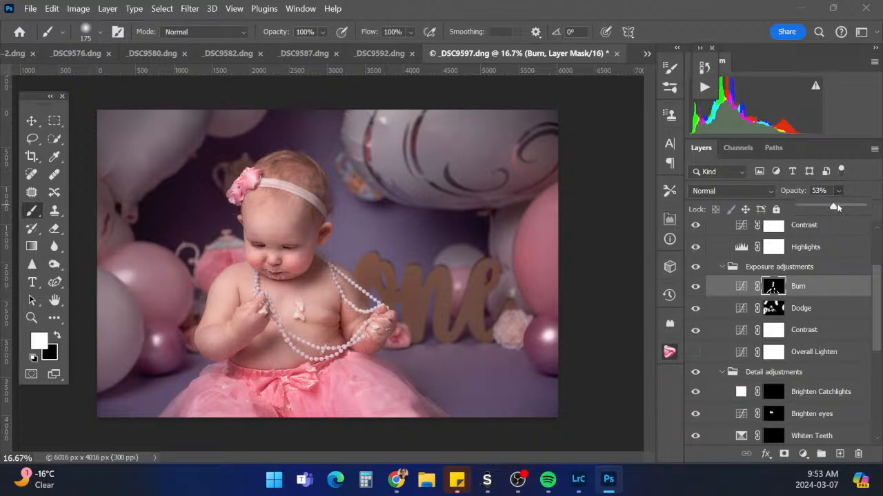
Compare the image with and without the Burn layer and the exposure adjustments, collapsing the Exposure, Skin and Detail adjustment groups
{"action": "left_click", "coordinate": [695, 287]}
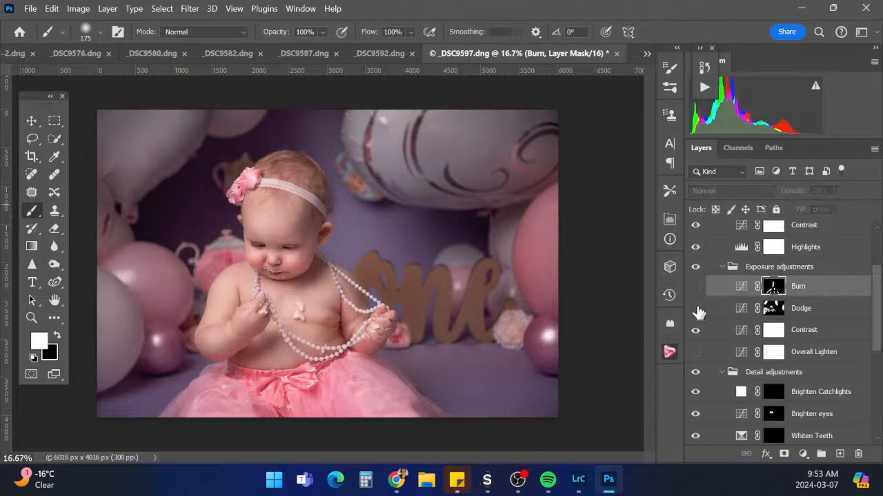
{"action": "left_click", "coordinate": [695, 287]}
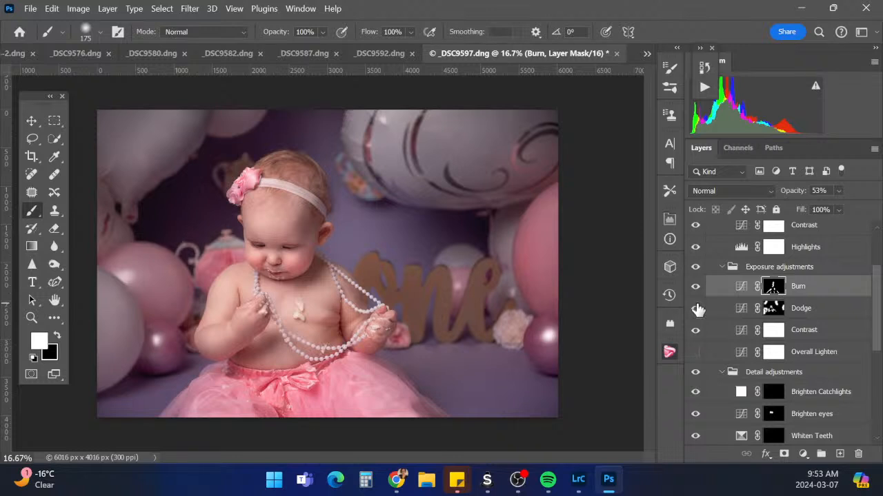
{"action": "left_click", "coordinate": [721, 267]}
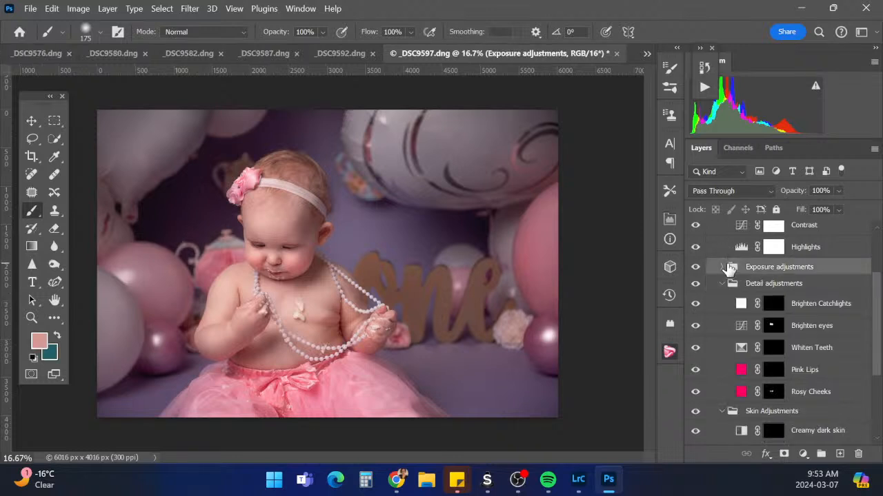
{"action": "left_click", "coordinate": [722, 413]}
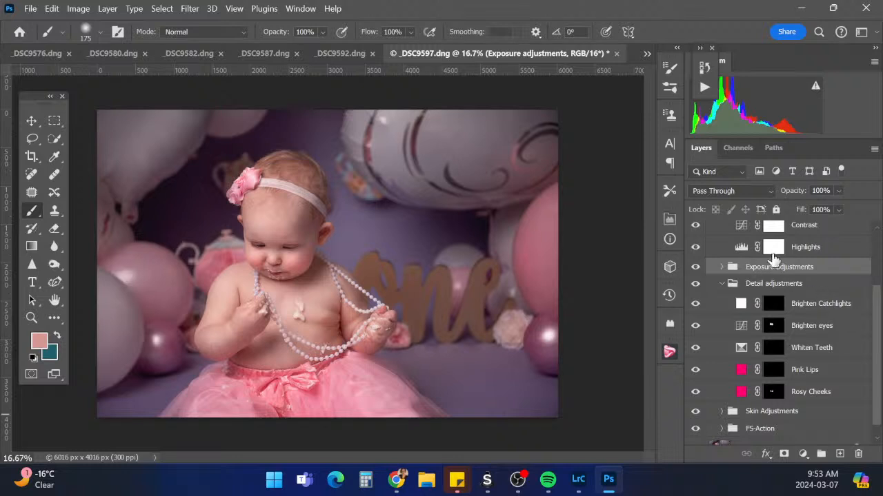
{"action": "left_click", "coordinate": [721, 284]}
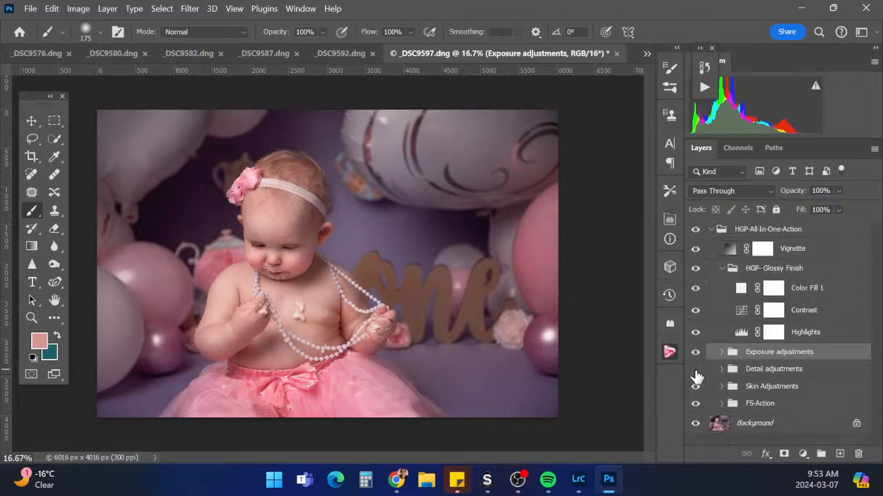
{"action": "left_click", "coordinate": [697, 353]}
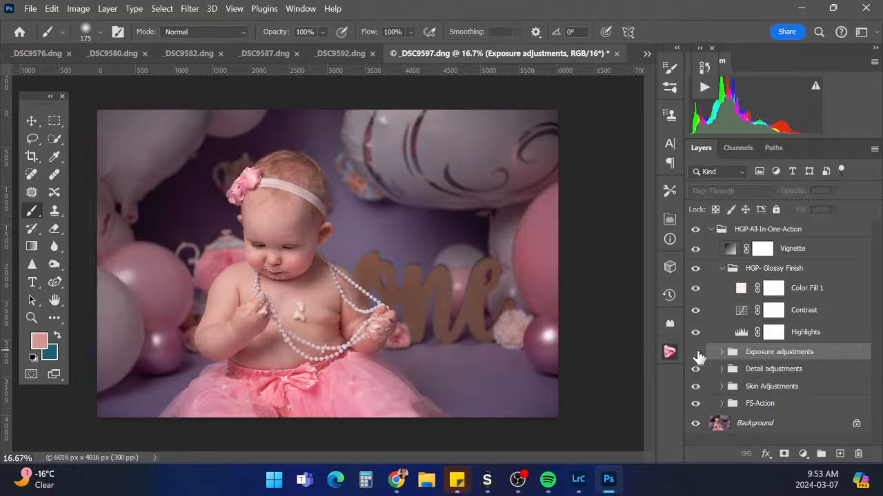
{"action": "left_click", "coordinate": [697, 352]}
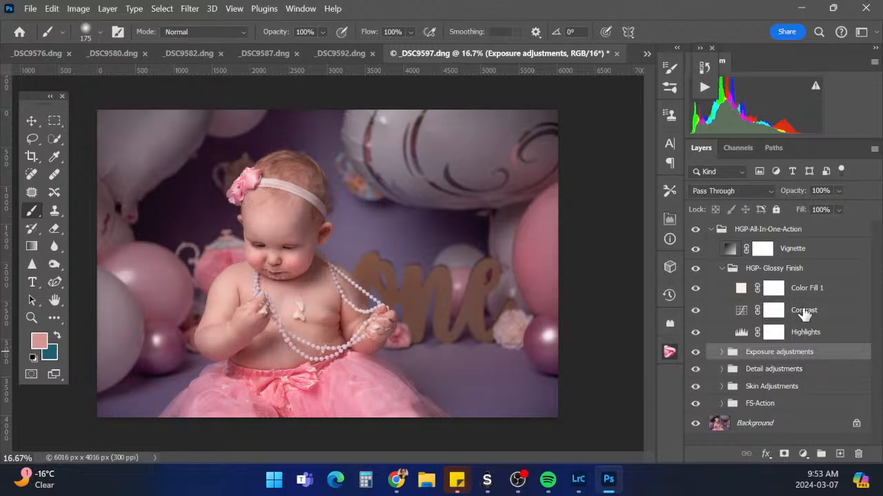
Collapse the HGP- Glossy Finish group, lower its opacity to 20% and compare the image with and without it
{"action": "left_click", "coordinate": [721, 269]}
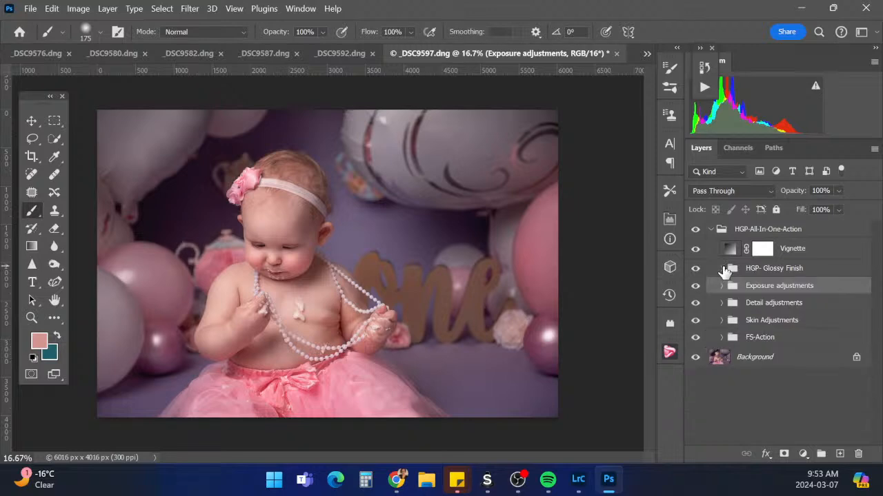
{"action": "left_click", "coordinate": [695, 269]}
{"action": "left_click", "coordinate": [696, 269]}
{"action": "left_click", "coordinate": [786, 268]}
{"action": "left_click", "coordinate": [818, 191]}
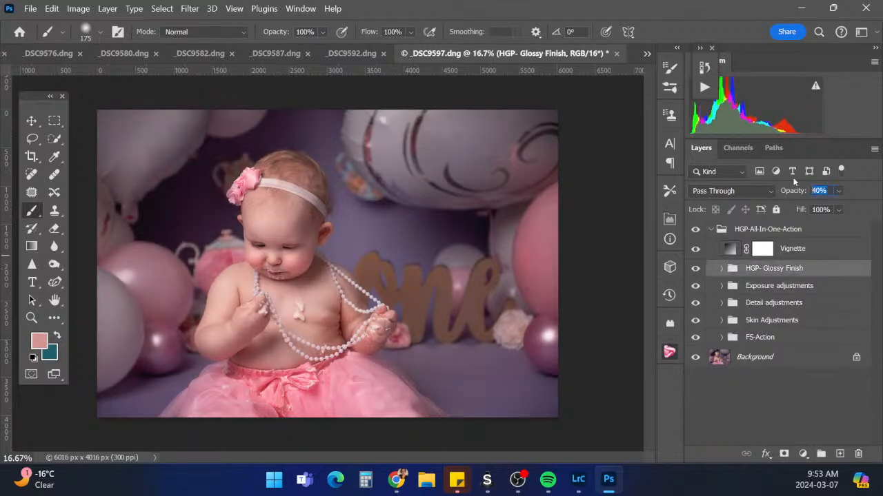
{"action": "type", "text": "20"}
{"action": "key", "text": "Return"}
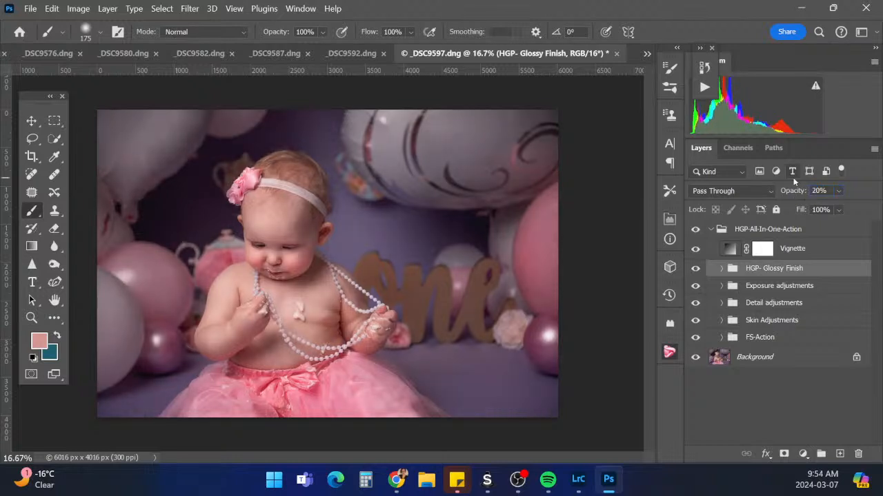
{"action": "left_click", "coordinate": [697, 269]}
{"action": "left_click", "coordinate": [698, 269]}
Lower the Vignette layer's opacity to 30% and compare the image with and without it
{"action": "left_click", "coordinate": [806, 252]}
{"action": "left_click", "coordinate": [696, 251]}
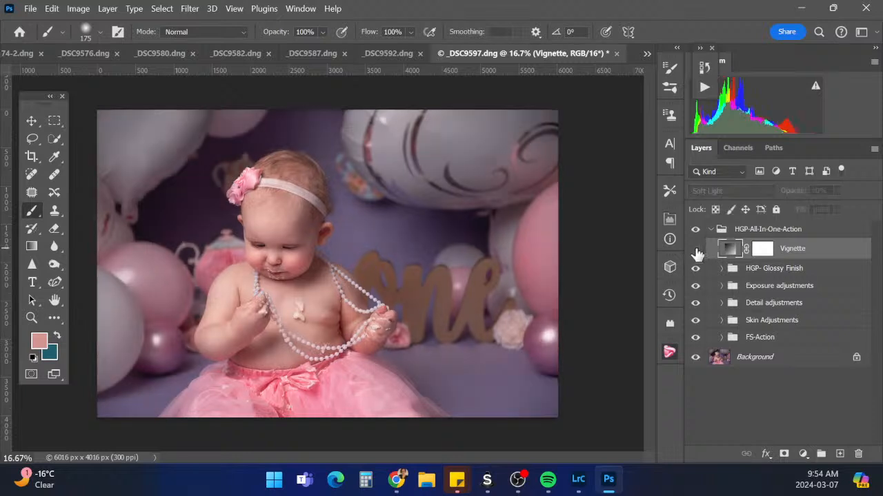
{"action": "left_click", "coordinate": [696, 251]}
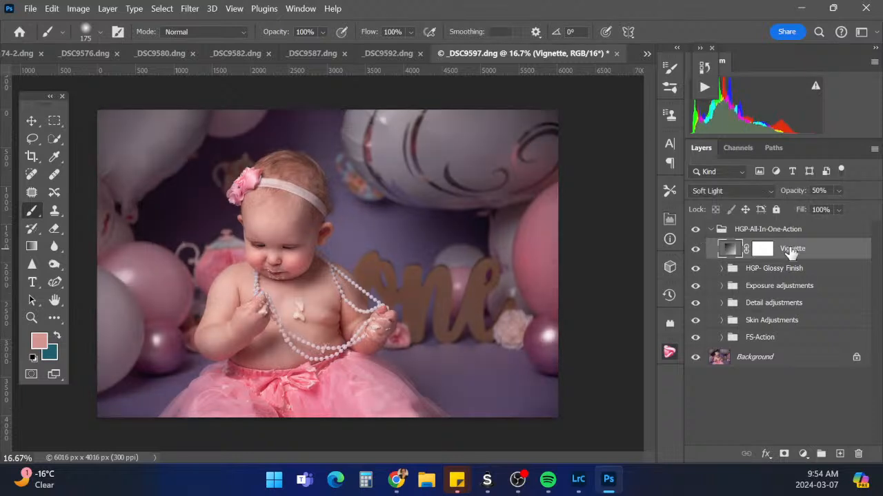
{"action": "type", "text": "30"}
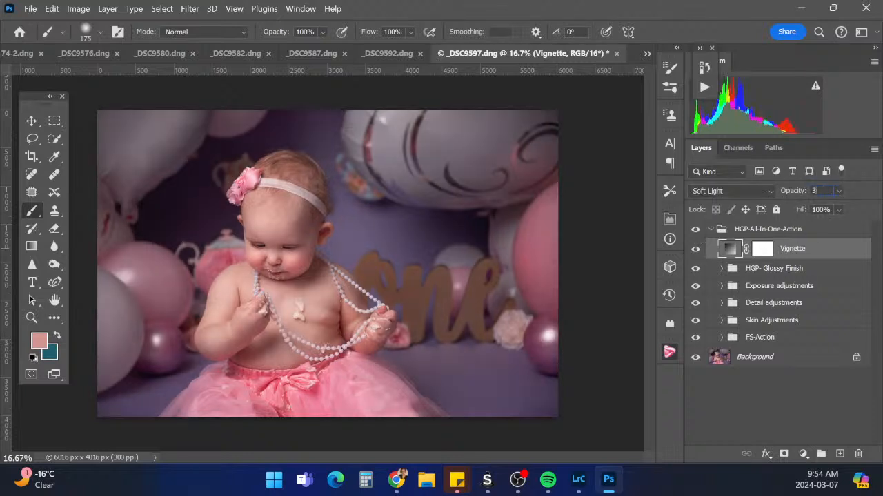
{"action": "left_click", "coordinate": [696, 251]}
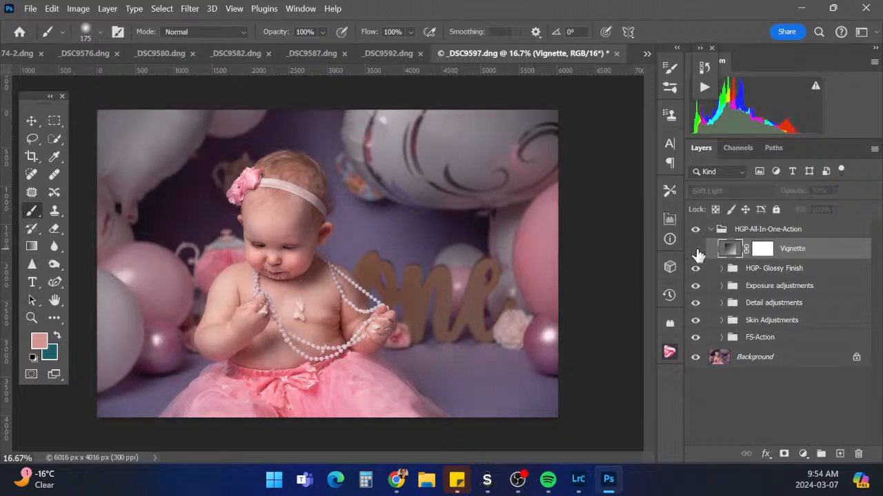
{"action": "left_click", "coordinate": [697, 251]}
Compare the image with and without the whole HGP-All-In-One-Action group, and flatten the image, discarding hidden layers
{"action": "left_click", "coordinate": [710, 230]}
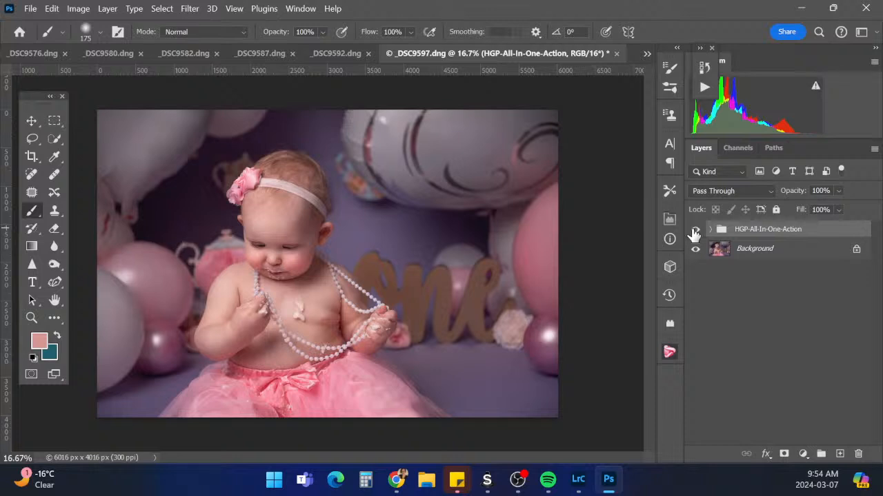
{"action": "left_click", "coordinate": [696, 231]}
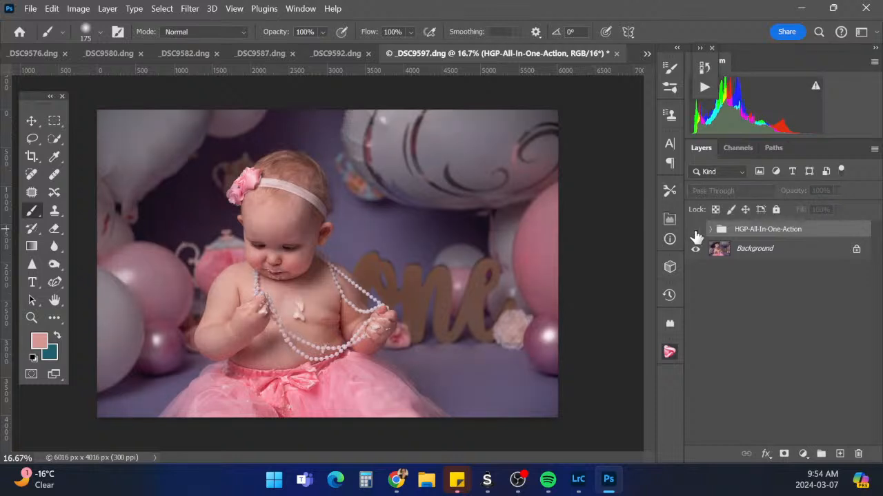
{"action": "left_click", "coordinate": [696, 232]}
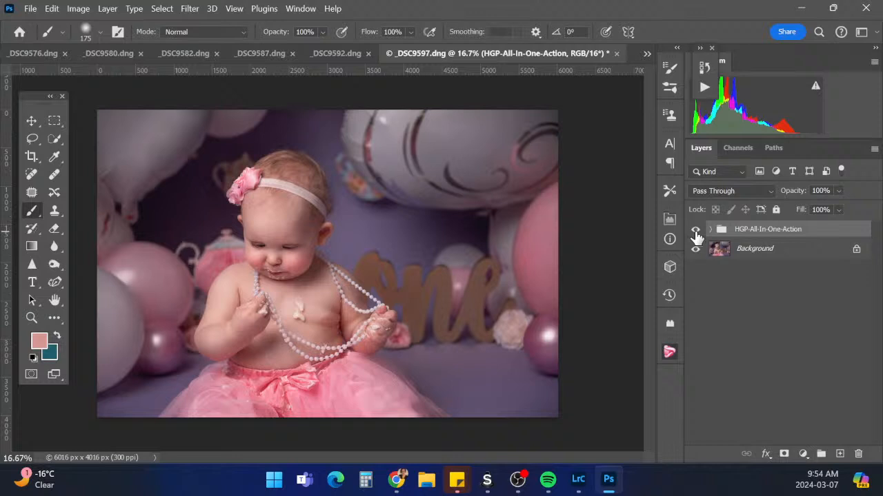
{"action": "left_click", "coordinate": [806, 249]}
{"action": "right_click", "coordinate": [803, 248]}
{"action": "left_click", "coordinate": [795, 423]}
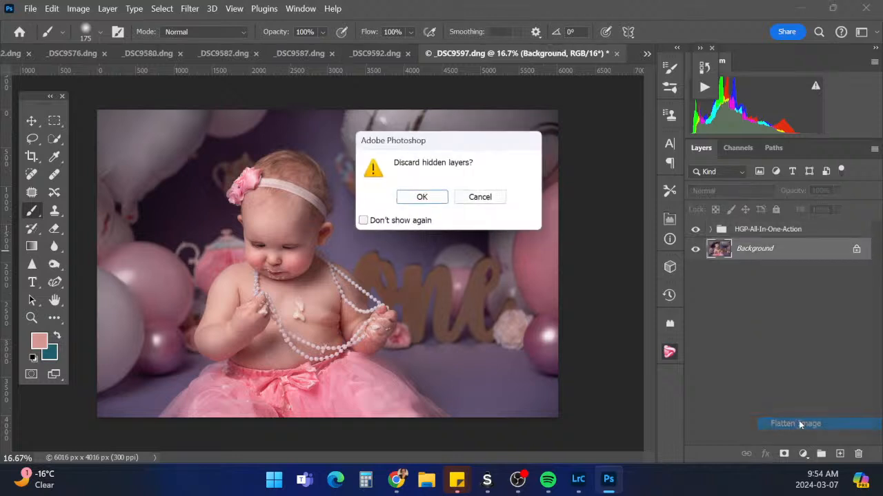
{"action": "left_click", "coordinate": [439, 197]}
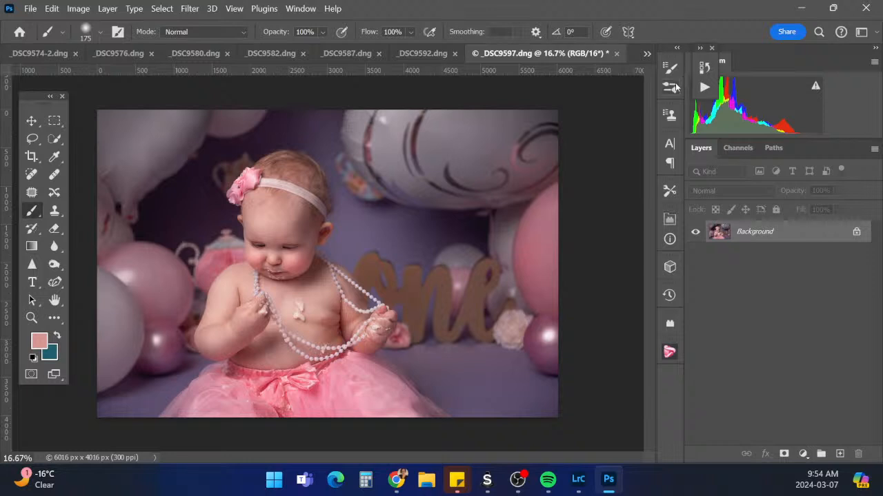
Close the floating History and Actions group, and reopen Actions docked at the head of the collapsed panel strip
{"action": "left_click", "coordinate": [708, 47]}
{"action": "left_click", "coordinate": [271, 8]}
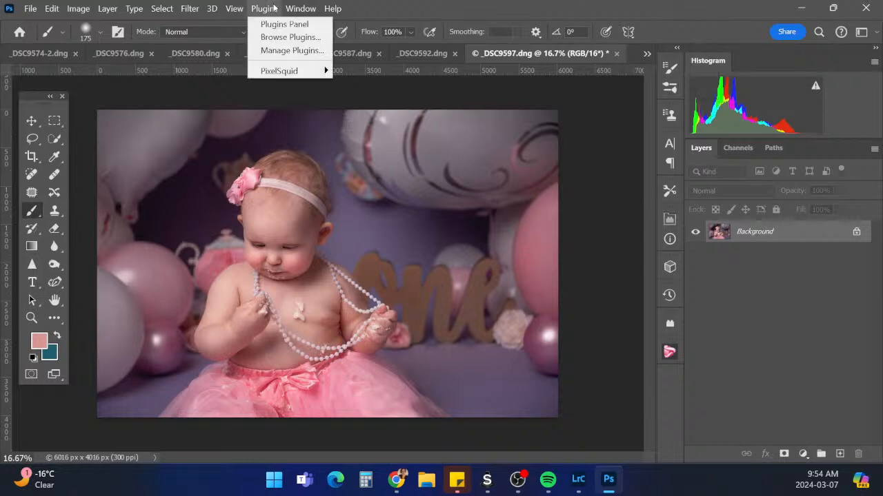
{"action": "mouse_move", "coordinate": [282, 8]}
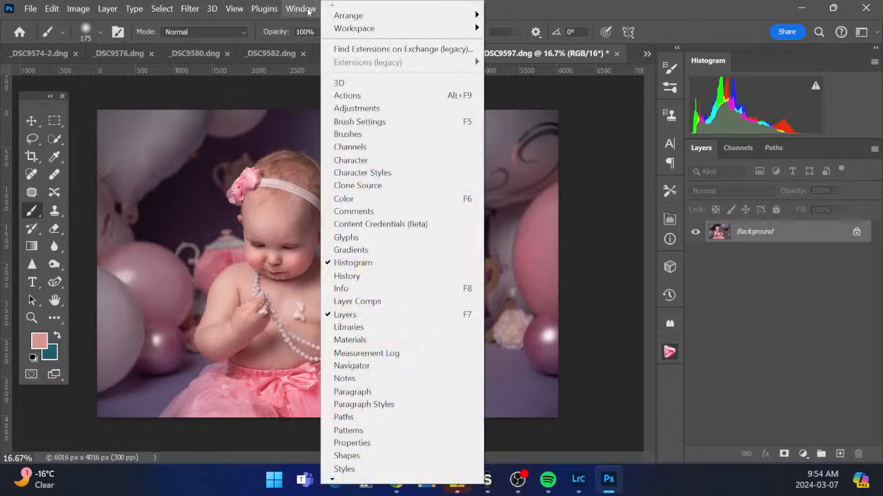
{"action": "left_click", "coordinate": [375, 95]}
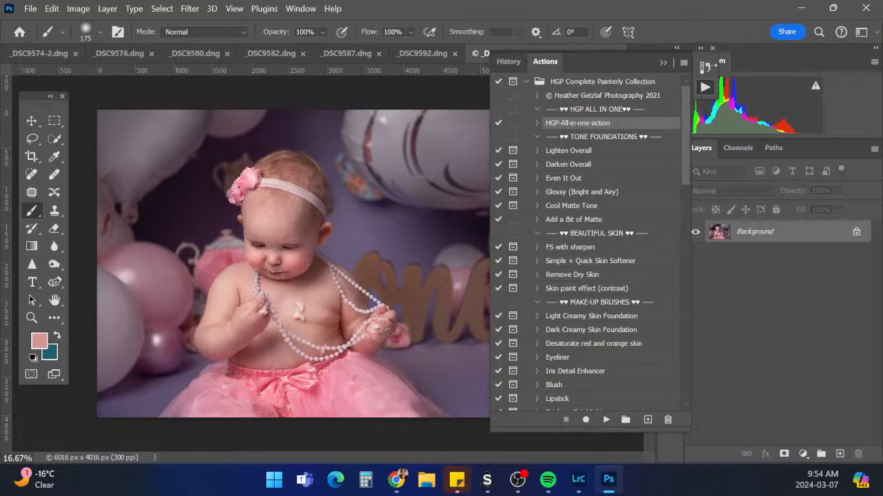
{"action": "left_click_drag", "start_coordinate": [711, 65], "coordinate": [659, 121]}
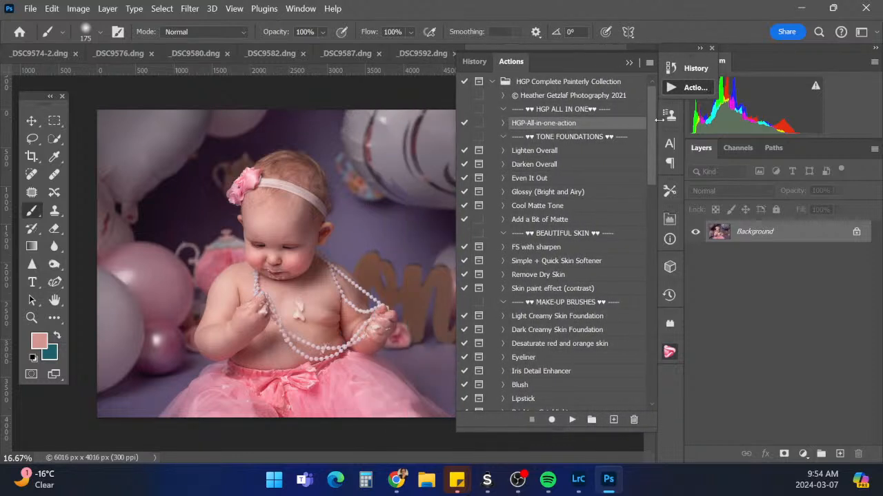
{"action": "left_click", "coordinate": [628, 63]}
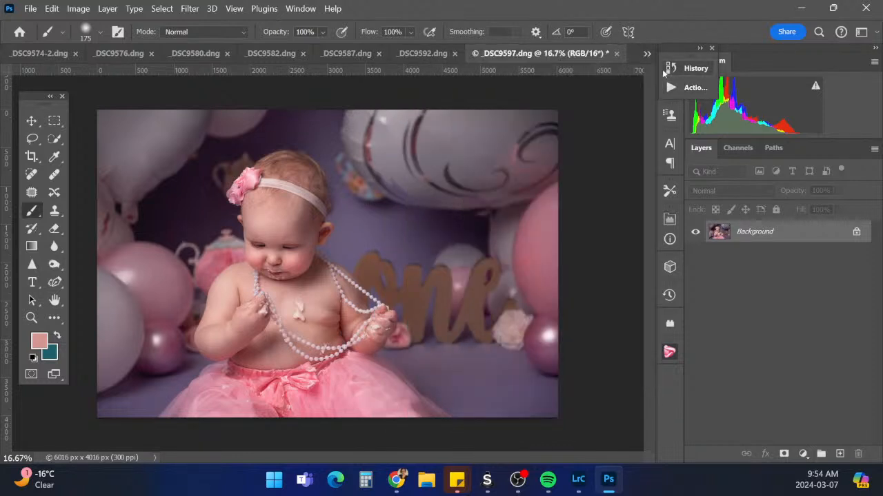
{"action": "left_click_drag", "start_coordinate": [662, 72], "coordinate": [688, 62]}
{"action": "left_click", "coordinate": [717, 48]}
{"action": "mouse_move", "coordinate": [687, 54]}
{"action": "left_mouse_down"}
{"action": "mouse_move", "coordinate": [657, 113]}
{"action": "mouse_move", "coordinate": [671, 94]}
{"action": "mouse_move", "coordinate": [671, 52]}
{"action": "left_mouse_up"}
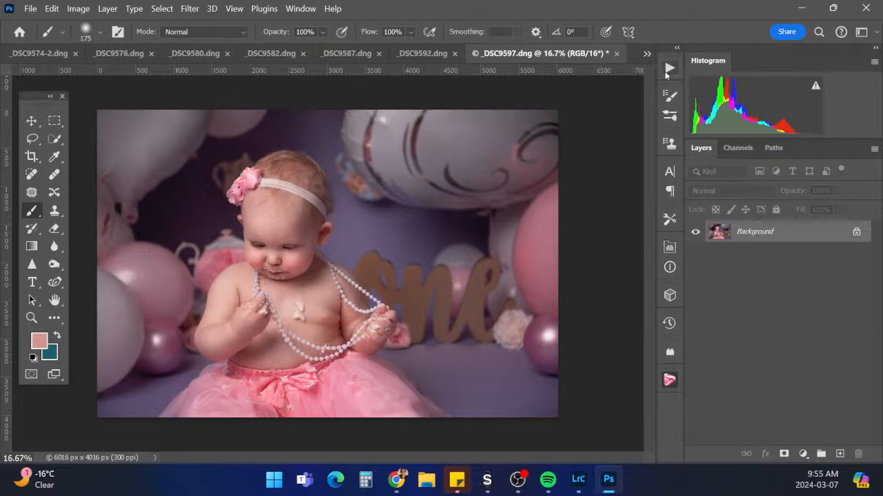
Run the Sharpen for Print action from the finishing actions of the HGP Complete Painterly Collection
{"action": "left_click", "coordinate": [667, 67]}
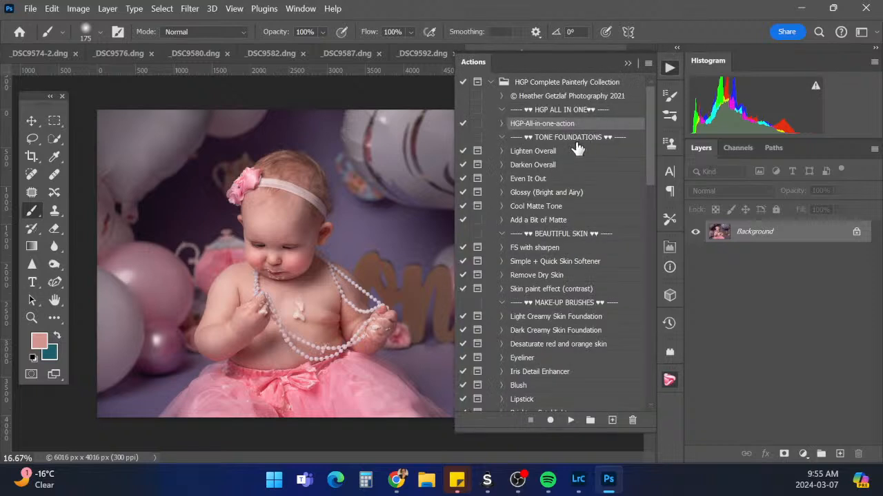
{"action": "left_click_drag", "start_coordinate": [650, 160], "coordinate": [640, 353]}
{"action": "left_click", "coordinate": [556, 303]}
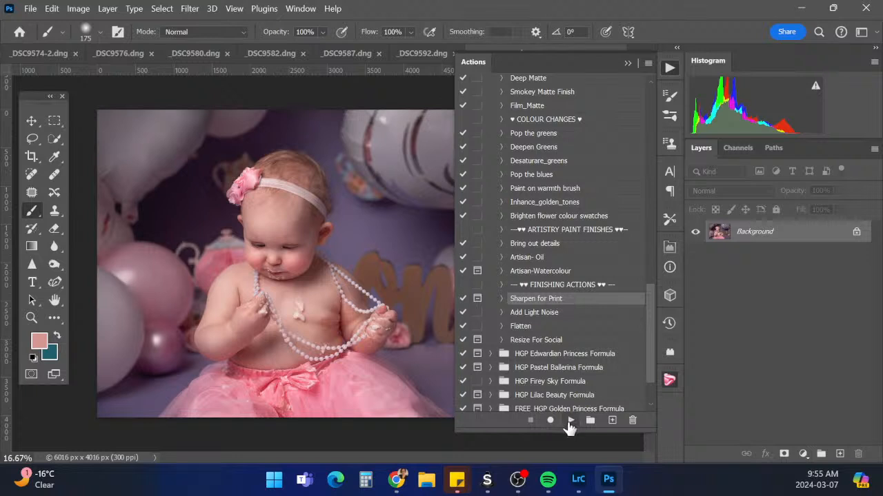
{"action": "left_click", "coordinate": [570, 420]}
{"action": "left_click", "coordinate": [441, 199]}
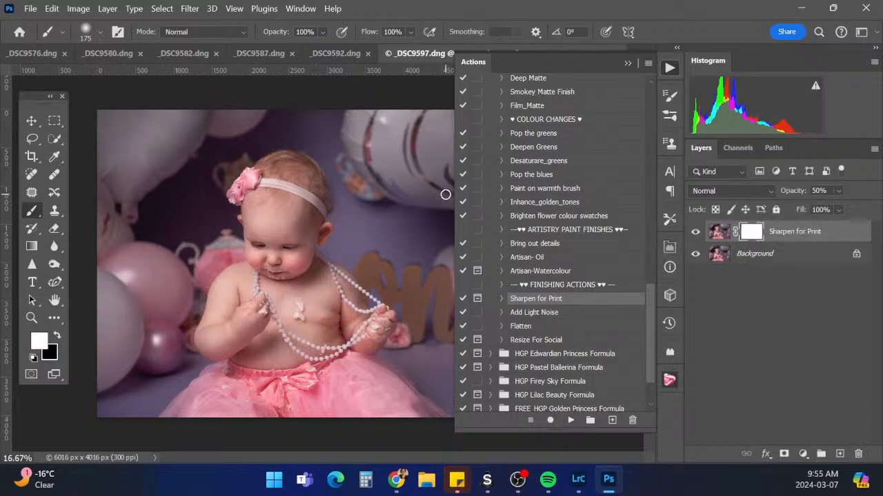
Compare the image with and without the Sharpen for Print layer, lower its opacity to 30% and flatten the image
{"action": "left_click", "coordinate": [696, 233]}
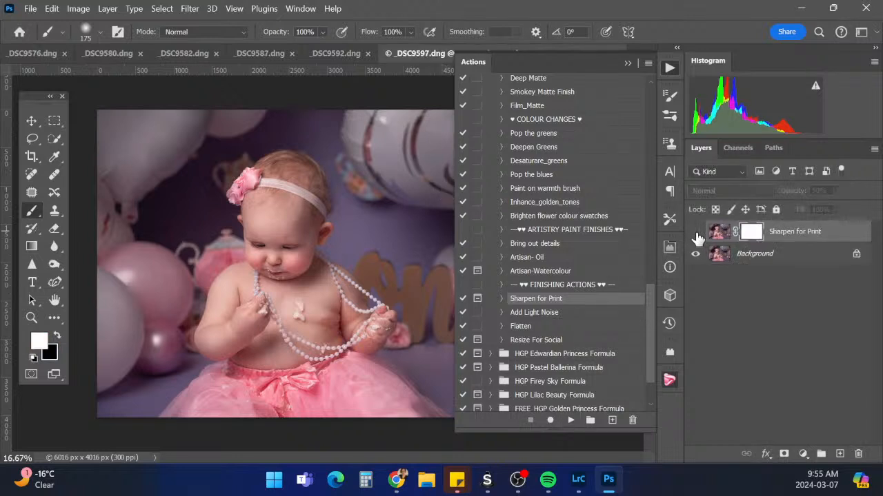
{"action": "left_click", "coordinate": [695, 233]}
{"action": "left_click", "coordinate": [801, 191]}
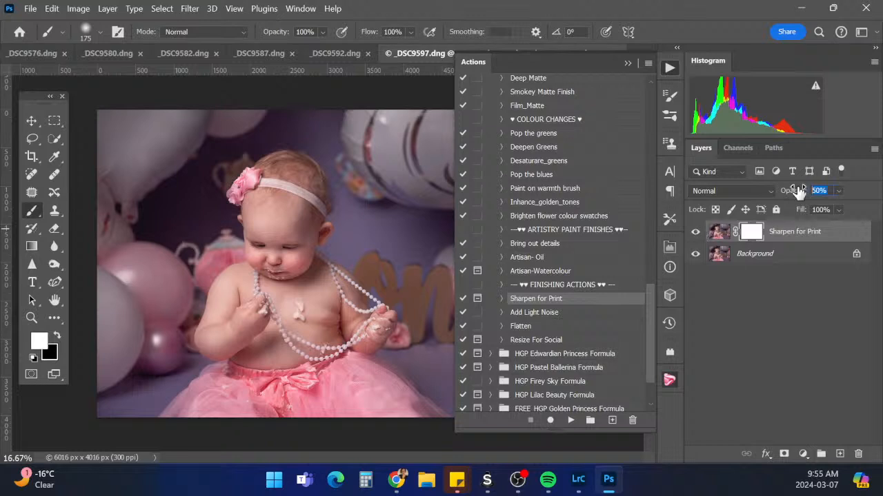
{"action": "type", "text": "30"}
{"action": "key", "text": "Return"}
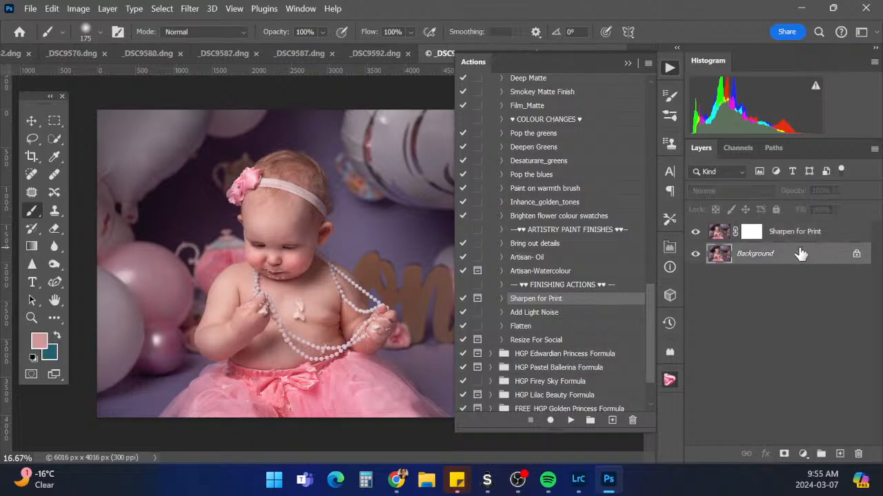
{"action": "right_click", "coordinate": [797, 260]}
{"action": "left_click", "coordinate": [814, 423]}
Run the Add Light Noise action and lower the LightNoise layer's opacity to 30%
{"action": "left_click", "coordinate": [534, 312]}
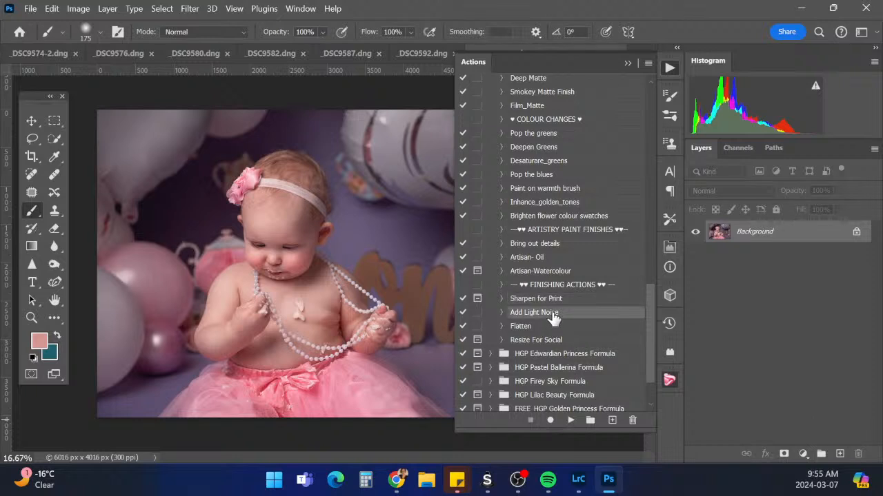
{"action": "left_click", "coordinate": [570, 420]}
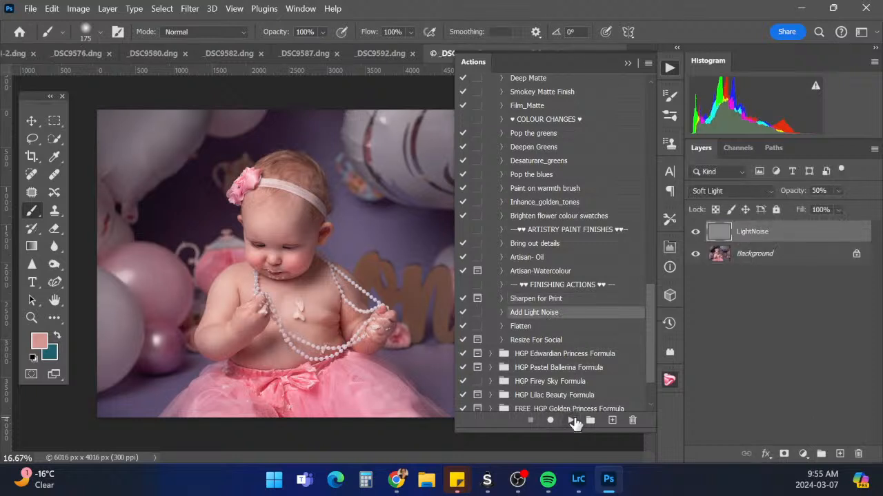
{"action": "left_click", "coordinate": [816, 191]}
{"action": "type", "text": "30"}
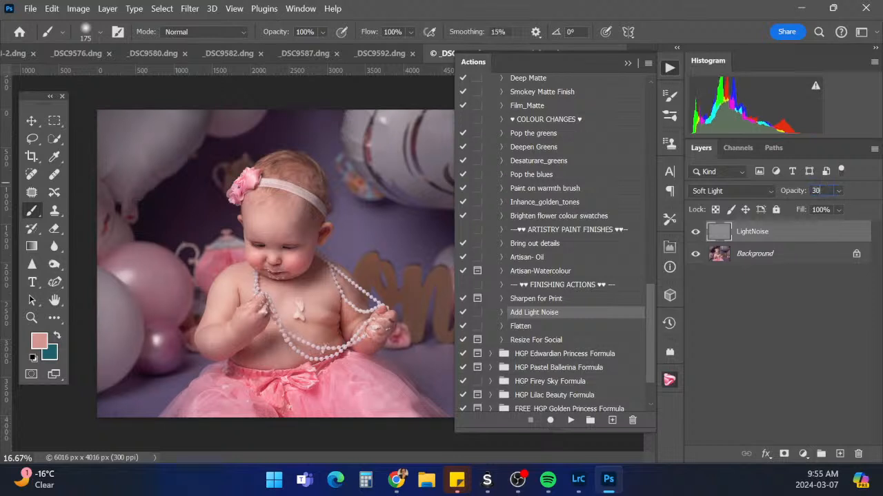
{"action": "left_click", "coordinate": [775, 256]}
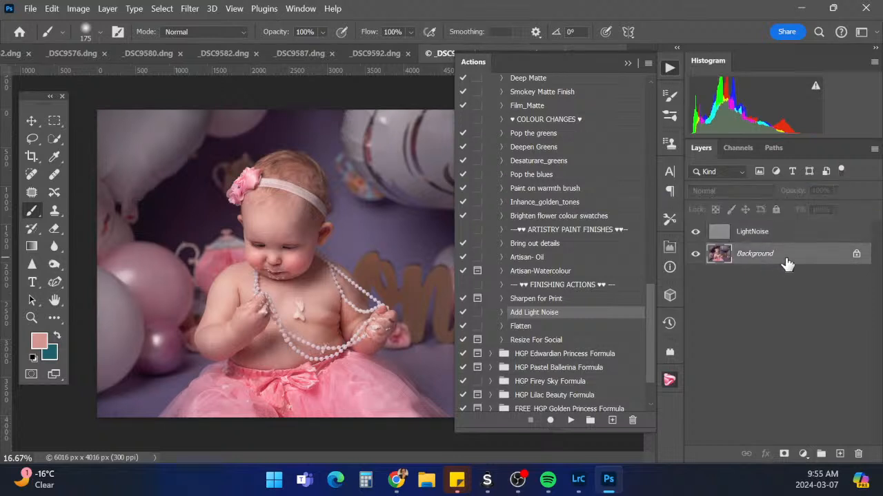
Flatten the LightNoise layer into the background and collapse the Actions panel
{"action": "right_click", "coordinate": [786, 264]}
{"action": "left_click", "coordinate": [808, 433]}
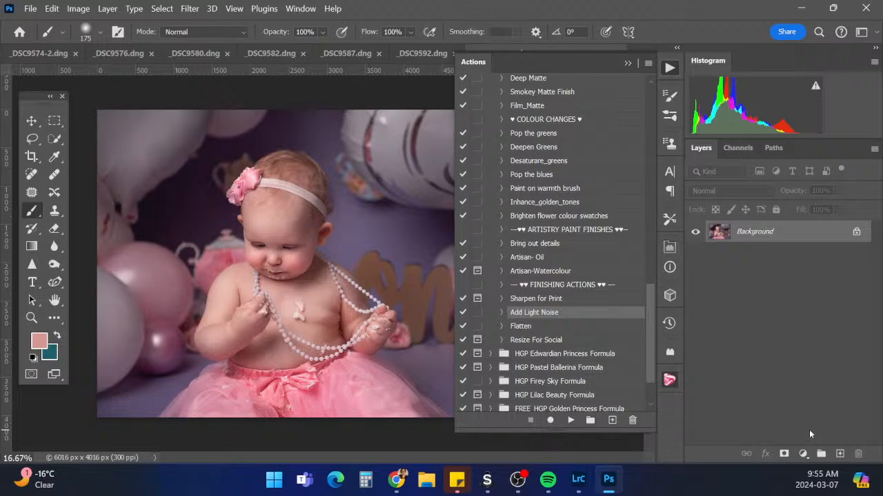
{"action": "left_click", "coordinate": [627, 63]}
Save the finished _DSC9597 image and close its document
{"action": "left_click", "coordinate": [31, 9]}
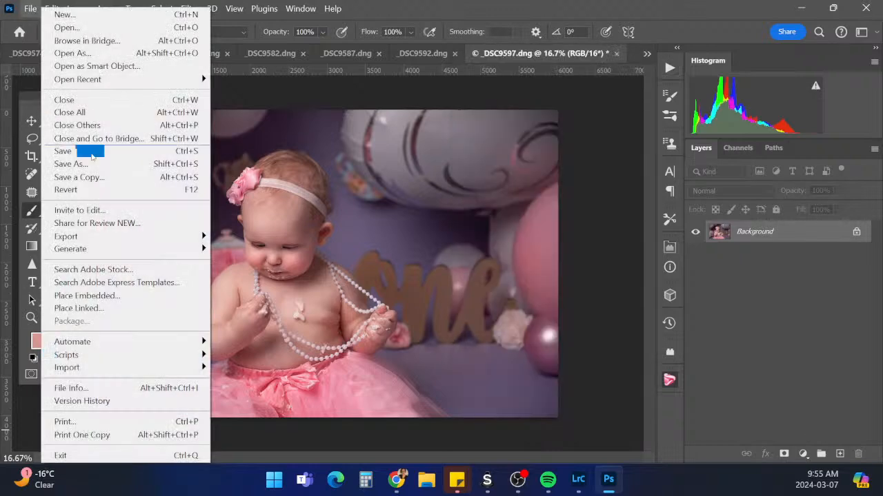
{"action": "left_click", "coordinate": [94, 156]}
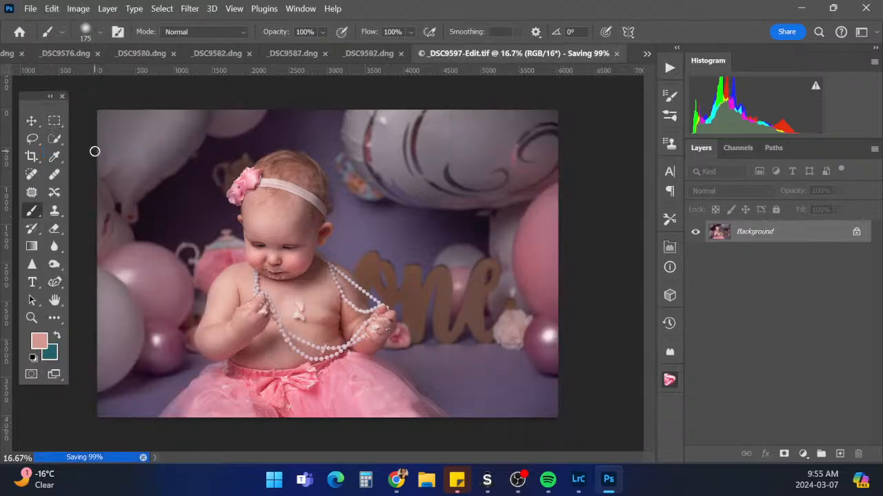
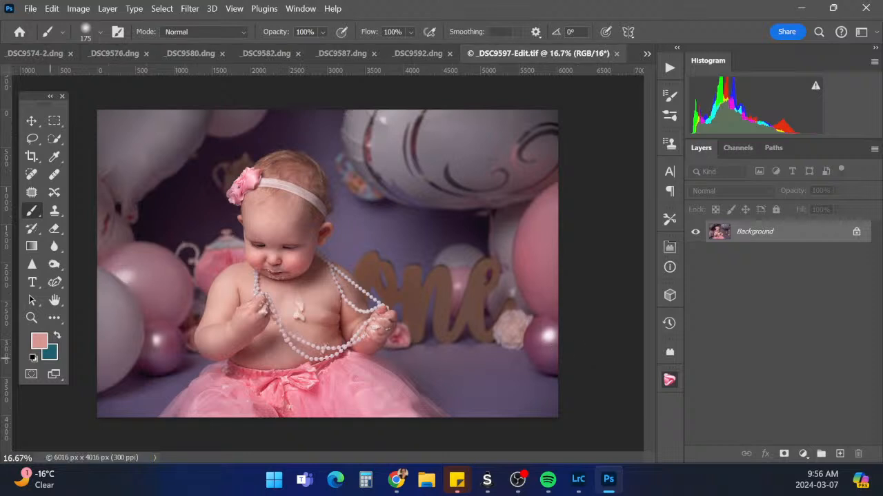
{"action": "key", "text": "alt+Tab"}
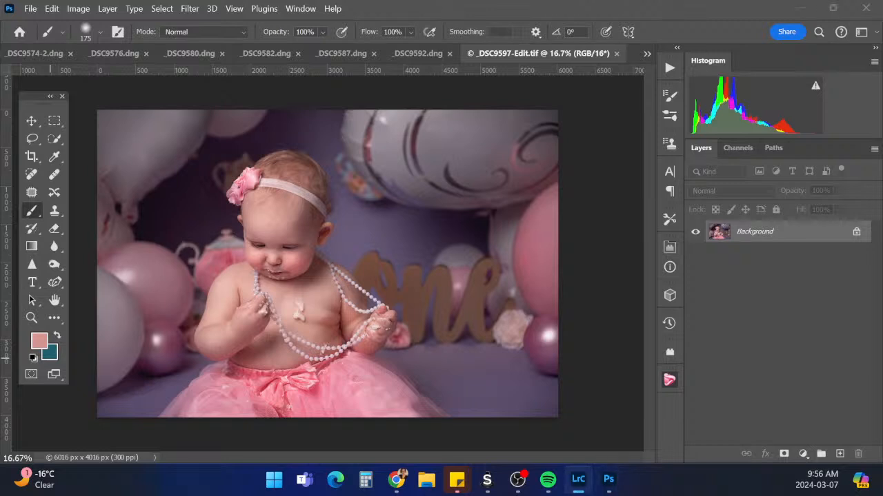
{"action": "left_click", "coordinate": [617, 53]}
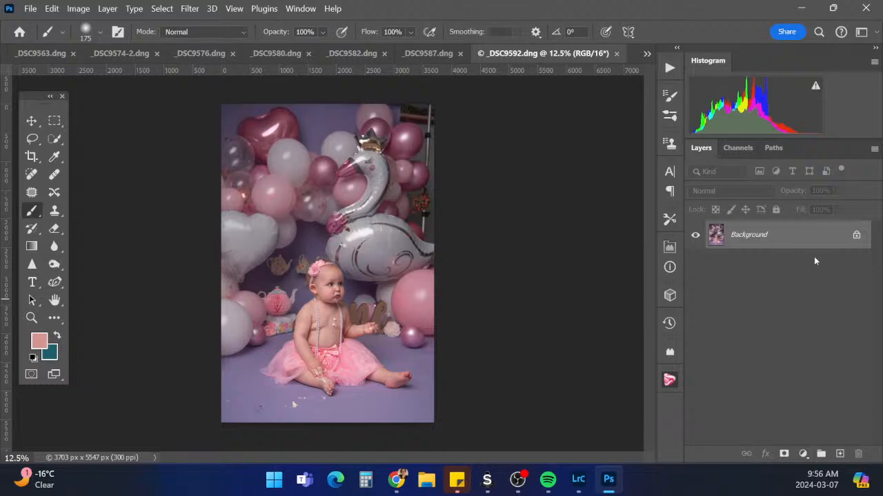
Duplicate the background of _DSC9592 and lasso the exposed area beyond the backdrop beside the swan, with a 10 px feather
{"action": "left_click_drag", "start_coordinate": [813, 238], "coordinate": [840, 454]}
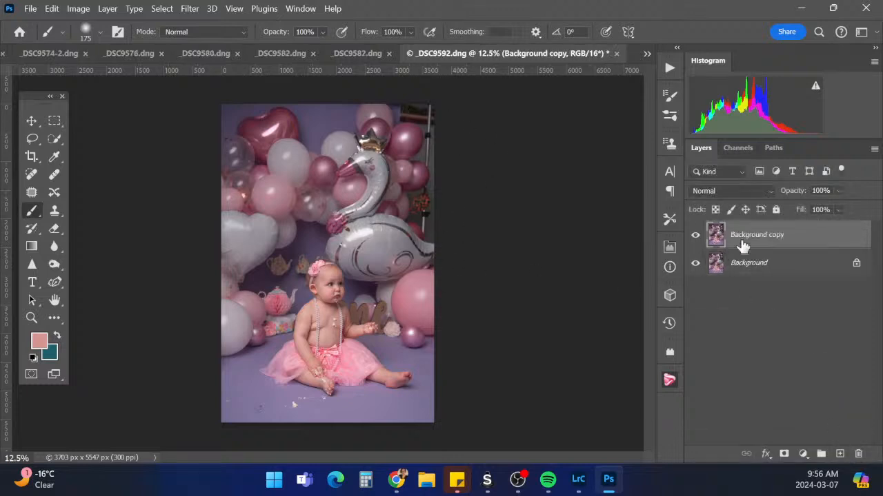
{"action": "left_click", "coordinate": [32, 138]}
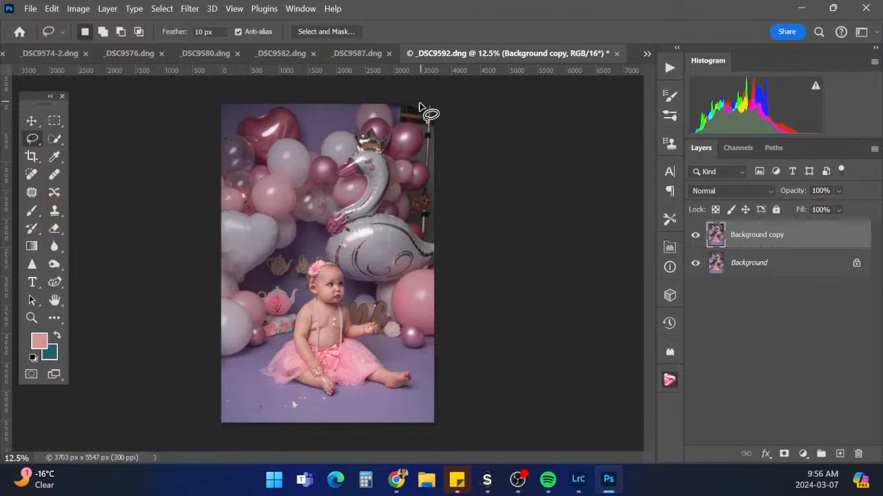
{"action": "mouse_move", "coordinate": [394, 106]}
{"action": "left_mouse_down"}
{"action": "mouse_move", "coordinate": [415, 133]}
{"action": "mouse_move", "coordinate": [402, 220]}
{"action": "mouse_move", "coordinate": [422, 244]}
{"action": "mouse_move", "coordinate": [436, 244]}
{"action": "mouse_move", "coordinate": [447, 117]}
{"action": "mouse_move", "coordinate": [437, 91]}
{"action": "mouse_move", "coordinate": [400, 88]}
{"action": "left_mouse_up"}
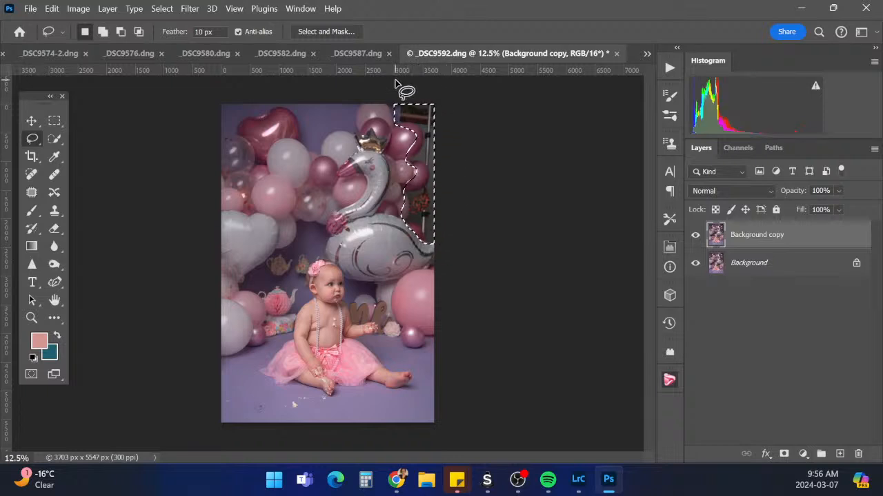
Run Generative Fill on the selected area with the prompt "add more balloons"
{"action": "left_click", "coordinate": [78, 9]}
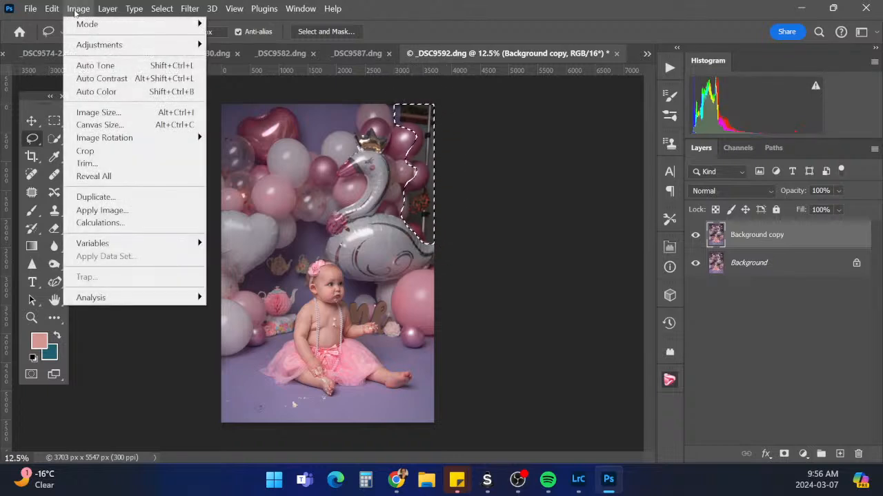
{"action": "left_click", "coordinate": [76, 11]}
{"action": "left_click", "coordinate": [50, 10]}
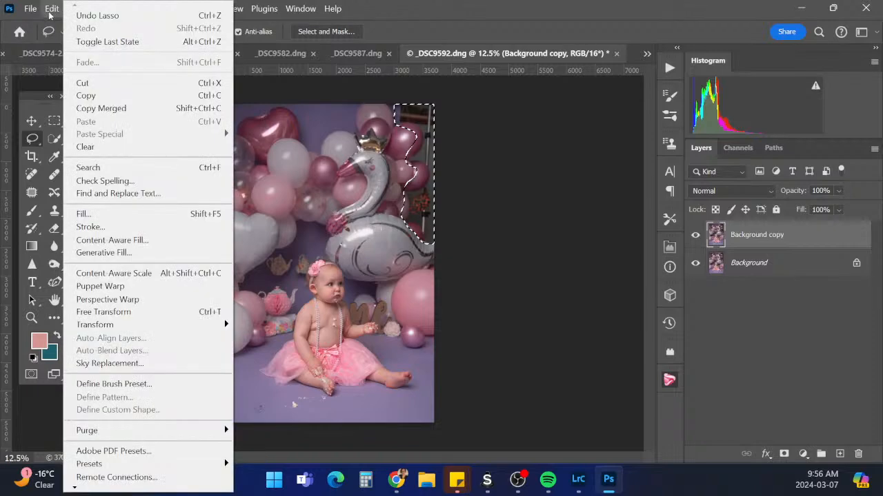
{"action": "left_click", "coordinate": [114, 252]}
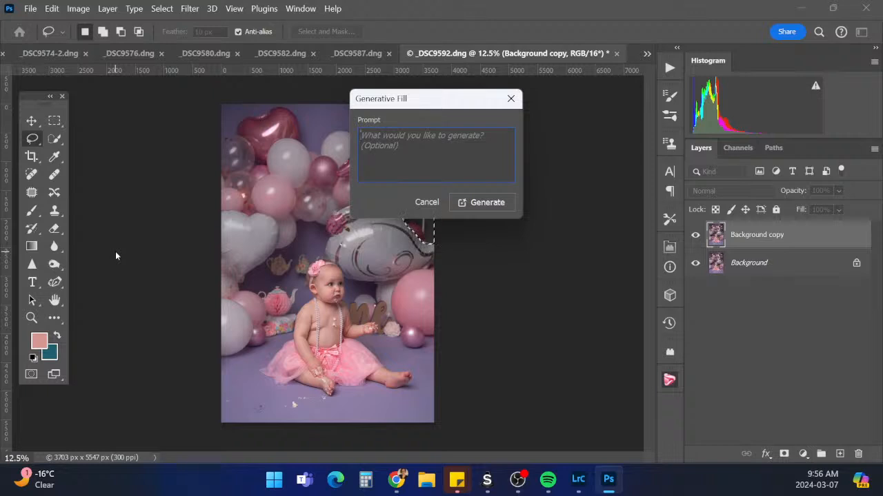
{"action": "type", "text": "add mo"}
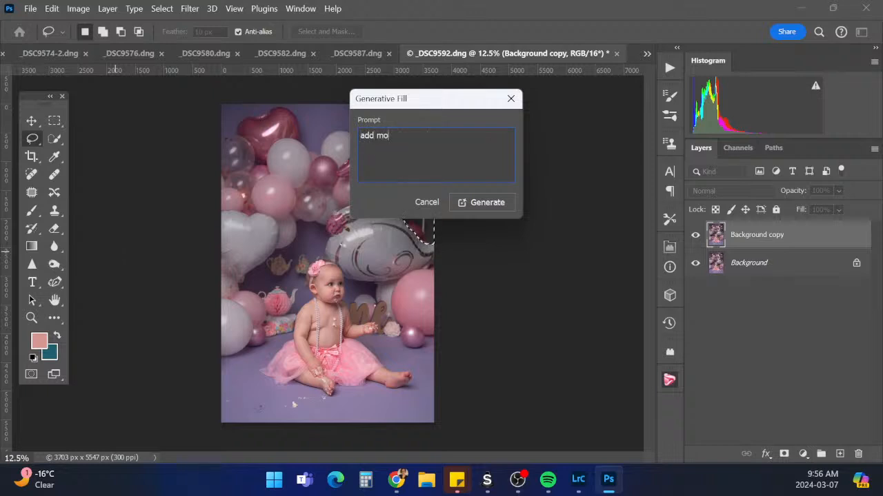
{"action": "type", "text": "re balloons"}
{"action": "left_click", "coordinate": [503, 202]}
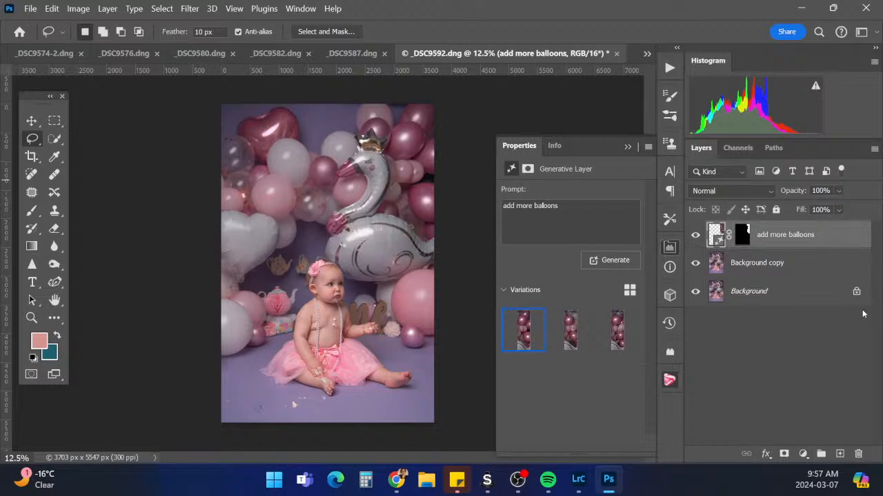
Compare the three generated balloon variations, keep the first one and collapse the Properties panel
{"action": "left_click", "coordinate": [570, 338]}
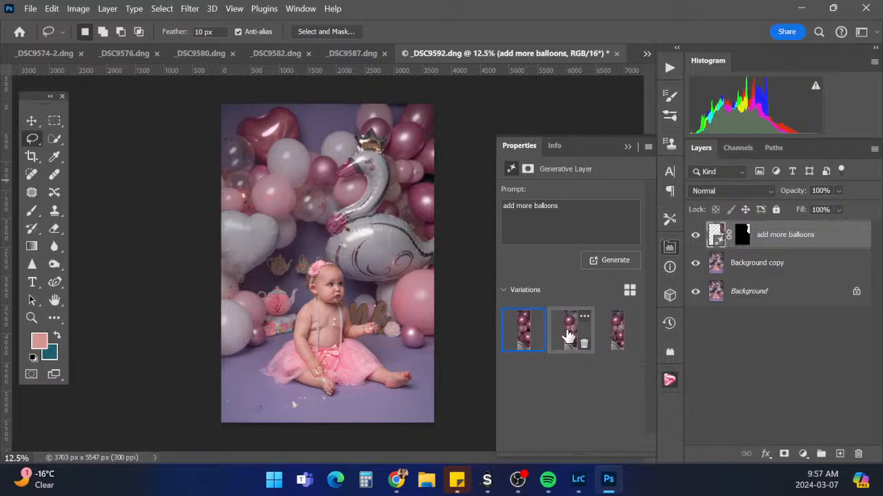
{"action": "left_click", "coordinate": [615, 333]}
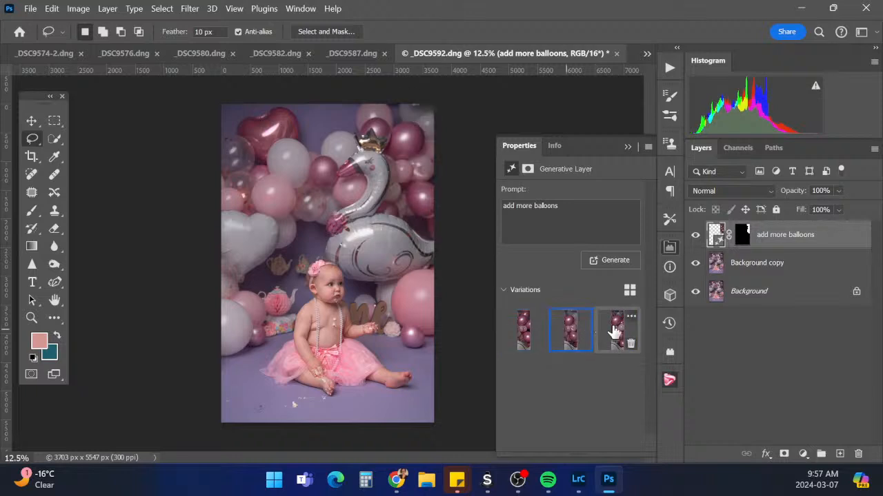
{"action": "left_click", "coordinate": [570, 334]}
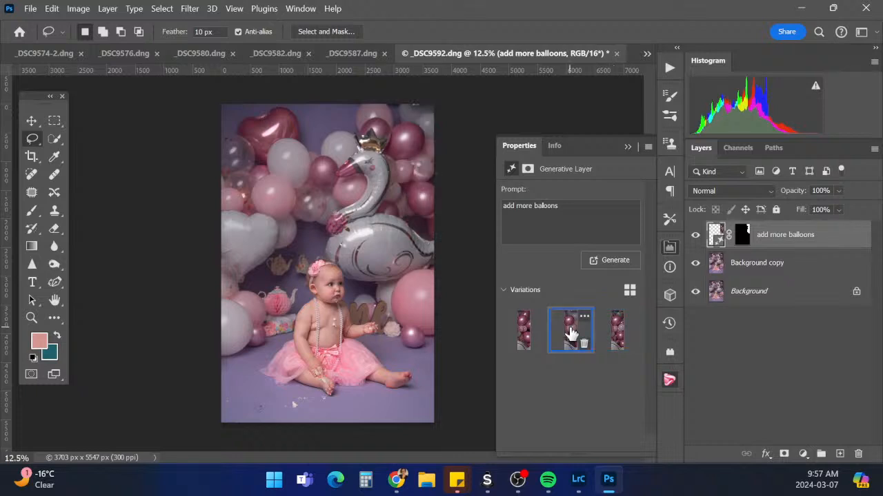
{"action": "left_click", "coordinate": [525, 333]}
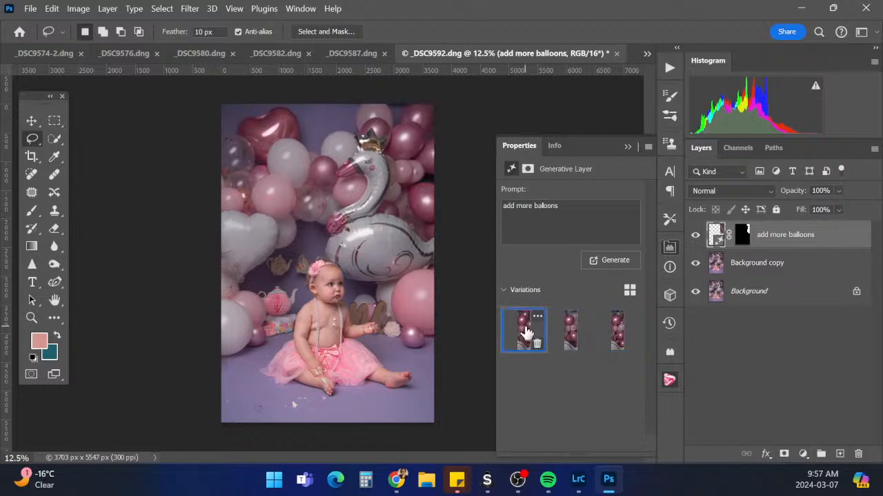
{"action": "left_click", "coordinate": [570, 335]}
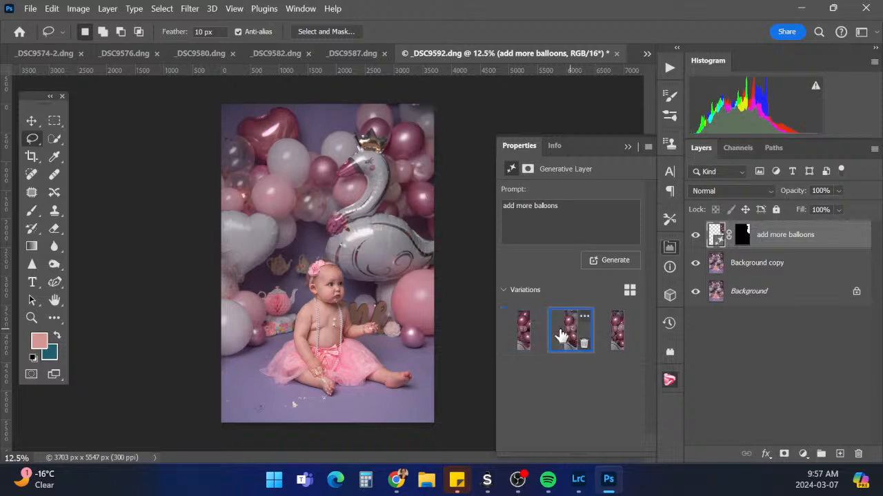
{"action": "left_click", "coordinate": [528, 332]}
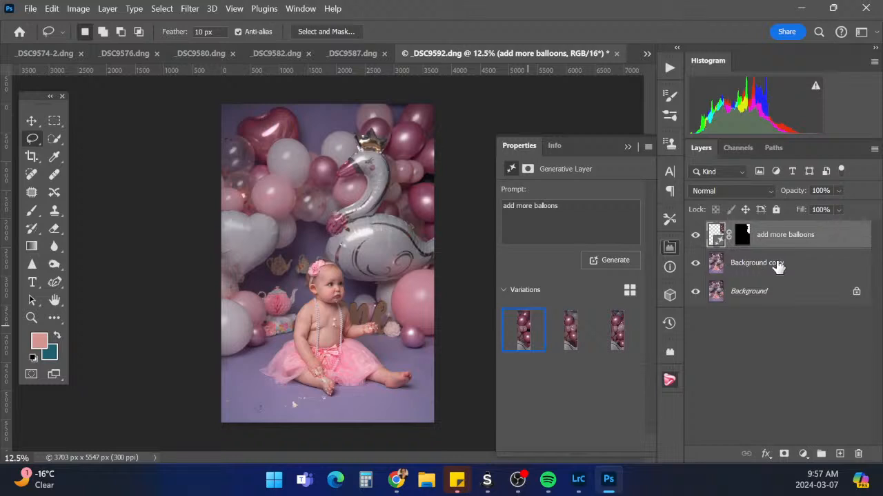
{"action": "left_click", "coordinate": [628, 148]}
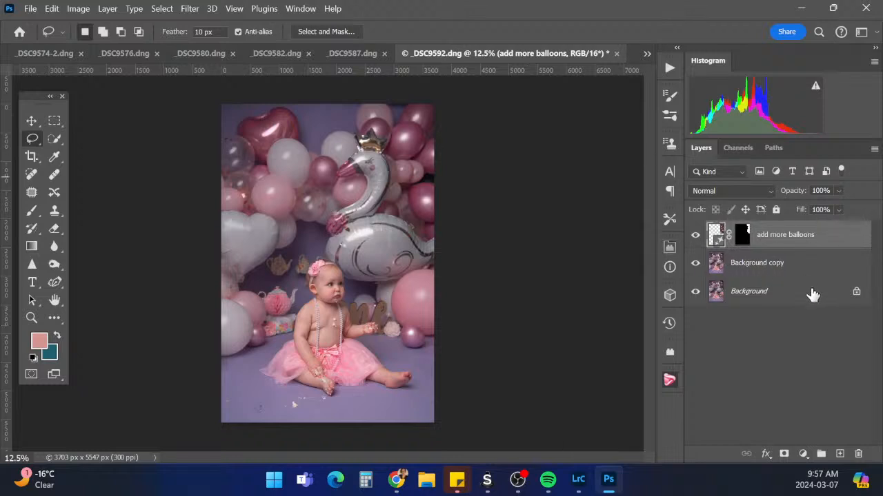
Flatten the generated balloons into the image and duplicate the background layer
{"action": "left_click", "coordinate": [784, 292]}
{"action": "right_click", "coordinate": [780, 291]}
{"action": "left_click", "coordinate": [788, 279]}
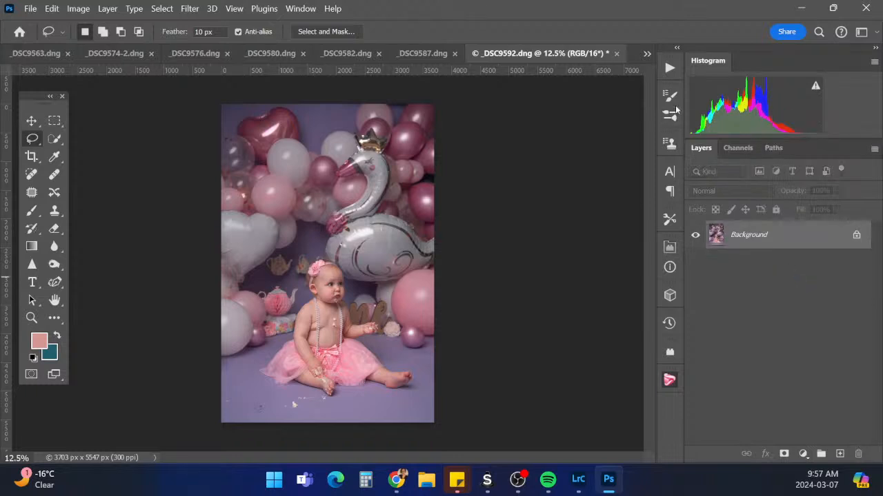
{"action": "left_click_drag", "start_coordinate": [830, 243], "coordinate": [840, 453]}
Remove the dark smudges from the purple floor in front of the white balloon with the Patch tool
{"action": "key", "text": "ctrl+plus"}
{"action": "key", "text": "ctrl+plus"}
{"action": "key", "text": "ctrl+plus"}
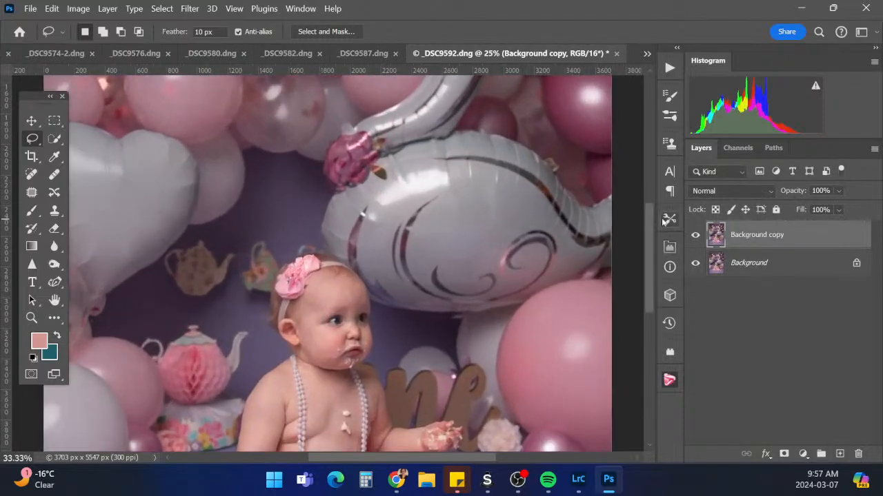
{"action": "left_click_drag", "start_coordinate": [648, 221], "coordinate": [643, 300]}
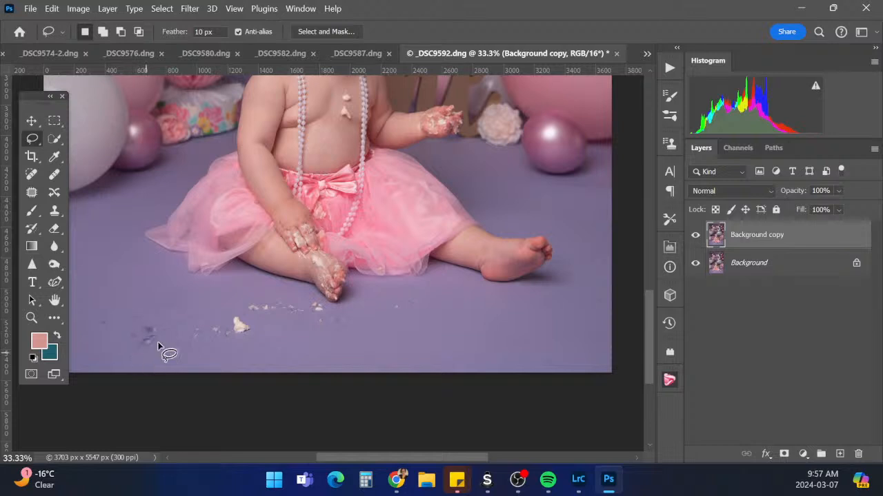
{"action": "left_click_drag", "start_coordinate": [459, 458], "coordinate": [417, 459]}
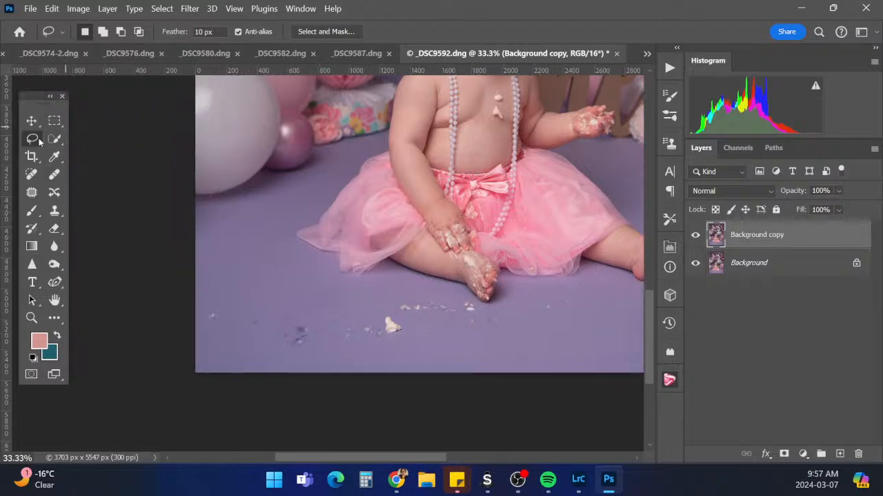
{"action": "left_click", "coordinate": [31, 191]}
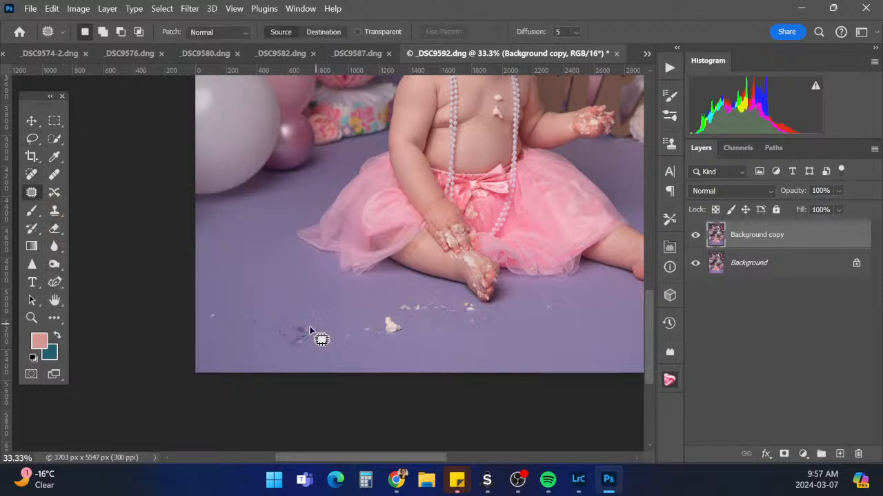
{"action": "mouse_move", "coordinate": [276, 319]}
{"action": "left_mouse_down"}
{"action": "mouse_move", "coordinate": [314, 347]}
{"action": "mouse_move", "coordinate": [320, 318]}
{"action": "mouse_move", "coordinate": [279, 273]}
{"action": "left_mouse_up"}
{"action": "mouse_move", "coordinate": [250, 309]}
{"action": "left_mouse_down"}
{"action": "mouse_move", "coordinate": [263, 333]}
{"action": "mouse_move", "coordinate": [257, 310]}
{"action": "left_mouse_up"}
{"action": "left_click_drag", "start_coordinate": [262, 321], "coordinate": [277, 299]}
{"action": "left_click", "coordinate": [263, 360]}
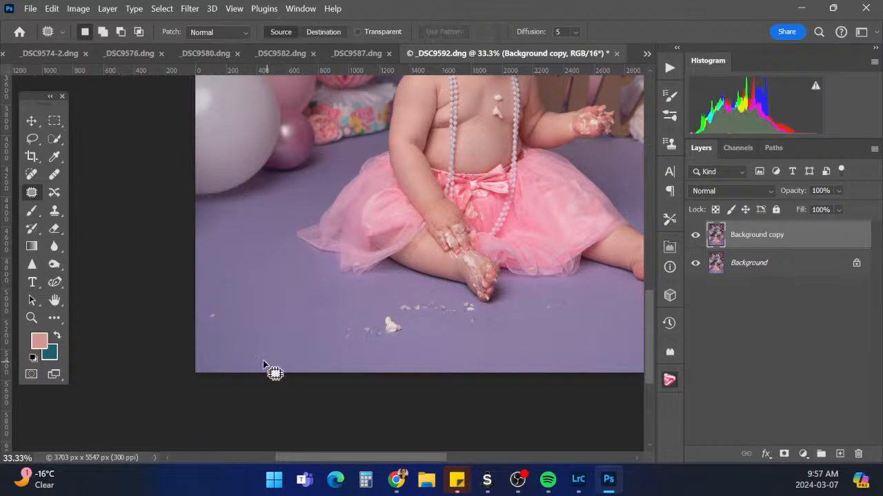
{"action": "mouse_move", "coordinate": [259, 353]}
{"action": "left_mouse_down"}
{"action": "mouse_move", "coordinate": [255, 358]}
{"action": "mouse_move", "coordinate": [278, 341]}
{"action": "left_mouse_up"}
{"action": "left_click", "coordinate": [279, 339]}
Patch small marks around the cake crumbs and along the floor's front edge below the baby's outstretched foot
{"action": "mouse_move", "coordinate": [377, 333]}
{"action": "left_mouse_down"}
{"action": "mouse_move", "coordinate": [383, 343]}
{"action": "mouse_move", "coordinate": [374, 352]}
{"action": "mouse_move", "coordinate": [377, 331]}
{"action": "mouse_move", "coordinate": [368, 379]}
{"action": "left_mouse_up"}
{"action": "left_click", "coordinate": [367, 380]}
{"action": "mouse_move", "coordinate": [460, 295]}
{"action": "left_mouse_down"}
{"action": "mouse_move", "coordinate": [430, 304]}
{"action": "mouse_move", "coordinate": [451, 290]}
{"action": "mouse_move", "coordinate": [455, 300]}
{"action": "mouse_move", "coordinate": [420, 295]}
{"action": "left_mouse_up"}
{"action": "left_click", "coordinate": [421, 289]}
{"action": "left_click_drag", "start_coordinate": [434, 456], "coordinate": [489, 449]}
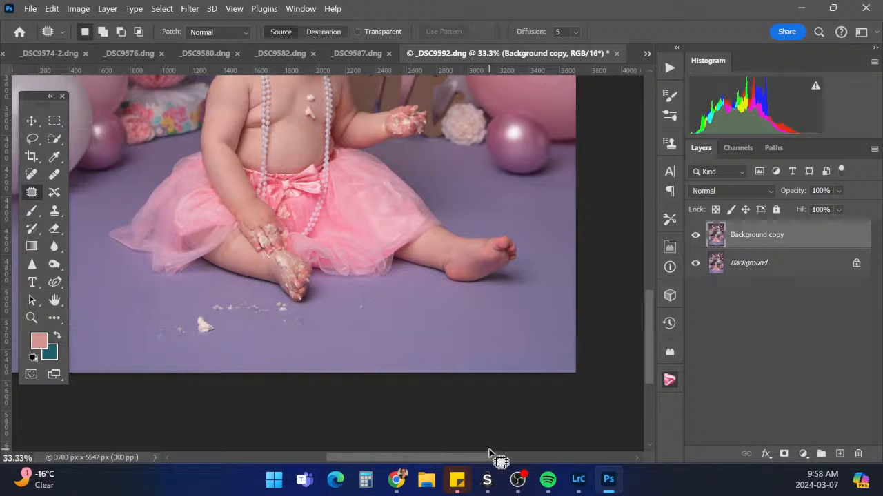
{"action": "mouse_move", "coordinate": [398, 348]}
{"action": "left_mouse_down"}
{"action": "mouse_move", "coordinate": [427, 366]}
{"action": "mouse_move", "coordinate": [412, 348]}
{"action": "left_mouse_up"}
{"action": "left_click_drag", "start_coordinate": [419, 354], "coordinate": [425, 327]}
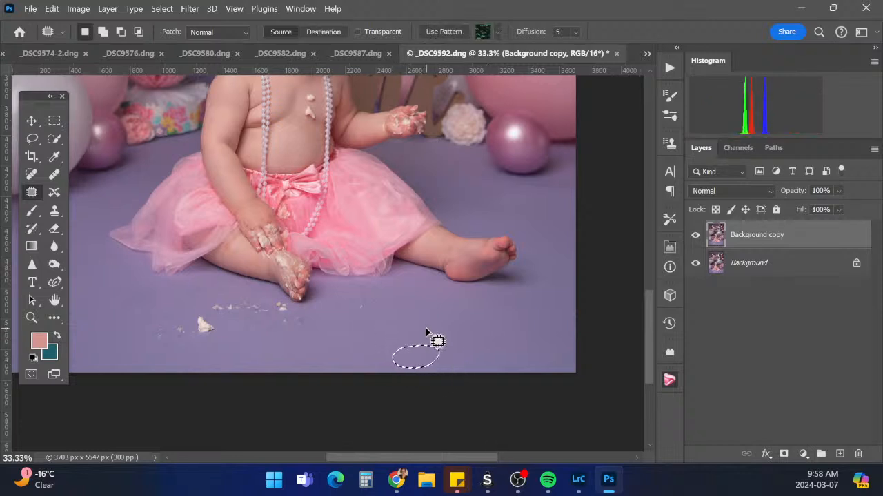
{"action": "left_click", "coordinate": [547, 352]}
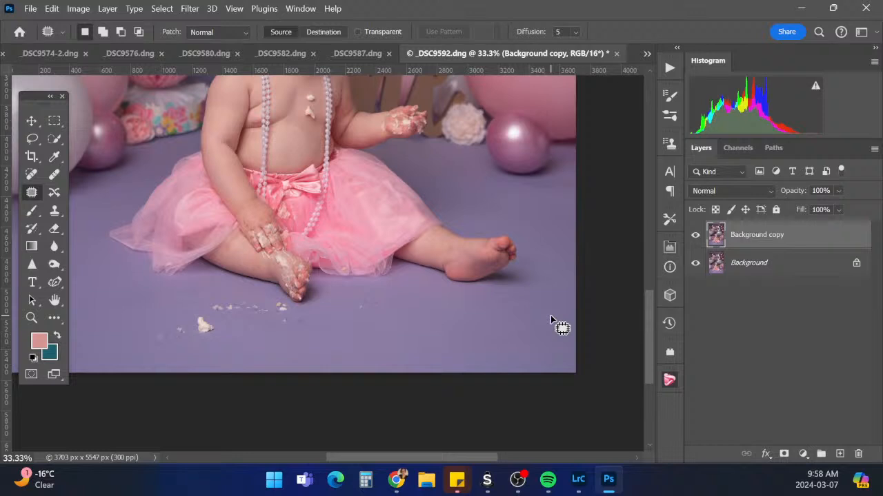
Flatten the patched background copy into the image
{"action": "key", "text": "ctrl+minus"}
{"action": "key", "text": "ctrl+minus"}
{"action": "key", "text": "ctrl+minus"}
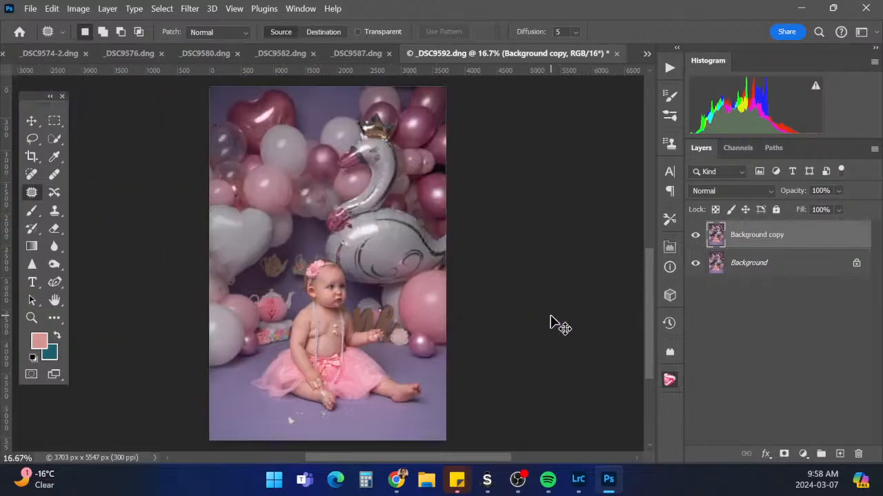
{"action": "right_click", "coordinate": [795, 266]}
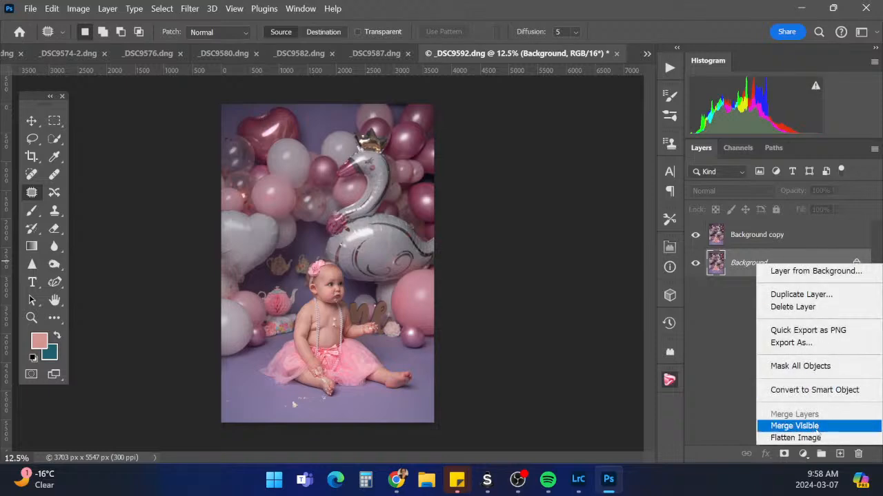
{"action": "left_click", "coordinate": [766, 432]}
Run the HGP-All-in-one-action from the HGP Complete Painterly Collection
{"action": "left_click", "coordinate": [672, 68]}
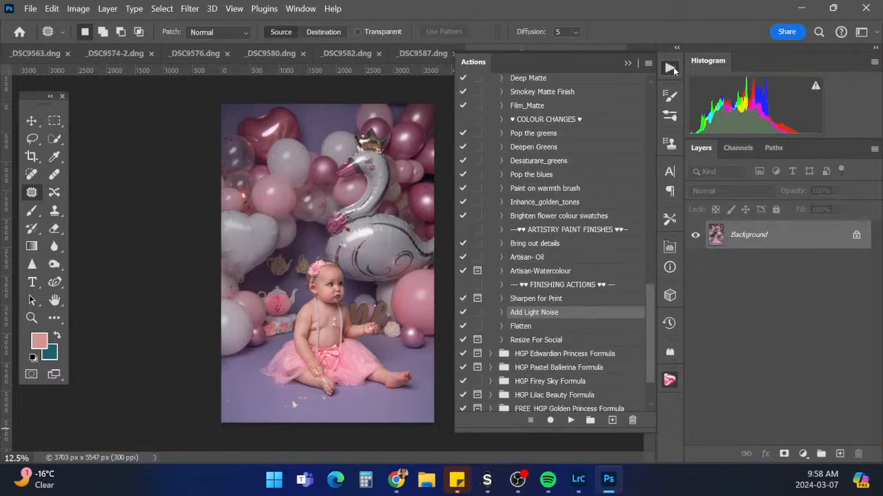
{"action": "left_click_drag", "start_coordinate": [650, 310], "coordinate": [657, 89]}
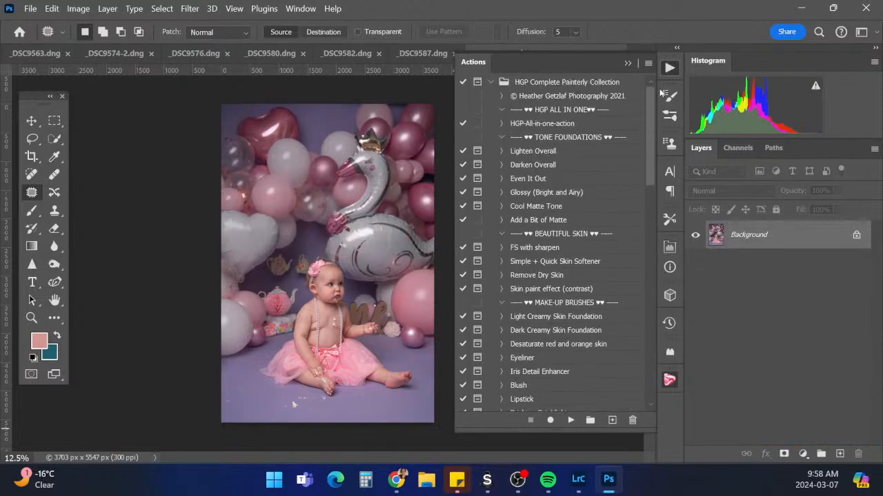
{"action": "left_click", "coordinate": [576, 124]}
{"action": "left_click", "coordinate": [571, 420]}
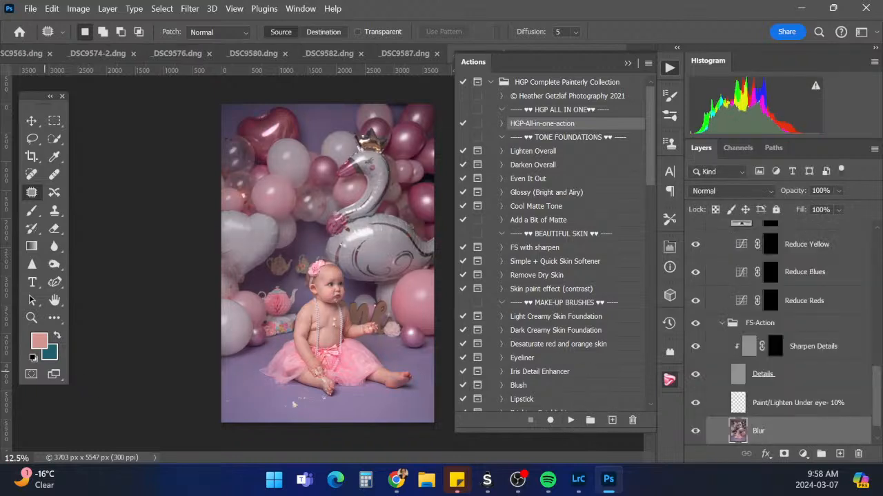
{"action": "key", "text": "alt+Tab"}
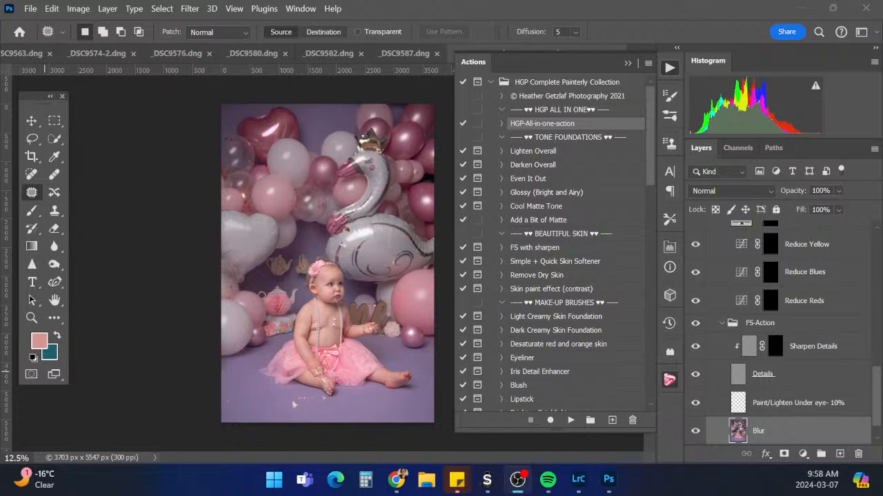
{"action": "key", "text": "alt+Tab"}
{"action": "key", "text": "alt+Tab"}
On the Blur layer, lasso the baby's forehead and nose with a 10 px feather and apply a 7.0-pixel Gaussian Blur
{"action": "left_click", "coordinate": [629, 64]}
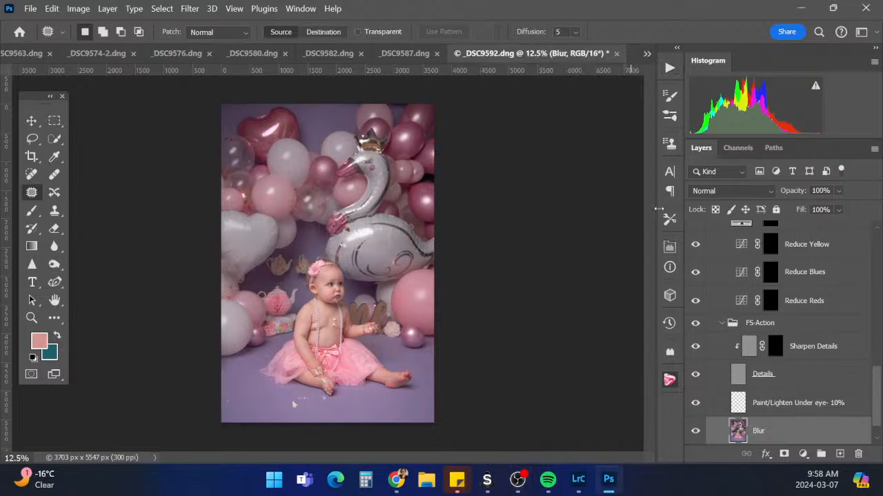
{"action": "key", "text": "ctrl+plus"}
{"action": "key", "text": "ctrl+plus"}
{"action": "key", "text": "ctrl+plus"}
{"action": "key", "text": "ctrl+plus"}
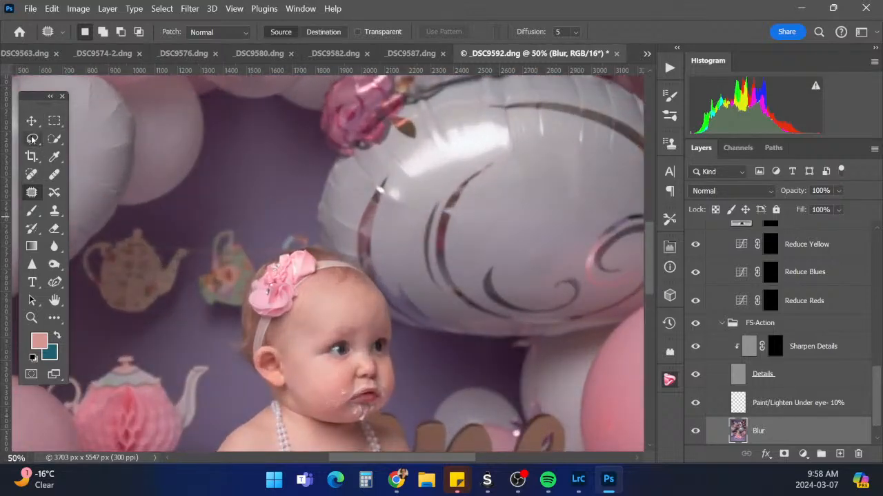
{"action": "left_click", "coordinate": [32, 139]}
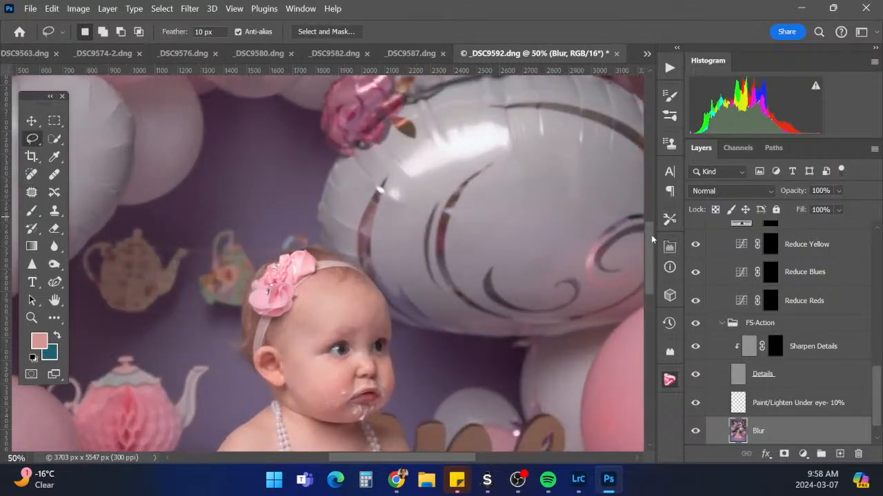
{"action": "left_click_drag", "start_coordinate": [651, 235], "coordinate": [652, 262]}
{"action": "mouse_move", "coordinate": [289, 193]}
{"action": "left_mouse_down"}
{"action": "mouse_move", "coordinate": [319, 144]}
{"action": "mouse_move", "coordinate": [389, 181]}
{"action": "mouse_move", "coordinate": [372, 219]}
{"action": "mouse_move", "coordinate": [345, 187]}
{"action": "mouse_move", "coordinate": [302, 200]}
{"action": "mouse_move", "coordinate": [290, 193]}
{"action": "left_mouse_up"}
{"action": "left_click", "coordinate": [191, 9]}
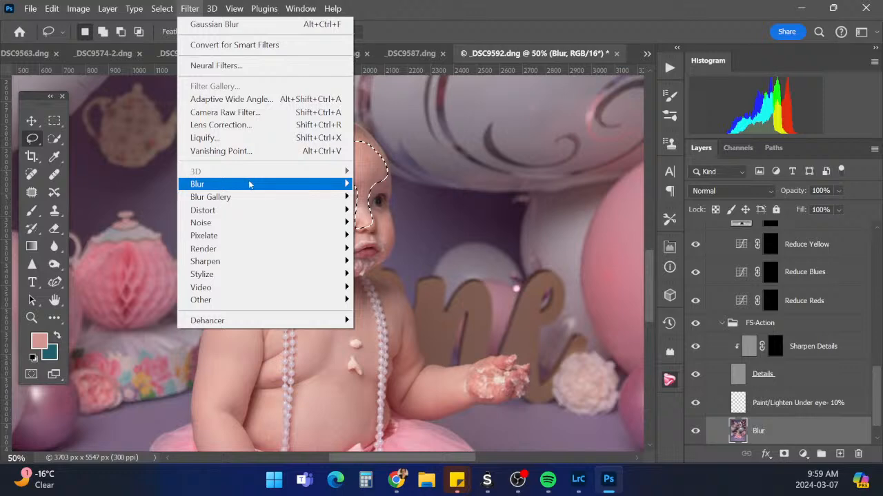
{"action": "mouse_move", "coordinate": [249, 184]}
{"action": "left_click", "coordinate": [155, 236]}
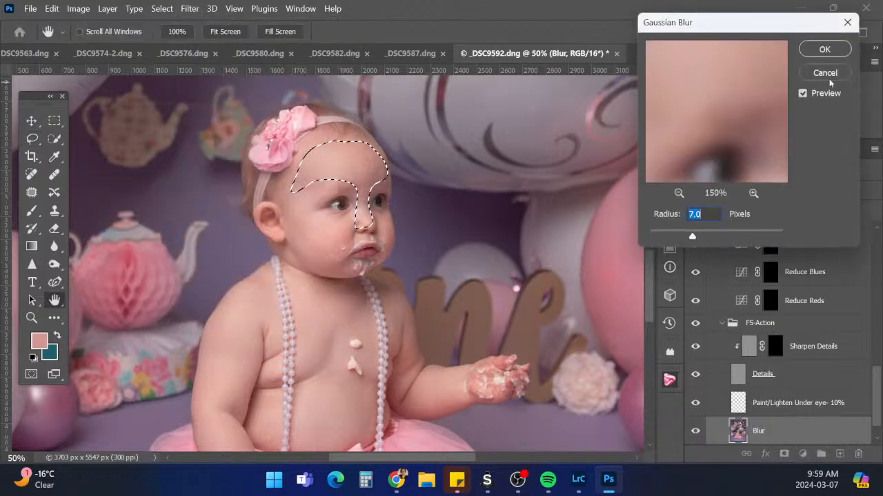
{"action": "left_click", "coordinate": [824, 49]}
{"action": "key", "text": "ctrl+d"}
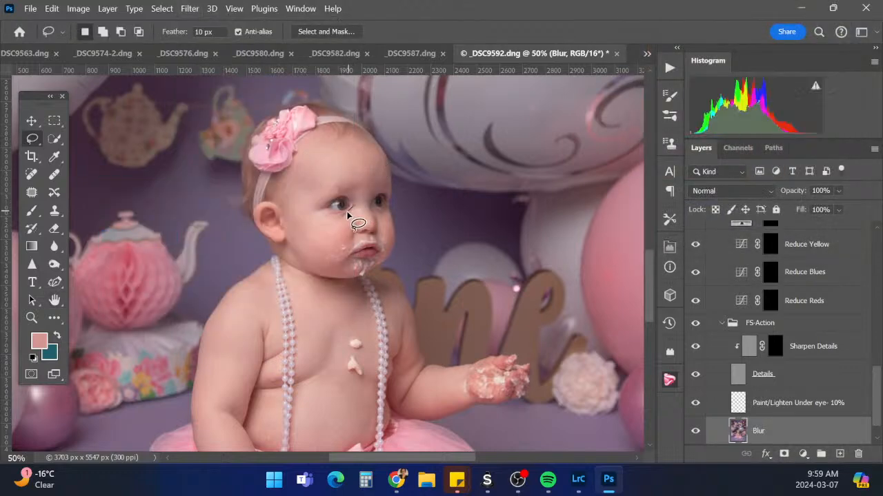
Lasso the baby's cheek and chin around the frosting, smooth the area with the same Gaussian Blur, and deselect
{"action": "mouse_move", "coordinate": [309, 271]}
{"action": "left_mouse_down"}
{"action": "mouse_move", "coordinate": [333, 282]}
{"action": "mouse_move", "coordinate": [355, 274]}
{"action": "mouse_move", "coordinate": [322, 261]}
{"action": "mouse_move", "coordinate": [338, 246]}
{"action": "mouse_move", "coordinate": [359, 244]}
{"action": "mouse_move", "coordinate": [353, 200]}
{"action": "left_mouse_up"}
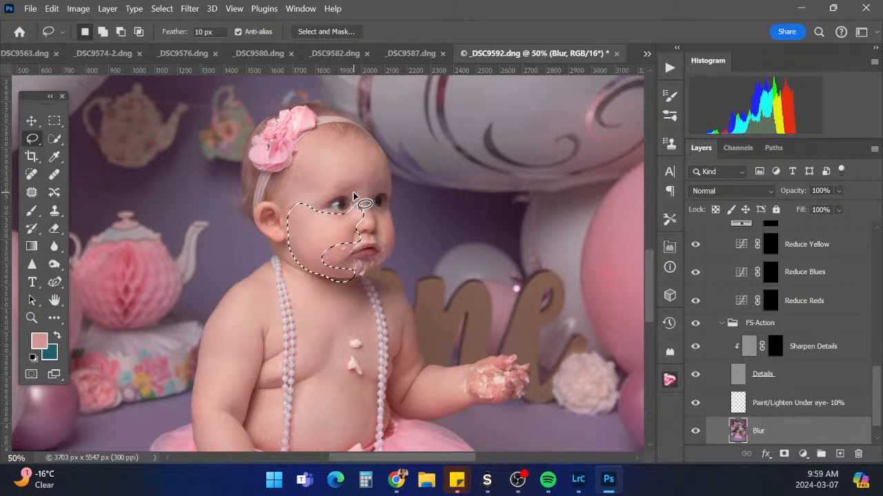
{"action": "left_click_drag", "start_coordinate": [648, 258], "coordinate": [649, 279]}
{"action": "key", "text": "ctrl+d"}
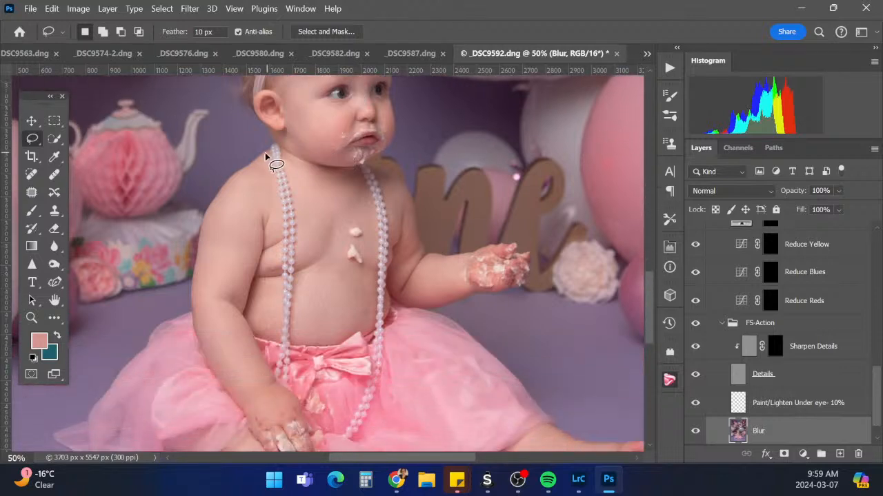
Lasso the shoulder, the arm resting on the tutu and the adjacent side of the torso, and blur that skin
{"action": "mouse_move", "coordinate": [235, 185]}
{"action": "left_mouse_down"}
{"action": "mouse_move", "coordinate": [203, 254]}
{"action": "mouse_move", "coordinate": [202, 327]}
{"action": "mouse_move", "coordinate": [231, 392]}
{"action": "mouse_move", "coordinate": [261, 423]}
{"action": "mouse_move", "coordinate": [293, 407]}
{"action": "mouse_move", "coordinate": [245, 328]}
{"action": "mouse_move", "coordinate": [263, 226]}
{"action": "mouse_move", "coordinate": [270, 224]}
{"action": "mouse_move", "coordinate": [268, 253]}
{"action": "mouse_move", "coordinate": [251, 309]}
{"action": "mouse_move", "coordinate": [257, 331]}
{"action": "mouse_move", "coordinate": [275, 335]}
{"action": "mouse_move", "coordinate": [283, 253]}
{"action": "left_mouse_up"}
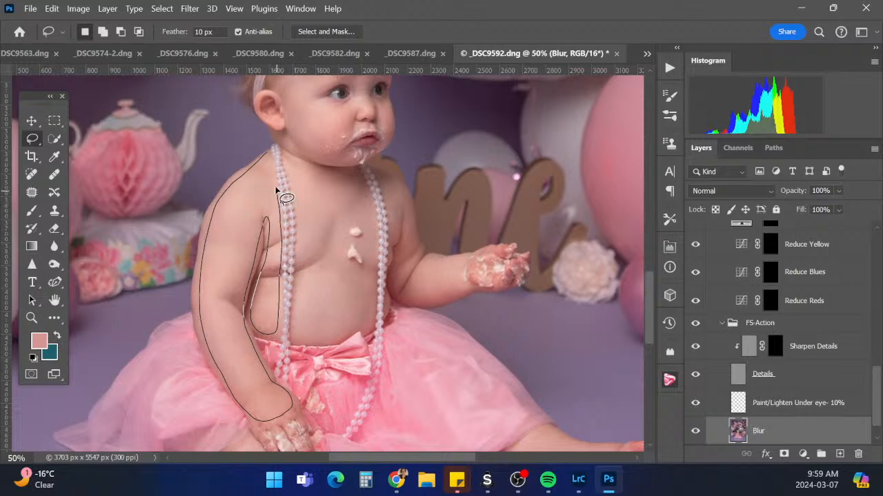
{"action": "left_click_drag", "start_coordinate": [276, 190], "coordinate": [266, 151]}
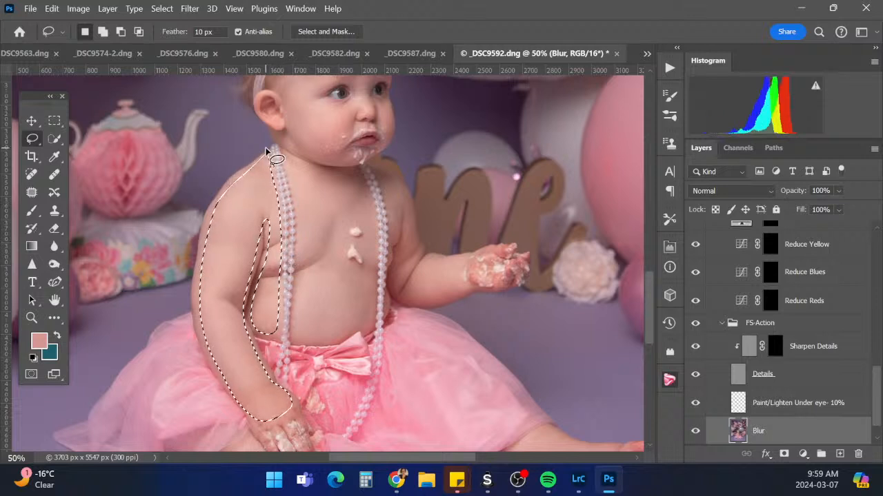
{"action": "key", "text": "ctrl+d"}
Lasso the chest and belly between the two pearl strands and smooth the skin with the same blur
{"action": "mouse_move", "coordinate": [285, 145]}
{"action": "left_mouse_down"}
{"action": "mouse_move", "coordinate": [297, 216]}
{"action": "mouse_move", "coordinate": [300, 339]}
{"action": "left_mouse_up"}
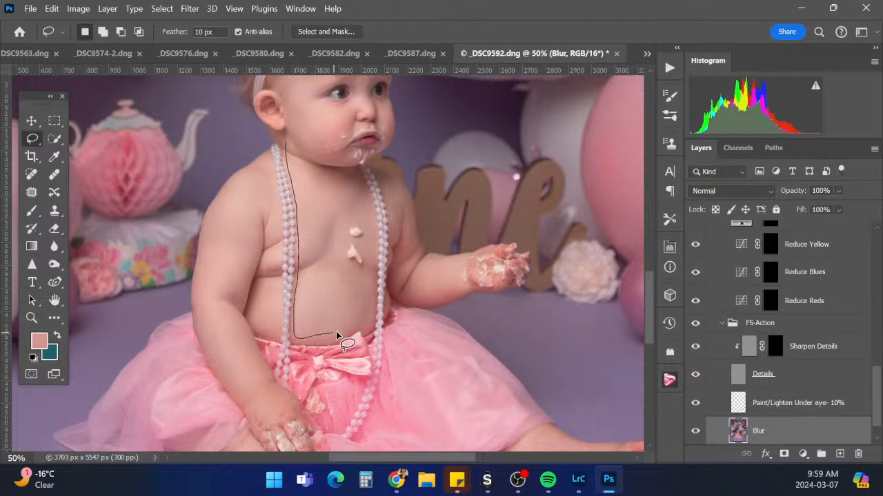
{"action": "left_click_drag", "start_coordinate": [373, 226], "coordinate": [350, 172]}
{"action": "left_click_drag", "start_coordinate": [299, 146], "coordinate": [291, 144]}
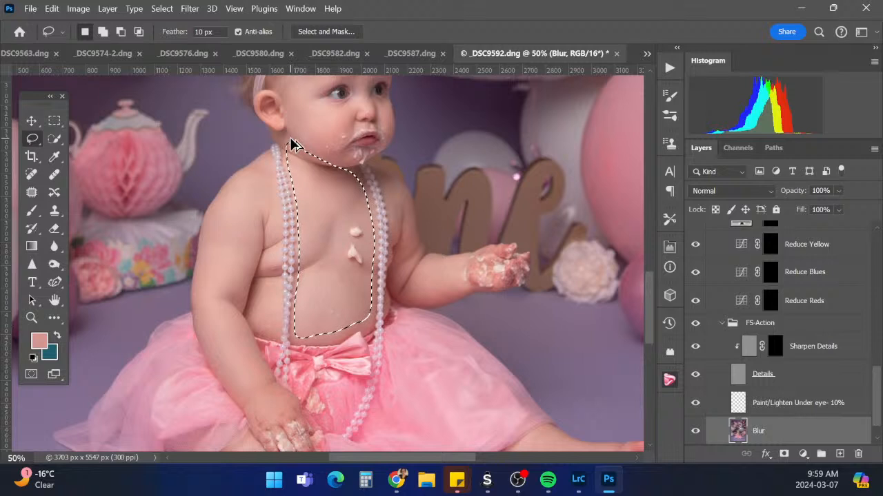
Lasso and blur the upper arm and then the forearm of the baby's outstretched, frosting-covered hand
{"action": "left_click", "coordinate": [395, 205]}
{"action": "mouse_move", "coordinate": [393, 251]}
{"action": "left_mouse_down"}
{"action": "mouse_move", "coordinate": [381, 173]}
{"action": "mouse_move", "coordinate": [390, 212]}
{"action": "mouse_move", "coordinate": [379, 176]}
{"action": "mouse_move", "coordinate": [407, 197]}
{"action": "mouse_move", "coordinate": [417, 244]}
{"action": "mouse_move", "coordinate": [393, 292]}
{"action": "mouse_move", "coordinate": [404, 206]}
{"action": "mouse_move", "coordinate": [395, 250]}
{"action": "left_mouse_up"}
{"action": "left_click", "coordinate": [396, 238]}
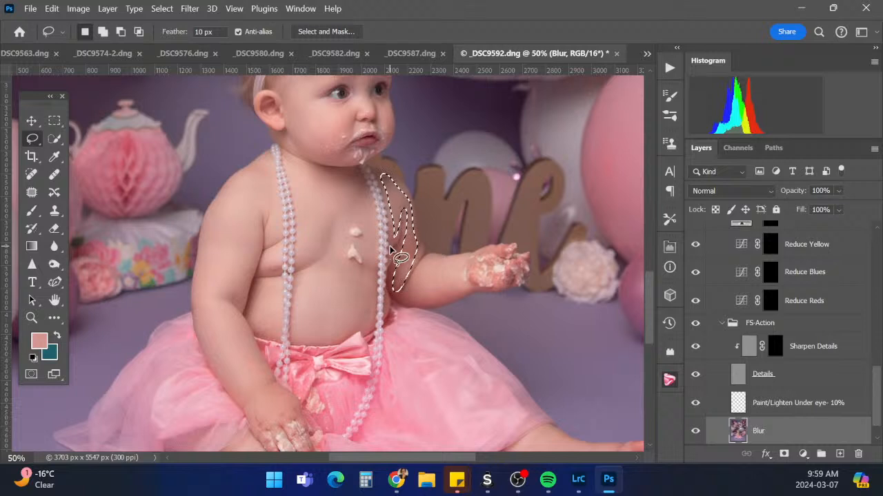
{"action": "mouse_move", "coordinate": [428, 262]}
{"action": "left_mouse_down"}
{"action": "mouse_move", "coordinate": [408, 282]}
{"action": "mouse_move", "coordinate": [409, 308]}
{"action": "left_mouse_up"}
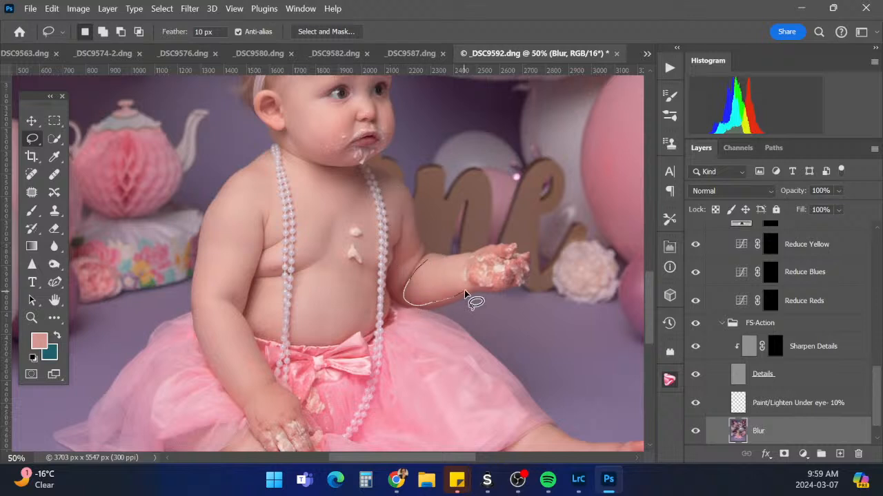
{"action": "left_click_drag", "start_coordinate": [461, 260], "coordinate": [433, 256]}
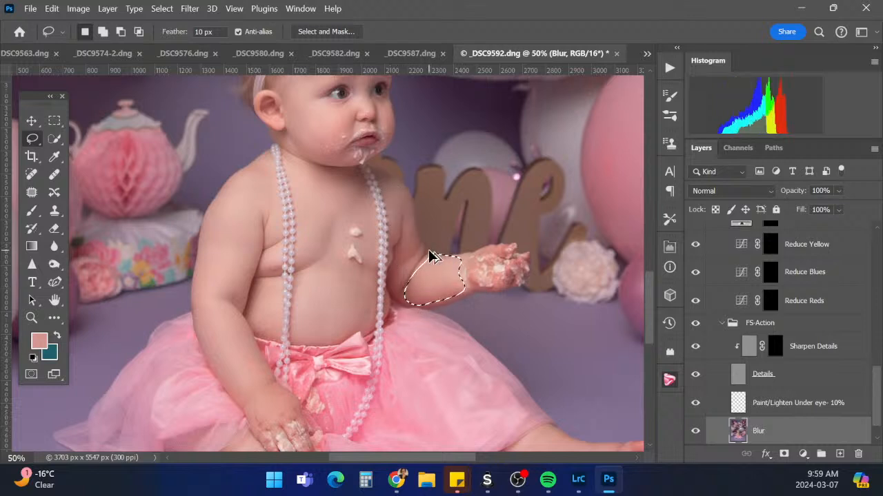
Lasso and blur the skin of the bent leg and then the outstretched leg, and clear the selection
{"action": "left_click_drag", "start_coordinate": [650, 292], "coordinate": [651, 324]}
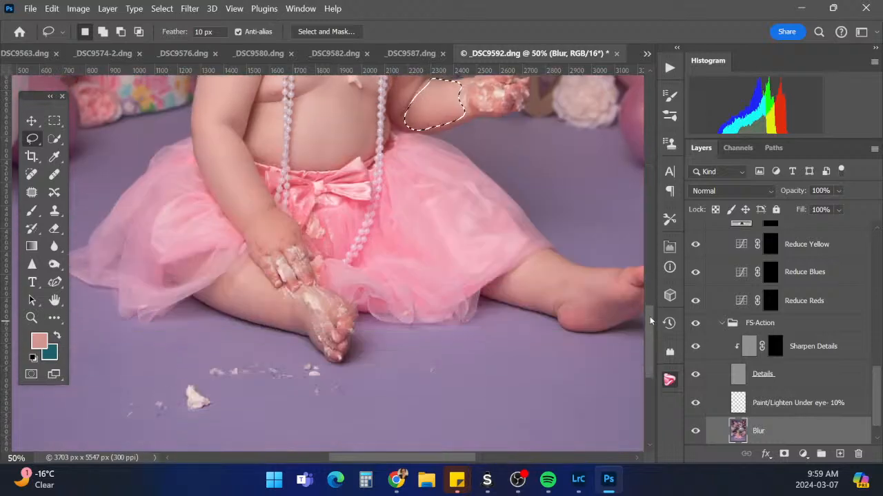
{"action": "mouse_move", "coordinate": [202, 292]}
{"action": "left_mouse_down"}
{"action": "mouse_move", "coordinate": [244, 261]}
{"action": "mouse_move", "coordinate": [311, 329]}
{"action": "mouse_move", "coordinate": [262, 323]}
{"action": "mouse_move", "coordinate": [201, 294]}
{"action": "left_mouse_up"}
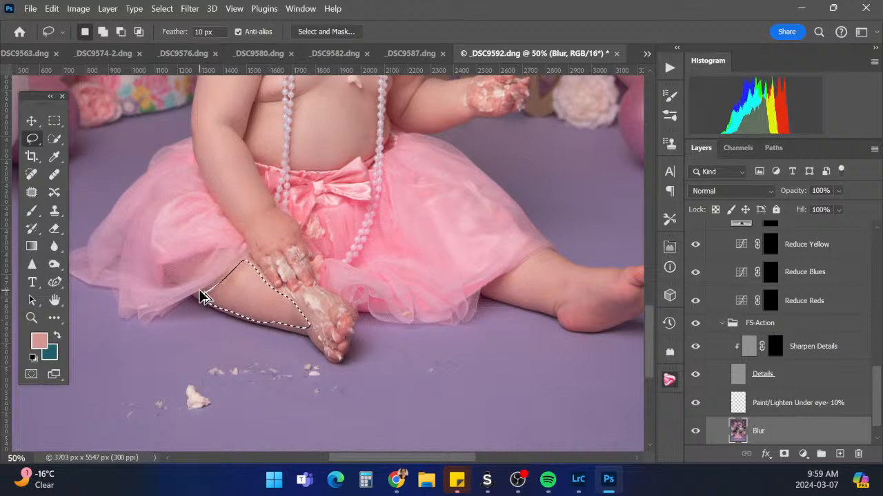
{"action": "left_click_drag", "start_coordinate": [456, 460], "coordinate": [484, 460]}
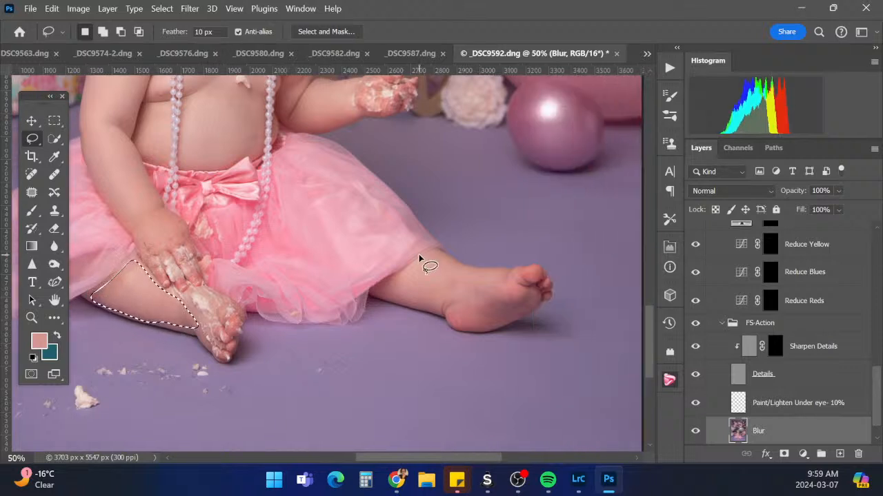
{"action": "mouse_move", "coordinate": [381, 290]}
{"action": "left_mouse_down"}
{"action": "mouse_move", "coordinate": [436, 256]}
{"action": "mouse_move", "coordinate": [524, 280]}
{"action": "mouse_move", "coordinate": [501, 319]}
{"action": "mouse_move", "coordinate": [475, 327]}
{"action": "mouse_move", "coordinate": [384, 295]}
{"action": "left_mouse_up"}
{"action": "key", "text": "ctrl+d"}
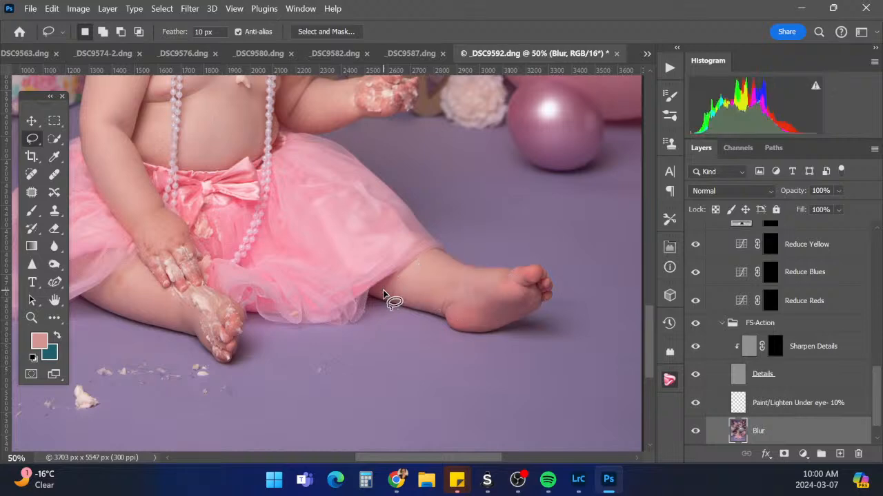
On the Paint/Lighten Under eye layer, lighten under both eyes with sampled skin tones, using a size 45 brush in Lighten mode at 10% opacity
{"action": "left_click", "coordinate": [813, 406]}
{"action": "scroll", "coordinate": [651, 297], "scroll_direction": "up", "scroll_amount": 10}
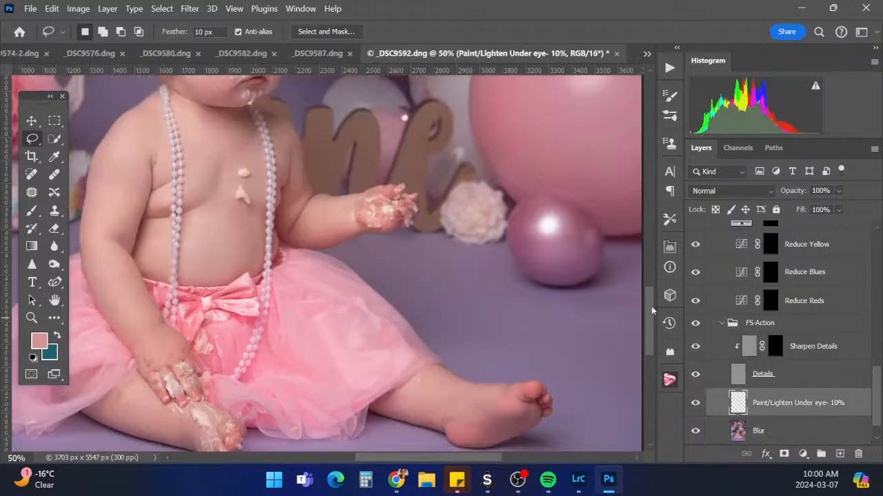
{"action": "left_click", "coordinate": [32, 211]}
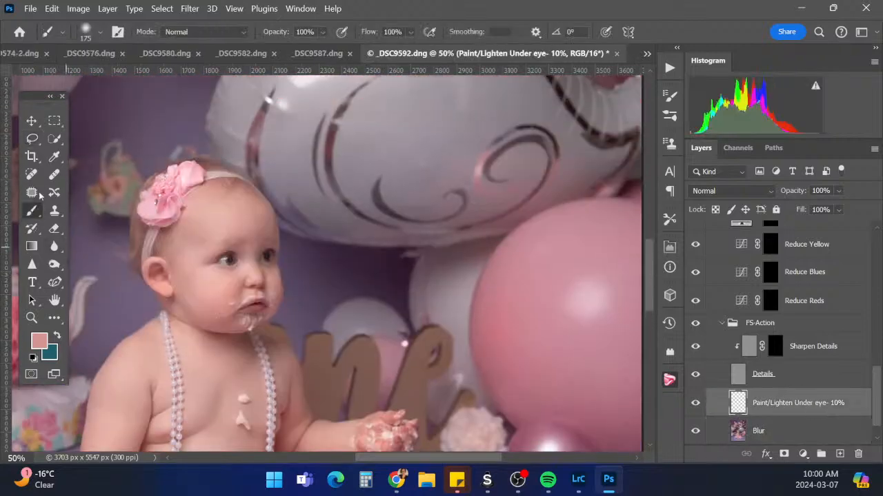
{"action": "left_click", "coordinate": [191, 32]}
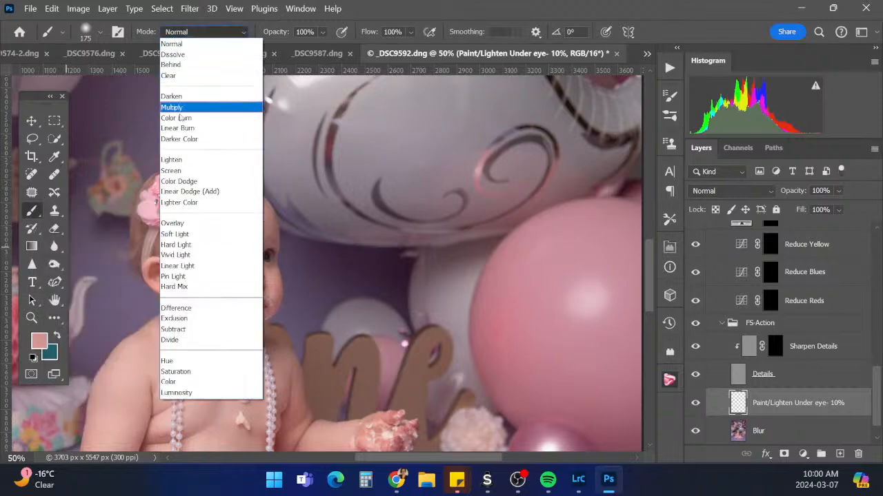
{"action": "left_click", "coordinate": [171, 160]}
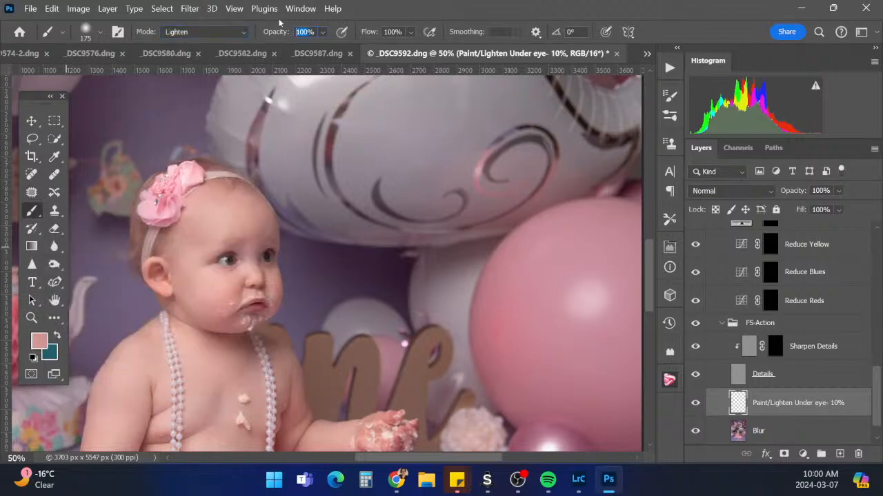
{"action": "key", "text": "bracketleft"}
{"action": "key", "text": "bracketleft"}
{"action": "key", "text": "bracketleft"}
{"action": "key", "text": "bracketleft"}
{"action": "left_click", "coordinate": [236, 270], "text": "alt"}
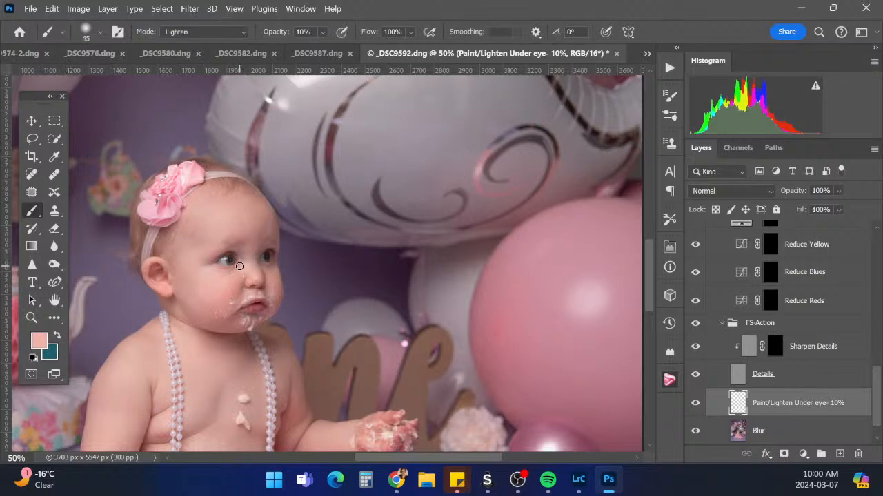
{"action": "left_click", "coordinate": [282, 271], "text": "alt"}
On the Details layer, heal small blemishes on the baby's face with the Content-Aware Spot Healing Brush at size 40
{"action": "left_click", "coordinate": [791, 384]}
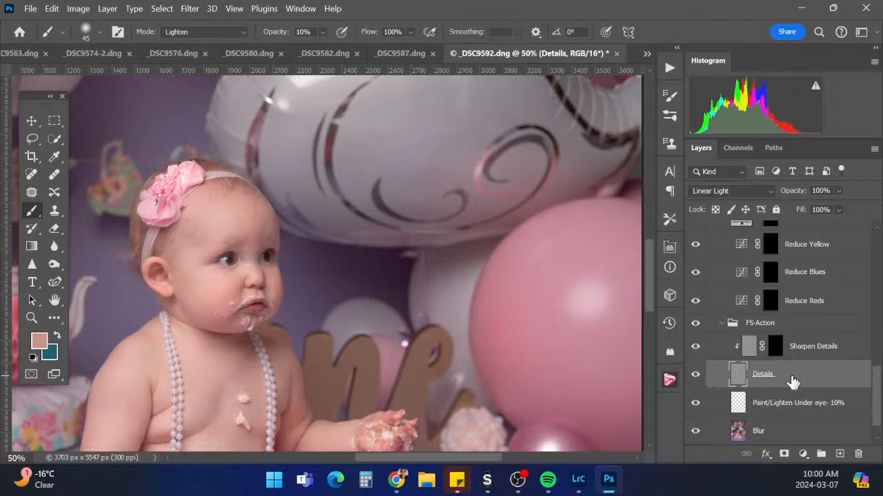
{"action": "left_click", "coordinate": [34, 173]}
{"action": "key", "text": "ctrl+1"}
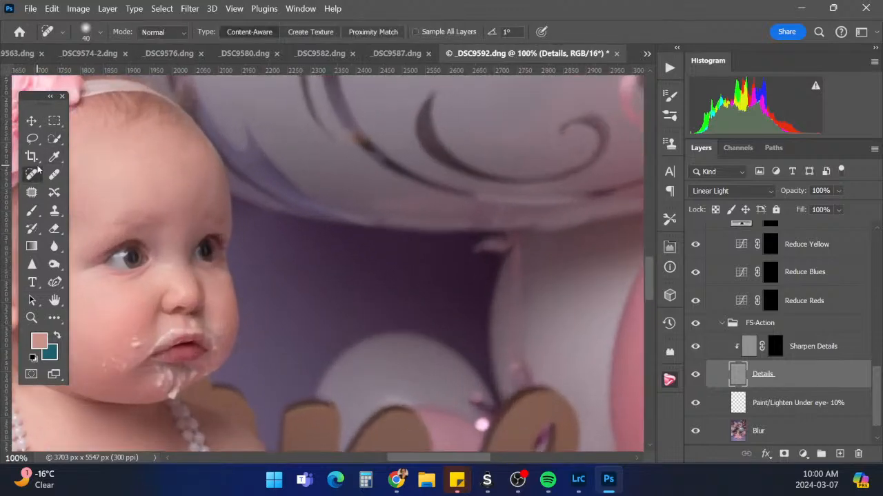
{"action": "left_click_drag", "start_coordinate": [472, 458], "coordinate": [437, 459]}
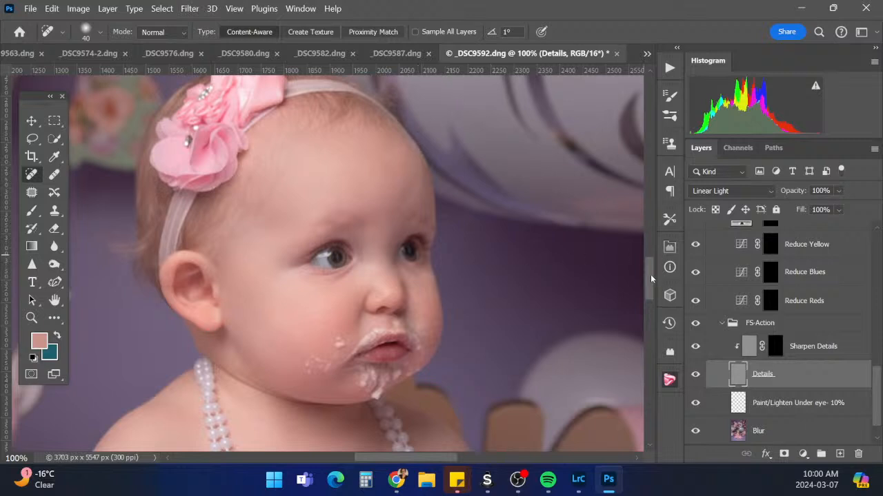
{"action": "left_click_drag", "start_coordinate": [650, 274], "coordinate": [651, 278]}
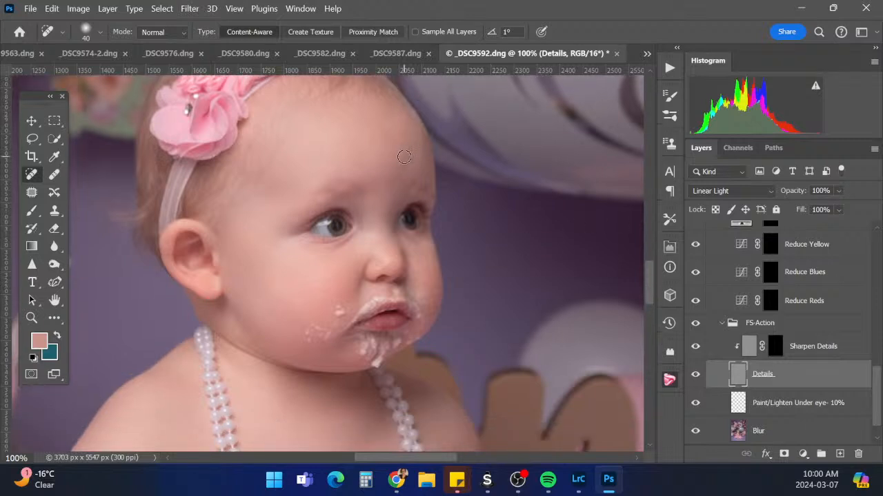
Check the torso and arms for blemishes and heal the small mark on the wrist of the hand resting on the tutu
{"action": "left_click_drag", "start_coordinate": [653, 299], "coordinate": [648, 331]}
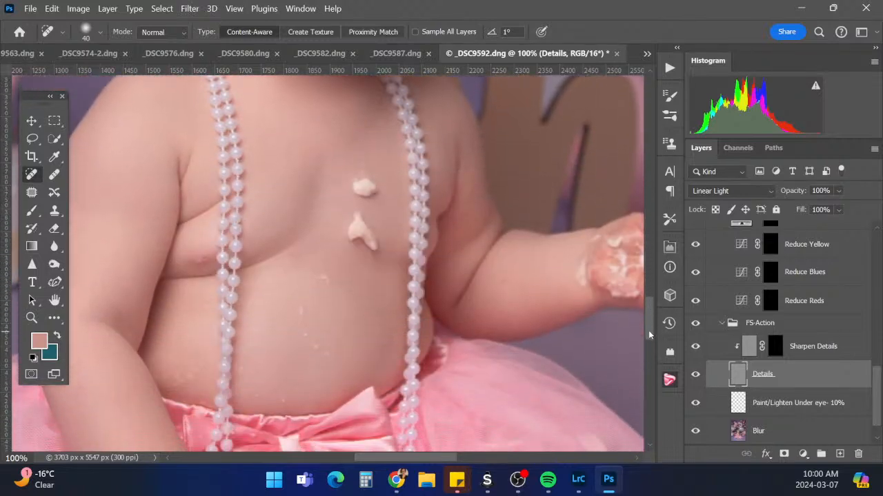
{"action": "left_click_drag", "start_coordinate": [376, 461], "coordinate": [354, 462]}
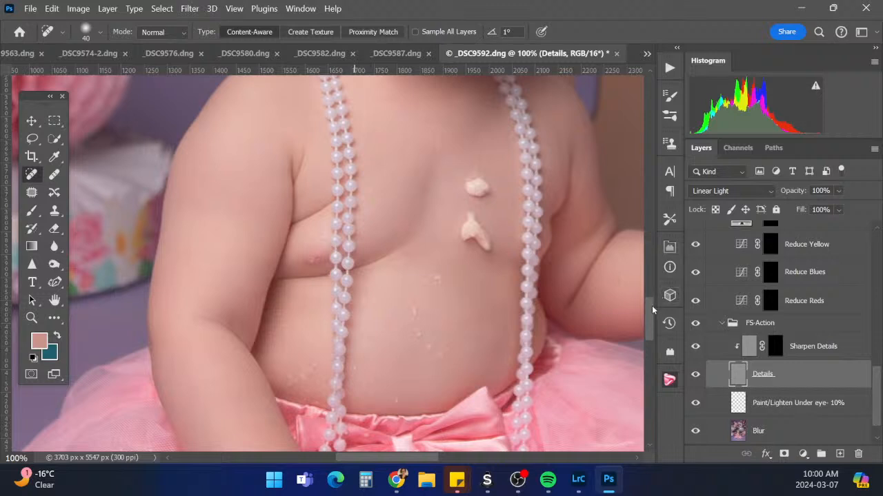
{"action": "left_click_drag", "start_coordinate": [651, 310], "coordinate": [648, 327]}
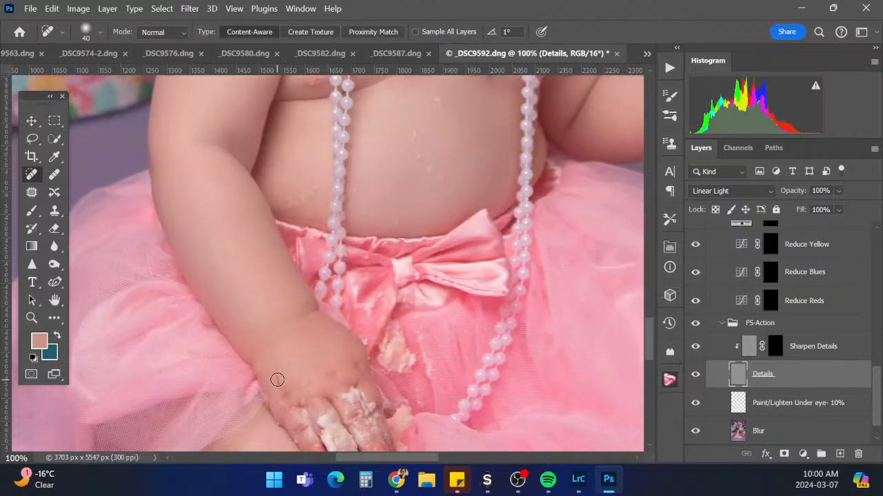
{"action": "left_click_drag", "start_coordinate": [276, 380], "coordinate": [279, 381]}
{"action": "left_click_drag", "start_coordinate": [414, 463], "coordinate": [447, 461]}
Target the Sharpen Details layer mask and set the Brush to Normal mode at 100% opacity
{"action": "left_click_drag", "start_coordinate": [651, 333], "coordinate": [649, 278]}
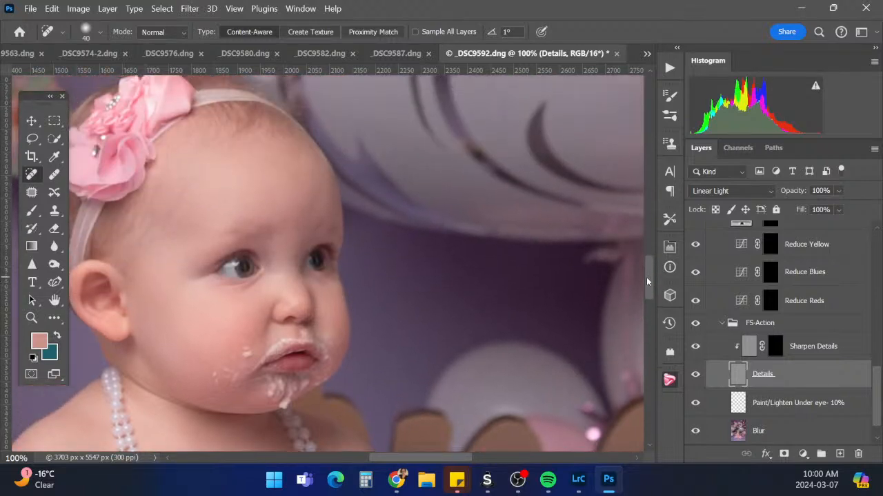
{"action": "left_click_drag", "start_coordinate": [455, 457], "coordinate": [438, 457]}
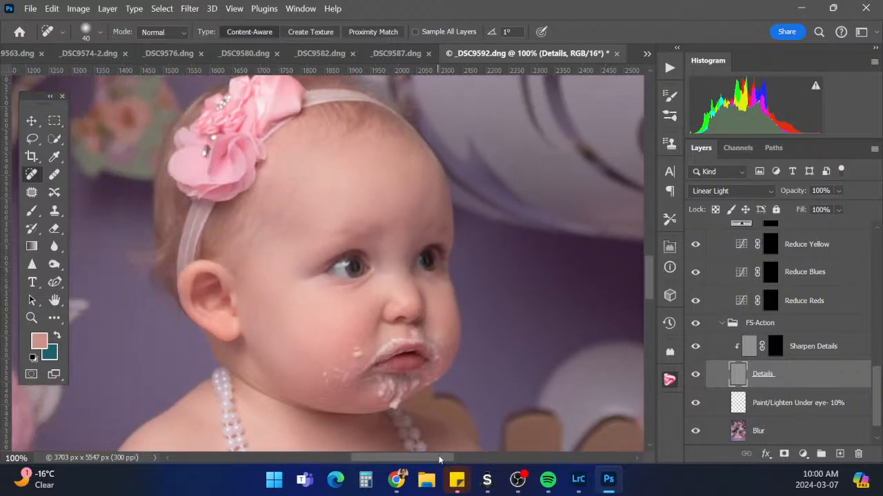
{"action": "left_click", "coordinate": [776, 347]}
{"action": "key", "text": "ctrl+minus"}
{"action": "key", "text": "ctrl+minus"}
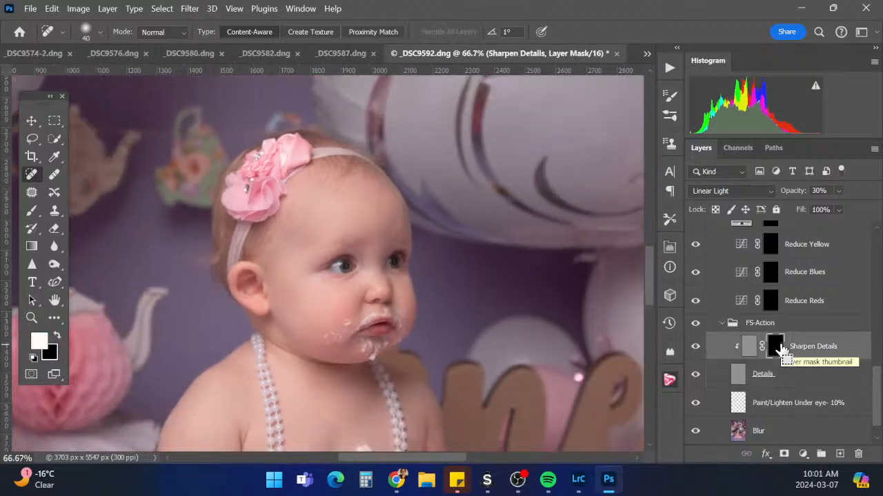
{"action": "key", "text": "ctrl+plus"}
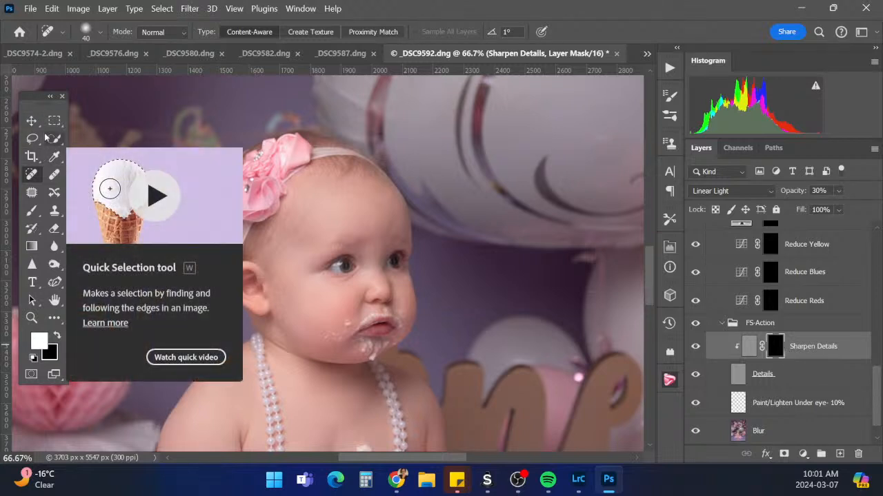
{"action": "left_click", "coordinate": [32, 212]}
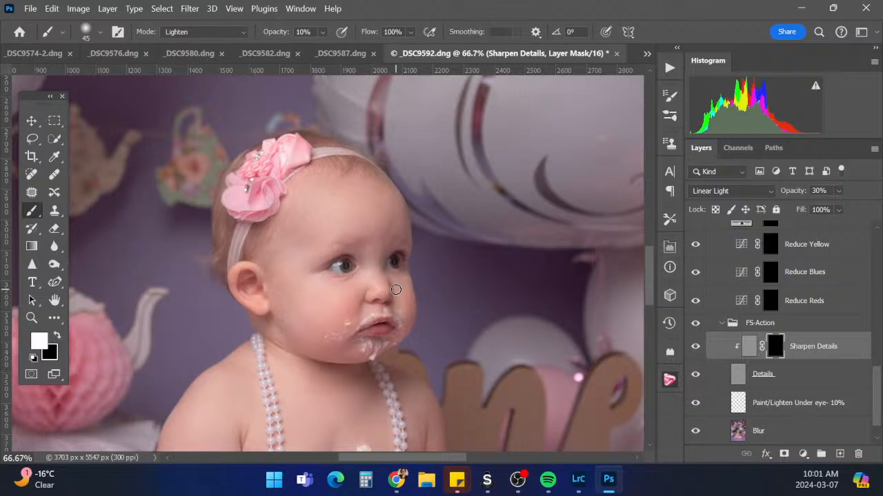
{"action": "left_click", "coordinate": [204, 32]}
{"action": "left_click", "coordinate": [204, 47]}
{"action": "left_click", "coordinate": [322, 32]}
{"action": "left_click_drag", "start_coordinate": [325, 49], "coordinate": [409, 52]}
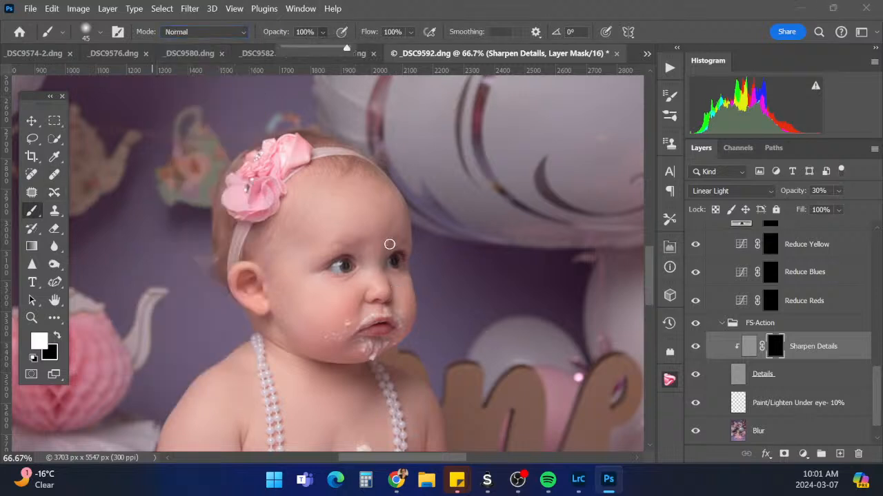
Paint sharpening onto the baby's eyes with a size 125 white brush, then reduce the brush to 45 and collapse the FS-Action group
{"action": "key", "text": "bracketright"}
{"action": "key", "text": "bracketright"}
{"action": "key", "text": "bracketright"}
{"action": "key", "text": "bracketright"}
{"action": "key", "text": "bracketright"}
{"action": "key", "text": "bracketright"}
{"action": "key", "text": "bracketright"}
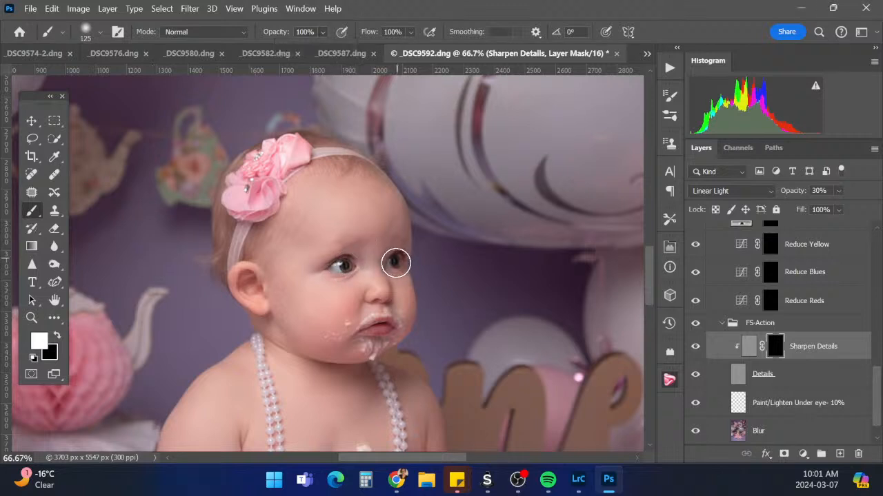
{"action": "key", "text": "bracketleft"}
{"action": "key", "text": "bracketleft"}
{"action": "key", "text": "bracketleft"}
{"action": "key", "text": "bracketleft"}
{"action": "key", "text": "bracketleft"}
{"action": "key", "text": "bracketleft"}
{"action": "key", "text": "bracketleft"}
{"action": "left_click", "coordinate": [722, 323]}
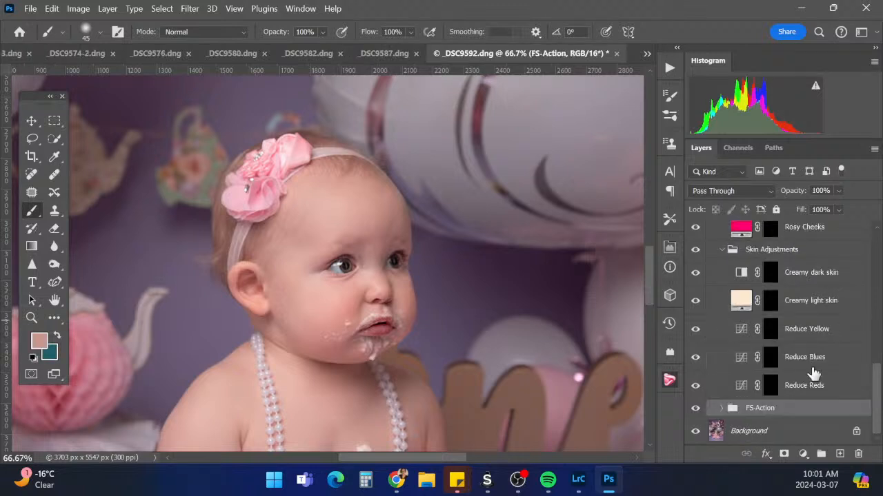
On the Creamy light skin mask, paint over the baby's face, arms and legs with a size 175 brush, and collapse the Skin Adjustments group
{"action": "left_click", "coordinate": [770, 303]}
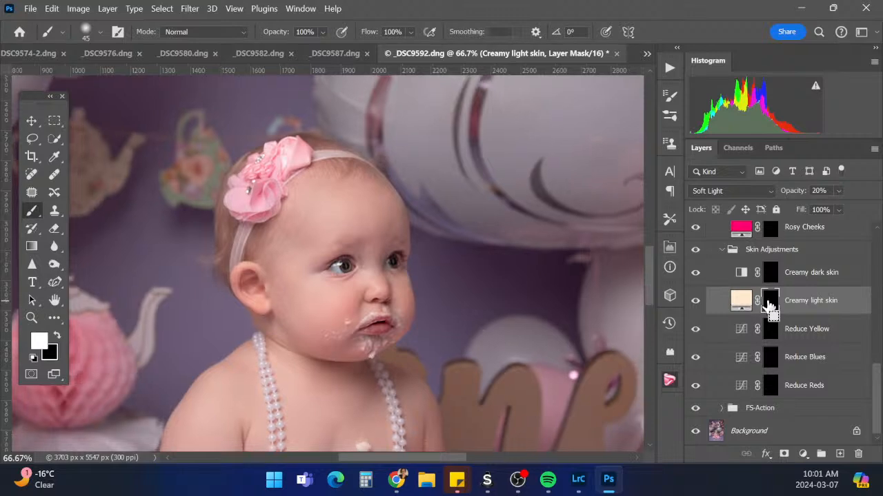
{"action": "scroll", "coordinate": [333, 240], "scroll_direction": "down", "scroll_amount": 3}
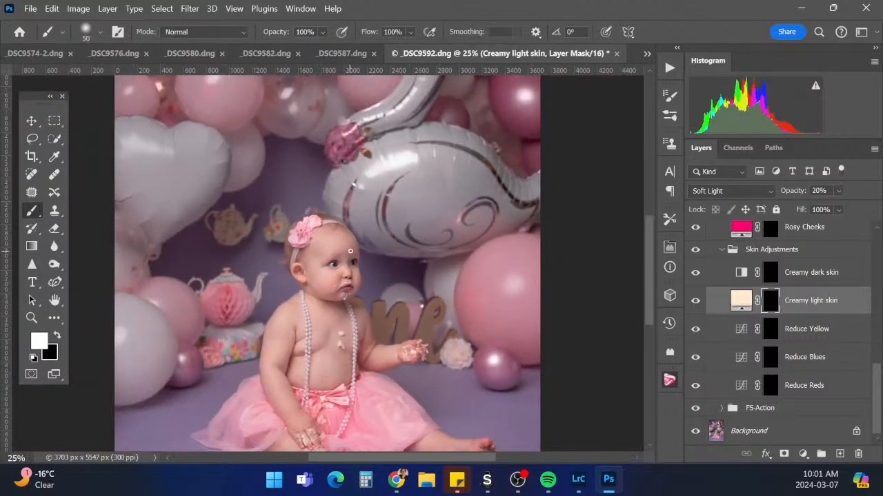
{"action": "key", "text": "["}
{"action": "left_click_drag", "start_coordinate": [338, 246], "coordinate": [356, 241]}
{"action": "left_click_drag", "start_coordinate": [275, 358], "coordinate": [293, 411]}
{"action": "left_click_drag", "start_coordinate": [366, 330], "coordinate": [377, 359]}
{"action": "scroll", "coordinate": [393, 350], "scroll_direction": "down", "scroll_amount": 5}
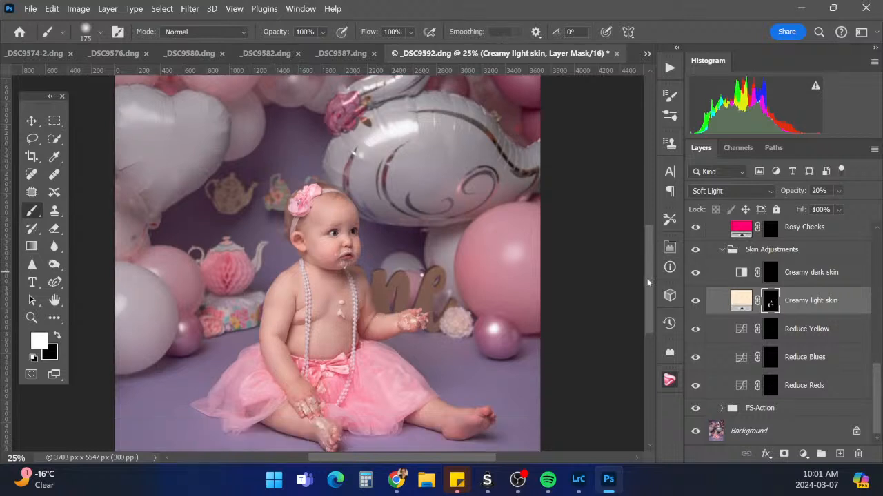
{"action": "right_click", "coordinate": [454, 347]}
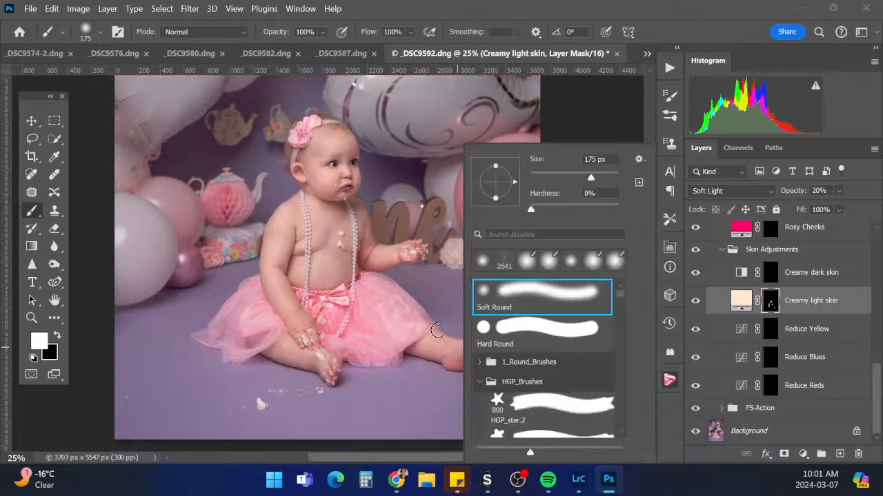
{"action": "left_click", "coordinate": [294, 347]}
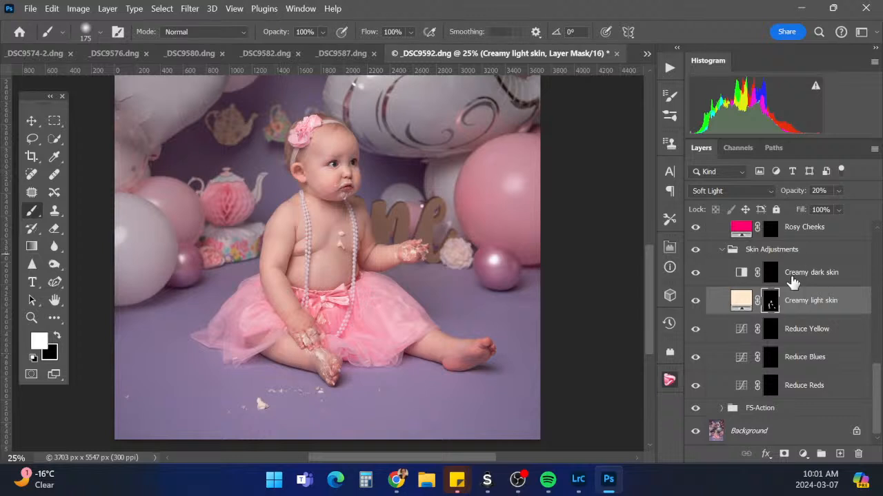
{"action": "left_click", "coordinate": [772, 276]}
{"action": "left_click", "coordinate": [724, 253]}
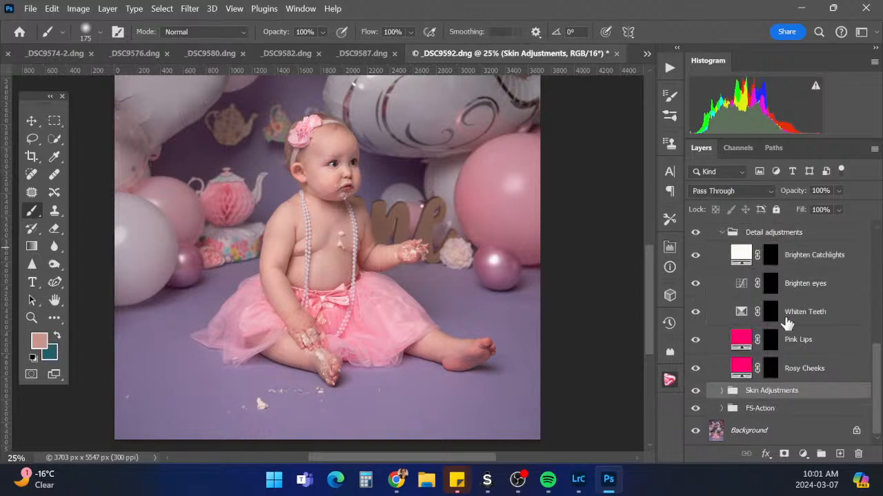
Paint blush onto the cheeks on the Rosy Cheeks mask with a size 250 brush and set the layer's opacity to 4%
{"action": "left_click", "coordinate": [770, 368]}
{"action": "left_click_drag", "start_coordinate": [332, 181], "coordinate": [325, 184]}
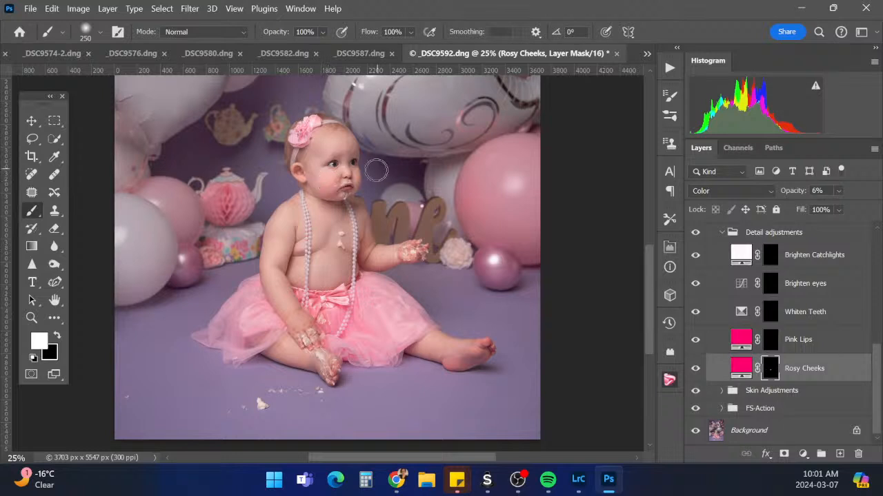
{"action": "key", "text": "bracketleft"}
{"action": "key", "text": "bracketleft"}
{"action": "key", "text": "bracketleft"}
{"action": "key", "text": "bracketleft"}
{"action": "type", "text": "4"}
{"action": "key", "text": "Return"}
Tint the baby's lips on the Pink Lips mask with a size 30 brush and set the layer's opacity to 6%
{"action": "left_click", "coordinate": [770, 342]}
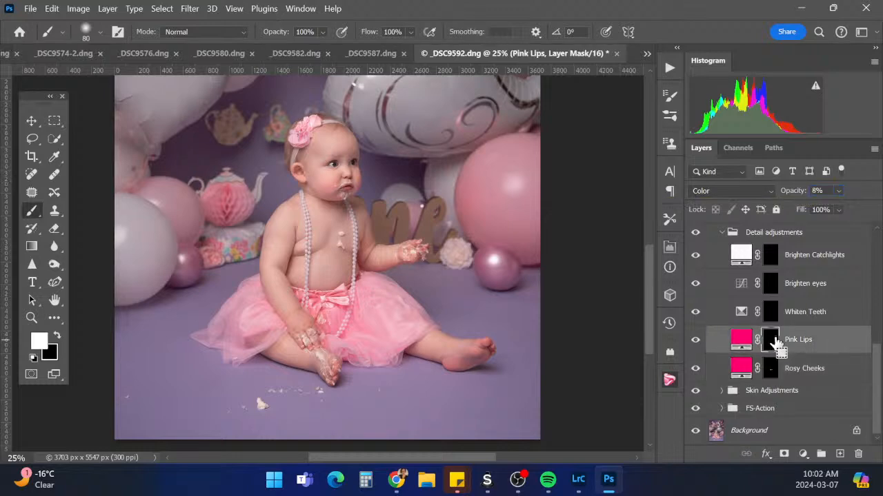
{"action": "key", "text": "ctrl+equal"}
{"action": "key", "text": "ctrl+equal"}
{"action": "key", "text": "ctrl+equal"}
{"action": "left_click_drag", "start_coordinate": [647, 306], "coordinate": [649, 271]}
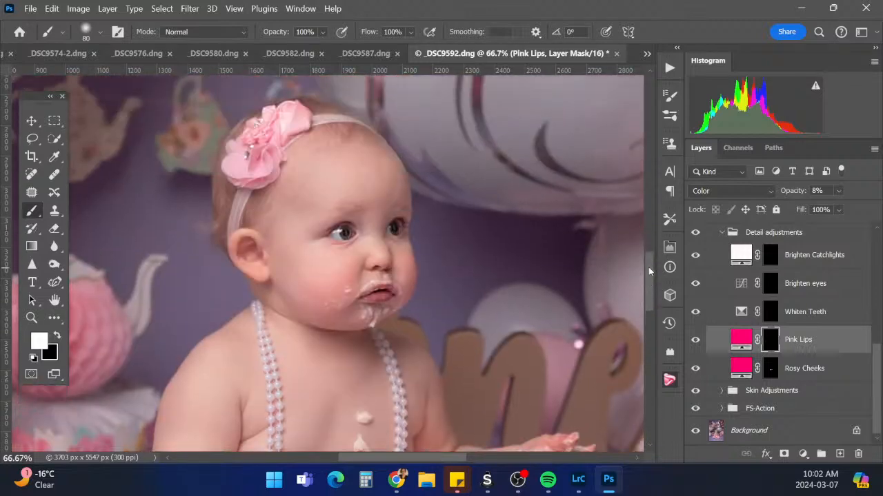
{"action": "key", "text": "bracketleft"}
{"action": "key", "text": "bracketleft"}
{"action": "key", "text": "bracketleft"}
{"action": "key", "text": "bracketleft"}
{"action": "key", "text": "bracketleft"}
{"action": "key", "text": "bracketleft"}
{"action": "key", "text": "bracketleft"}
{"action": "type", "text": "6"}
Brighten both eyes by painting on the Brighten eyes layer mask with a soft brush of about size 100
{"action": "left_click", "coordinate": [772, 287]}
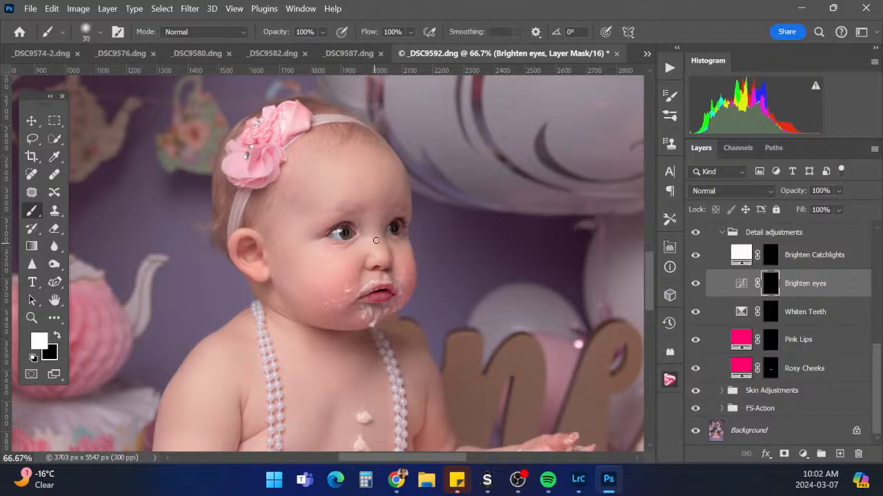
{"action": "key", "text": "bracketright"}
{"action": "key", "text": "bracketright"}
{"action": "key", "text": "bracketright"}
{"action": "key", "text": "bracketright"}
{"action": "key", "text": "bracketright"}
{"action": "key", "text": "bracketright"}
{"action": "key", "text": "bracketright"}
{"action": "key", "text": "bracketleft"}
{"action": "key", "text": "bracketleft"}
{"action": "key", "text": "bracketleft"}
On the Brighten Catchlights mask, paint over the catchlight in the baby's nearer eye with a small brush
{"action": "left_click", "coordinate": [771, 256]}
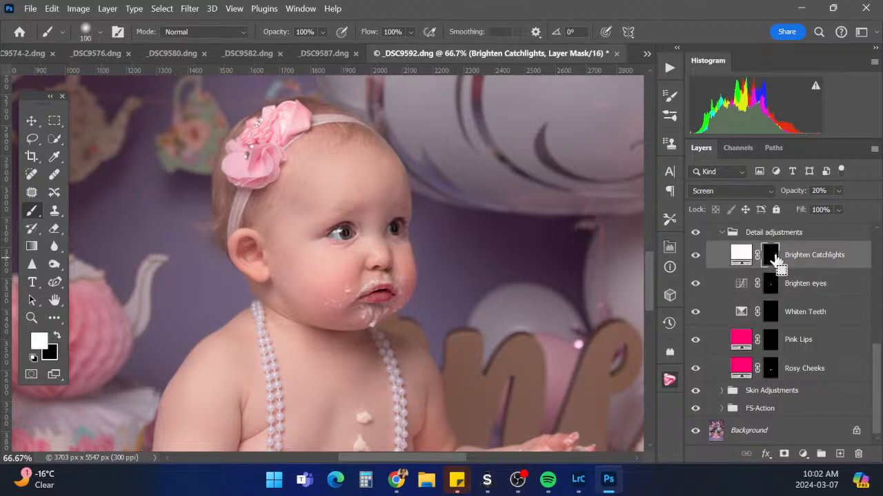
{"action": "key", "text": "ctrl+plus"}
{"action": "key", "text": "ctrl+plus"}
{"action": "key", "text": "ctrl+plus"}
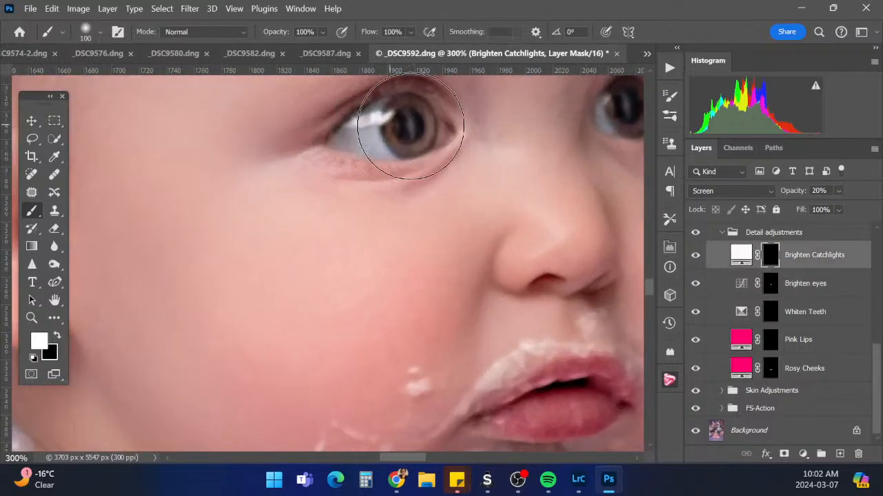
{"action": "key", "text": "bracketleft"}
{"action": "key", "text": "bracketleft"}
{"action": "key", "text": "bracketleft"}
{"action": "key", "text": "bracketleft"}
{"action": "key", "text": "bracketleft"}
{"action": "key", "text": "bracketleft"}
{"action": "key", "text": "bracketleft"}
{"action": "key", "text": "bracketleft"}
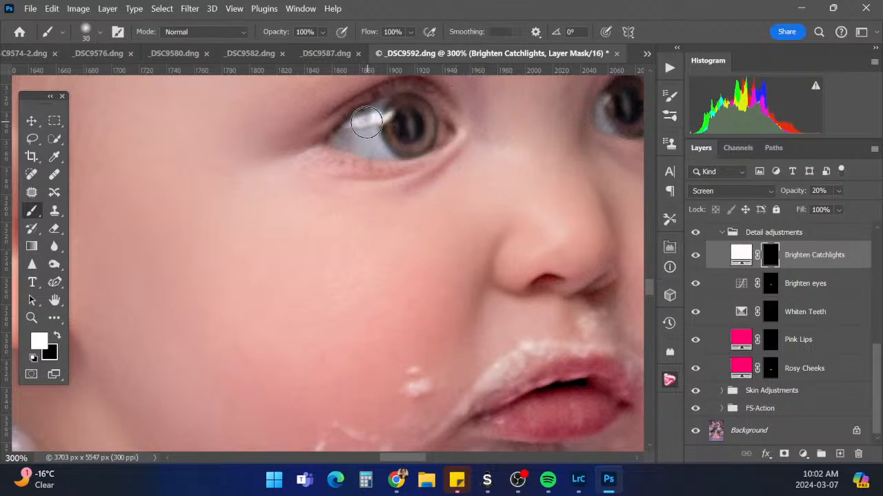
{"action": "key", "text": "bracketleft"}
{"action": "left_click_drag", "start_coordinate": [362, 120], "coordinate": [400, 109]}
Brighten the catchlight in the baby's farther eye with a size 8 brush and collapse the Detail adjustments group
{"action": "scroll", "coordinate": [425, 439], "scroll_direction": "right", "scroll_amount": 5}
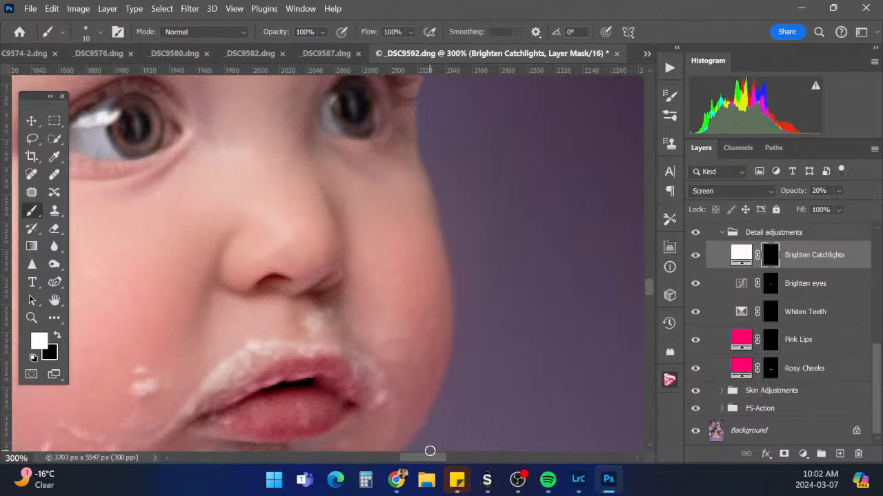
{"action": "scroll", "coordinate": [483, 269], "scroll_direction": "up", "scroll_amount": 5}
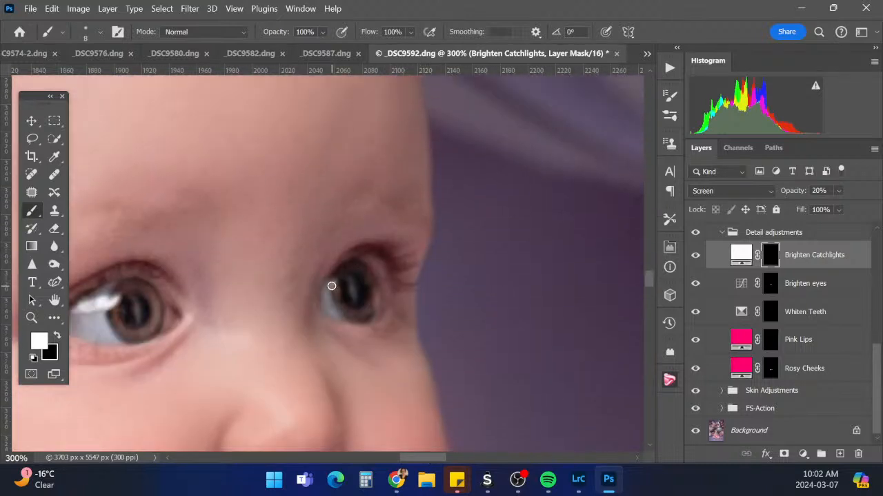
{"action": "left_click_drag", "start_coordinate": [332, 286], "coordinate": [335, 284]}
{"action": "scroll", "coordinate": [345, 285], "scroll_direction": "down", "scroll_amount": 5}
{"action": "scroll", "coordinate": [345, 286], "scroll_direction": "down", "scroll_amount": 1}
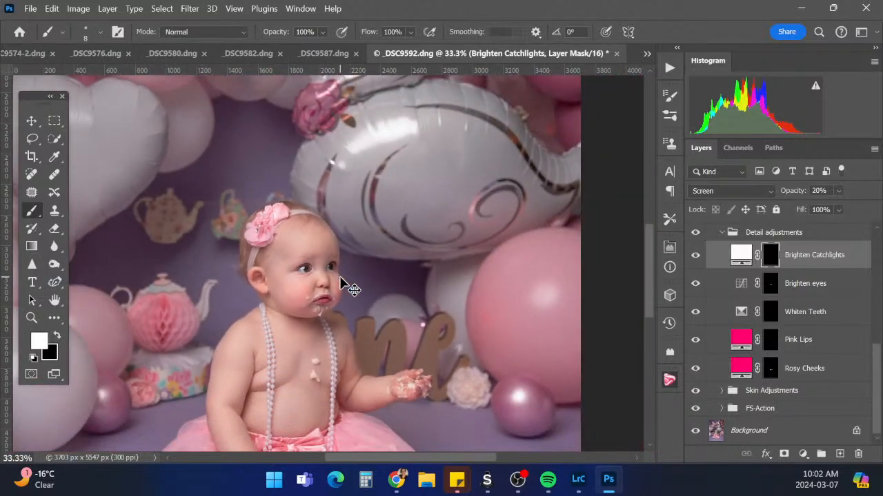
{"action": "left_click", "coordinate": [722, 233]}
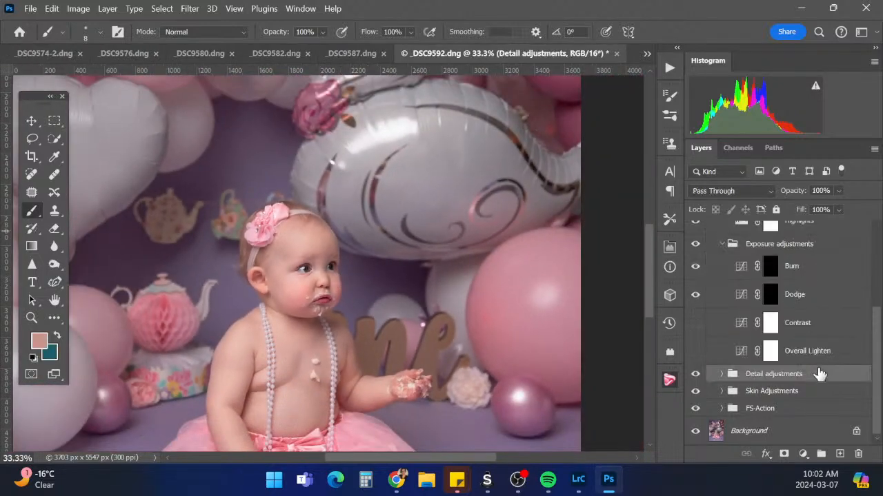
Turn on the Contrast and Overall Lighten layers after comparing their effect, and set Overall Lighten's opacity to 50%
{"action": "key", "text": "ctrl+minus"}
{"action": "key", "text": "ctrl+minus"}
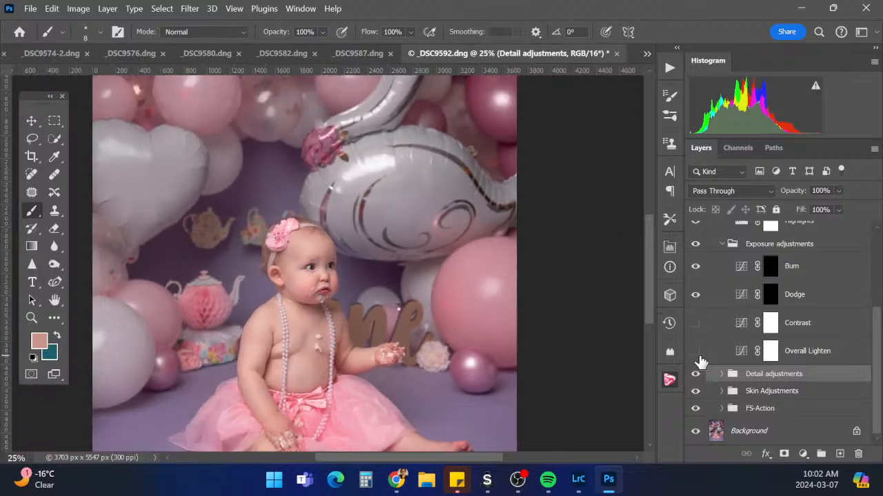
{"action": "left_click", "coordinate": [695, 323]}
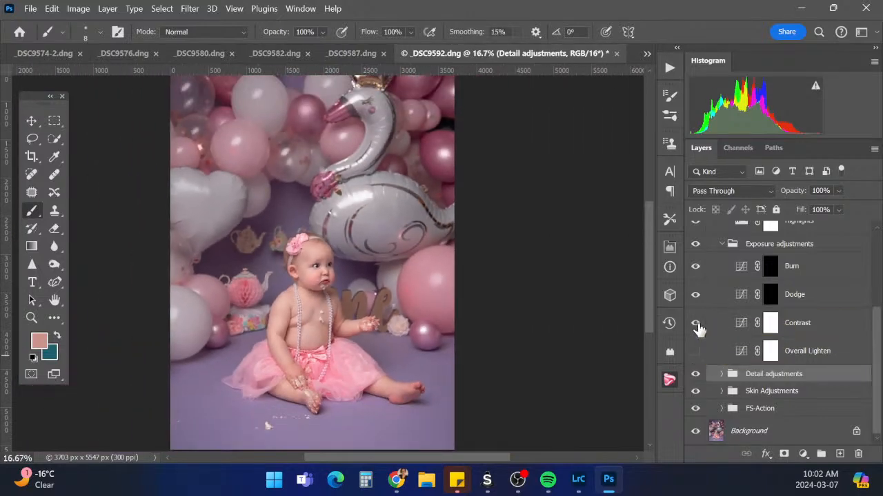
{"action": "left_click", "coordinate": [696, 326]}
{"action": "left_click", "coordinate": [695, 351]}
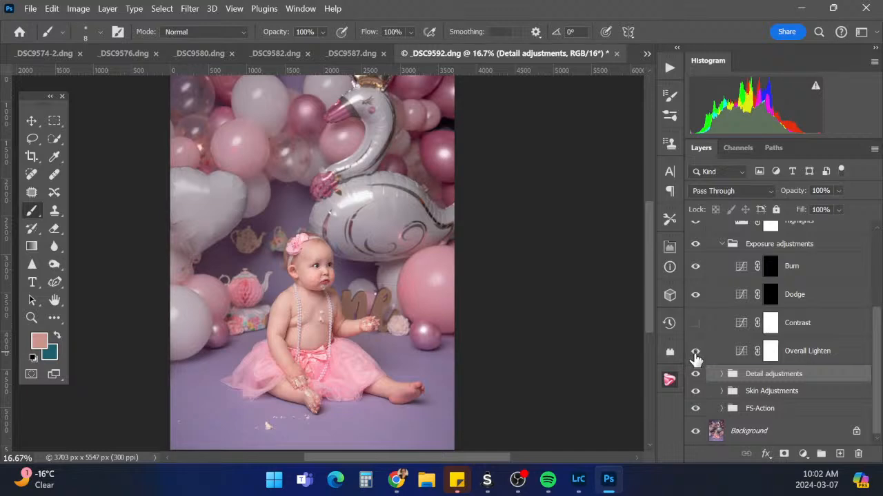
{"action": "left_click", "coordinate": [695, 354]}
{"action": "left_click", "coordinate": [695, 324]}
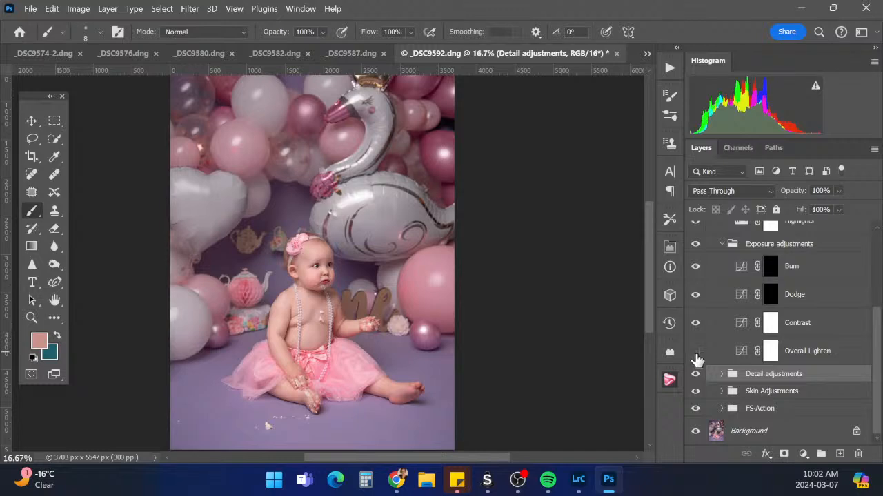
{"action": "left_click", "coordinate": [695, 353]}
{"action": "left_click", "coordinate": [695, 353]}
{"action": "left_click", "coordinate": [695, 351]}
{"action": "left_click", "coordinate": [808, 352]}
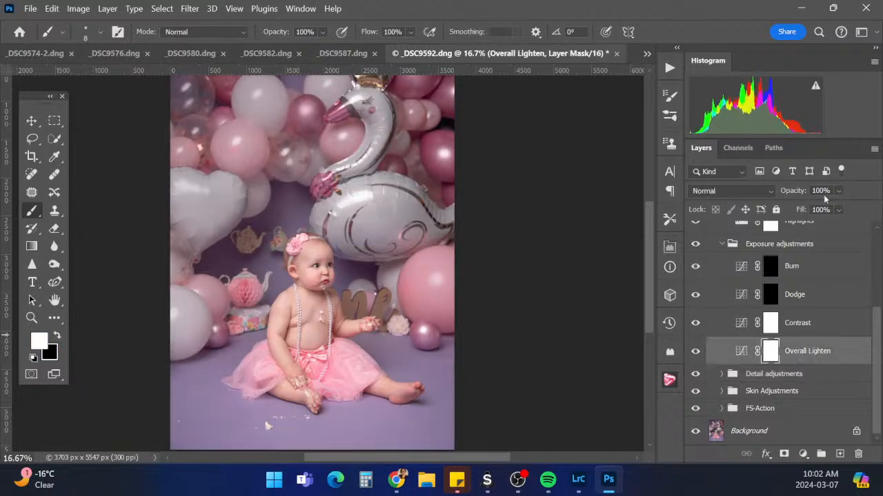
{"action": "type", "text": "50"}
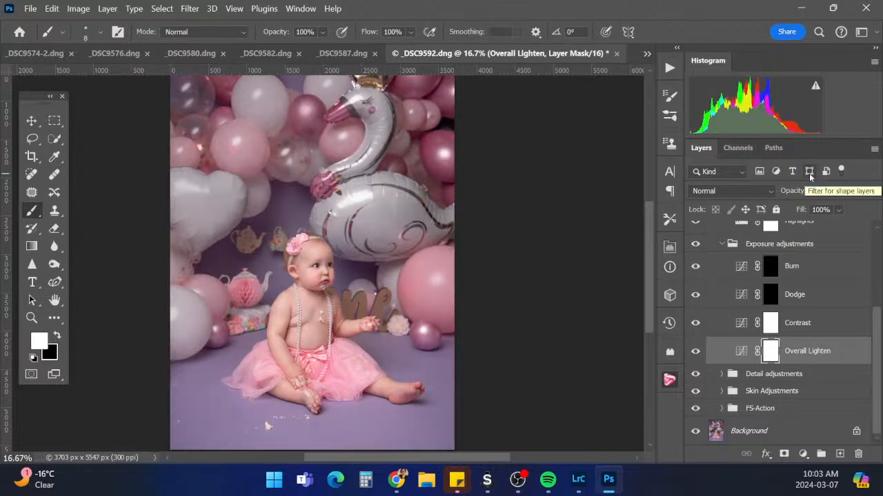
On the Dodge layer mask, brighten the heart balloon and the other balloons on the image's left side with a size 300 brush
{"action": "left_click", "coordinate": [772, 295]}
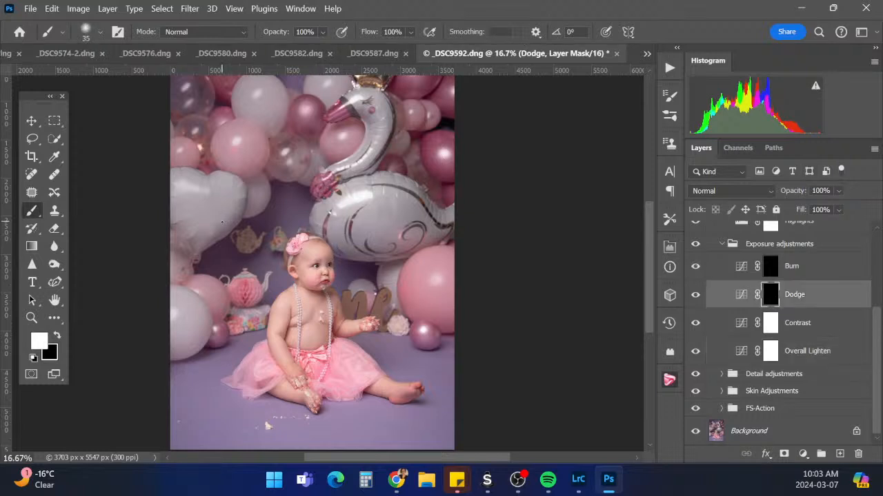
{"action": "key", "text": "bracketright"}
{"action": "key", "text": "bracketright"}
{"action": "key", "text": "bracketright"}
{"action": "key", "text": "bracketright"}
{"action": "key", "text": "bracketright"}
{"action": "key", "text": "bracketright"}
{"action": "key", "text": "bracketright"}
{"action": "key", "text": "bracketright"}
{"action": "key", "text": "bracketright"}
{"action": "key", "text": "bracketright"}
{"action": "key", "text": "bracketright"}
{"action": "key", "text": "bracketright"}
{"action": "key", "text": "bracketright"}
{"action": "key", "text": "bracketright"}
{"action": "left_click_drag", "start_coordinate": [204, 194], "coordinate": [191, 186]}
{"action": "left_click", "coordinate": [171, 313]}
{"action": "left_click", "coordinate": [238, 136]}
{"action": "left_click", "coordinate": [192, 105]}
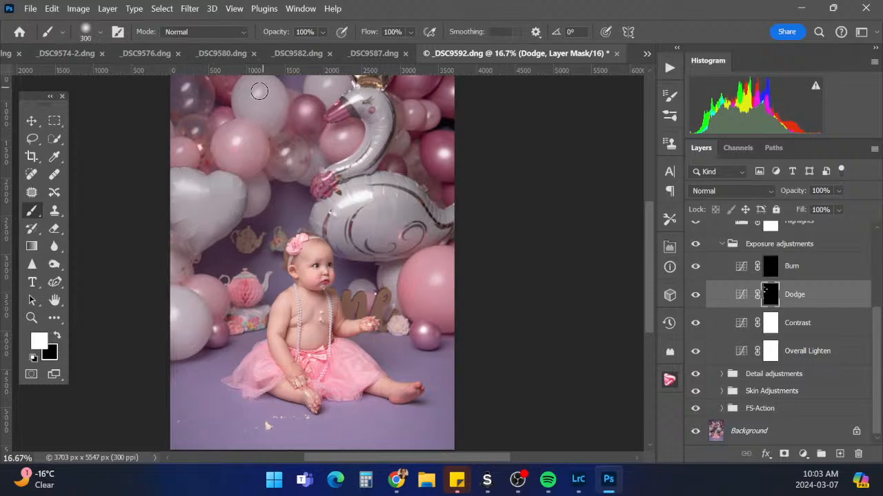
Paint white on the Dodge layer mask over the balloons and the swan with the 300 px brush
{"action": "left_click_drag", "start_coordinate": [259, 91], "coordinate": [262, 103]}
{"action": "left_click_drag", "start_coordinate": [310, 156], "coordinate": [312, 170]}
{"action": "left_click", "coordinate": [327, 93]}
{"action": "mouse_move", "coordinate": [365, 105]}
{"action": "left_mouse_down"}
{"action": "mouse_move", "coordinate": [388, 115]}
{"action": "mouse_move", "coordinate": [373, 157]}
{"action": "left_mouse_up"}
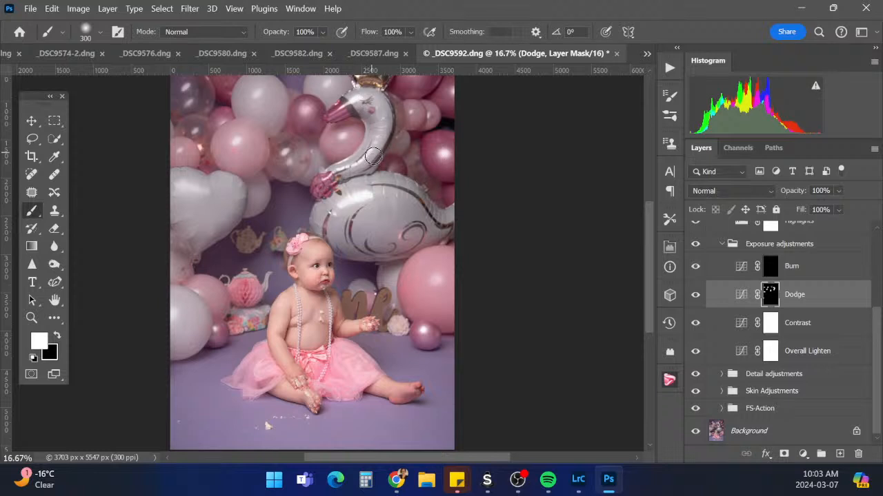
{"action": "left_click_drag", "start_coordinate": [341, 209], "coordinate": [402, 175]}
{"action": "left_click", "coordinate": [440, 146]}
{"action": "left_click", "coordinate": [433, 109]}
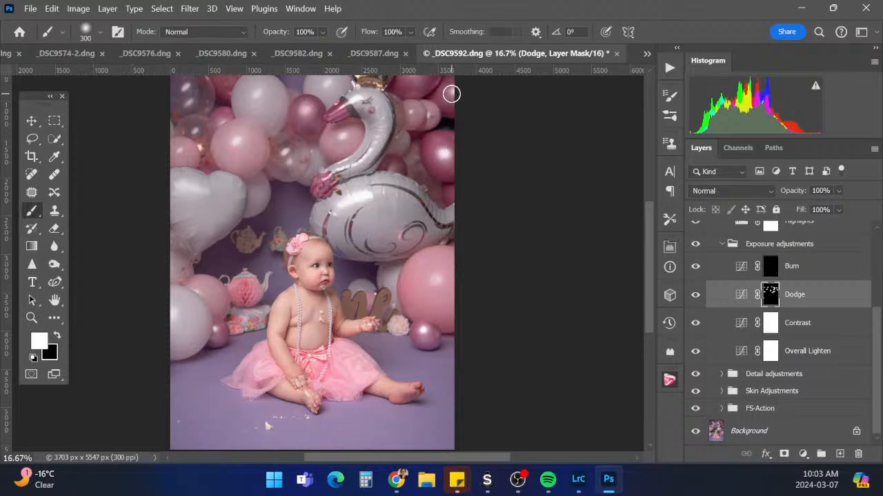
Reduce the brush size to 175 and dodge the highlights on the baby's face and skin on the Dodge mask
{"action": "key", "text": "bracketleft"}
{"action": "key", "text": "bracketleft"}
{"action": "key", "text": "bracketleft"}
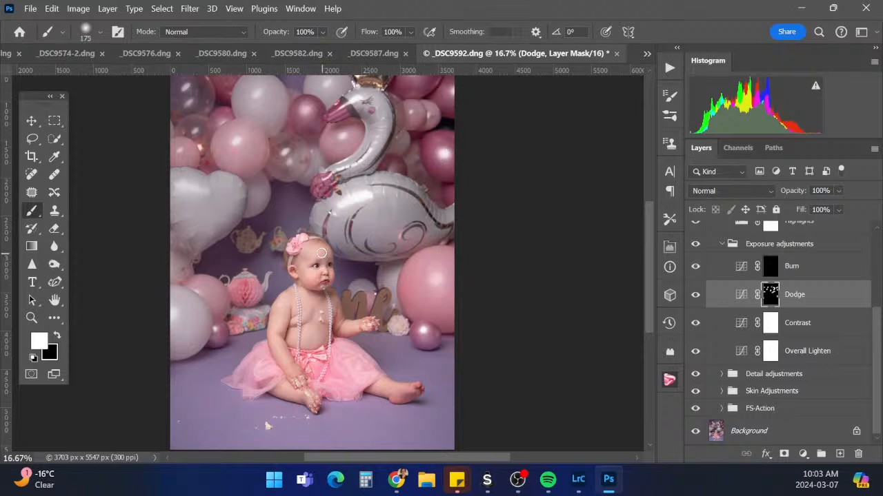
{"action": "key", "text": "bracketleft"}
{"action": "key", "text": "bracketleft"}
{"action": "key", "text": "bracketleft"}
{"action": "key", "text": "bracketright"}
{"action": "left_click_drag", "start_coordinate": [332, 277], "coordinate": [334, 274]}
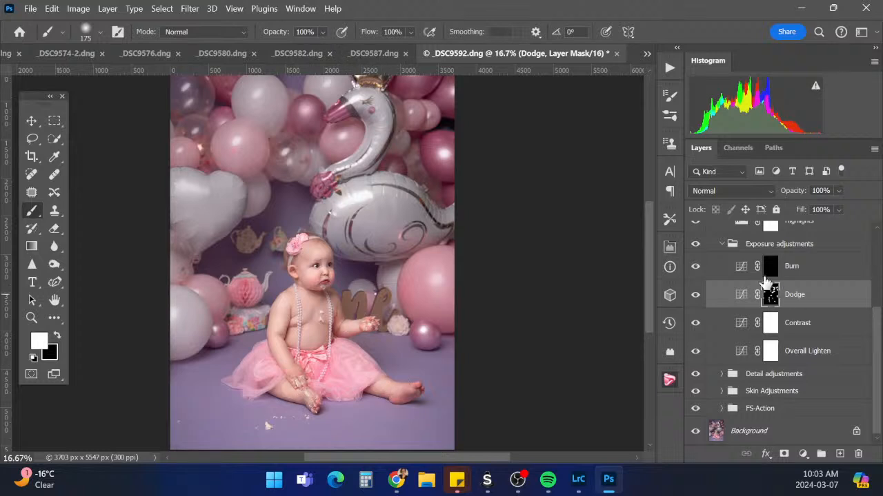
Select the Burn layer mask and reduce the brush size to 100 for burning small areas
{"action": "left_click", "coordinate": [768, 274]}
{"action": "key", "text": "bracketleft"}
{"action": "key", "text": "bracketleft"}
{"action": "key", "text": "bracketleft"}
{"action": "key", "text": "bracketleft"}
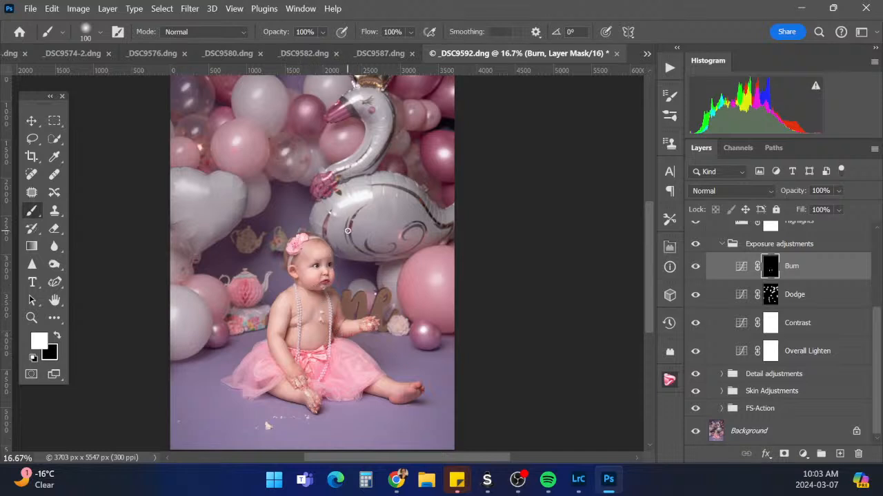
Collapse the Exposure adjustments and HGP- Glossy Finish groups and compare the photo with each group hidden and shown
{"action": "scroll", "coordinate": [873, 342], "scroll_direction": "up", "scroll_amount": 2}
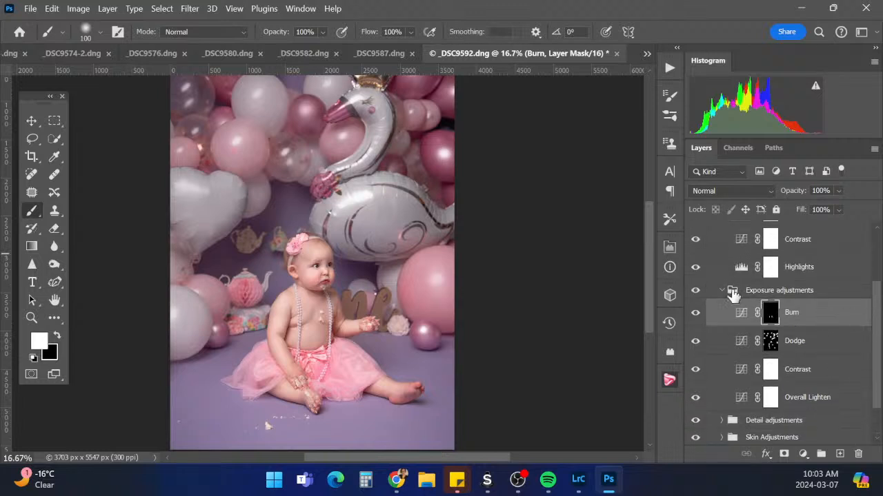
{"action": "left_click", "coordinate": [731, 291]}
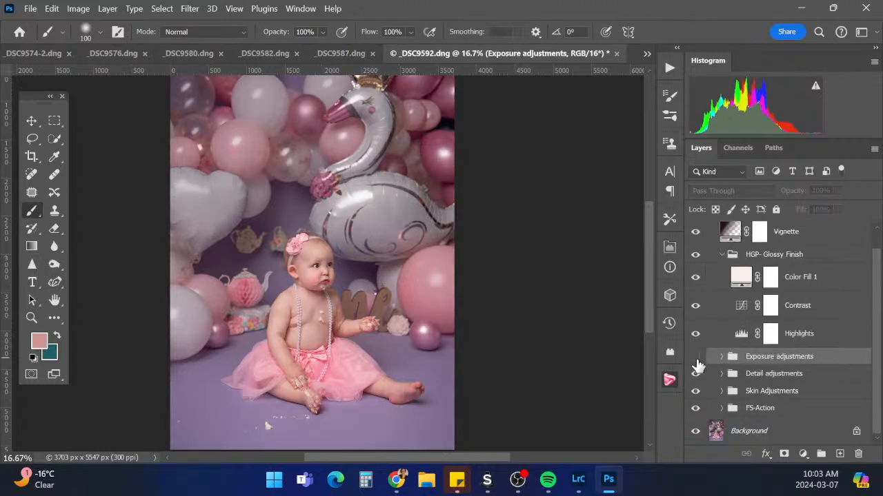
{"action": "left_click", "coordinate": [696, 357]}
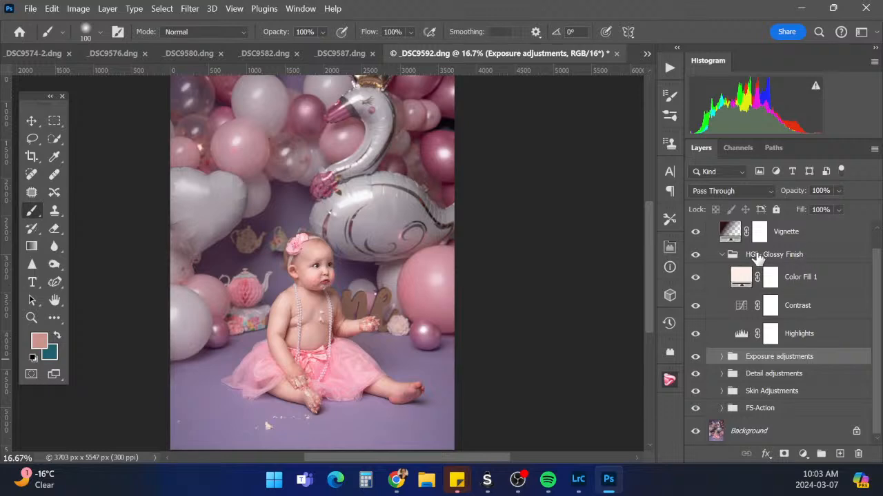
{"action": "left_click", "coordinate": [721, 255]}
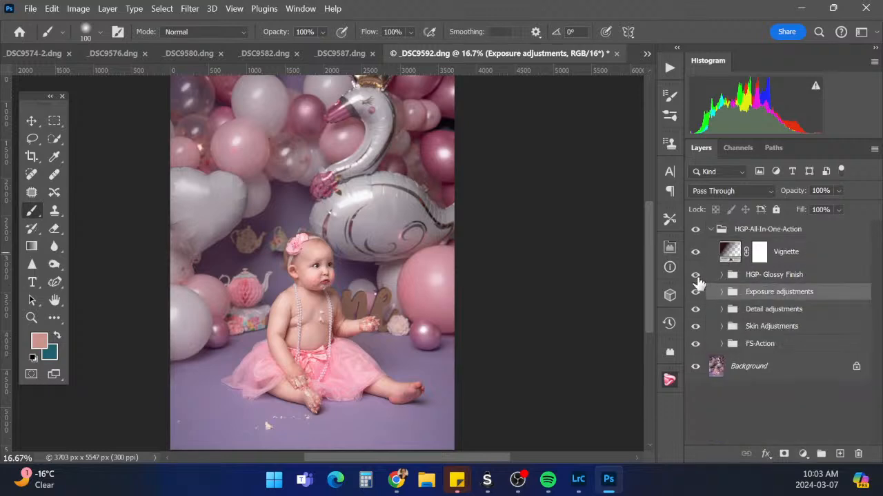
{"action": "left_click", "coordinate": [696, 278]}
{"action": "left_click", "coordinate": [695, 279]}
{"action": "key", "text": "ctrl+minus"}
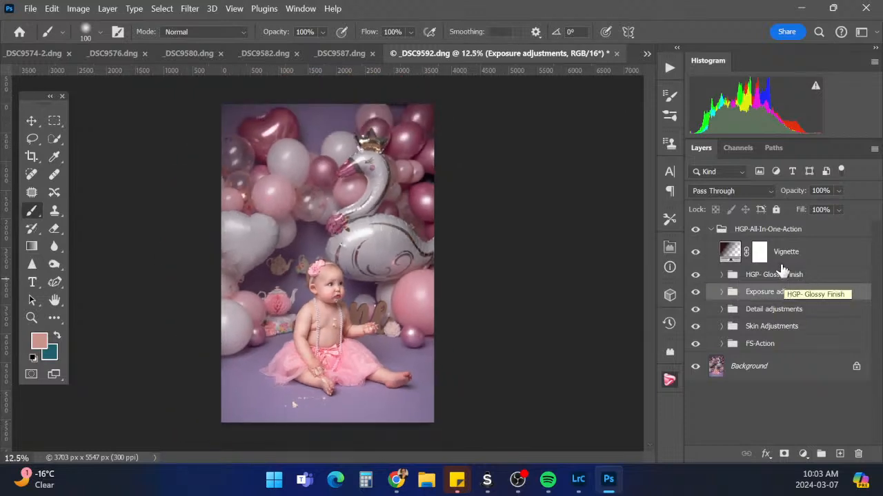
Compare the photo with the Vignette layer and with the whole HGP-All-In-One-Action group hidden and shown
{"action": "left_click", "coordinate": [788, 275]}
{"action": "left_click", "coordinate": [786, 253]}
{"action": "left_click", "coordinate": [695, 252]}
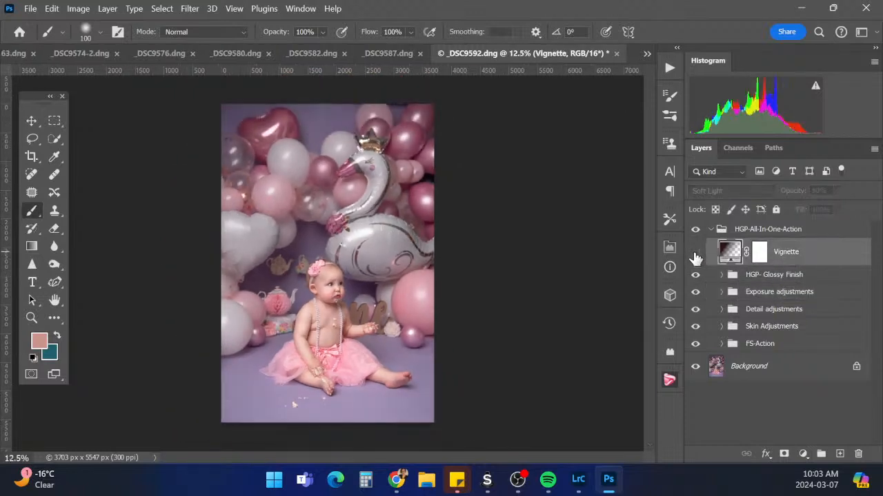
{"action": "left_click", "coordinate": [695, 254]}
{"action": "left_click", "coordinate": [710, 229]}
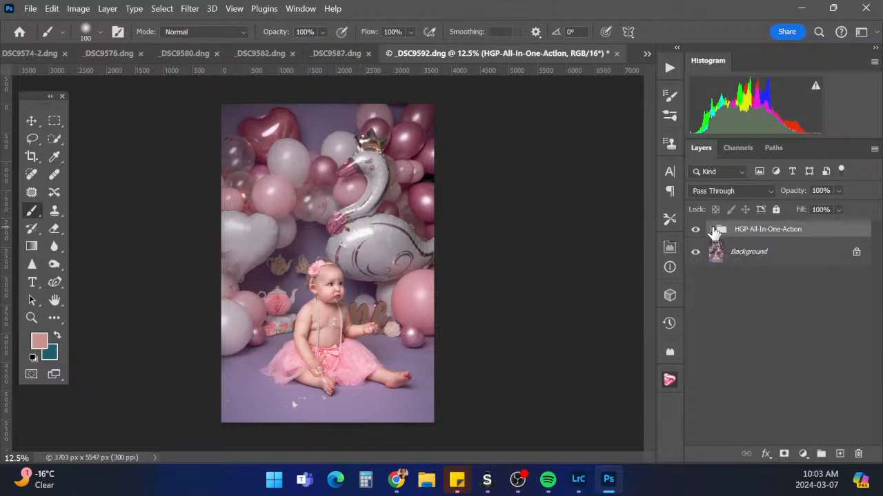
{"action": "left_click", "coordinate": [695, 229]}
{"action": "left_click", "coordinate": [695, 231]}
{"action": "left_click", "coordinate": [710, 229]}
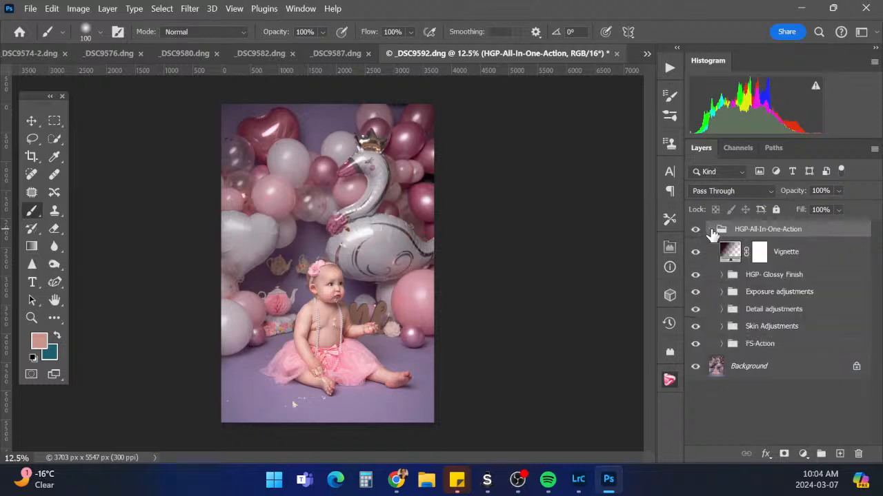
Lower the Dodge layer's opacity to 60% in the Exposure adjustments group and check its effect by toggling its visibility
{"action": "left_click", "coordinate": [721, 292]}
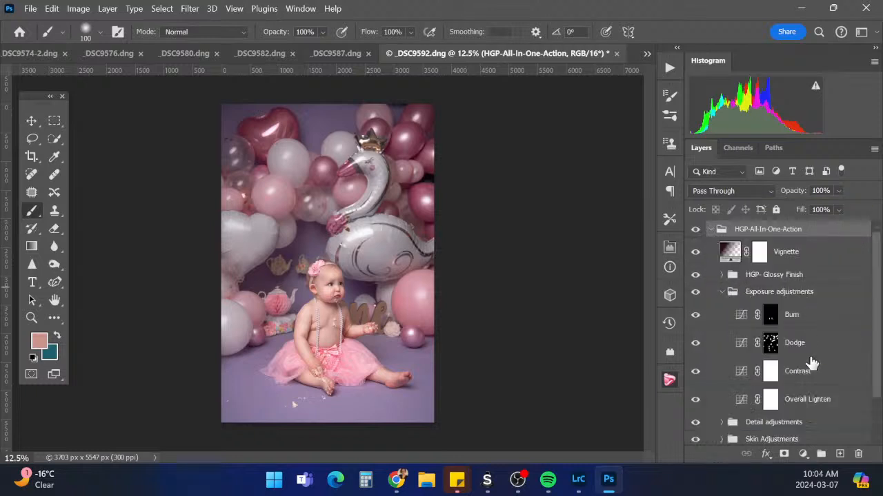
{"action": "left_click", "coordinate": [810, 346]}
{"action": "left_click", "coordinate": [839, 191]}
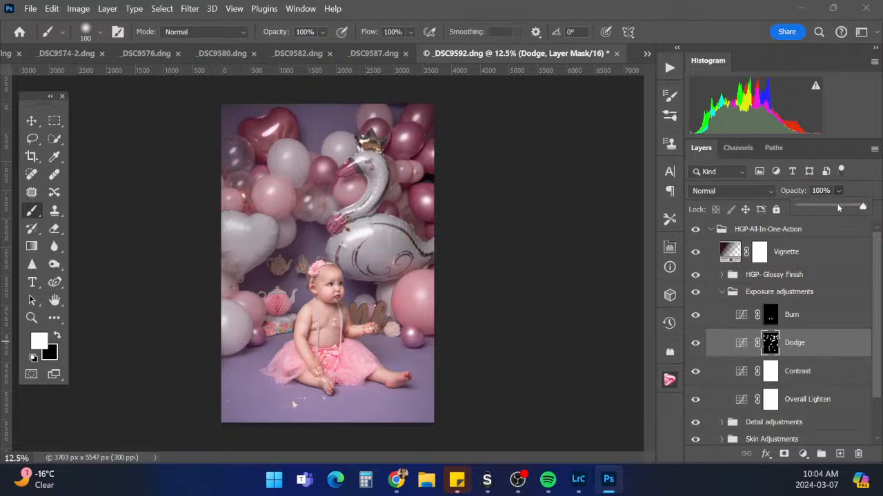
{"action": "left_click_drag", "start_coordinate": [838, 209], "coordinate": [837, 207]}
{"action": "left_click", "coordinate": [695, 346]}
{"action": "left_click", "coordinate": [695, 346]}
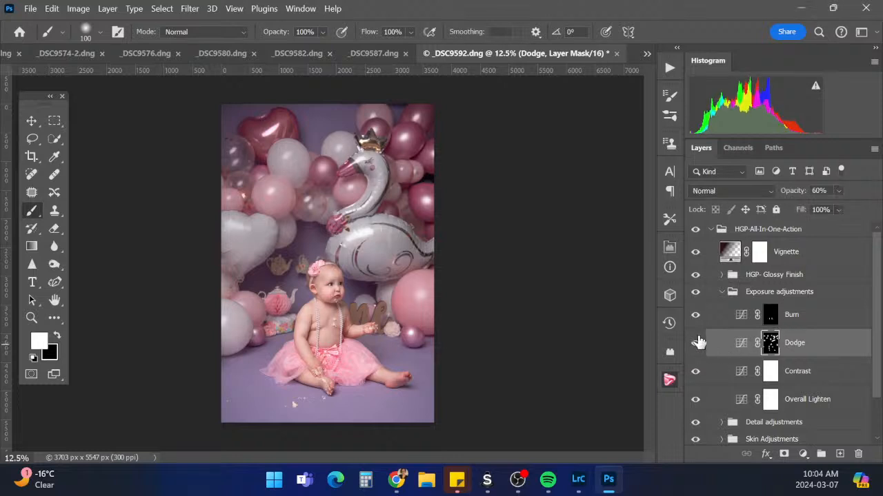
Collapse the HGP-All-In-One-Action group and compare the edited photo with the original
{"action": "left_click", "coordinate": [710, 229]}
{"action": "left_click", "coordinate": [695, 229]}
{"action": "left_click", "coordinate": [695, 230]}
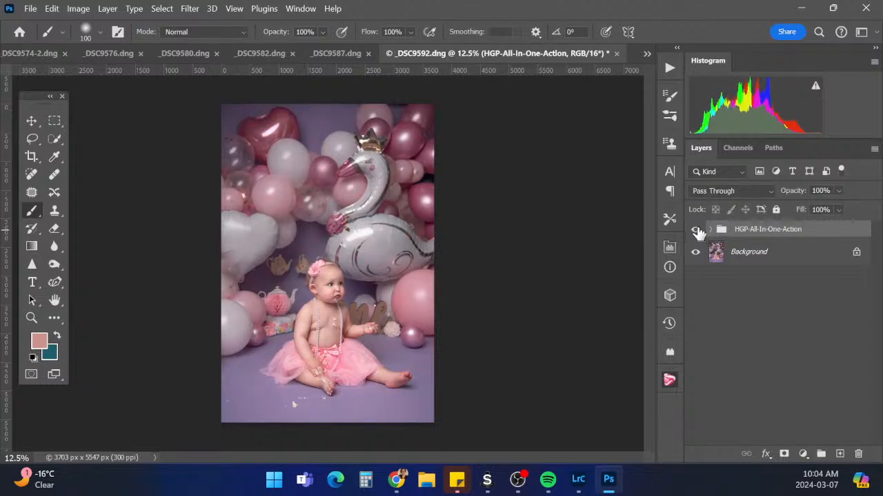
Flatten the image with the HGP-All-In-One-Action group into the Background layer
{"action": "left_click", "coordinate": [796, 253]}
{"action": "right_click", "coordinate": [794, 254]}
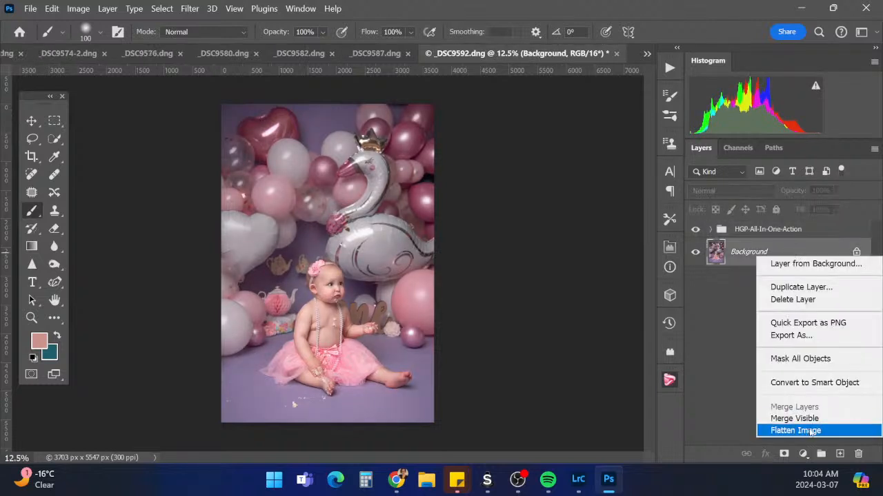
{"action": "left_click", "coordinate": [797, 430]}
Run the Sharpen for Print action from the finishing actions of the HGP Complete Painterly Collection
{"action": "left_click", "coordinate": [669, 68]}
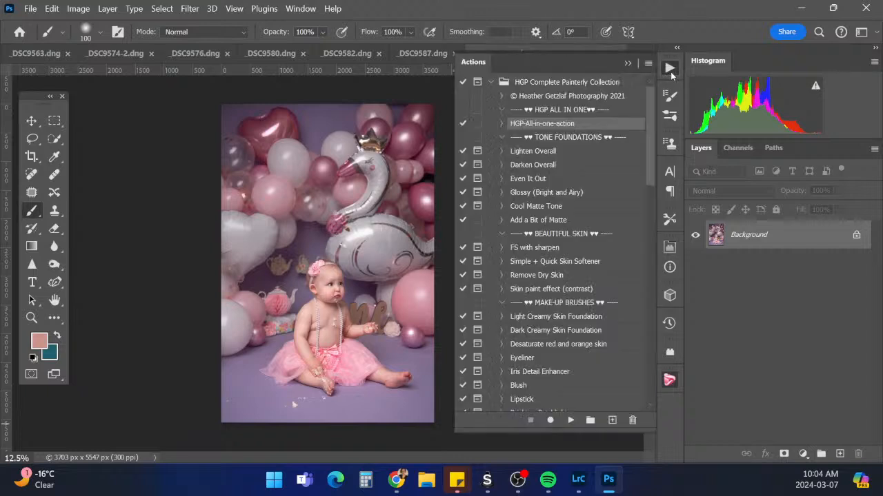
{"action": "left_click_drag", "start_coordinate": [650, 151], "coordinate": [639, 333]}
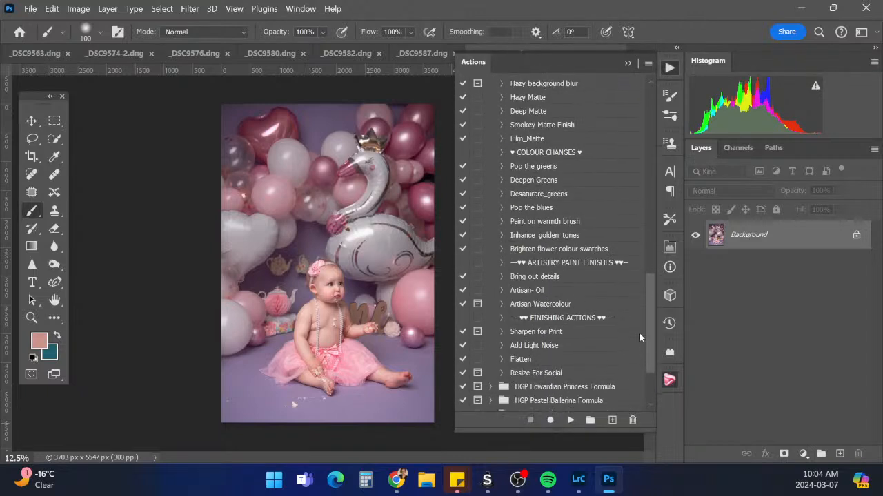
{"action": "left_click", "coordinate": [556, 336]}
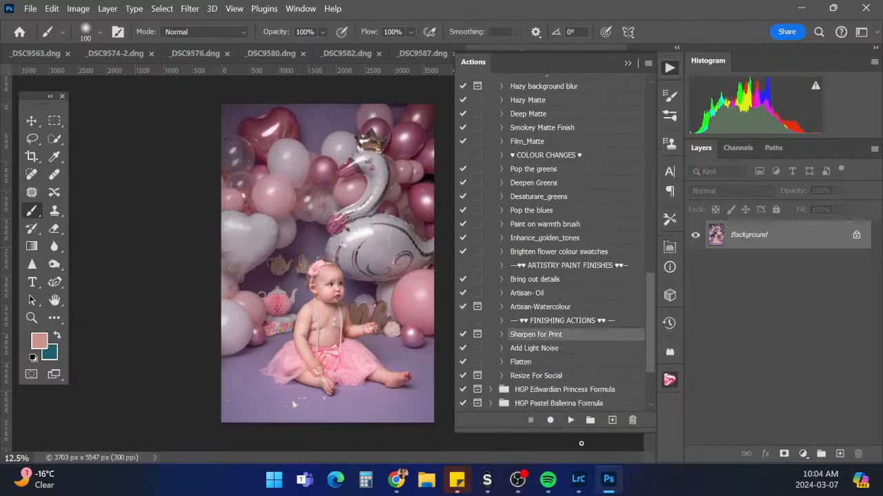
{"action": "left_click", "coordinate": [571, 421]}
{"action": "left_click", "coordinate": [430, 196]}
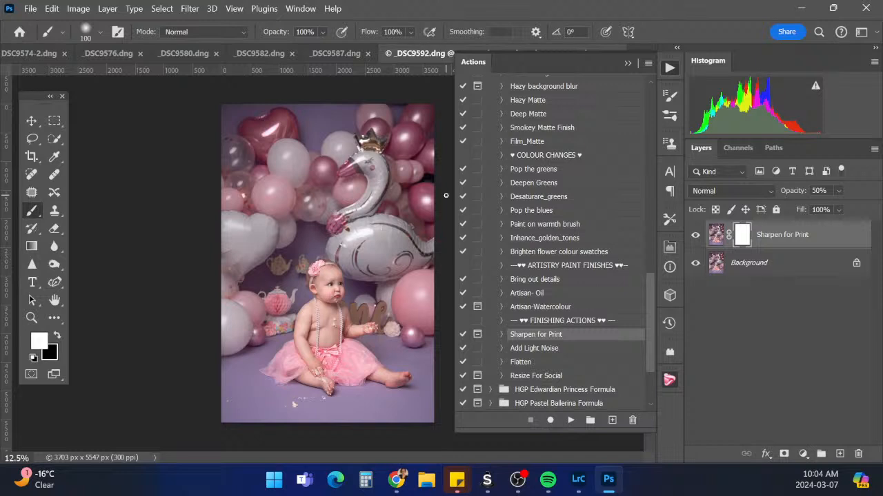
Set the Sharpen for Print layer's opacity to 30% and flatten the image
{"action": "left_click", "coordinate": [818, 190]}
{"action": "type", "text": "30"}
{"action": "key", "text": "Return"}
{"action": "right_click", "coordinate": [773, 266]}
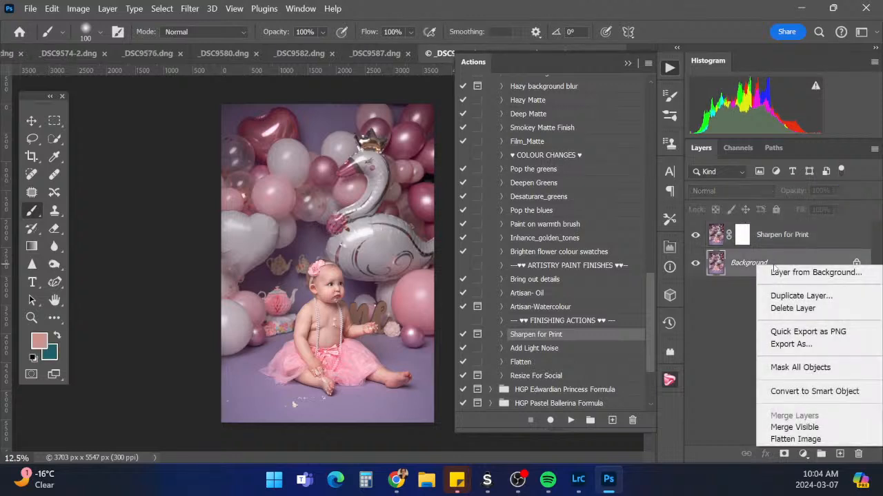
{"action": "left_click", "coordinate": [806, 440]}
Run the Add Light Noise action and flatten the LightNoise layer into the image
{"action": "left_click", "coordinate": [532, 350]}
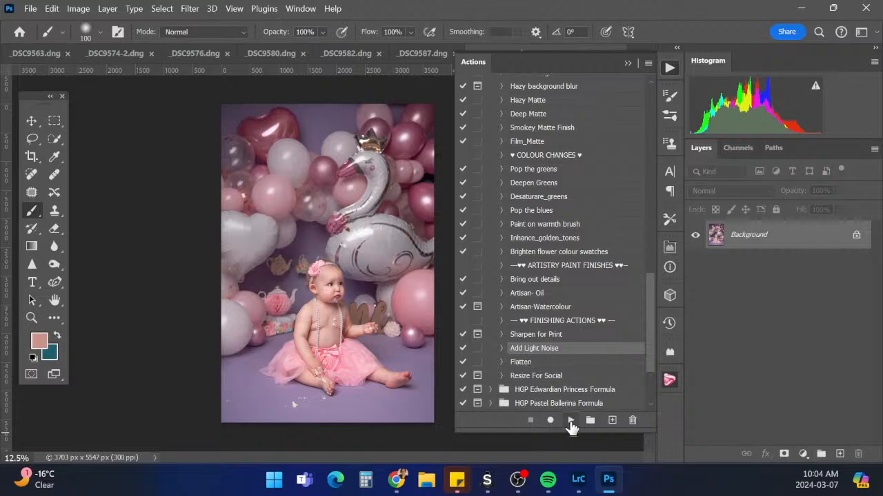
{"action": "left_click", "coordinate": [570, 422]}
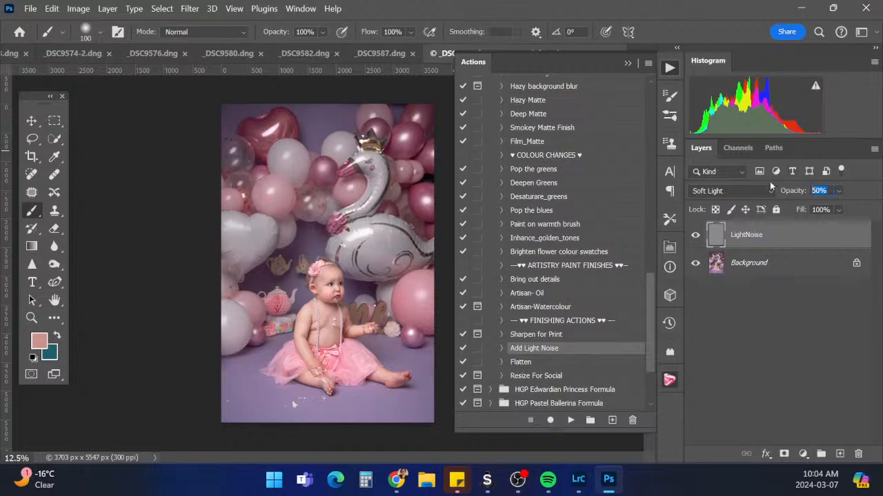
{"action": "left_click", "coordinate": [757, 266]}
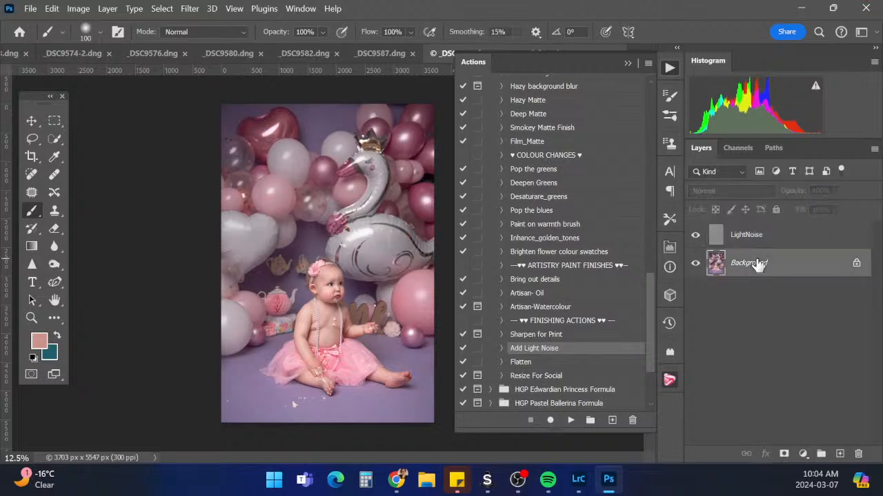
{"action": "right_click", "coordinate": [757, 266]}
{"action": "left_click", "coordinate": [793, 433]}
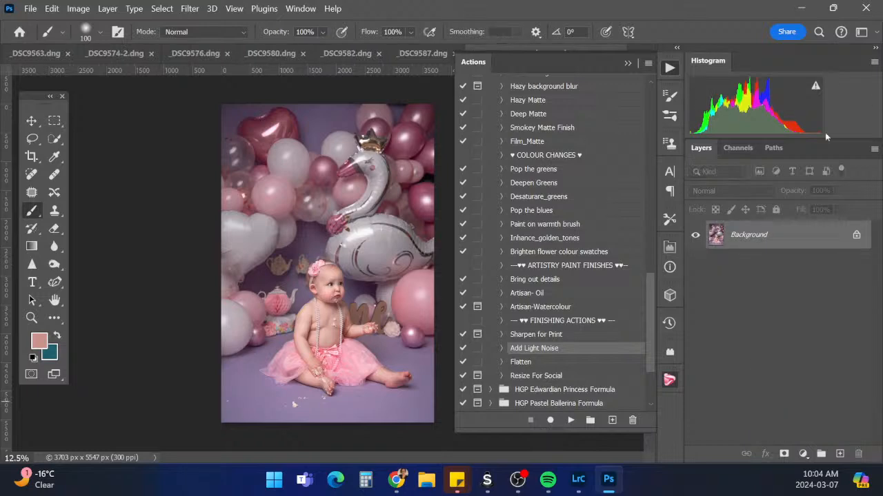
Save the finished photo as _DSC9592-Edit.tif and close it
{"action": "left_click", "coordinate": [628, 63]}
{"action": "left_click", "coordinate": [31, 9]}
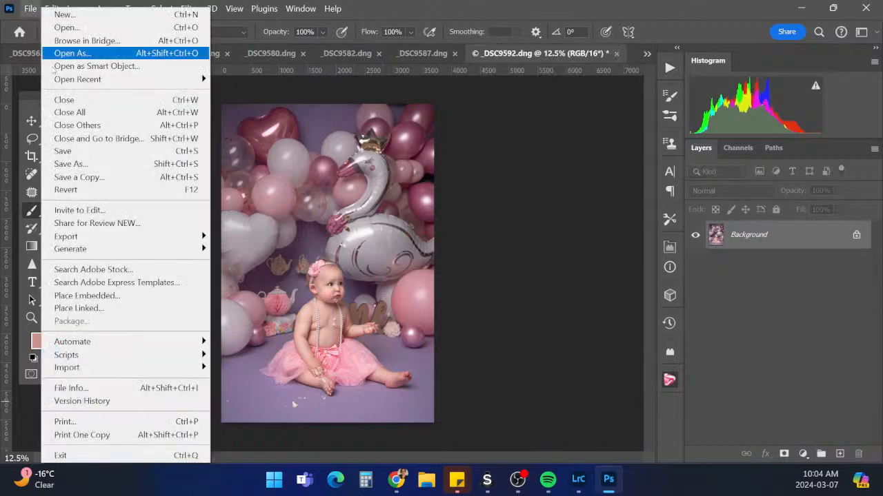
{"action": "left_click", "coordinate": [48, 150]}
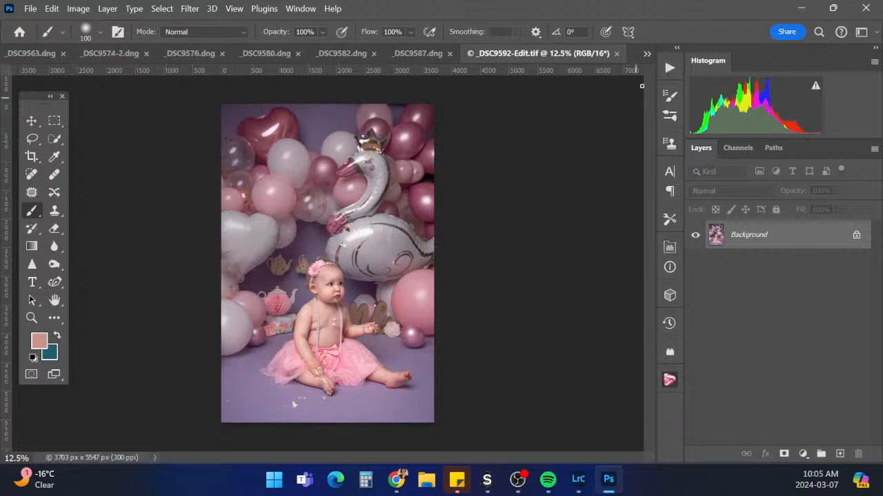
{"action": "left_click", "coordinate": [616, 54]}
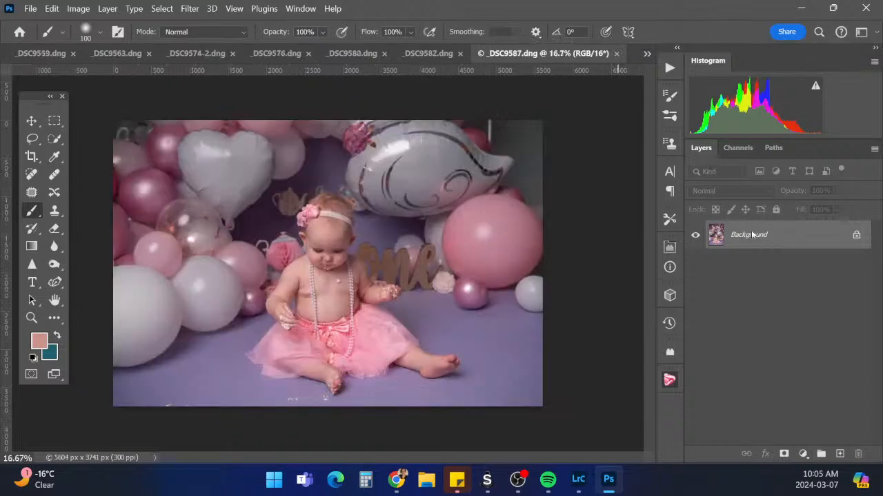
Duplicate the Background layer of _DSC9587.dng and lasso the bare wall area beside the swan and large pink balloon
{"action": "left_click_drag", "start_coordinate": [751, 234], "coordinate": [840, 454]}
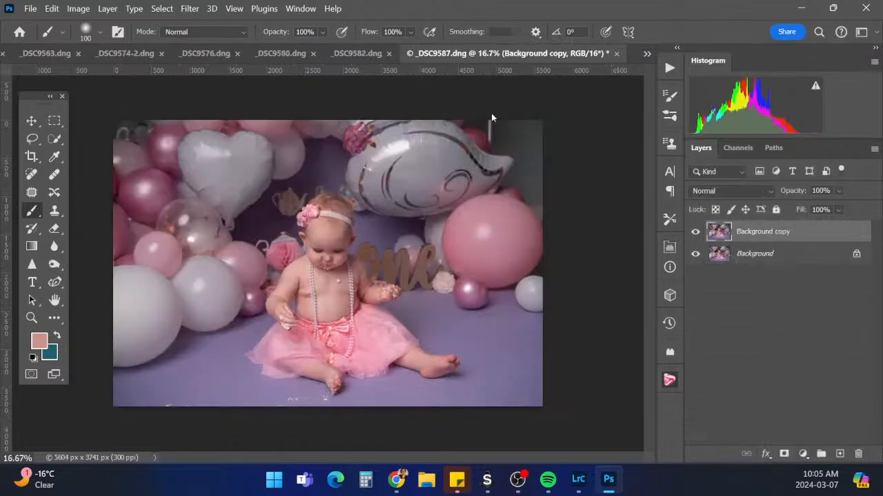
{"action": "left_click", "coordinate": [32, 138]}
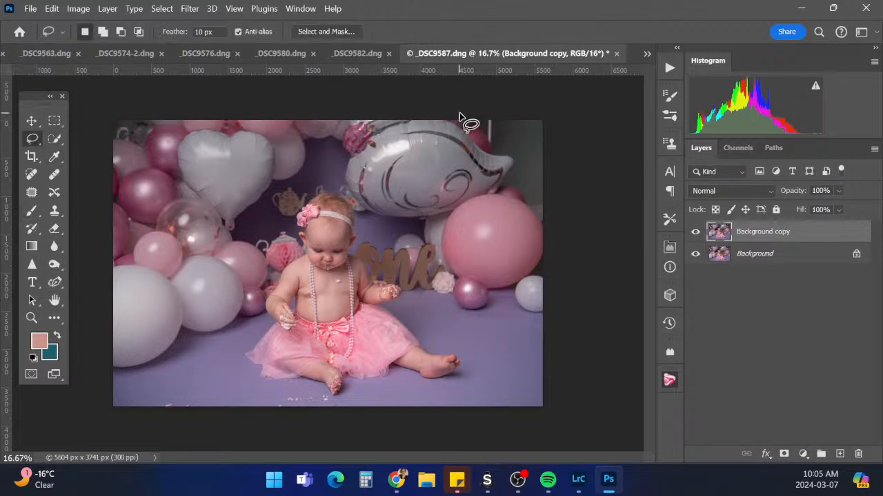
{"action": "mouse_move", "coordinate": [457, 126]}
{"action": "left_mouse_down"}
{"action": "mouse_move", "coordinate": [511, 161]}
{"action": "mouse_move", "coordinate": [492, 193]}
{"action": "mouse_move", "coordinate": [512, 195]}
{"action": "mouse_move", "coordinate": [531, 223]}
{"action": "mouse_move", "coordinate": [529, 278]}
{"action": "mouse_move", "coordinate": [537, 279]}
{"action": "mouse_move", "coordinate": [558, 219]}
{"action": "mouse_move", "coordinate": [562, 143]}
{"action": "mouse_move", "coordinate": [542, 103]}
{"action": "mouse_move", "coordinate": [472, 106]}
{"action": "left_mouse_up"}
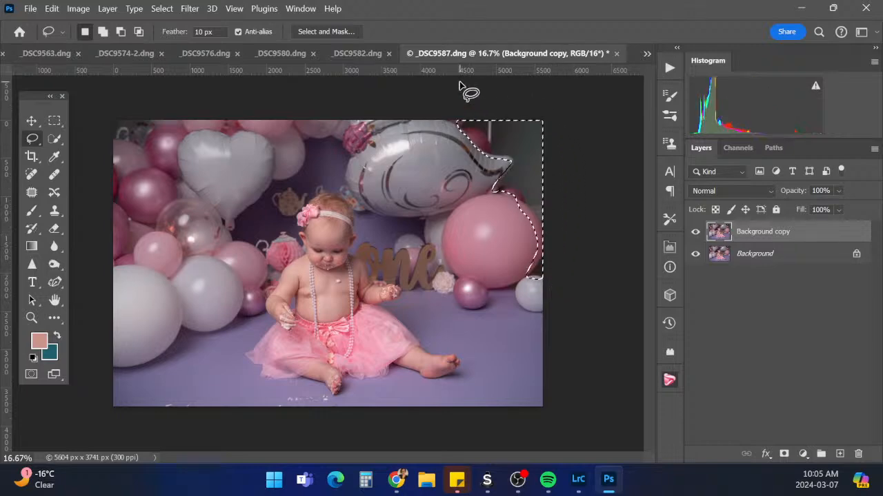
Generate content in the lassoed wall area with Generative Fill using the prompt "add more balloons"
{"action": "left_click", "coordinate": [53, 8]}
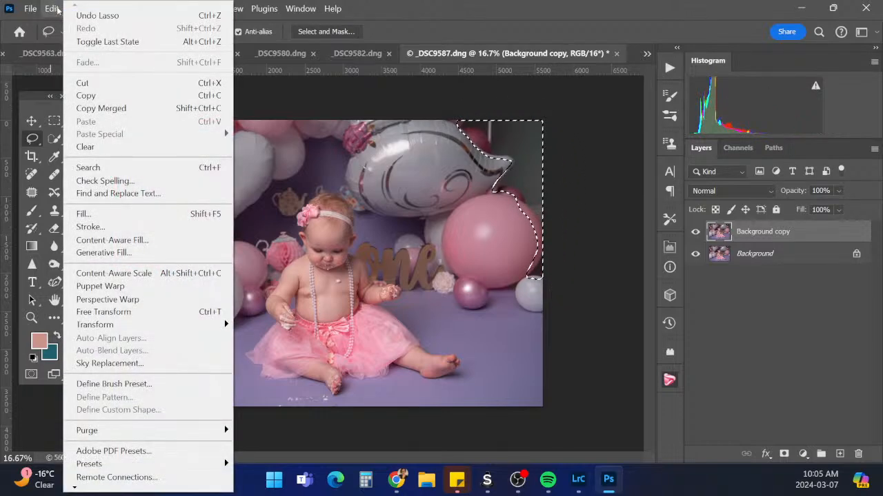
{"action": "left_click", "coordinate": [56, 9]}
{"action": "left_click", "coordinate": [53, 8]}
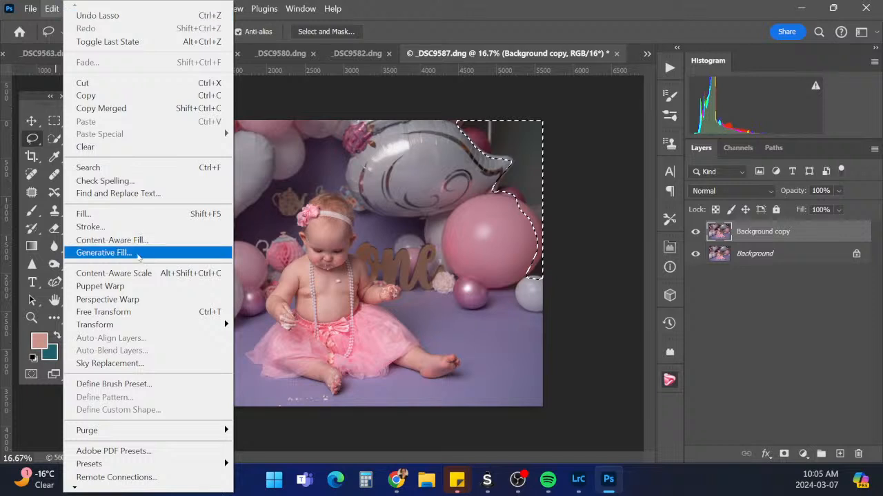
{"action": "left_click", "coordinate": [130, 254]}
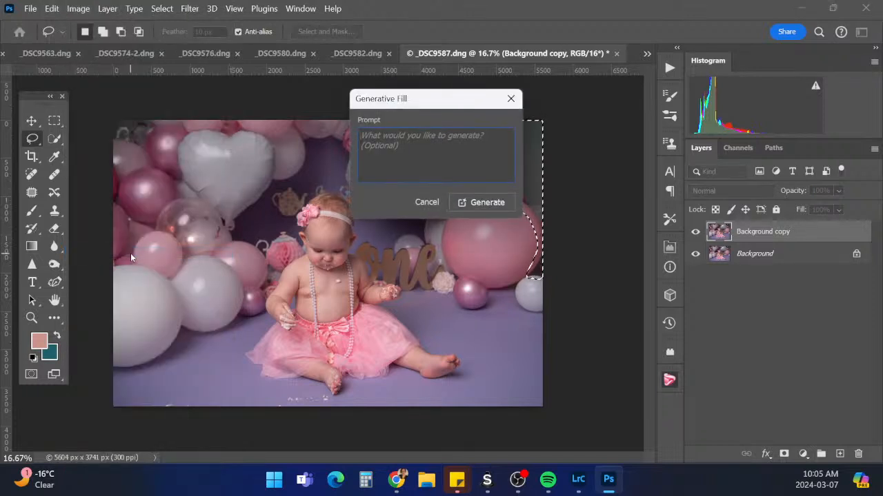
{"action": "type", "text": "add"}
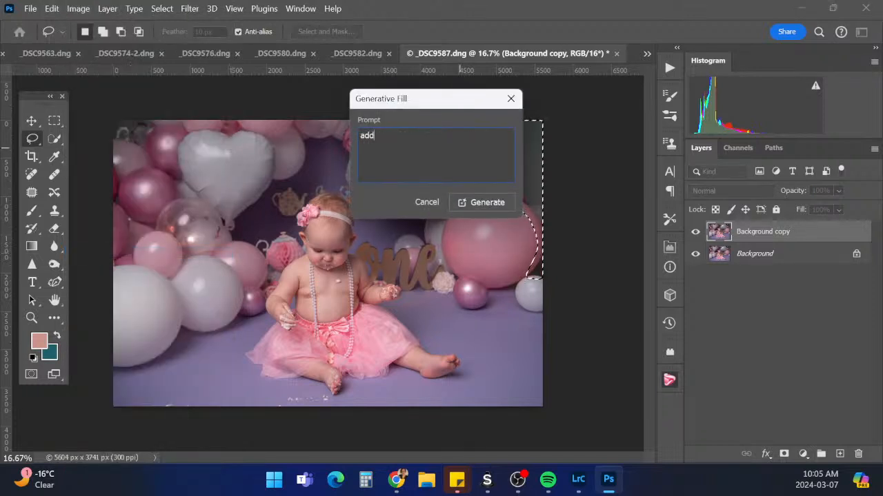
{"action": "type", "text": " more ba"}
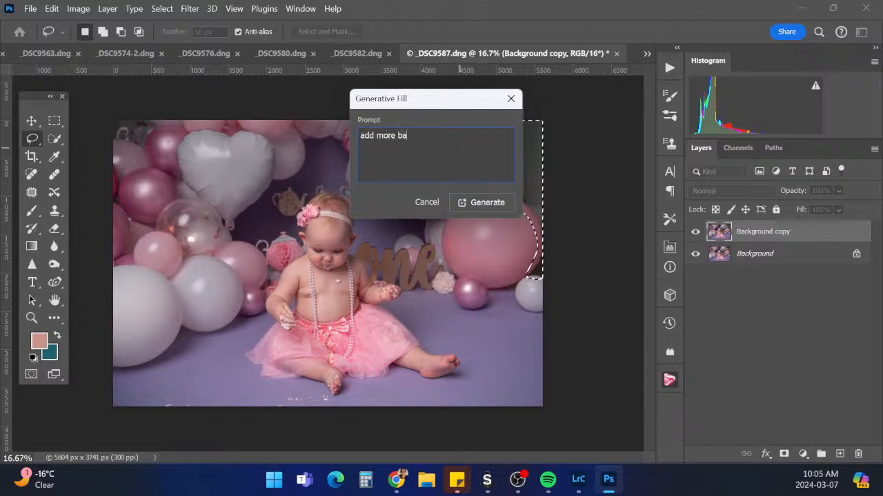
{"action": "type", "text": "lloons"}
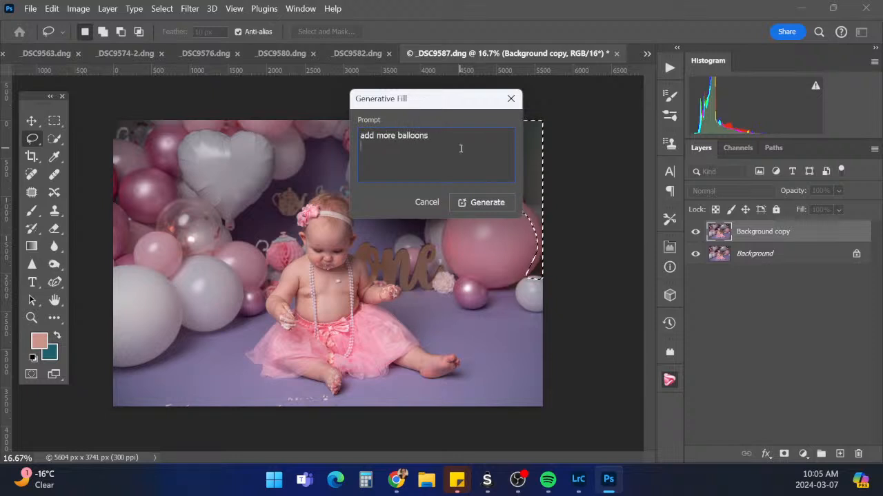
{"action": "left_click", "coordinate": [495, 204]}
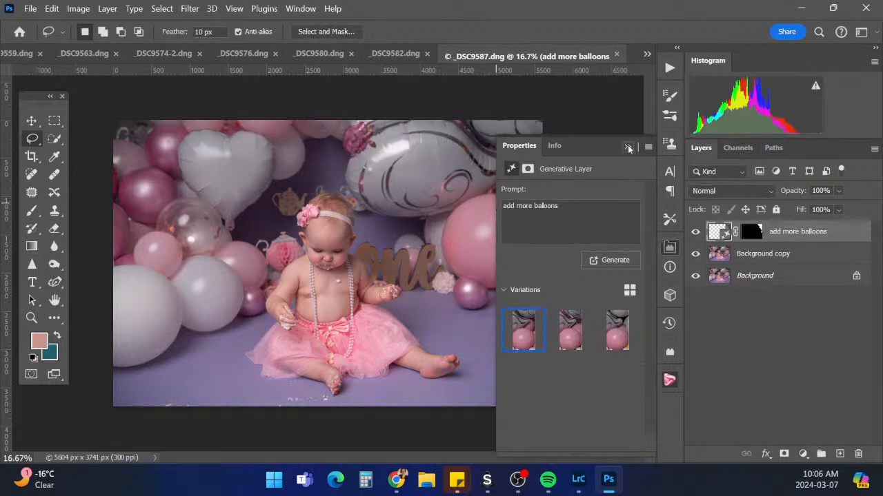
{"action": "left_click", "coordinate": [628, 148]}
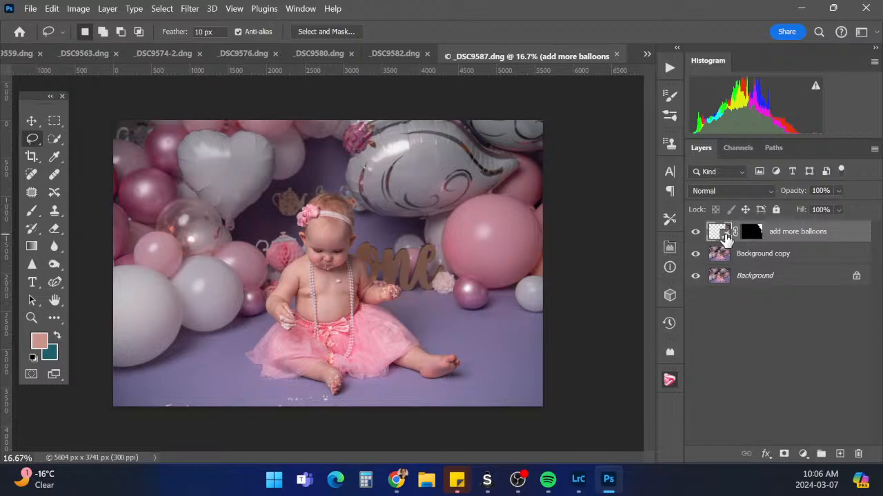
{"action": "double_click", "coordinate": [723, 233]}
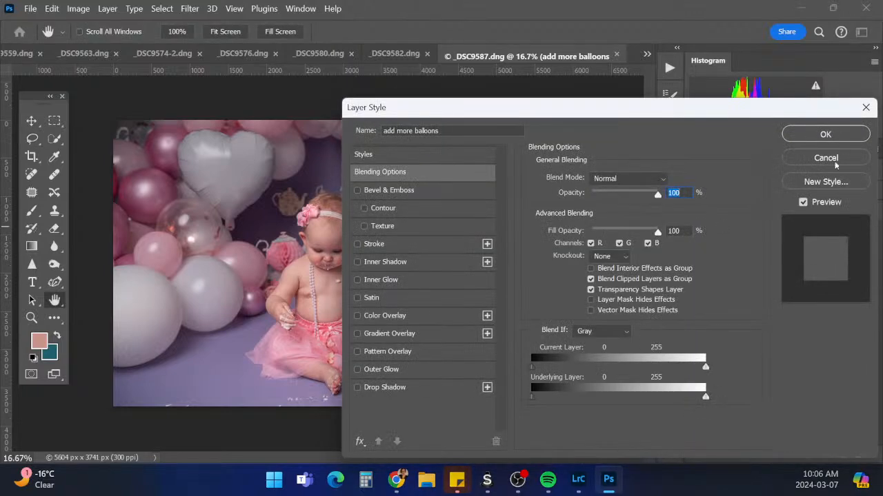
{"action": "left_click", "coordinate": [832, 160]}
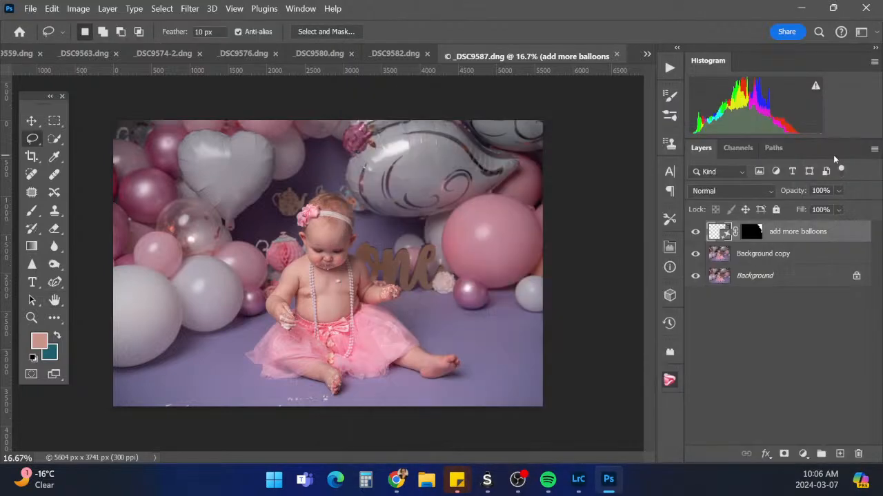
{"action": "left_click", "coordinate": [52, 9]}
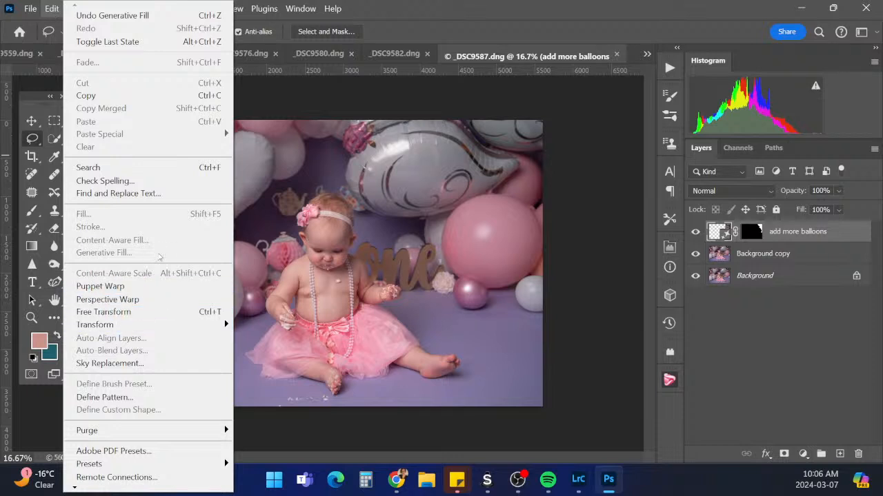
{"action": "left_click", "coordinate": [809, 231]}
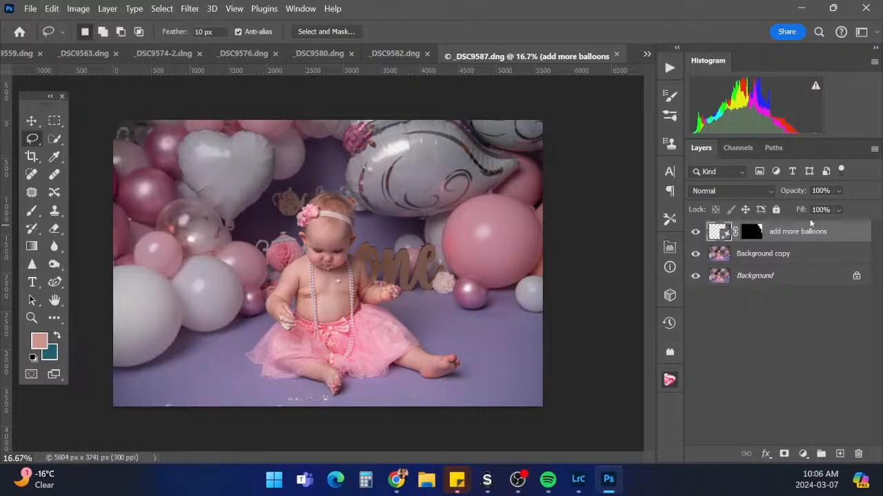
{"action": "double_click", "coordinate": [729, 237]}
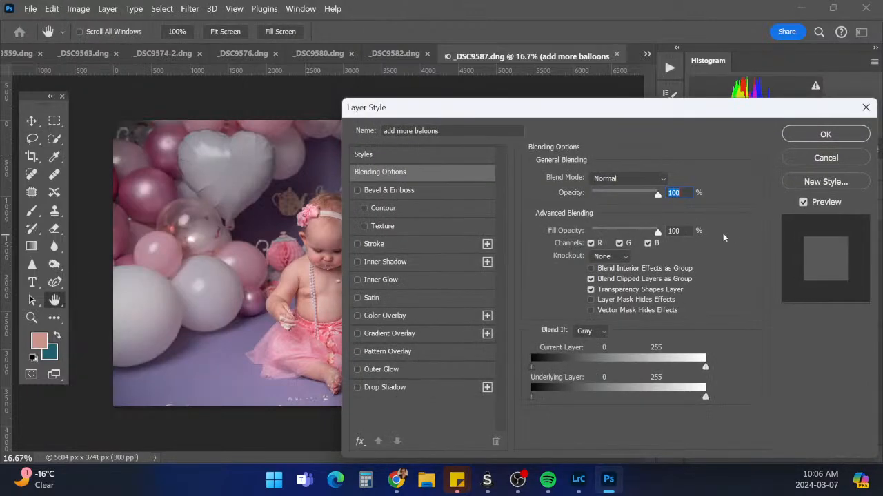
{"action": "left_click", "coordinate": [853, 136]}
{"action": "key", "text": "l"}
Compare the three variations of the "add more balloons" generative layer against the whole photo
{"action": "left_click", "coordinate": [674, 247]}
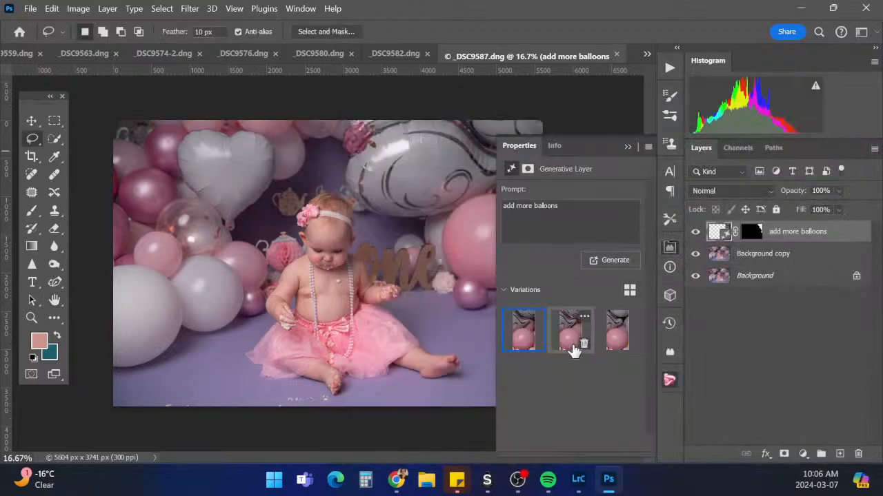
{"action": "left_click", "coordinate": [619, 334]}
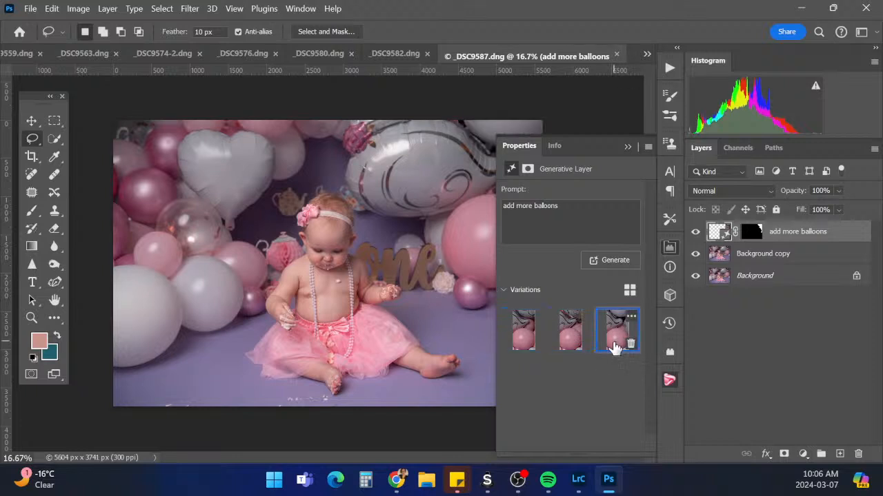
{"action": "left_click", "coordinate": [628, 146]}
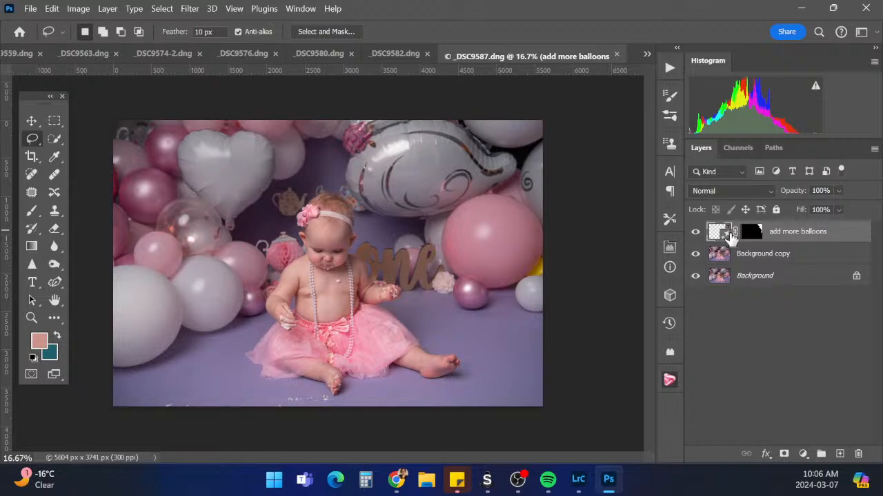
{"action": "left_click", "coordinate": [671, 248]}
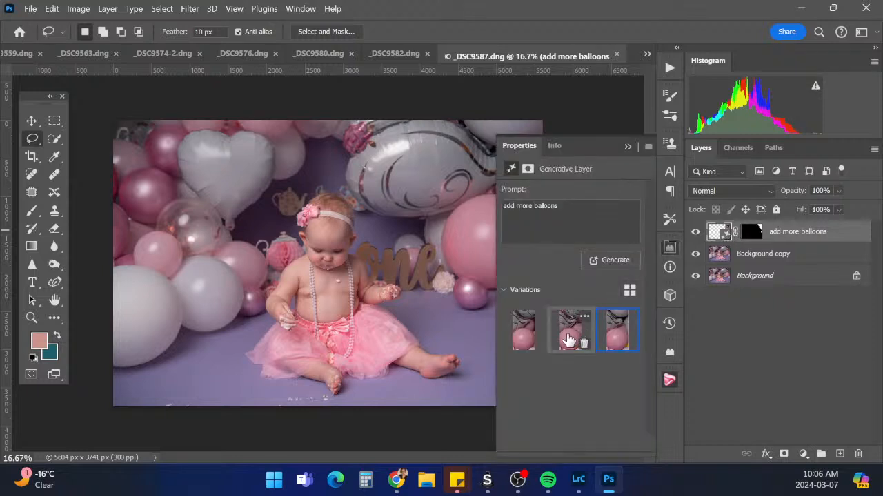
{"action": "left_click", "coordinate": [572, 336]}
{"action": "left_click", "coordinate": [629, 147]}
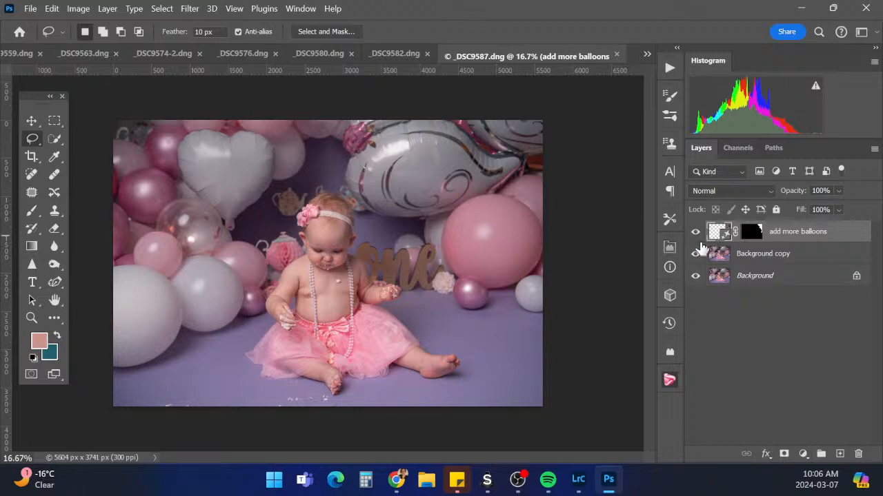
{"action": "left_click", "coordinate": [673, 248]}
{"action": "left_click", "coordinate": [524, 329]}
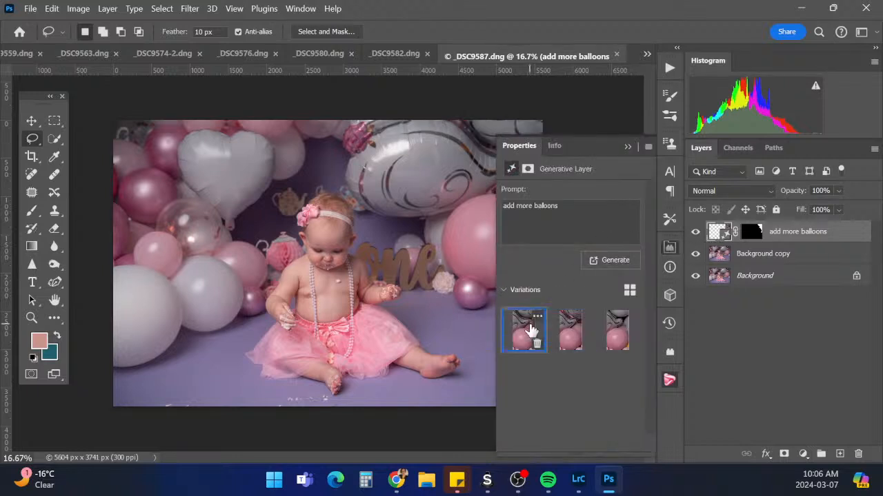
{"action": "left_click", "coordinate": [628, 147]}
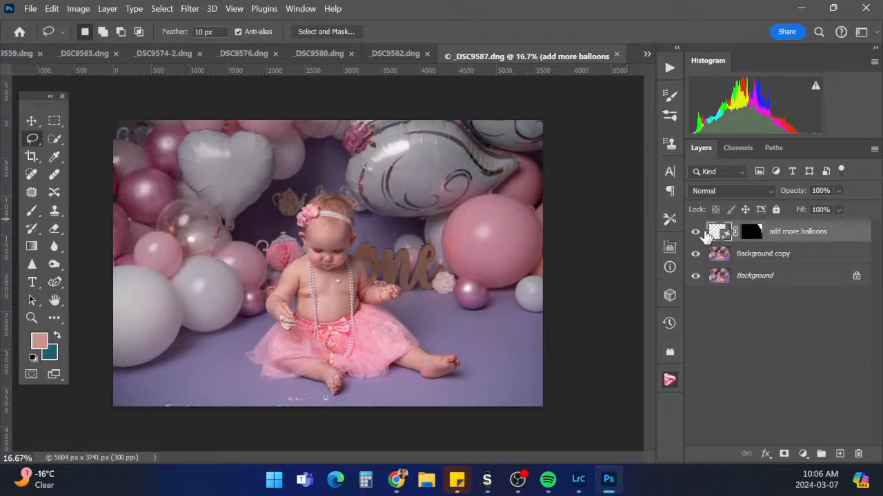
{"action": "left_click", "coordinate": [673, 249]}
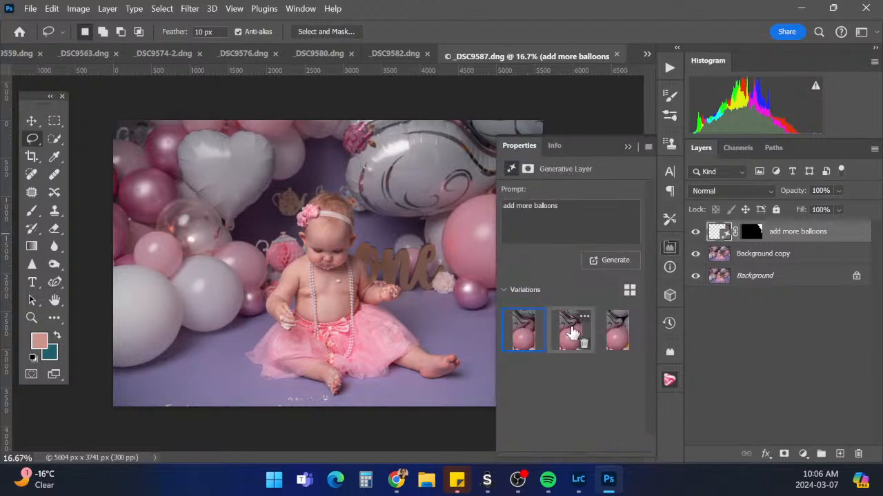
{"action": "left_click", "coordinate": [571, 331]}
{"action": "left_click", "coordinate": [628, 148]}
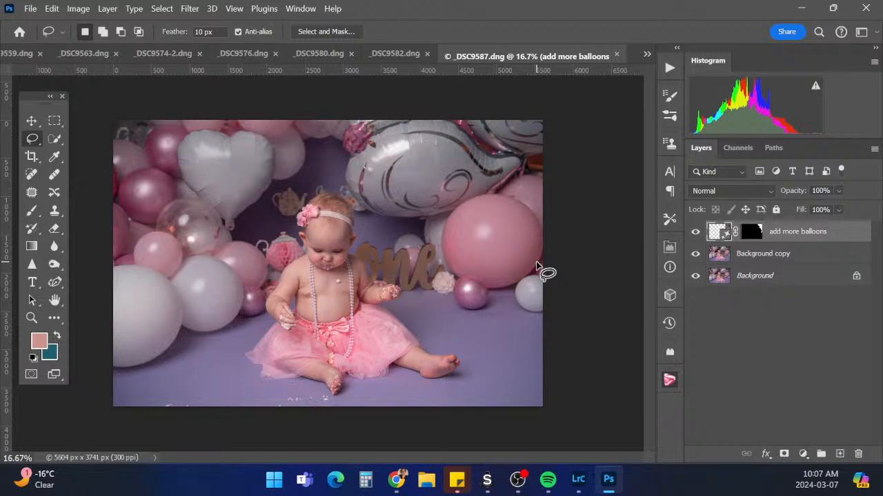
Change the generative layer's prompt to "add more pink balloons" and generate new variations
{"action": "left_click", "coordinate": [669, 250]}
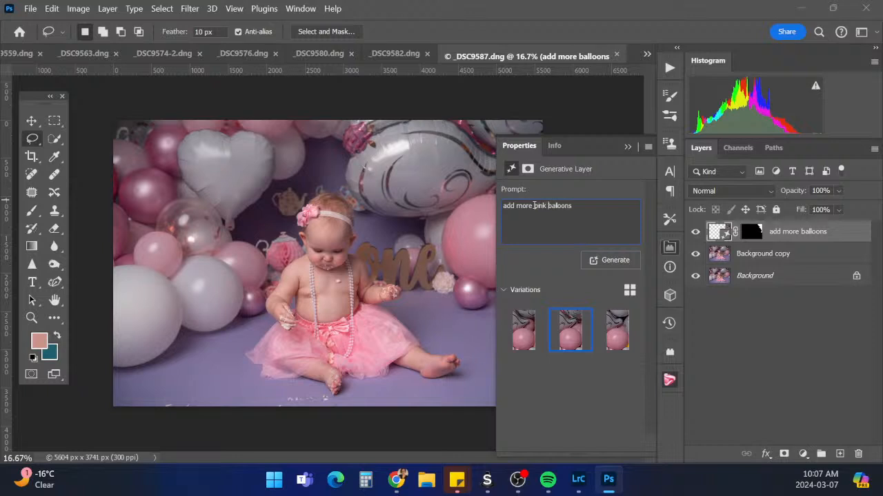
{"action": "left_click", "coordinate": [620, 262]}
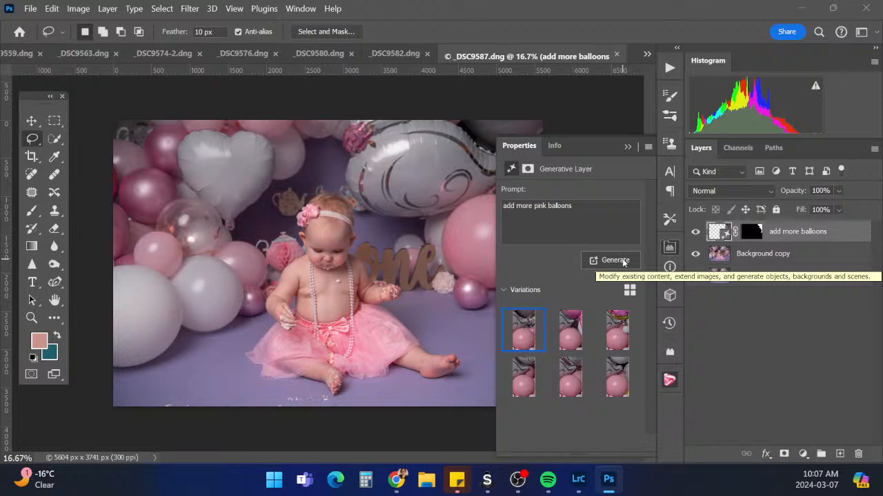
{"action": "left_click", "coordinate": [627, 146]}
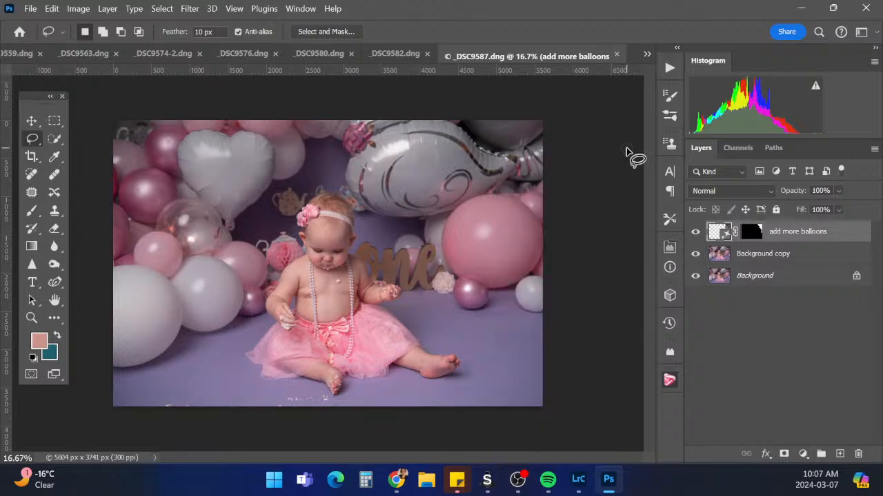
Compare the three new pink balloon variations on the full photo and return to the first one
{"action": "left_click", "coordinate": [670, 247]}
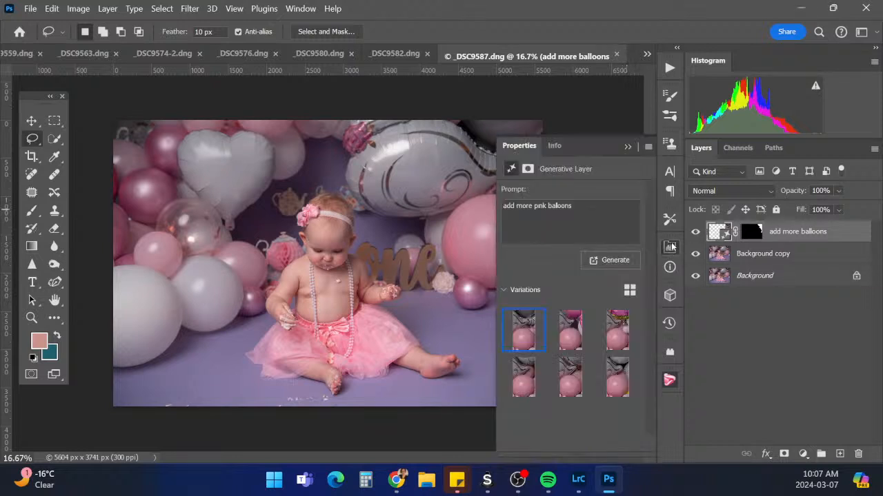
{"action": "left_click", "coordinate": [575, 337]}
{"action": "left_click", "coordinate": [627, 147]}
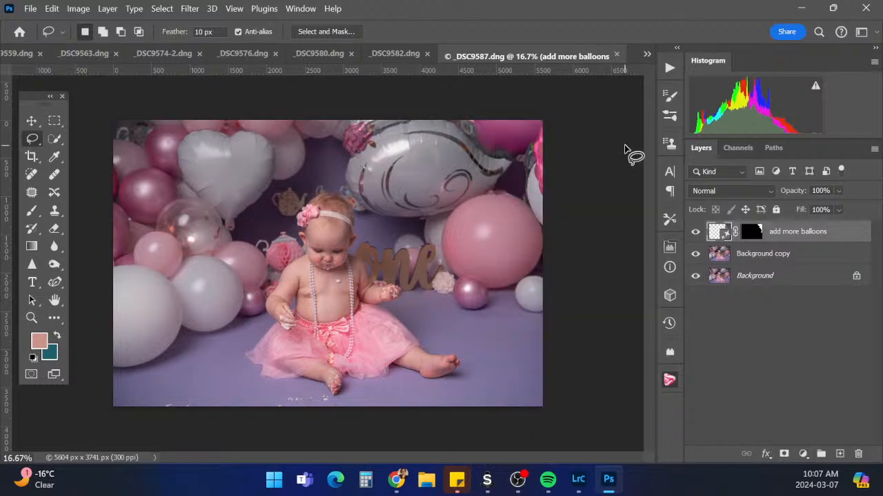
{"action": "left_click", "coordinate": [670, 247]}
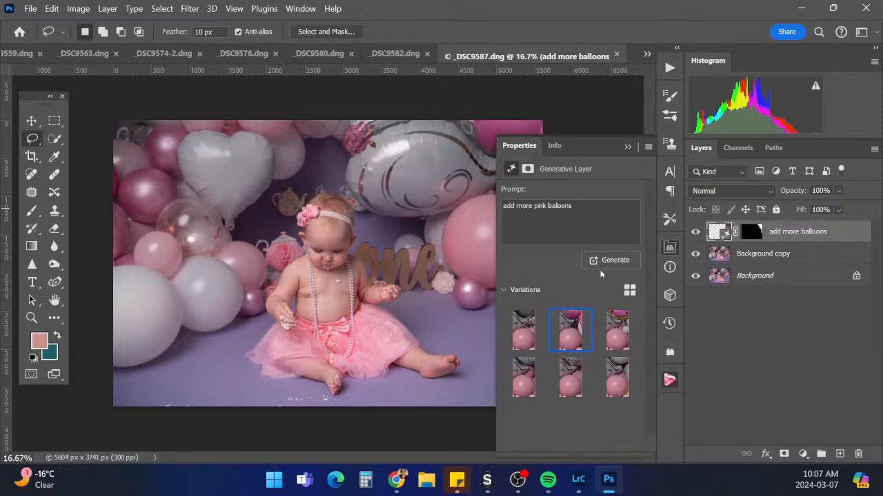
{"action": "left_click", "coordinate": [617, 329]}
{"action": "left_click", "coordinate": [627, 146]}
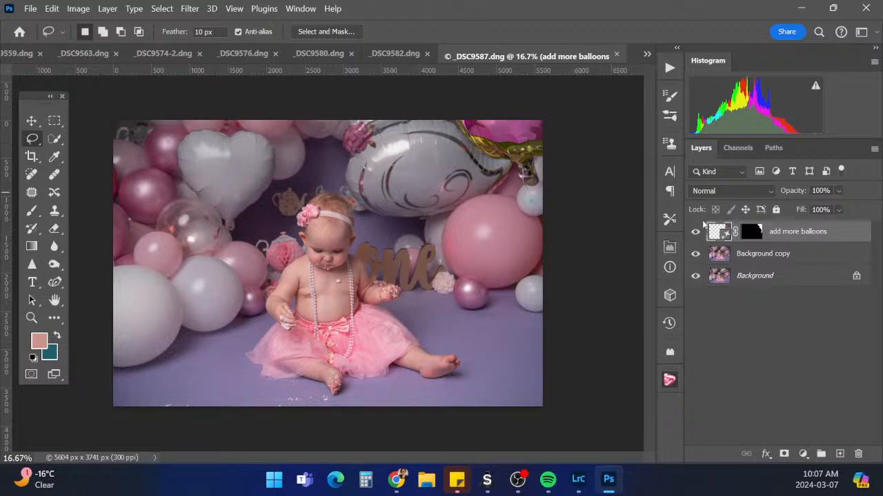
{"action": "left_click", "coordinate": [669, 246]}
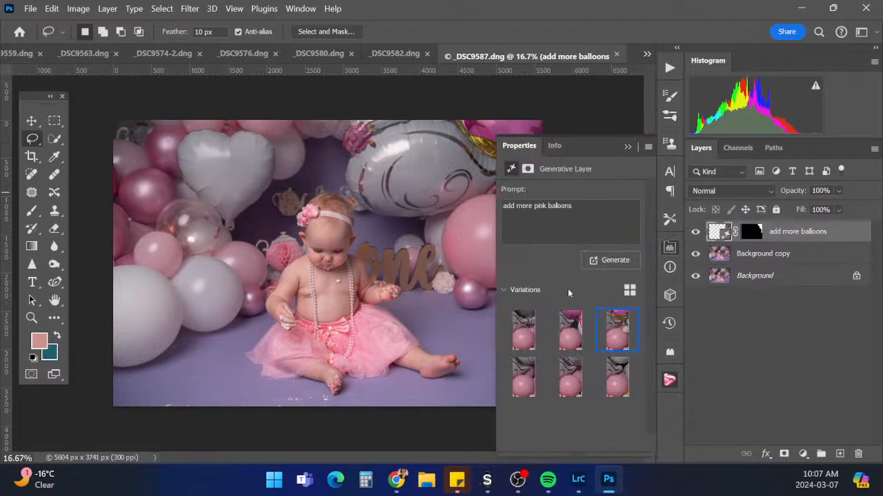
{"action": "left_click", "coordinate": [519, 336]}
{"action": "left_click", "coordinate": [628, 146]}
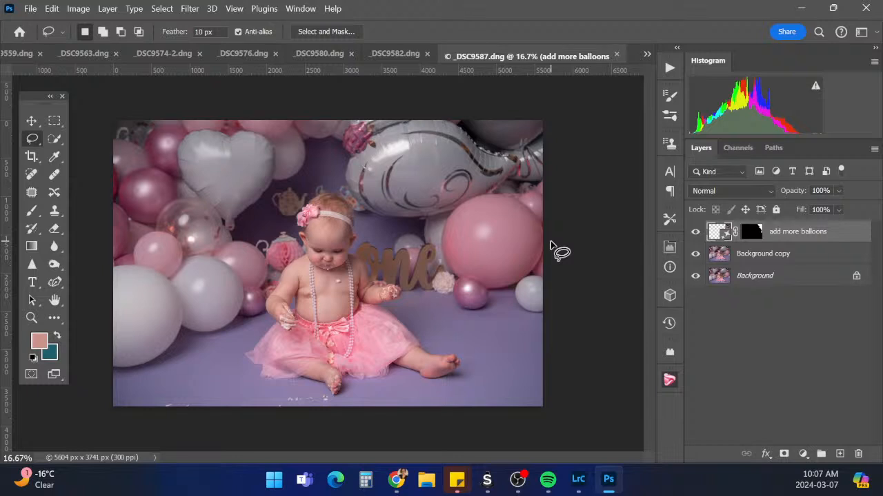
Flatten the generative balloon layer and the Background copy into the Background layer
{"action": "left_click", "coordinate": [785, 277]}
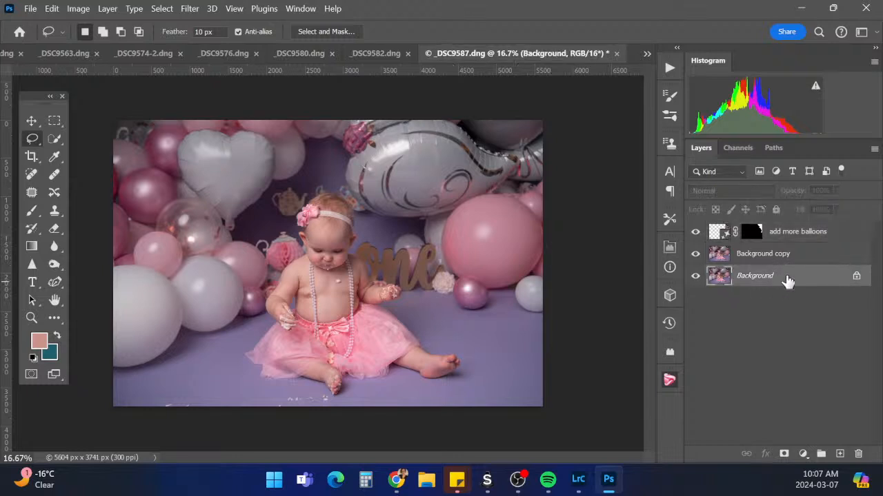
{"action": "right_click", "coordinate": [786, 278]}
{"action": "left_click", "coordinate": [815, 457]}
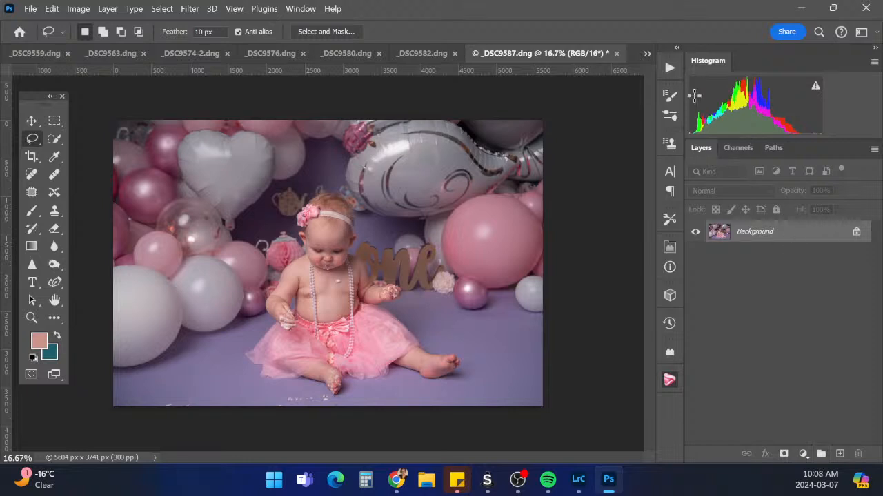
{"action": "mouse_move", "coordinate": [785, 246]}
{"action": "left_mouse_down"}
{"action": "mouse_move", "coordinate": [793, 413]}
{"action": "mouse_move", "coordinate": [800, 275]}
{"action": "left_mouse_up"}
Remove the white crumbs on the floor near the photo's lower-left edge with the Spot Healing Brush
{"action": "key", "text": "j"}
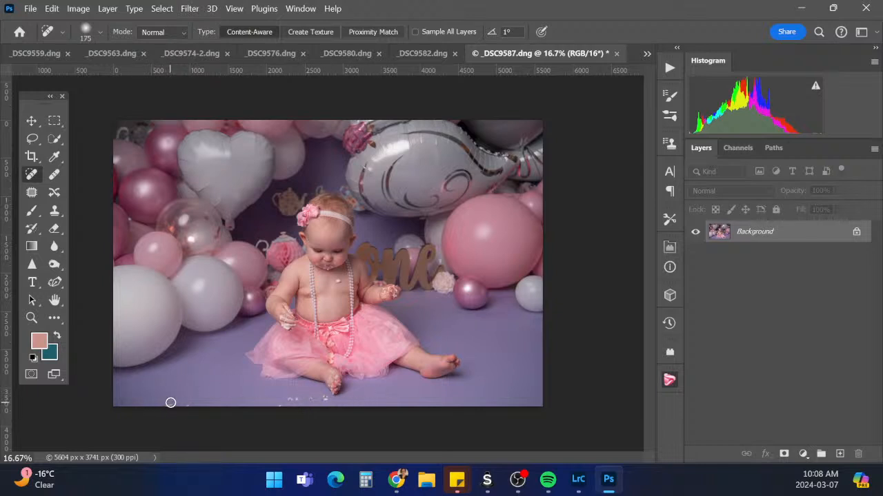
{"action": "left_click_drag", "start_coordinate": [162, 412], "coordinate": [155, 421]}
Run the HGP-All-in-one-action from the HGP Complete Painterly Collection on the photo
{"action": "left_click", "coordinate": [668, 67]}
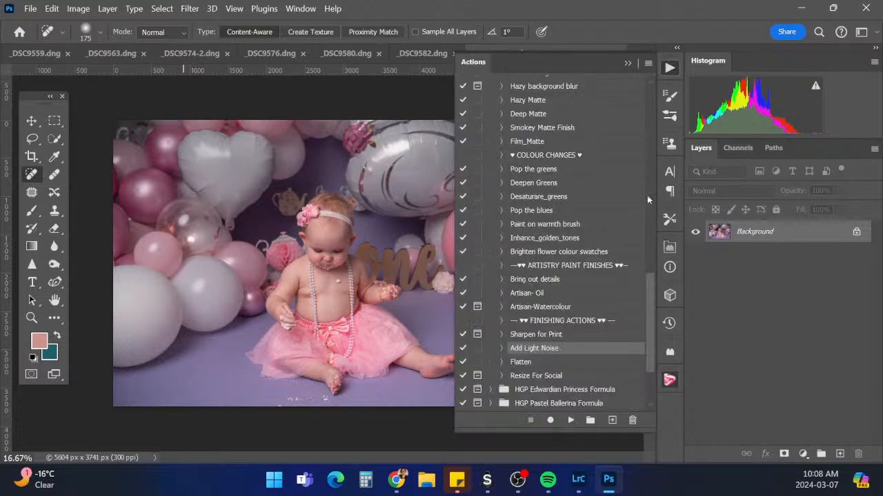
{"action": "left_click_drag", "start_coordinate": [648, 288], "coordinate": [653, 87]}
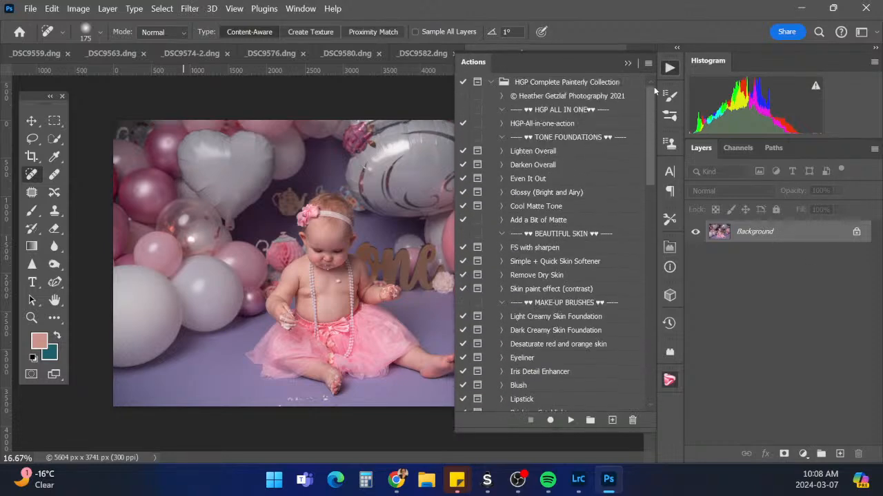
{"action": "left_click", "coordinate": [569, 124]}
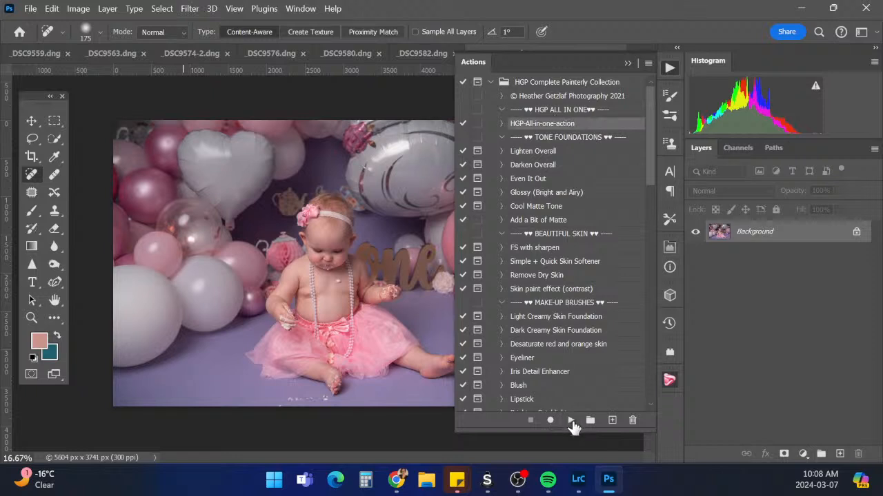
{"action": "left_click", "coordinate": [571, 421]}
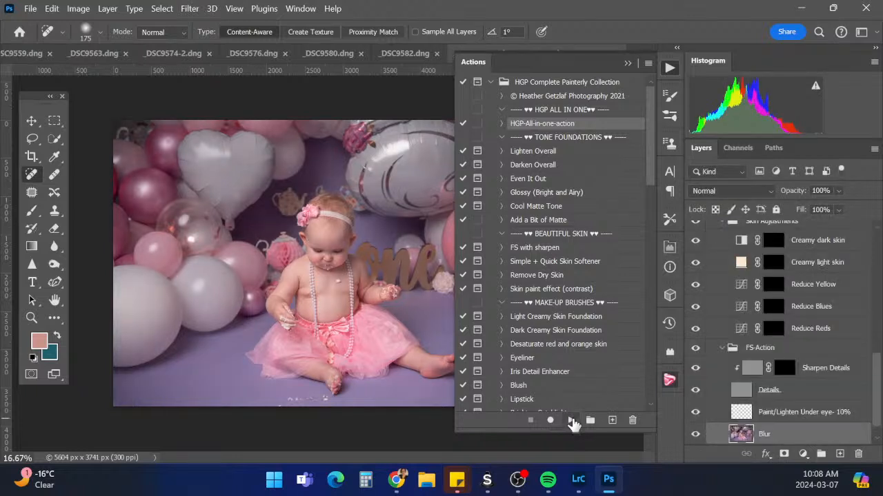
{"action": "left_click", "coordinate": [628, 63]}
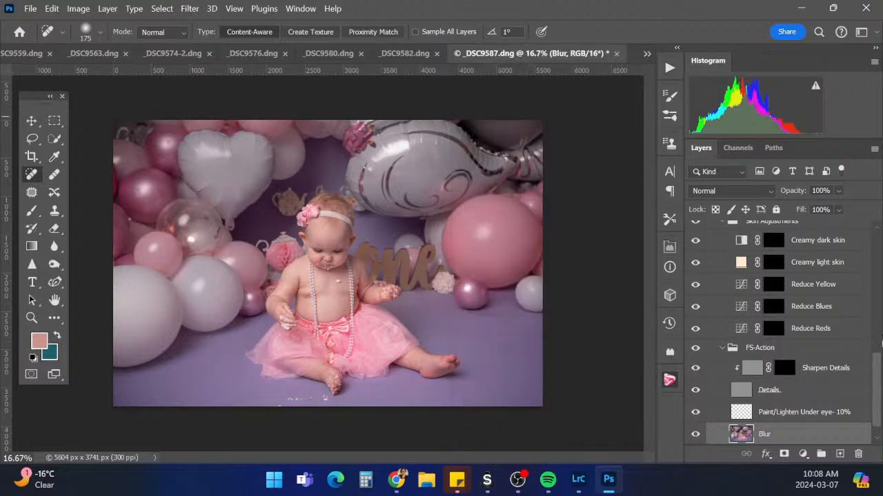
Lasso the baby's forehead and nose on the Blur layer and soften them with a 7.0-pixel Gaussian Blur
{"action": "left_click", "coordinate": [33, 139]}
{"action": "key", "text": "ctrl+plus"}
{"action": "key", "text": "ctrl+plus"}
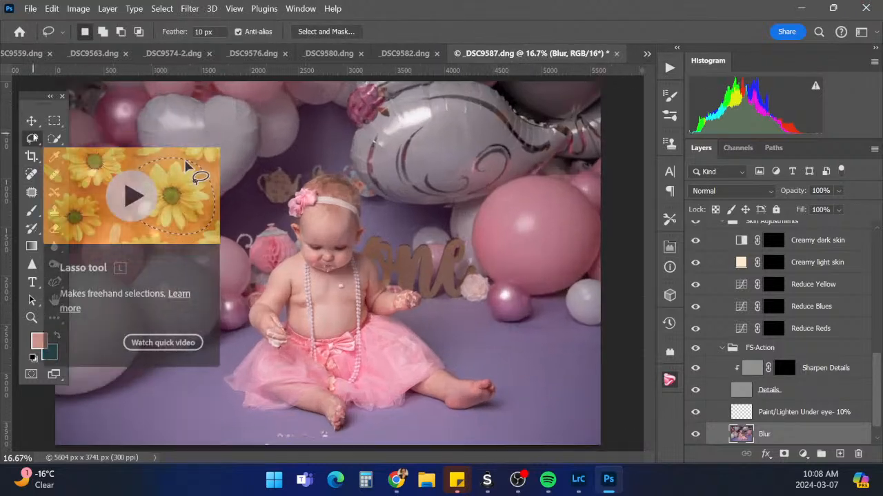
{"action": "mouse_move", "coordinate": [291, 228]}
{"action": "left_mouse_down"}
{"action": "mouse_move", "coordinate": [338, 191]}
{"action": "mouse_move", "coordinate": [361, 202]}
{"action": "mouse_move", "coordinate": [369, 223]}
{"action": "mouse_move", "coordinate": [331, 236]}
{"action": "mouse_move", "coordinate": [340, 248]}
{"action": "mouse_move", "coordinate": [334, 255]}
{"action": "mouse_move", "coordinate": [322, 255]}
{"action": "mouse_move", "coordinate": [323, 233]}
{"action": "mouse_move", "coordinate": [295, 230]}
{"action": "left_mouse_up"}
{"action": "left_click", "coordinate": [189, 8]}
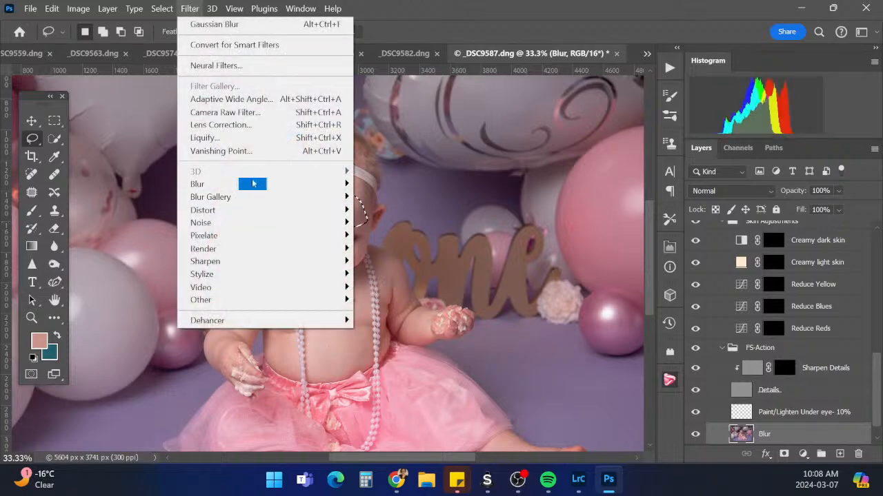
{"action": "mouse_move", "coordinate": [245, 184]}
{"action": "left_click", "coordinate": [140, 236]}
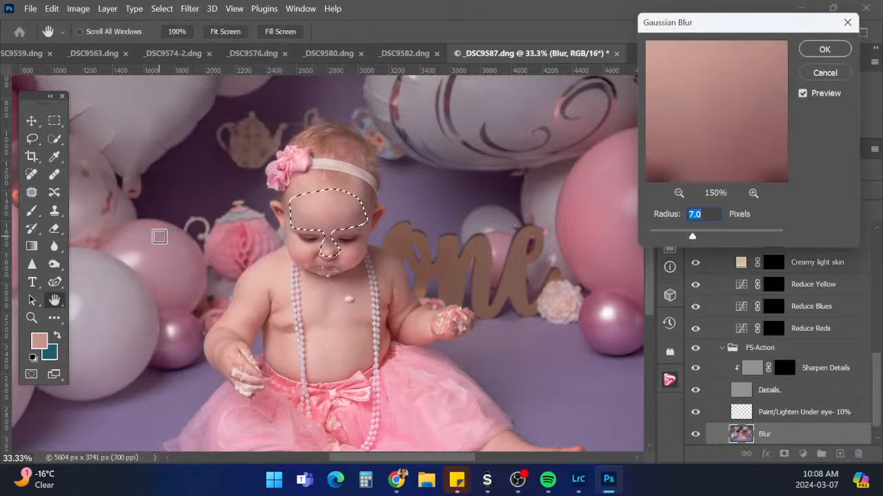
{"action": "left_click", "coordinate": [824, 50]}
{"action": "key", "text": "ctrl+d"}
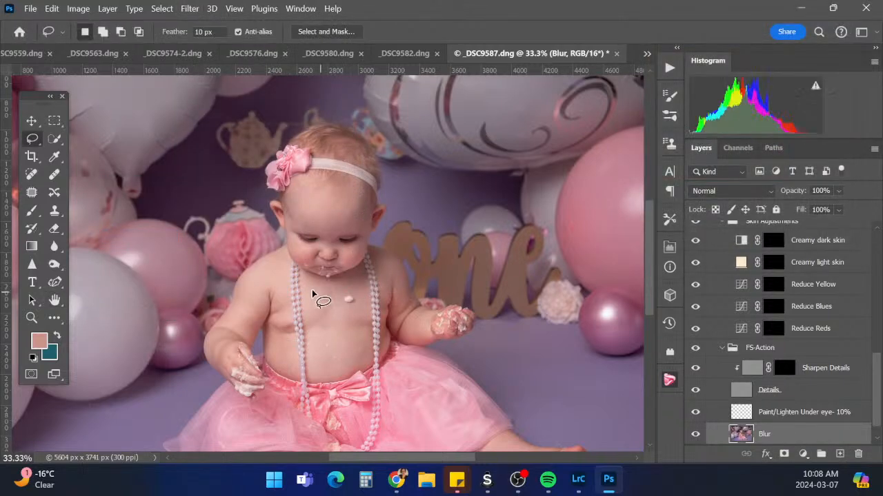
Lasso the skin of each arm and the adjoining side of the torso, and reapply the Gaussian Blur to each selection
{"action": "mouse_move", "coordinate": [300, 290]}
{"action": "left_mouse_down"}
{"action": "mouse_move", "coordinate": [308, 371]}
{"action": "mouse_move", "coordinate": [324, 377]}
{"action": "mouse_move", "coordinate": [362, 364]}
{"action": "mouse_move", "coordinate": [370, 301]}
{"action": "mouse_move", "coordinate": [358, 271]}
{"action": "mouse_move", "coordinate": [313, 279]}
{"action": "mouse_move", "coordinate": [271, 260]}
{"action": "mouse_move", "coordinate": [242, 286]}
{"action": "mouse_move", "coordinate": [213, 340]}
{"action": "mouse_move", "coordinate": [218, 363]}
{"action": "mouse_move", "coordinate": [251, 336]}
{"action": "mouse_move", "coordinate": [271, 292]}
{"action": "mouse_move", "coordinate": [273, 360]}
{"action": "mouse_move", "coordinate": [297, 377]}
{"action": "mouse_move", "coordinate": [285, 251]}
{"action": "left_mouse_up"}
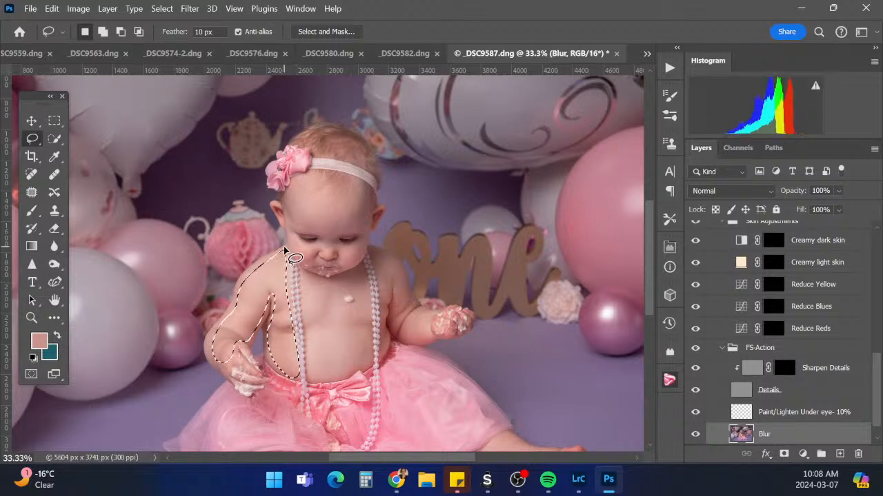
{"action": "key", "text": "ctrl+alt+f"}
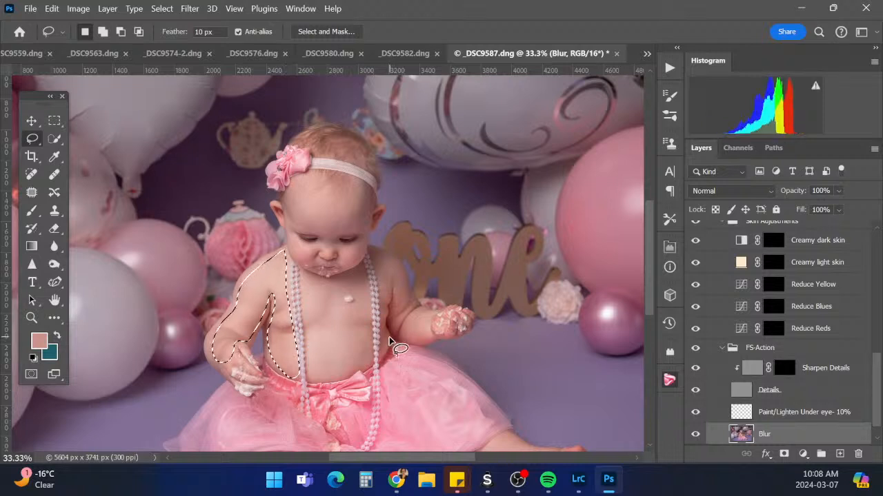
{"action": "mouse_move", "coordinate": [381, 349]}
{"action": "left_mouse_down"}
{"action": "mouse_move", "coordinate": [378, 251]}
{"action": "mouse_move", "coordinate": [392, 255]}
{"action": "mouse_move", "coordinate": [436, 335]}
{"action": "mouse_move", "coordinate": [404, 338]}
{"action": "mouse_move", "coordinate": [387, 317]}
{"action": "mouse_move", "coordinate": [383, 354]}
{"action": "left_mouse_up"}
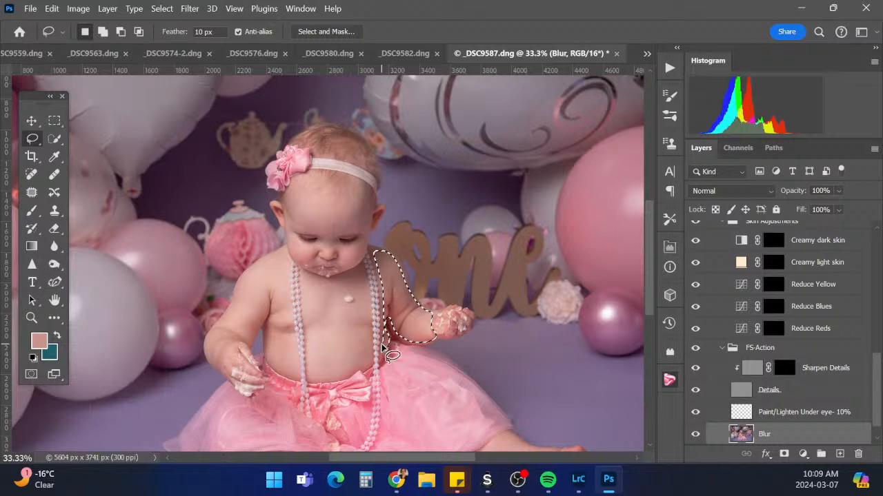
{"action": "key", "text": "ctrl+d"}
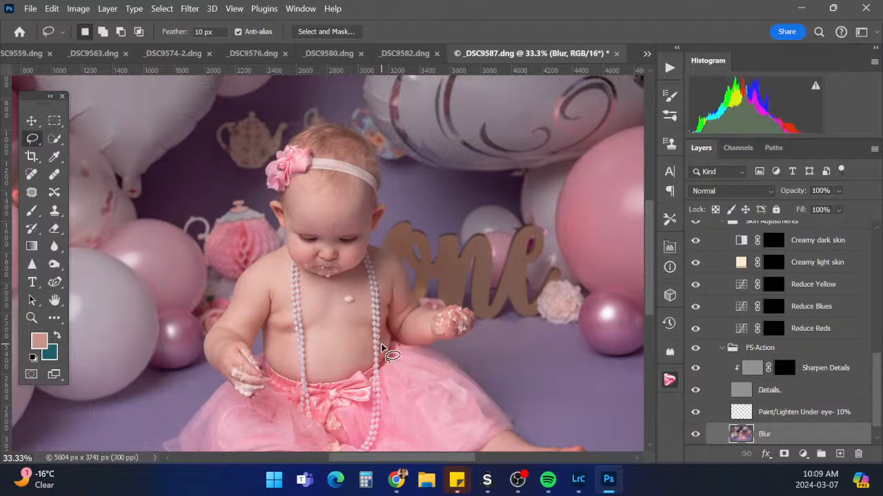
Lasso the bare skin of each lower leg and smooth it with the same Gaussian Blur
{"action": "scroll", "coordinate": [466, 267], "scroll_direction": "down", "scroll_amount": 5}
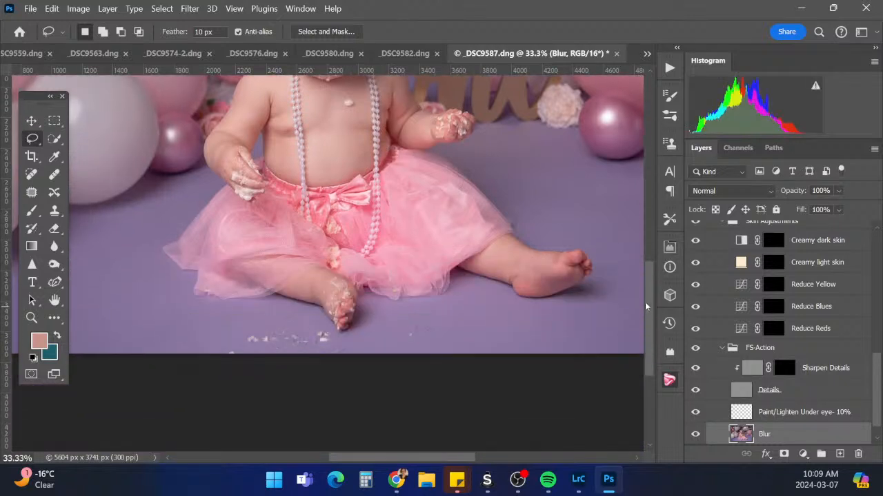
{"action": "mouse_move", "coordinate": [466, 267]}
{"action": "left_mouse_down"}
{"action": "mouse_move", "coordinate": [513, 243]}
{"action": "mouse_move", "coordinate": [569, 263]}
{"action": "mouse_move", "coordinate": [571, 272]}
{"action": "mouse_move", "coordinate": [540, 292]}
{"action": "mouse_move", "coordinate": [469, 266]}
{"action": "left_mouse_up"}
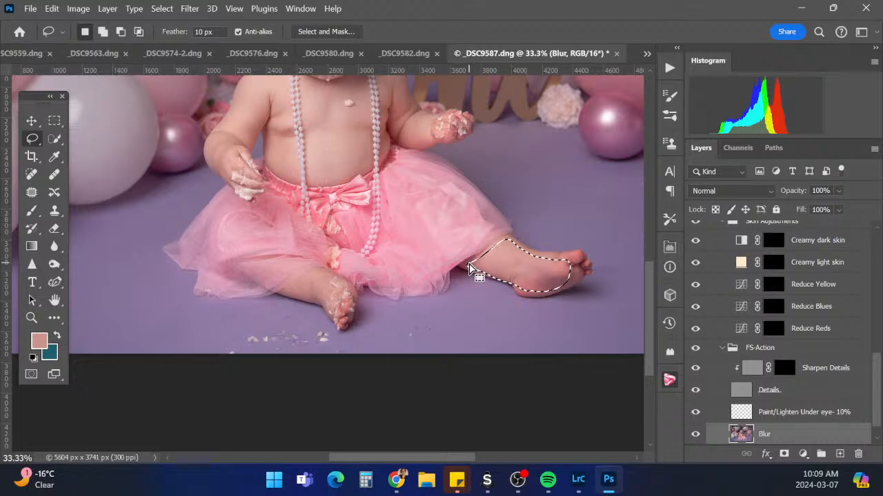
{"action": "mouse_move", "coordinate": [293, 288]}
{"action": "left_mouse_down"}
{"action": "mouse_move", "coordinate": [311, 274]}
{"action": "mouse_move", "coordinate": [332, 280]}
{"action": "mouse_move", "coordinate": [325, 301]}
{"action": "mouse_move", "coordinate": [290, 292]}
{"action": "left_mouse_up"}
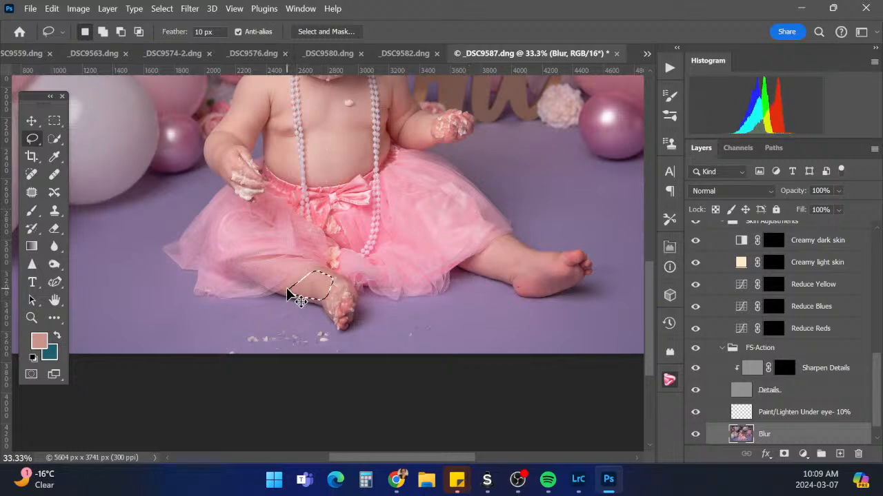
On the Paint/Lighten Under eye layer, lighten the skin around the eyes with a 35-pixel brush in Lighten mode at 10% opacity
{"action": "left_click", "coordinate": [810, 414]}
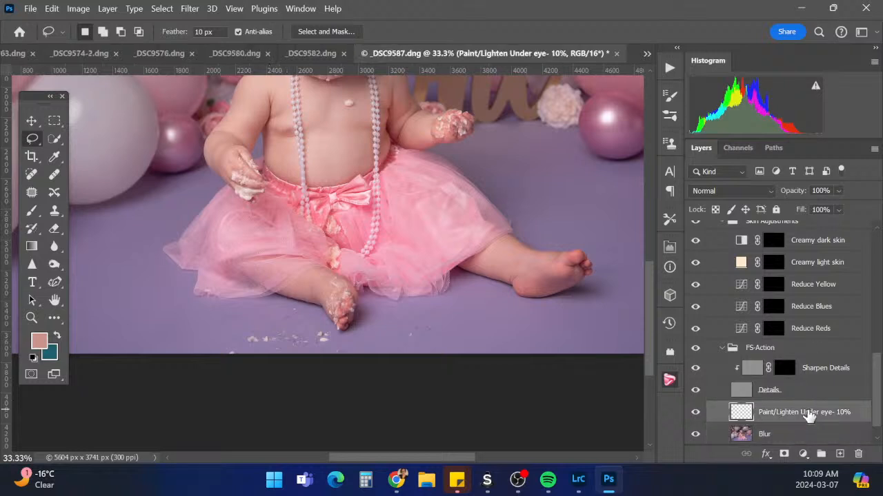
{"action": "scroll", "coordinate": [640, 311], "scroll_direction": "up", "scroll_amount": 5}
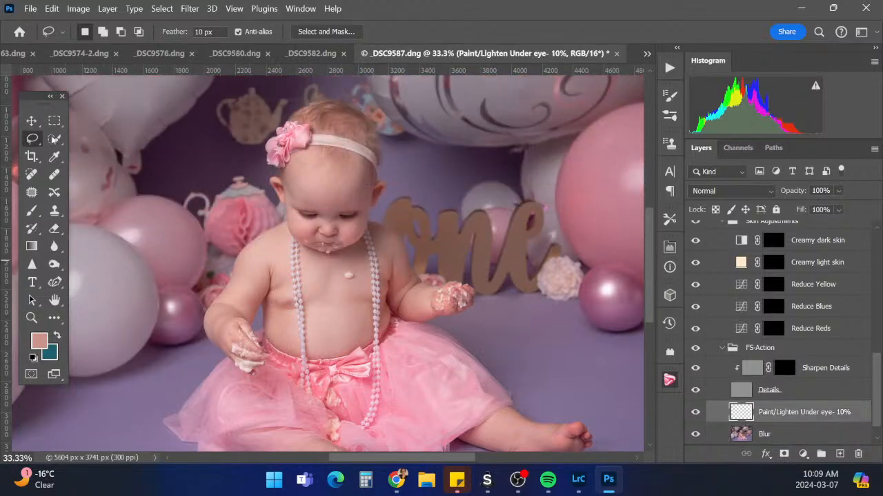
{"action": "left_click", "coordinate": [32, 174]}
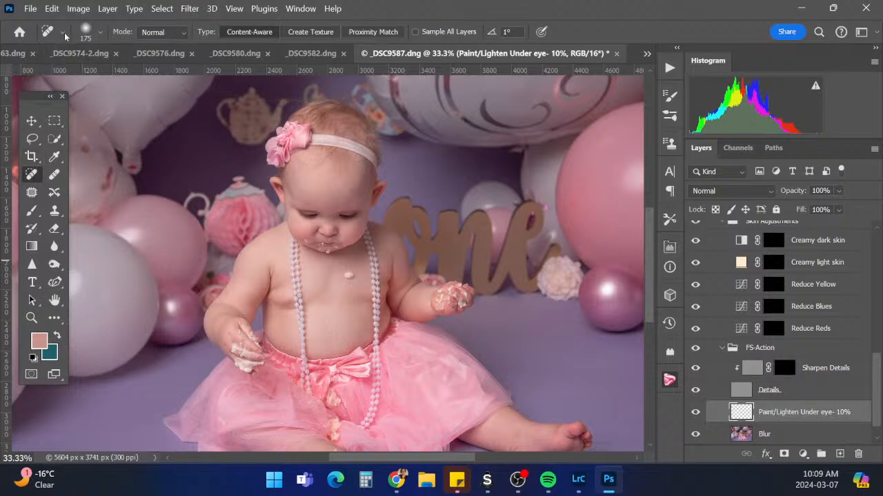
{"action": "left_click", "coordinate": [32, 210]}
{"action": "left_click", "coordinate": [204, 32]}
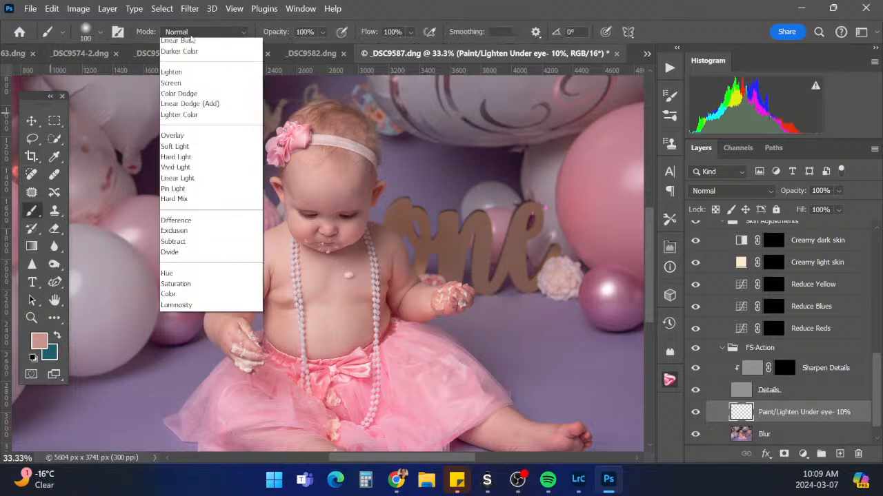
{"action": "left_click", "coordinate": [181, 160]}
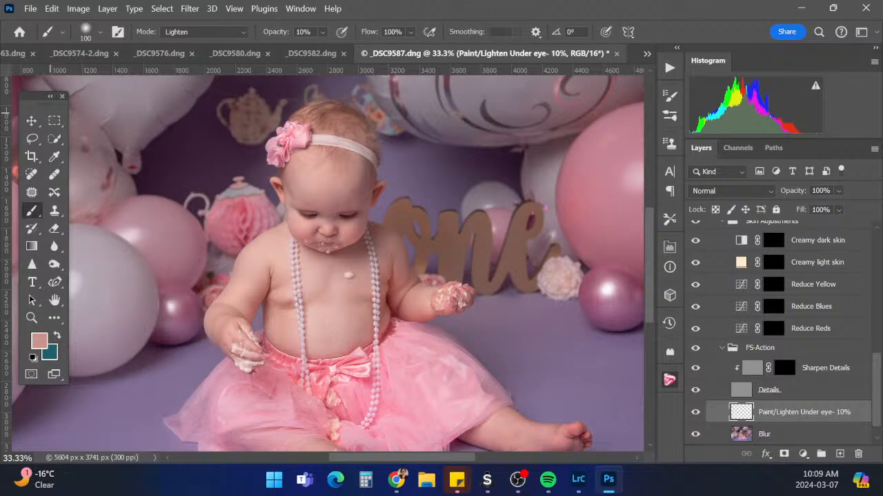
{"action": "key", "text": "ctrl+plus"}
{"action": "key", "text": "ctrl+plus"}
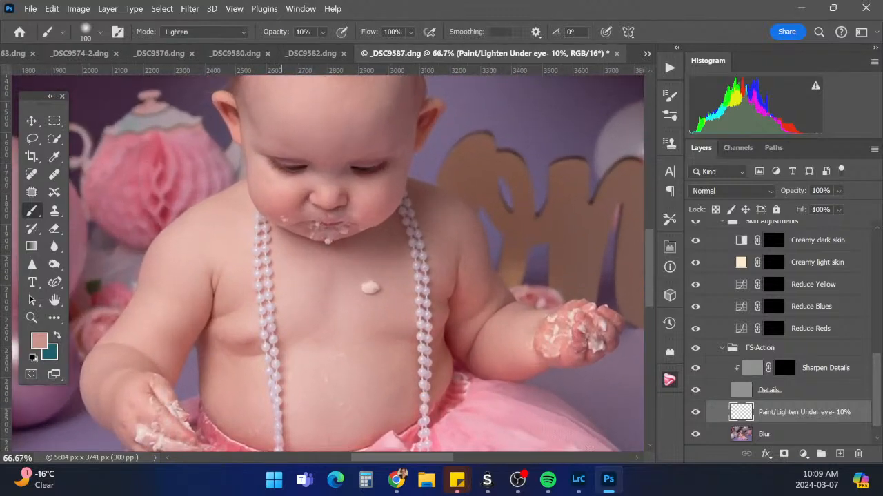
{"action": "key", "text": "ctrl+plus"}
{"action": "key", "text": "ctrl+plus"}
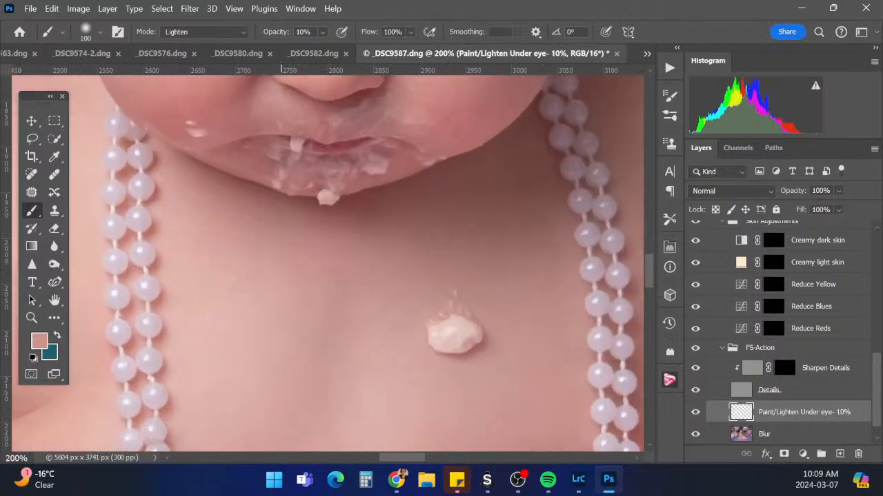
{"action": "left_click_drag", "start_coordinate": [649, 268], "coordinate": [649, 238]}
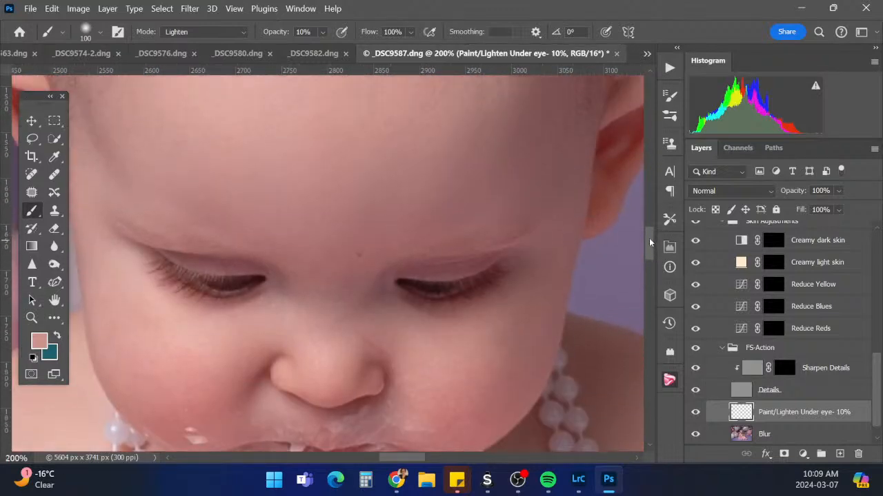
{"action": "key", "text": "bracketleft"}
{"action": "key", "text": "bracketleft"}
{"action": "key", "text": "bracketleft"}
{"action": "key", "text": "bracketleft"}
{"action": "key", "text": "bracketleft"}
{"action": "key", "text": "bracketleft"}
{"action": "key", "text": "bracketleft"}
{"action": "key", "text": "bracketleft"}
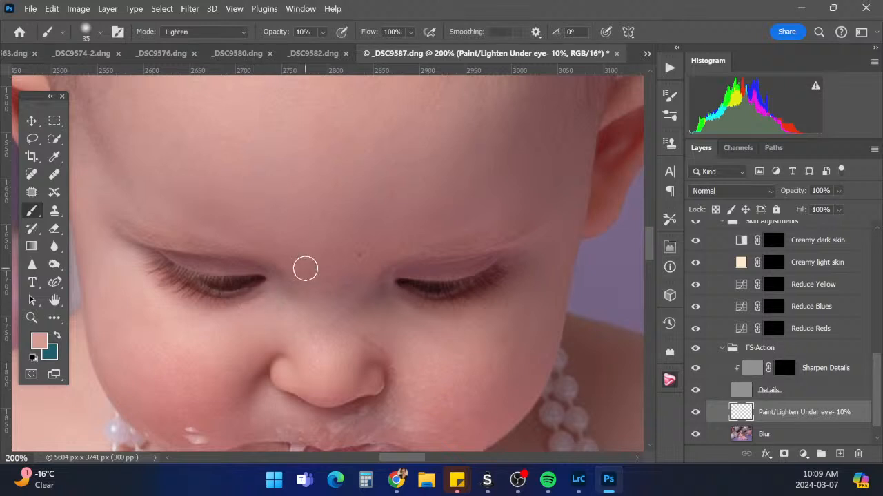
Heal the skin texture beside the nose and on the cheek on the Details layer with a 20-pixel Spot Healing Brush
{"action": "left_click", "coordinate": [792, 389]}
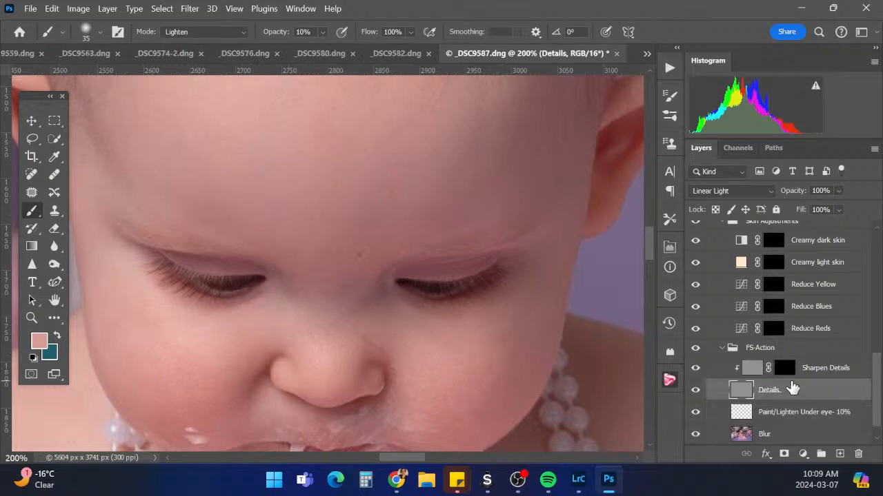
{"action": "left_click", "coordinate": [34, 176]}
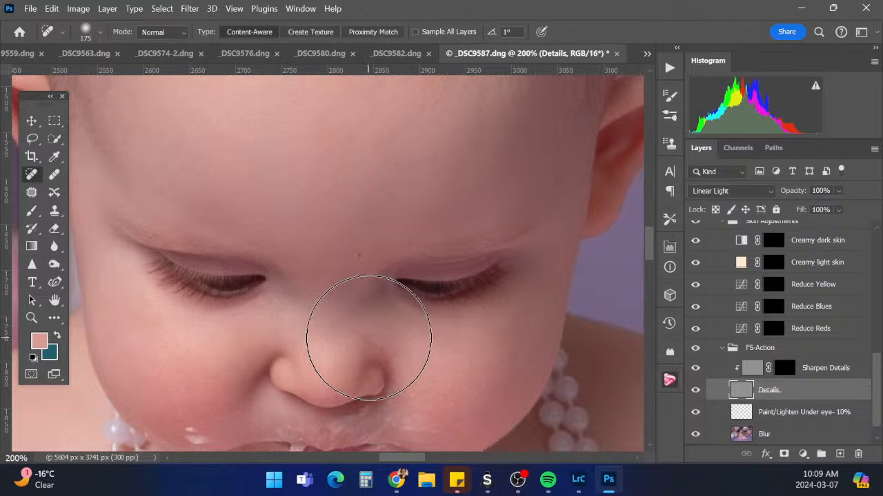
{"action": "key", "text": "bracketleft"}
{"action": "key", "text": "bracketleft"}
{"action": "key", "text": "bracketleft"}
{"action": "key", "text": "bracketleft"}
{"action": "key", "text": "bracketleft"}
{"action": "key", "text": "bracketleft"}
{"action": "key", "text": "bracketleft"}
{"action": "key", "text": "bracketleft"}
{"action": "key", "text": "bracketleft"}
{"action": "key", "text": "bracketleft"}
{"action": "key", "text": "bracketleft"}
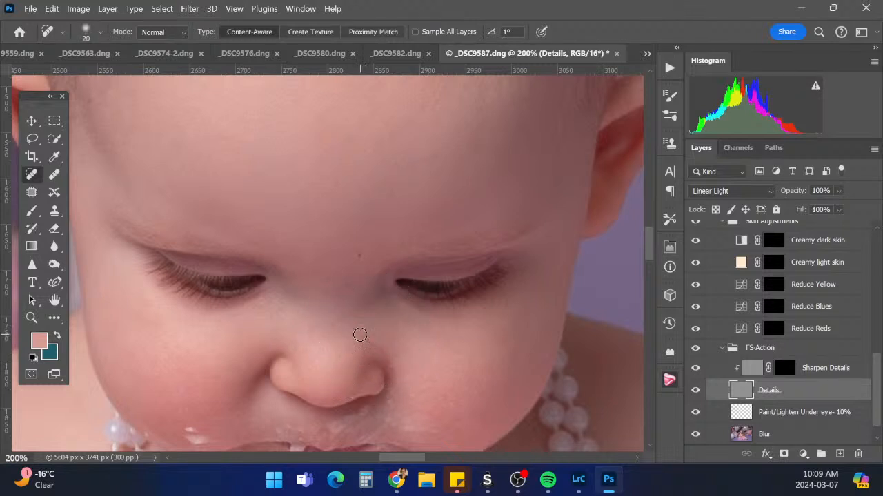
{"action": "left_click_drag", "start_coordinate": [358, 335], "coordinate": [391, 350]}
{"action": "left_click_drag", "start_coordinate": [250, 367], "coordinate": [259, 356]}
Examine the baby's belly, arms, skirt and the floor up close for remaining blemishes, and return to the whole photo
{"action": "mouse_move", "coordinate": [651, 242]}
{"action": "left_mouse_down"}
{"action": "mouse_move", "coordinate": [651, 224]}
{"action": "mouse_move", "coordinate": [653, 314]}
{"action": "left_mouse_up"}
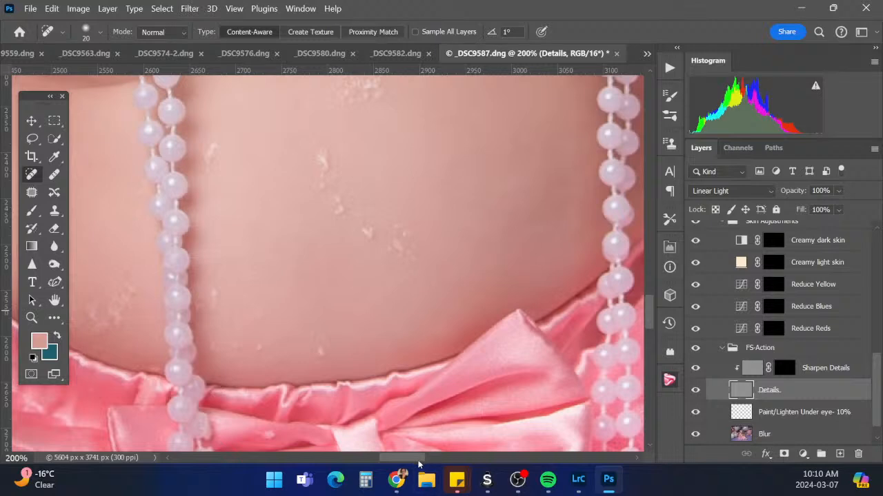
{"action": "left_click_drag", "start_coordinate": [417, 461], "coordinate": [383, 458]}
{"action": "left_click_drag", "start_coordinate": [648, 324], "coordinate": [648, 289]}
{"action": "left_click_drag", "start_coordinate": [381, 459], "coordinate": [447, 452]}
{"action": "left_click_drag", "start_coordinate": [649, 279], "coordinate": [646, 397]}
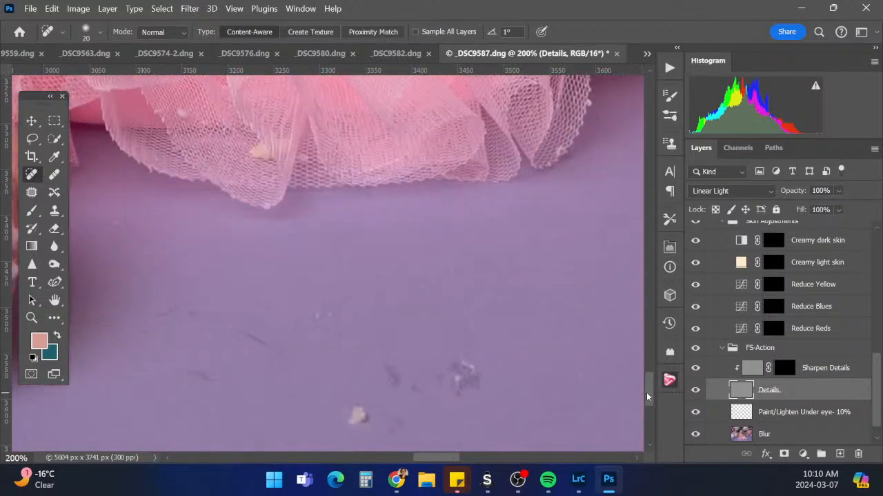
{"action": "key", "text": "ctrl+minus"}
{"action": "key", "text": "ctrl+minus"}
{"action": "key", "text": "ctrl+minus"}
{"action": "key", "text": "ctrl+minus"}
{"action": "key", "text": "ctrl+minus"}
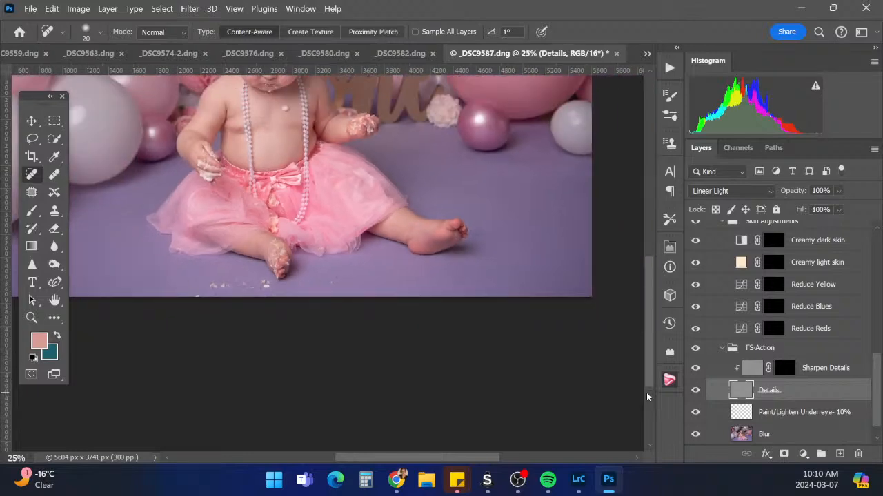
{"action": "key", "text": "ctrl+minus"}
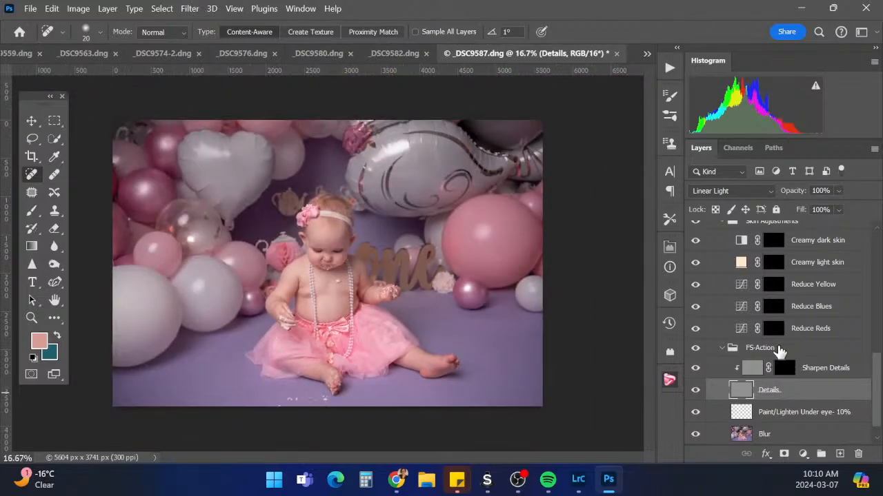
Paint white on the Sharpen Details mask over both eyes and the mouth with a 90-pixel Normal-mode brush at 100% opacity
{"action": "left_click", "coordinate": [784, 368]}
{"action": "key", "text": "d"}
{"action": "left_click", "coordinate": [32, 212]}
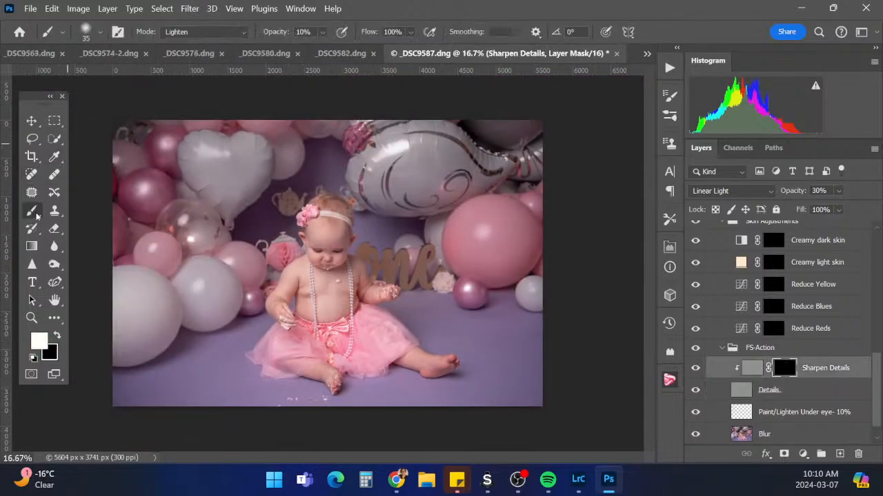
{"action": "left_click", "coordinate": [203, 32]}
{"action": "left_click", "coordinate": [178, 41]}
{"action": "key", "text": "ctrl+plus"}
{"action": "key", "text": "ctrl+plus"}
{"action": "key", "text": "ctrl+plus"}
{"action": "key", "text": "ctrl+plus"}
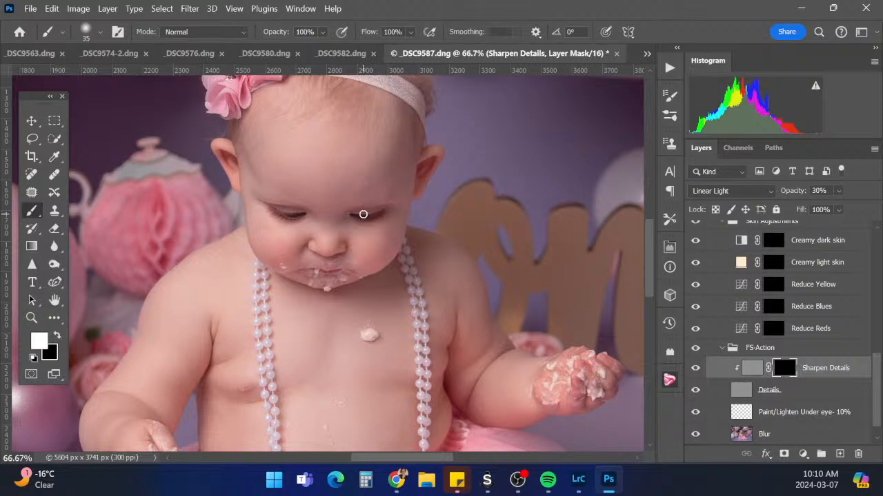
{"action": "key", "text": "bracketright"}
{"action": "key", "text": "bracketright"}
{"action": "key", "text": "bracketright"}
{"action": "key", "text": "bracketright"}
{"action": "left_click_drag", "start_coordinate": [359, 214], "coordinate": [369, 217]}
{"action": "left_click_drag", "start_coordinate": [283, 210], "coordinate": [307, 213]}
{"action": "mouse_move", "coordinate": [330, 264]}
{"action": "left_mouse_down"}
{"action": "mouse_move", "coordinate": [327, 255]}
{"action": "mouse_move", "coordinate": [356, 259]}
{"action": "left_mouse_up"}
Paint white on the Creamy light skin mask over the baby's face, arms and leg with a 200-pixel brush
{"action": "left_click", "coordinate": [723, 350]}
{"action": "left_click", "coordinate": [772, 328]}
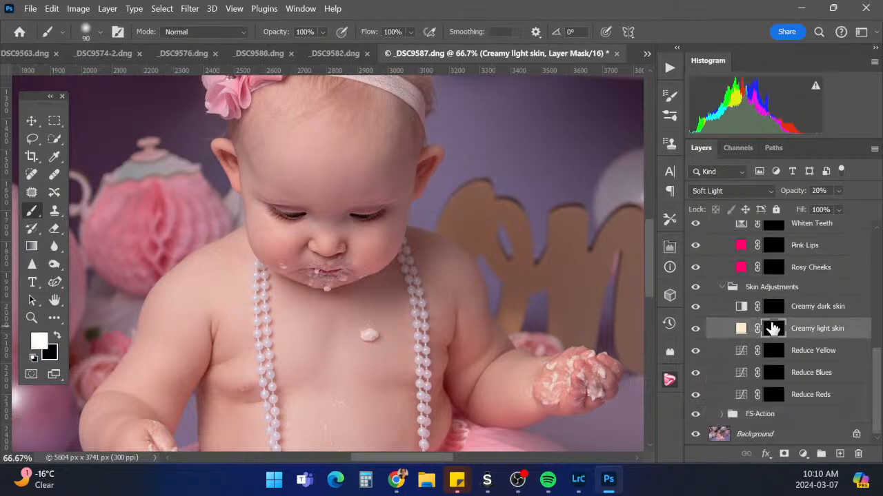
{"action": "key", "text": "bracketright"}
{"action": "key", "text": "bracketright"}
{"action": "key", "text": "bracketright"}
{"action": "key", "text": "bracketright"}
{"action": "mouse_move", "coordinate": [316, 161]}
{"action": "left_mouse_down"}
{"action": "mouse_move", "coordinate": [340, 163]}
{"action": "mouse_move", "coordinate": [347, 203]}
{"action": "mouse_move", "coordinate": [284, 241]}
{"action": "mouse_move", "coordinate": [358, 223]}
{"action": "mouse_move", "coordinate": [379, 244]}
{"action": "left_mouse_up"}
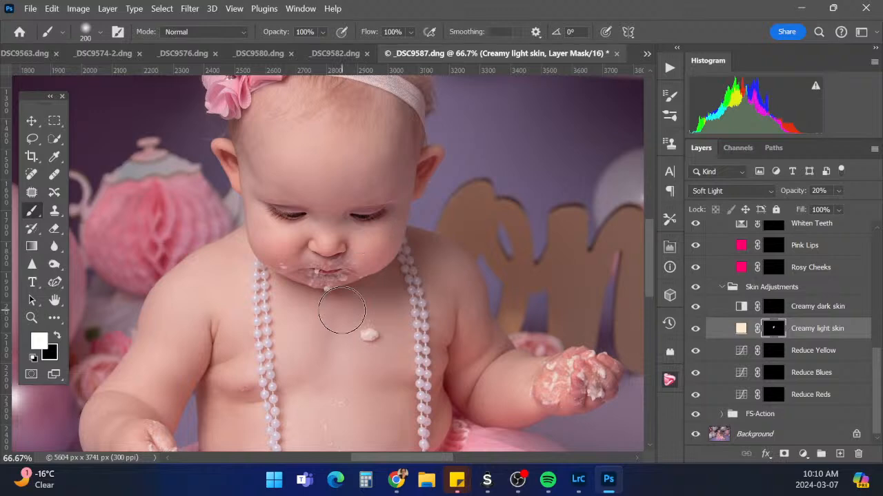
{"action": "key", "text": "bracketright"}
{"action": "key", "text": "ctrl+minus"}
{"action": "key", "text": "ctrl+minus"}
{"action": "key", "text": "ctrl+minus"}
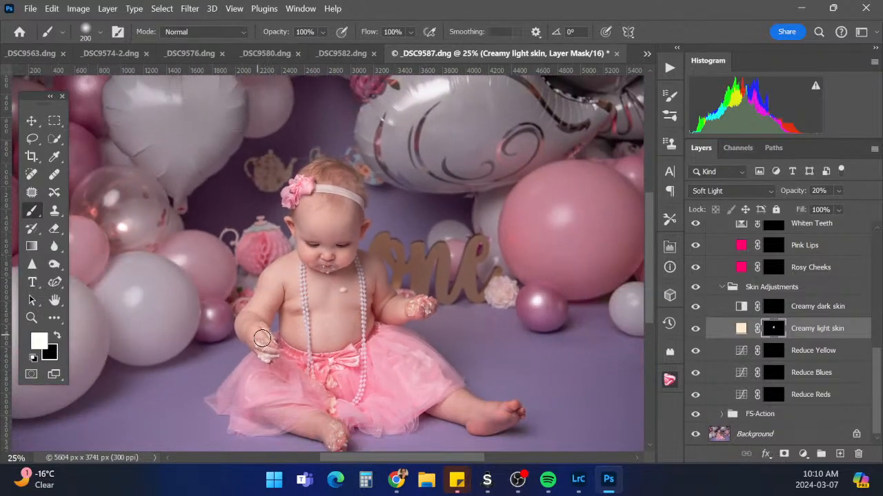
{"action": "mouse_move", "coordinate": [382, 282]}
{"action": "left_mouse_down"}
{"action": "mouse_move", "coordinate": [397, 308]}
{"action": "mouse_move", "coordinate": [403, 294]}
{"action": "left_mouse_up"}
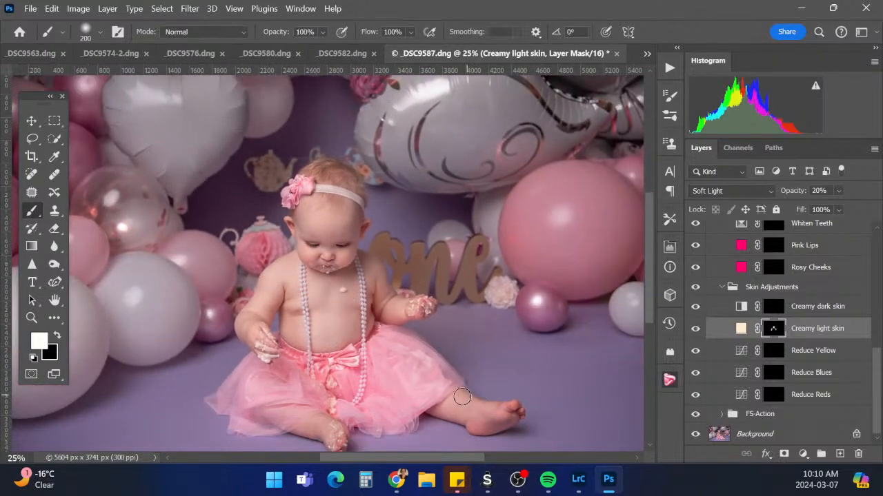
{"action": "left_click_drag", "start_coordinate": [462, 398], "coordinate": [486, 412]}
Paint white on the Rosy Cheeks mask over the baby's cheeks
{"action": "left_click", "coordinate": [722, 287]}
{"action": "left_click", "coordinate": [777, 376]}
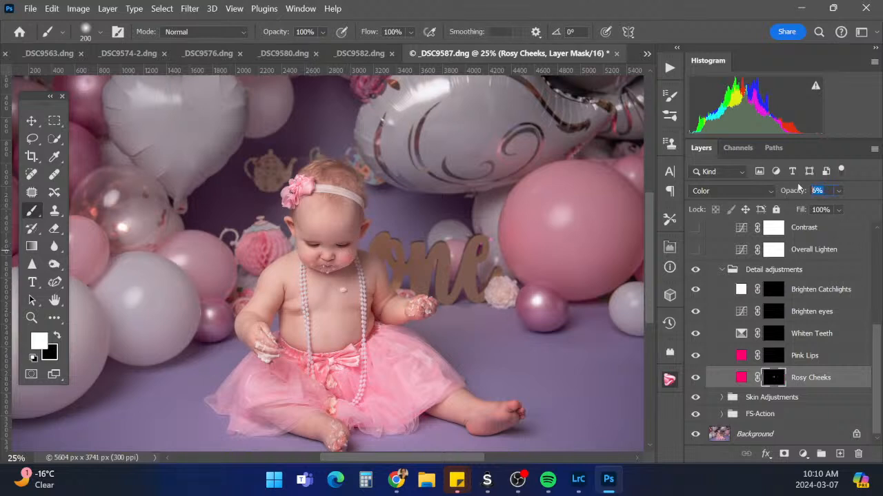
{"action": "left_click", "coordinate": [802, 359]}
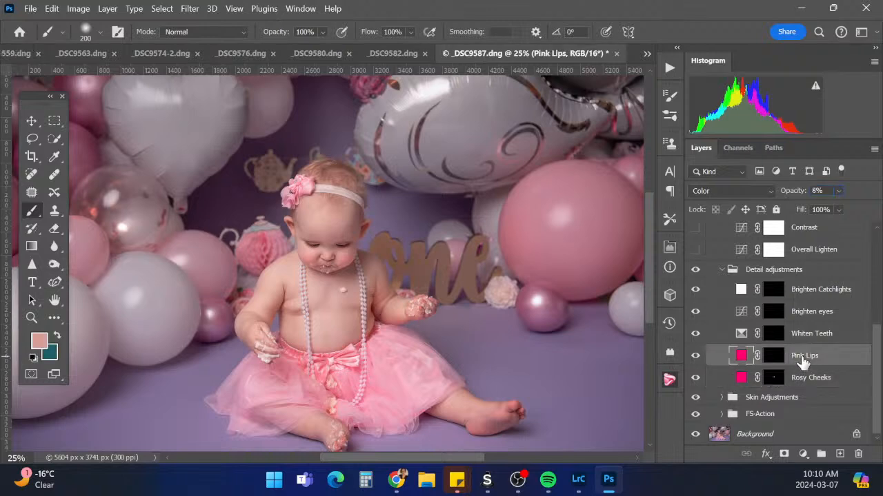
Paint white on the Brighten eyes mask over both eyes with the 200-pixel brush
{"action": "key", "text": "ctrl+plus"}
{"action": "key", "text": "ctrl+plus"}
{"action": "key", "text": "ctrl+plus"}
{"action": "left_click", "coordinate": [821, 333]}
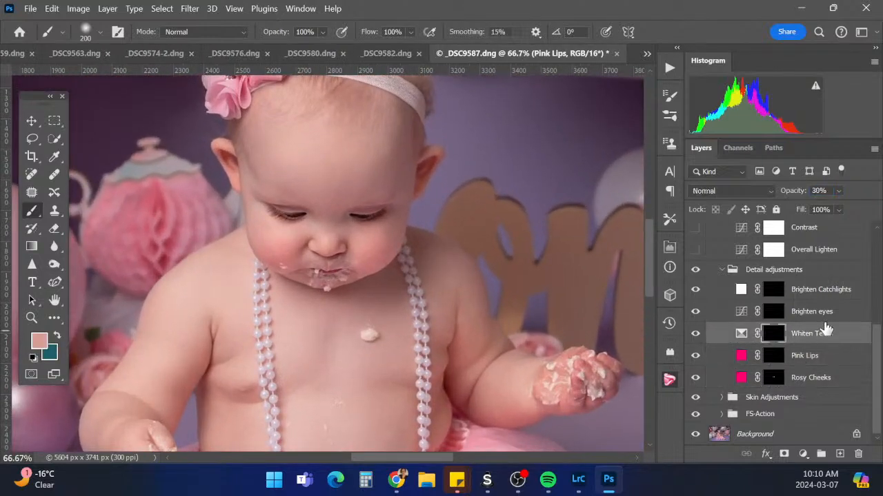
{"action": "left_click", "coordinate": [821, 310]}
{"action": "left_click_drag", "start_coordinate": [283, 208], "coordinate": [290, 207]}
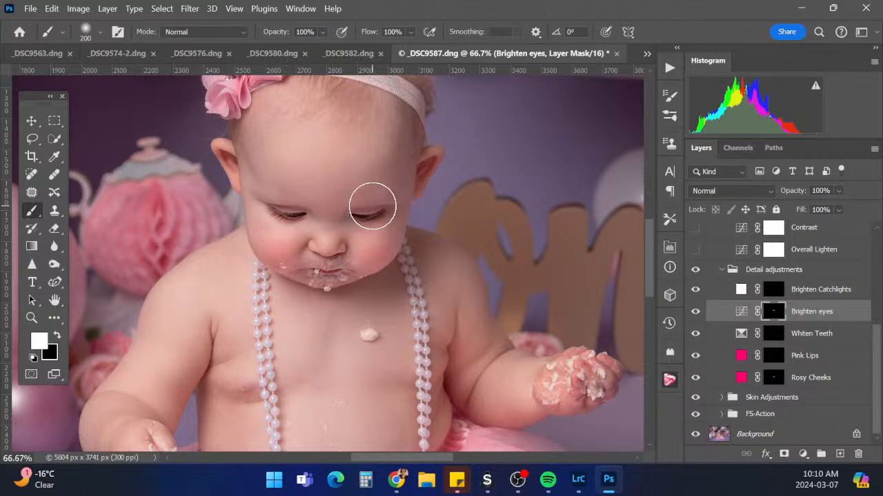
{"action": "left_click", "coordinate": [721, 270]}
Turn on the Contrast layer in the Exposure adjustments group
{"action": "key", "text": "ctrl+minus"}
{"action": "key", "text": "ctrl+minus"}
{"action": "key", "text": "ctrl+minus"}
{"action": "key", "text": "ctrl+minus"}
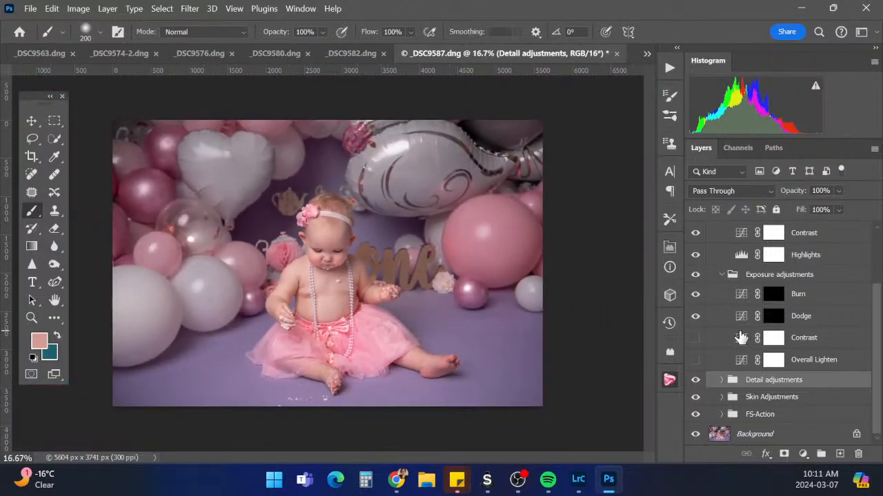
{"action": "left_click", "coordinate": [695, 337]}
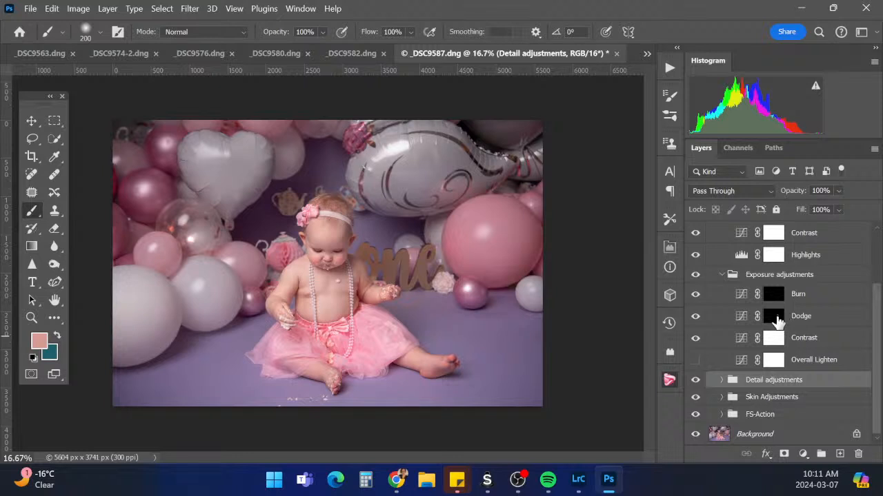
Paint white on the Dodge mask over the baby's face, arms and legs, and set the layer's opacity to 5%
{"action": "left_click", "coordinate": [773, 316]}
{"action": "mouse_move", "coordinate": [322, 239]}
{"action": "left_mouse_down"}
{"action": "mouse_move", "coordinate": [317, 261]}
{"action": "mouse_move", "coordinate": [340, 259]}
{"action": "mouse_move", "coordinate": [290, 280]}
{"action": "mouse_move", "coordinate": [277, 297]}
{"action": "mouse_move", "coordinate": [382, 283]}
{"action": "mouse_move", "coordinate": [360, 270]}
{"action": "mouse_move", "coordinate": [370, 288]}
{"action": "left_mouse_up"}
{"action": "mouse_move", "coordinate": [414, 360]}
{"action": "left_mouse_down"}
{"action": "mouse_move", "coordinate": [326, 369]}
{"action": "mouse_move", "coordinate": [336, 367]}
{"action": "left_mouse_up"}
{"action": "left_click", "coordinate": [822, 192]}
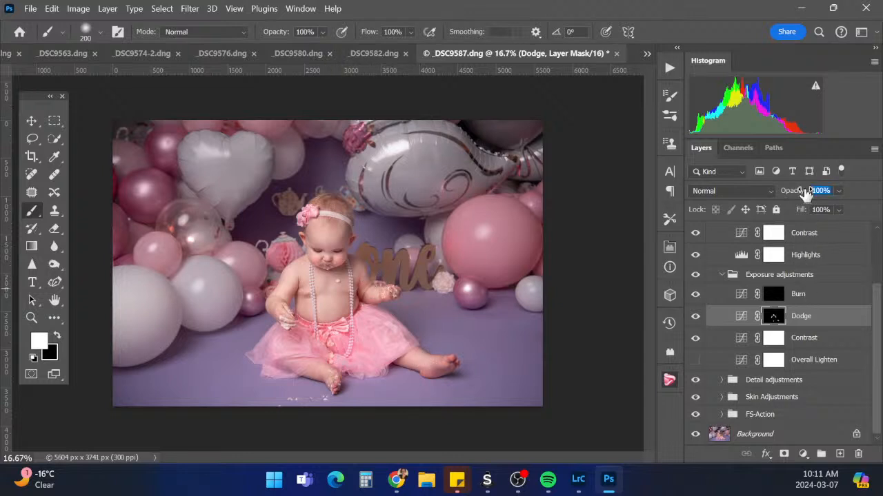
{"action": "type", "text": "5"}
Paint white on the Burn mask over the shadowed skin of the baby's neck, torso, arm and leg
{"action": "left_click", "coordinate": [773, 295]}
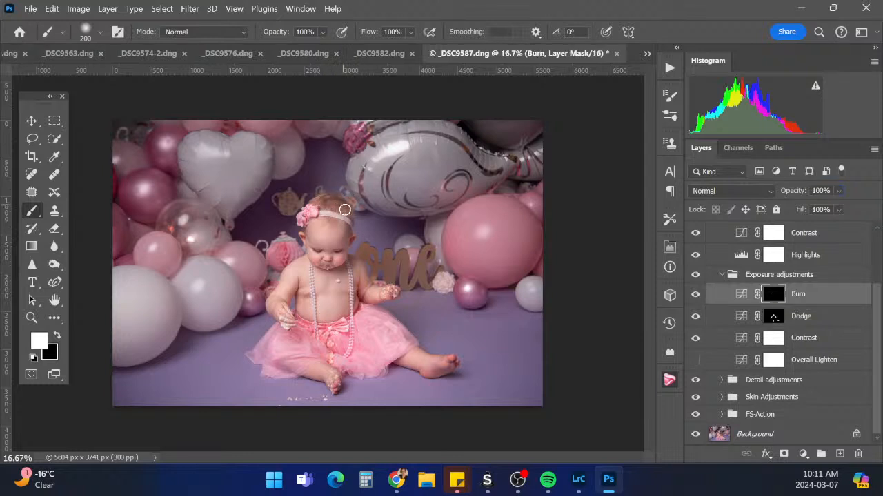
{"action": "left_click_drag", "start_coordinate": [351, 273], "coordinate": [346, 265]}
{"action": "left_click_drag", "start_coordinate": [300, 297], "coordinate": [297, 317]}
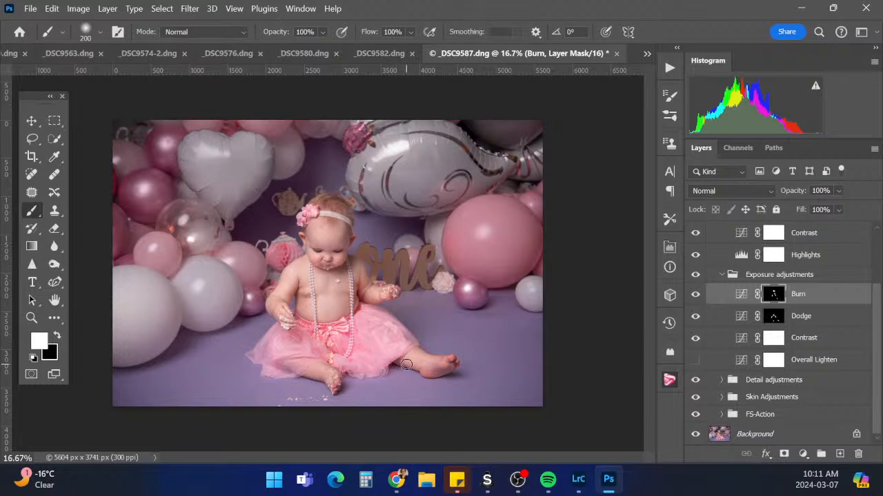
{"action": "left_click", "coordinate": [721, 275]}
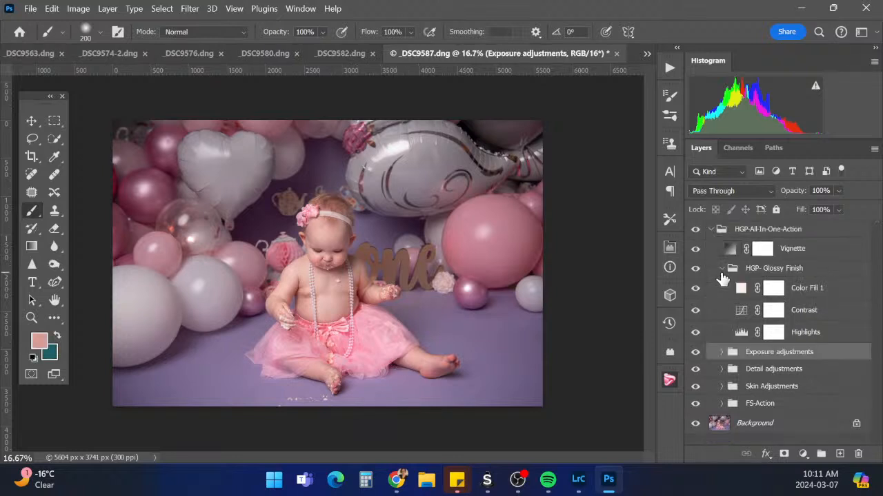
Compare the photo with and without the HGP- Glossy Finish group and the Vignette layer, leaving both on
{"action": "left_click", "coordinate": [721, 269]}
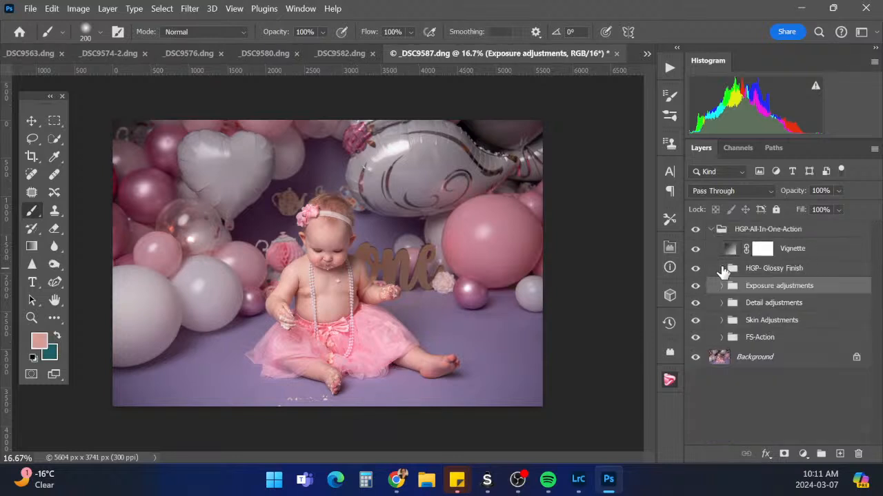
{"action": "left_click", "coordinate": [696, 268]}
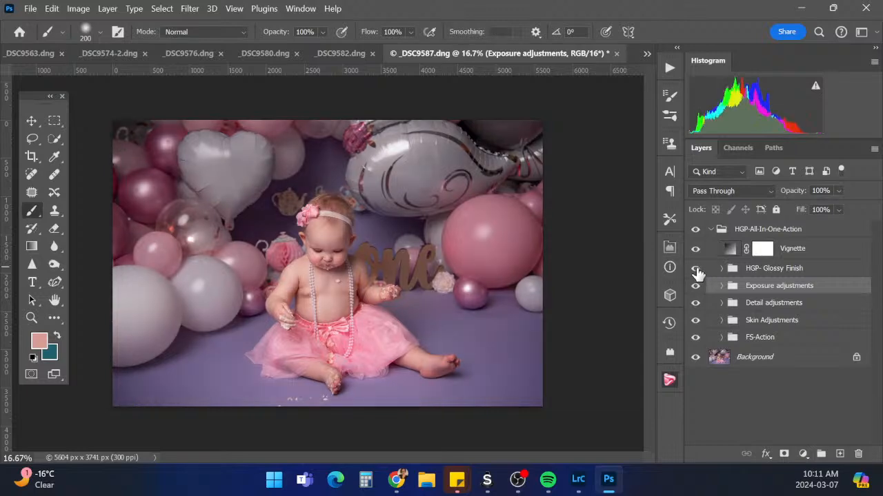
{"action": "left_click", "coordinate": [695, 269]}
{"action": "left_click", "coordinate": [696, 250]}
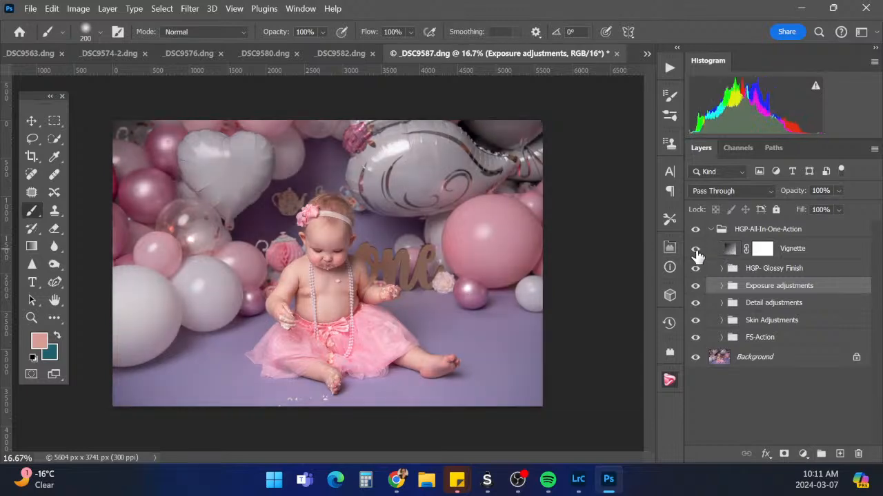
{"action": "left_click", "coordinate": [697, 251]}
{"action": "left_click", "coordinate": [711, 229]}
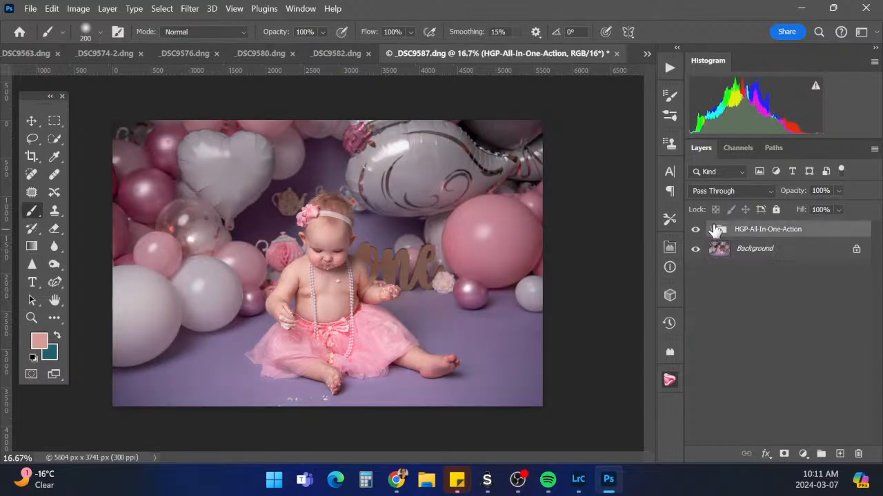
Flatten the image into the Background, discarding the hidden layers
{"action": "left_click", "coordinate": [783, 253]}
{"action": "right_click", "coordinate": [784, 252]}
{"action": "left_click", "coordinate": [779, 423]}
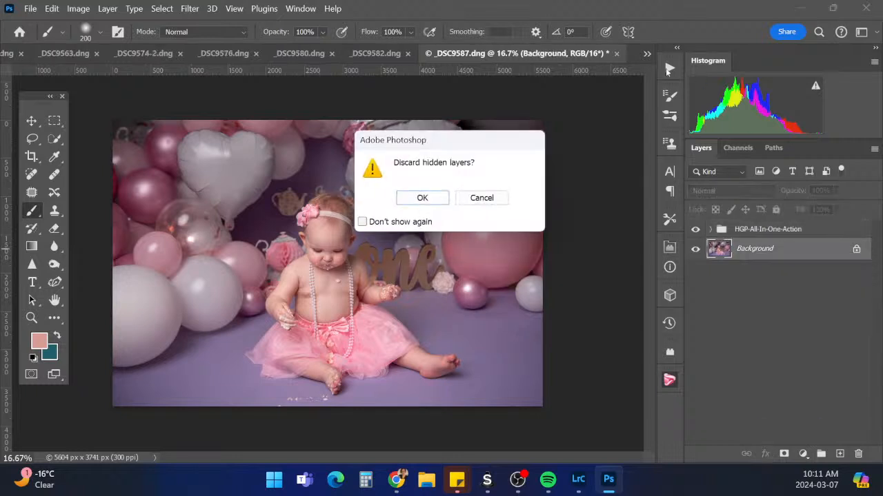
{"action": "left_click", "coordinate": [433, 197]}
Run the Sharpen for Print finishing action on the flattened photo
{"action": "left_click", "coordinate": [672, 67]}
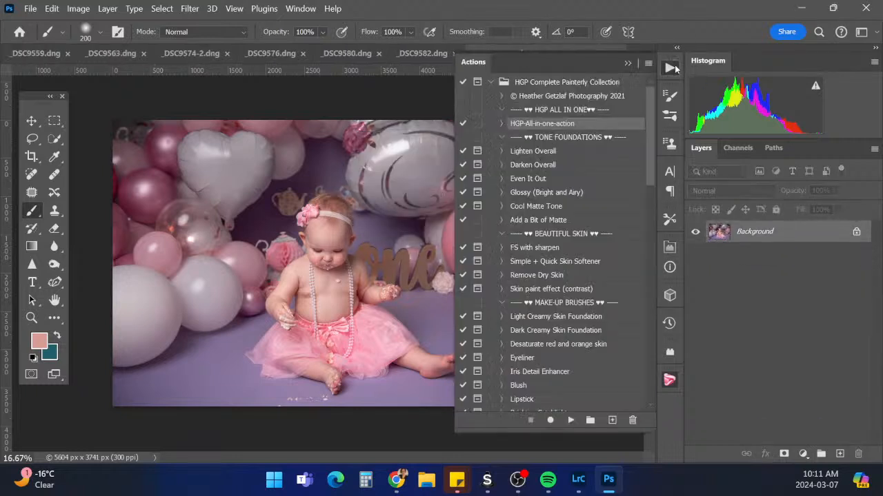
{"action": "left_click_drag", "start_coordinate": [651, 166], "coordinate": [642, 367]}
{"action": "left_click", "coordinate": [544, 310]}
{"action": "left_click", "coordinate": [571, 420]}
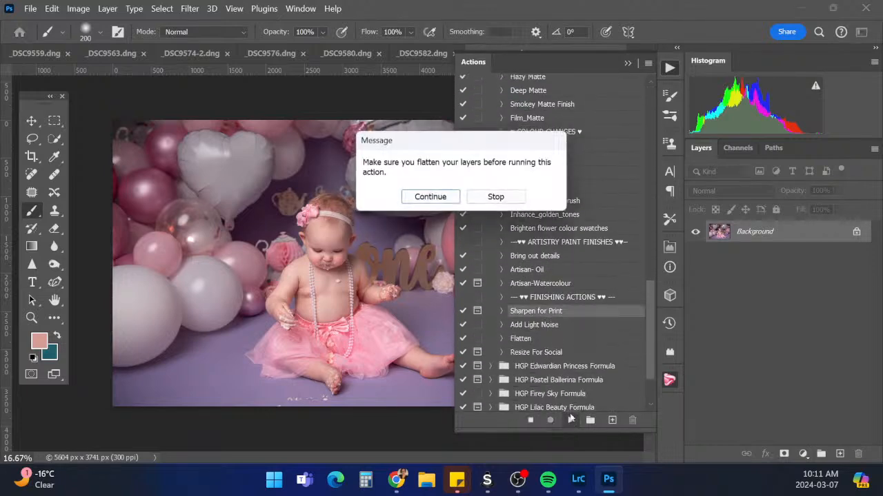
{"action": "left_click", "coordinate": [445, 199]}
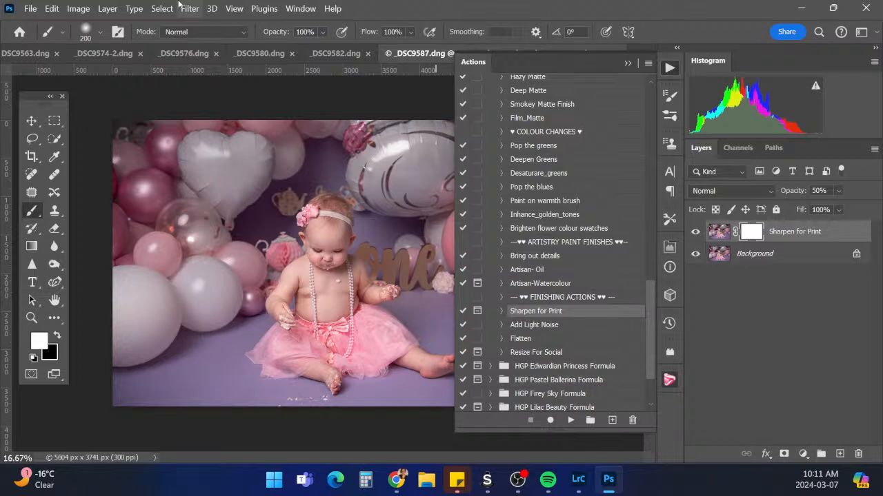
Check the effect of the Sharpen for Print layer and merge it into the Background
{"action": "left_click", "coordinate": [789, 259]}
{"action": "left_click", "coordinate": [813, 232]}
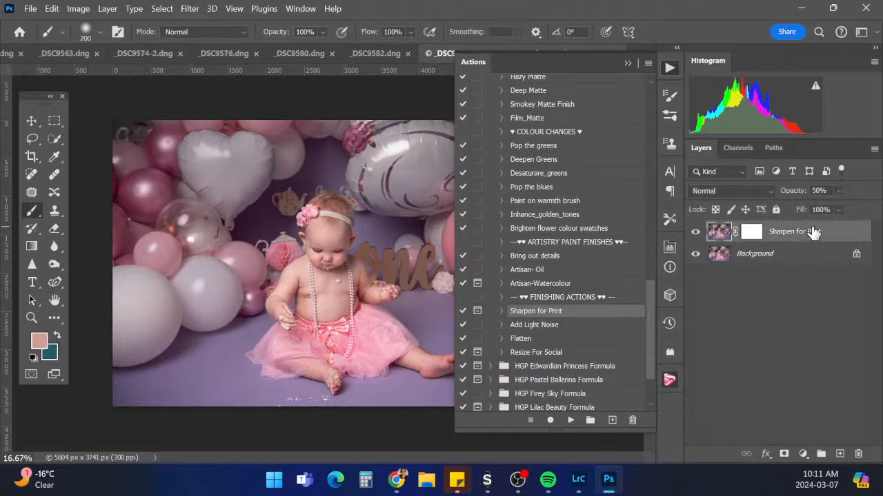
{"action": "left_click", "coordinate": [695, 232]}
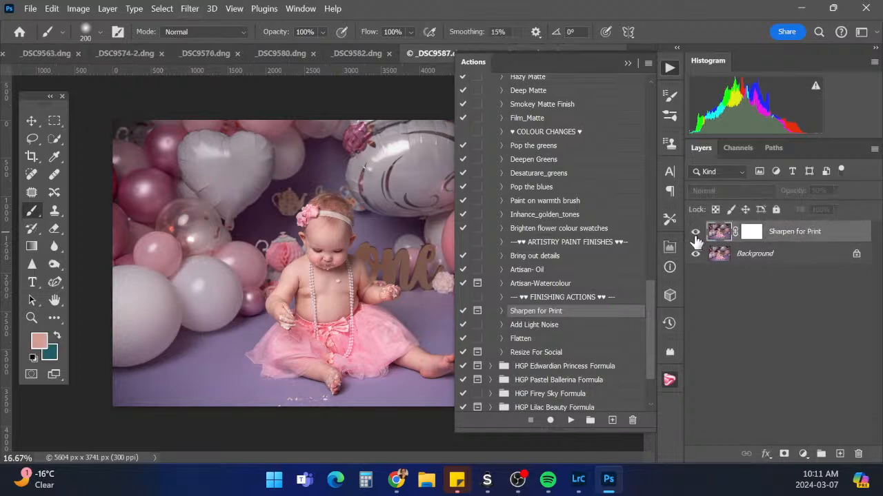
{"action": "left_click", "coordinate": [778, 255]}
{"action": "right_click", "coordinate": [798, 254]}
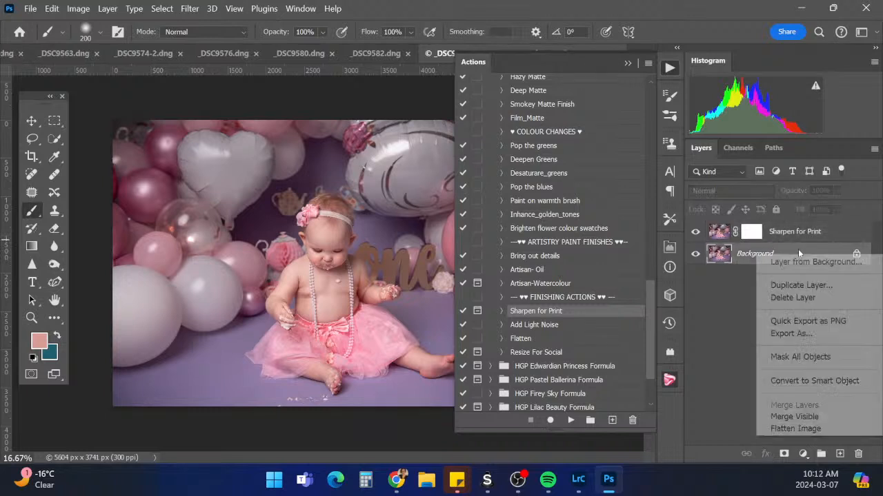
{"action": "left_click", "coordinate": [794, 416]}
Run the Add Light Noise finishing action and merge the resulting noise layer into the Background
{"action": "left_click", "coordinate": [533, 325]}
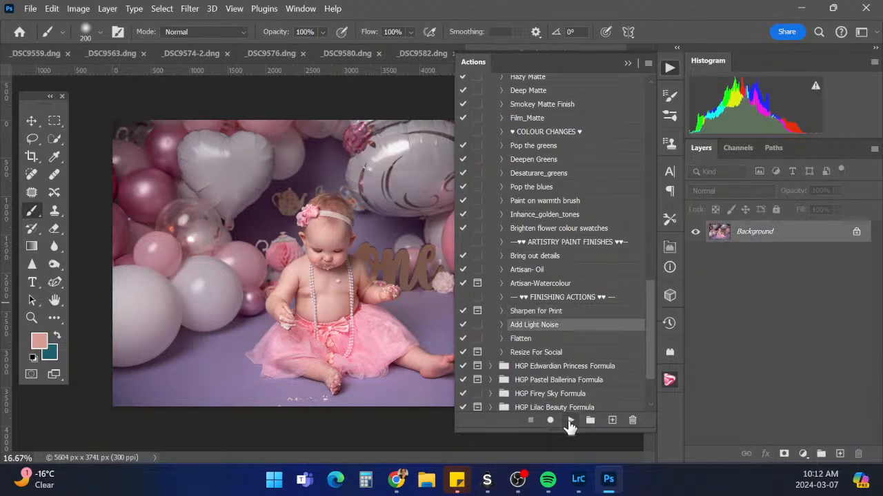
{"action": "left_click", "coordinate": [568, 421]}
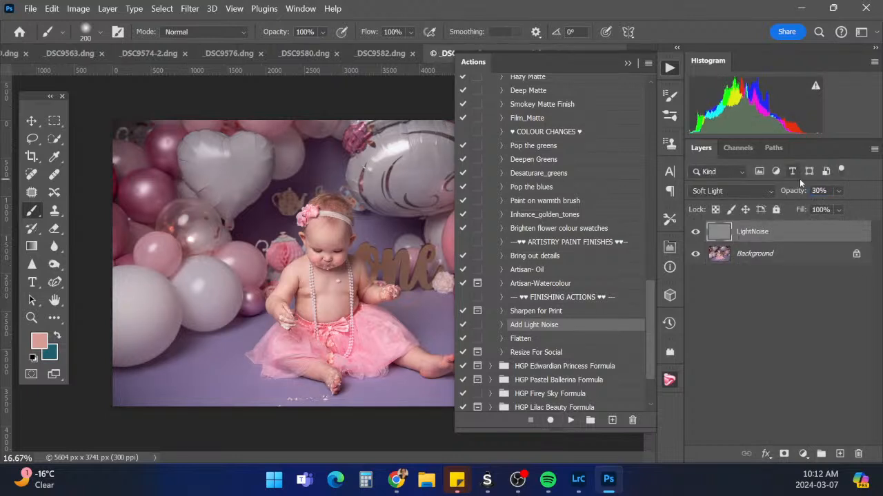
{"action": "left_click", "coordinate": [786, 256]}
{"action": "right_click", "coordinate": [786, 256]}
{"action": "left_click", "coordinate": [809, 422]}
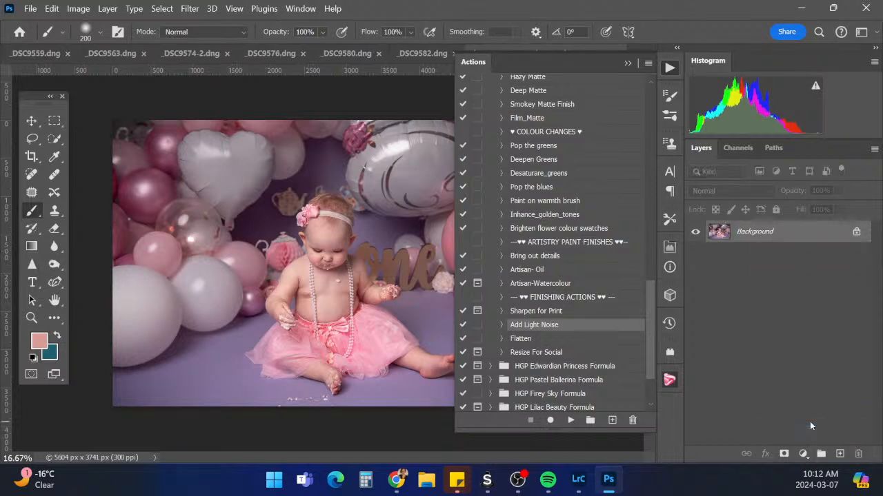
Save the finished _DSC9587 photo and close it
{"action": "left_click", "coordinate": [629, 62]}
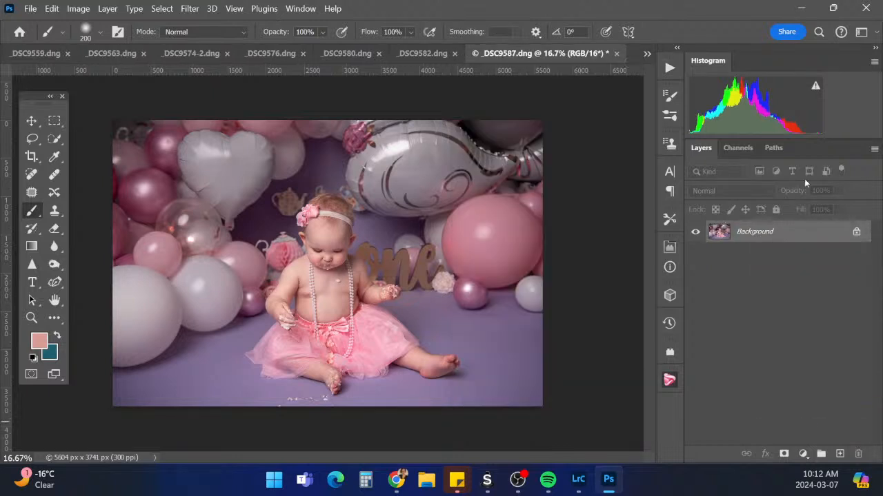
{"action": "left_click", "coordinate": [31, 8]}
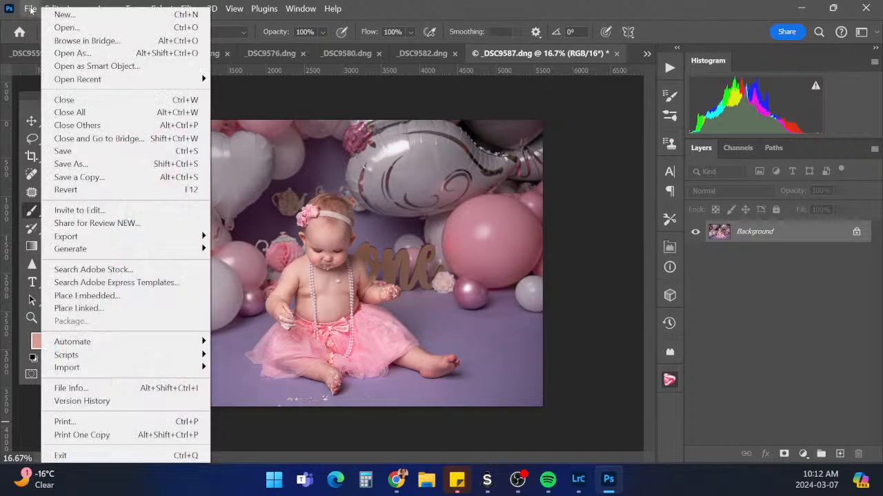
{"action": "left_click", "coordinate": [63, 151]}
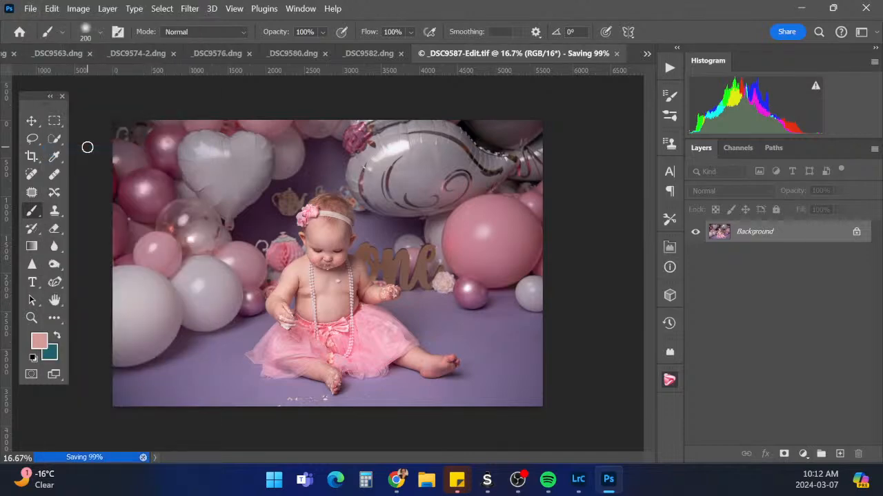
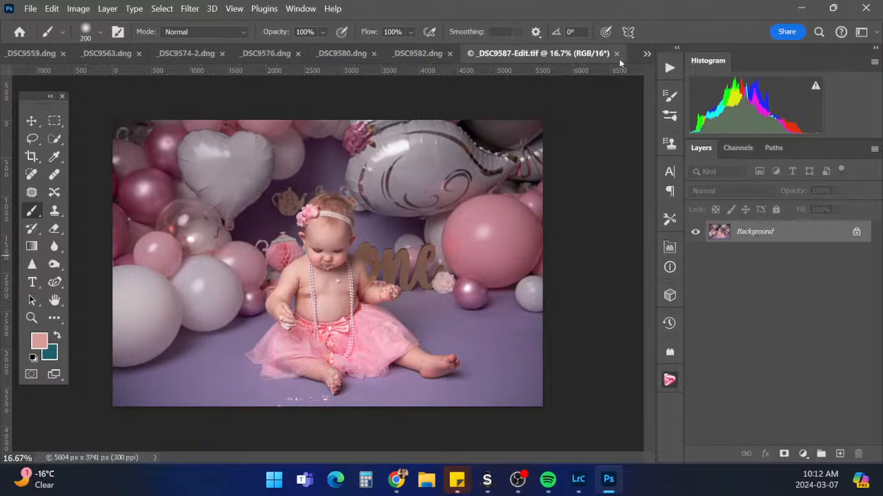
{"action": "key", "text": "ctrl+w"}
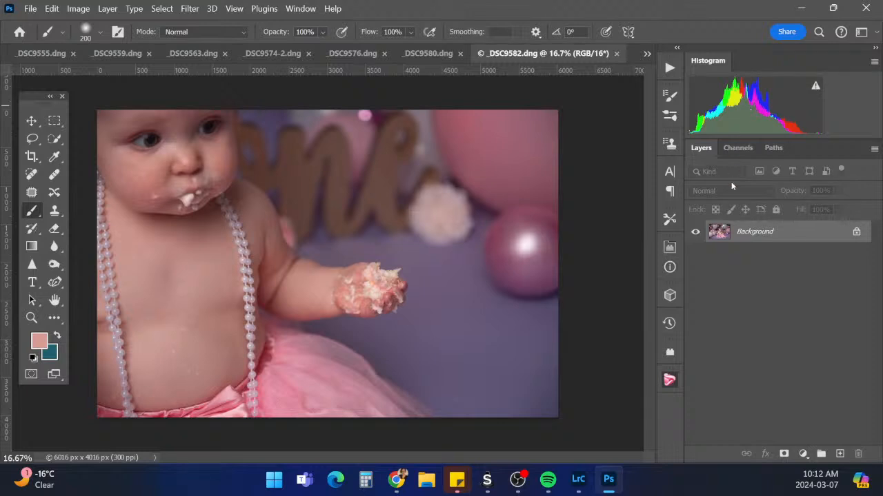
Run the HGP-All-in-one-action on the _DSC9582 photo
{"action": "left_click", "coordinate": [667, 69]}
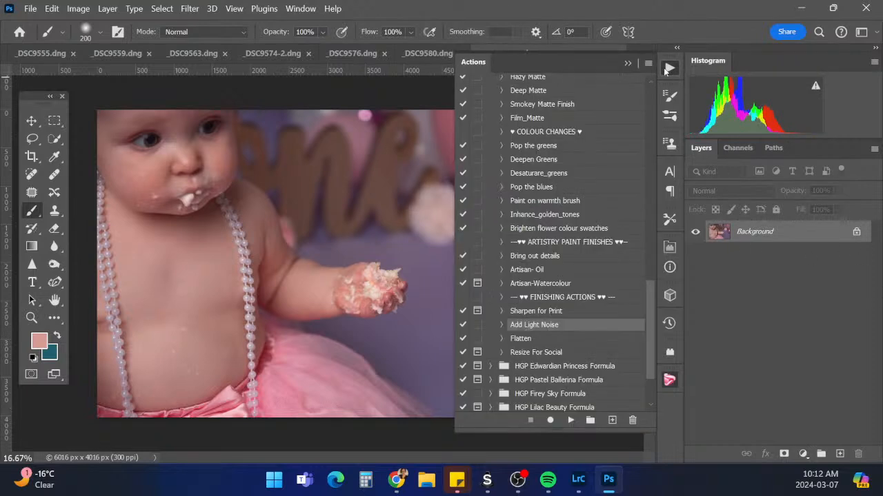
{"action": "left_click_drag", "start_coordinate": [651, 323], "coordinate": [663, 109]}
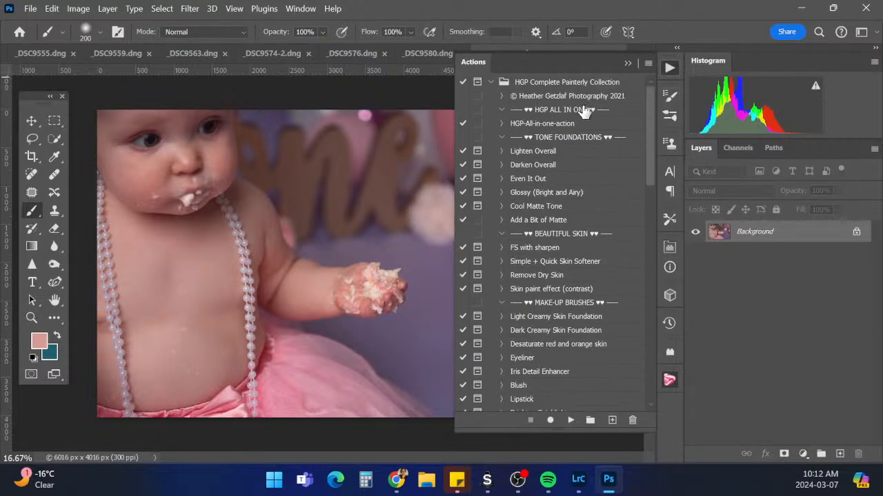
{"action": "left_click", "coordinate": [540, 123]}
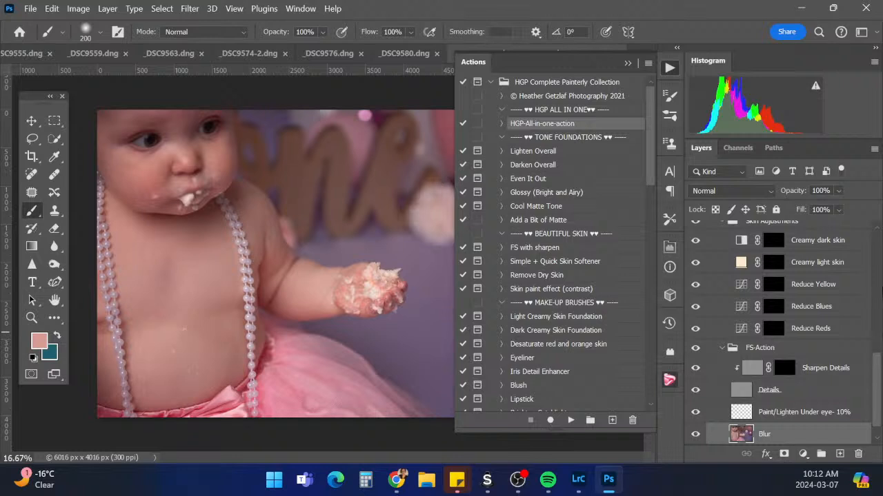
{"action": "left_click", "coordinate": [628, 63]}
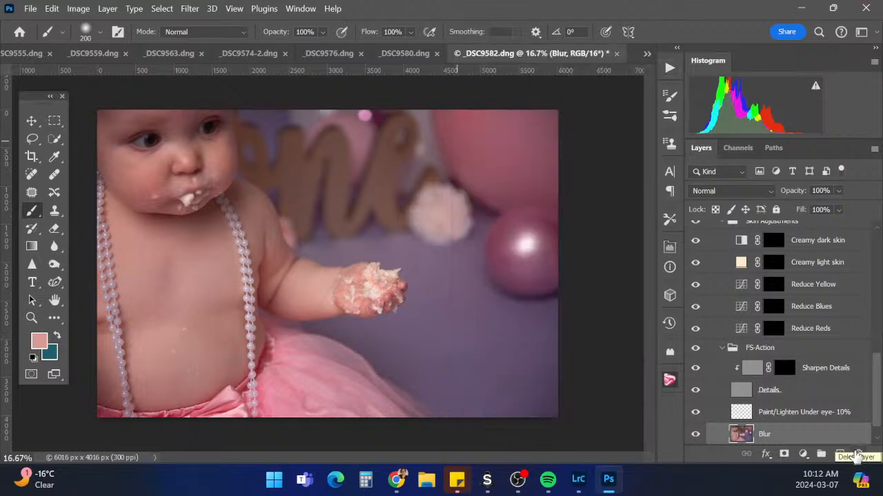
Lasso the baby's chest and belly between the pearl strands on the Blur layer and reapply the Gaussian Blur filter
{"action": "left_click", "coordinate": [31, 138]}
{"action": "mouse_move", "coordinate": [111, 206]}
{"action": "left_mouse_down"}
{"action": "mouse_move", "coordinate": [147, 394]}
{"action": "mouse_move", "coordinate": [203, 399]}
{"action": "mouse_move", "coordinate": [238, 366]}
{"action": "mouse_move", "coordinate": [227, 252]}
{"action": "mouse_move", "coordinate": [211, 218]}
{"action": "mouse_move", "coordinate": [167, 228]}
{"action": "mouse_move", "coordinate": [117, 210]}
{"action": "left_mouse_up"}
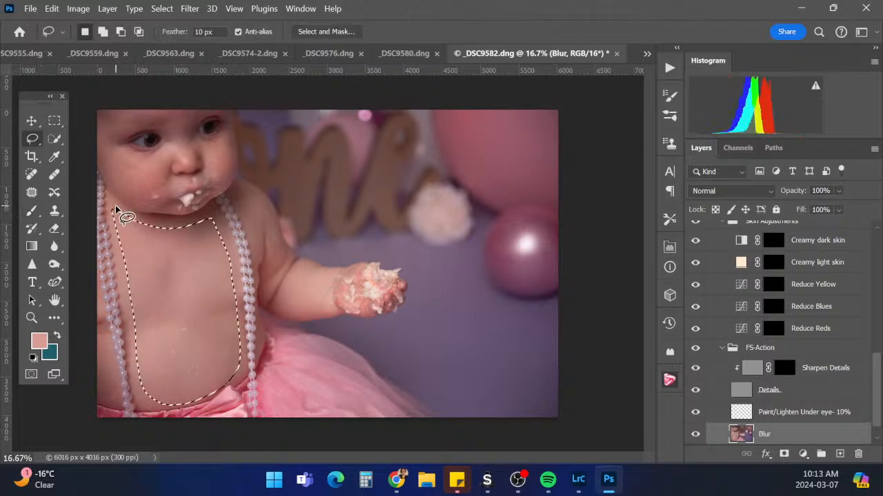
{"action": "left_click", "coordinate": [190, 8]}
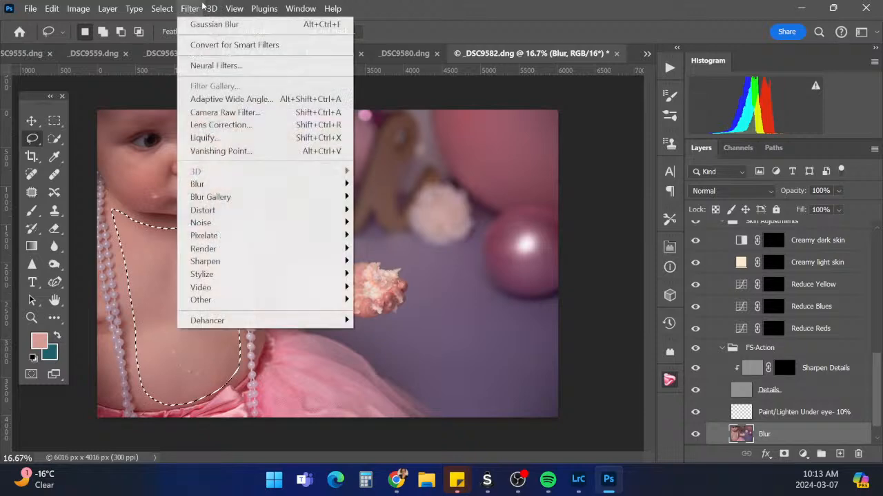
{"action": "left_click", "coordinate": [190, 8]}
{"action": "left_click", "coordinate": [191, 8]}
{"action": "left_click", "coordinate": [207, 25]}
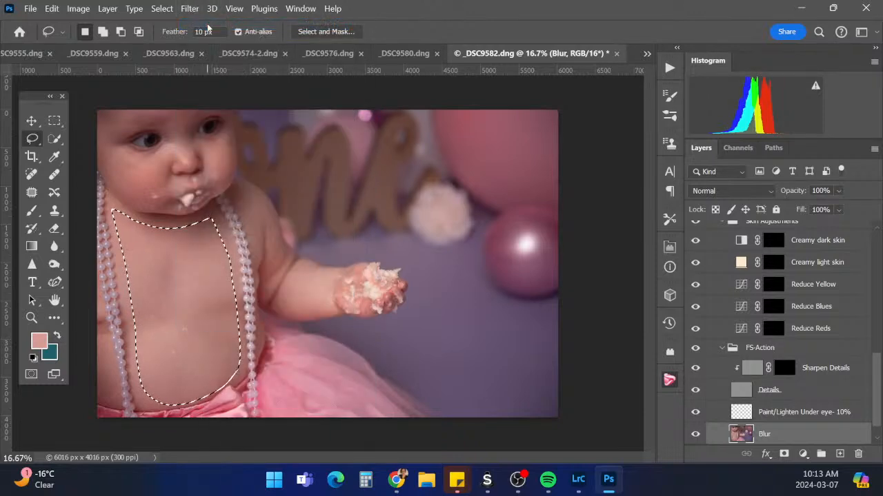
{"action": "key", "text": "ctrl+d"}
Lasso the outstretched arm, both cheeks and the nose in turn, reapply Gaussian Blur to each area, and deselect
{"action": "mouse_move", "coordinate": [245, 206]}
{"action": "left_mouse_down"}
{"action": "mouse_move", "coordinate": [266, 286]}
{"action": "mouse_move", "coordinate": [283, 304]}
{"action": "mouse_move", "coordinate": [331, 303]}
{"action": "mouse_move", "coordinate": [338, 276]}
{"action": "mouse_move", "coordinate": [283, 247]}
{"action": "mouse_move", "coordinate": [247, 199]}
{"action": "left_mouse_up"}
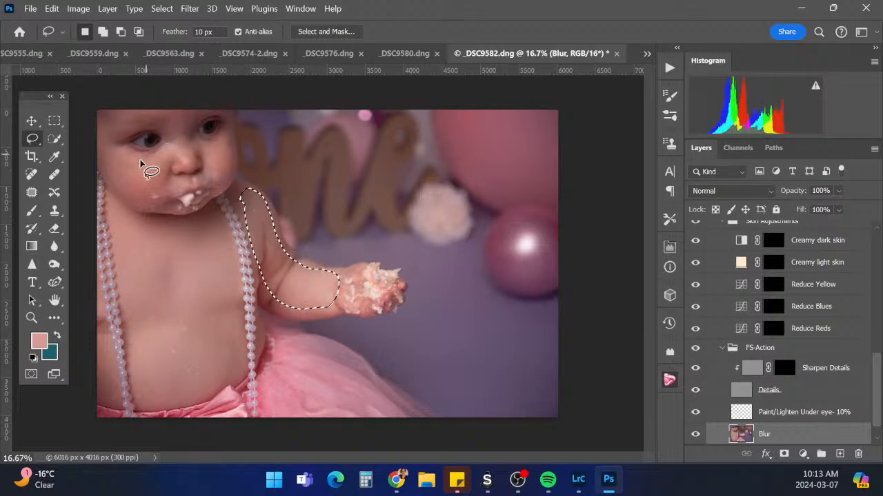
{"action": "mouse_move", "coordinate": [101, 123]}
{"action": "left_mouse_down"}
{"action": "mouse_move", "coordinate": [141, 204]}
{"action": "mouse_move", "coordinate": [181, 181]}
{"action": "mouse_move", "coordinate": [173, 145]}
{"action": "mouse_move", "coordinate": [141, 157]}
{"action": "mouse_move", "coordinate": [102, 113]}
{"action": "left_mouse_up"}
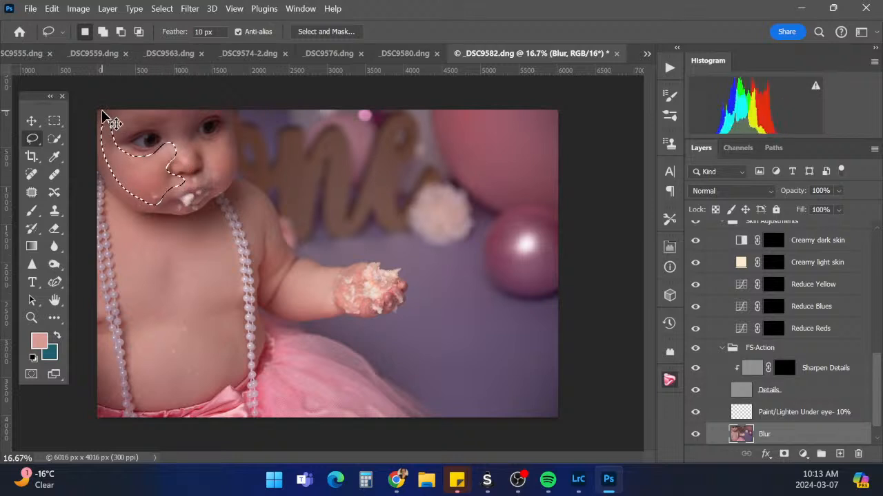
{"action": "mouse_move", "coordinate": [169, 113]}
{"action": "left_mouse_down"}
{"action": "mouse_move", "coordinate": [173, 148]}
{"action": "mouse_move", "coordinate": [196, 167]}
{"action": "mouse_move", "coordinate": [184, 114]}
{"action": "mouse_move", "coordinate": [172, 112]}
{"action": "left_mouse_up"}
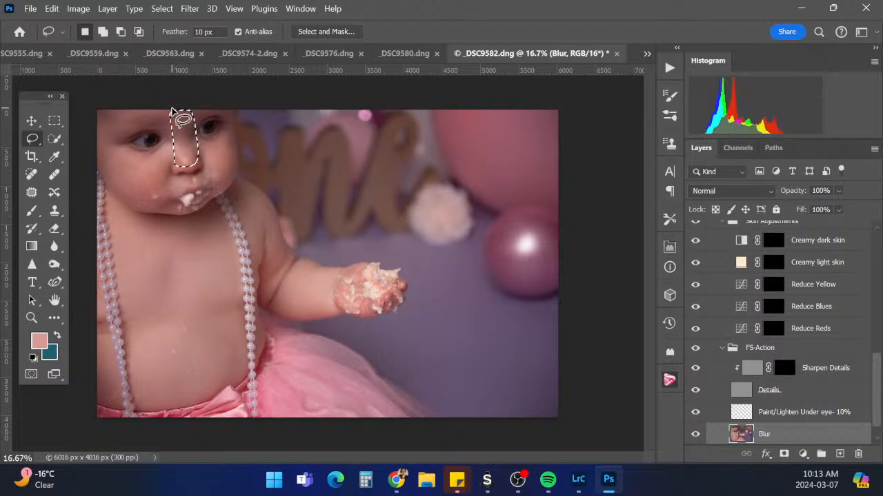
{"action": "mouse_move", "coordinate": [200, 138]}
{"action": "left_mouse_down"}
{"action": "mouse_move", "coordinate": [225, 130]}
{"action": "mouse_move", "coordinate": [227, 183]}
{"action": "mouse_move", "coordinate": [218, 184]}
{"action": "mouse_move", "coordinate": [199, 139]}
{"action": "left_mouse_up"}
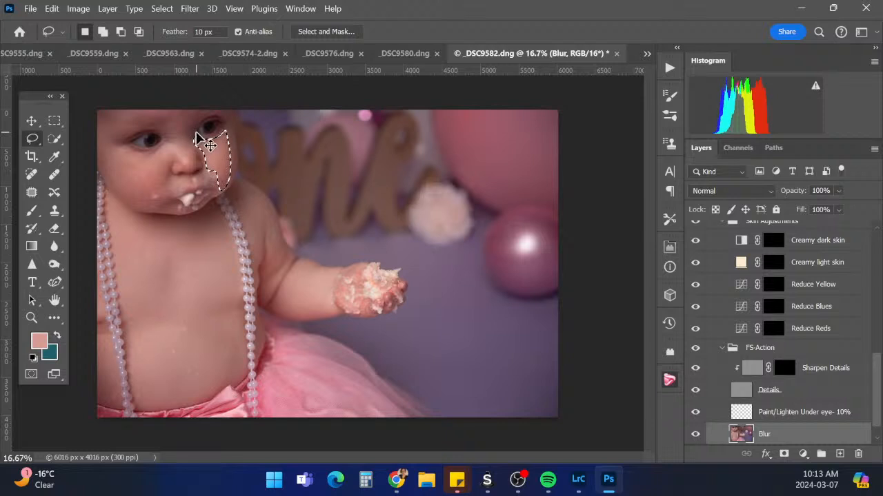
{"action": "key", "text": "ctrl+d"}
Lighten the under-eye areas on the Paint/Lighten Under eye layer with sampled skin tones, using the Brush in Lighten mode at 10% opacity
{"action": "left_click", "coordinate": [793, 412]}
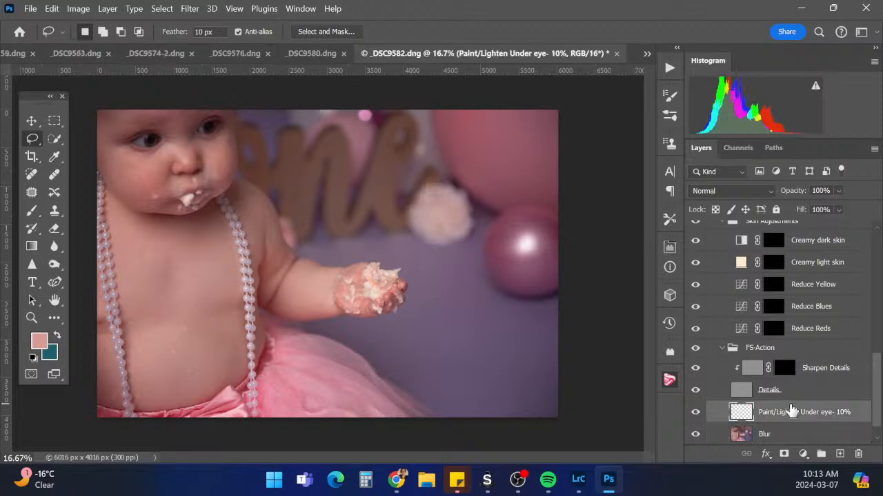
{"action": "key", "text": "b"}
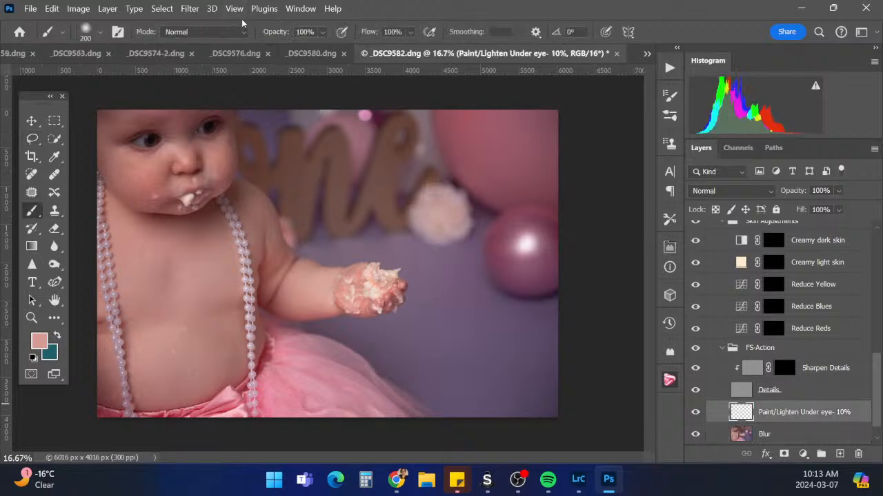
{"action": "left_click", "coordinate": [207, 32]}
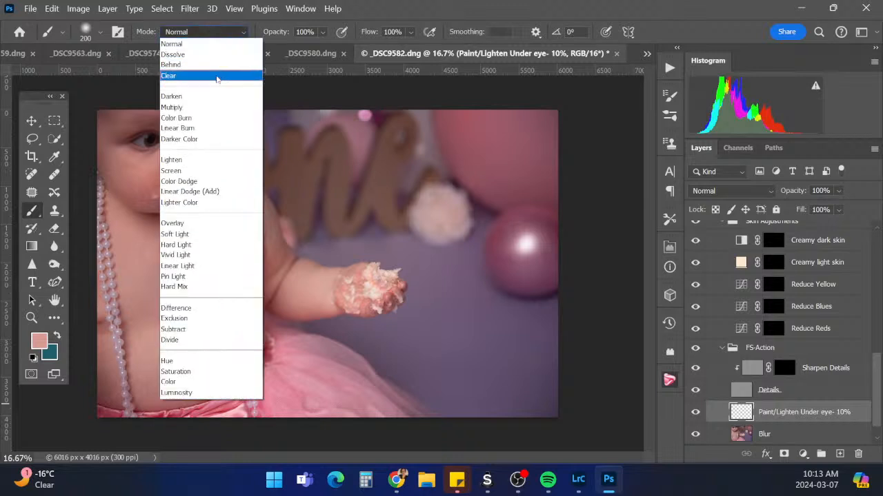
{"action": "left_click", "coordinate": [194, 160]}
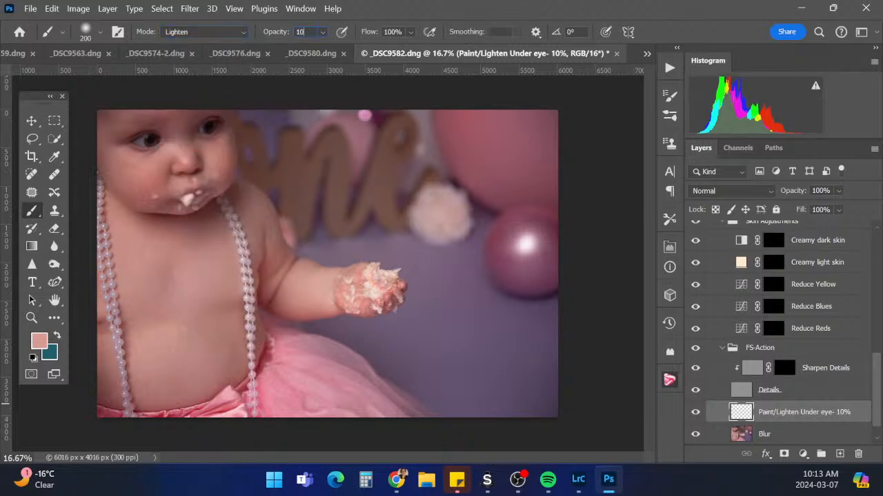
{"action": "left_click", "coordinate": [214, 151], "text": "alt"}
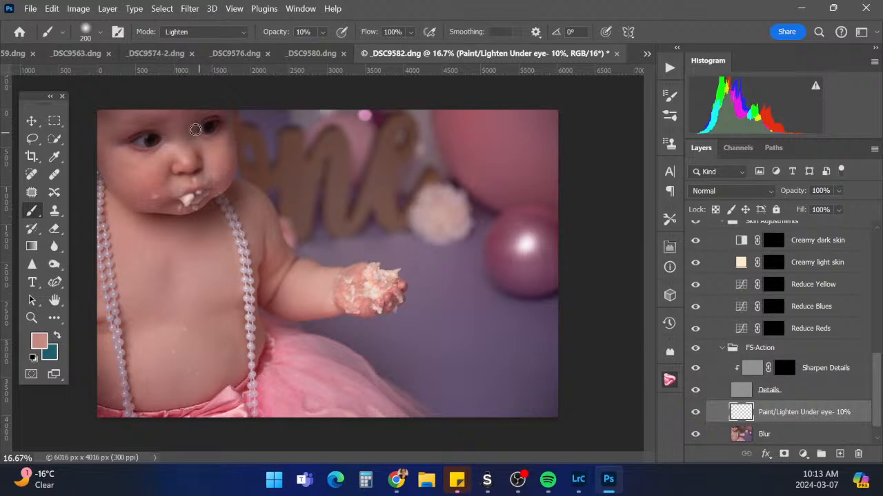
{"action": "left_click", "coordinate": [163, 168], "text": "alt"}
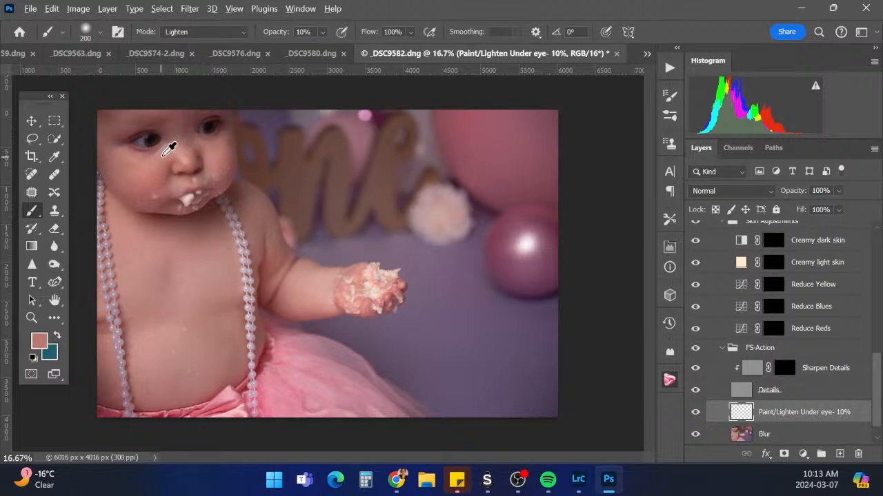
{"action": "left_click", "coordinate": [163, 155], "text": "alt"}
{"action": "key", "text": "alt+Tab"}
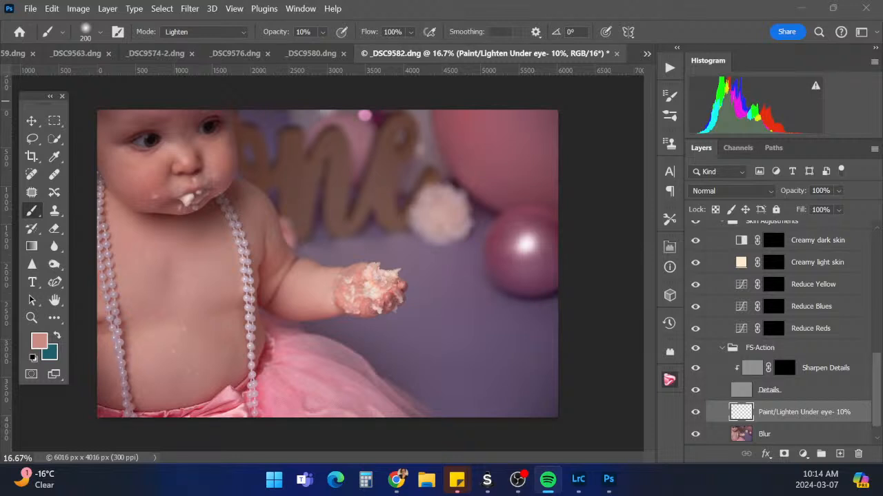
Retouch the skin around the baby's nose on the Details layer with the Spot Healing Brush
{"action": "left_click", "coordinate": [800, 394]}
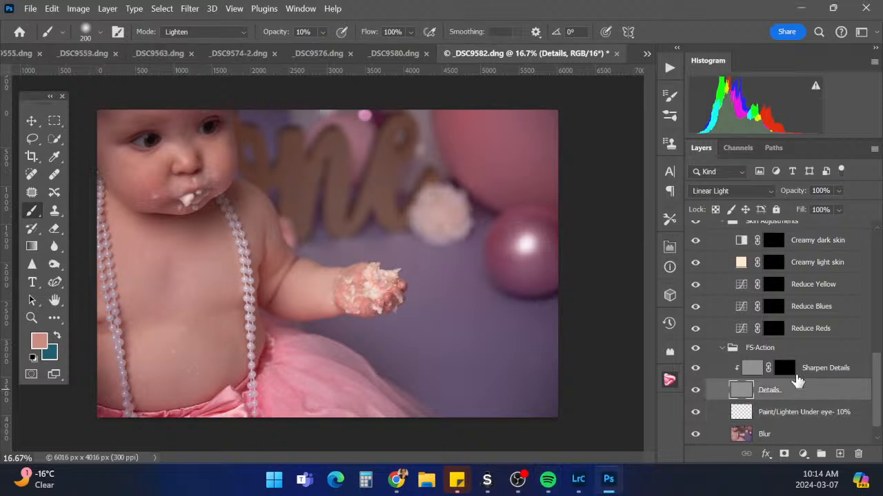
{"action": "left_click", "coordinate": [31, 174]}
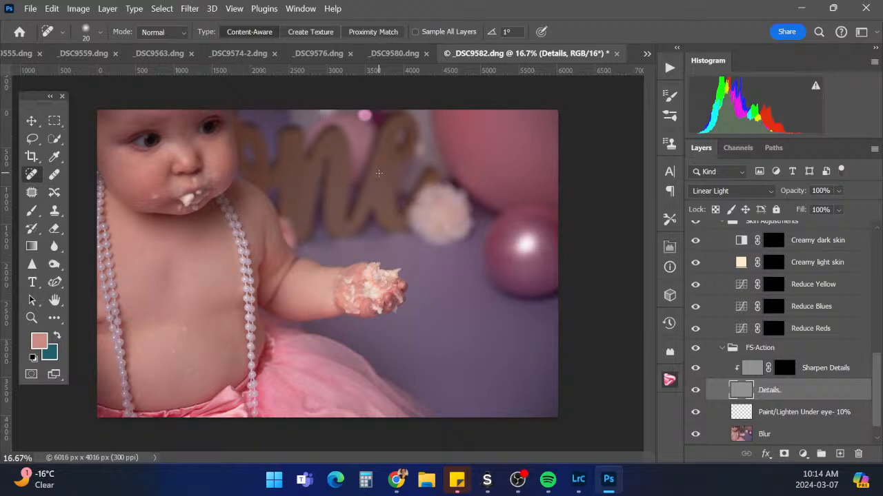
{"action": "key", "text": "ctrl+plus"}
{"action": "key", "text": "ctrl+plus"}
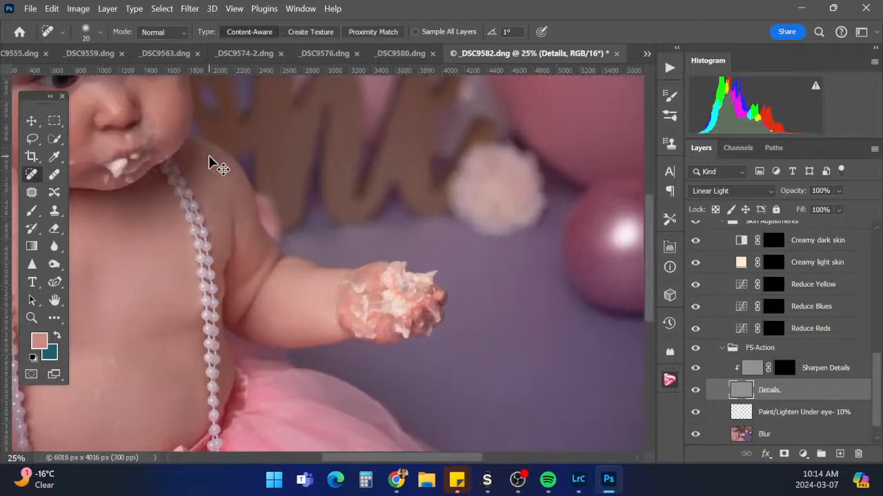
{"action": "left_click_drag", "start_coordinate": [648, 259], "coordinate": [647, 211]}
{"action": "left_click_drag", "start_coordinate": [411, 458], "coordinate": [373, 452]}
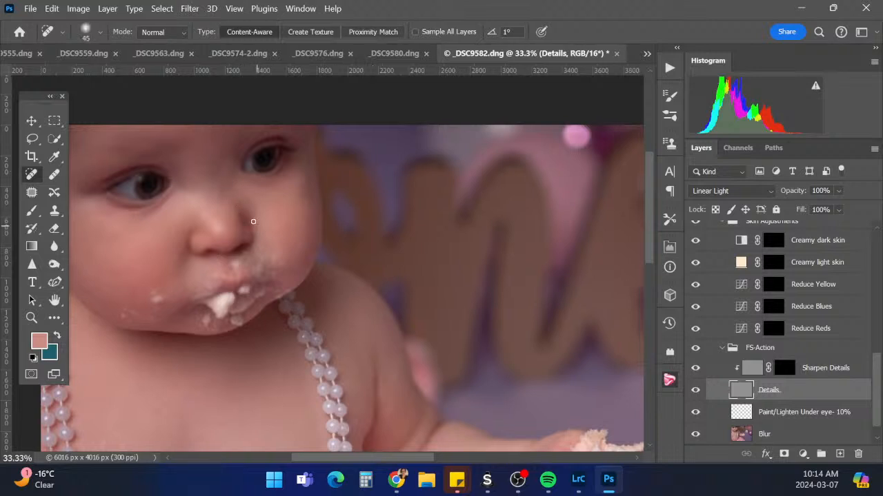
{"action": "left_click_drag", "start_coordinate": [229, 192], "coordinate": [228, 192]}
{"action": "left_click", "coordinate": [784, 367]}
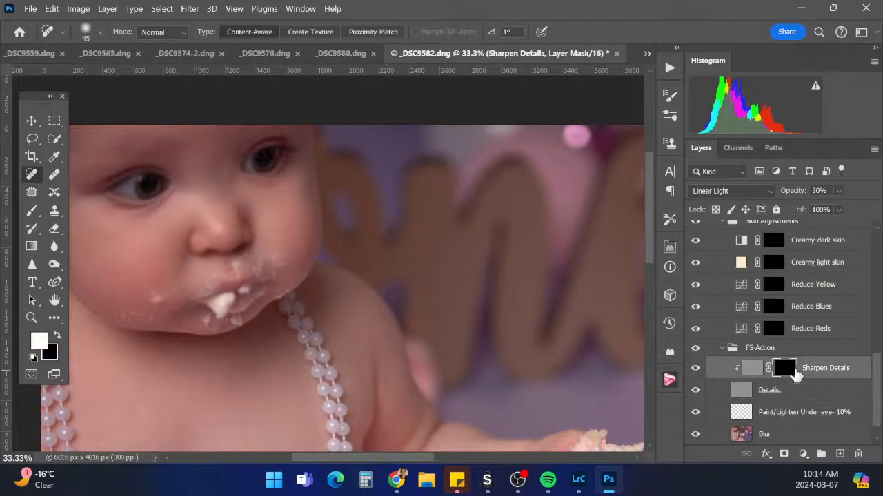
{"action": "key", "text": "ctrl+minus"}
{"action": "key", "text": "ctrl+minus"}
{"action": "key", "text": "ctrl+minus"}
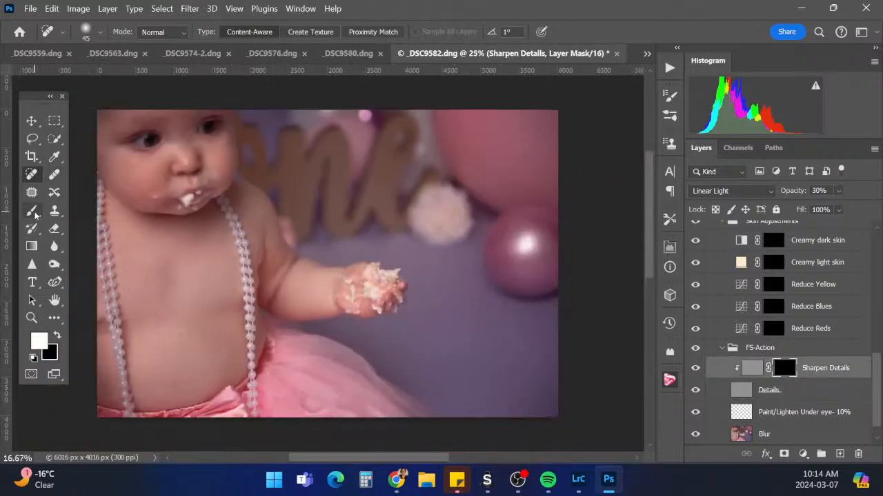
{"action": "key", "text": "ctrl+plus"}
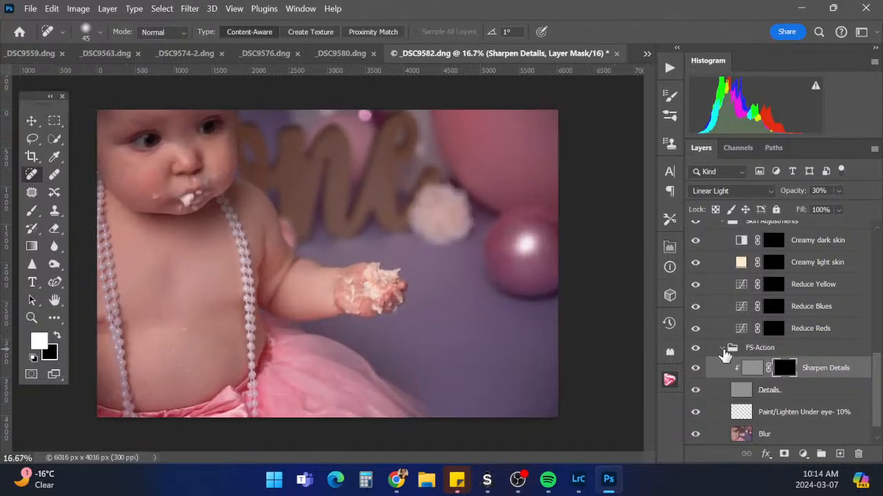
Collapse the FS-Action group, select the Creamy light skin mask and set the Brush to Normal mode at 100% opacity
{"action": "left_click", "coordinate": [722, 348]}
{"action": "left_click", "coordinate": [780, 334]}
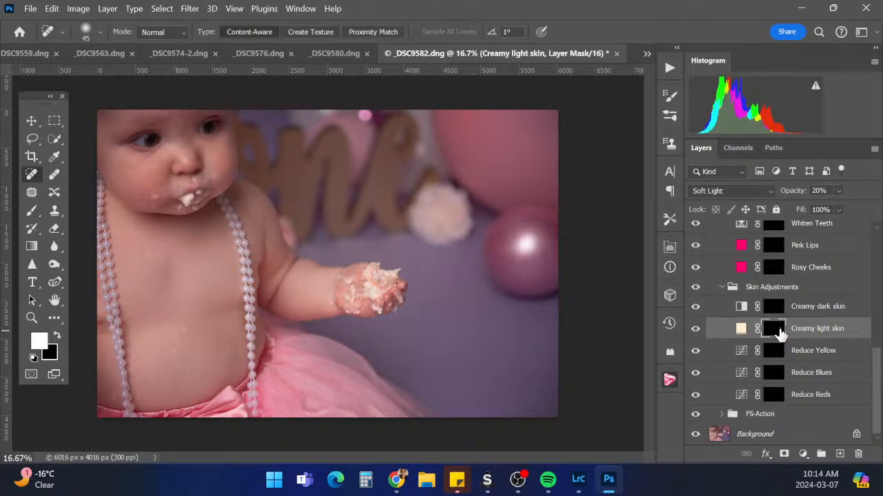
{"action": "key", "text": "bracketright"}
{"action": "key", "text": "bracketright"}
{"action": "key", "text": "bracketright"}
{"action": "key", "text": "bracketright"}
{"action": "key", "text": "bracketright"}
{"action": "key", "text": "bracketright"}
{"action": "key", "text": "bracketright"}
{"action": "left_click", "coordinate": [57, 336]}
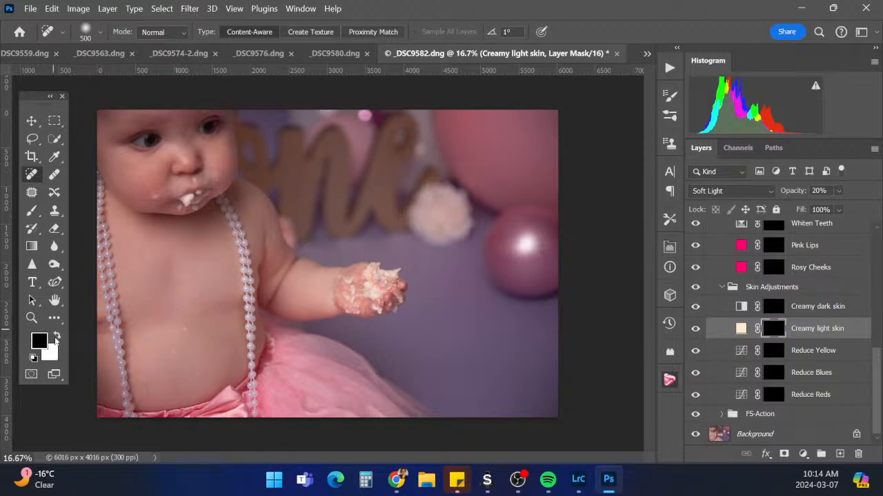
{"action": "left_click", "coordinate": [31, 211]}
{"action": "left_click", "coordinate": [224, 34]}
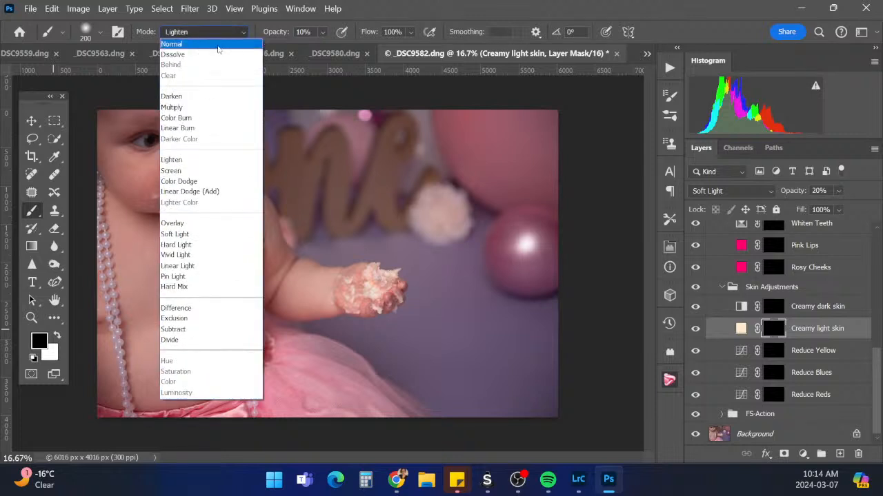
{"action": "left_click", "coordinate": [221, 44]}
{"action": "left_click", "coordinate": [321, 32]}
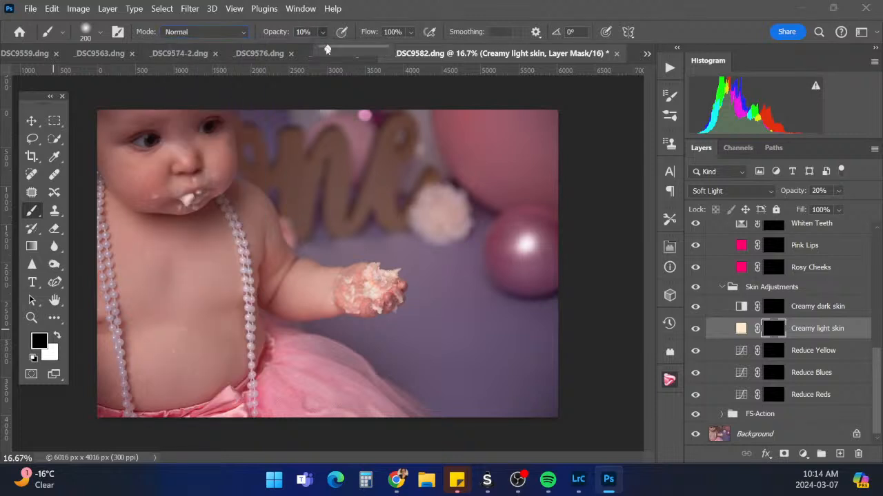
{"action": "left_click", "coordinate": [321, 33]}
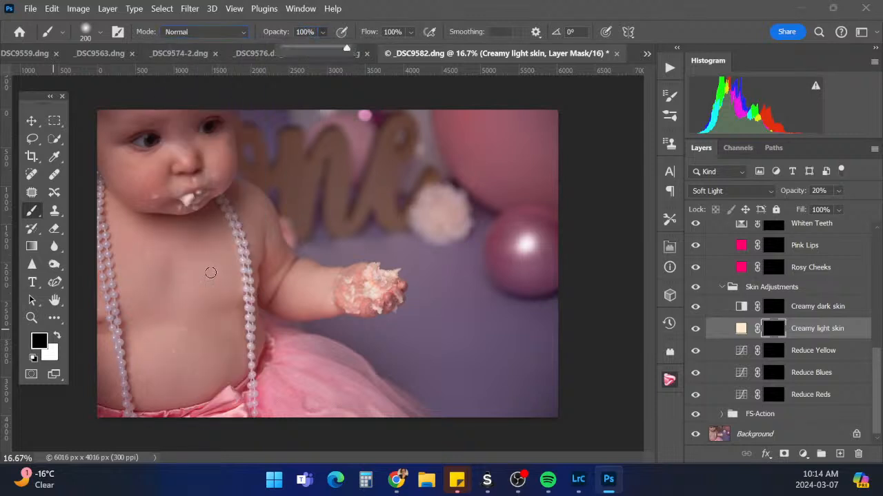
Paint white over the baby's face, torso and arm on the Creamy light skin mask with a 1000 px brush
{"action": "key", "text": "bracketright"}
{"action": "key", "text": "bracketright"}
{"action": "key", "text": "bracketright"}
{"action": "key", "text": "bracketright"}
{"action": "key", "text": "bracketright"}
{"action": "key", "text": "bracketright"}
{"action": "key", "text": "bracketright"}
{"action": "key", "text": "bracketright"}
{"action": "key", "text": "bracketright"}
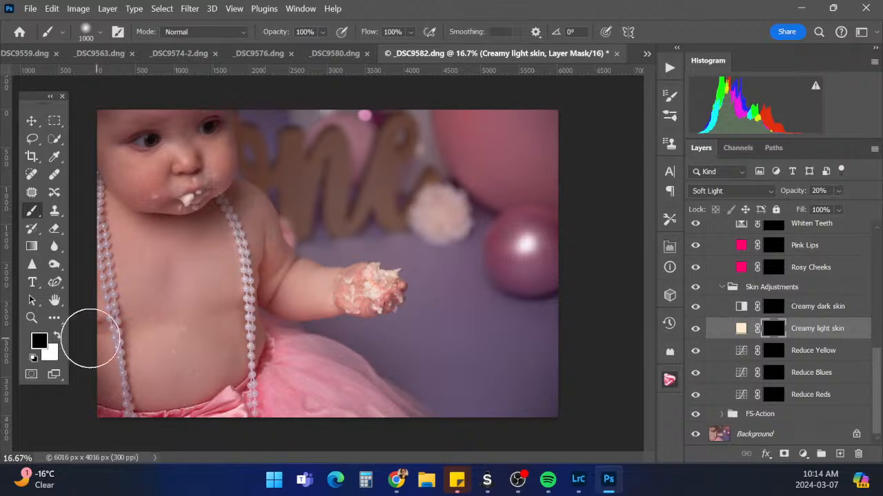
{"action": "left_click", "coordinate": [58, 335]}
{"action": "mouse_move", "coordinate": [179, 154]}
{"action": "left_mouse_down"}
{"action": "mouse_move", "coordinate": [207, 148]}
{"action": "mouse_move", "coordinate": [163, 244]}
{"action": "mouse_move", "coordinate": [175, 315]}
{"action": "mouse_move", "coordinate": [189, 316]}
{"action": "left_mouse_up"}
{"action": "left_click_drag", "start_coordinate": [280, 231], "coordinate": [316, 275]}
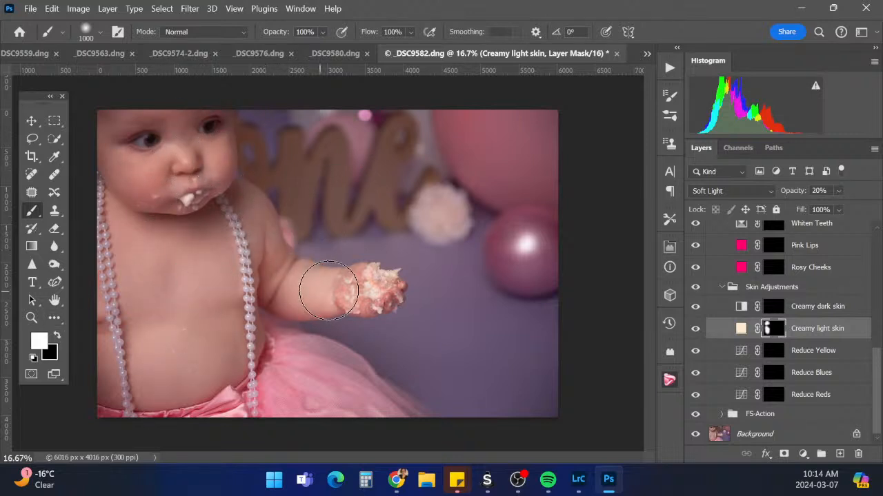
Paint both cheeks on the Rosy Cheeks mask with a 400 to 600 px white brush and set the layer's opacity to 3%
{"action": "left_click", "coordinate": [721, 286]}
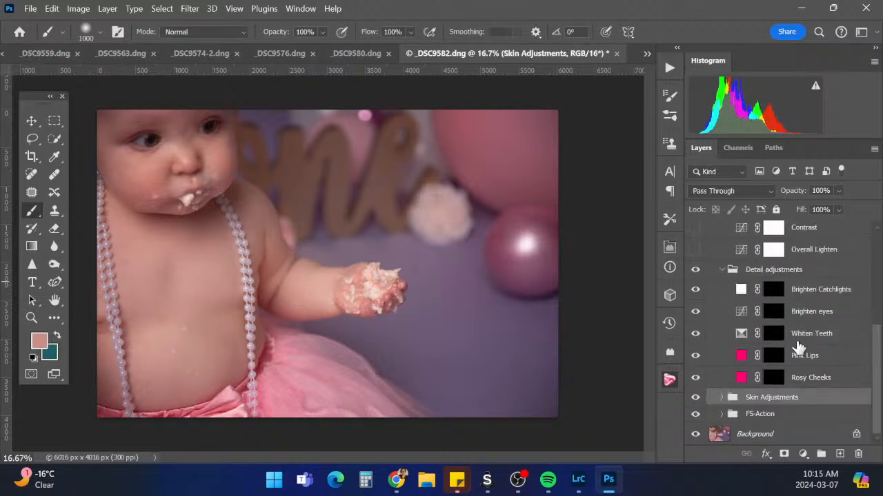
{"action": "left_click", "coordinate": [774, 378]}
{"action": "key", "text": "bracketleft"}
{"action": "key", "text": "bracketleft"}
{"action": "key", "text": "bracketleft"}
{"action": "key", "text": "bracketleft"}
{"action": "key", "text": "bracketleft"}
{"action": "key", "text": "bracketleft"}
{"action": "key", "text": "bracketleft"}
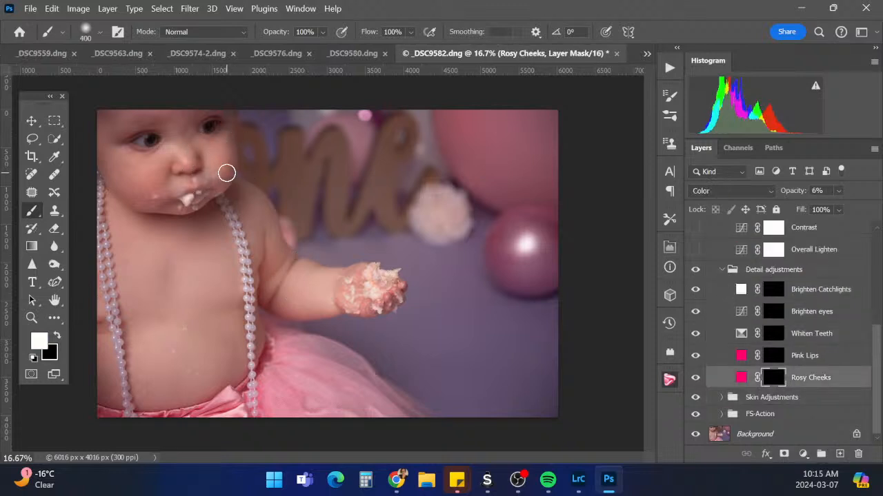
{"action": "left_click_drag", "start_coordinate": [227, 173], "coordinate": [235, 128]}
{"action": "key", "text": "bracketright"}
{"action": "key", "text": "bracketright"}
{"action": "left_click_drag", "start_coordinate": [123, 177], "coordinate": [158, 190]}
{"action": "type", "text": "3"}
{"action": "key", "text": "Return"}
Paint white over both of the baby's eyes on the Brighten eyes mask with a 600 px brush
{"action": "left_click", "coordinate": [773, 312]}
{"action": "left_click_drag", "start_coordinate": [152, 134], "coordinate": [149, 147]}
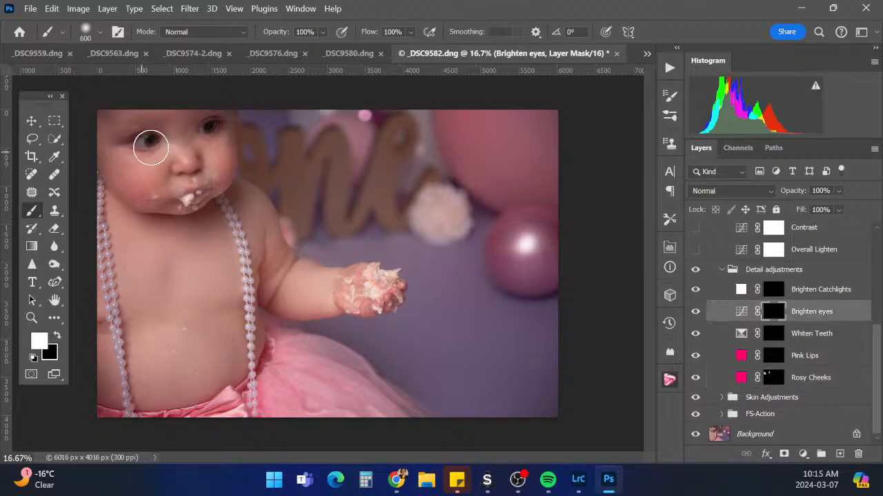
{"action": "mouse_move", "coordinate": [201, 133]}
{"action": "left_mouse_down"}
{"action": "mouse_move", "coordinate": [211, 121]}
{"action": "mouse_move", "coordinate": [207, 136]}
{"action": "left_mouse_up"}
Select the Brighten Catchlights mask, shrink the brush to 30 px for the eyes and set the layer's opacity to 12%
{"action": "left_click", "coordinate": [773, 289]}
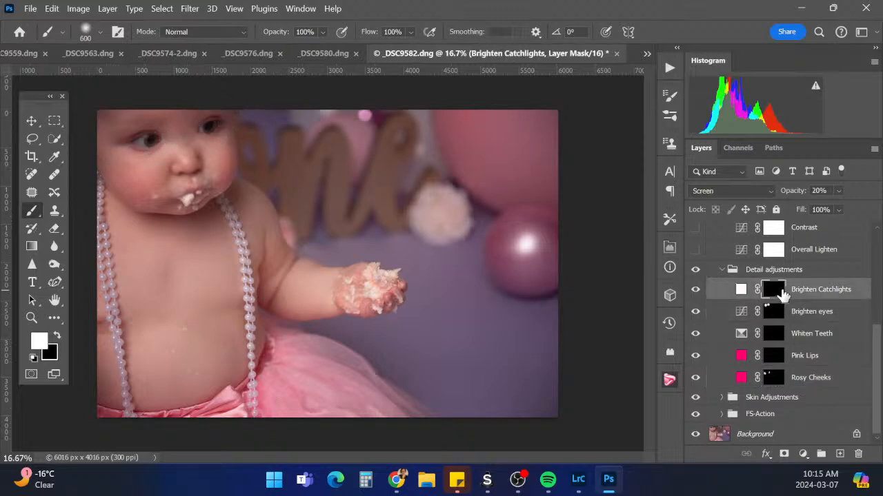
{"action": "key", "text": "ctrl+plus"}
{"action": "key", "text": "ctrl+plus"}
{"action": "key", "text": "ctrl+plus"}
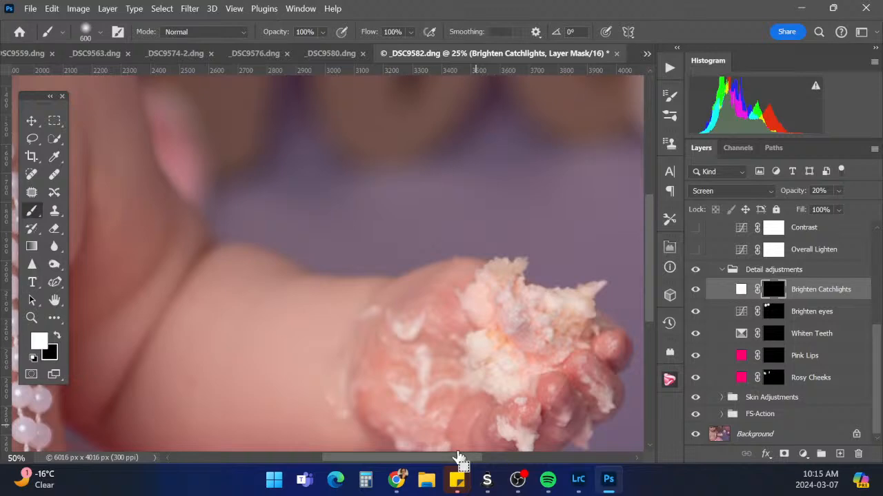
{"action": "left_click", "coordinate": [458, 457]}
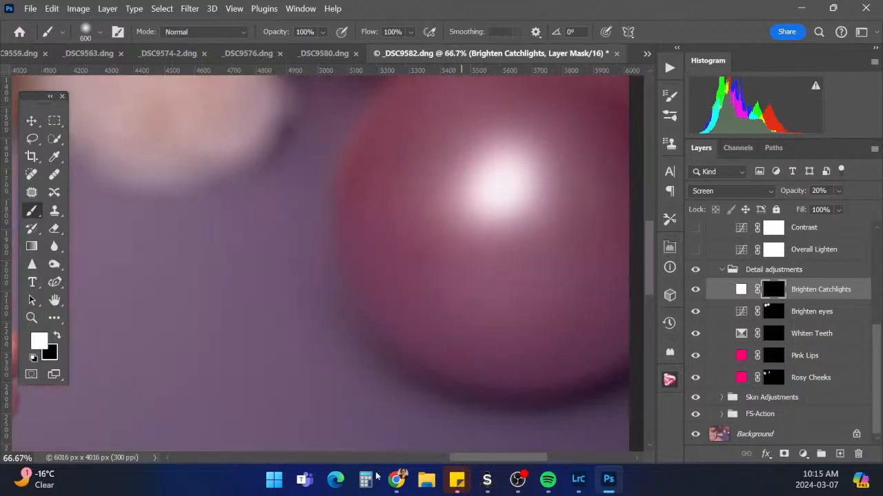
{"action": "left_click_drag", "start_coordinate": [509, 462], "coordinate": [307, 460]}
{"action": "left_click_drag", "start_coordinate": [651, 293], "coordinate": [653, 196]}
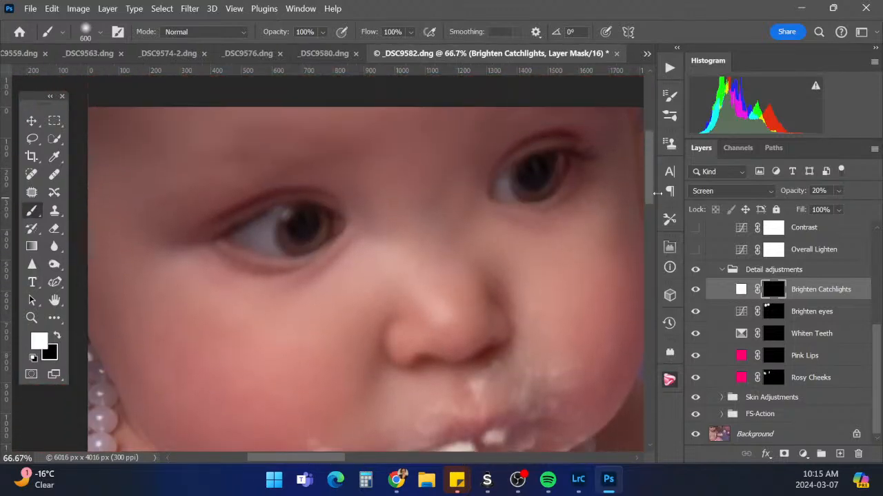
{"action": "key", "text": "bracketleft"}
{"action": "key", "text": "bracketleft"}
{"action": "key", "text": "bracketleft"}
{"action": "key", "text": "bracketleft"}
{"action": "key", "text": "bracketleft"}
{"action": "key", "text": "bracketleft"}
{"action": "key", "text": "bracketleft"}
{"action": "key", "text": "bracketleft"}
{"action": "key", "text": "bracketleft"}
{"action": "key", "text": "bracketleft"}
{"action": "key", "text": "bracketleft"}
{"action": "key", "text": "bracketleft"}
{"action": "key", "text": "bracketleft"}
{"action": "key", "text": "bracketleft"}
{"action": "key", "text": "bracketleft"}
{"action": "left_click", "coordinate": [838, 191]}
{"action": "left_click_drag", "start_coordinate": [820, 208], "coordinate": [816, 208]}
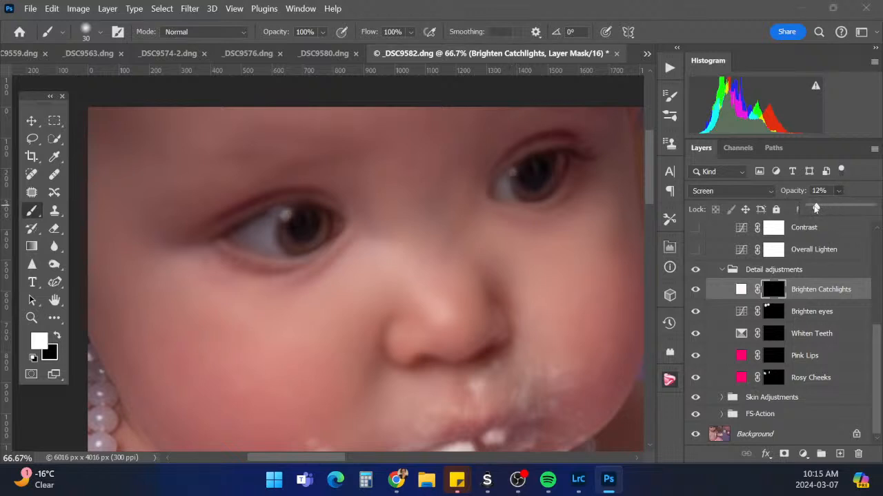
Collapse the Detail adjustments group, show the Contrast and Overall Lighten exposure layers and set Overall Lighten's opacity to 50%
{"action": "left_click", "coordinate": [722, 269]}
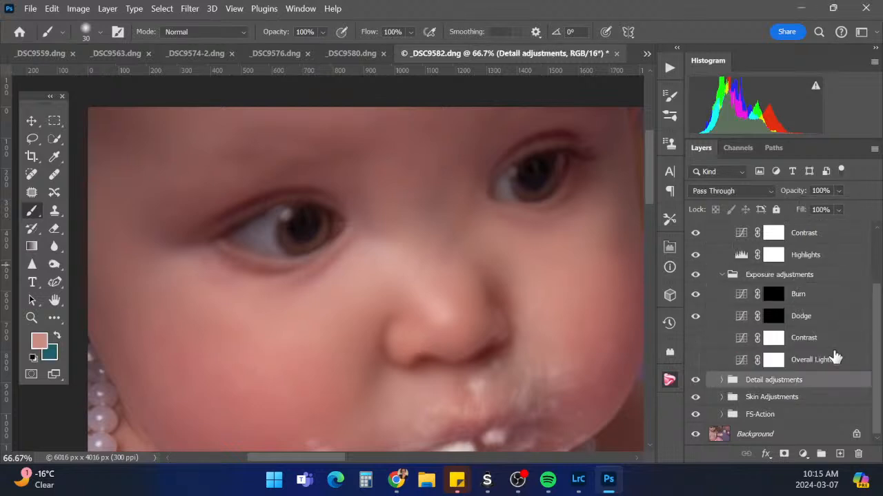
{"action": "key", "text": "ctrl+minus"}
{"action": "key", "text": "ctrl+minus"}
{"action": "key", "text": "ctrl+minus"}
{"action": "key", "text": "ctrl+minus"}
{"action": "key", "text": "ctrl+minus"}
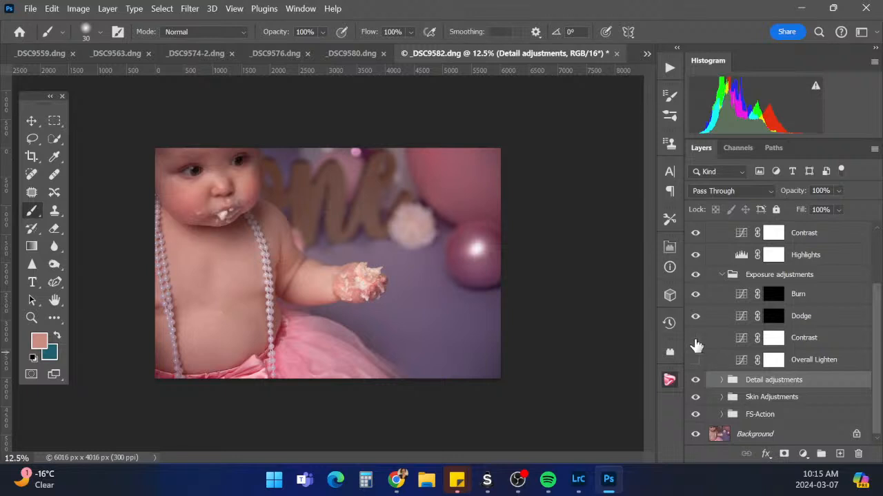
{"action": "left_click", "coordinate": [695, 337]}
{"action": "left_click", "coordinate": [696, 361]}
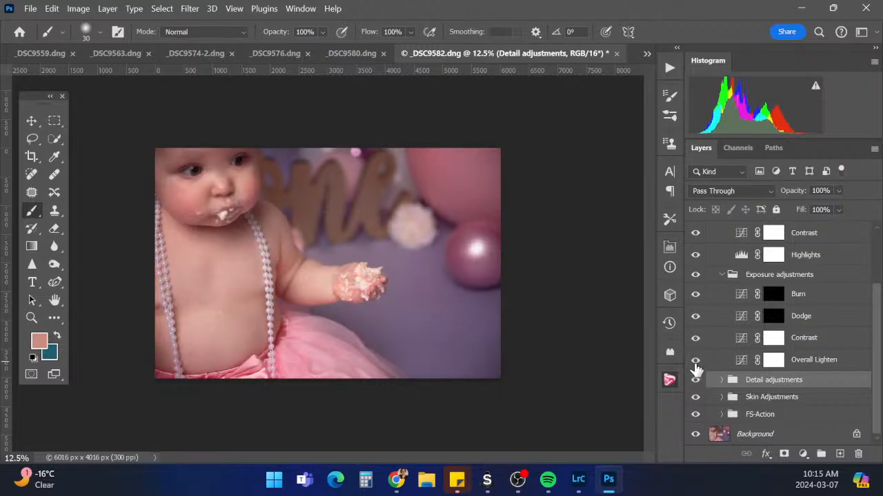
{"action": "left_click", "coordinate": [810, 360]}
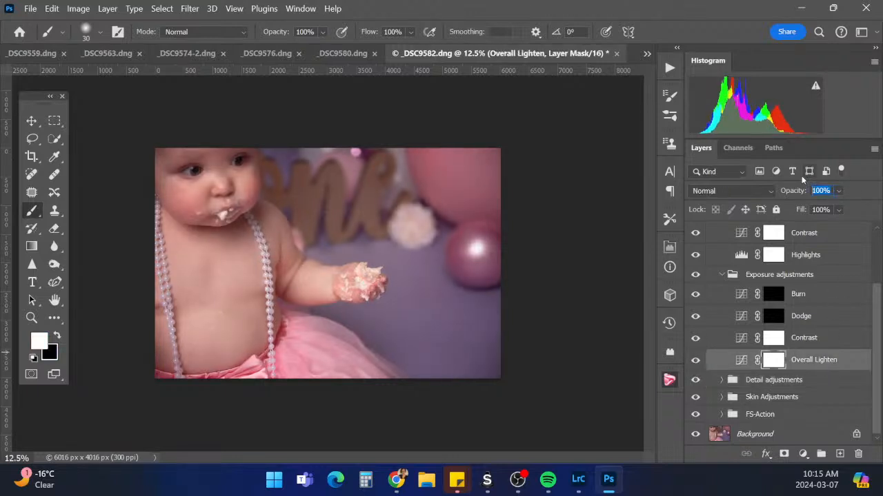
{"action": "type", "text": "50"}
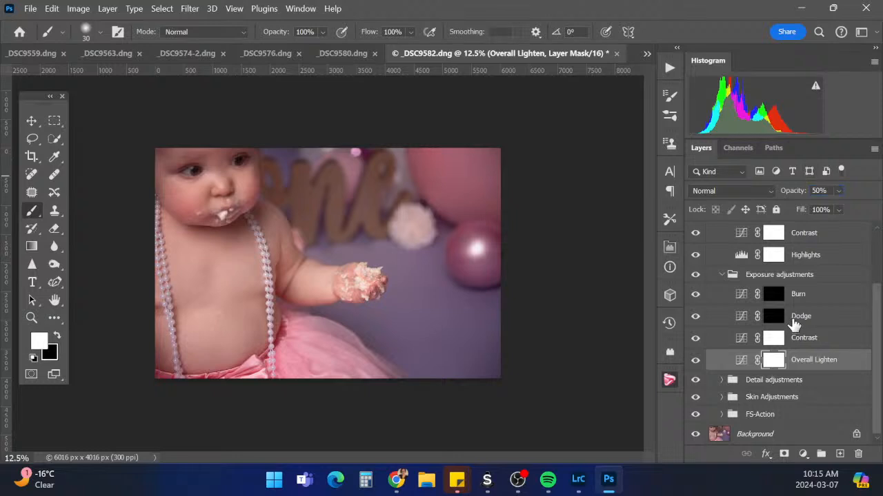
Collapse the Exposure adjustments and HGP- Glossy Finish groups and compare the photo with and without the glossy finish
{"action": "left_click", "coordinate": [721, 275]}
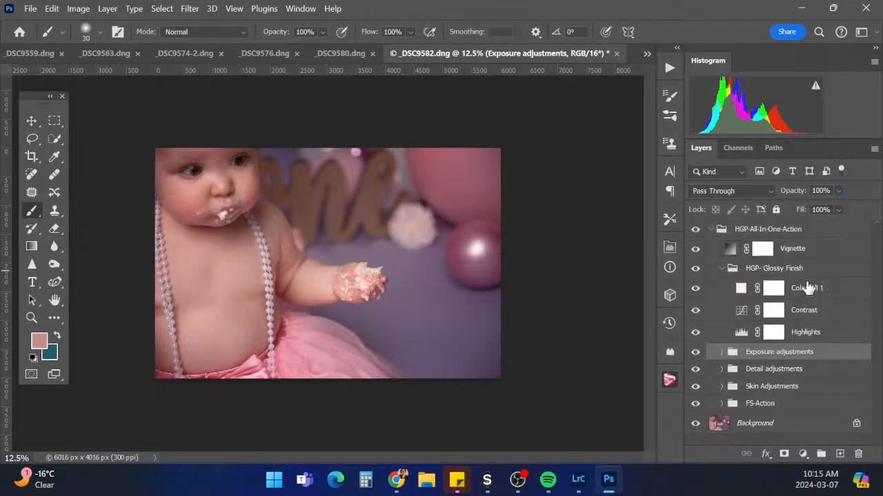
{"action": "left_click", "coordinate": [721, 269]}
{"action": "left_click", "coordinate": [695, 270]}
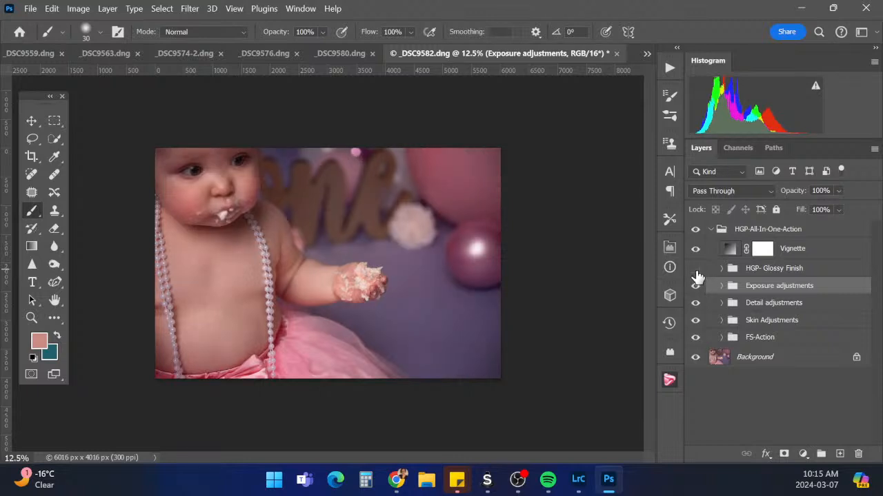
{"action": "left_click", "coordinate": [696, 269]}
Set the Vignette layer's opacity to 13% and compare the photo with the vignette hidden and shown
{"action": "left_click", "coordinate": [807, 250]}
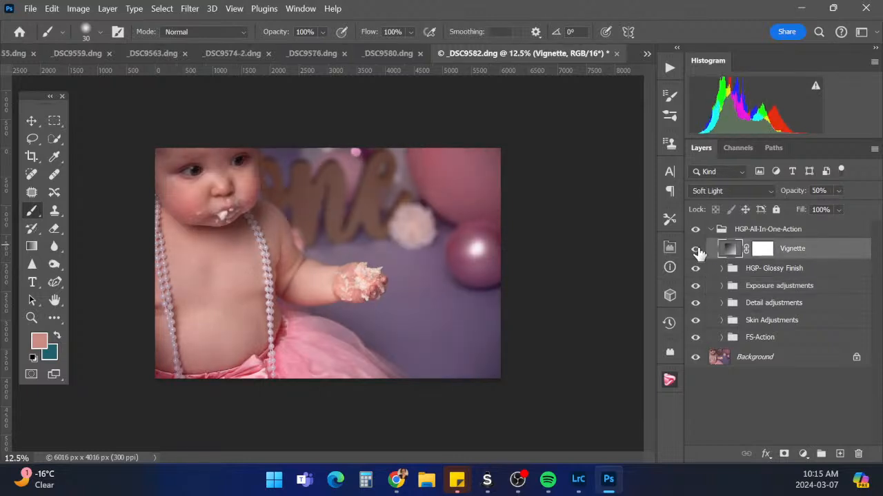
{"action": "left_click", "coordinate": [696, 250]}
{"action": "left_click", "coordinate": [695, 250]}
{"action": "left_click", "coordinate": [695, 250]}
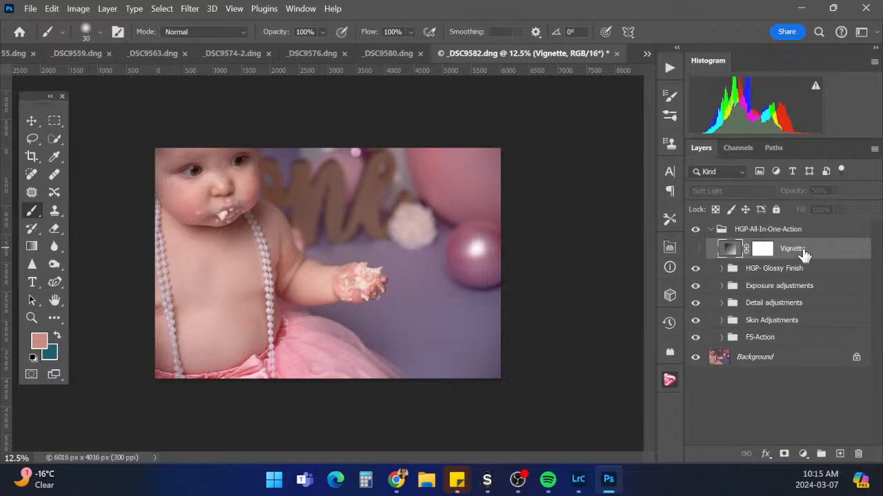
{"action": "left_click", "coordinate": [695, 250]}
{"action": "left_click_drag", "start_coordinate": [838, 193], "coordinate": [814, 208]}
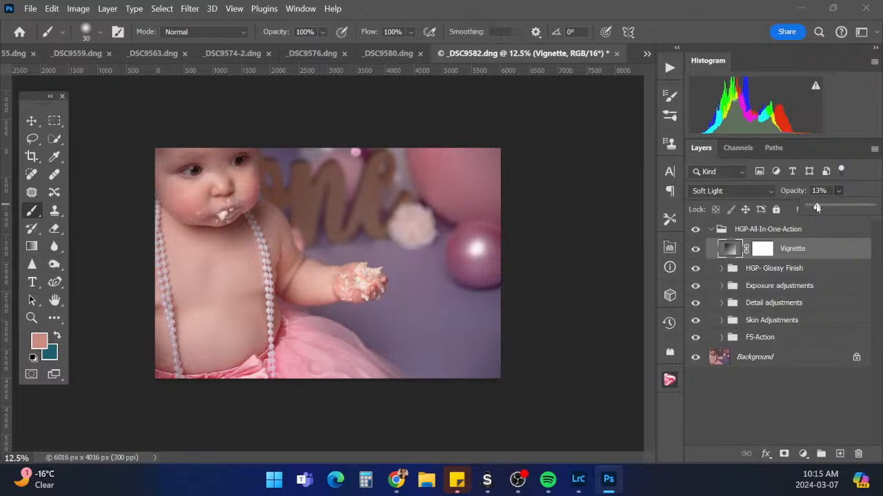
{"action": "left_click", "coordinate": [697, 252]}
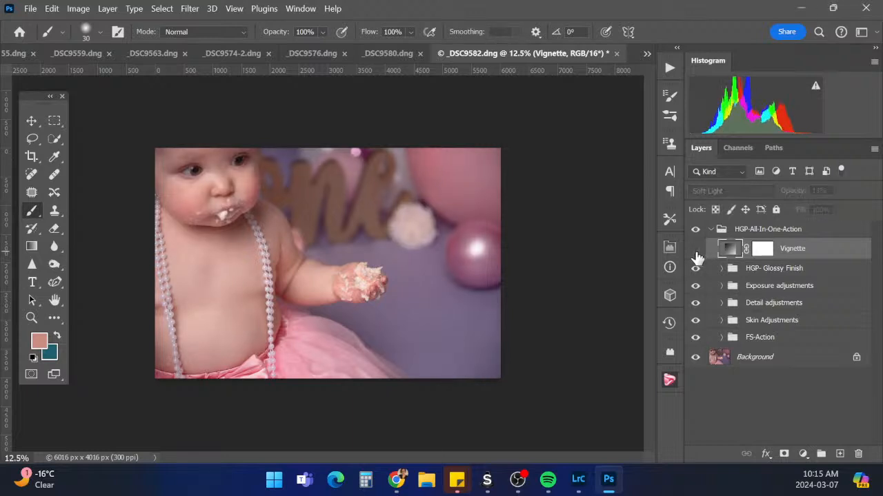
{"action": "left_click", "coordinate": [695, 253]}
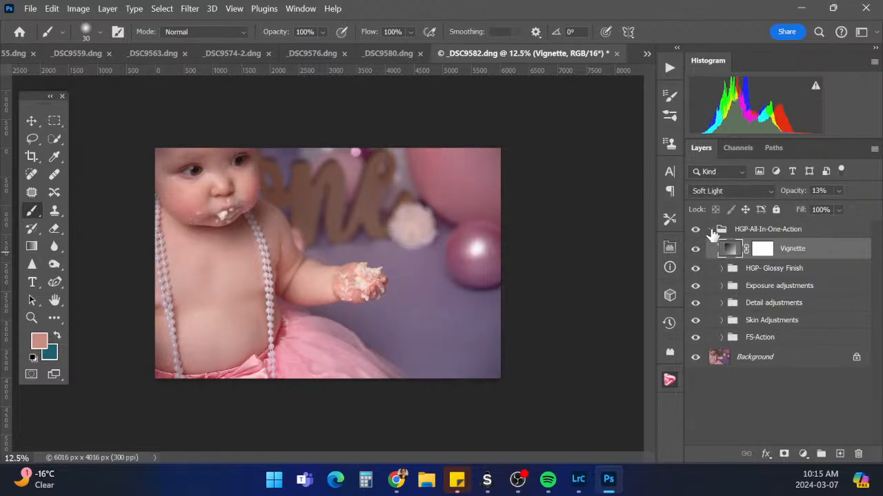
Collapse the HGP-All-In-One-Action group, compare the photo before and after its edits, and flatten the image
{"action": "left_click", "coordinate": [710, 229]}
{"action": "left_click", "coordinate": [696, 232]}
{"action": "left_click", "coordinate": [695, 233]}
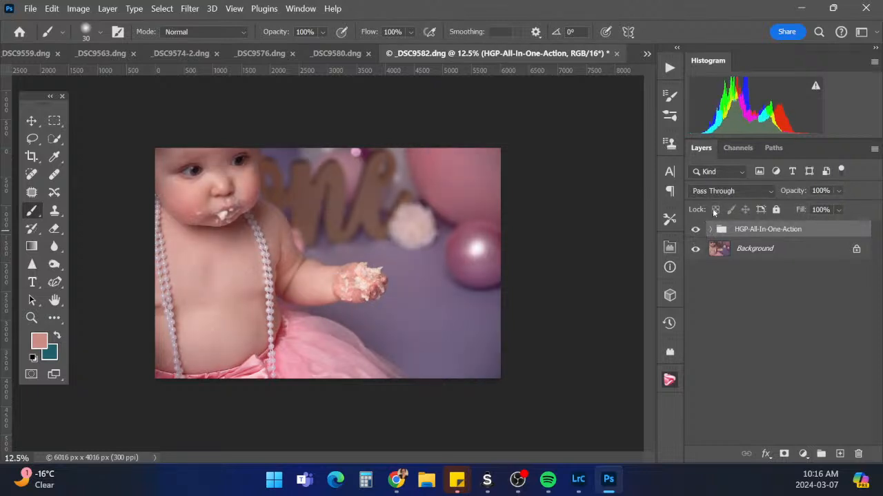
{"action": "left_click", "coordinate": [800, 253]}
{"action": "right_click", "coordinate": [800, 253]}
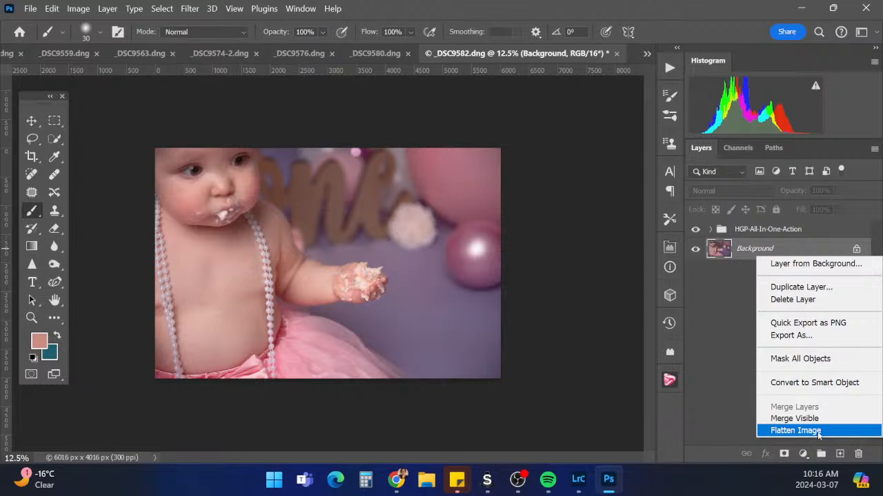
{"action": "left_click", "coordinate": [795, 430]}
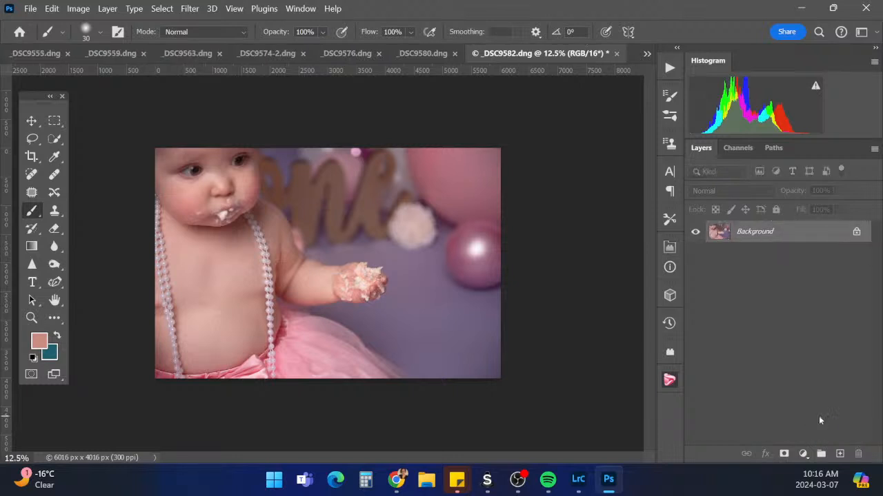
Run the Sharpen for Print action on the flattened photo and flatten the resulting layer into the background
{"action": "left_click", "coordinate": [669, 67]}
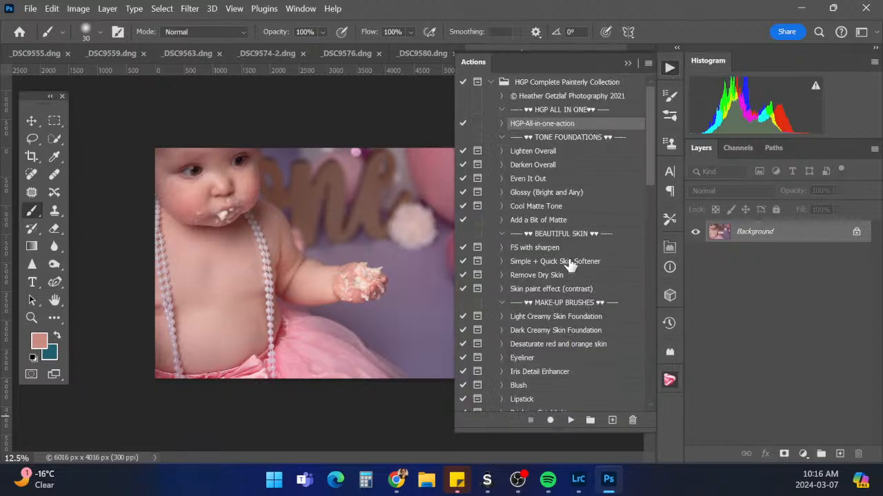
{"action": "left_click_drag", "start_coordinate": [642, 181], "coordinate": [629, 371]}
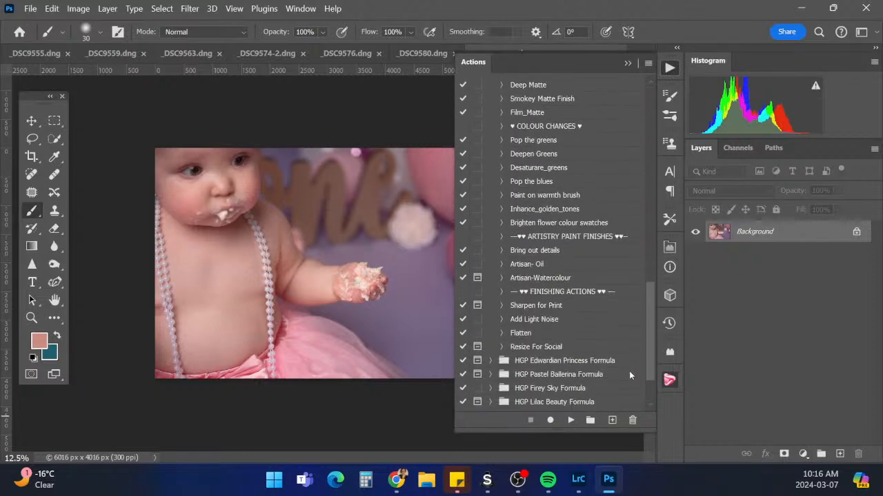
{"action": "left_click", "coordinate": [578, 308]}
{"action": "left_click", "coordinate": [571, 420]}
{"action": "left_click", "coordinate": [458, 198]}
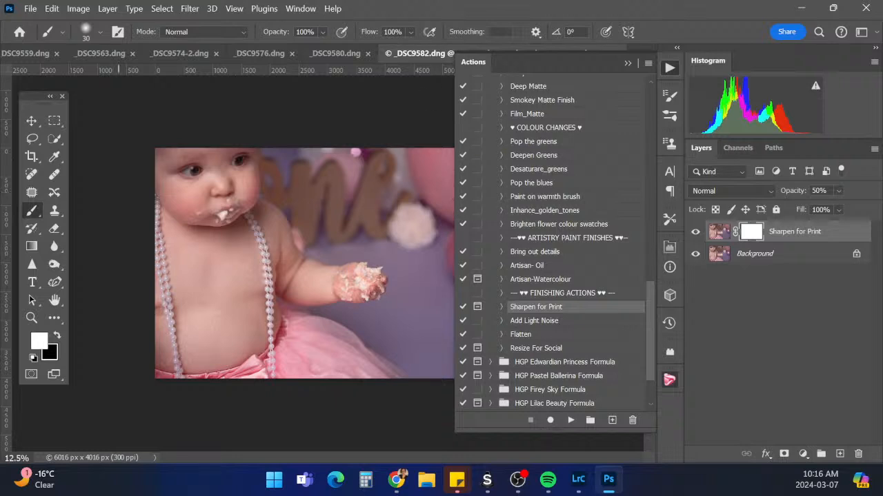
{"action": "key", "text": "alt+Tab"}
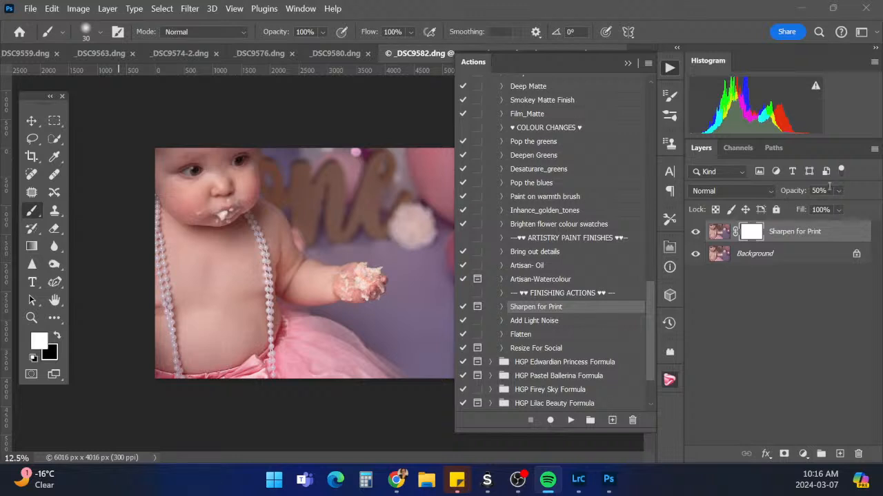
{"action": "left_click", "coordinate": [786, 255]}
{"action": "right_click", "coordinate": [788, 256]}
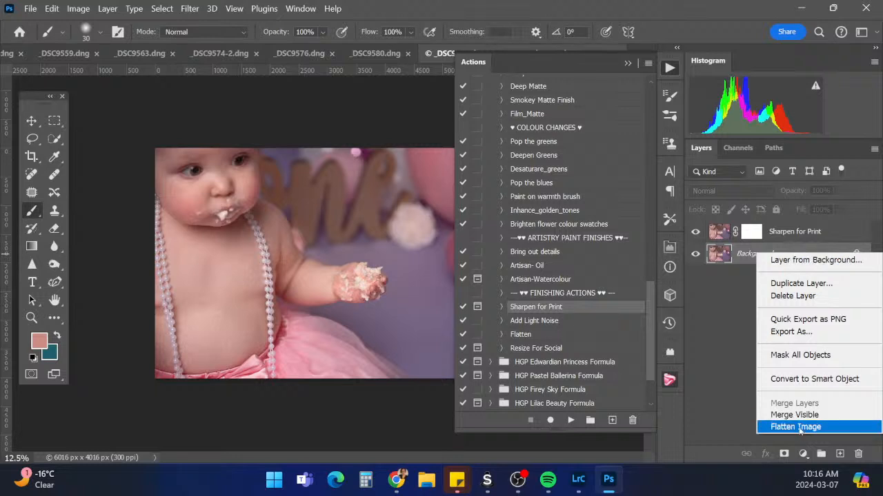
{"action": "left_click", "coordinate": [800, 429]}
Run the Add Light Noise action, flatten the image and collapse the list of actions
{"action": "left_click", "coordinate": [551, 321]}
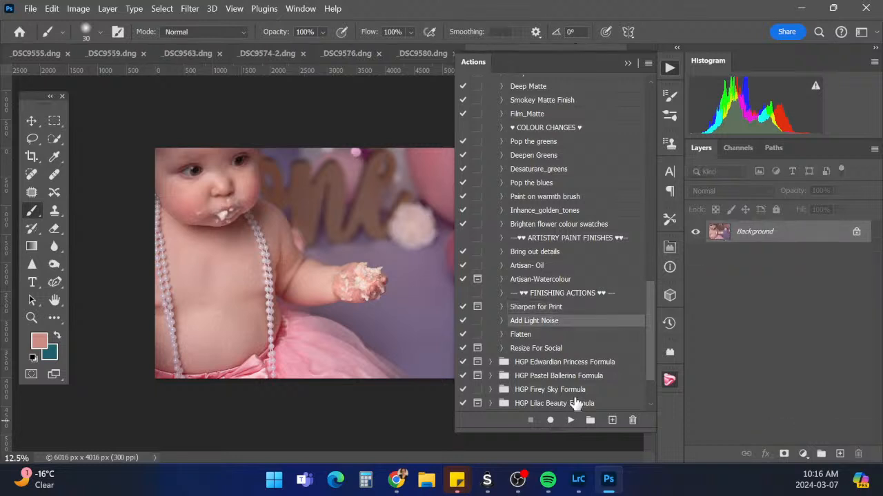
{"action": "left_click", "coordinate": [570, 420]}
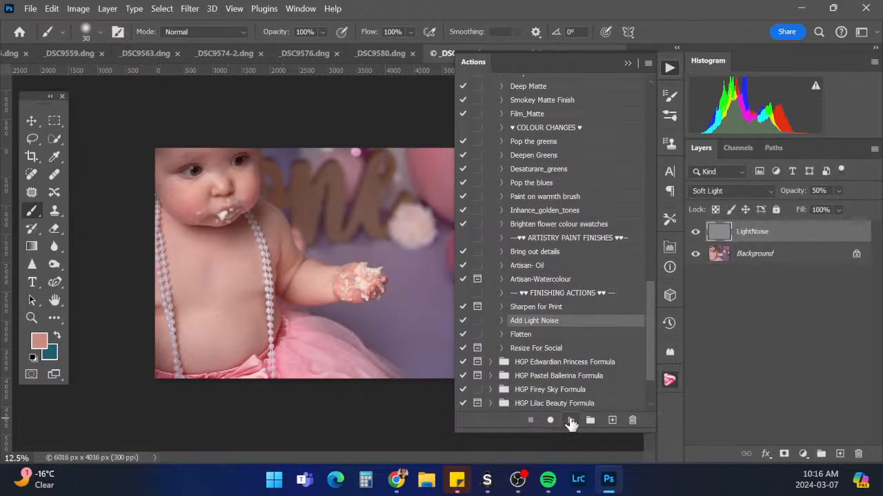
{"action": "left_click", "coordinate": [793, 191]}
{"action": "right_click", "coordinate": [804, 263]}
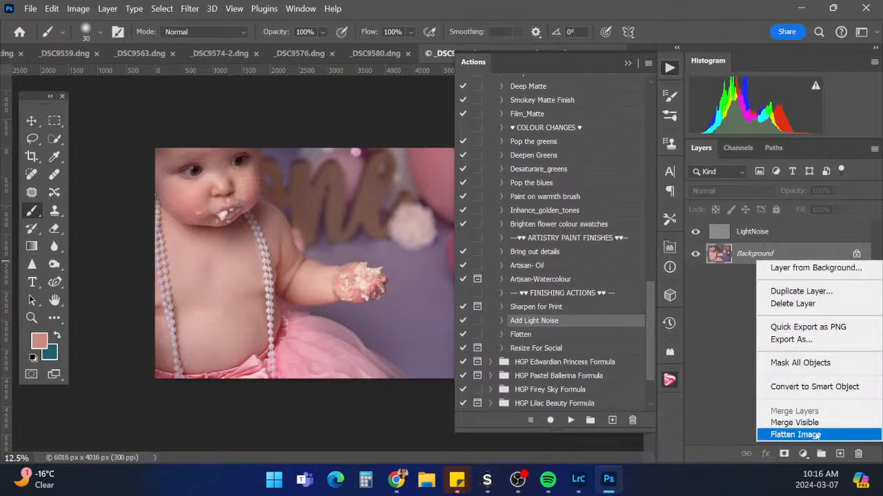
{"action": "left_click", "coordinate": [795, 435]}
{"action": "left_click", "coordinate": [629, 63]}
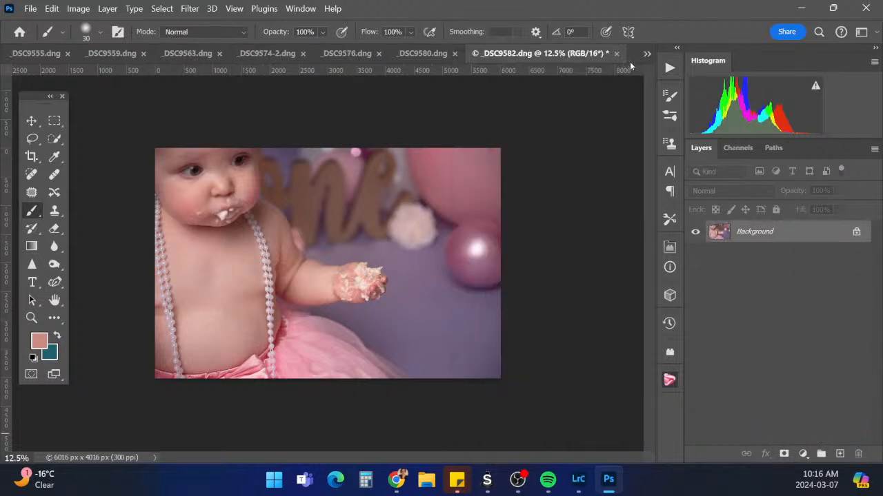
Save the finished photo as _DSC9582-Edit.tif and close it
{"action": "left_click", "coordinate": [30, 8]}
{"action": "left_click", "coordinate": [72, 154]}
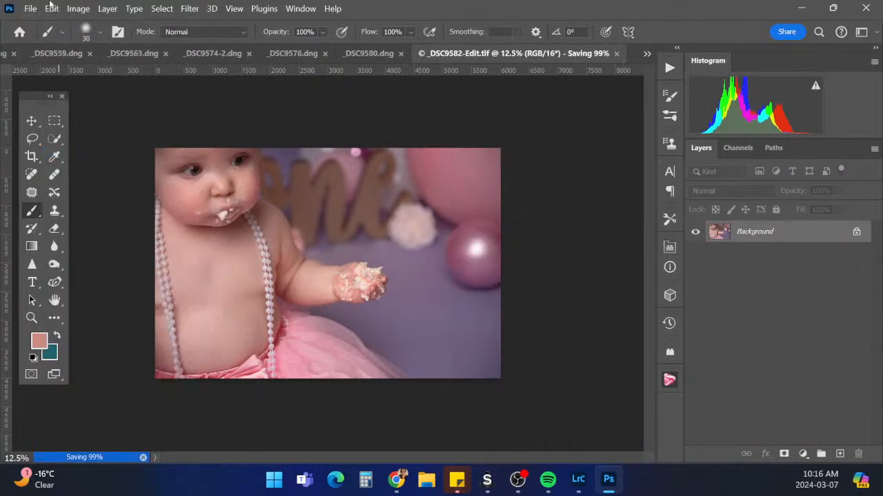
{"action": "key", "text": "alt+Tab"}
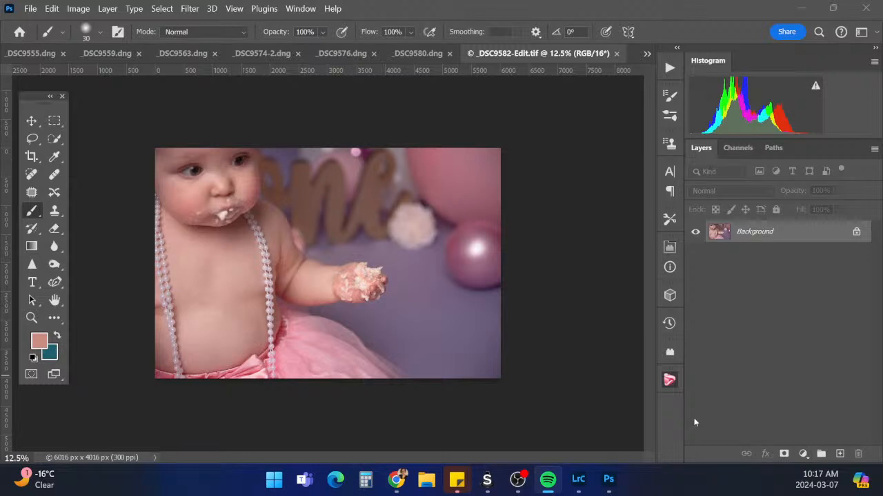
{"action": "left_click", "coordinate": [616, 54]}
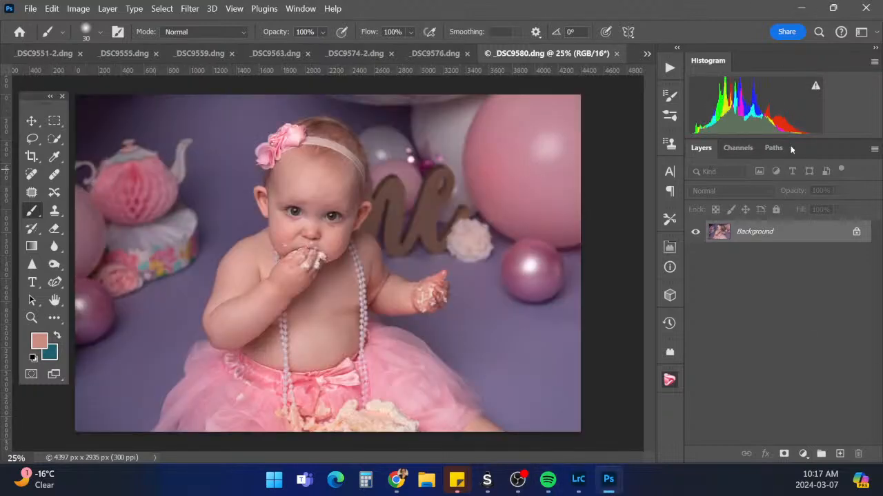
Duplicate the Background layer of _DSC9580 and select the HGP-All-in-one-action in the list of actions
{"action": "left_click_drag", "start_coordinate": [820, 239], "coordinate": [839, 453]}
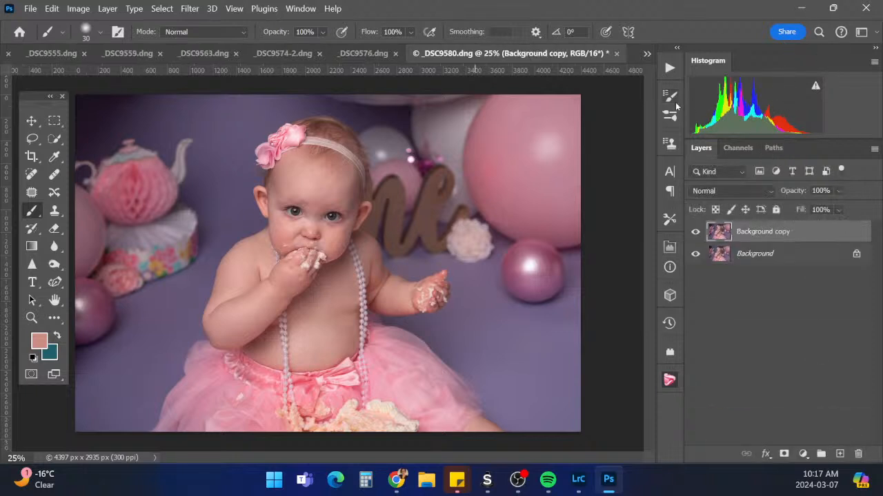
{"action": "left_click", "coordinate": [668, 68]}
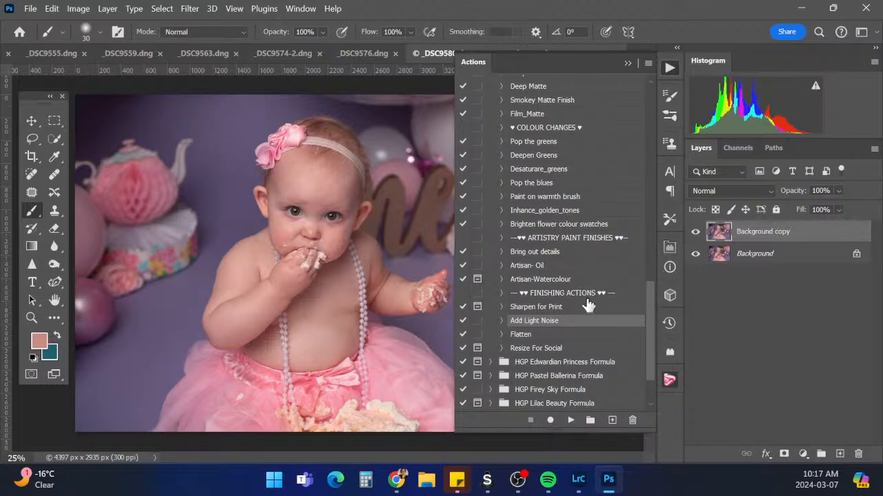
{"action": "left_click_drag", "start_coordinate": [649, 301], "coordinate": [664, 110]}
{"action": "left_click", "coordinate": [572, 99]}
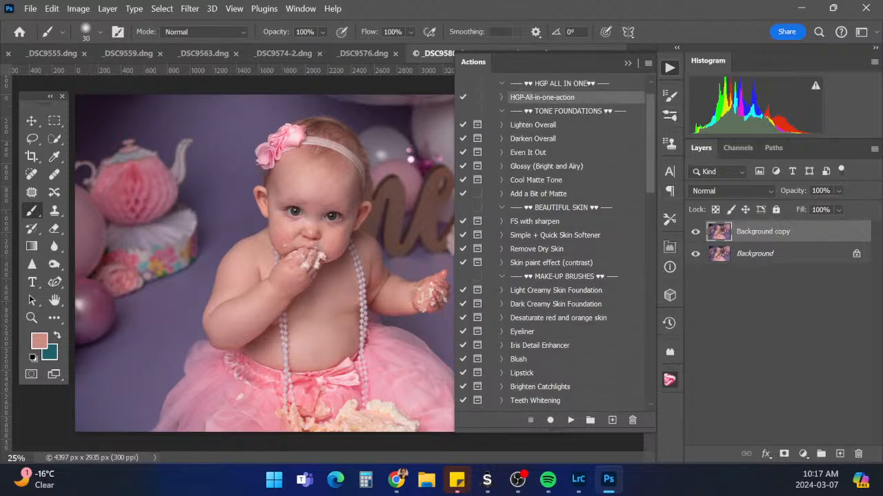
{"action": "key", "text": "alt+Tab"}
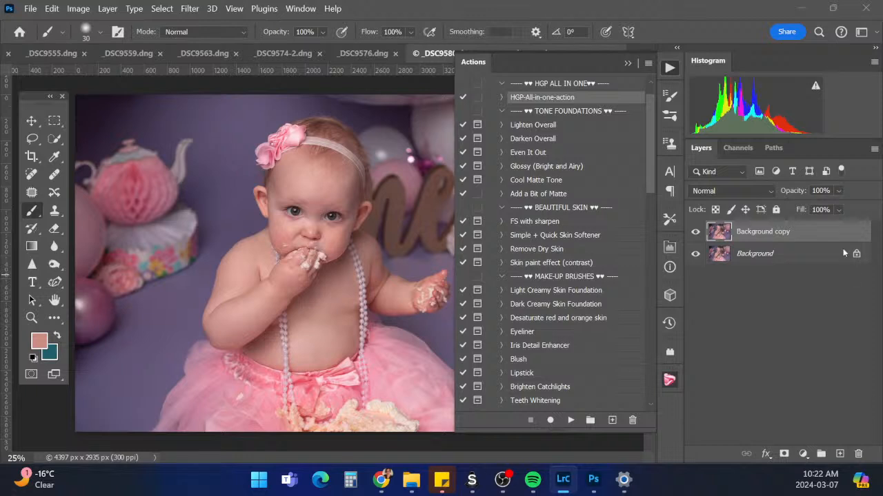
Delete the Background copy layer and run the HGP-All-in-one-action on the photo
{"action": "left_click", "coordinate": [770, 236]}
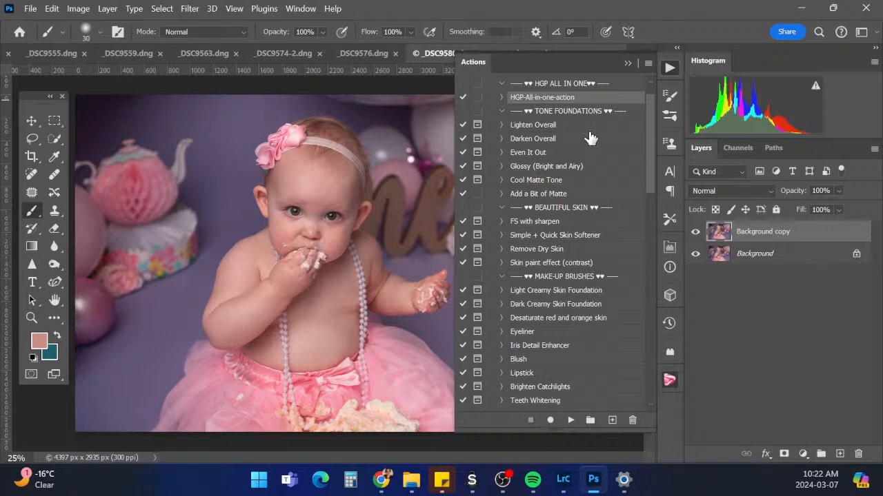
{"action": "left_click", "coordinate": [628, 63]}
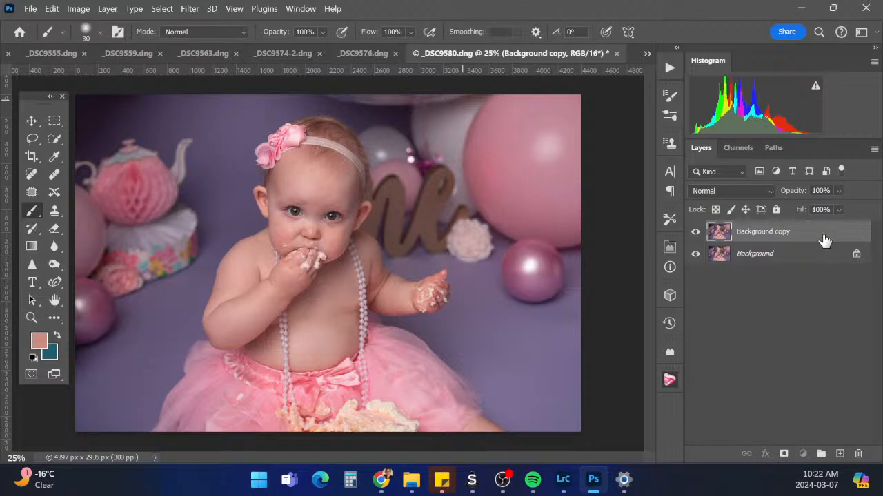
{"action": "left_click_drag", "start_coordinate": [825, 239], "coordinate": [857, 453]}
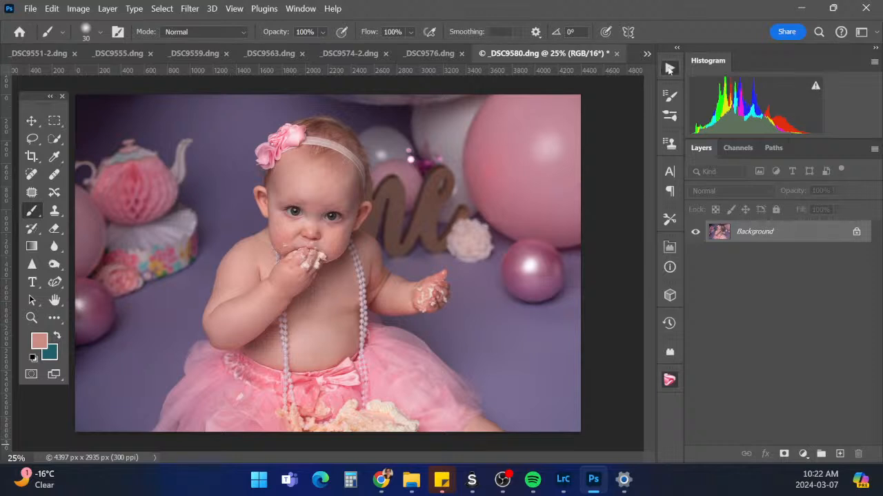
{"action": "left_click", "coordinate": [670, 68]}
{"action": "left_click", "coordinate": [570, 420]}
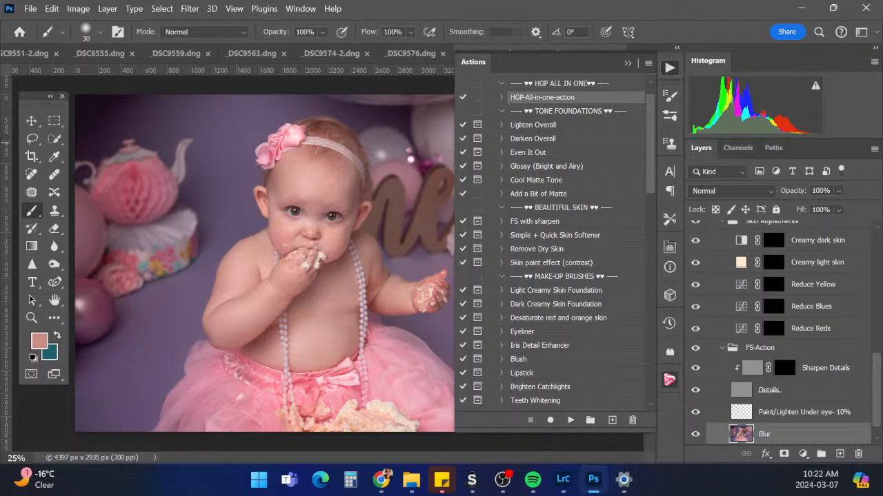
{"action": "key", "text": "alt+Tab"}
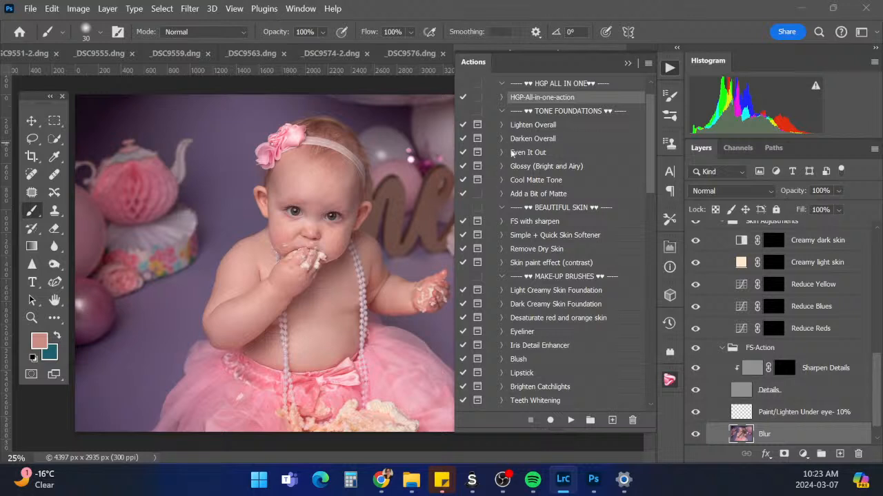
{"action": "left_click", "coordinate": [627, 63]}
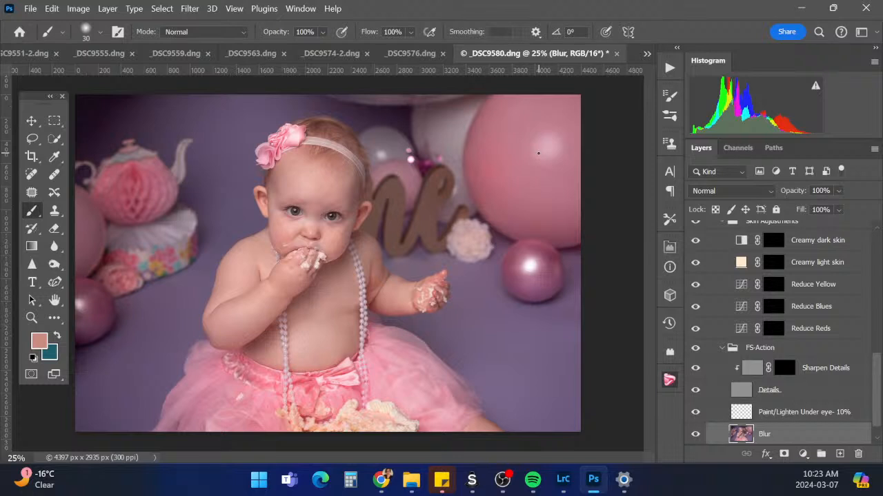
Lasso the forehead and nose on the Blur layer, soften them with Gaussian Blur and clear the selection
{"action": "left_click", "coordinate": [33, 138]}
{"action": "mouse_move", "coordinate": [275, 204]}
{"action": "left_mouse_down"}
{"action": "mouse_move", "coordinate": [286, 166]}
{"action": "mouse_move", "coordinate": [324, 162]}
{"action": "mouse_move", "coordinate": [352, 176]}
{"action": "mouse_move", "coordinate": [354, 198]}
{"action": "mouse_move", "coordinate": [320, 213]}
{"action": "mouse_move", "coordinate": [312, 235]}
{"action": "mouse_move", "coordinate": [303, 232]}
{"action": "mouse_move", "coordinate": [280, 200]}
{"action": "left_mouse_up"}
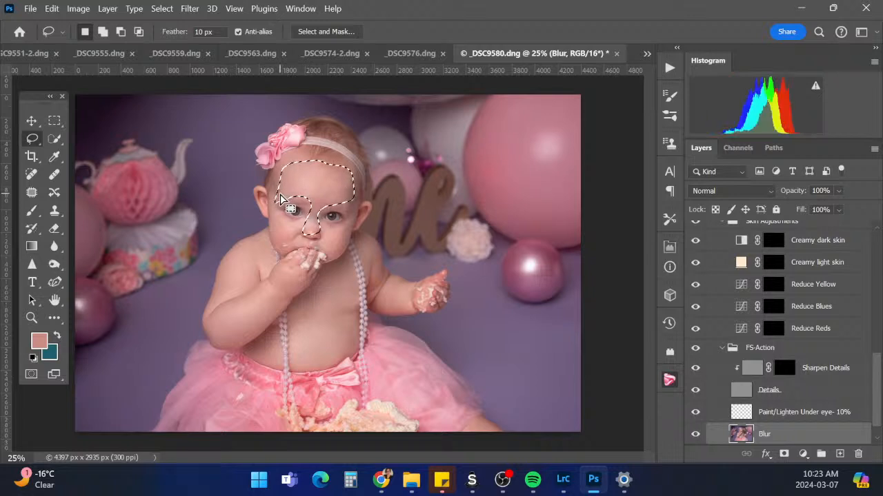
{"action": "left_click", "coordinate": [190, 8]}
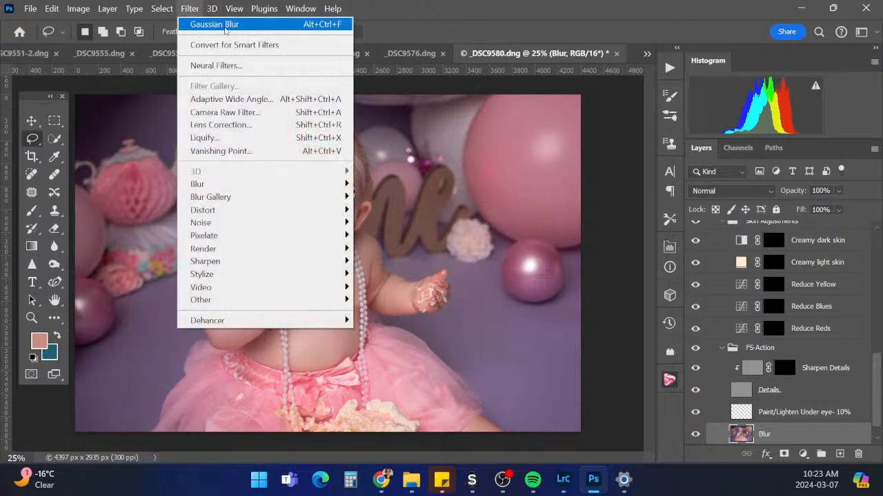
{"action": "left_click", "coordinate": [229, 24]}
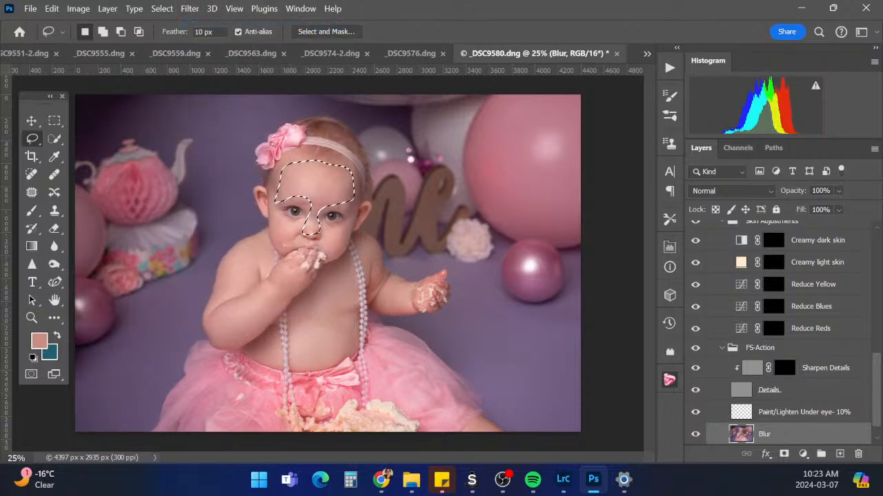
{"action": "key", "text": "ctrl+d"}
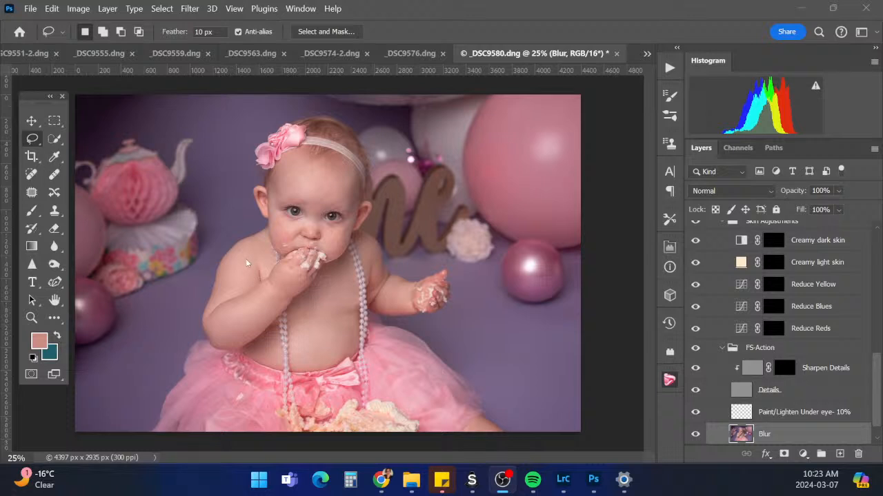
Soften the skin of both arms and the chest on the Blur layer, using one lasso selection at a time
{"action": "mouse_move", "coordinate": [262, 237]}
{"action": "left_mouse_down"}
{"action": "mouse_move", "coordinate": [228, 267]}
{"action": "mouse_move", "coordinate": [212, 337]}
{"action": "mouse_move", "coordinate": [242, 341]}
{"action": "mouse_move", "coordinate": [284, 307]}
{"action": "mouse_move", "coordinate": [300, 280]}
{"action": "mouse_move", "coordinate": [277, 279]}
{"action": "mouse_move", "coordinate": [225, 313]}
{"action": "mouse_move", "coordinate": [273, 265]}
{"action": "mouse_move", "coordinate": [264, 238]}
{"action": "left_mouse_up"}
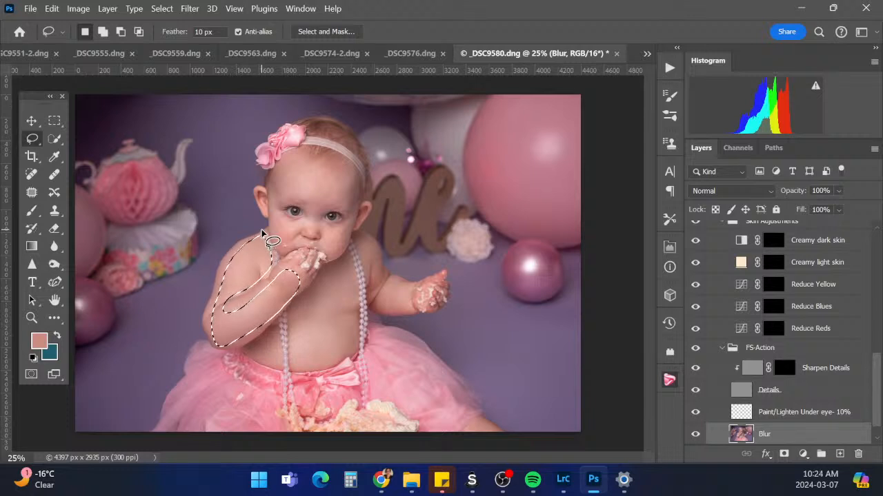
{"action": "mouse_move", "coordinate": [295, 312]}
{"action": "left_mouse_down"}
{"action": "mouse_move", "coordinate": [337, 278]}
{"action": "mouse_move", "coordinate": [354, 296]}
{"action": "mouse_move", "coordinate": [357, 355]}
{"action": "mouse_move", "coordinate": [321, 372]}
{"action": "mouse_move", "coordinate": [296, 358]}
{"action": "mouse_move", "coordinate": [295, 314]}
{"action": "mouse_move", "coordinate": [259, 358]}
{"action": "mouse_move", "coordinate": [285, 348]}
{"action": "mouse_move", "coordinate": [276, 326]}
{"action": "left_mouse_up"}
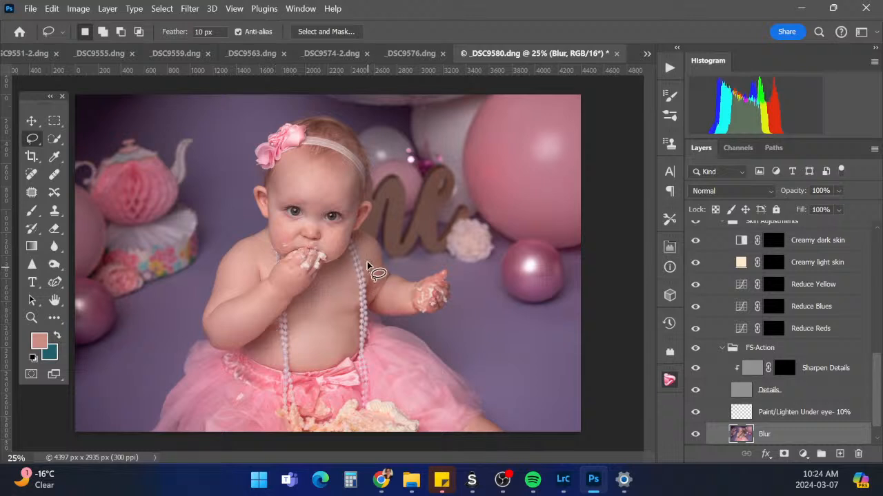
{"action": "mouse_move", "coordinate": [363, 239]}
{"action": "left_mouse_down"}
{"action": "mouse_move", "coordinate": [372, 264]}
{"action": "mouse_move", "coordinate": [407, 289]}
{"action": "mouse_move", "coordinate": [409, 312]}
{"action": "mouse_move", "coordinate": [379, 311]}
{"action": "mouse_move", "coordinate": [366, 274]}
{"action": "left_mouse_up"}
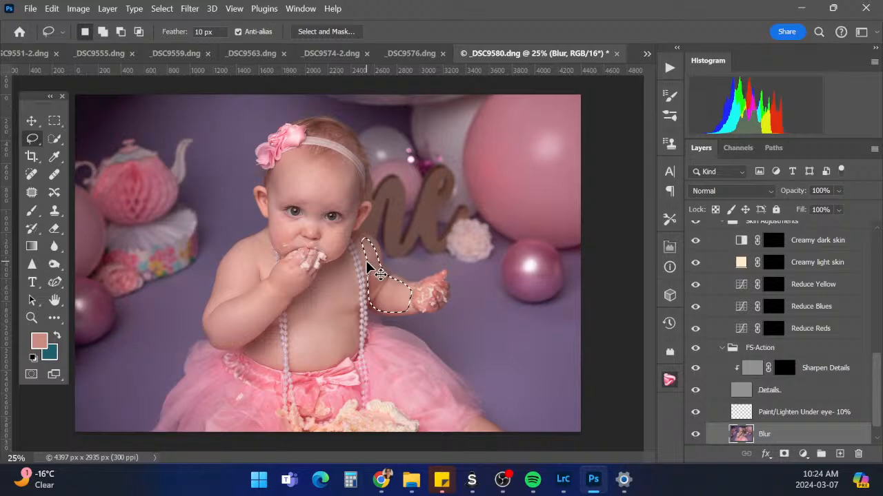
{"action": "key", "text": "ctrl+d"}
Lighten under the eyes on the Paint/Lighten Under eye layer with sampled cheek colour, using a Lighten-mode brush at 10% opacity
{"action": "left_click", "coordinate": [802, 414]}
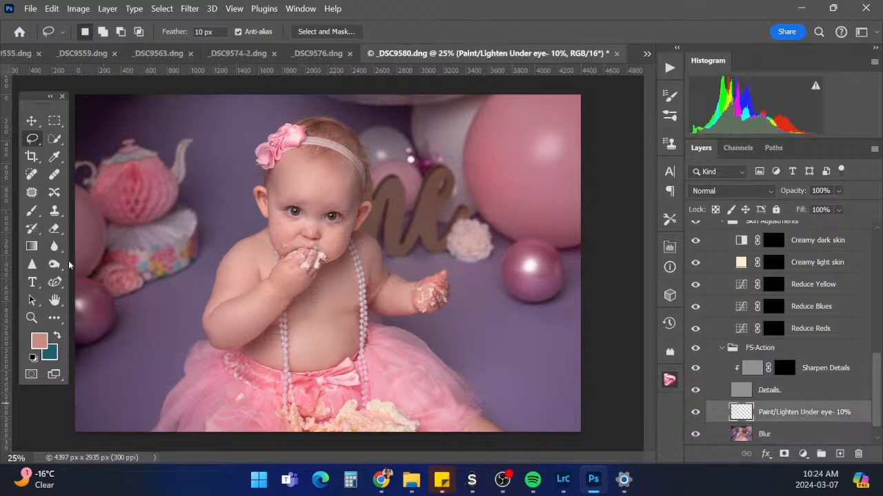
{"action": "left_click", "coordinate": [34, 211]}
{"action": "key", "text": "ctrl+plus"}
{"action": "key", "text": "ctrl+plus"}
{"action": "key", "text": "ctrl+plus"}
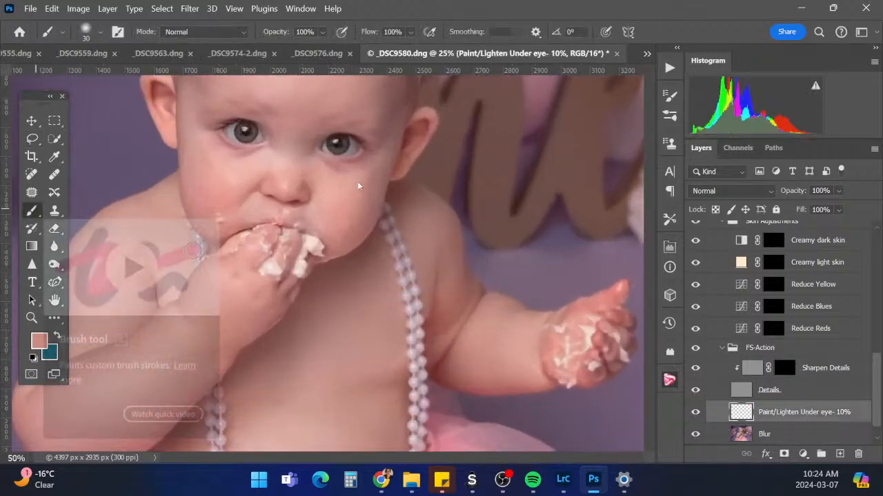
{"action": "scroll", "coordinate": [649, 264], "scroll_direction": "up", "scroll_amount": 3}
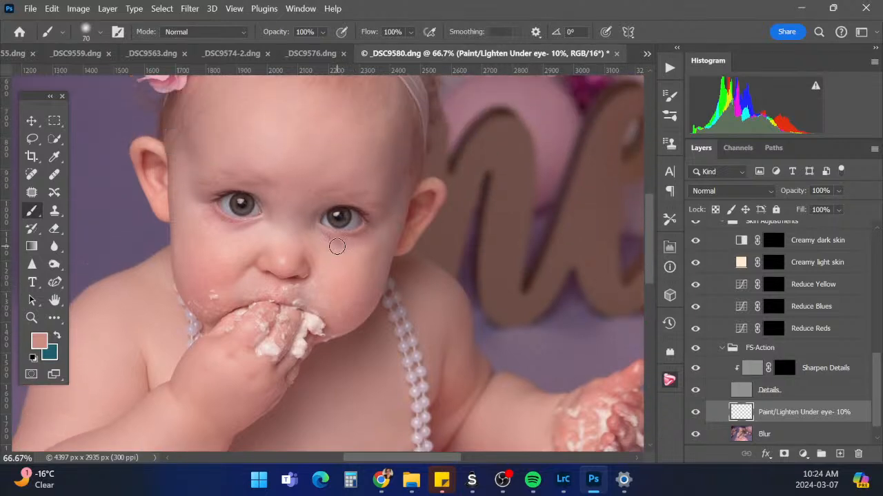
{"action": "left_click", "coordinate": [191, 32]}
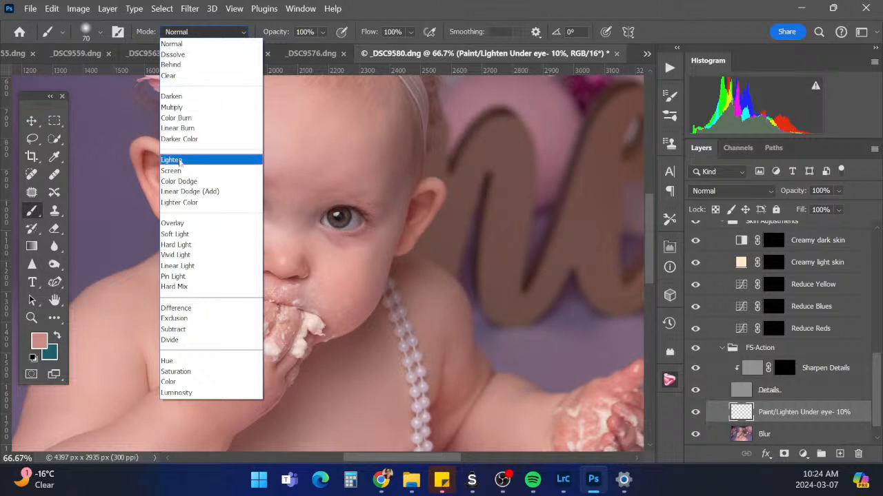
{"action": "left_click", "coordinate": [179, 161]}
{"action": "left_click", "coordinate": [274, 34]}
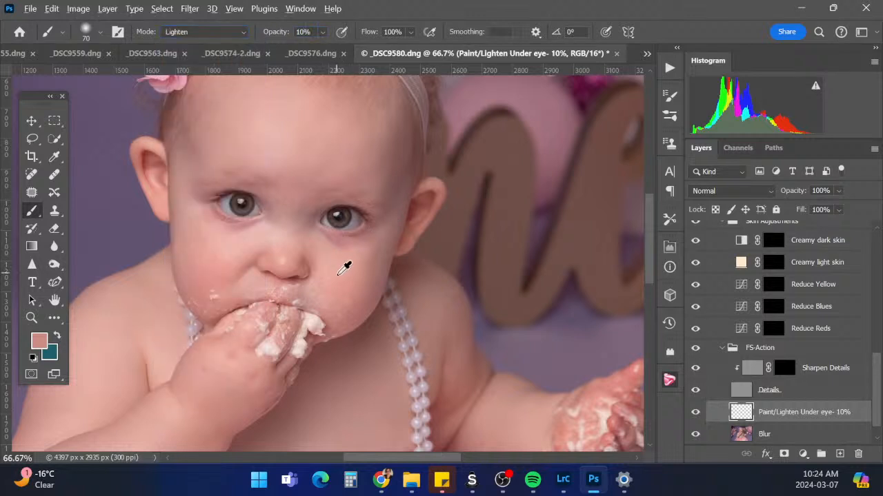
{"action": "left_click", "coordinate": [344, 264], "text": "alt"}
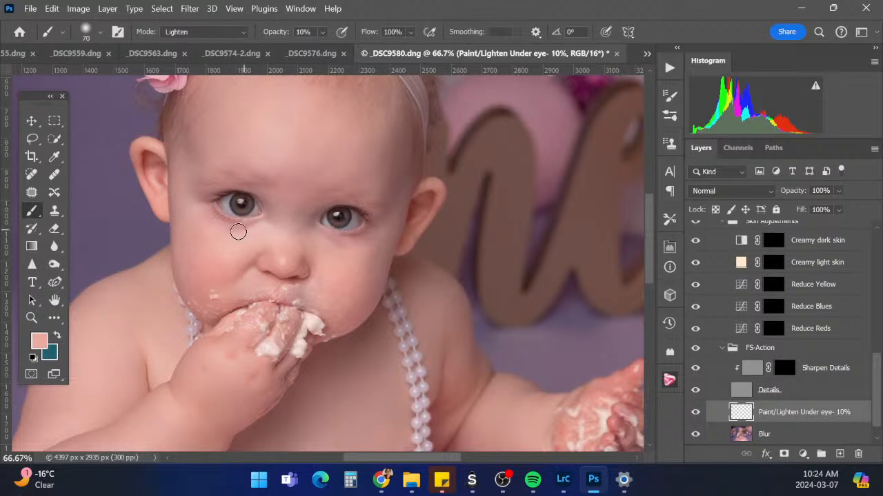
Heal the skin texture on the cheek beside the nose on the Details layer with a small Spot Healing Brush
{"action": "left_click", "coordinate": [790, 391]}
{"action": "left_click", "coordinate": [31, 174]}
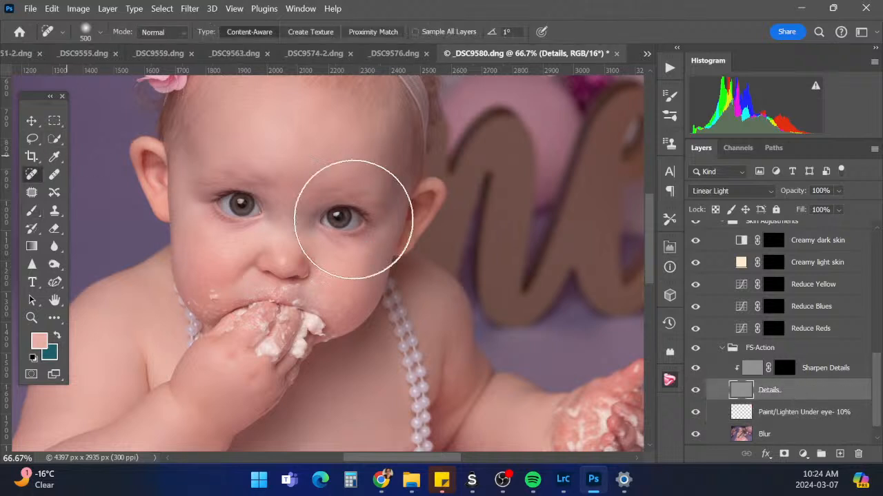
{"action": "key", "text": "bracketleft"}
{"action": "key", "text": "bracketleft"}
{"action": "key", "text": "bracketleft"}
{"action": "key", "text": "bracketleft"}
{"action": "key", "text": "bracketleft"}
{"action": "key", "text": "bracketleft"}
{"action": "key", "text": "bracketleft"}
{"action": "key", "text": "bracketleft"}
{"action": "key", "text": "bracketleft"}
{"action": "key", "text": "bracketleft"}
{"action": "key", "text": "bracketleft"}
{"action": "key", "text": "bracketleft"}
{"action": "key", "text": "bracketleft"}
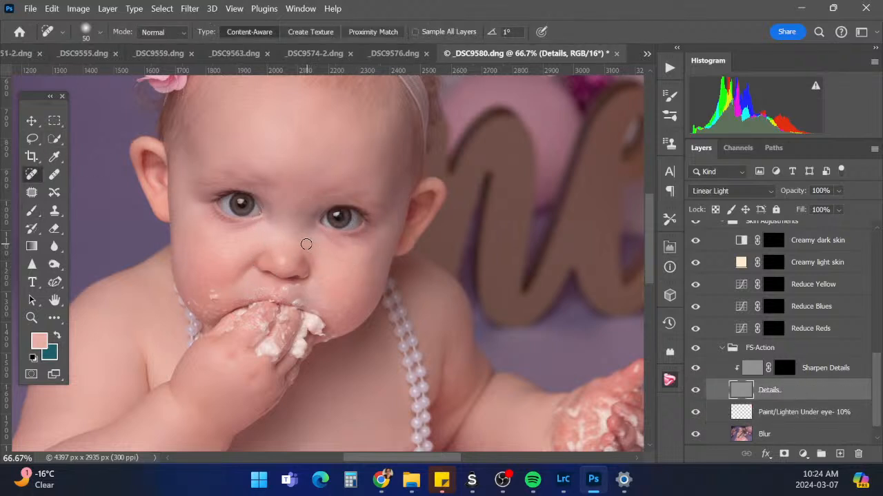
{"action": "left_click_drag", "start_coordinate": [318, 270], "coordinate": [317, 264]}
{"action": "left_click_drag", "start_coordinate": [651, 240], "coordinate": [646, 290]}
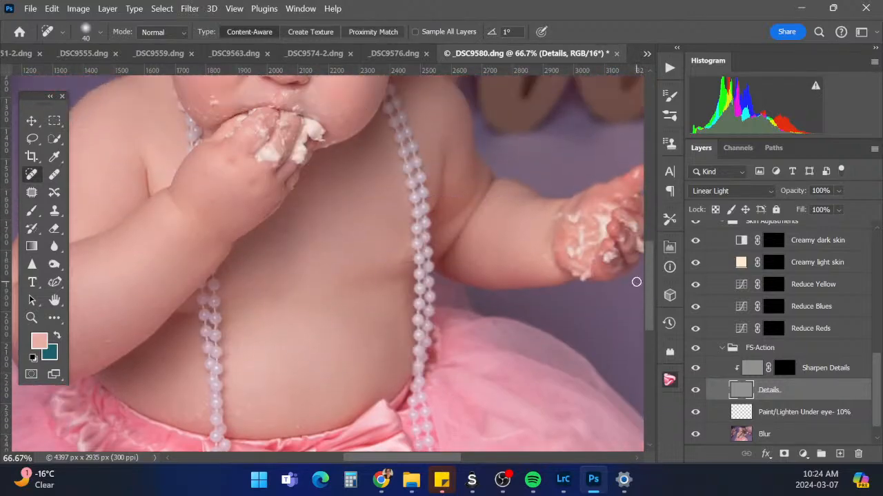
Sharpen both eyes by painting white on the Sharpen Details mask with a Normal-mode brush at 100% opacity
{"action": "left_click", "coordinate": [785, 369]}
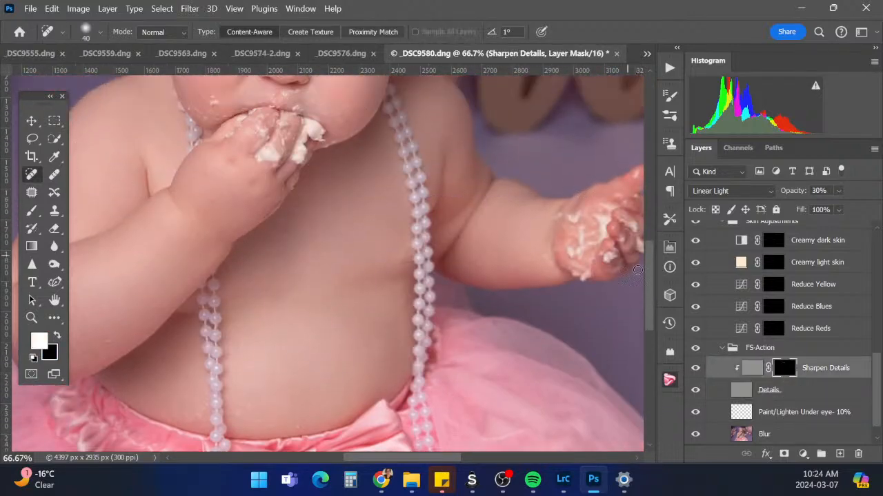
{"action": "left_click_drag", "start_coordinate": [646, 273], "coordinate": [647, 228]}
{"action": "left_click", "coordinate": [32, 211]}
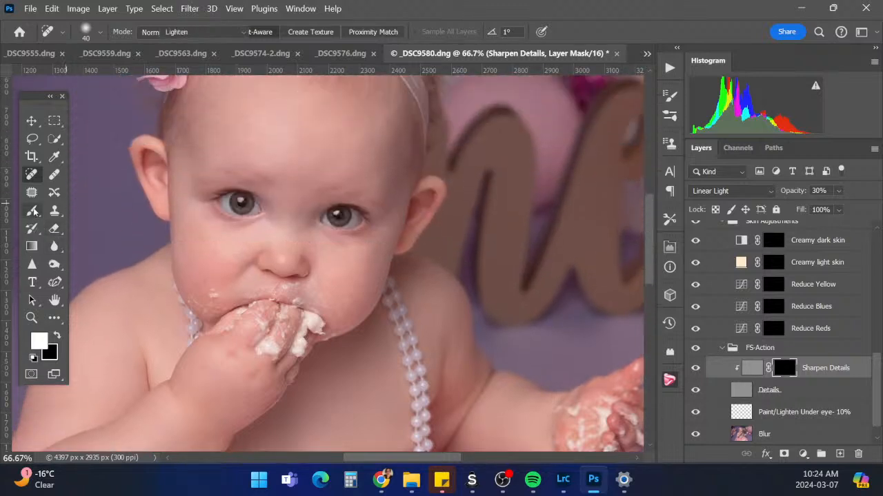
{"action": "left_click", "coordinate": [207, 31]}
{"action": "left_click", "coordinate": [180, 40]}
{"action": "left_click", "coordinate": [326, 33]}
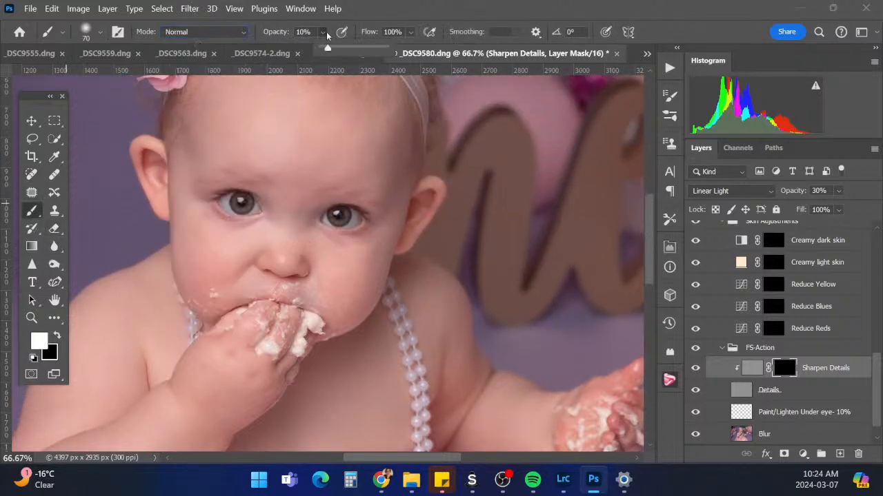
{"action": "key", "text": "bracketright"}
{"action": "key", "text": "bracketright"}
{"action": "key", "text": "bracketright"}
{"action": "key", "text": "bracketright"}
{"action": "key", "text": "bracketright"}
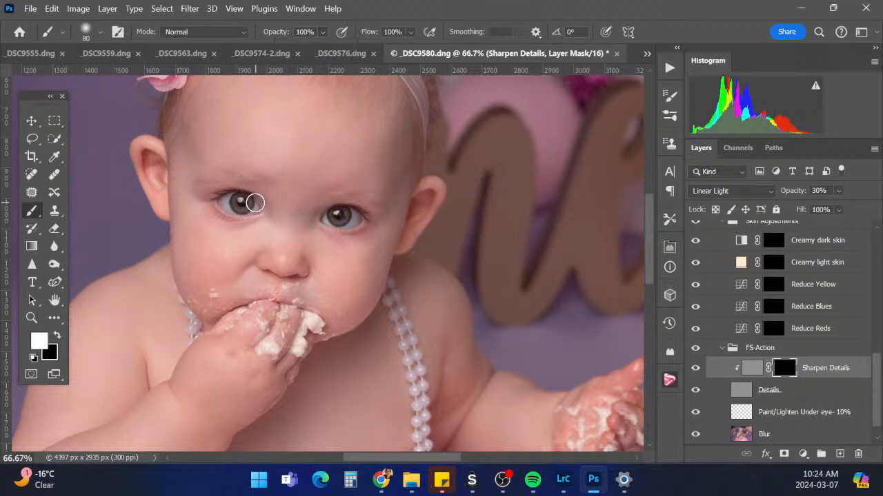
{"action": "left_click_drag", "start_coordinate": [240, 205], "coordinate": [251, 200]}
{"action": "mouse_move", "coordinate": [342, 224]}
{"action": "left_mouse_down"}
{"action": "mouse_move", "coordinate": [334, 221]}
{"action": "mouse_move", "coordinate": [367, 220]}
{"action": "left_mouse_up"}
{"action": "key", "text": "bracketleft"}
{"action": "key", "text": "bracketleft"}
{"action": "key", "text": "bracketleft"}
{"action": "key", "text": "bracketleft"}
{"action": "key", "text": "bracketleft"}
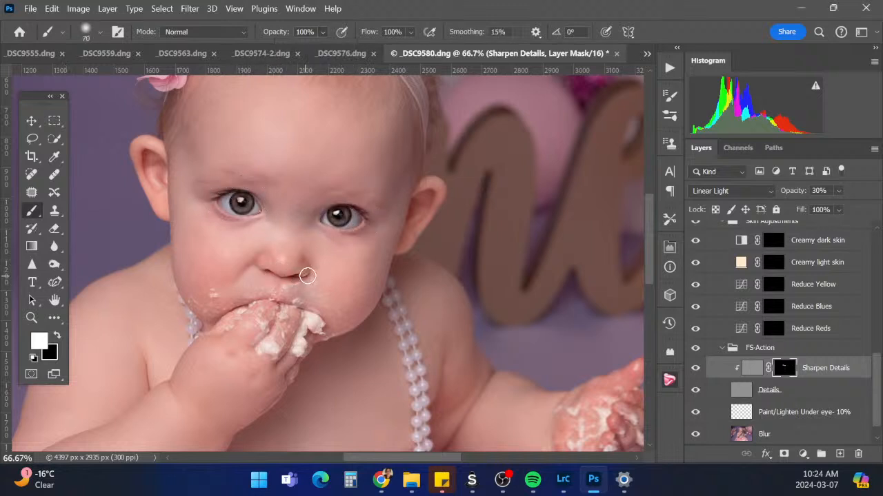
Collapse the FS-Action group and paint white over the forehead on the Creamy light skin mask with an enlarged brush
{"action": "left_click", "coordinate": [722, 348]}
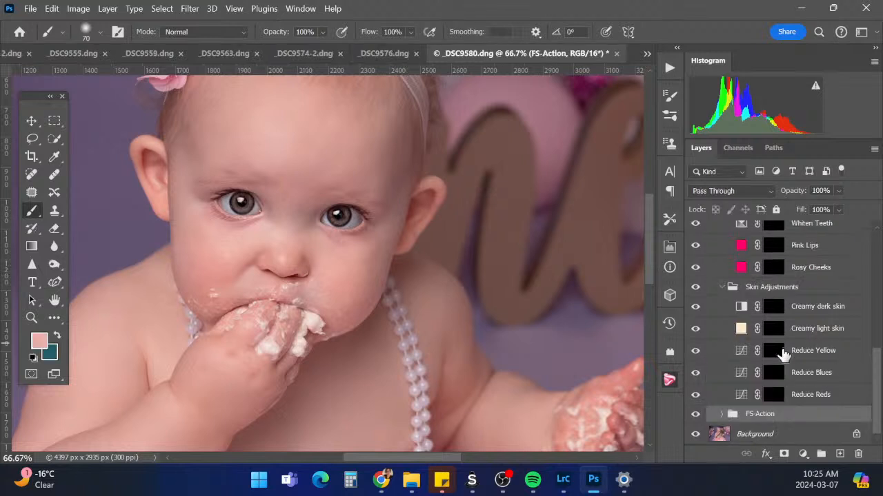
{"action": "left_click", "coordinate": [782, 329]}
{"action": "key", "text": "bracketright"}
{"action": "key", "text": "bracketright"}
{"action": "key", "text": "bracketright"}
{"action": "key", "text": "bracketright"}
{"action": "key", "text": "bracketright"}
{"action": "key", "text": "bracketright"}
{"action": "key", "text": "bracketright"}
{"action": "key", "text": "bracketright"}
{"action": "key", "text": "bracketright"}
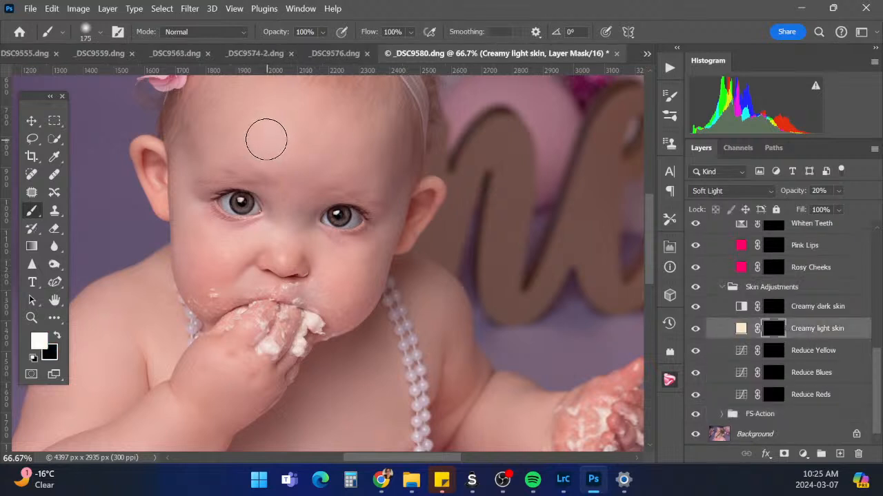
{"action": "mouse_move", "coordinate": [253, 133]}
{"action": "left_mouse_down"}
{"action": "mouse_move", "coordinate": [301, 128]}
{"action": "mouse_move", "coordinate": [354, 148]}
{"action": "left_mouse_up"}
Extend the Creamy light skin effect over both cheeks, the arm and the chest by painting white on its mask
{"action": "key", "text": "ctrl+minus"}
{"action": "key", "text": "ctrl+minus"}
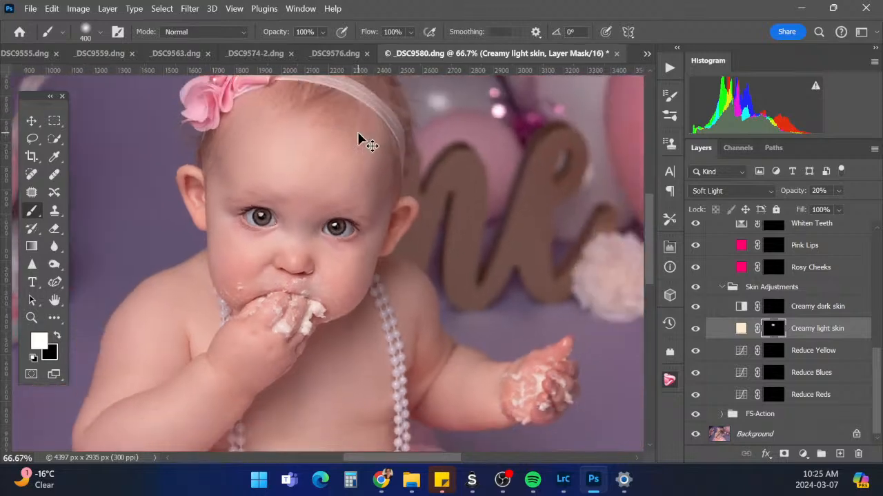
{"action": "key", "text": "bracketright"}
{"action": "key", "text": "bracketleft"}
{"action": "key", "text": "bracketleft"}
{"action": "key", "text": "bracketleft"}
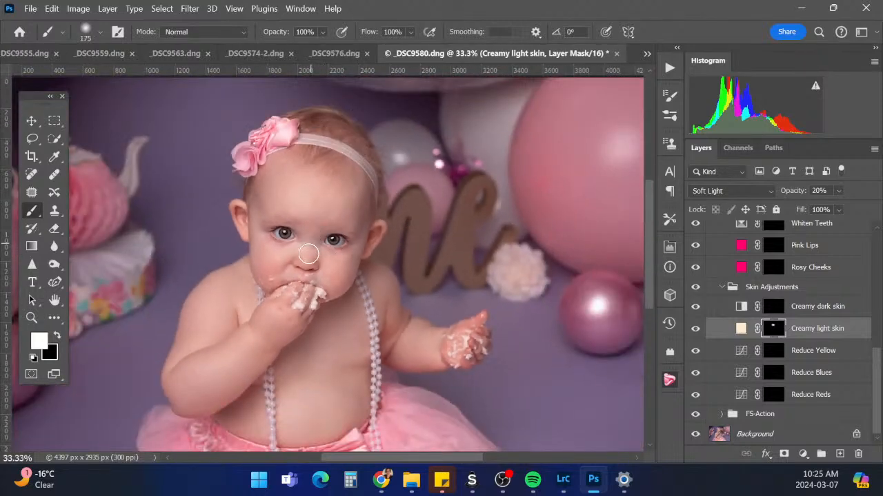
{"action": "left_click_drag", "start_coordinate": [289, 259], "coordinate": [280, 260]}
{"action": "left_click_drag", "start_coordinate": [334, 251], "coordinate": [339, 262]}
{"action": "mouse_move", "coordinate": [235, 297]}
{"action": "left_mouse_down"}
{"action": "mouse_move", "coordinate": [195, 393]}
{"action": "mouse_move", "coordinate": [271, 331]}
{"action": "mouse_move", "coordinate": [323, 363]}
{"action": "mouse_move", "coordinate": [311, 413]}
{"action": "mouse_move", "coordinate": [340, 398]}
{"action": "mouse_move", "coordinate": [350, 322]}
{"action": "mouse_move", "coordinate": [303, 407]}
{"action": "left_mouse_up"}
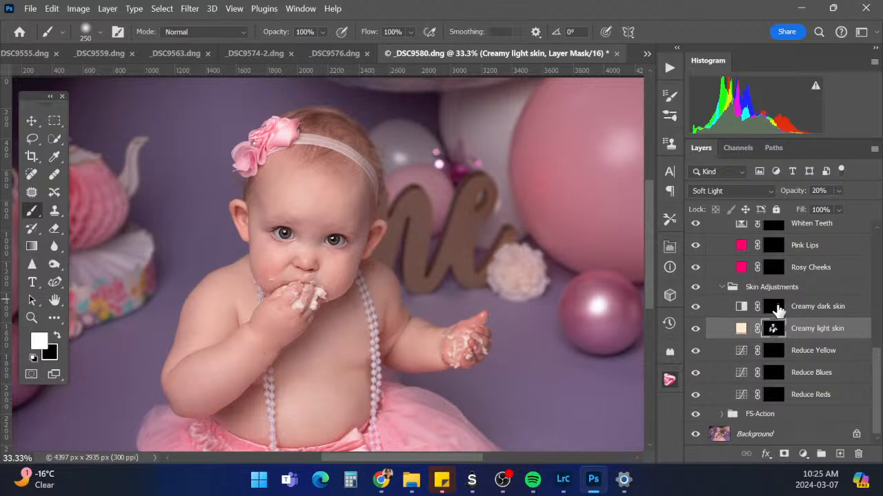
Collapse the Skin Adjustments group and add blush to both cheeks by painting white on the Rosy Cheeks mask
{"action": "left_click", "coordinate": [774, 308]}
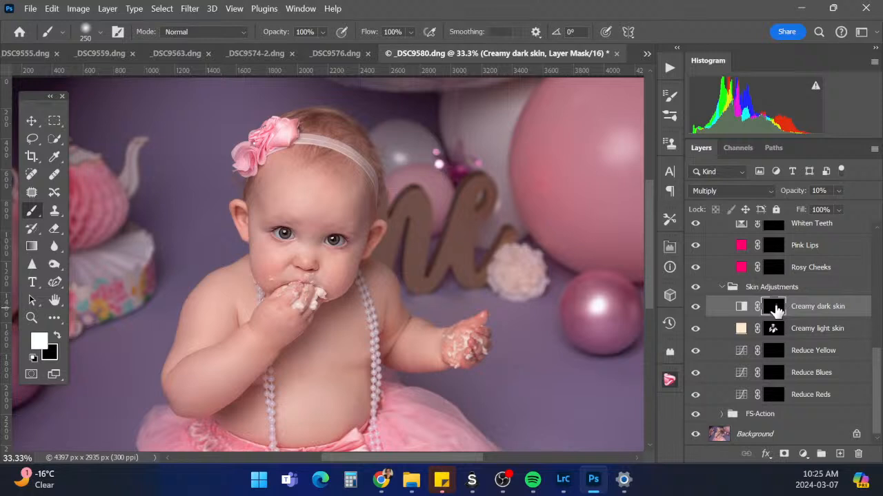
{"action": "left_click", "coordinate": [721, 287]}
{"action": "left_click", "coordinate": [773, 378]}
{"action": "key", "text": "bracketleft"}
{"action": "key", "text": "bracketleft"}
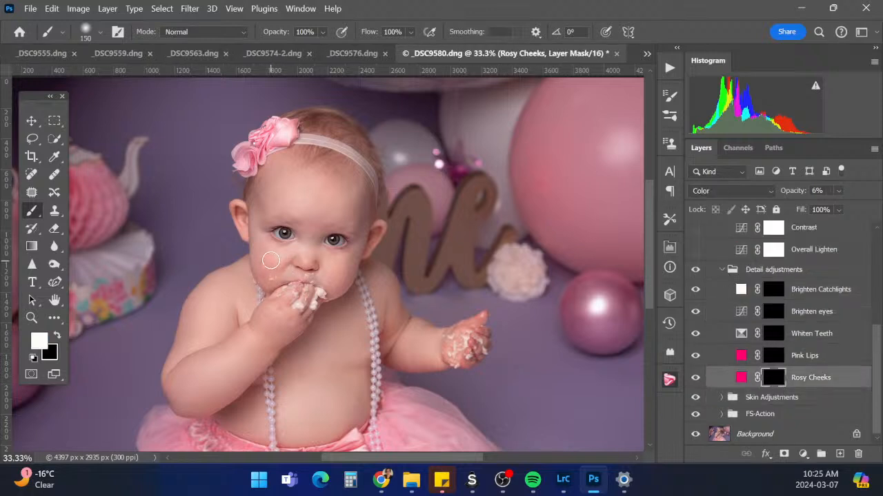
{"action": "key", "text": "bracketleft"}
{"action": "left_click_drag", "start_coordinate": [268, 260], "coordinate": [268, 277]}
{"action": "mouse_move", "coordinate": [338, 263]}
{"action": "left_mouse_down"}
{"action": "mouse_move", "coordinate": [354, 276]}
{"action": "mouse_move", "coordinate": [341, 285]}
{"action": "mouse_move", "coordinate": [349, 273]}
{"action": "left_mouse_up"}
Brighten both eyes by dabbing white on the Brighten eyes mask with a slightly larger brush
{"action": "left_click", "coordinate": [773, 311]}
{"action": "key", "text": "bracketright"}
{"action": "key", "text": "bracketright"}
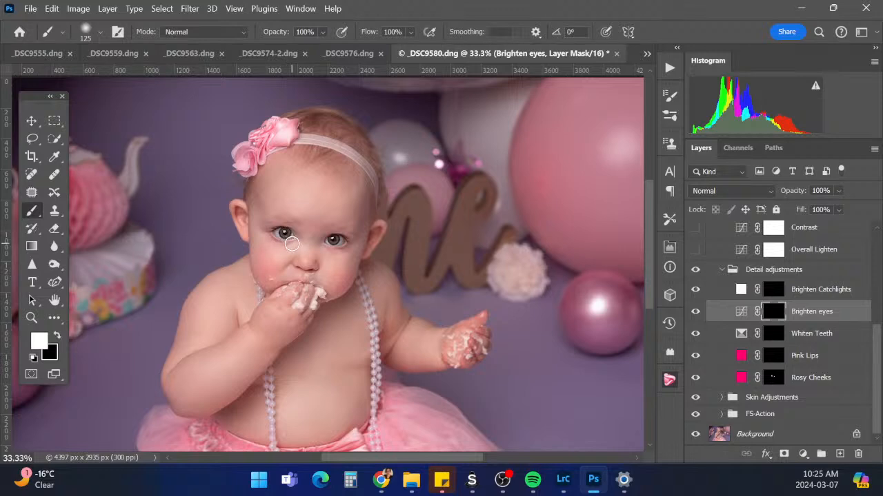
{"action": "left_click", "coordinate": [286, 234]}
{"action": "left_click", "coordinate": [334, 241]}
Brighten the catchlights in both eyes on the Brighten Catchlights mask with a 25 px white brush, and collapse the Detail adjustments group
{"action": "left_click", "coordinate": [773, 289]}
{"action": "key", "text": "ctrl+equal"}
{"action": "key", "text": "ctrl+equal"}
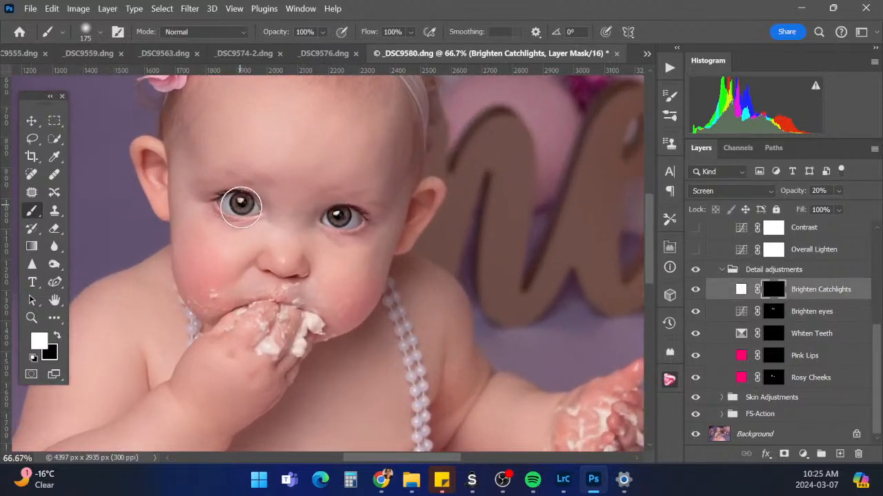
{"action": "key", "text": "bracketleft"}
{"action": "key", "text": "bracketleft"}
{"action": "key", "text": "bracketleft"}
{"action": "key", "text": "bracketleft"}
{"action": "key", "text": "bracketleft"}
{"action": "key", "text": "bracketleft"}
{"action": "key", "text": "bracketleft"}
{"action": "key", "text": "bracketleft"}
{"action": "key", "text": "bracketleft"}
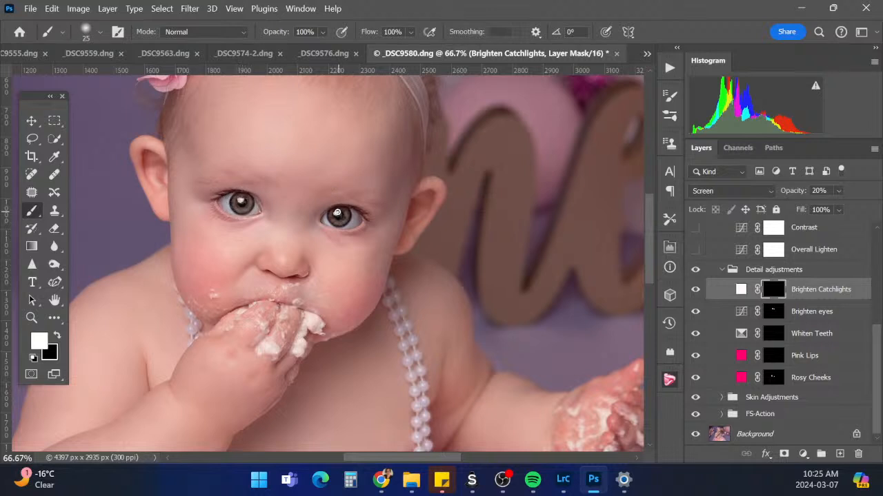
{"action": "left_click", "coordinate": [722, 270]}
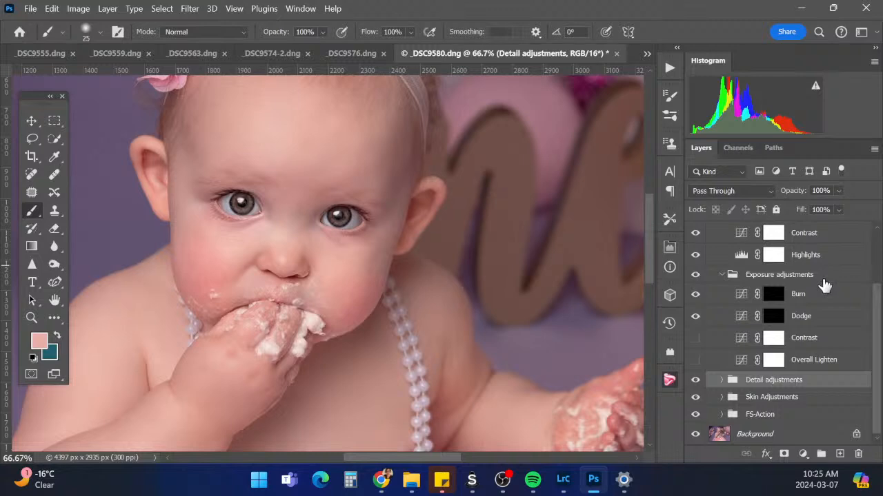
Show the Overall Lighten and Contrast exposure layers and set Overall Lighten to 40% opacity
{"action": "key", "text": "ctrl+minus"}
{"action": "key", "text": "ctrl+minus"}
{"action": "key", "text": "ctrl+minus"}
{"action": "key", "text": "ctrl+minus"}
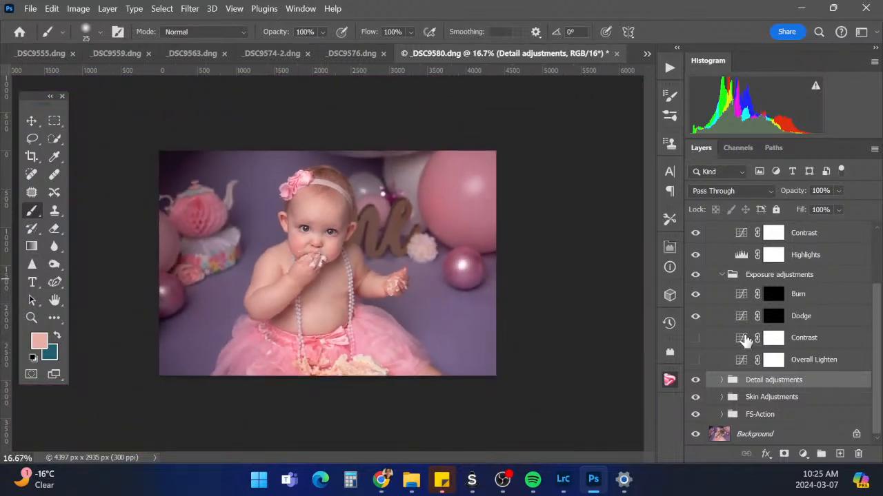
{"action": "left_click", "coordinate": [696, 360]}
{"action": "left_click", "coordinate": [695, 338]}
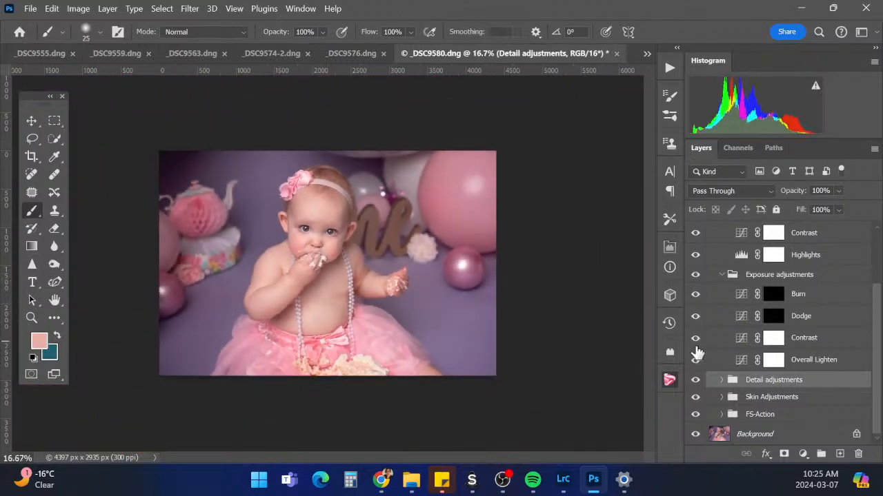
{"action": "left_click", "coordinate": [817, 358]}
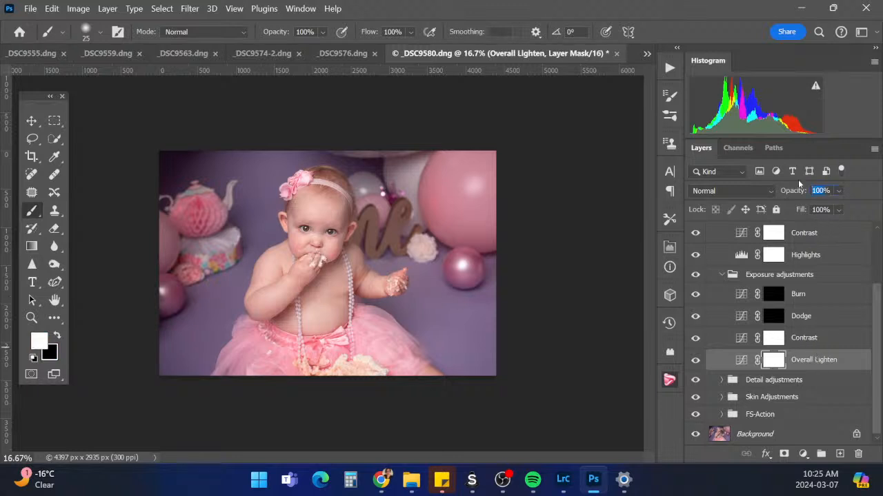
{"action": "type", "text": "40"}
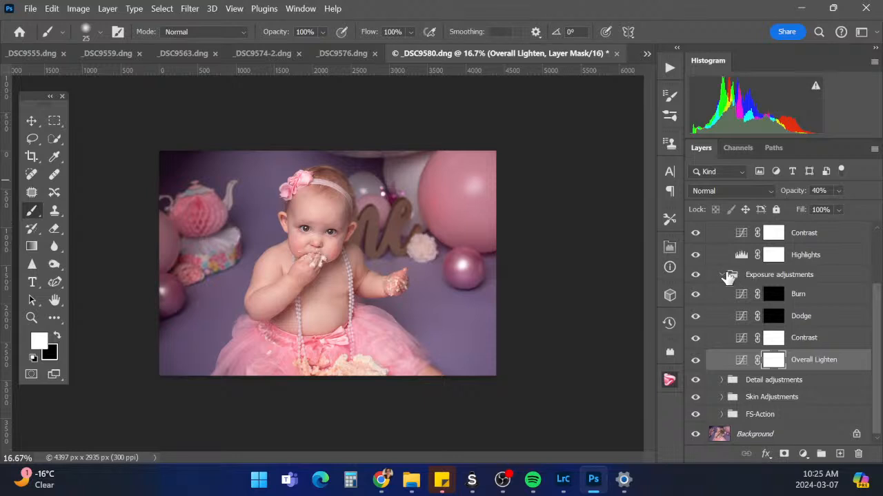
{"action": "left_click", "coordinate": [724, 276]}
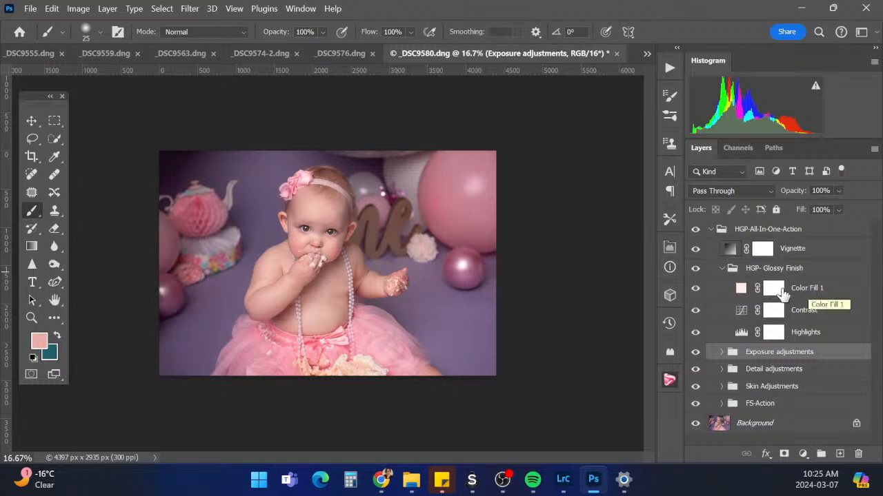
Collapse the HGP- Glossy Finish group and compare the photo with the Vignette layer hidden and shown
{"action": "left_click", "coordinate": [722, 268]}
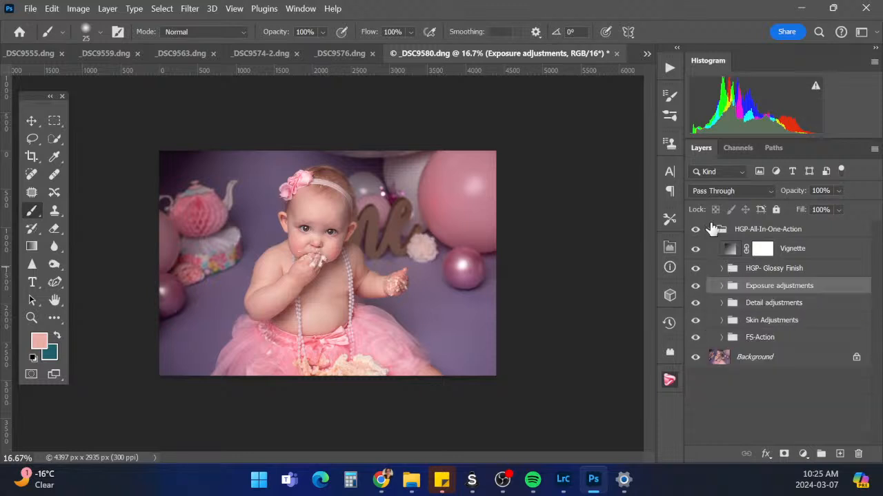
{"action": "left_click", "coordinate": [695, 269]}
{"action": "left_click", "coordinate": [695, 269]}
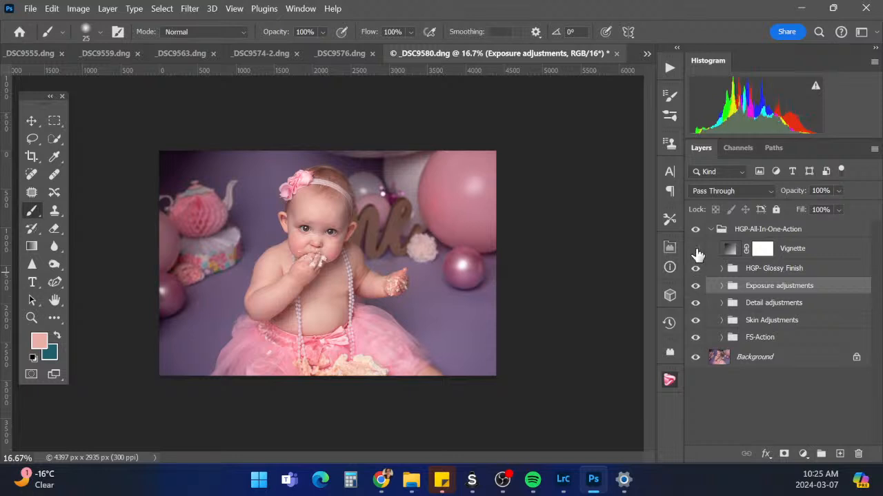
{"action": "left_click", "coordinate": [695, 268]}
{"action": "left_click", "coordinate": [695, 268]}
Collapse the HGP-All-In-One-Action group and flatten the image into the Background
{"action": "left_click", "coordinate": [713, 230]}
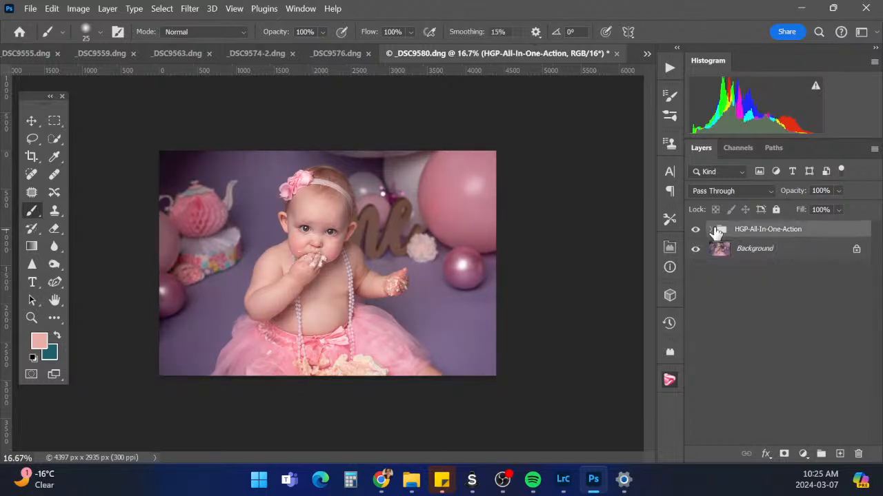
{"action": "left_click", "coordinate": [787, 251]}
{"action": "right_click", "coordinate": [789, 250]}
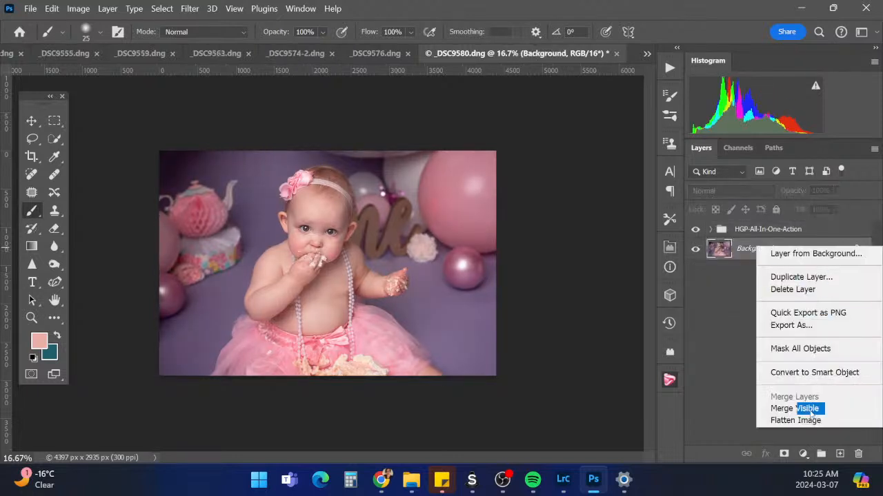
{"action": "left_click", "coordinate": [804, 419]}
Run the Sharpen for Print finishing action and set its layer opacity to 30%
{"action": "left_click", "coordinate": [670, 69]}
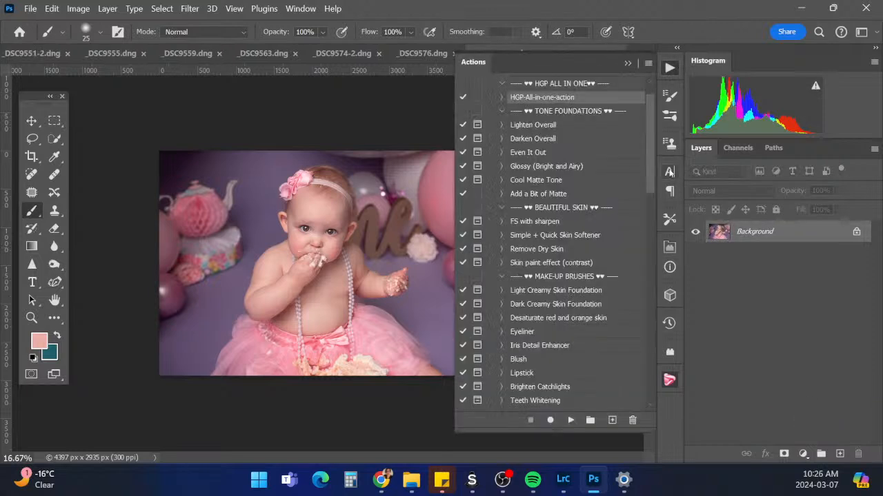
{"action": "scroll", "coordinate": [645, 229], "scroll_direction": "down", "scroll_amount": 5}
{"action": "left_click_drag", "start_coordinate": [640, 273], "coordinate": [641, 359]}
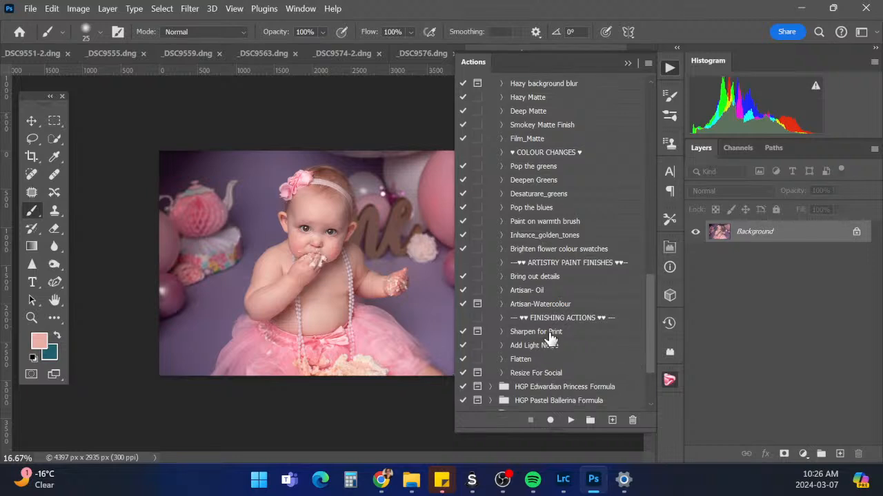
{"action": "left_click", "coordinate": [551, 333]}
{"action": "left_click", "coordinate": [571, 420]}
{"action": "left_click", "coordinate": [430, 197]}
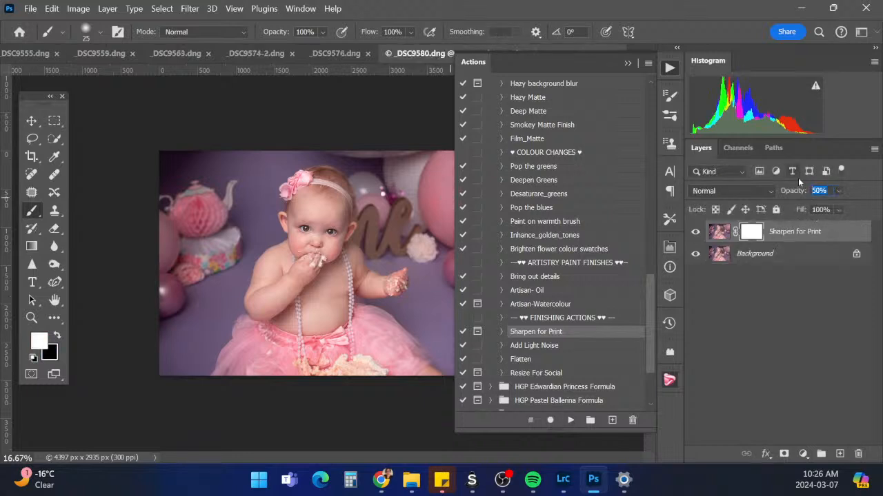
{"action": "type", "text": "30"}
{"action": "key", "text": "Return"}
Flatten the Sharpen for Print layer into the Background
{"action": "left_click", "coordinate": [796, 263]}
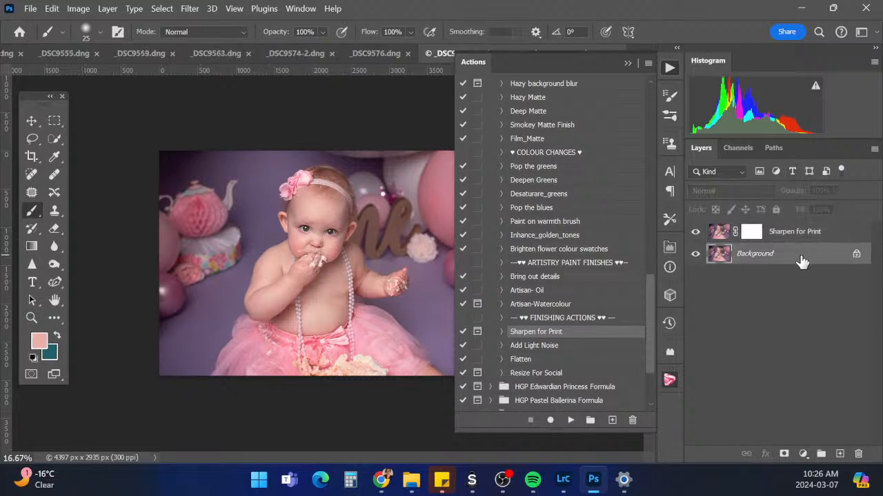
{"action": "right_click", "coordinate": [800, 260]}
{"action": "left_click", "coordinate": [808, 429]}
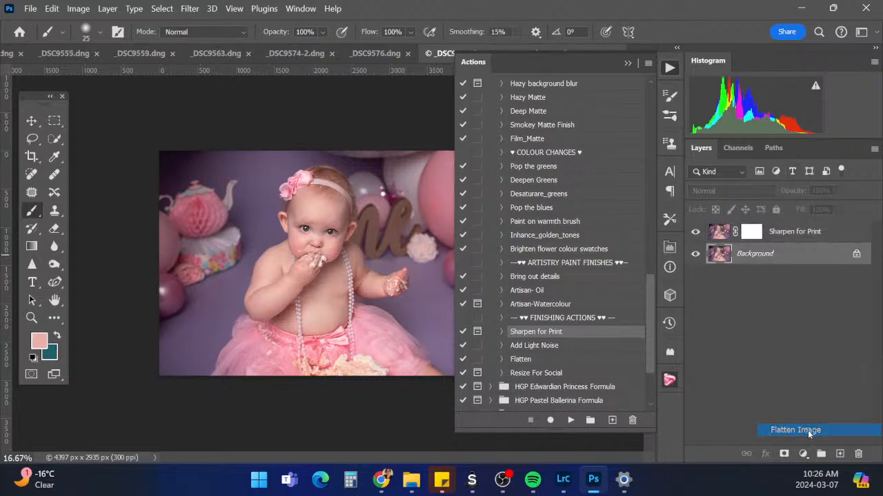
Run the Add Light Noise action and flatten the noise layer into the photo
{"action": "left_click", "coordinate": [556, 346]}
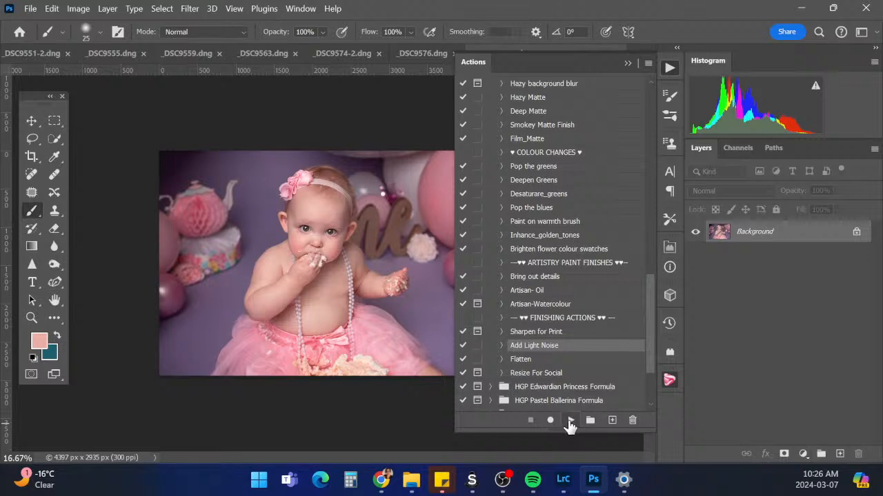
{"action": "left_click", "coordinate": [569, 421]}
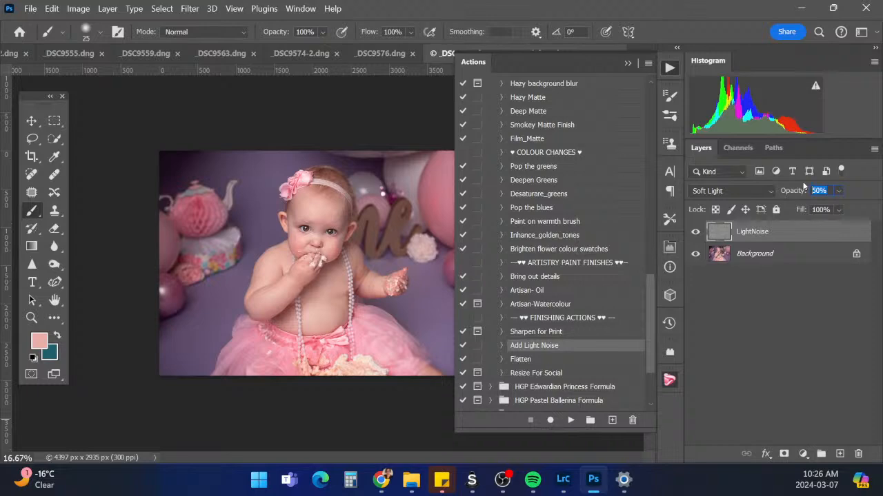
{"action": "left_click", "coordinate": [804, 260]}
{"action": "right_click", "coordinate": [803, 260]}
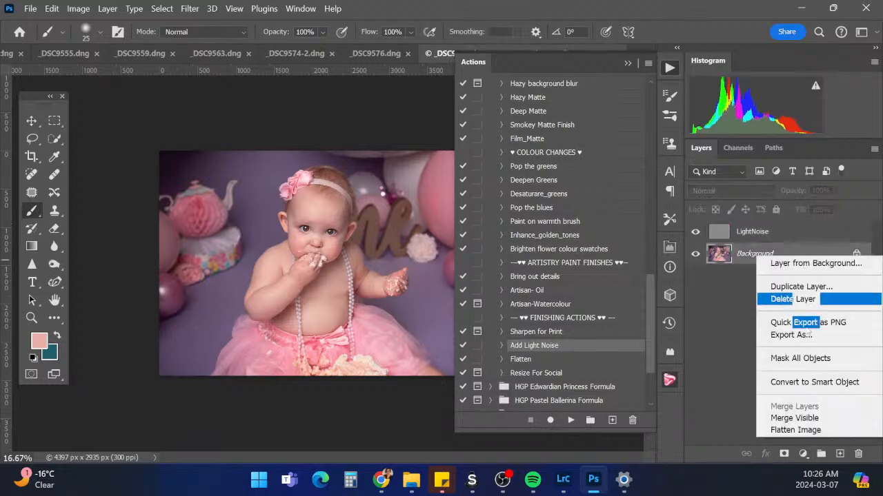
{"action": "left_click", "coordinate": [800, 430]}
Save the finished _DSC9580 photo and close its document
{"action": "left_click", "coordinate": [30, 10]}
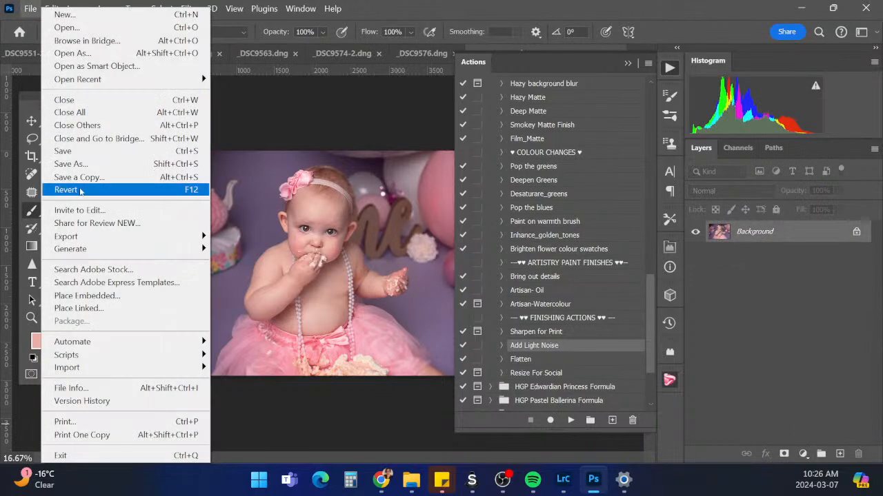
{"action": "left_click", "coordinate": [82, 150]}
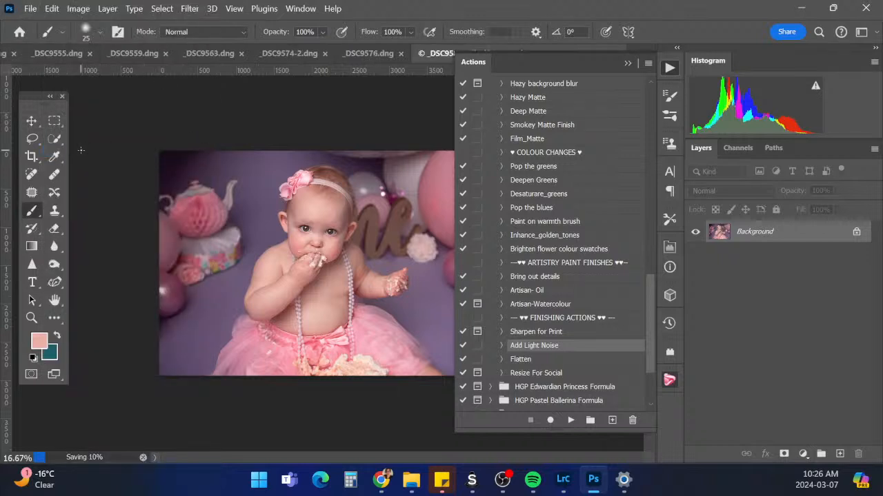
{"action": "left_click", "coordinate": [628, 63]}
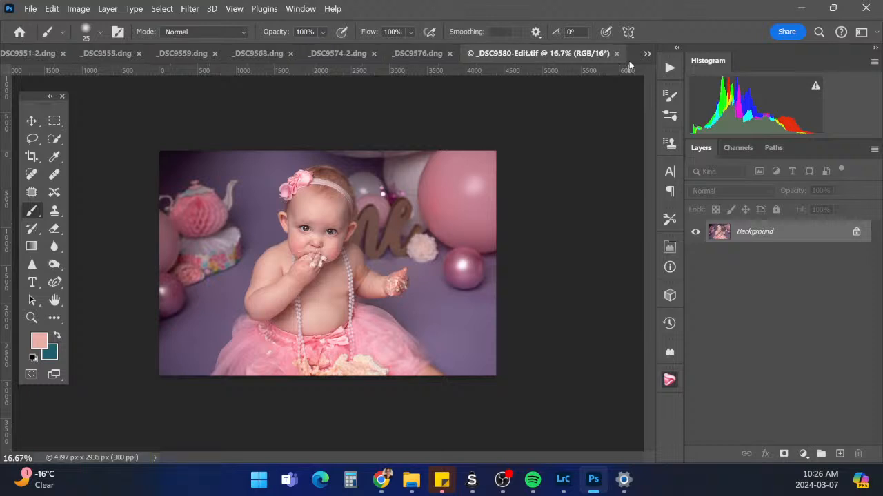
{"action": "left_click", "coordinate": [617, 54]}
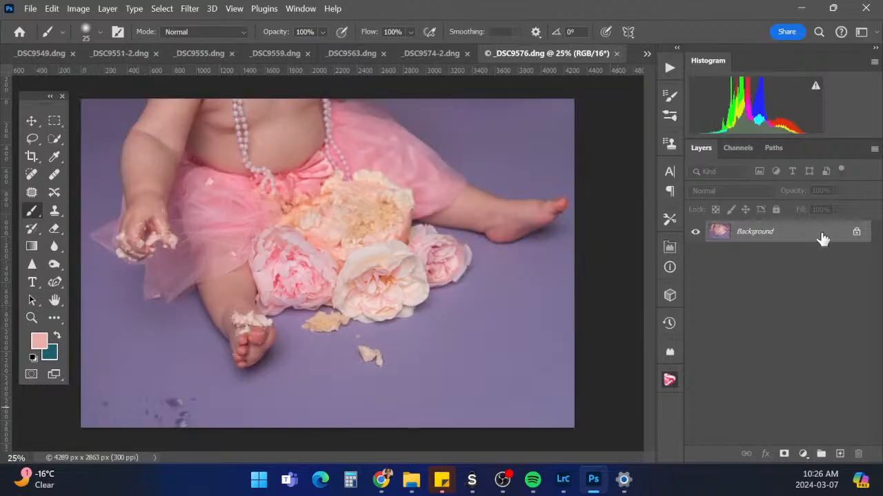
Duplicate the Background layer of _DSC9576.dng, replacing the first copy with a fresh one
{"action": "left_click_drag", "start_coordinate": [823, 237], "coordinate": [839, 454]}
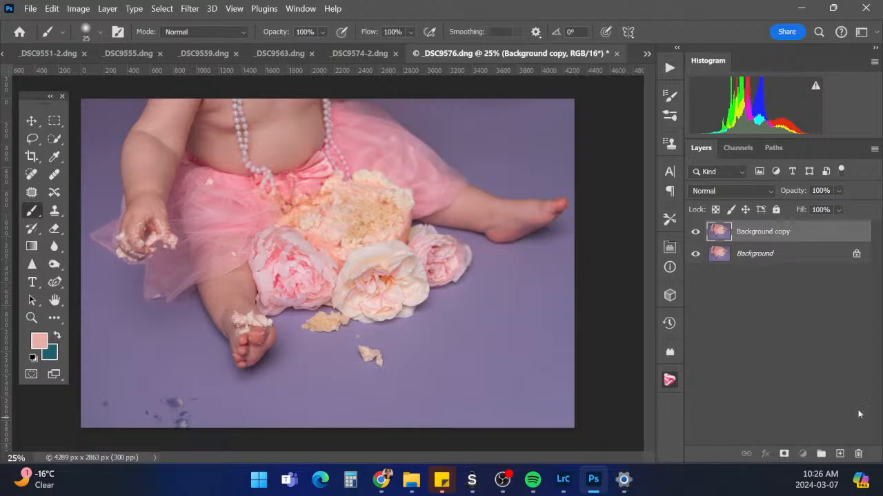
{"action": "left_click_drag", "start_coordinate": [828, 238], "coordinate": [858, 454]}
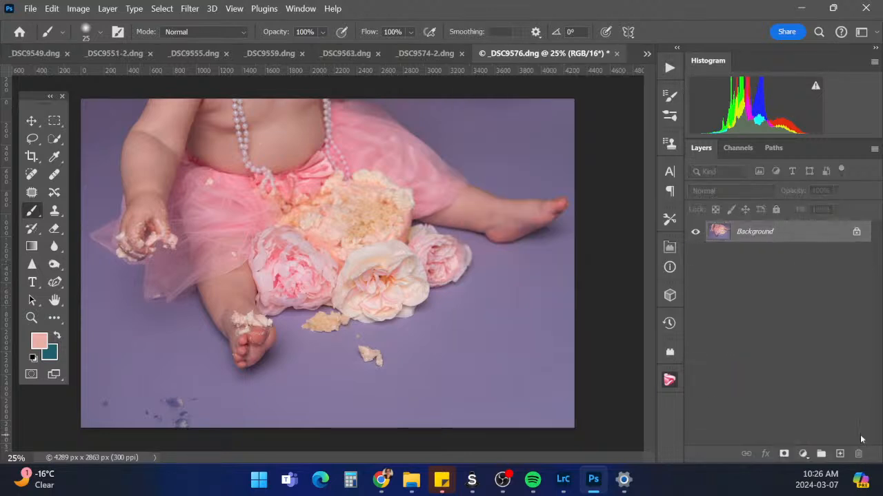
{"action": "left_click_drag", "start_coordinate": [793, 236], "coordinate": [839, 452]}
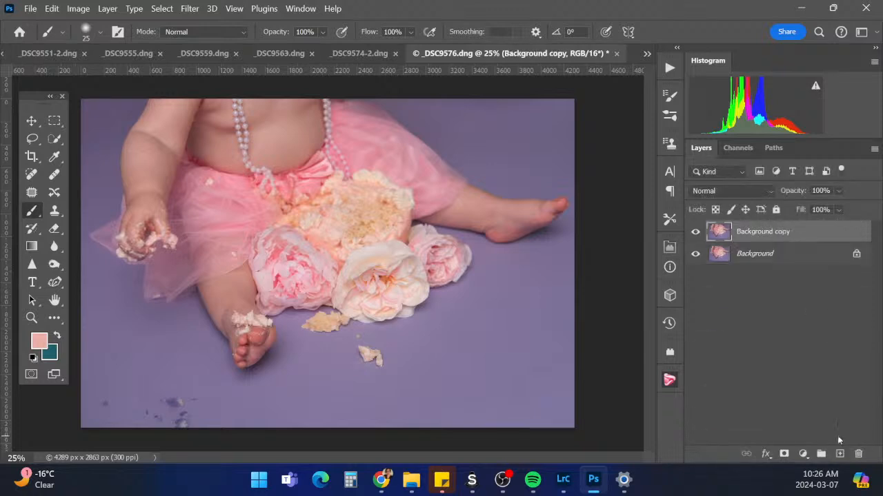
Patch out the dark marks on the purple backdrop near the photo's lower-left corner and flatten the image
{"action": "left_click", "coordinate": [32, 140]}
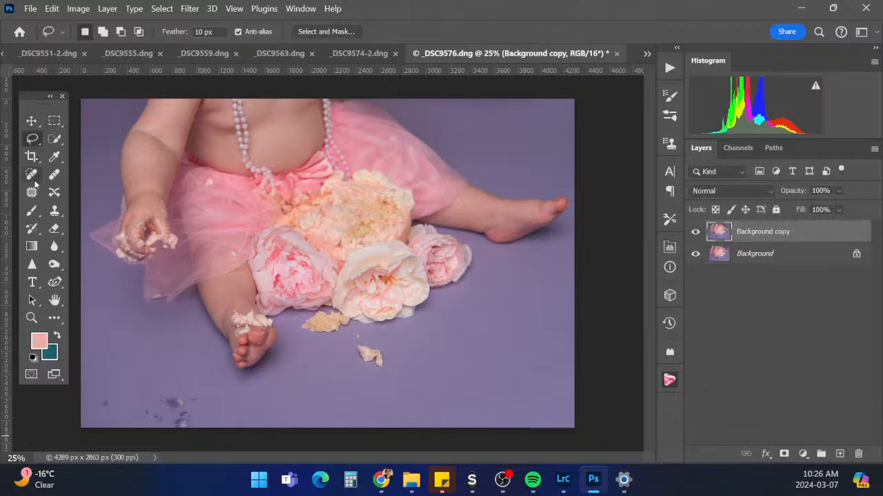
{"action": "left_click", "coordinate": [35, 188]}
{"action": "mouse_move", "coordinate": [160, 384]}
{"action": "left_mouse_down"}
{"action": "mouse_move", "coordinate": [135, 392]}
{"action": "mouse_move", "coordinate": [149, 435]}
{"action": "mouse_move", "coordinate": [197, 442]}
{"action": "mouse_move", "coordinate": [194, 385]}
{"action": "mouse_move", "coordinate": [151, 369]}
{"action": "mouse_move", "coordinate": [127, 378]}
{"action": "mouse_move", "coordinate": [131, 387]}
{"action": "mouse_move", "coordinate": [130, 343]}
{"action": "left_mouse_up"}
{"action": "key", "text": "ctrl+d"}
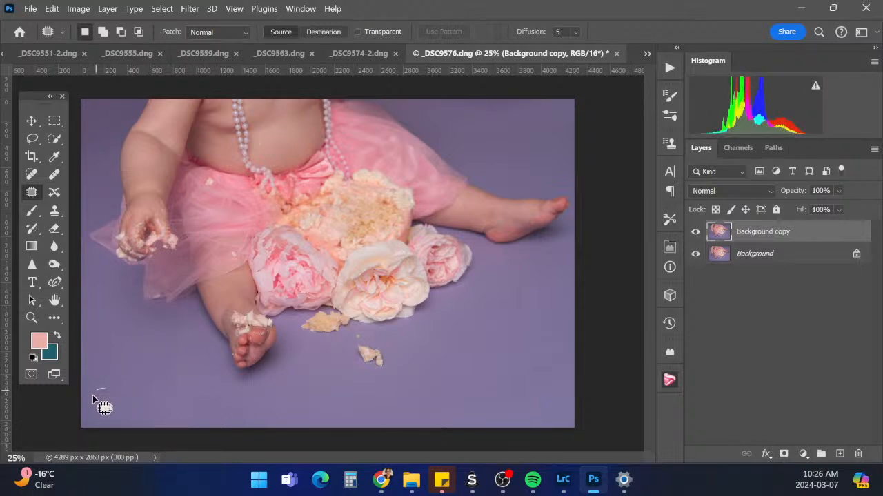
{"action": "mouse_move", "coordinate": [92, 396]}
{"action": "left_mouse_down"}
{"action": "mouse_move", "coordinate": [114, 389]}
{"action": "mouse_move", "coordinate": [109, 401]}
{"action": "mouse_move", "coordinate": [140, 398]}
{"action": "left_mouse_up"}
{"action": "key", "text": "ctrl+d"}
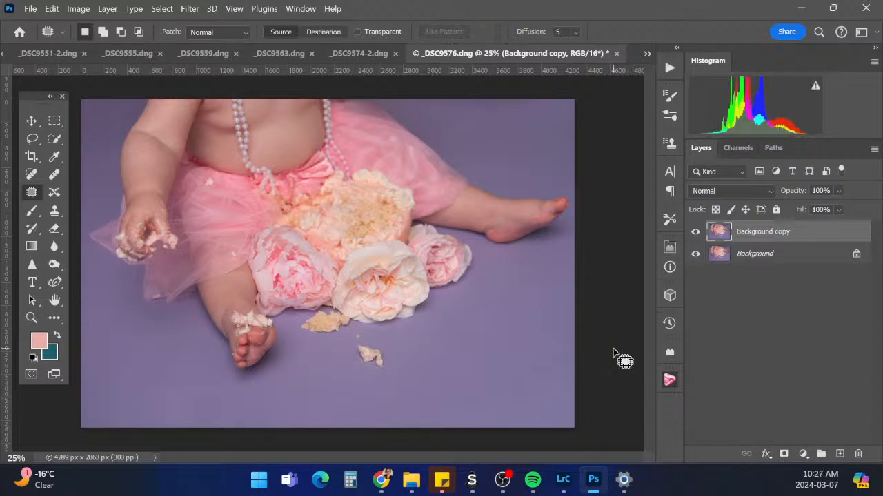
{"action": "right_click", "coordinate": [799, 254]}
{"action": "left_click", "coordinate": [826, 429]}
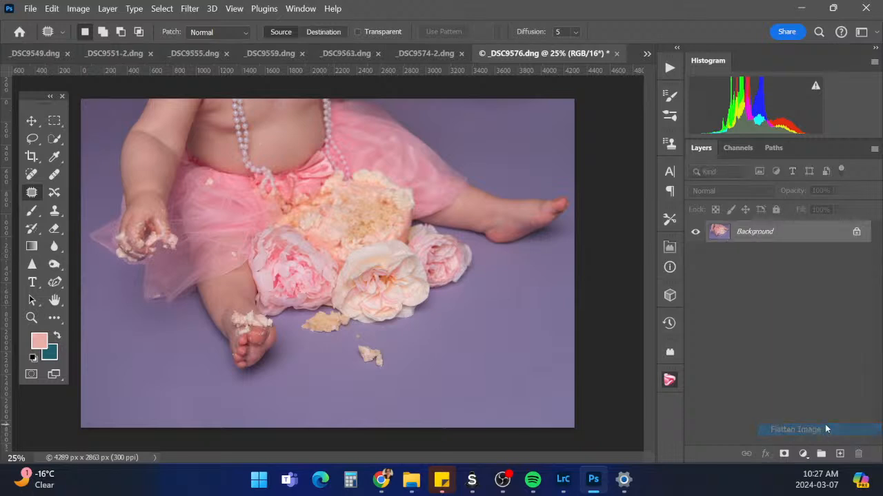
Run the HGP-All-in-one-action from the HGP Complete Painterly Collection on the cleaned photo
{"action": "left_click", "coordinate": [669, 67]}
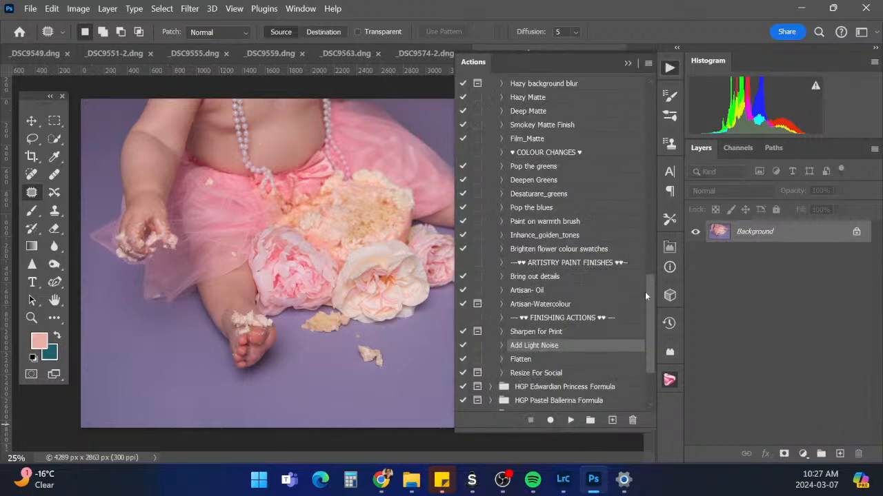
{"action": "left_click_drag", "start_coordinate": [651, 298], "coordinate": [648, 76]}
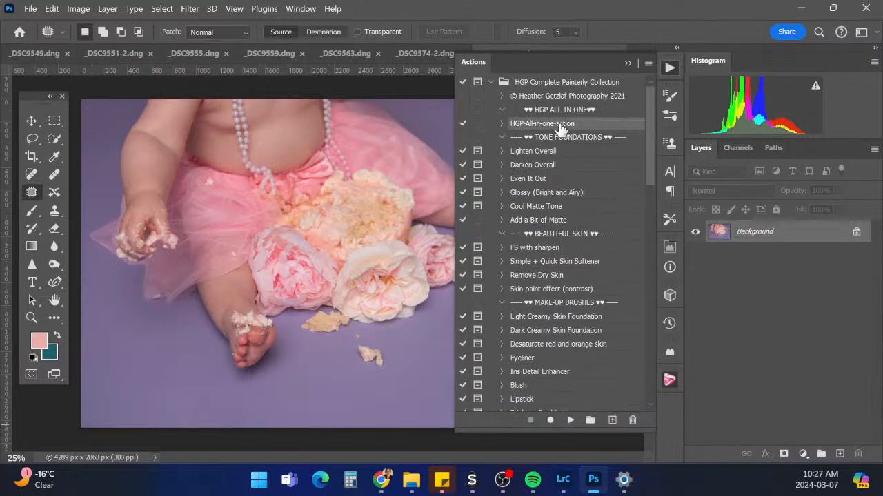
{"action": "left_click", "coordinate": [570, 420]}
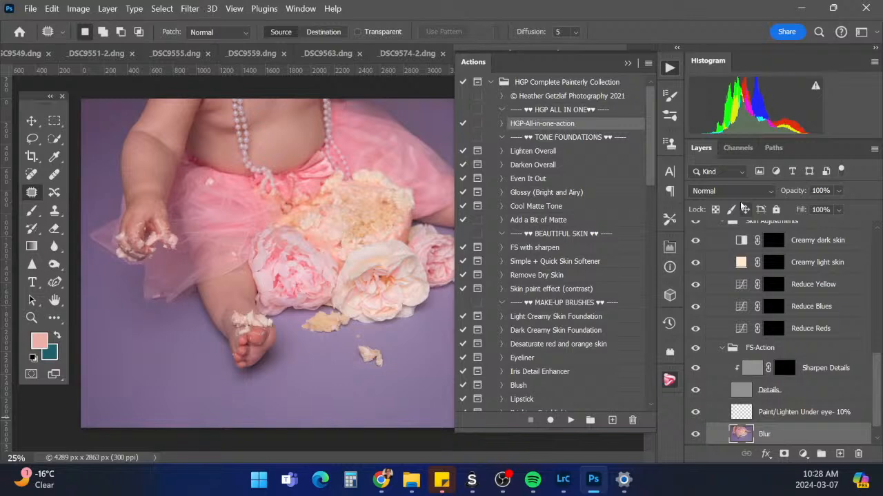
{"action": "left_click", "coordinate": [627, 63]}
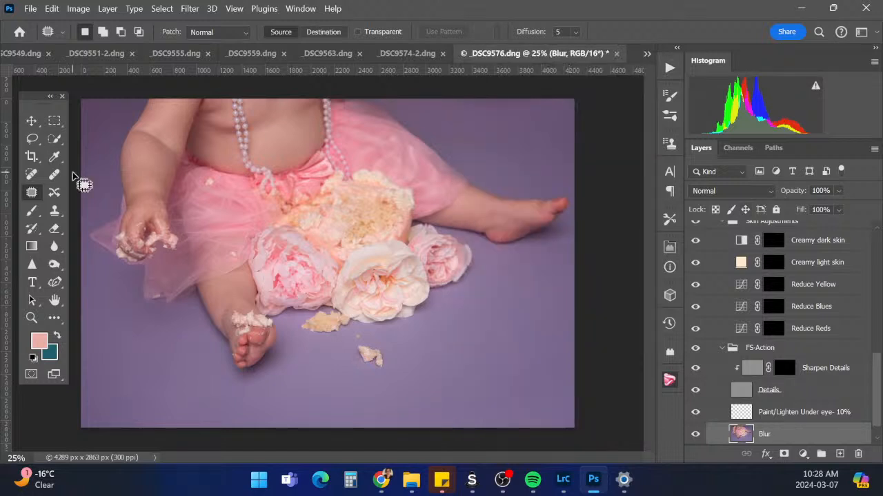
Paint white on the Creamy light skin mask over the baby's arm, belly, legs and foot with a 400 px brush
{"action": "left_click", "coordinate": [793, 391]}
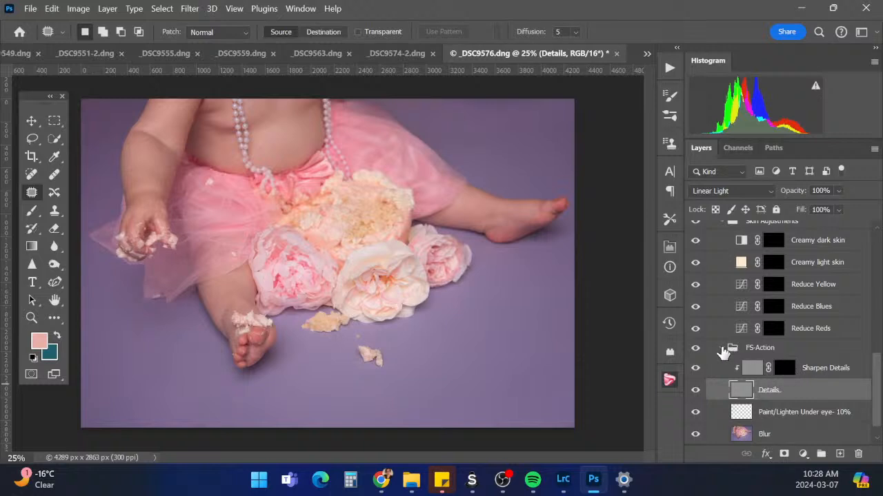
{"action": "left_click", "coordinate": [722, 347]}
{"action": "left_click", "coordinate": [775, 331]}
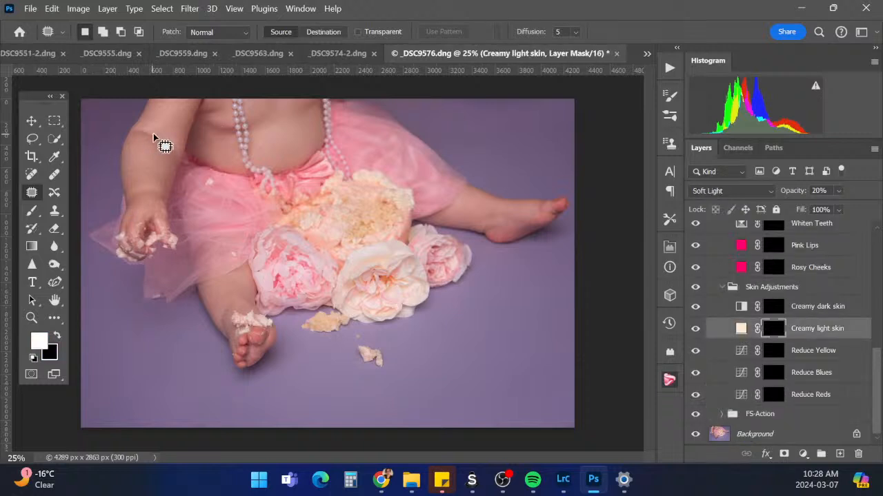
{"action": "left_click", "coordinate": [32, 211]}
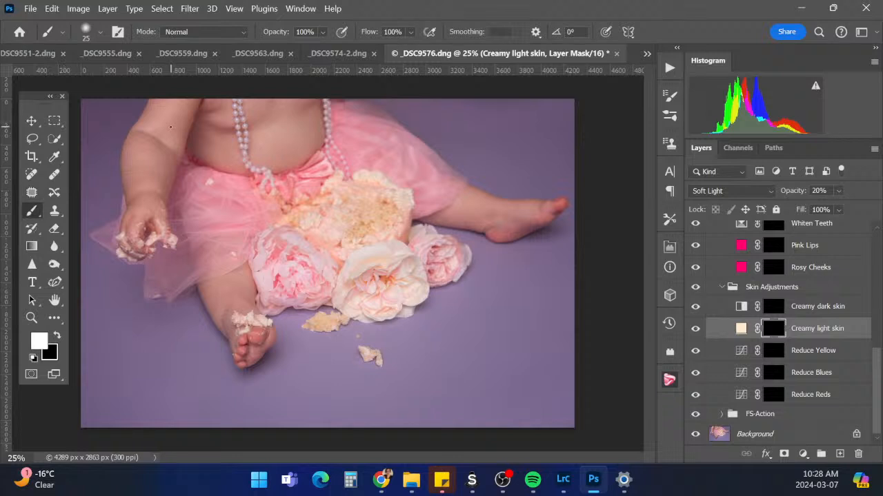
{"action": "key", "text": "]"}
{"action": "key", "text": "]"}
{"action": "key", "text": "]"}
{"action": "key", "text": "]"}
{"action": "key", "text": "]"}
{"action": "key", "text": "]"}
{"action": "key", "text": "]"}
{"action": "key", "text": "]"}
{"action": "key", "text": "]"}
{"action": "key", "text": "]"}
{"action": "key", "text": "]"}
{"action": "key", "text": "]"}
{"action": "key", "text": "]"}
{"action": "key", "text": "]"}
{"action": "key", "text": "]"}
{"action": "key", "text": "["}
{"action": "left_click_drag", "start_coordinate": [167, 114], "coordinate": [149, 187]}
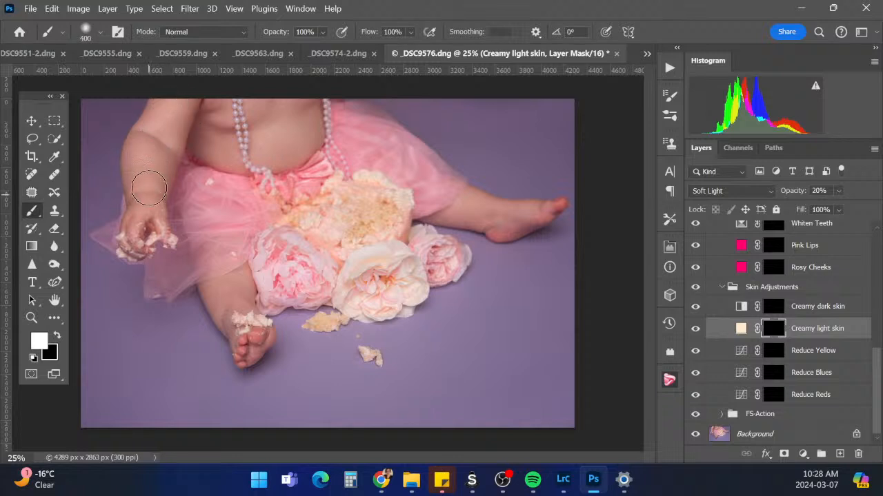
{"action": "mouse_move", "coordinate": [294, 138]}
{"action": "left_mouse_down"}
{"action": "mouse_move", "coordinate": [271, 141]}
{"action": "mouse_move", "coordinate": [292, 140]}
{"action": "left_mouse_up"}
{"action": "left_click_drag", "start_coordinate": [240, 298], "coordinate": [246, 313]}
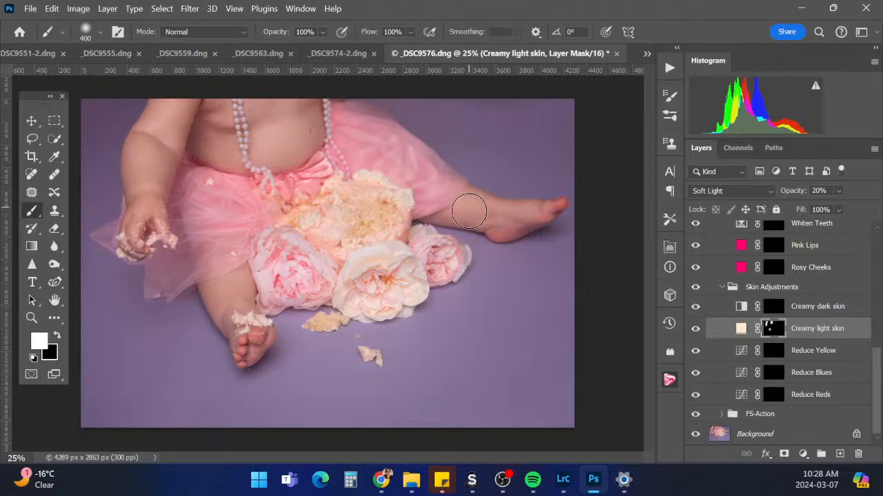
{"action": "left_click_drag", "start_coordinate": [469, 211], "coordinate": [531, 208]}
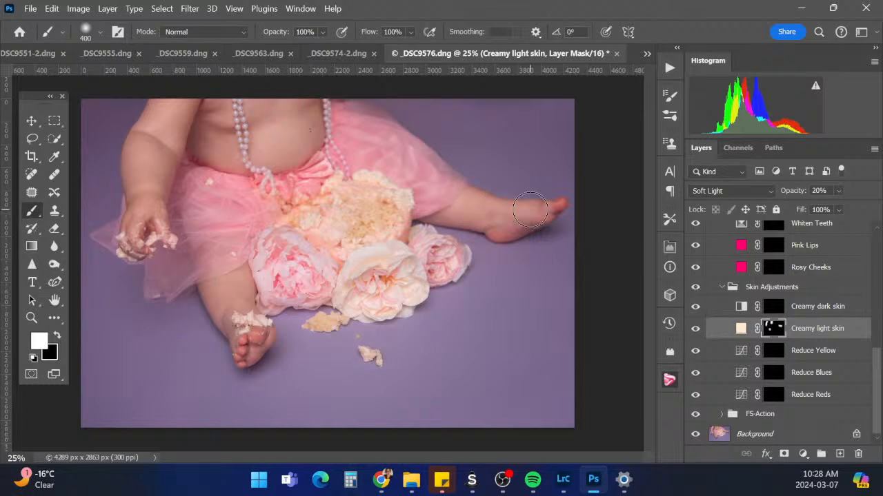
Turn on the Overall Lighten and Contrast layers in Exposure adjustments and set Overall Lighten to 40% opacity
{"action": "left_click", "coordinate": [722, 288]}
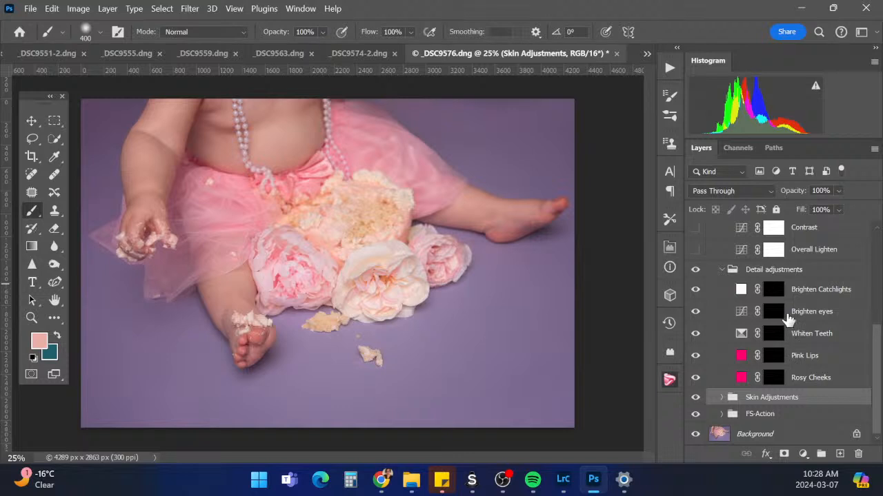
{"action": "left_click", "coordinate": [724, 269]}
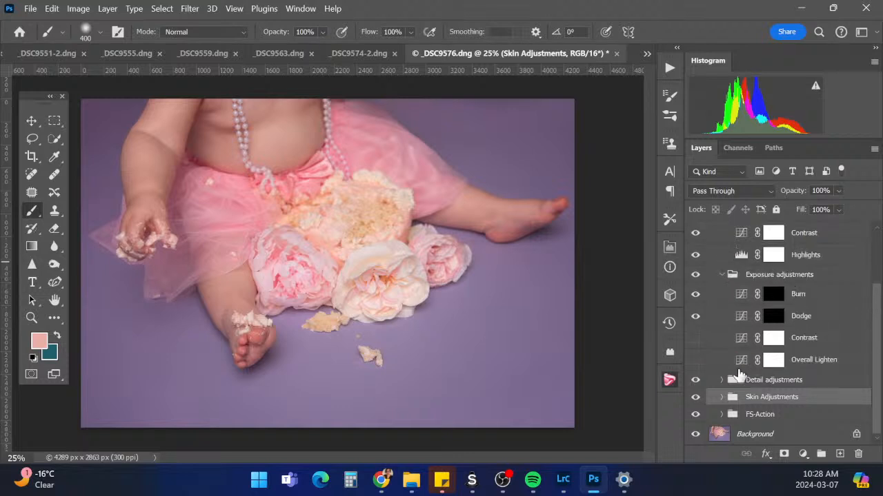
{"action": "left_click", "coordinate": [695, 360]}
{"action": "left_click", "coordinate": [696, 338]}
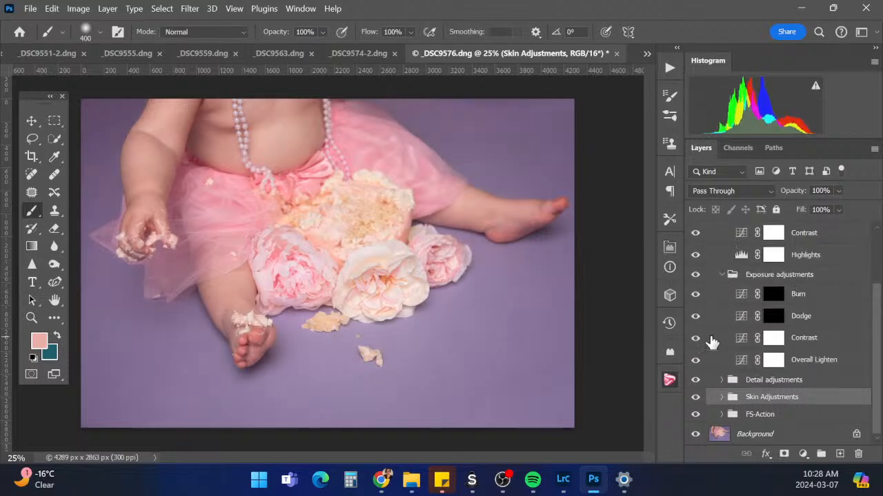
{"action": "left_click", "coordinate": [828, 191]}
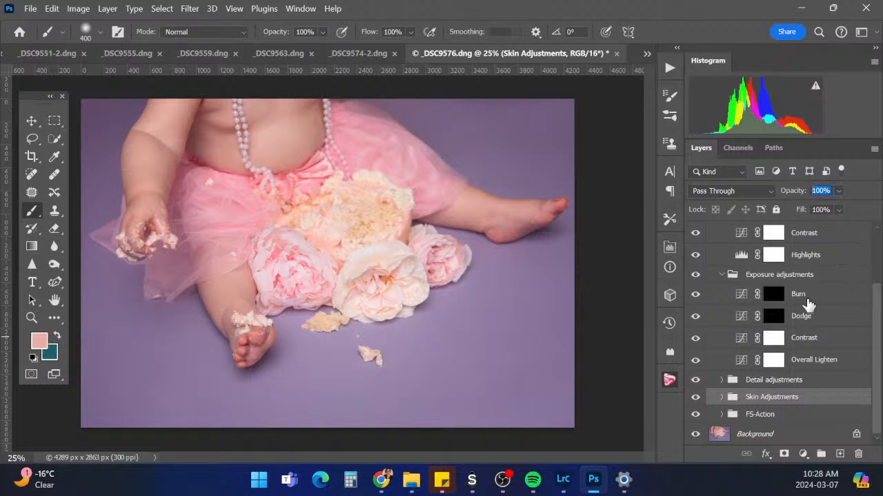
{"action": "left_click", "coordinate": [806, 365]}
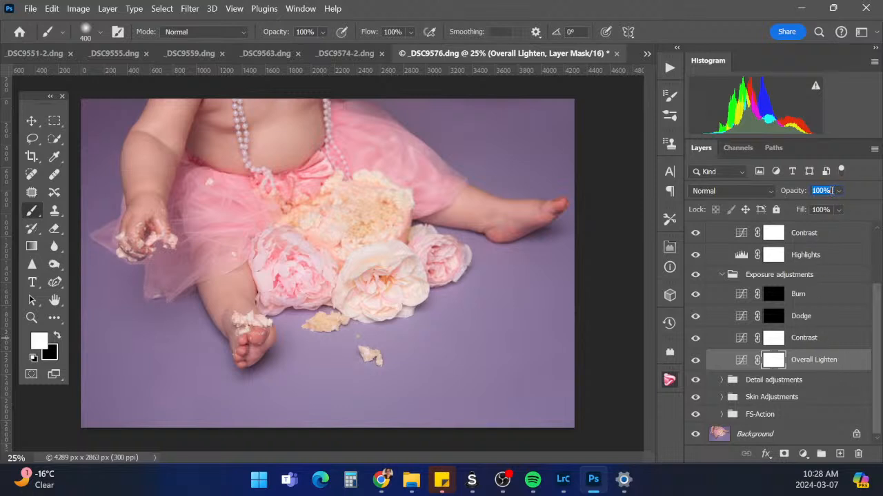
{"action": "type", "text": "40"}
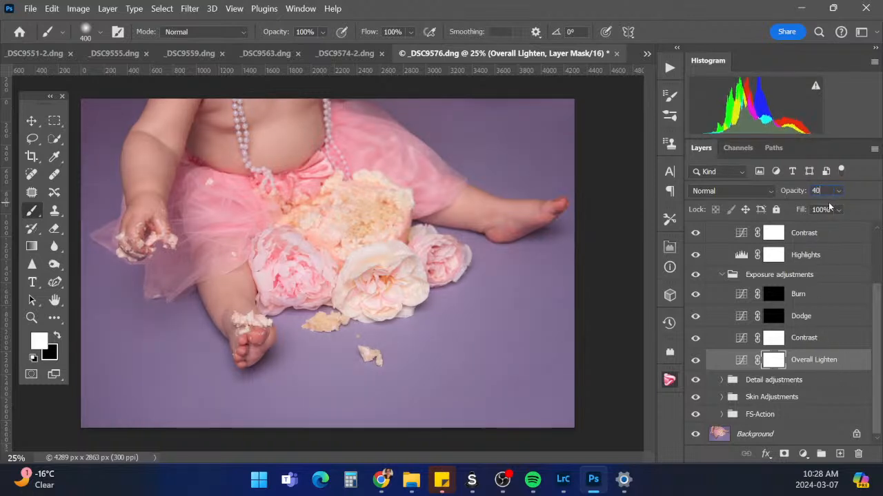
Compare the photo with and without the Exposure adjustments group, the HGP- Glossy Finish group and the Vignette layer
{"action": "left_click", "coordinate": [721, 275]}
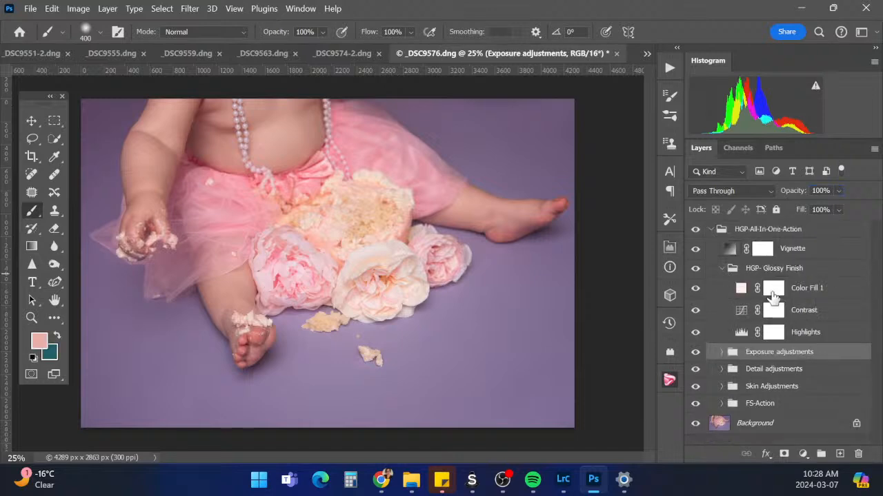
{"action": "left_click", "coordinate": [696, 353]}
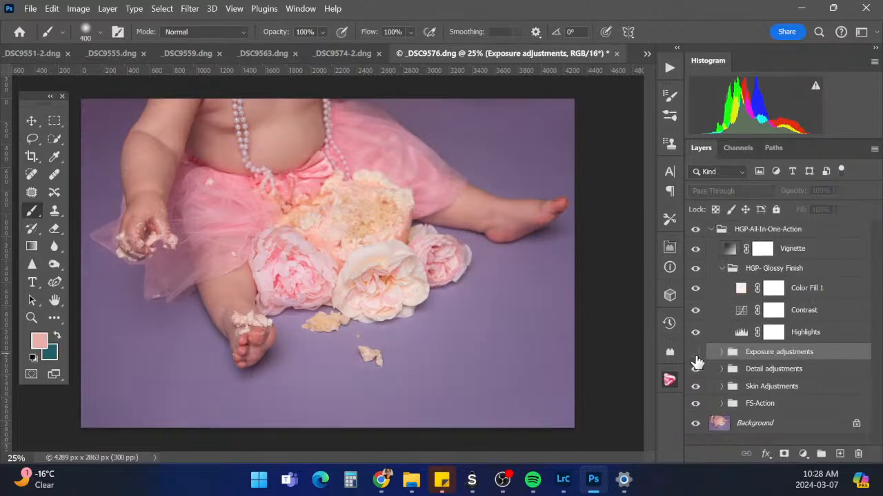
{"action": "left_click", "coordinate": [695, 353]}
{"action": "left_click", "coordinate": [695, 269]}
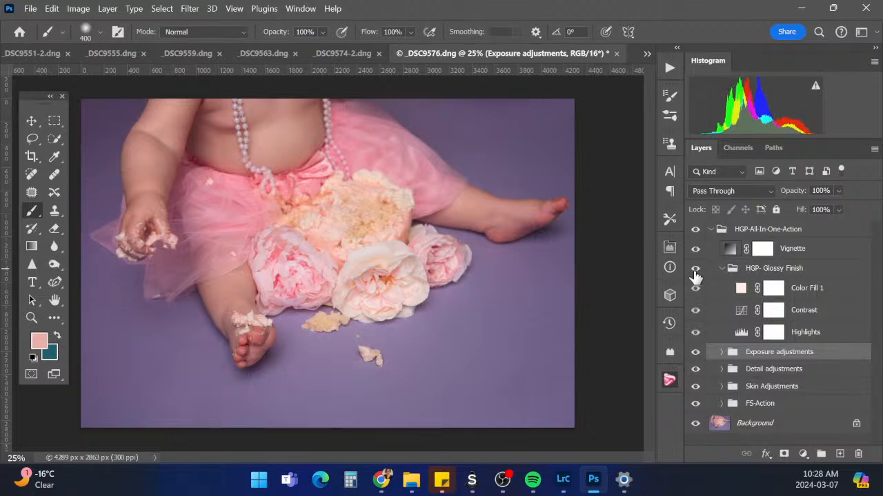
{"action": "left_click", "coordinate": [695, 269]}
{"action": "left_click", "coordinate": [695, 249]}
{"action": "left_click", "coordinate": [695, 250]}
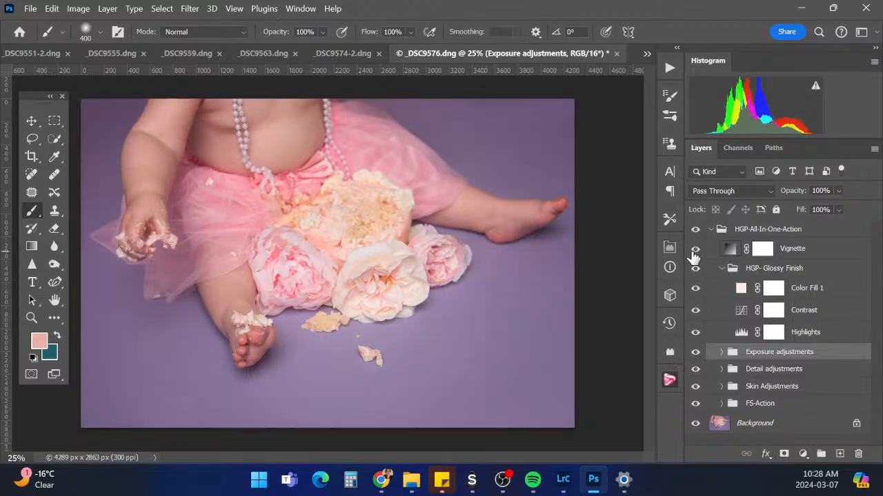
Flatten the HGP-All-In-One-Action group into the Background
{"action": "left_click", "coordinate": [712, 230]}
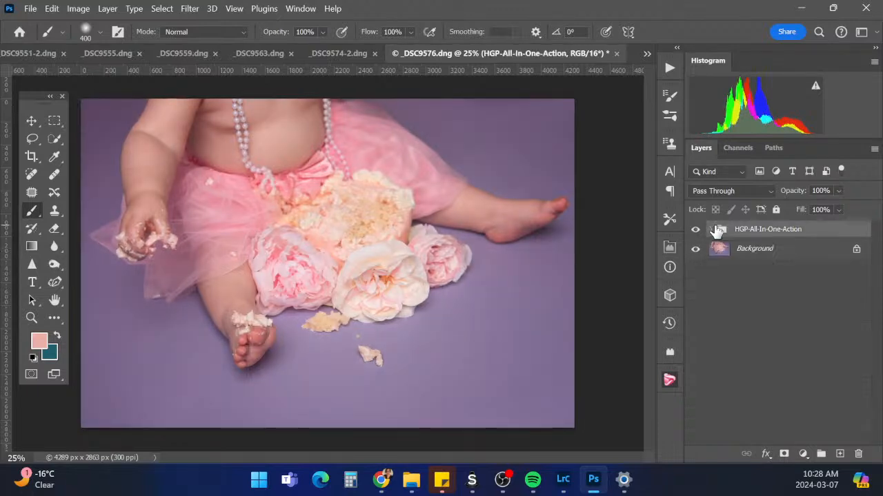
{"action": "left_click", "coordinate": [790, 252]}
{"action": "right_click", "coordinate": [789, 252]}
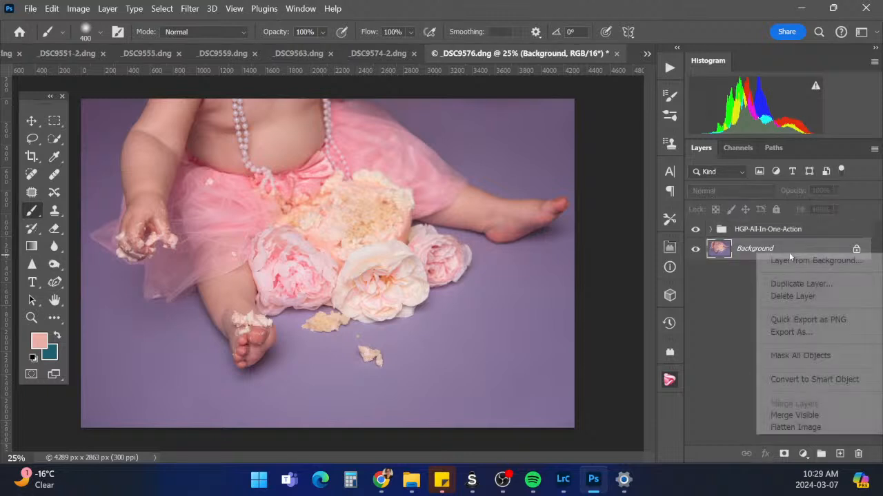
{"action": "left_click", "coordinate": [808, 427]}
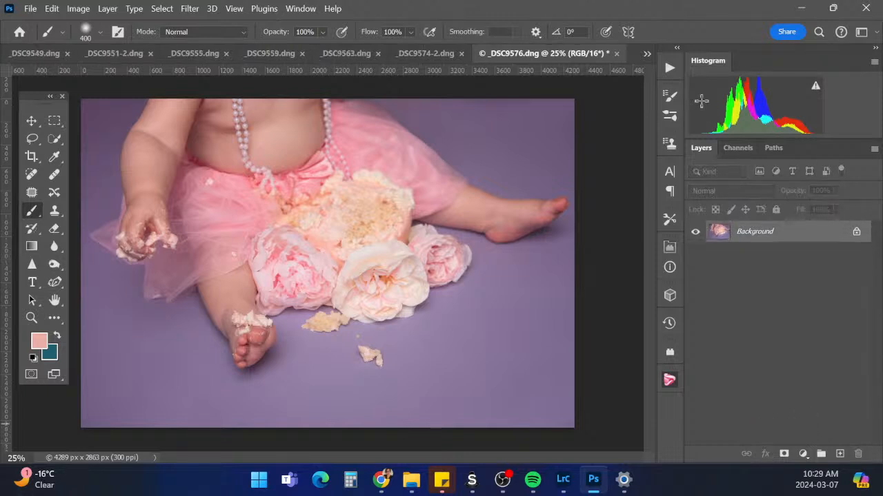
Run the Sharpen for Print finishing action on the flattened photo, accepting its sharpening settings
{"action": "left_click", "coordinate": [670, 68]}
{"action": "left_click_drag", "start_coordinate": [646, 175], "coordinate": [639, 362]}
{"action": "left_click", "coordinate": [571, 321]}
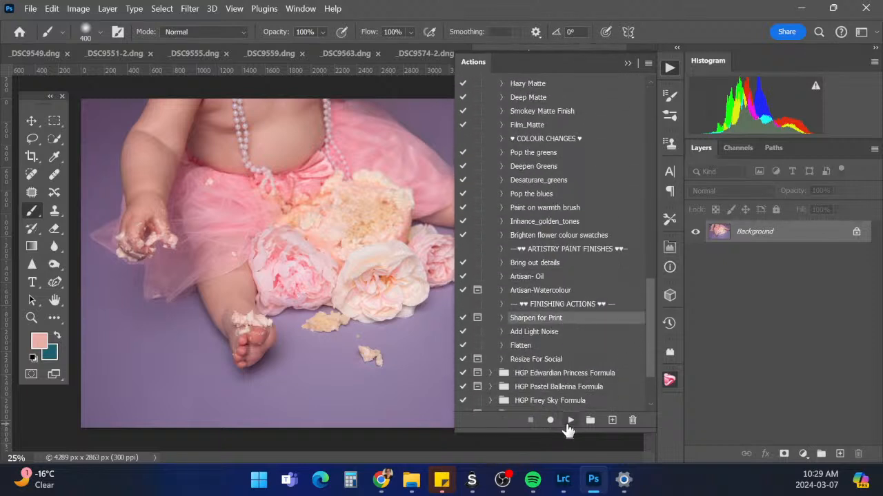
{"action": "left_click", "coordinate": [571, 420]}
{"action": "left_click", "coordinate": [436, 197]}
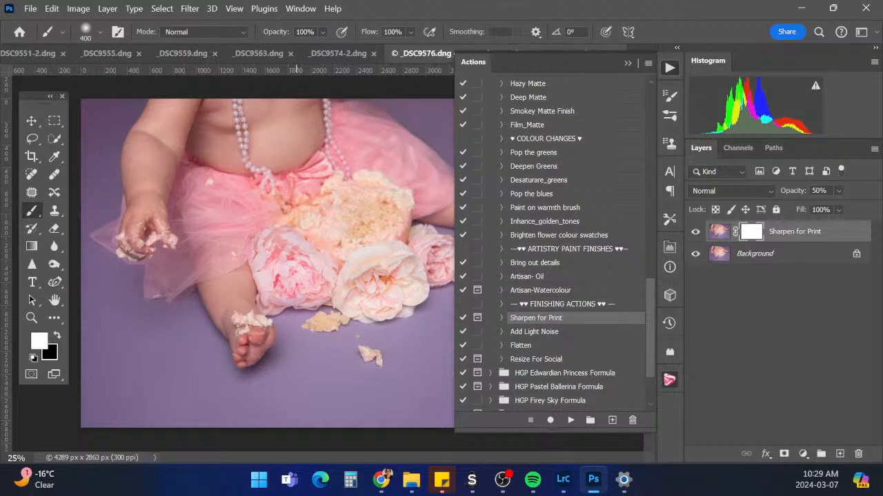
Set the Sharpen for Print layer's opacity to 30% and flatten it into the Background
{"action": "left_click", "coordinate": [563, 480]}
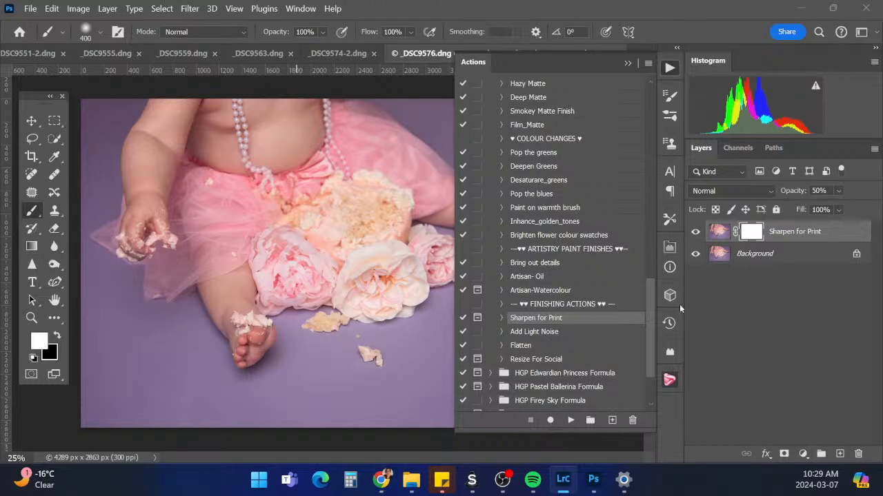
{"action": "left_click", "coordinate": [822, 190]}
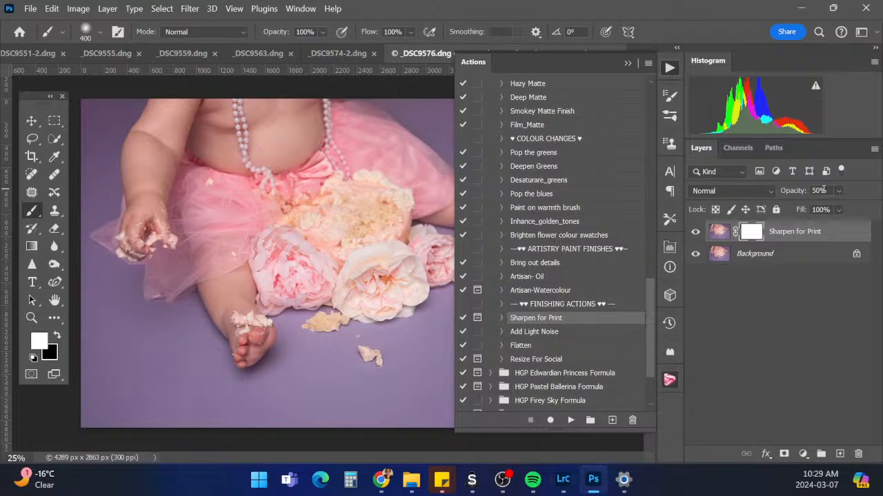
{"action": "left_click_drag", "start_coordinate": [822, 189], "coordinate": [800, 191]}
{"action": "type", "text": "30"}
{"action": "key", "text": "Return"}
{"action": "right_click", "coordinate": [802, 254]}
{"action": "left_click", "coordinate": [819, 425]}
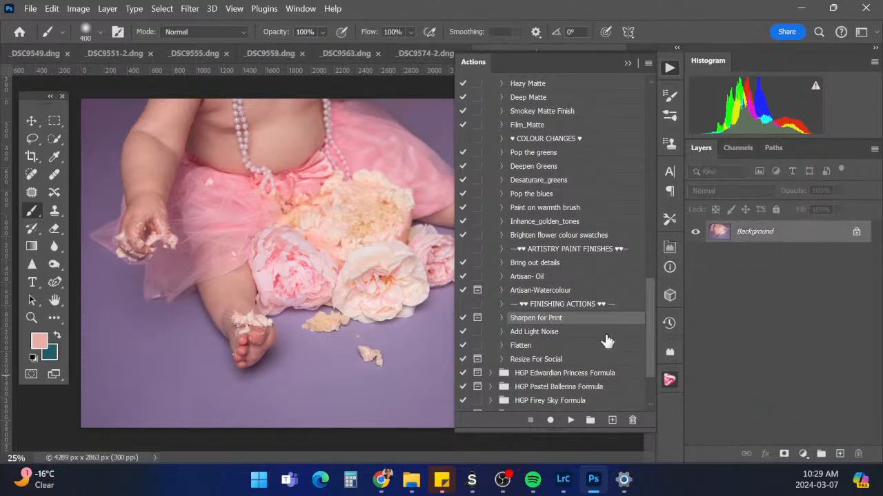
Run the Add Light Noise action and set the LightNoise layer's opacity to 30%
{"action": "left_click", "coordinate": [544, 334]}
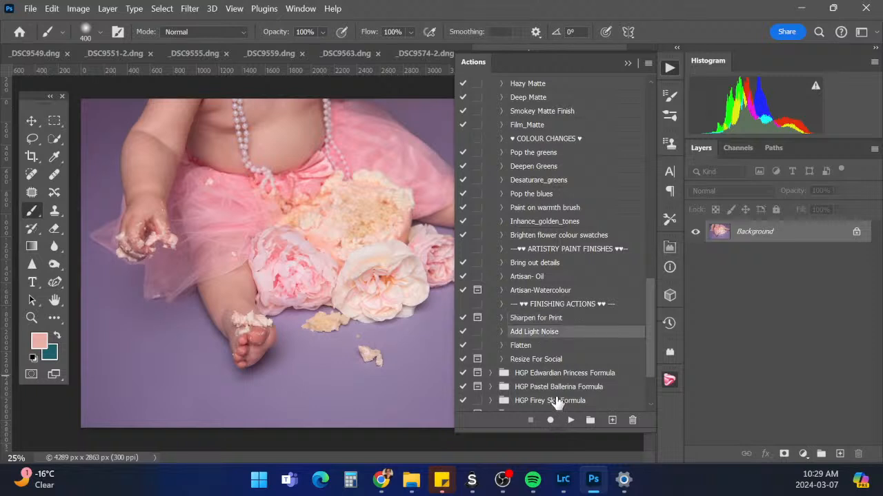
{"action": "left_click", "coordinate": [570, 420]}
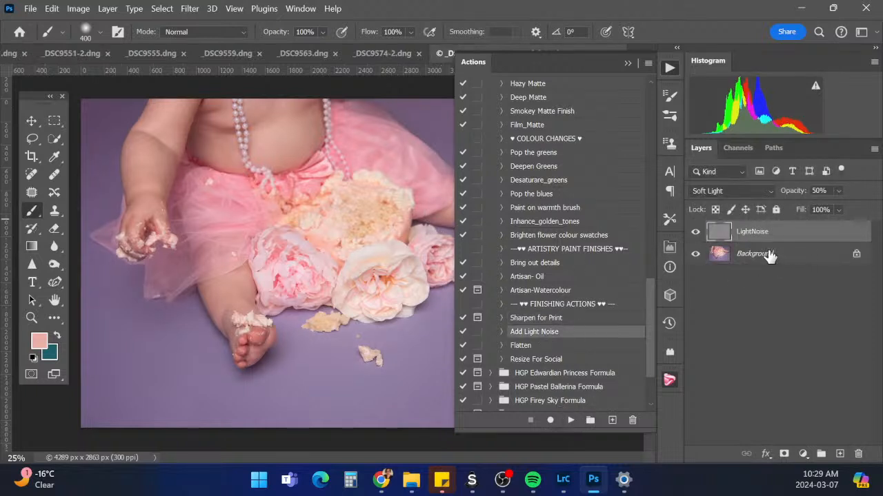
{"action": "left_click", "coordinate": [819, 191]}
{"action": "type", "text": "30"}
{"action": "key", "text": "Return"}
Flatten the LightNoise layer into the photo and save the finished _DSC9576 document
{"action": "right_click", "coordinate": [759, 254]}
{"action": "left_click", "coordinate": [795, 427]}
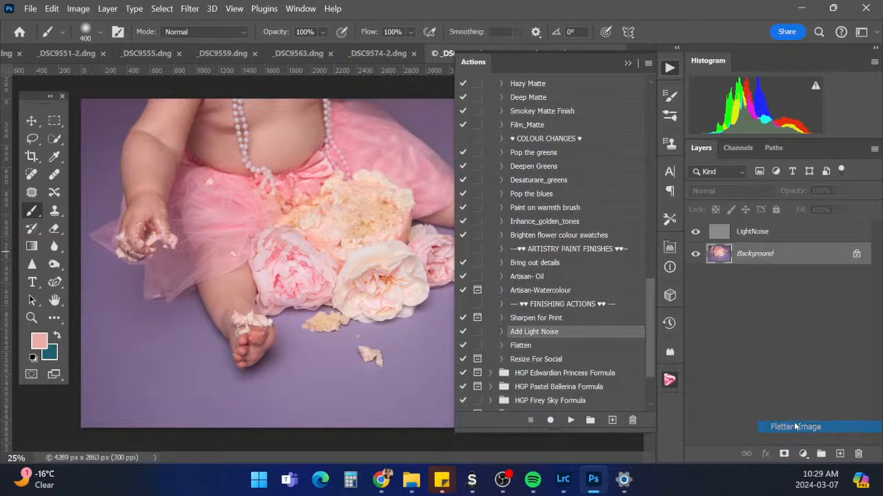
{"action": "left_click", "coordinate": [31, 10]}
{"action": "left_click", "coordinate": [69, 146]}
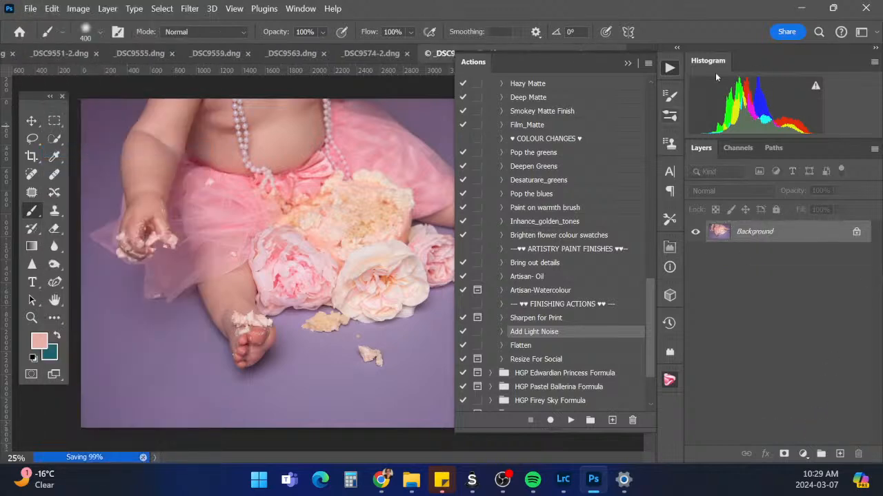
{"action": "left_click", "coordinate": [629, 63]}
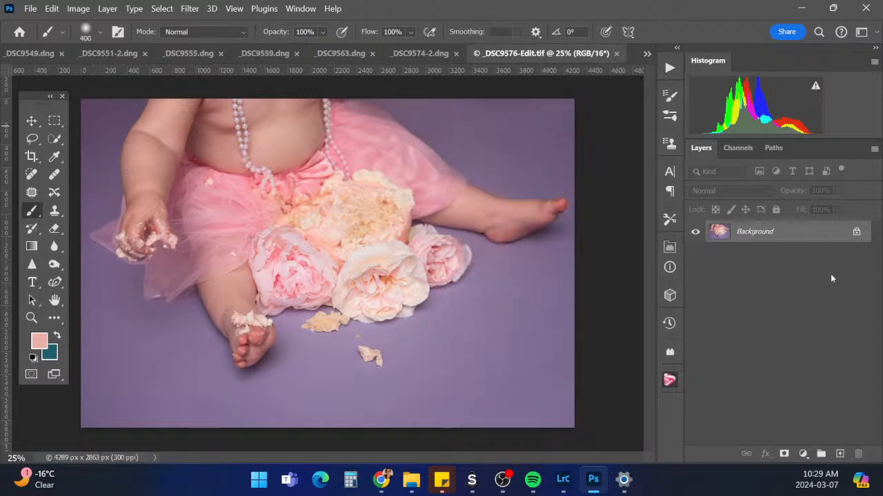